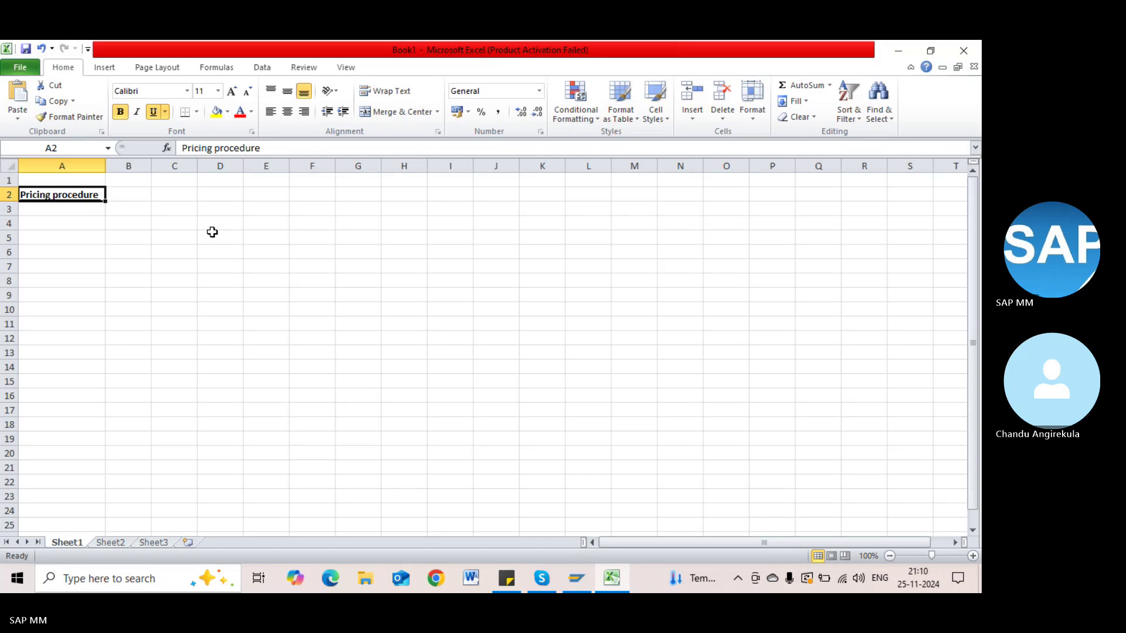
# Step: Enter the quantity 100 KG in cell F3
pyautogui.click(292, 202)
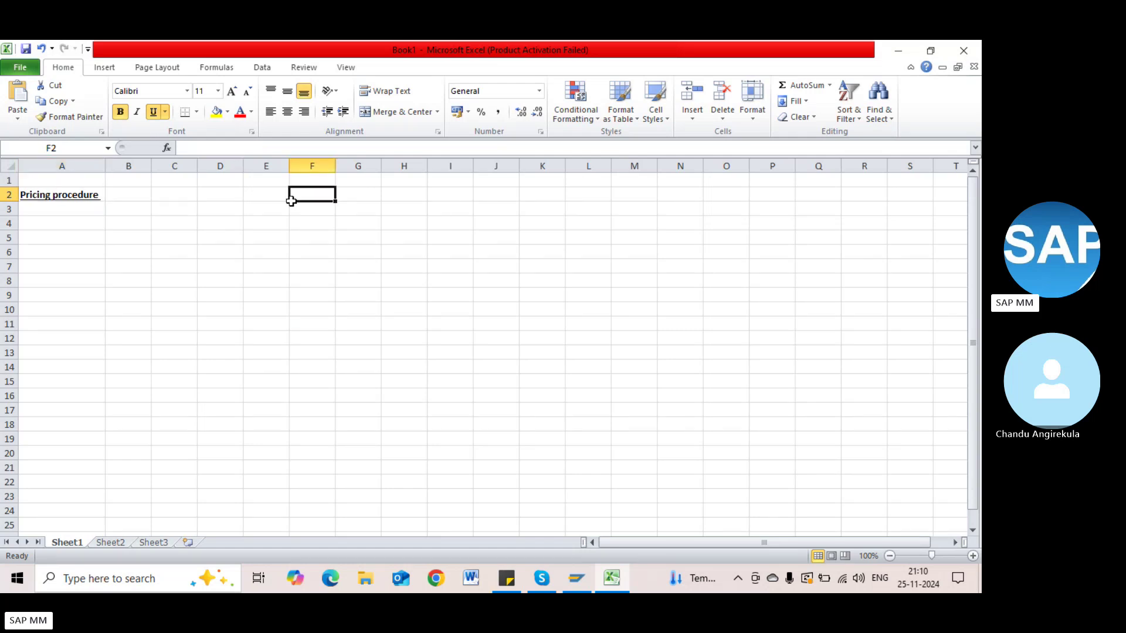
pyautogui.click(293, 207)
pyautogui.write('100')
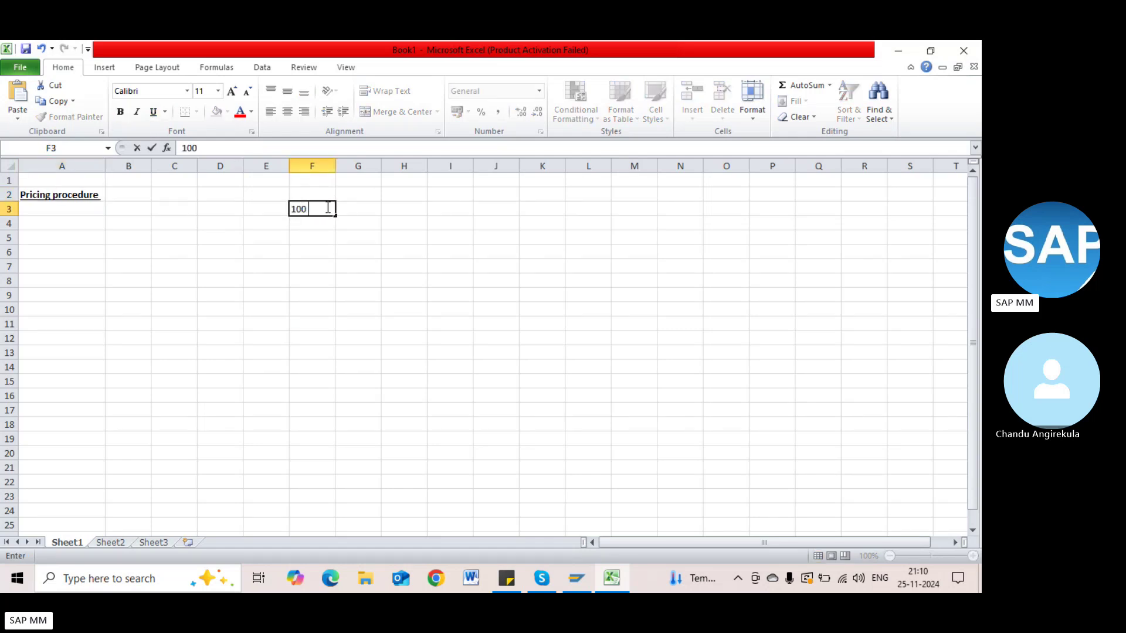
pyautogui.write(' KG')
pyautogui.press('Tab')
pyautogui.press('Tab')
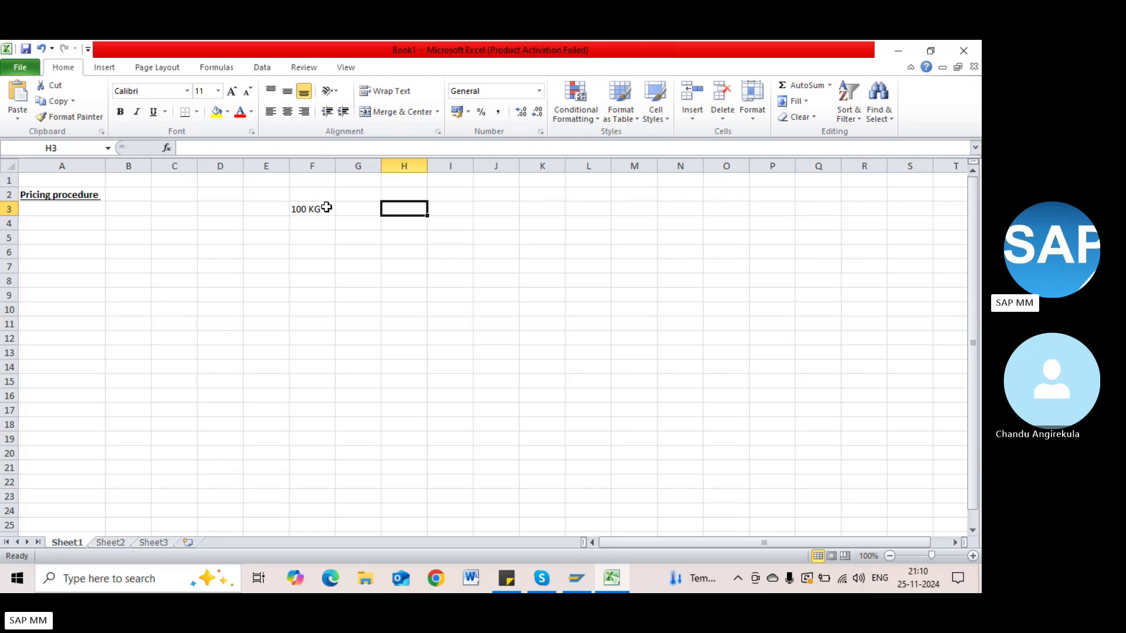
# Step: Enter the item Rice in cell H3 and its price 30Rs/KG in J3
pyautogui.write('Rice')
pyautogui.press('Tab')
pyautogui.press('Tab')
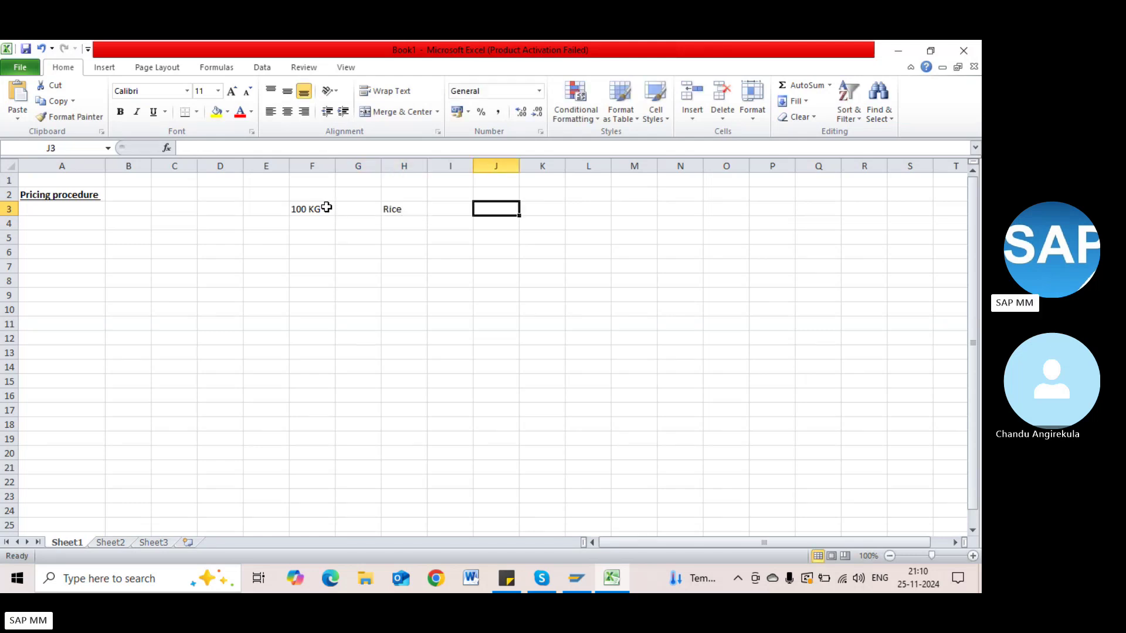
pyautogui.write('30')
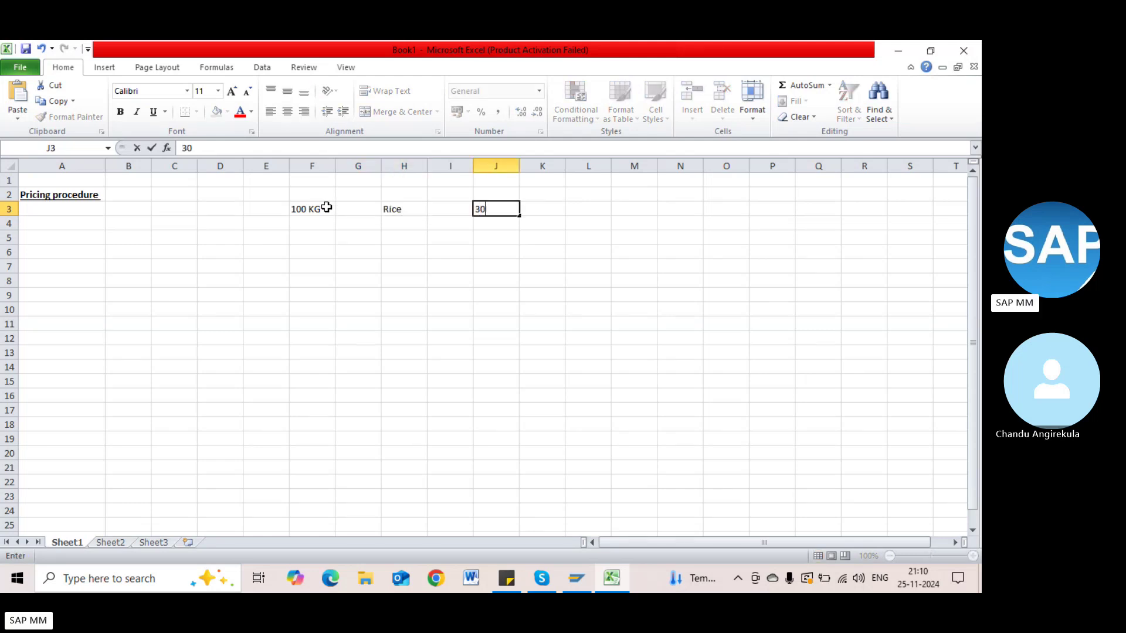
pyautogui.write('Rs/KG')
pyautogui.press('Return')
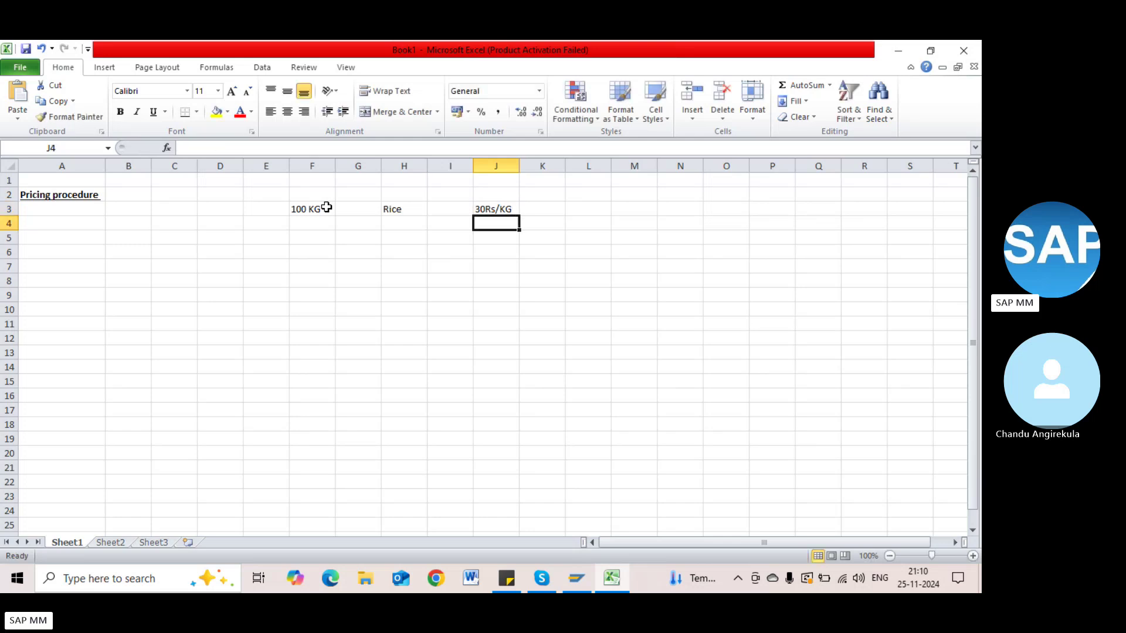
pyautogui.press('Left')
pyautogui.press('Left')
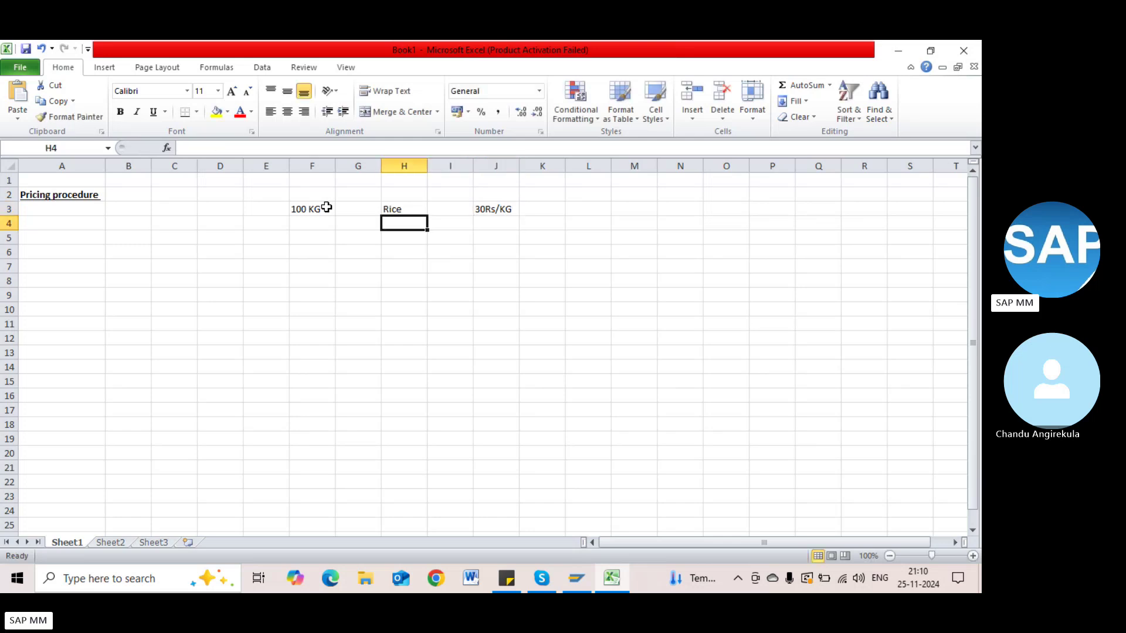
pyautogui.write('Fre')
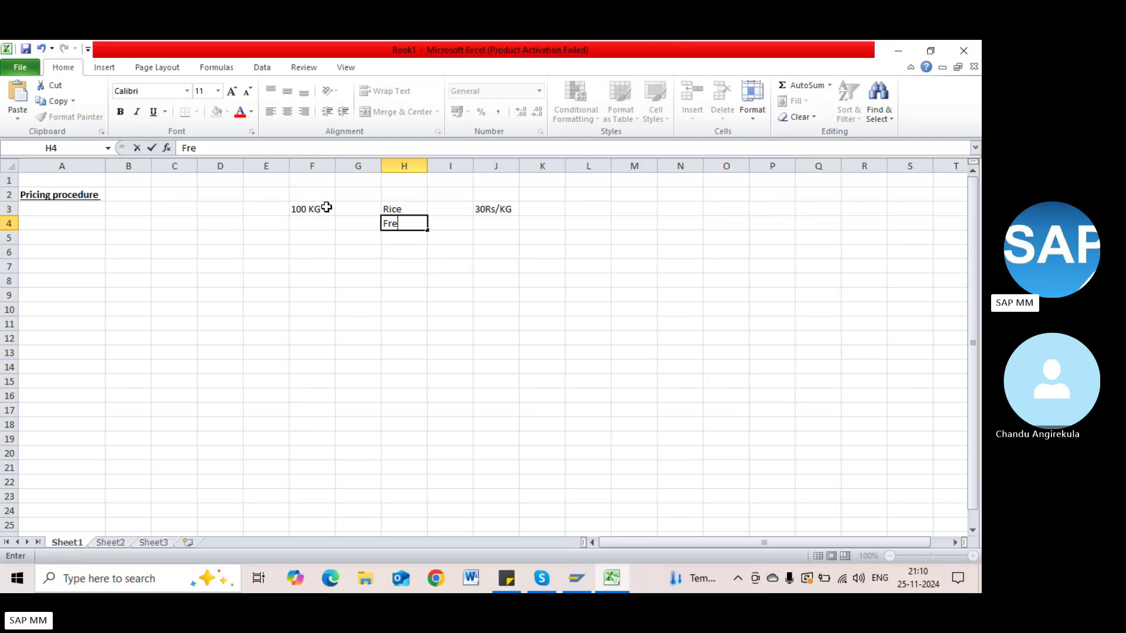
pyautogui.press('BackSpace')
pyautogui.press('BackSpace')
pyautogui.press('BackSpace')
# Step: Label the rice price by entering "Basic cost" in cell I3
pyautogui.press('Right')
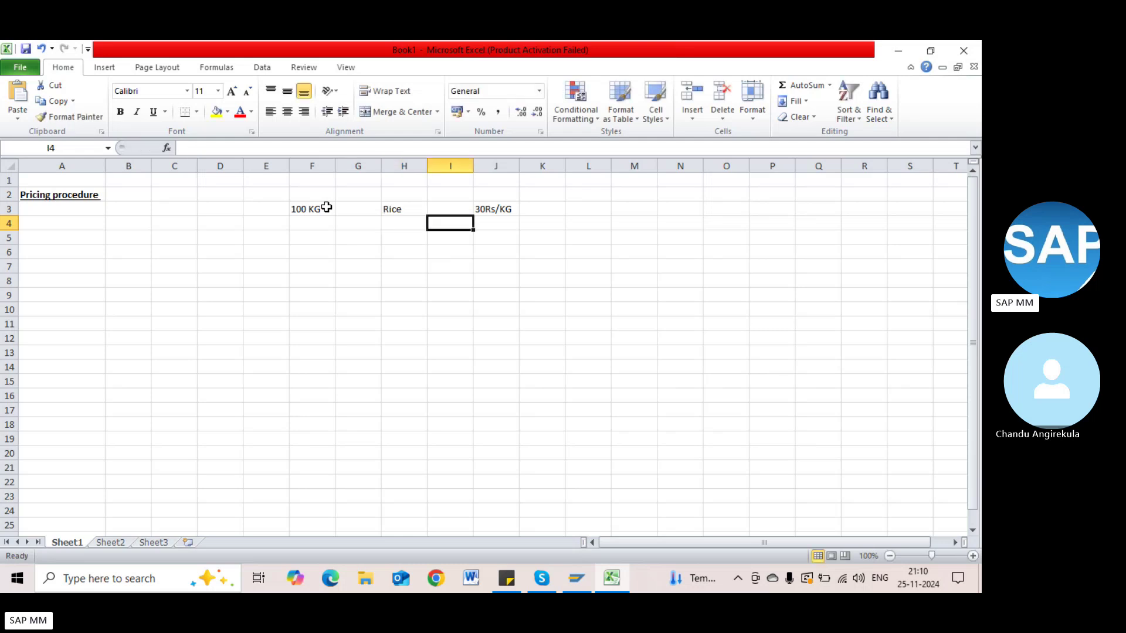
pyautogui.press('Up')
pyautogui.write('Basic cost')
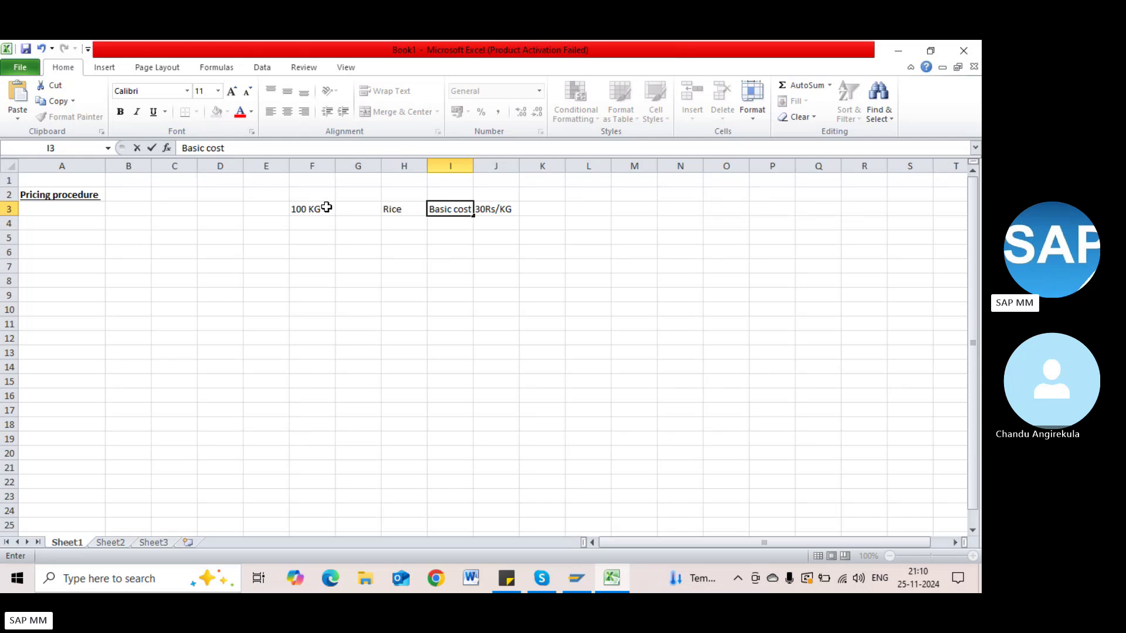
pyautogui.press('Return')
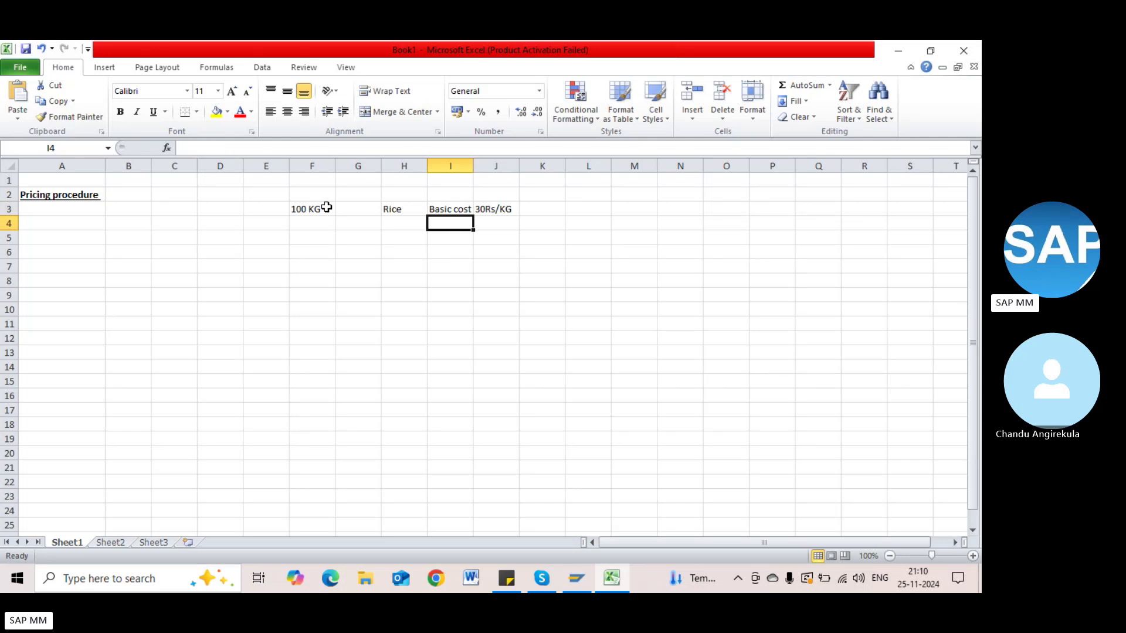
# Step: Add a Freight line under the basic cost, with the label in I4 and 1/KG in J4
pyautogui.write('Freight')
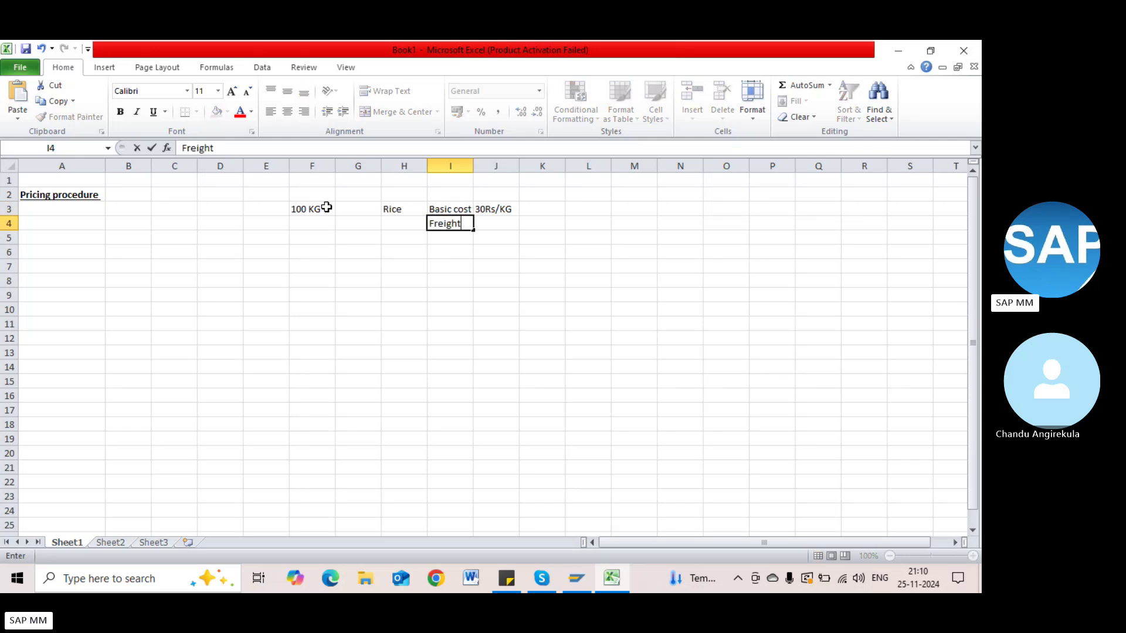
pyautogui.press('Tab')
pyautogui.write('1')
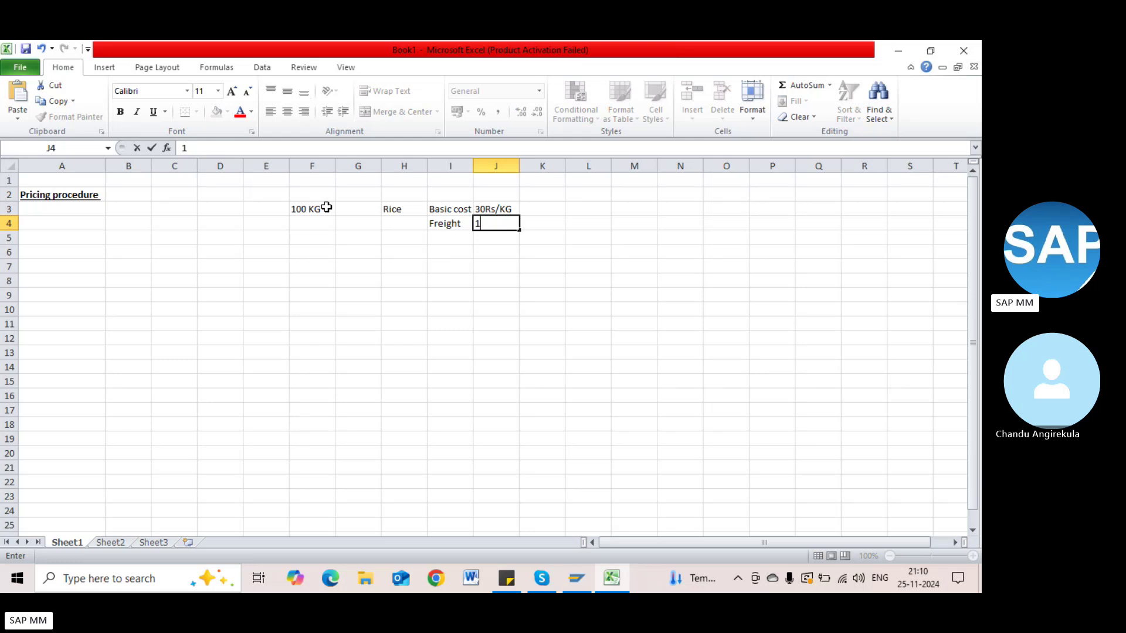
pyautogui.write('0')
pyautogui.press('BackSpace')
pyautogui.write('/KG')
pyautogui.press('Return')
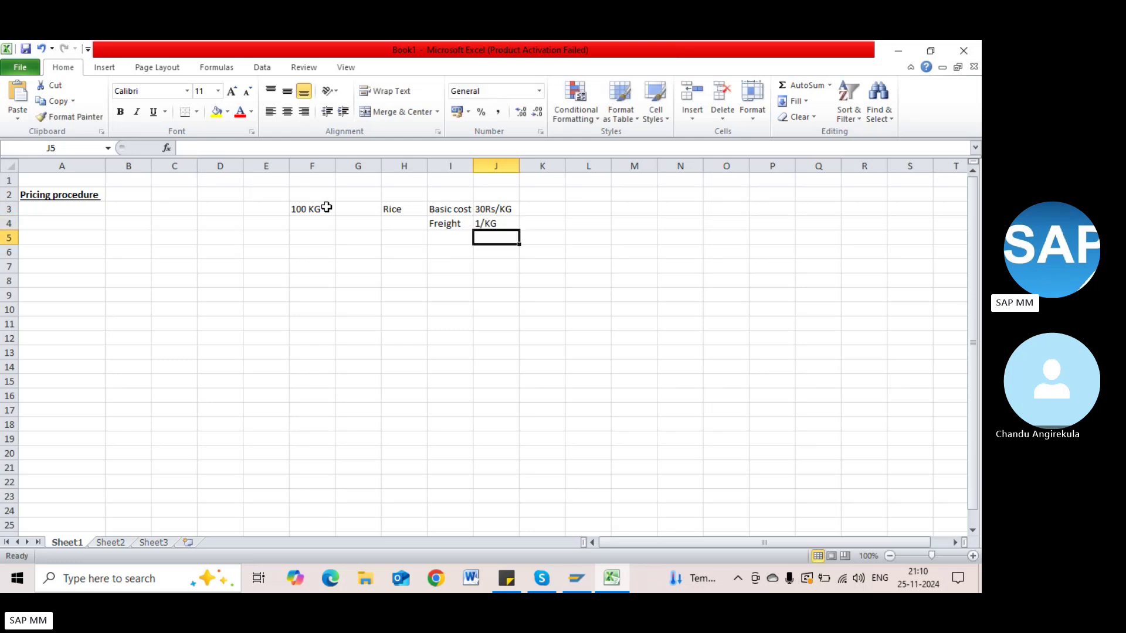
# Step: Add "Unloading/Loading cost" in I5 with 1/KG in J5, fitting column I to the label's width
pyautogui.press('Left')
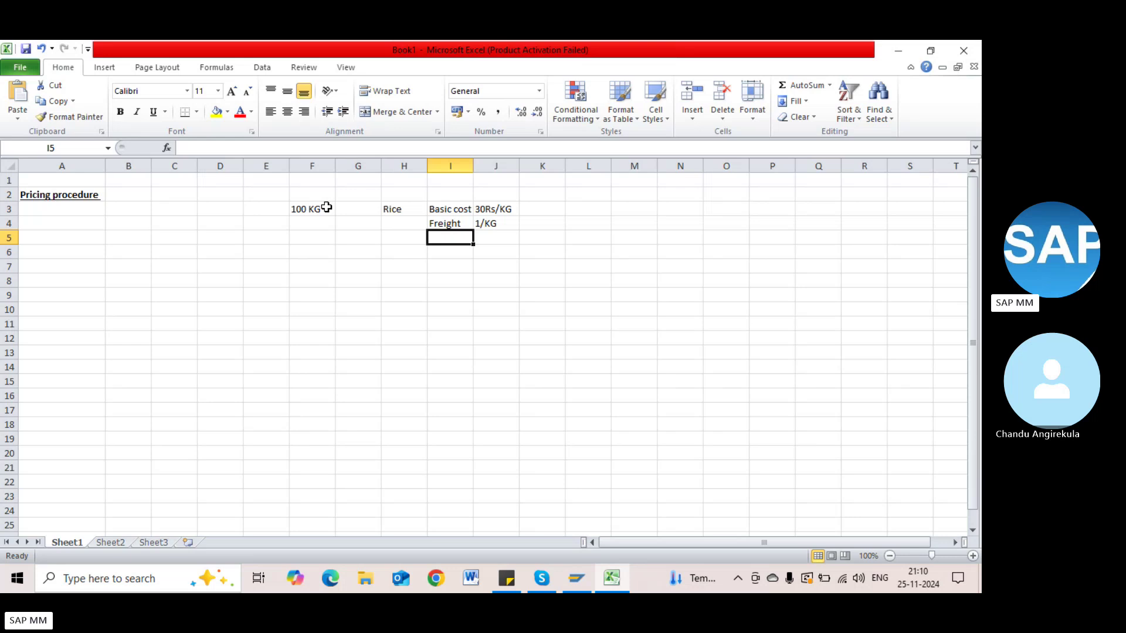
pyautogui.write('Unloa')
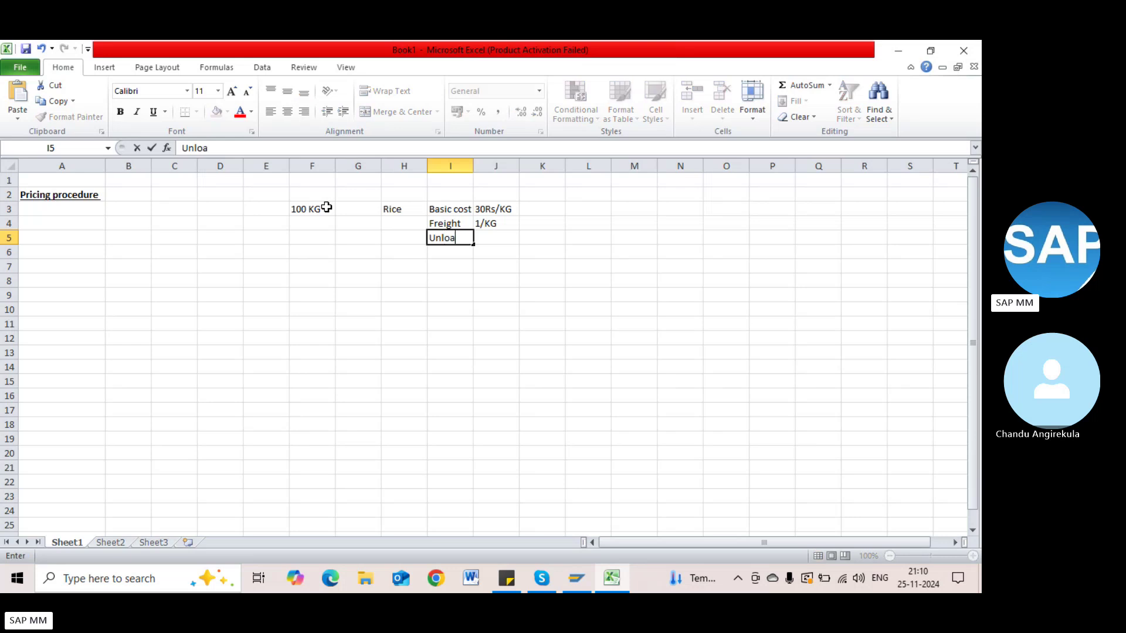
pyautogui.write('ding/Loading cost')
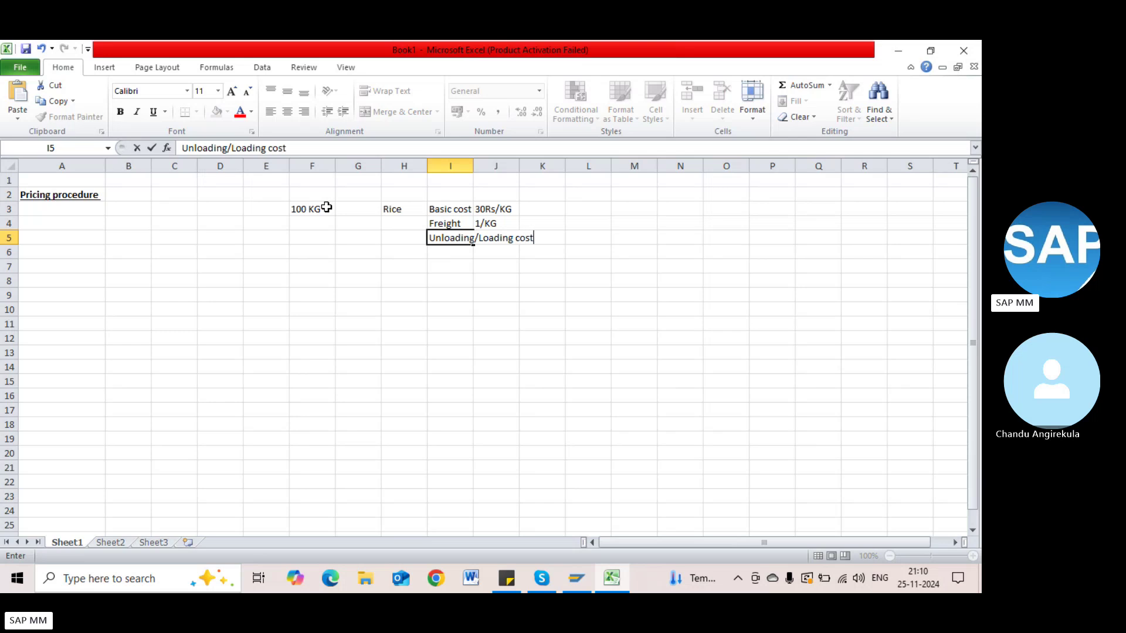
pyautogui.press('Tab')
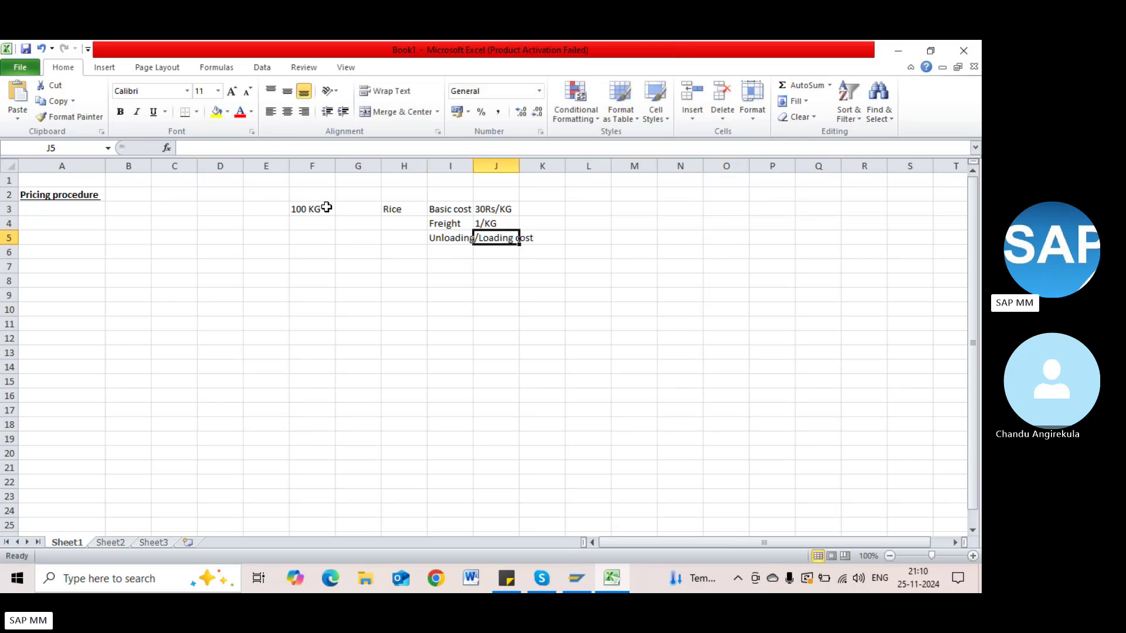
pyautogui.doubleClick(473, 166)
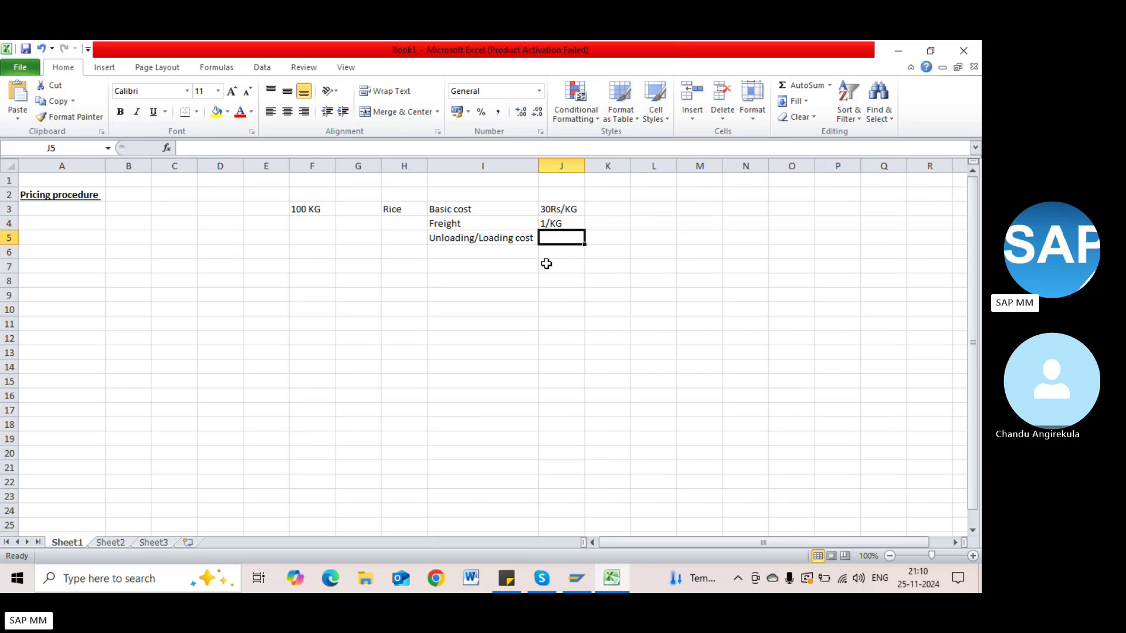
pyautogui.write('1/KG')
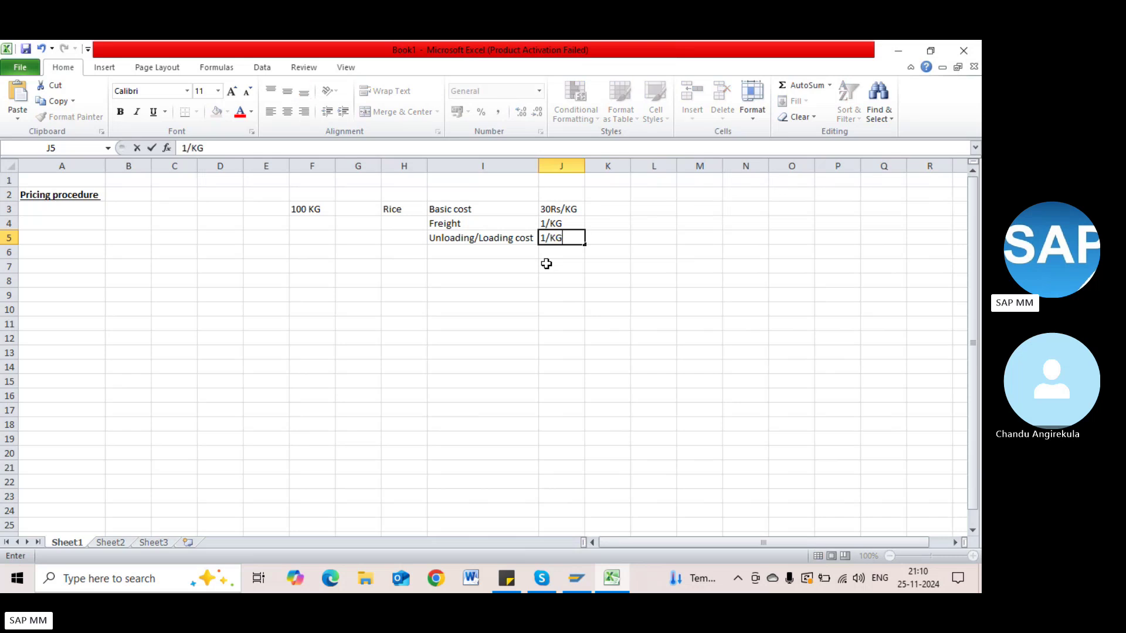
pyautogui.press('Tab')
# Step: Add "Packaging charges" in cell I6 with the amount 100Rs in J6
pyautogui.press('Down')
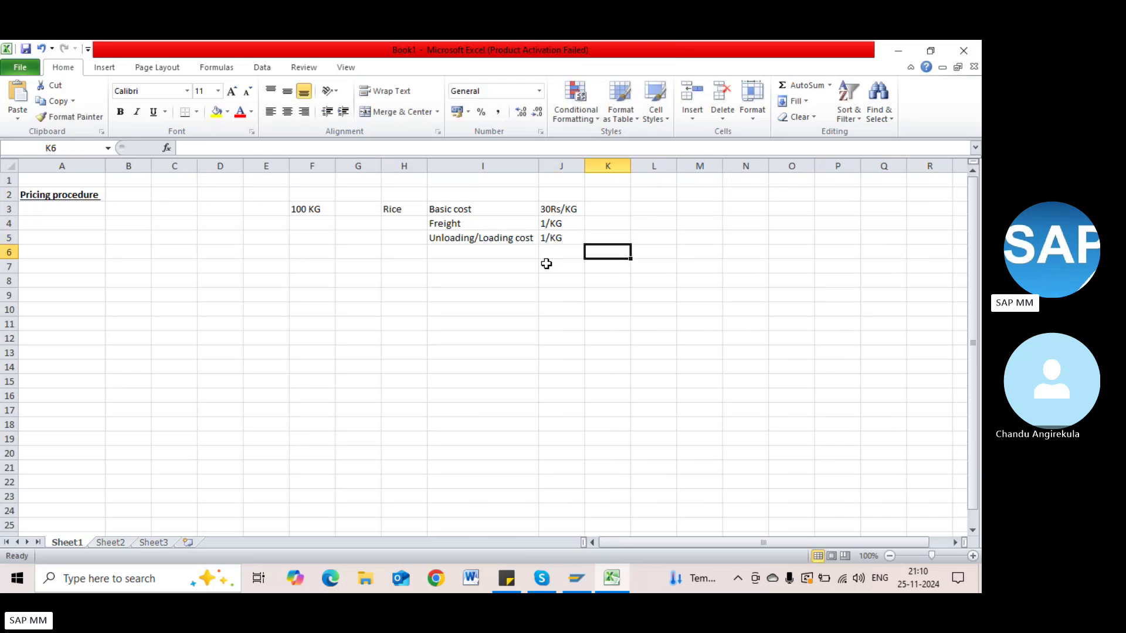
pyautogui.press('Left')
pyautogui.press('Left')
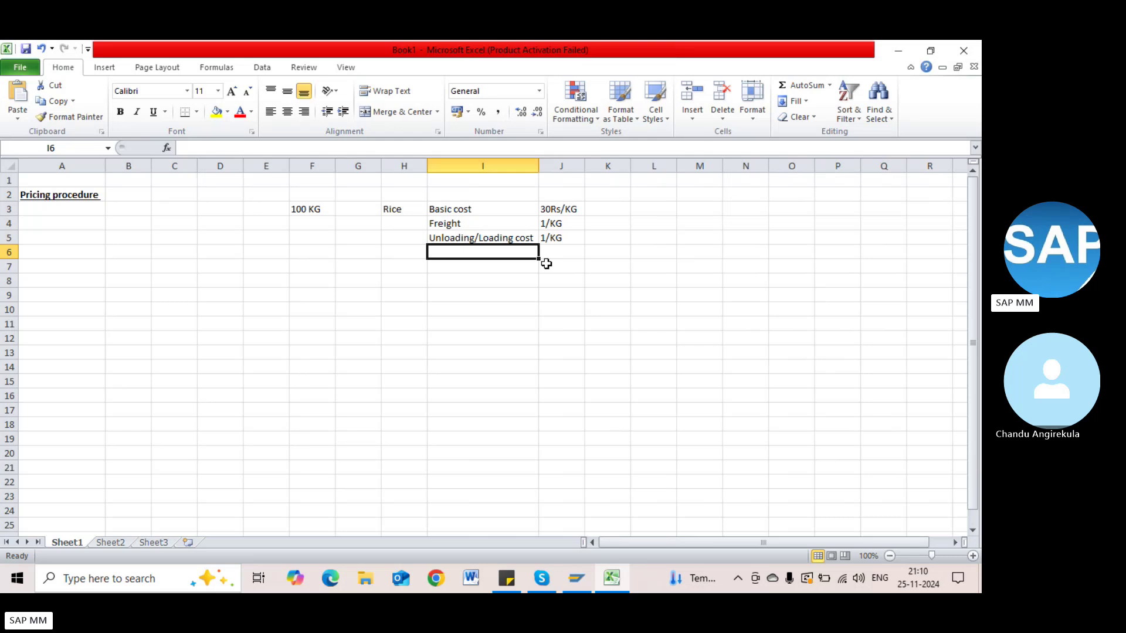
pyautogui.write('Pa')
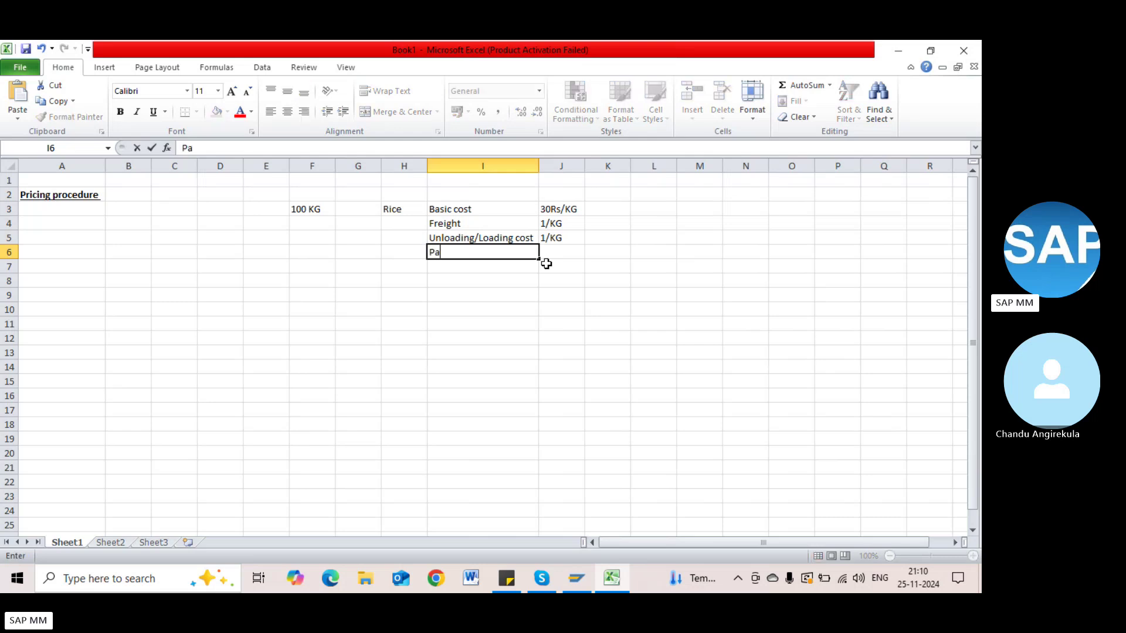
pyautogui.write('ckaging charges')
pyautogui.press('Tab')
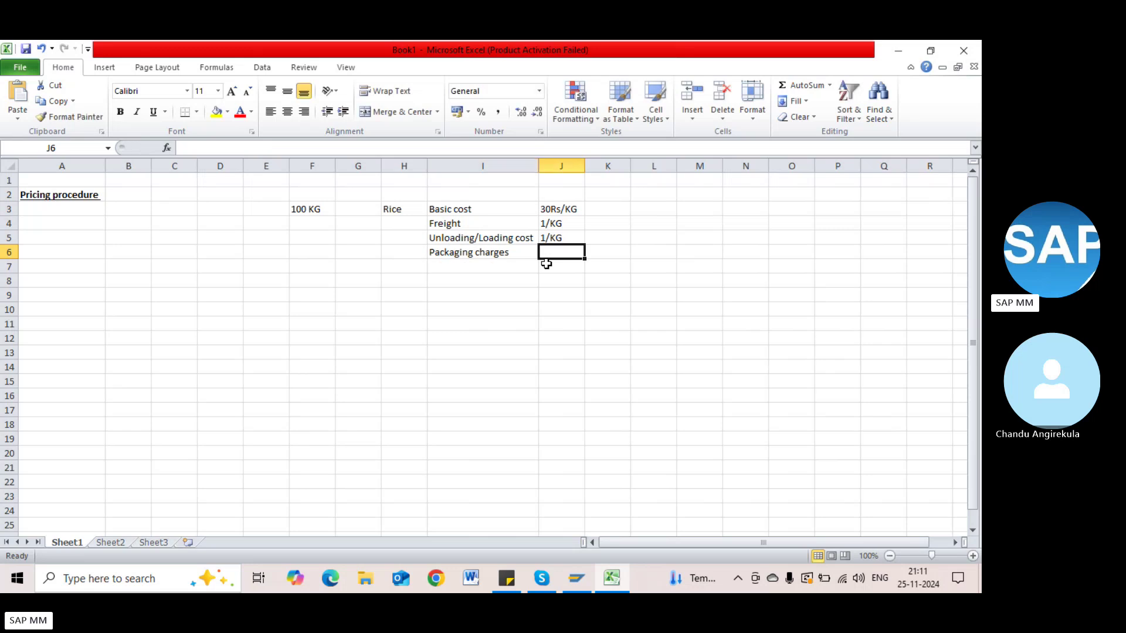
pyautogui.write('100Rs')
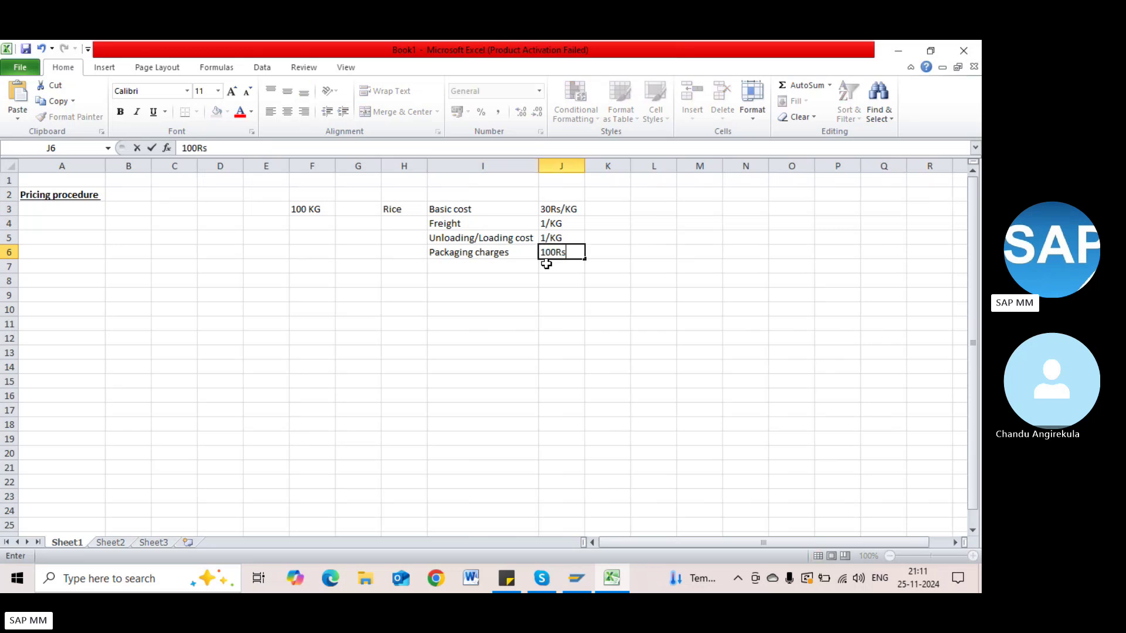
pyautogui.click(546, 265)
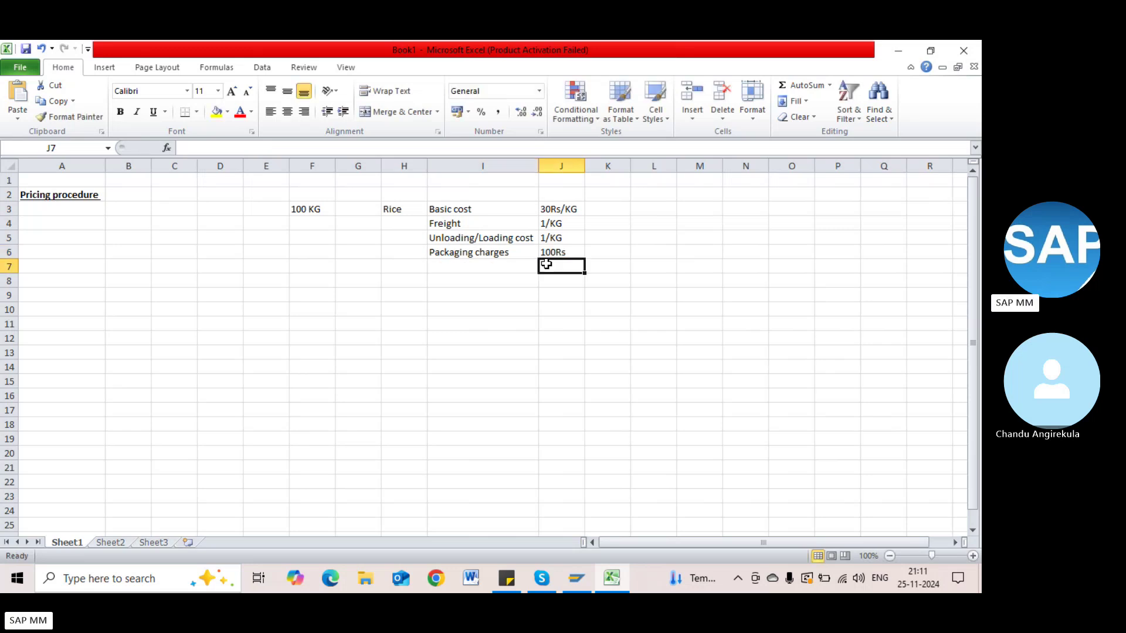
pyautogui.press('Left')
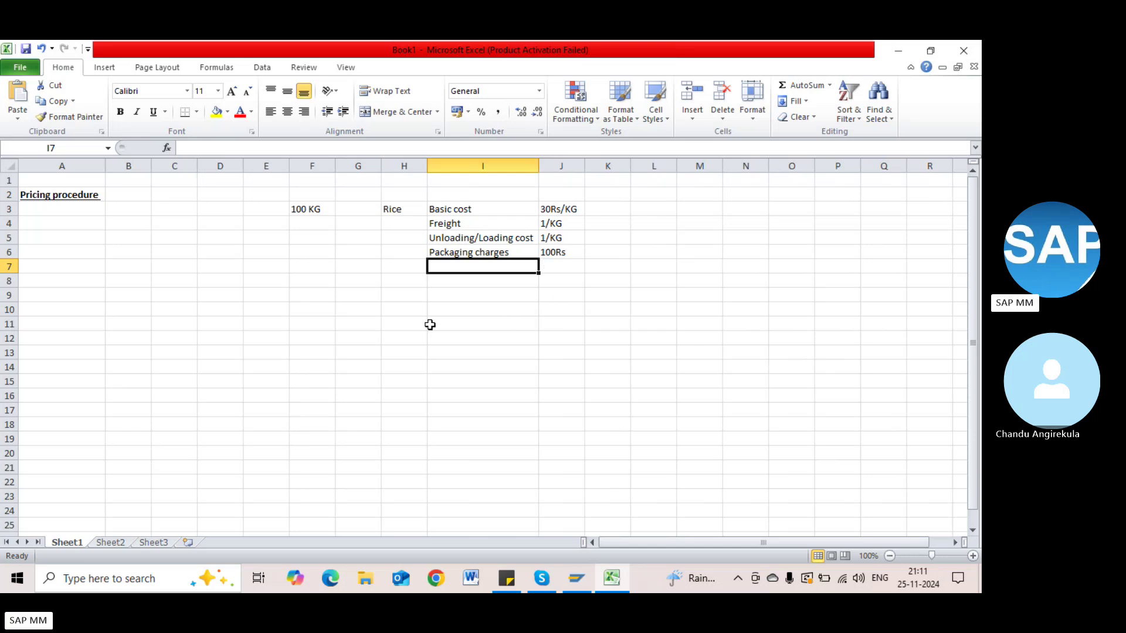
pyautogui.click(393, 313)
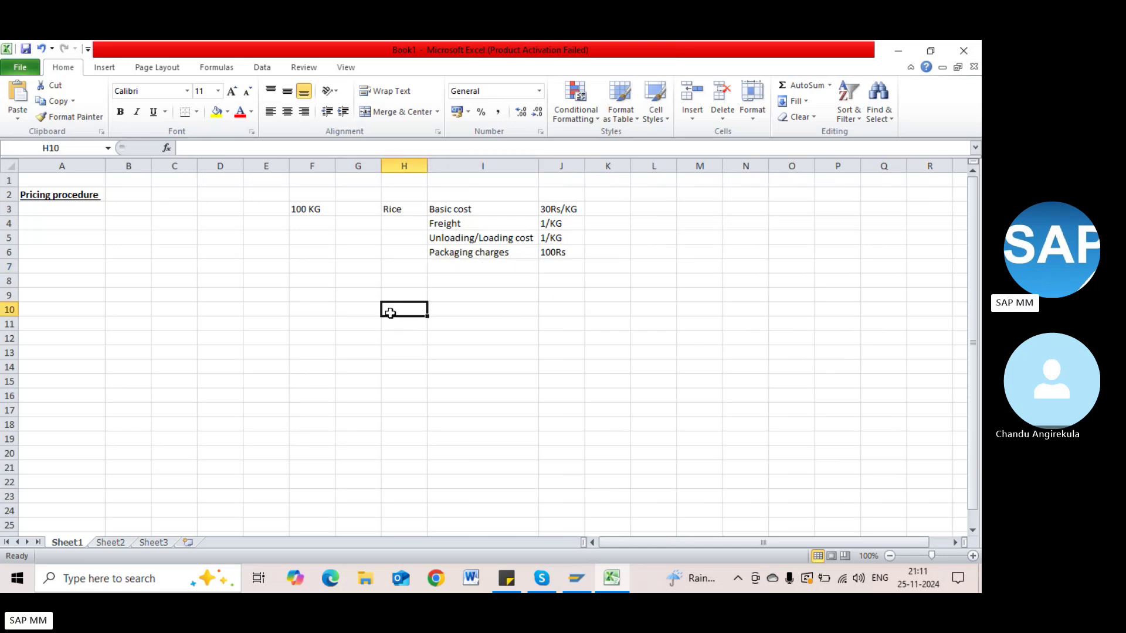
pyautogui.click(392, 294)
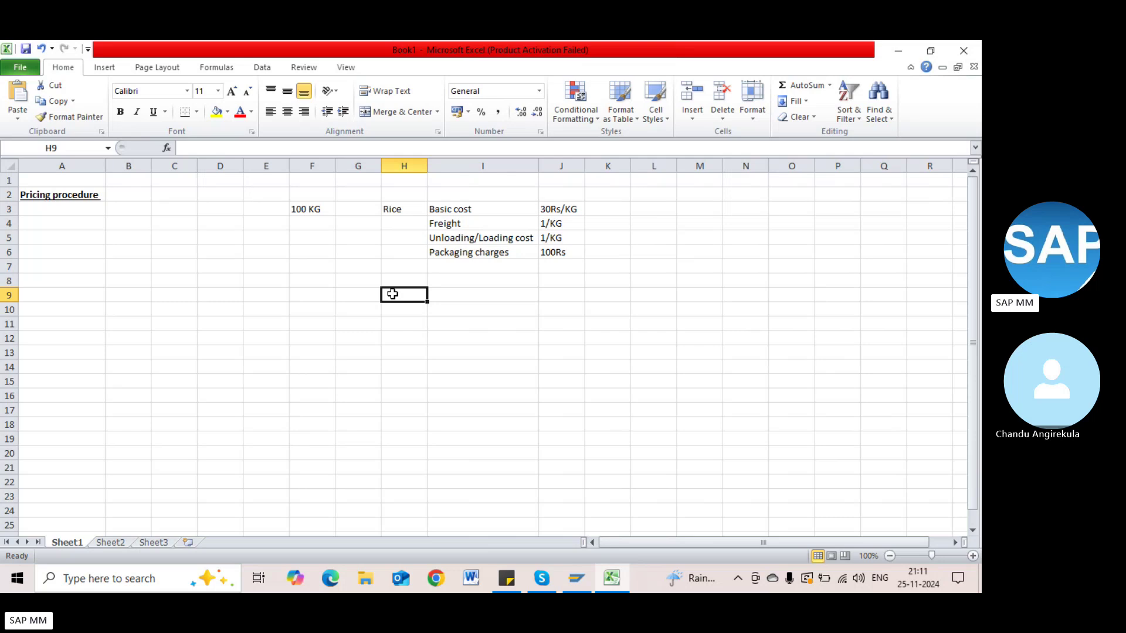
# Step: Label the rice cost block by entering "Purchase" in cell D3
pyautogui.click(229, 209)
pyautogui.write('Purchase')
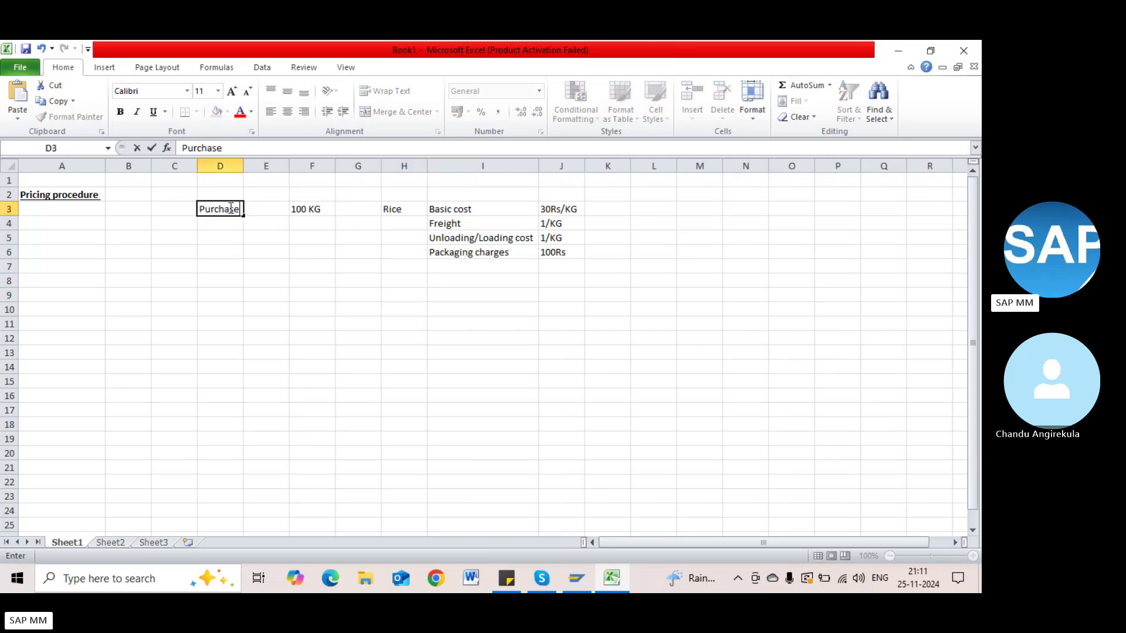
pyautogui.press('Return')
# Step: Start a second block below the purchase data by entering "Sales" in cell D10
pyautogui.press('Return')
pyautogui.press('Return')
pyautogui.press('Return')
pyautogui.press('Return')
pyautogui.press('Return')
pyautogui.press('Return')
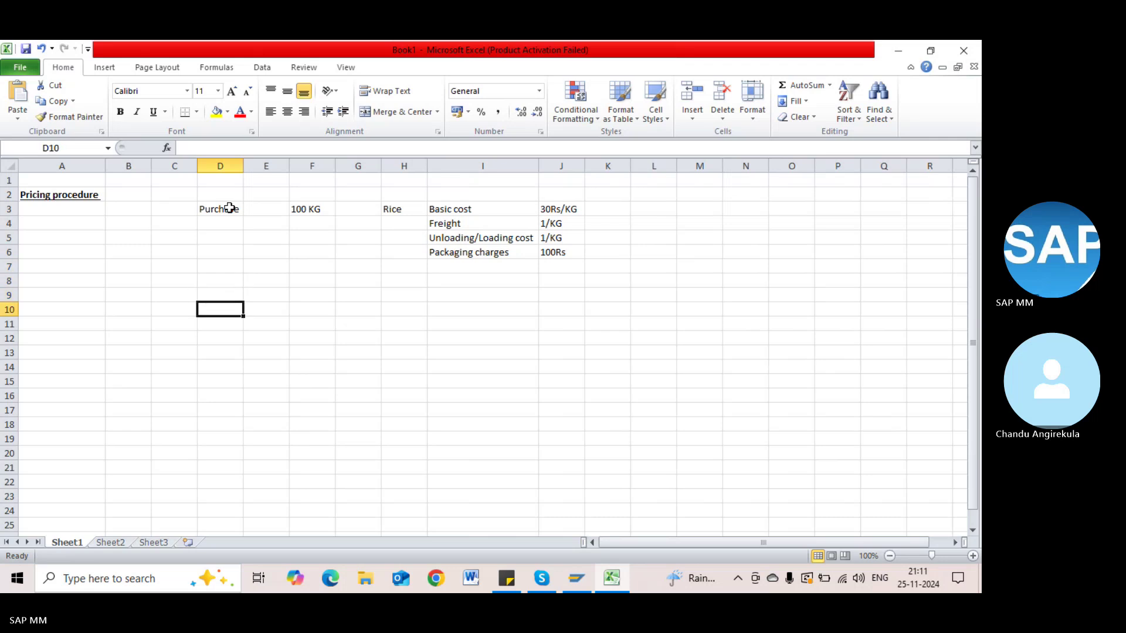
pyautogui.write('Sales')
pyautogui.press('Tab')
# Step: Fill the Sales row with "Rice" in H10, "Sale" in I10 and the price "30 Rs/ Kg" in J10
pyautogui.press('Tab')
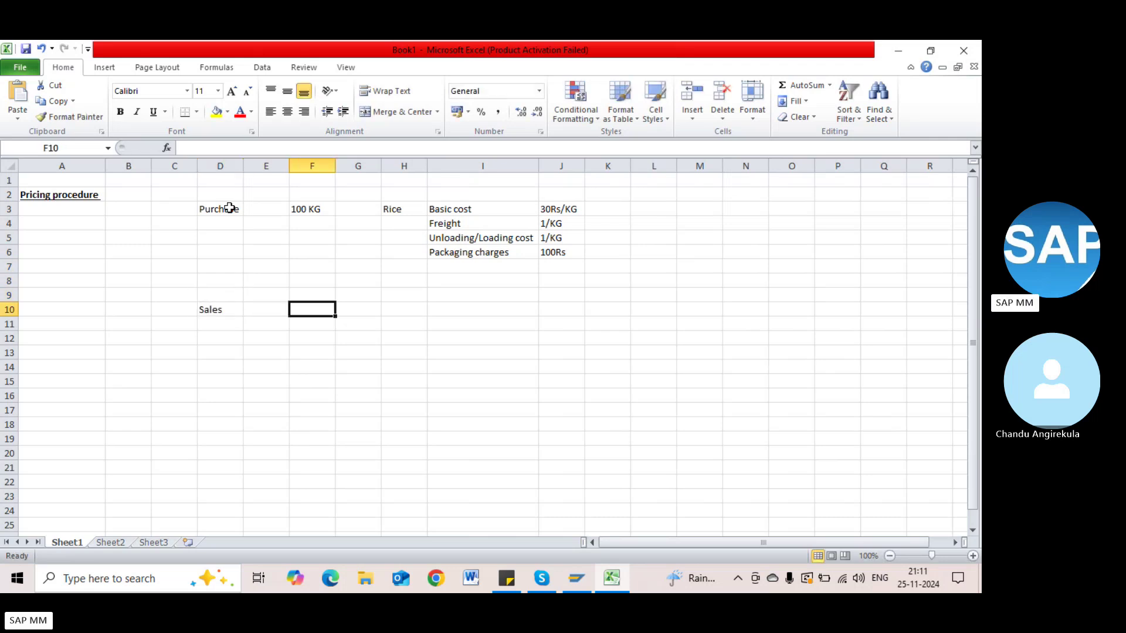
pyautogui.press('Tab')
pyautogui.press('Tab')
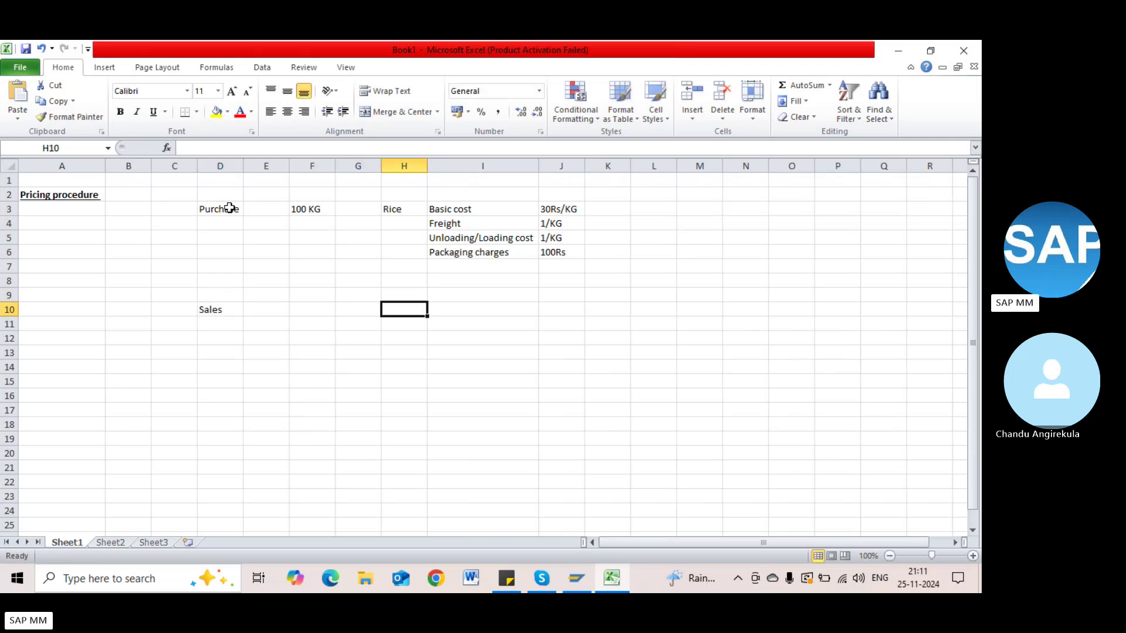
pyautogui.write('Rice')
pyautogui.press('Tab')
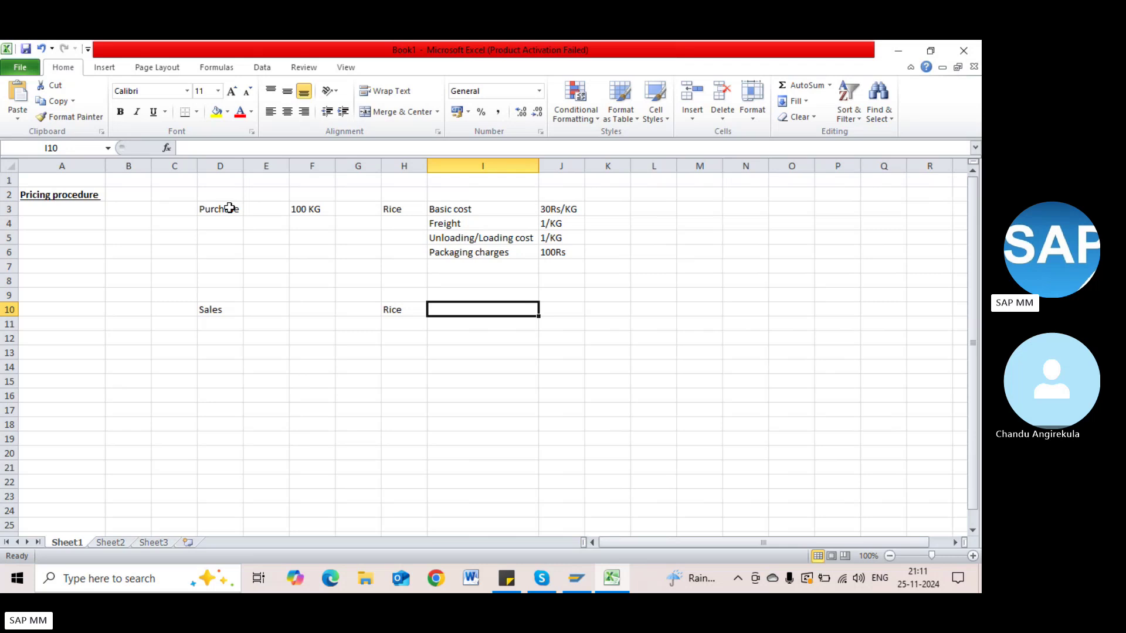
pyautogui.write('Sale')
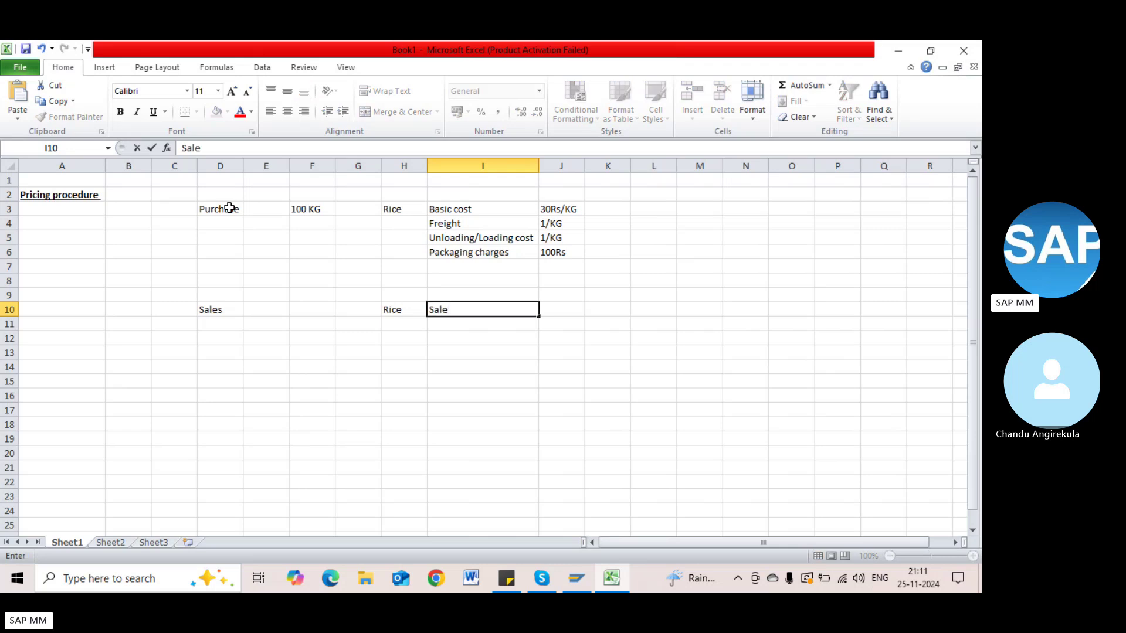
pyautogui.press('Tab')
pyautogui.write('30')
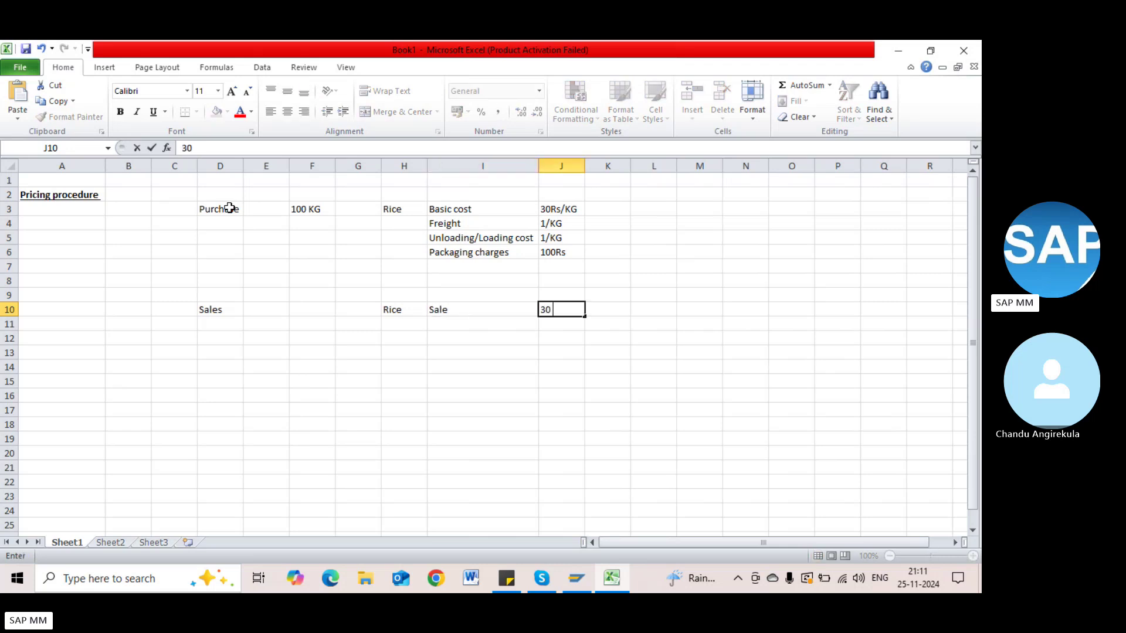
pyautogui.write(' Rs/ Kg')
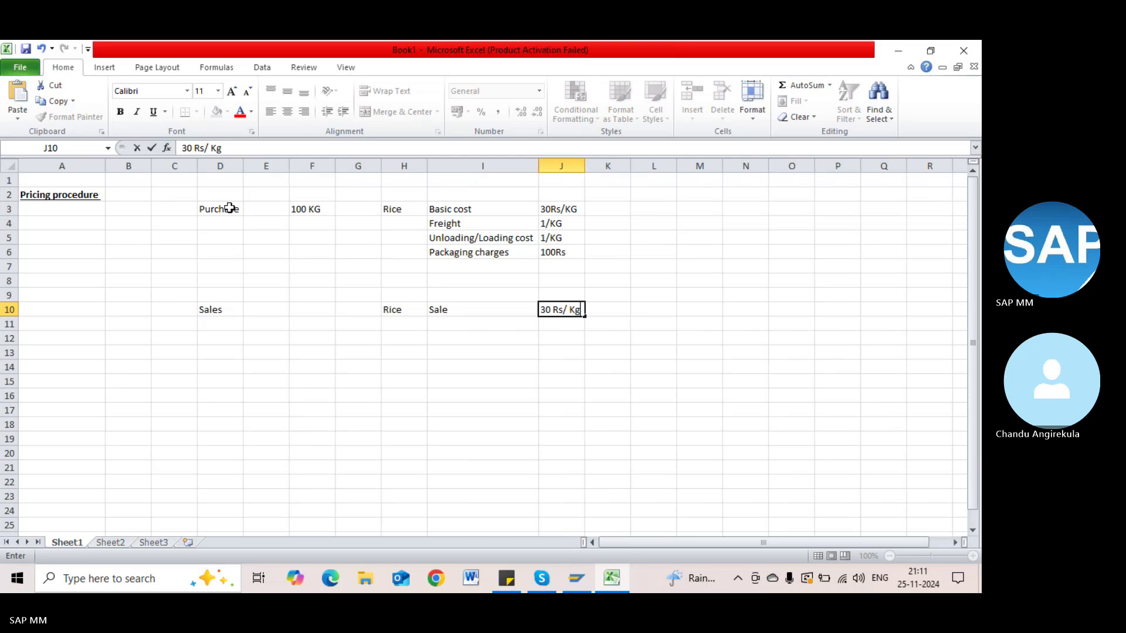
pyautogui.press('Return')
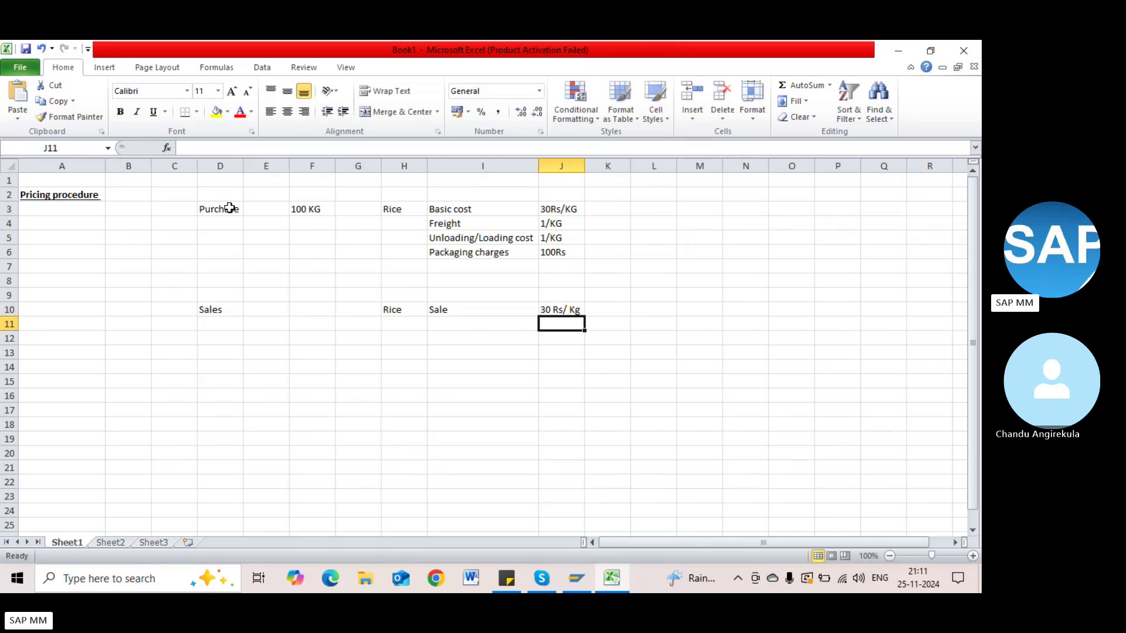
pyautogui.click(495, 238)
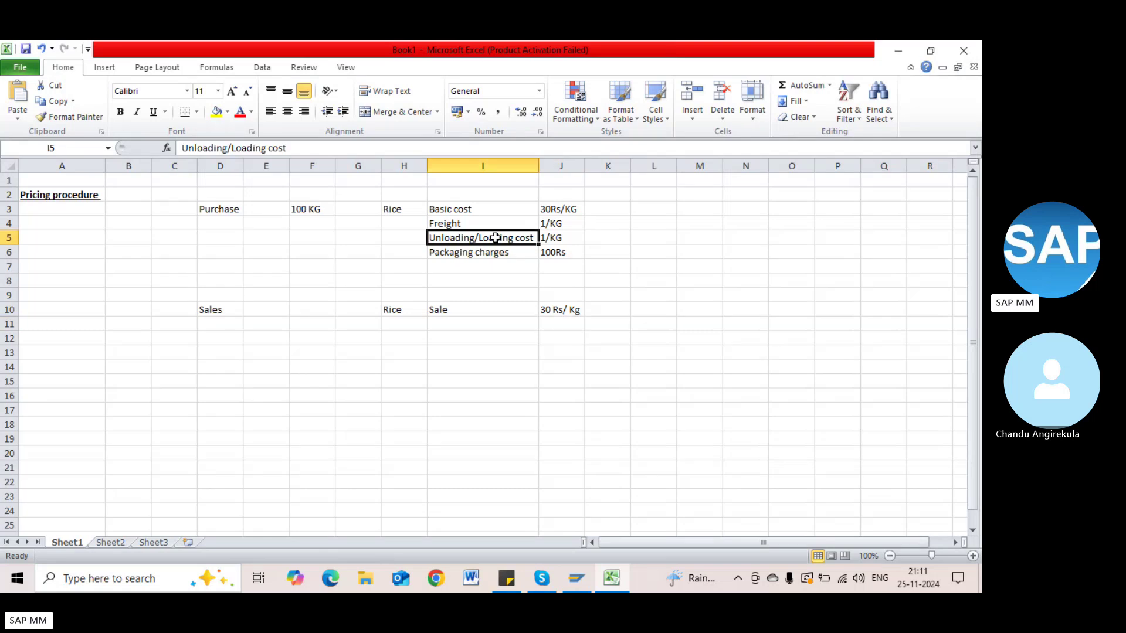
pyautogui.click(496, 253)
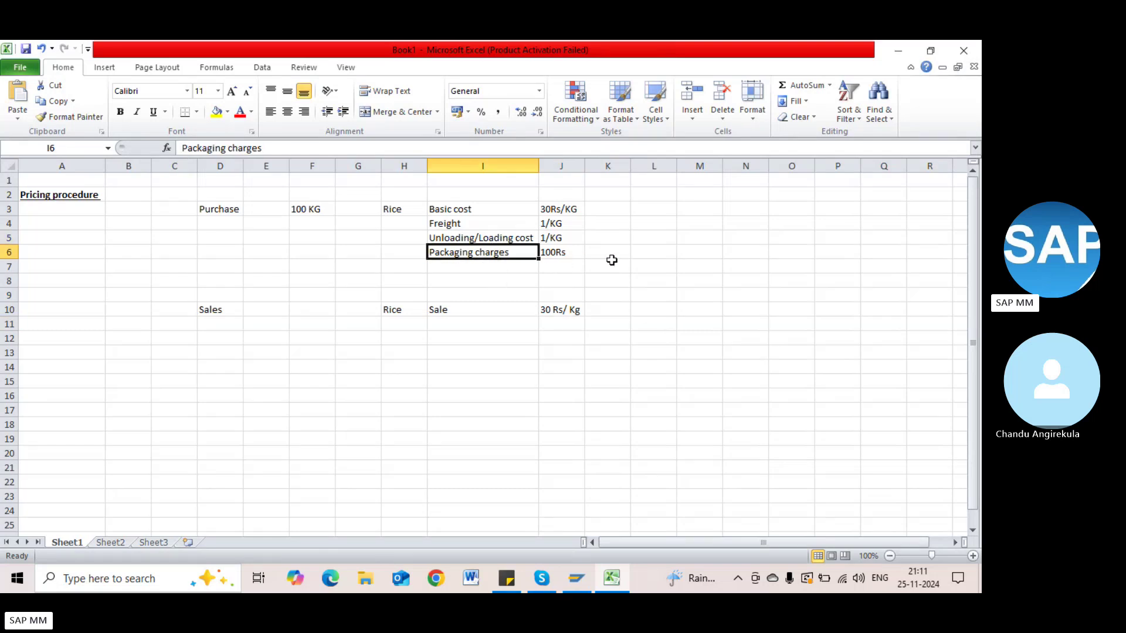
pyautogui.click(654, 254)
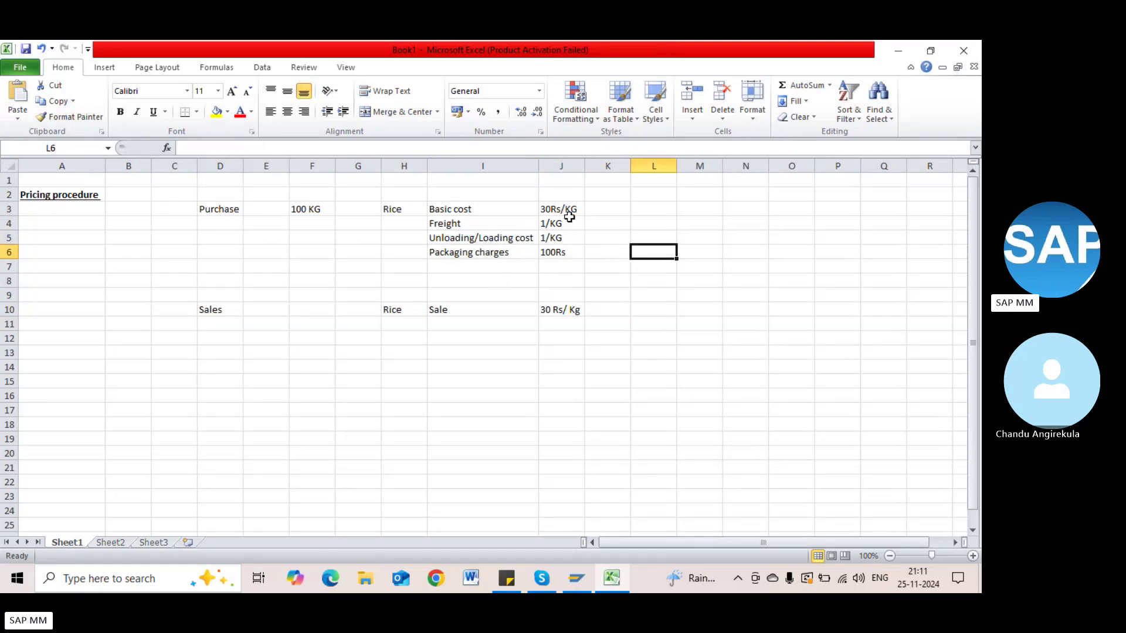
pyautogui.moveTo(563, 209); pyautogui.dragTo(560, 253)
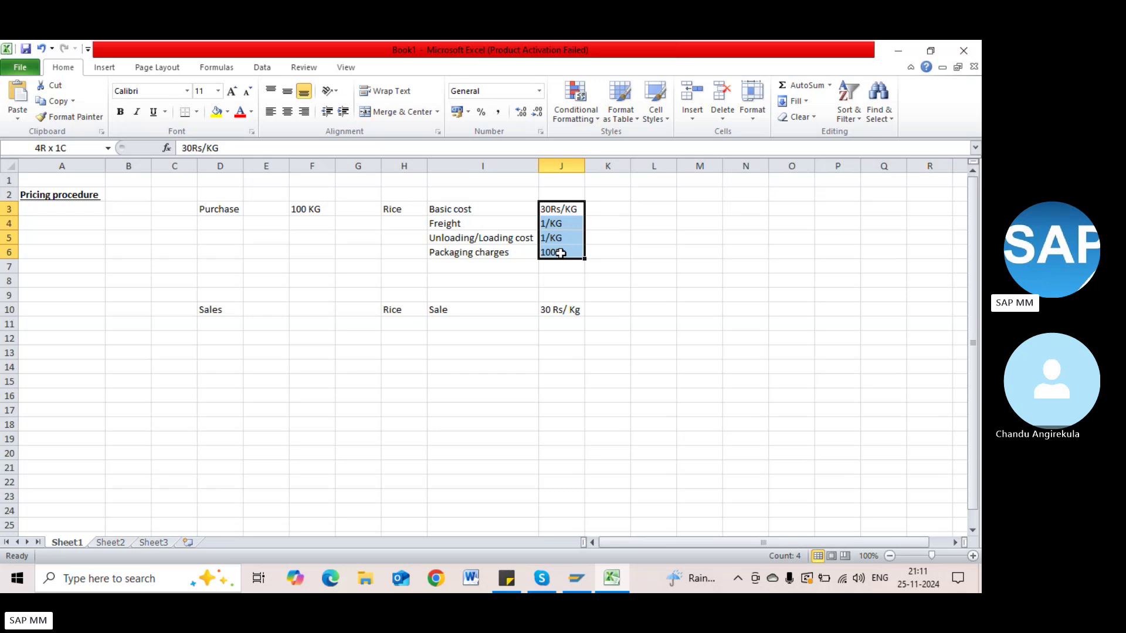
pyautogui.click(649, 251)
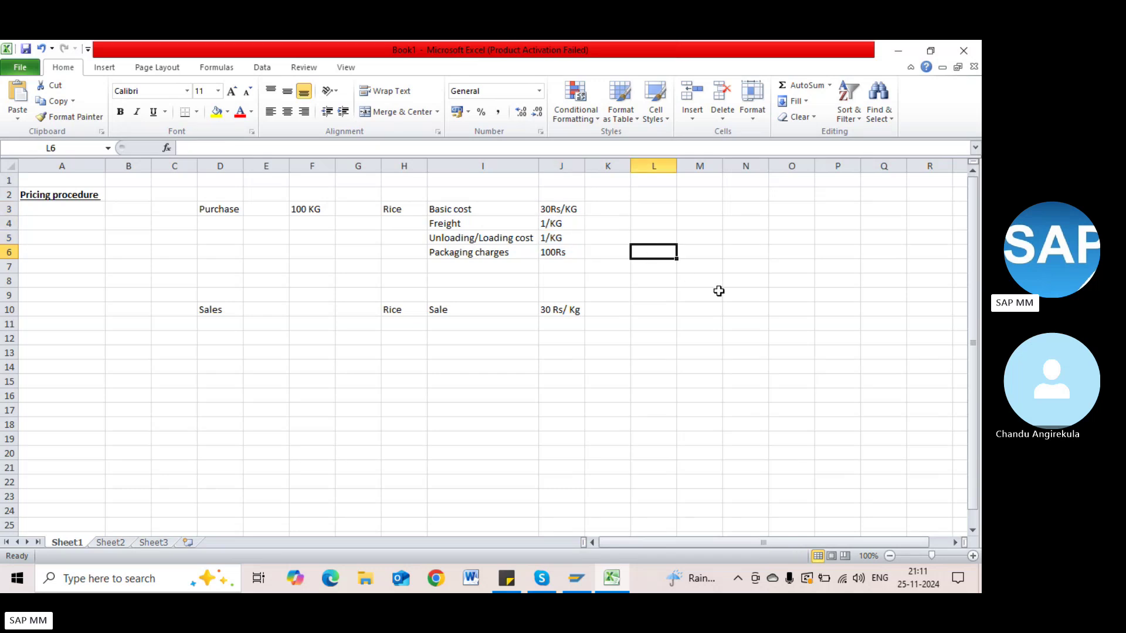
# Step: Enter the purchase cost amounts 3000, 30, 30 and 100 in cells L3 to L6
pyautogui.click(648, 205)
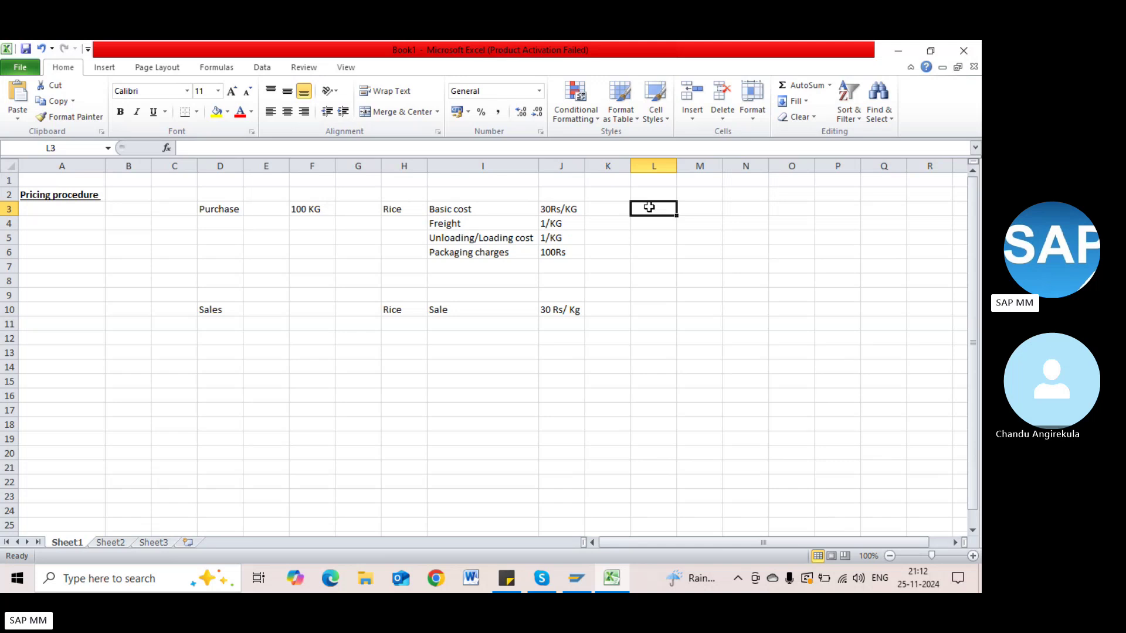
pyautogui.write('3000')
pyautogui.press('Return')
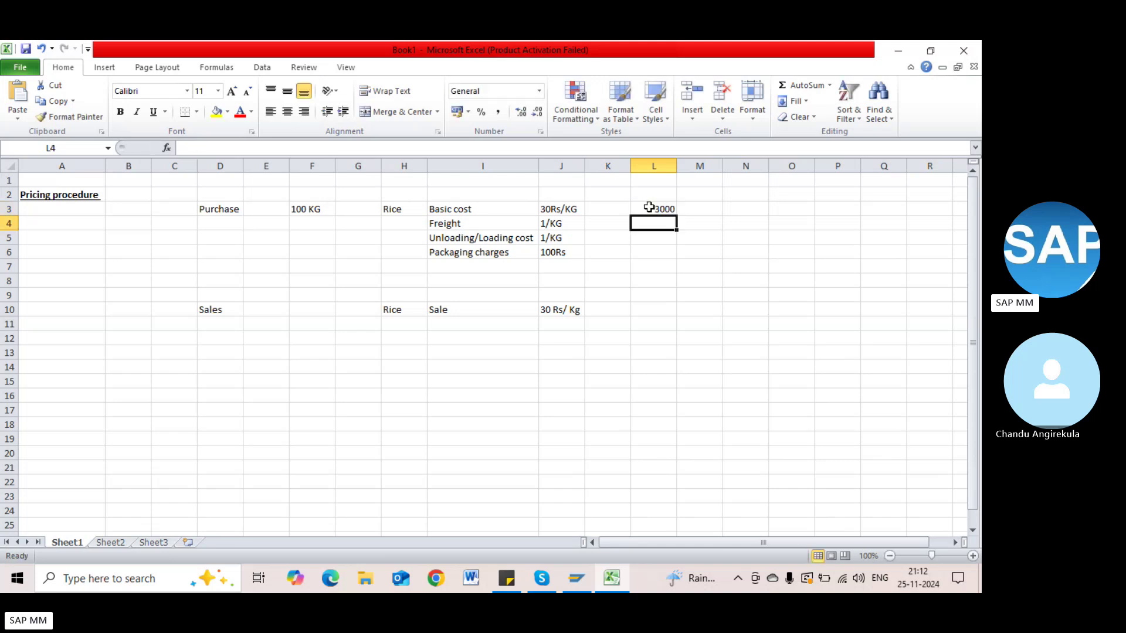
pyautogui.write('30')
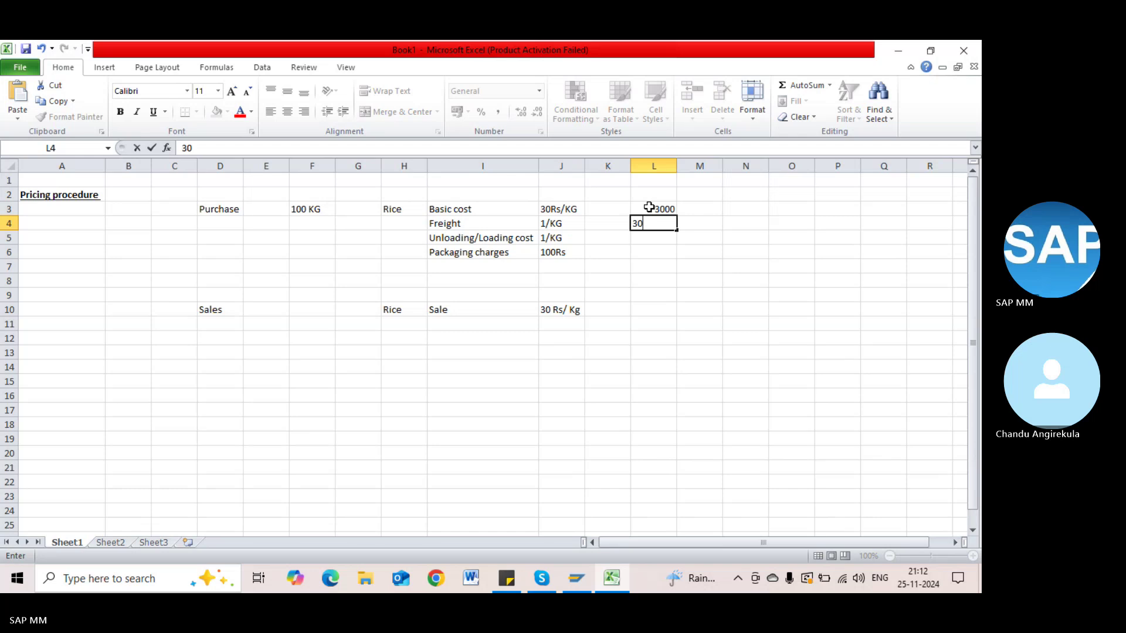
pyautogui.press('Return')
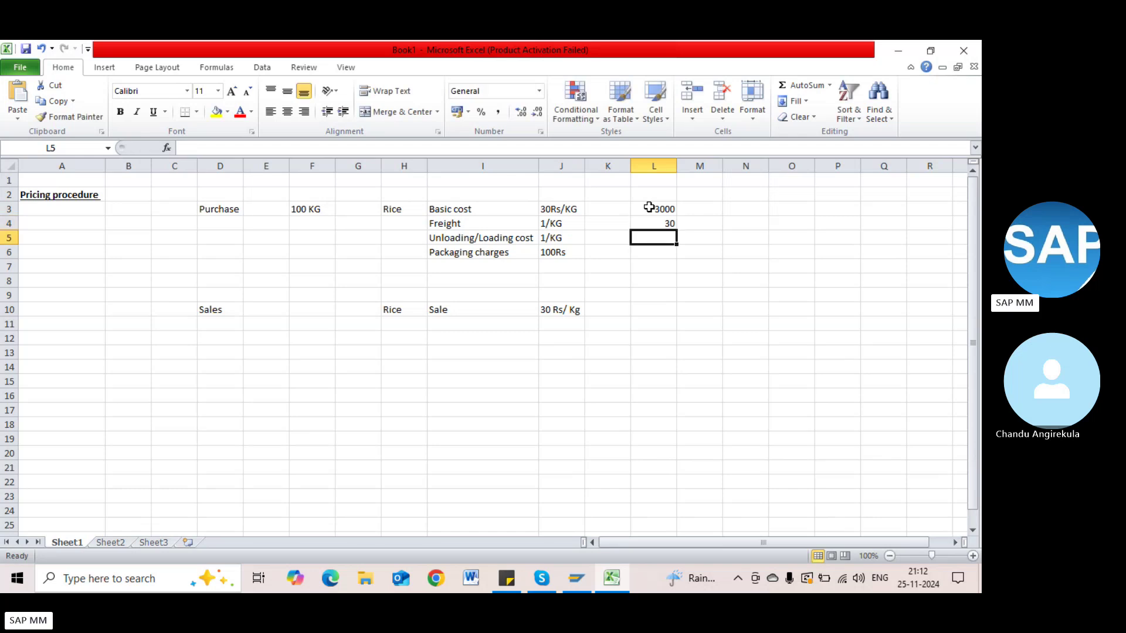
pyautogui.write('30')
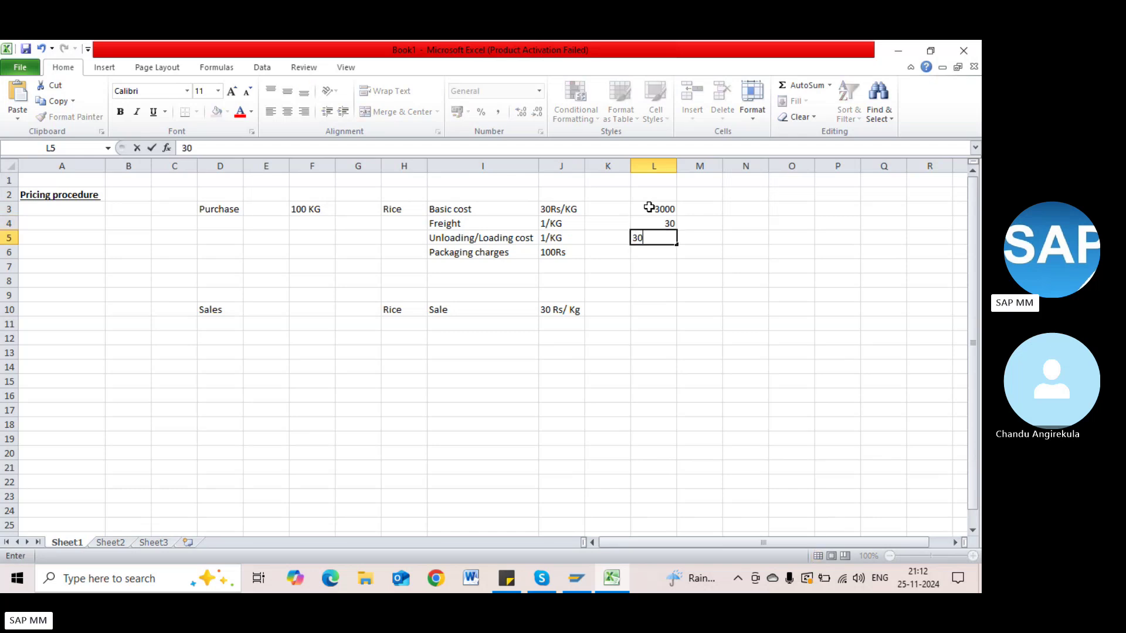
pyautogui.press('Return')
pyautogui.write('100')
pyautogui.press('Tab')
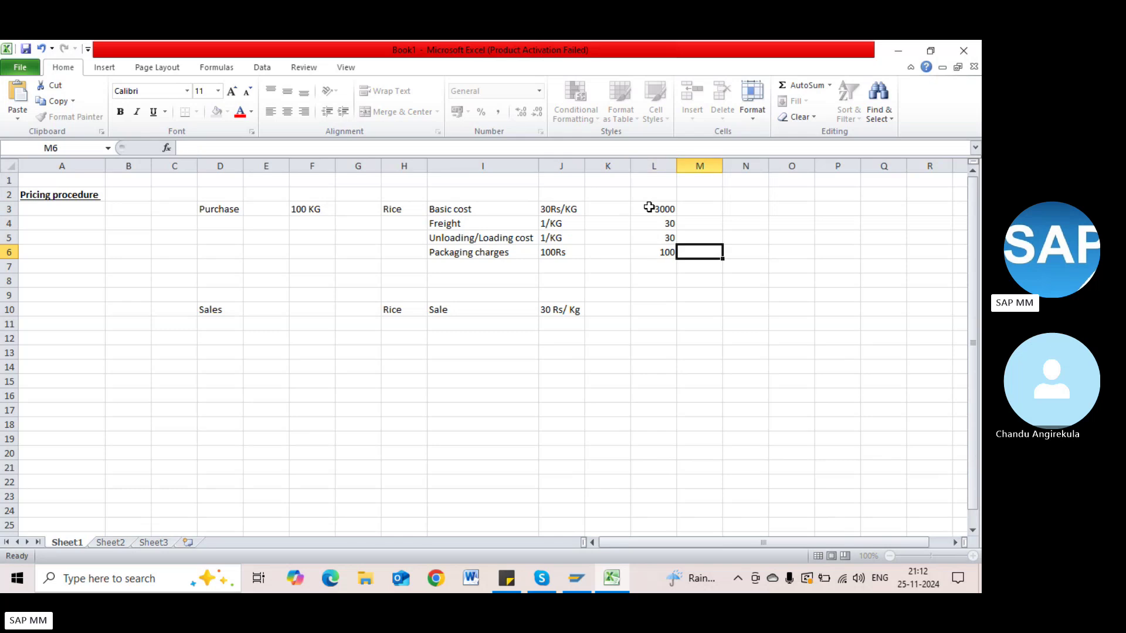
# Step: Total the purchase cost amounts in cell L7 with a SUM of L3:L6
pyautogui.press('Return')
pyautogui.write('=')
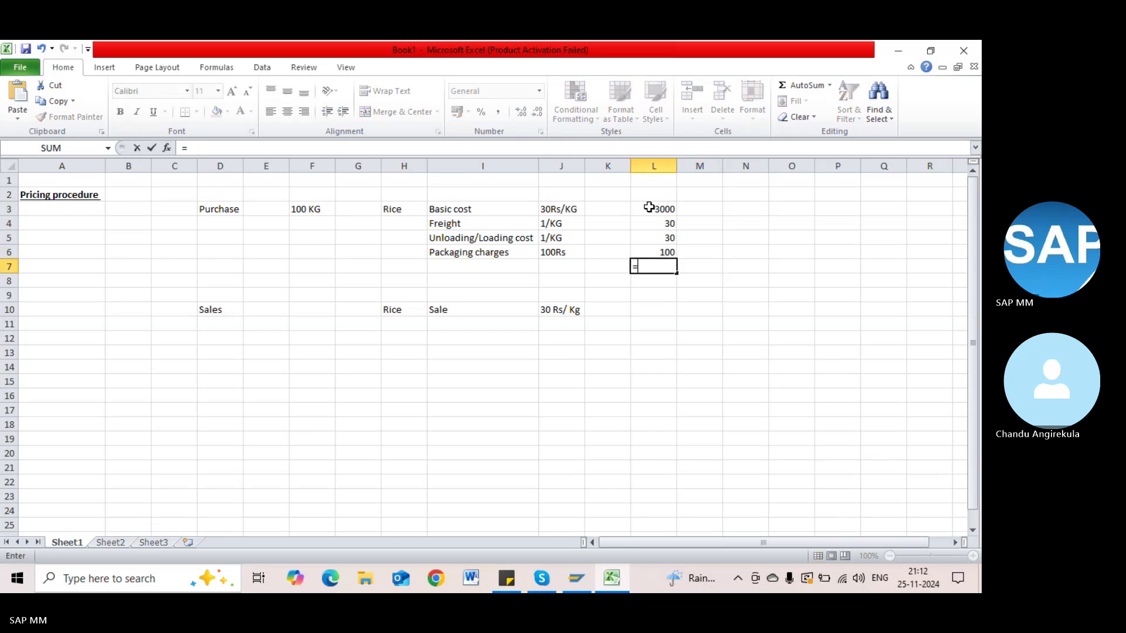
pyautogui.write('Sum(')
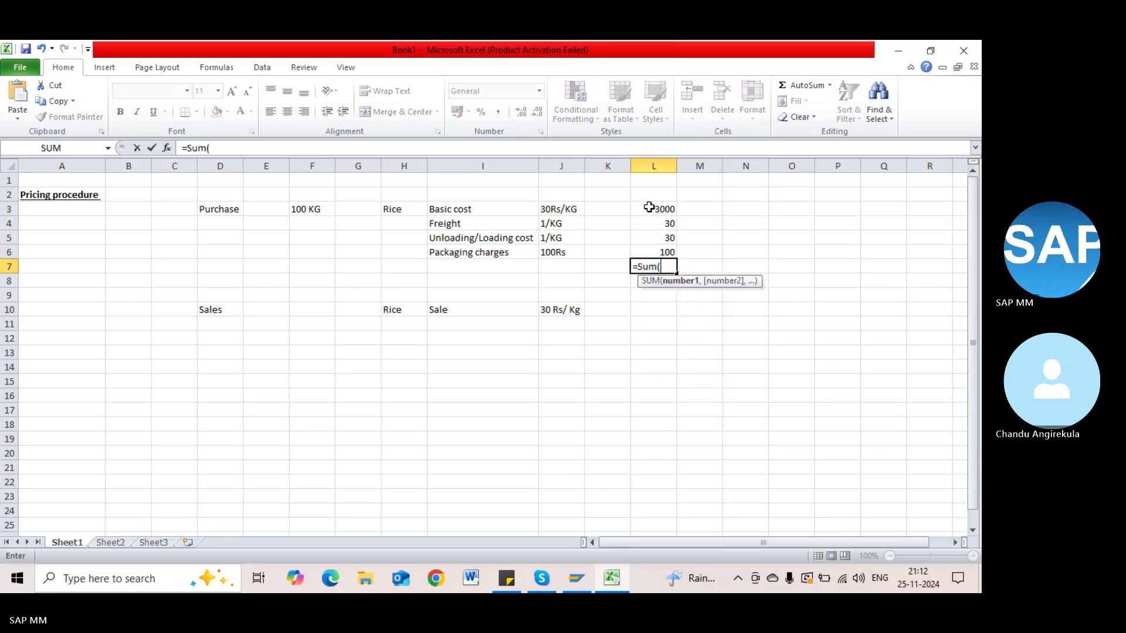
pyautogui.press('Up')
pyautogui.hotkey('shift', 'Up')
pyautogui.hotkey('shift', 'Up')
pyautogui.hotkey('shift', 'Up')
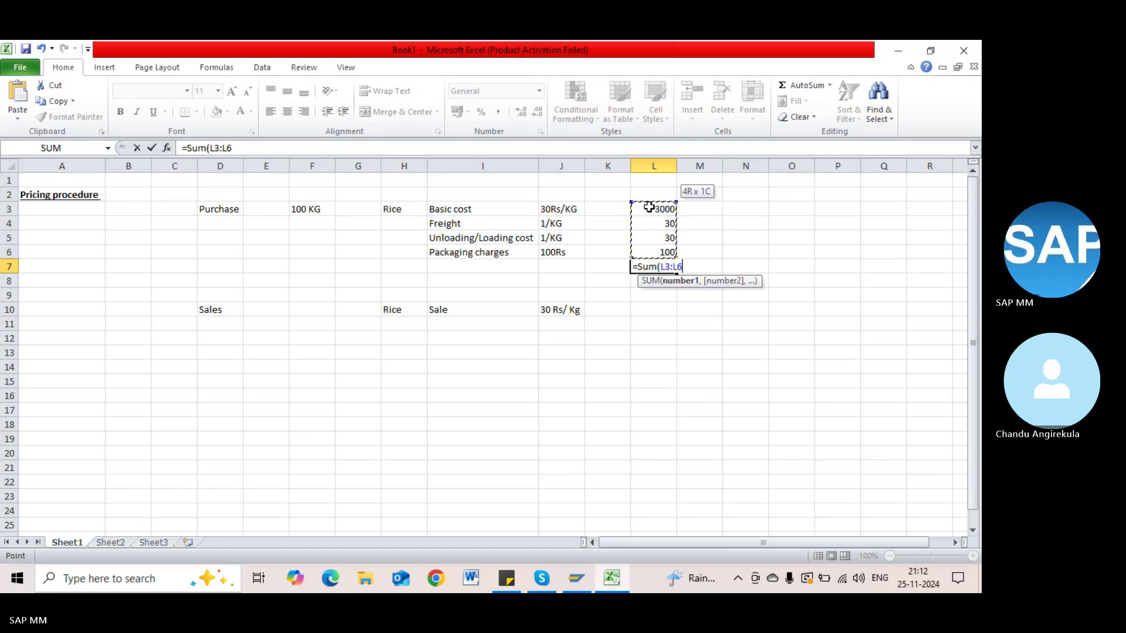
pyautogui.press('Return')
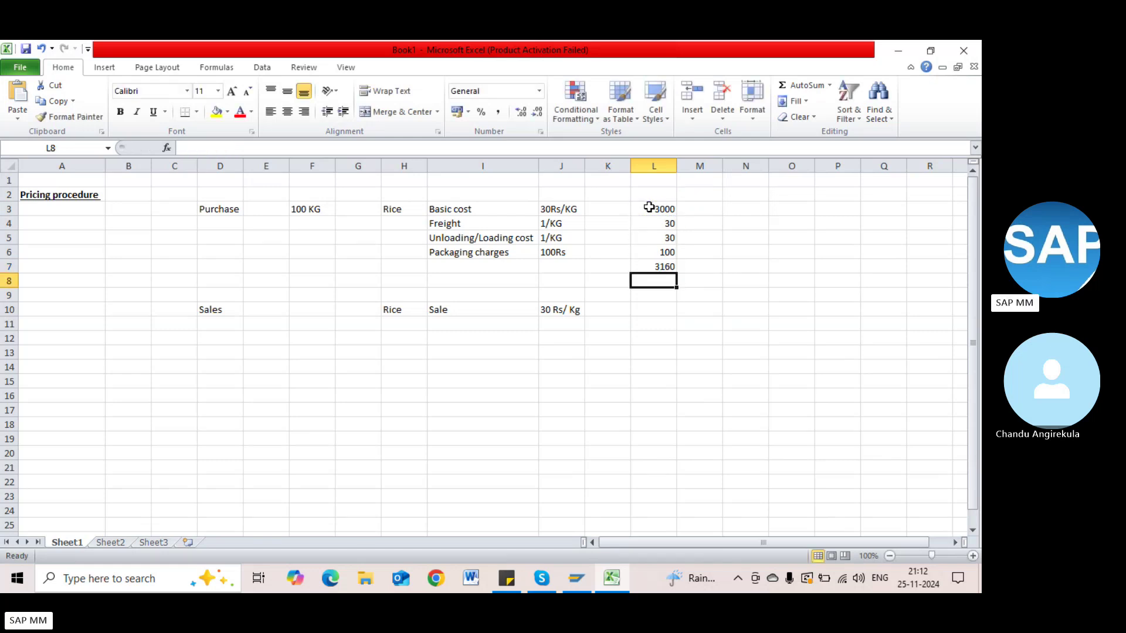
# Step: Calculate the purchase cost per kilogram in cell N7 with the formula =L7/100
pyautogui.click(727, 264)
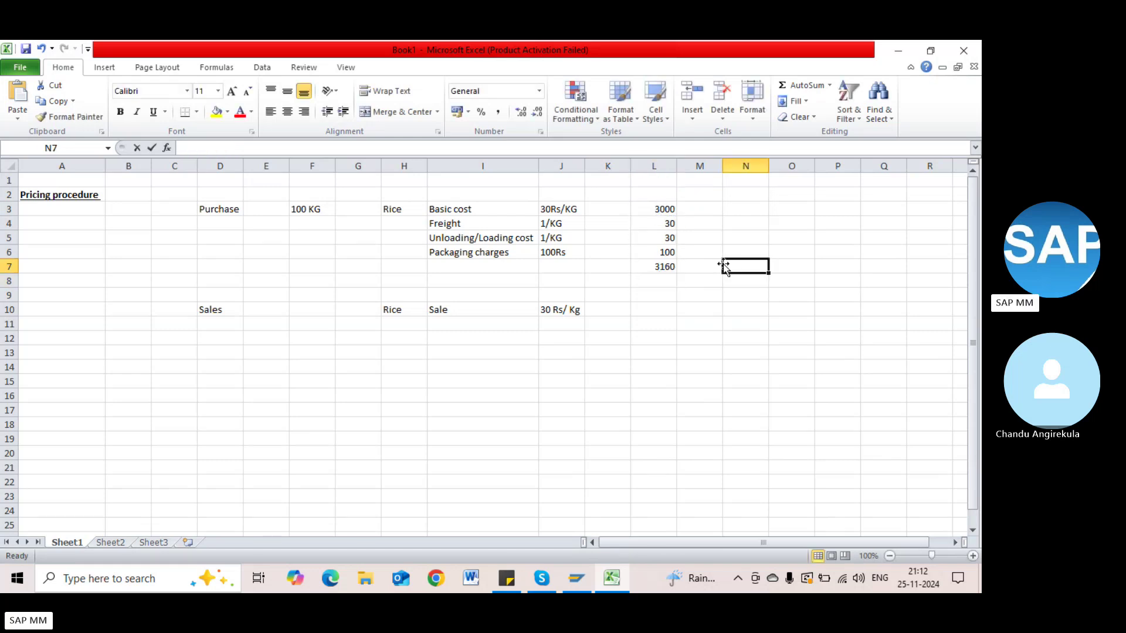
pyautogui.write('=')
pyautogui.click(669, 267)
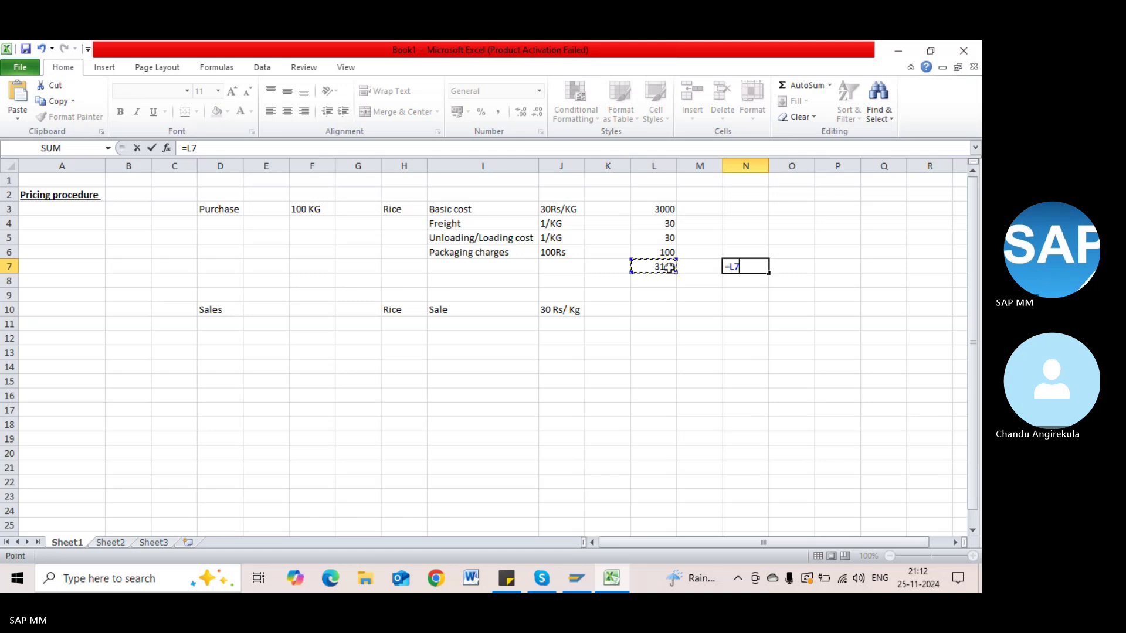
pyautogui.write('/')
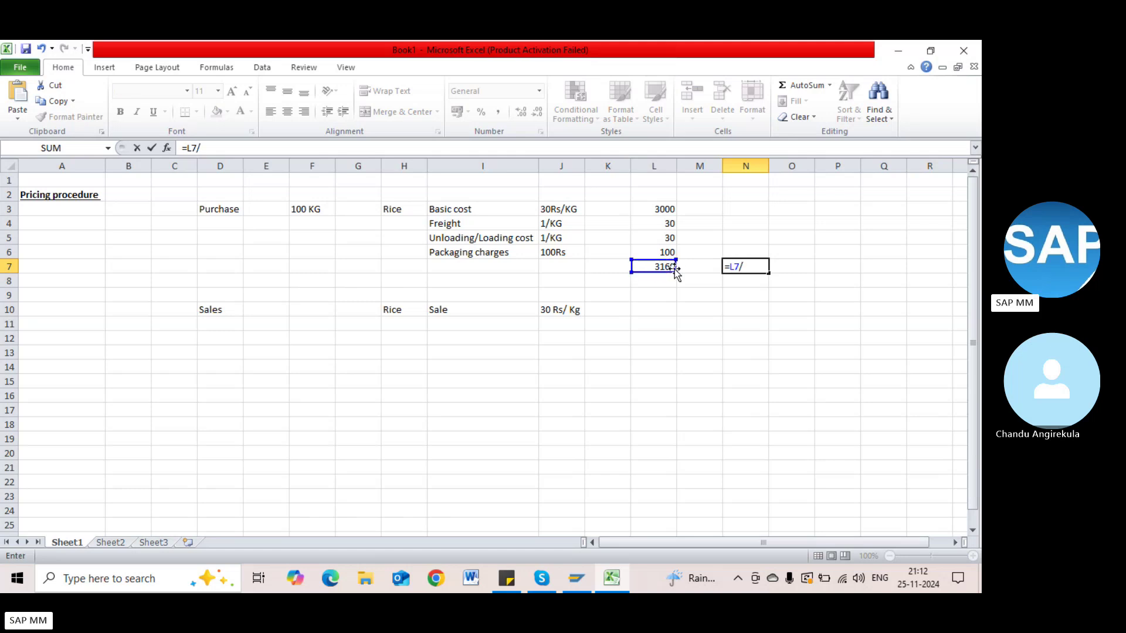
pyautogui.write('100')
pyautogui.press('Tab')
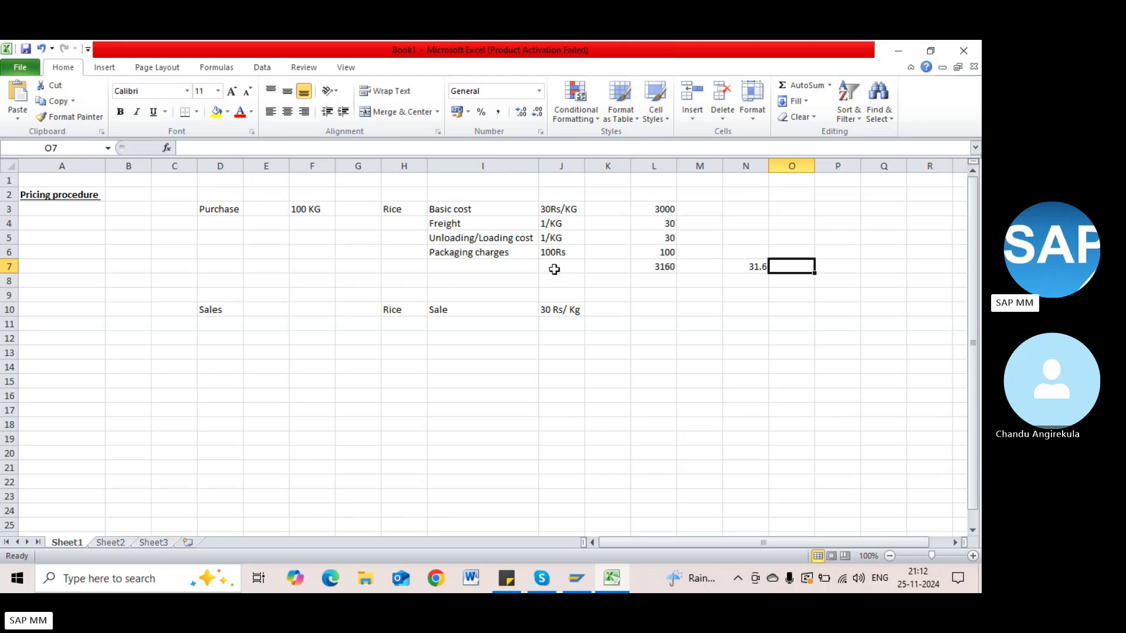
# Step: Correct the freight amount in L4 and the unloading/loading amount in L5 to 100 each
pyautogui.click(665, 225)
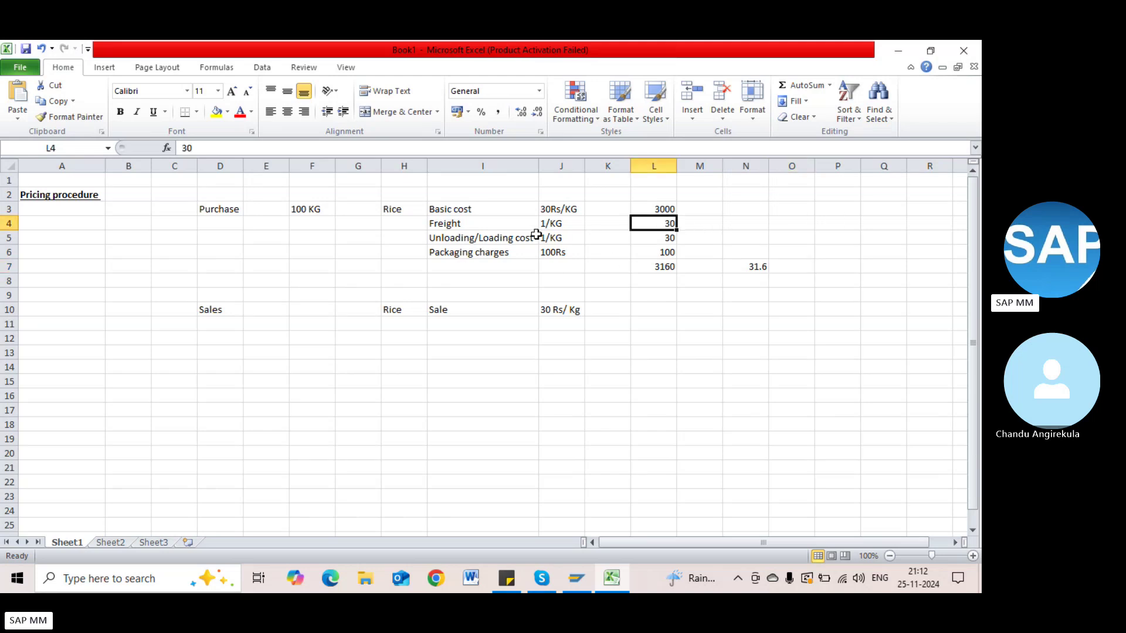
pyautogui.write('100')
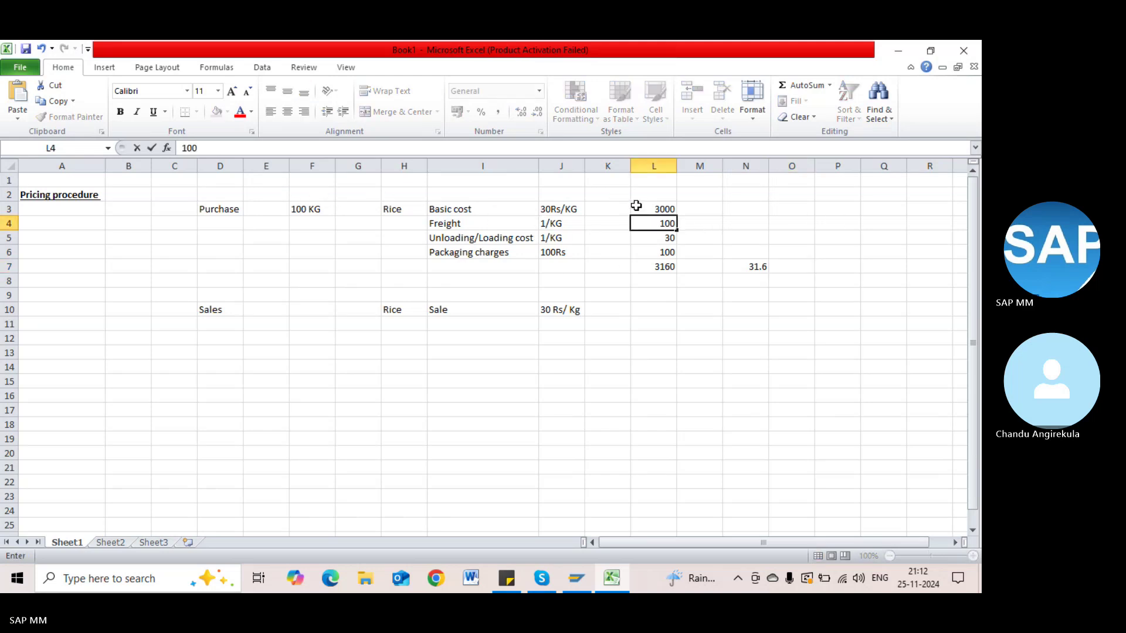
pyautogui.press('Return')
pyautogui.write('100')
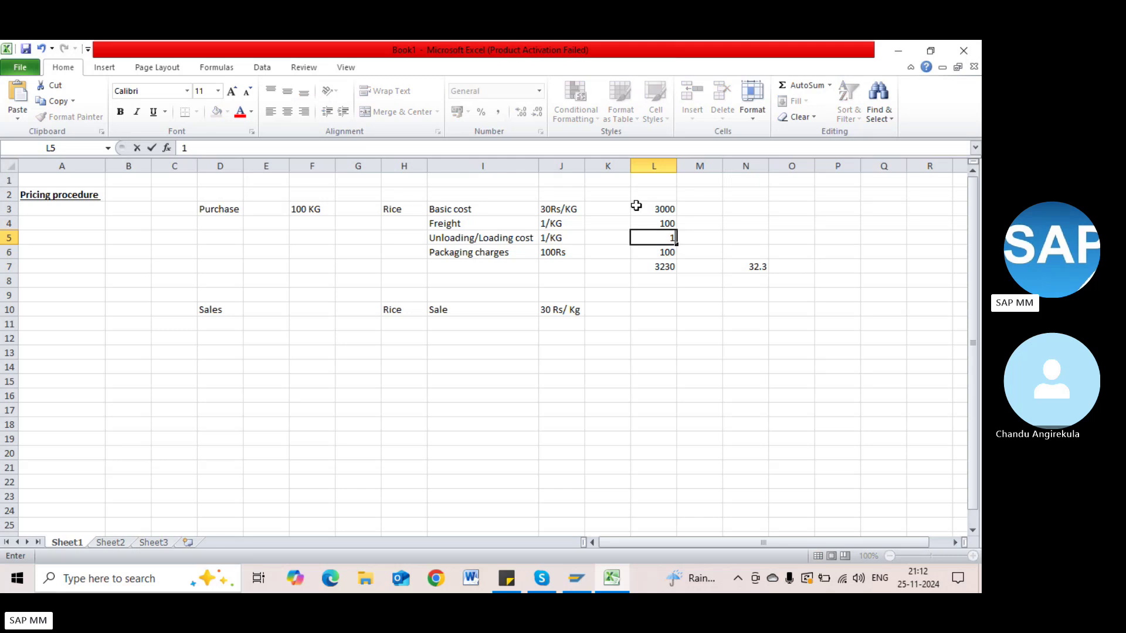
pyautogui.press('Tab')
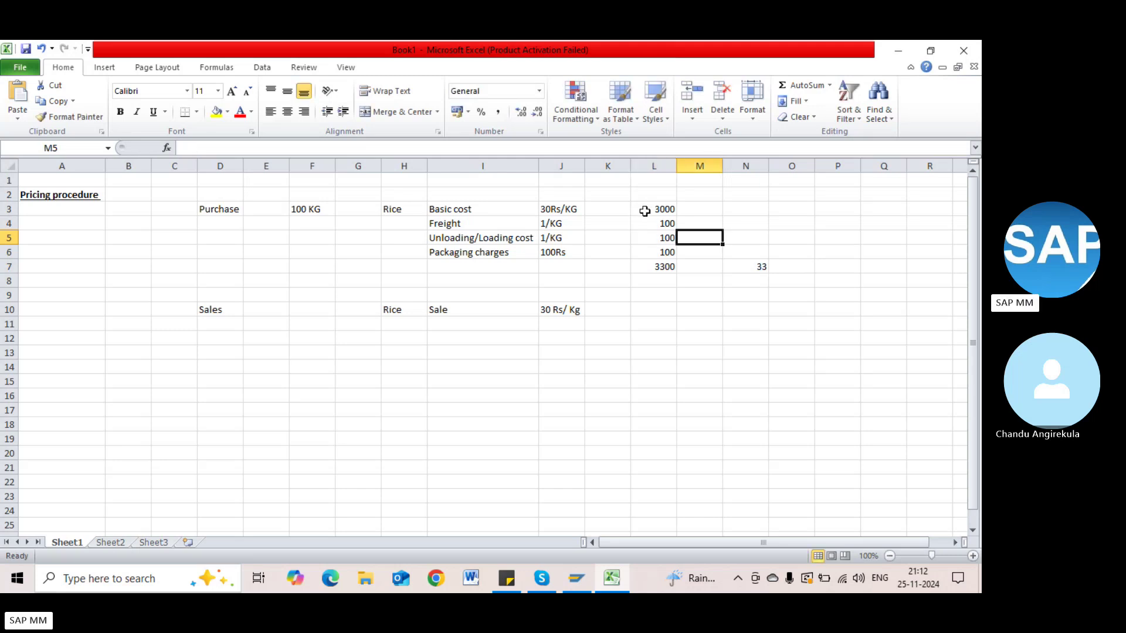
# Step: Examine the purchase total and per-kilogram cost against the sales price, along with the cost components that make up the total
pyautogui.click(654, 262)
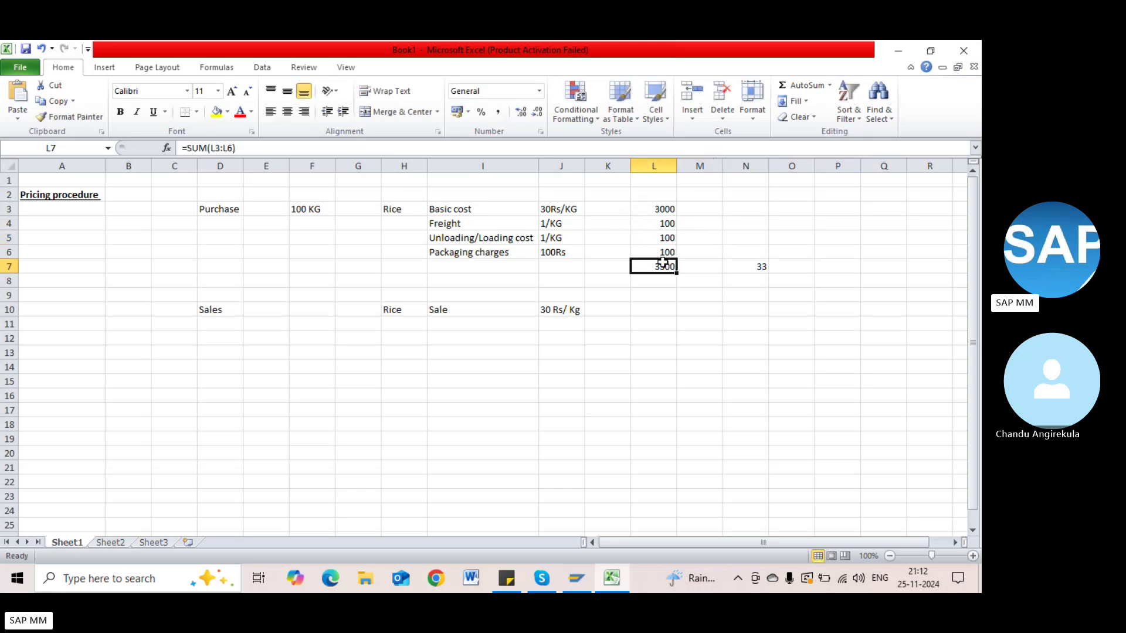
pyautogui.click(545, 209)
pyautogui.click(742, 266)
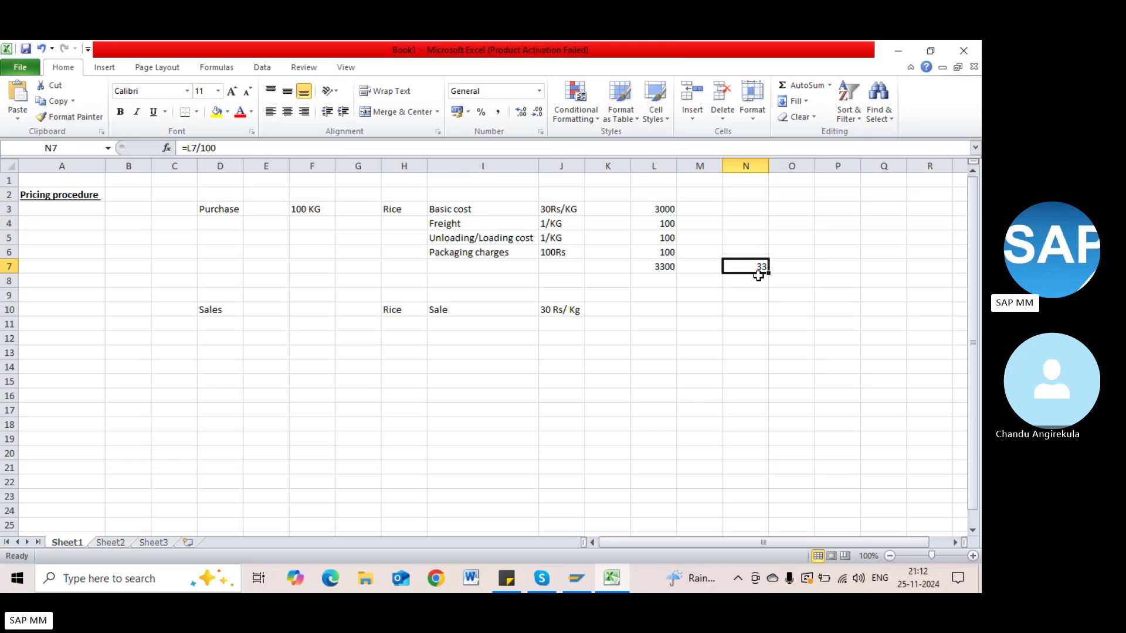
pyautogui.click(545, 309)
pyautogui.click(754, 266)
pyautogui.click(490, 307)
pyautogui.click(755, 264)
pyautogui.click(670, 265)
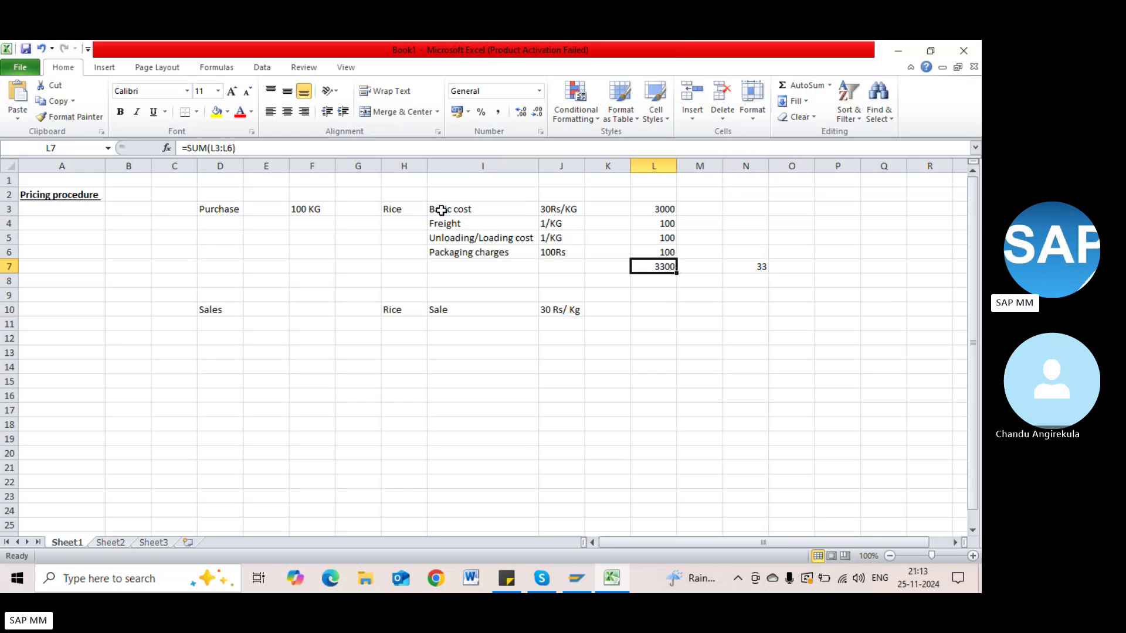
pyautogui.moveTo(441, 209); pyautogui.dragTo(656, 247)
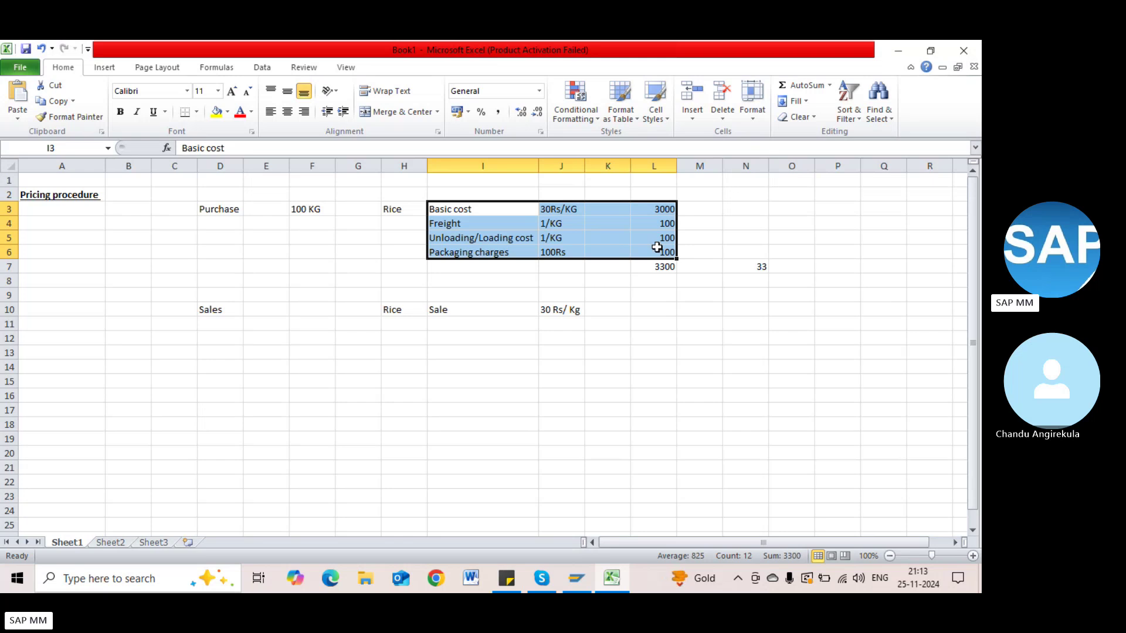
pyautogui.click(240, 375)
pyautogui.click(284, 376)
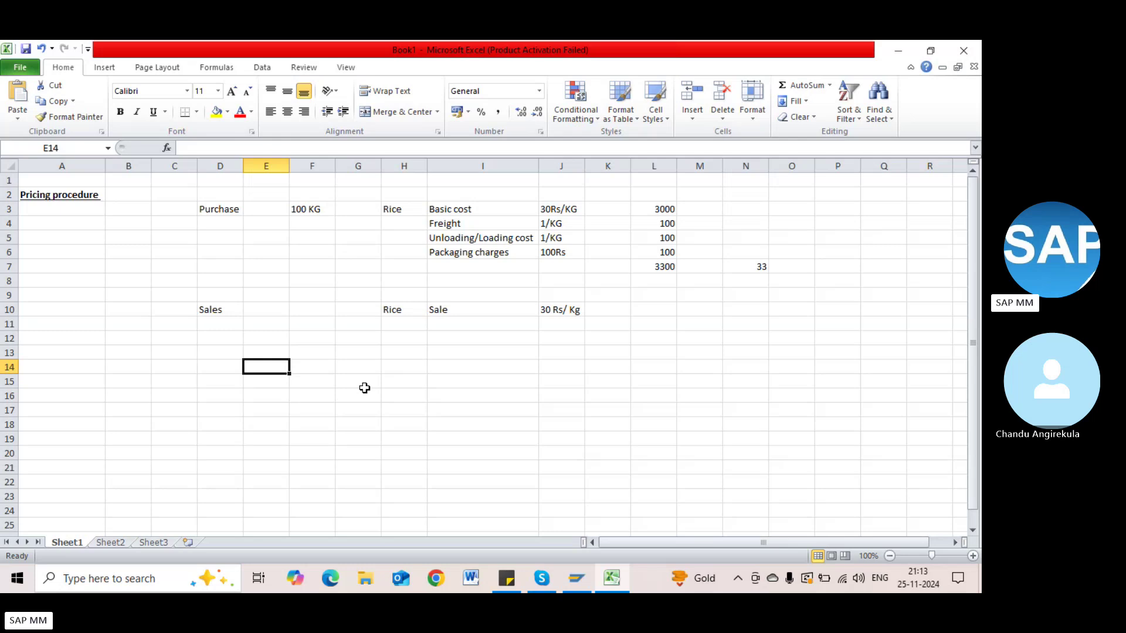
# Step: Add a tax entry with the label Tax in cell E14 and GST in cell H14
pyautogui.click(454, 198)
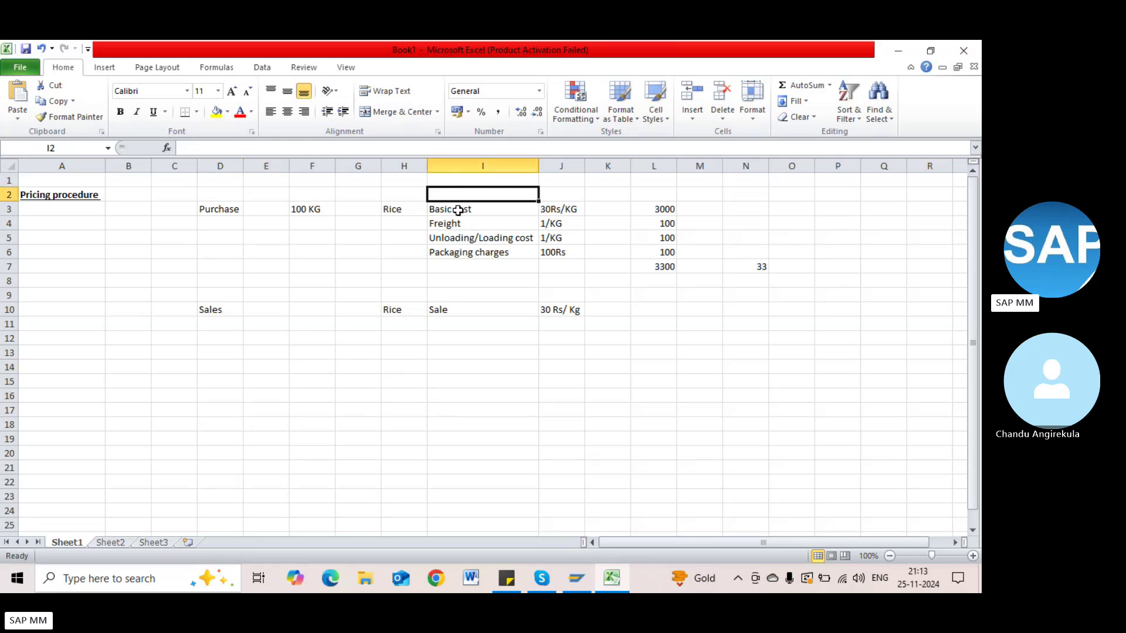
pyautogui.moveTo(457, 210); pyautogui.dragTo(465, 251)
pyautogui.click(274, 375)
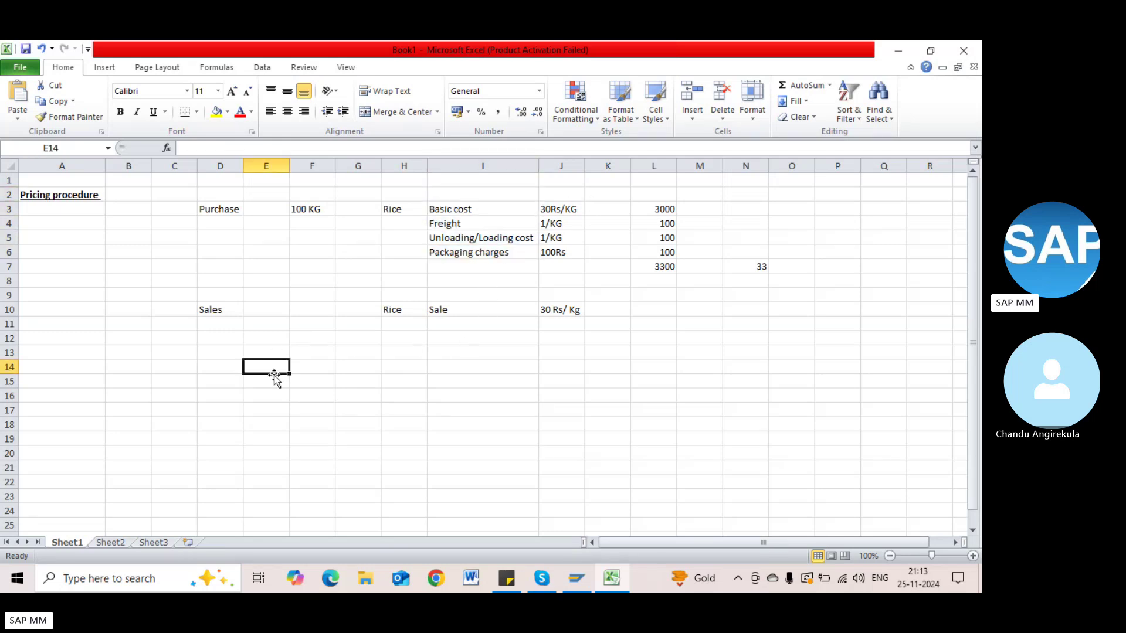
pyautogui.write('Tax')
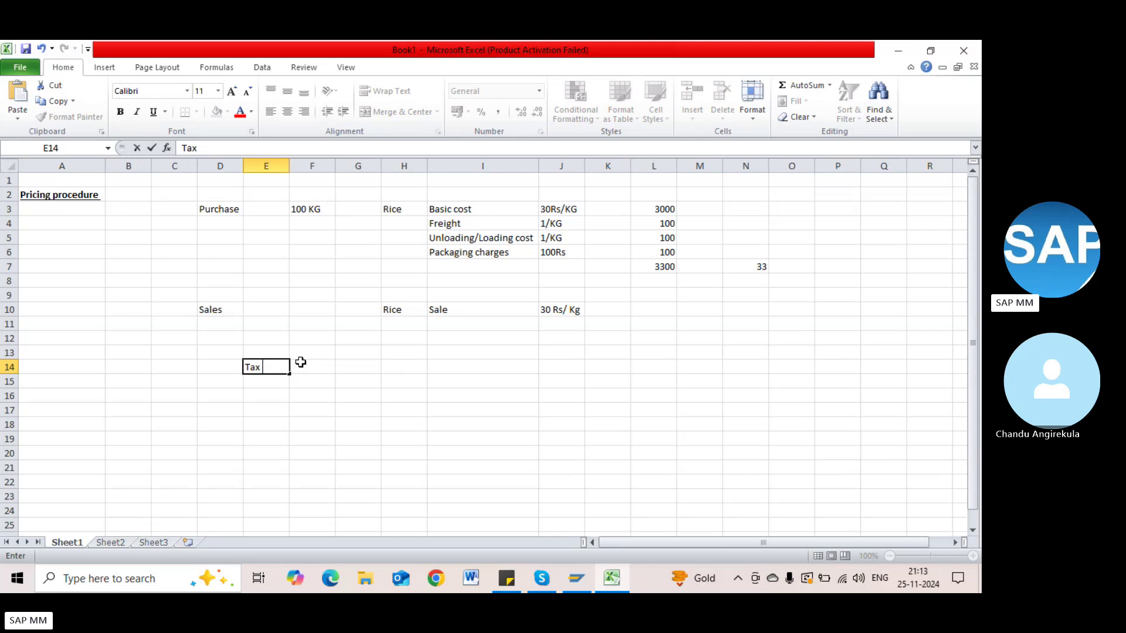
pyautogui.press('Tab')
pyautogui.press('Tab')
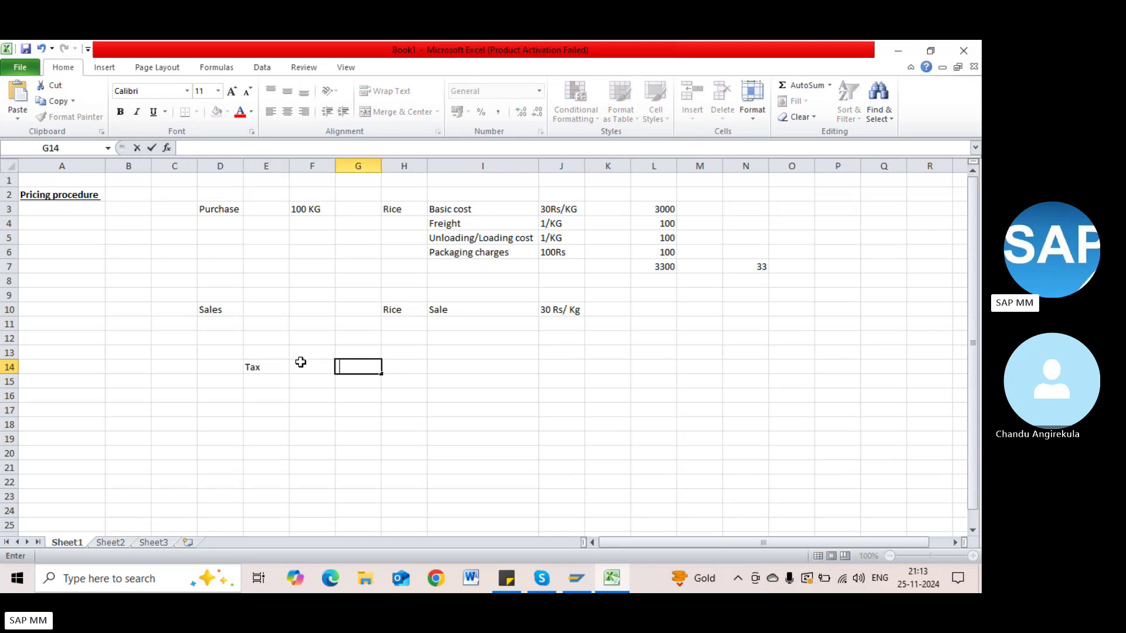
pyautogui.press('Tab')
pyautogui.write('GST')
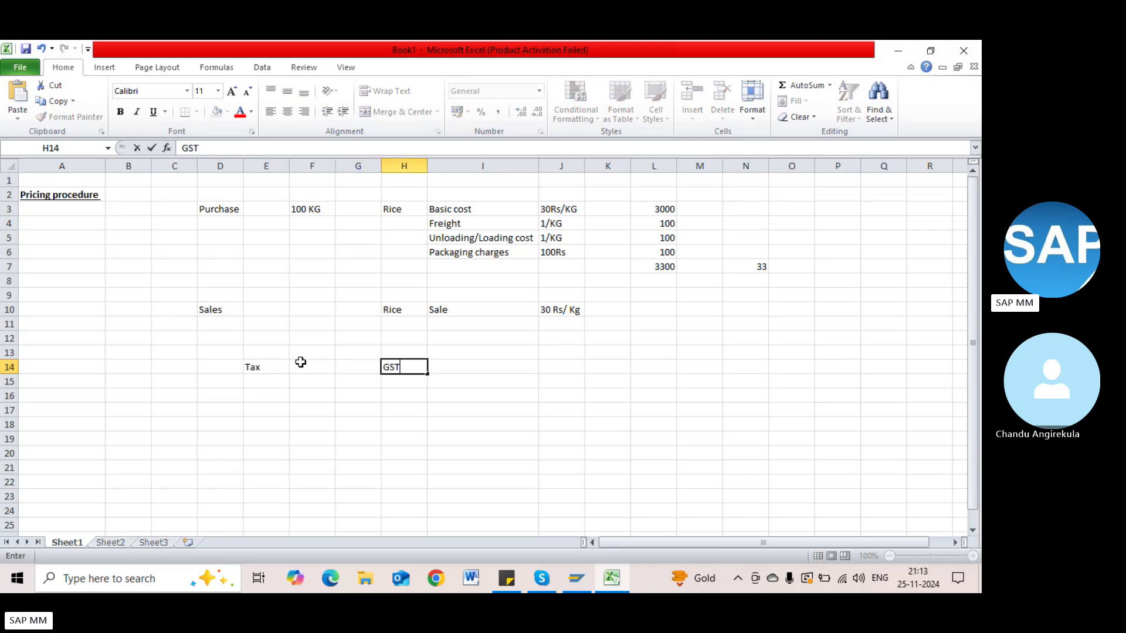
pyautogui.press('Return')
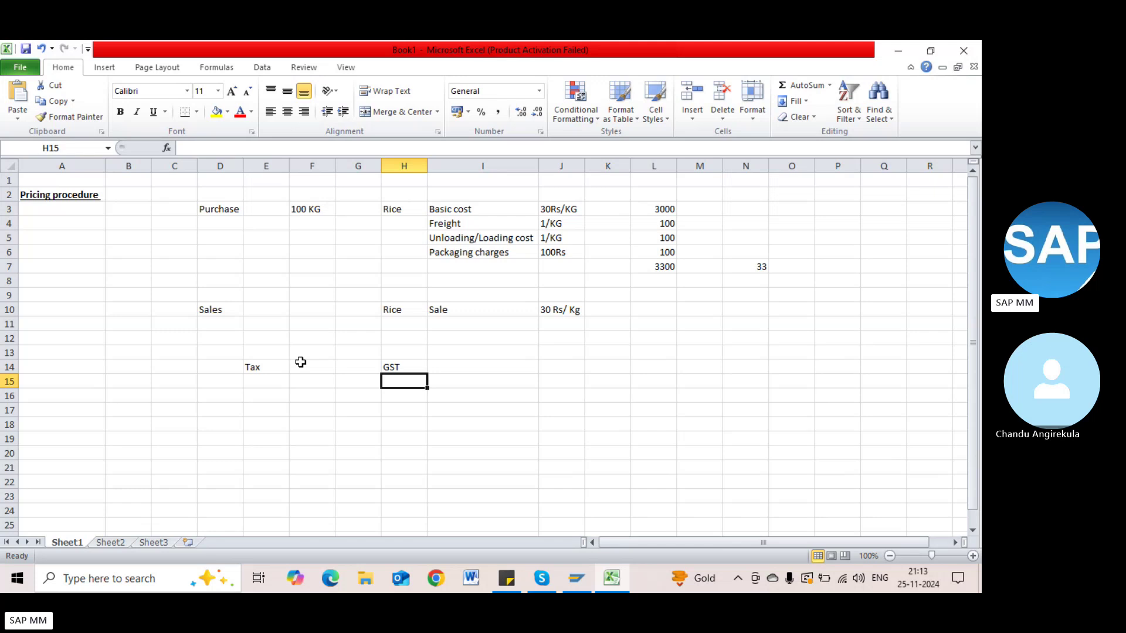
# Step: List the further tax types Ist in cell H15 and Ed.cess in cell H16
pyautogui.write('Ist')
pyautogui.press('Left')
pyautogui.press('Down')
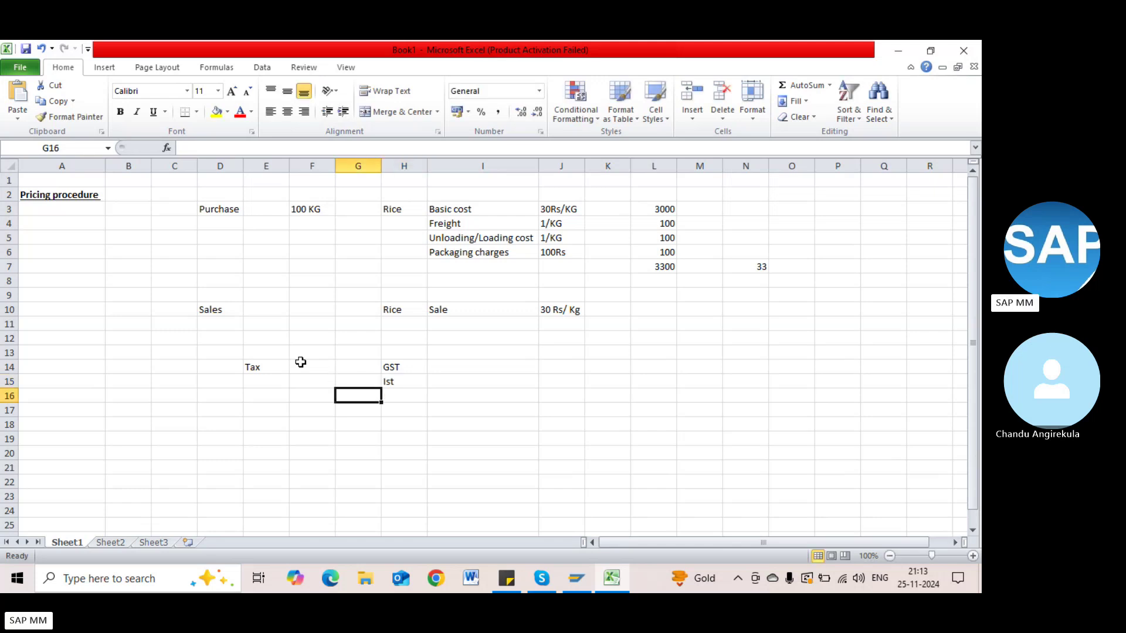
pyautogui.press('Right')
pyautogui.write('E')
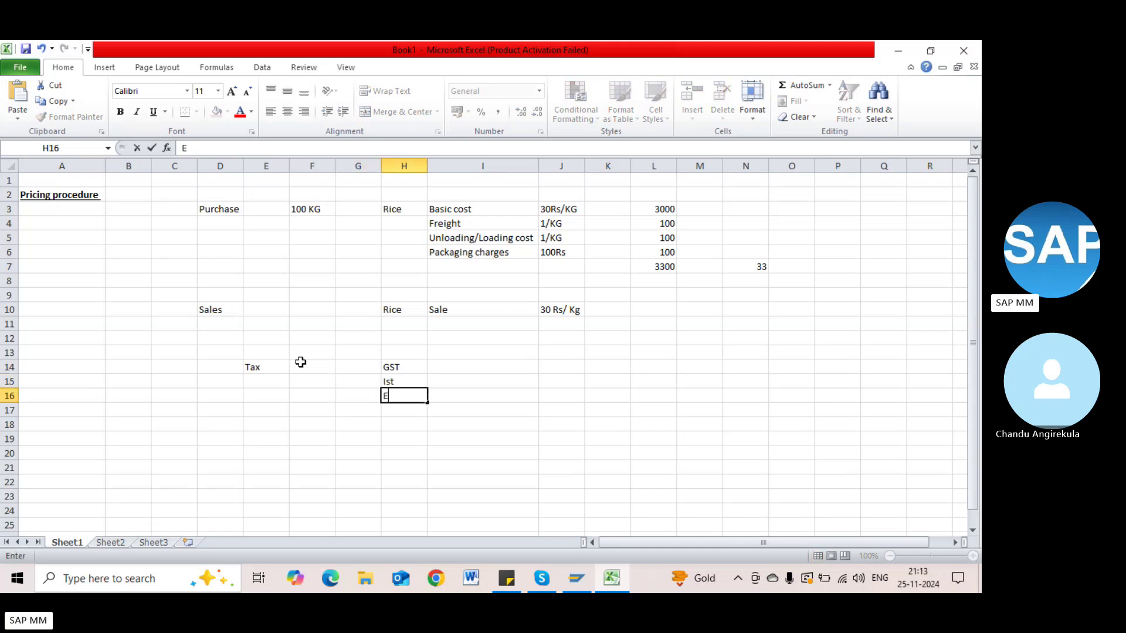
pyautogui.write('d.cess')
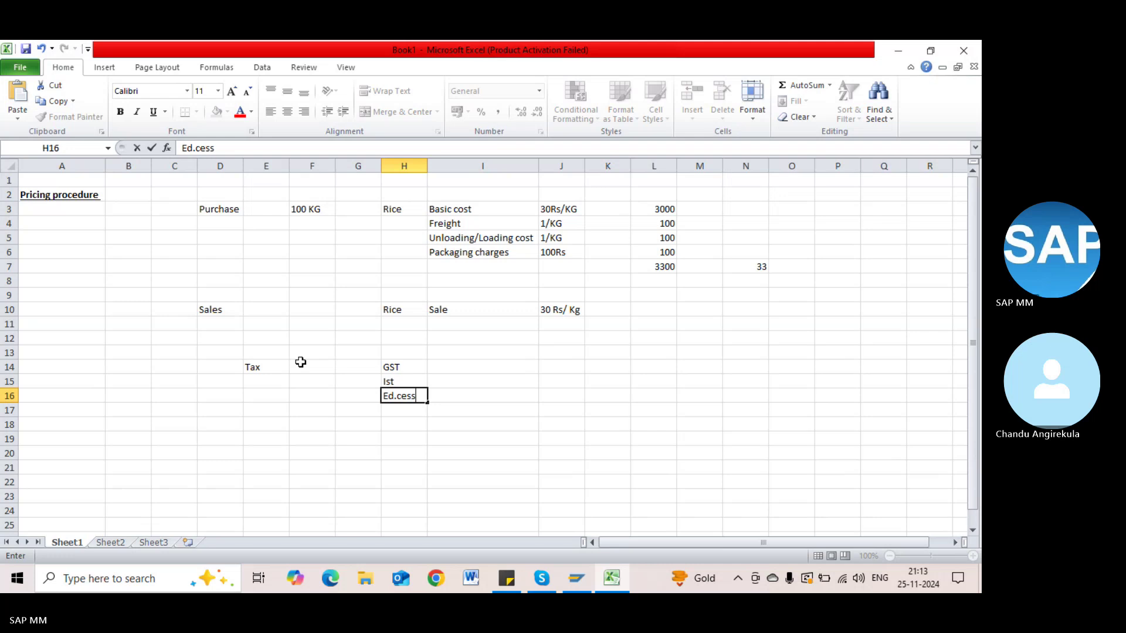
pyautogui.press('Return')
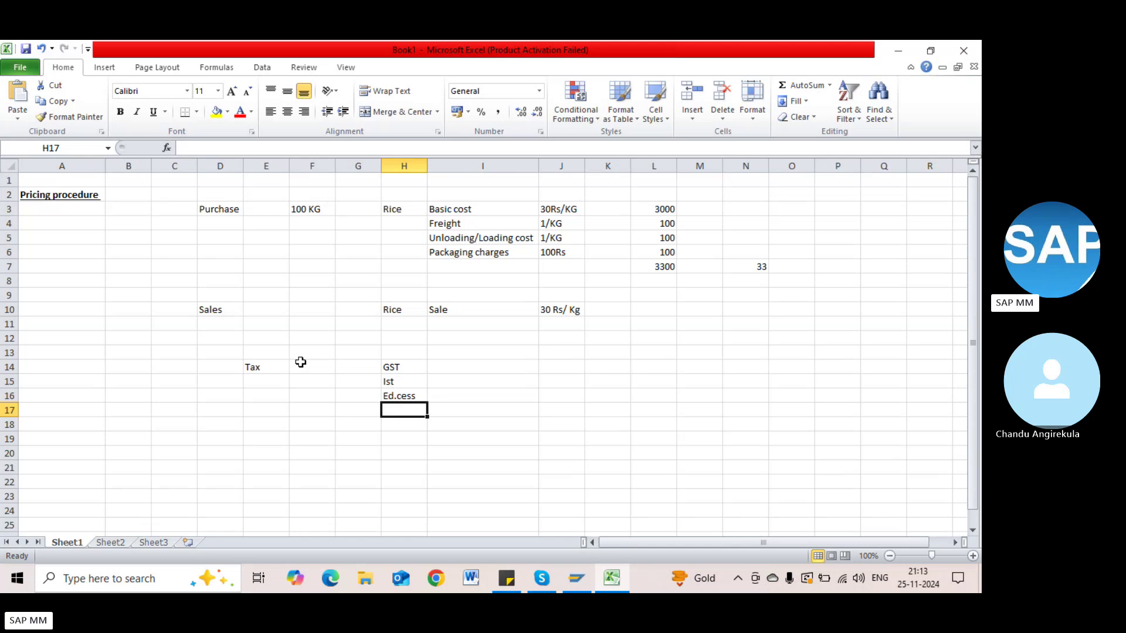
# Step: Enter the label import in cell E19, below the tax section
pyautogui.press('Down')
pyautogui.press('Down')
pyautogui.press('Left')
pyautogui.press('Left')
pyautogui.press('Left')
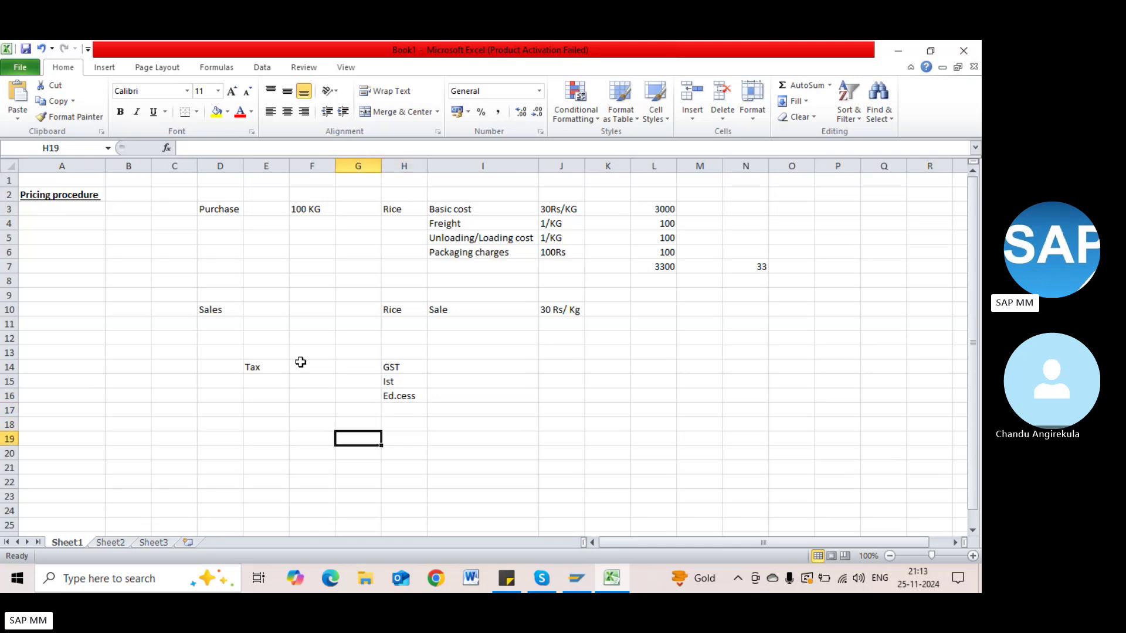
pyautogui.write('import')
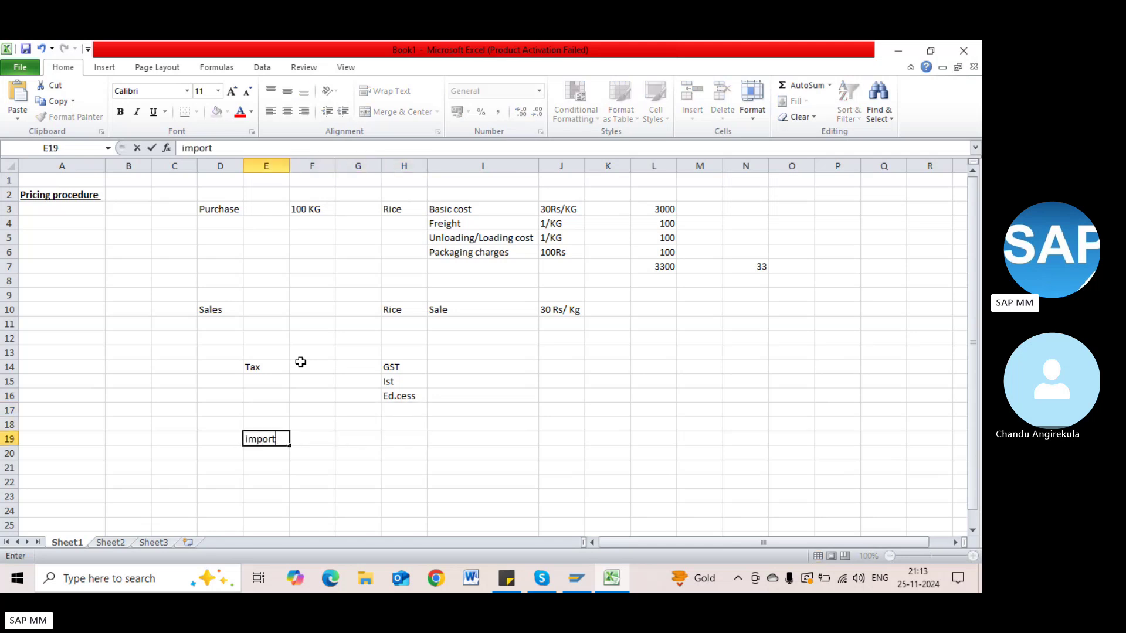
# Step: Enter Custom duty in cell H19 as the cost component for import
pyautogui.press('Right')
pyautogui.press('Right')
pyautogui.press('Right')
pyautogui.write('Custom diut')
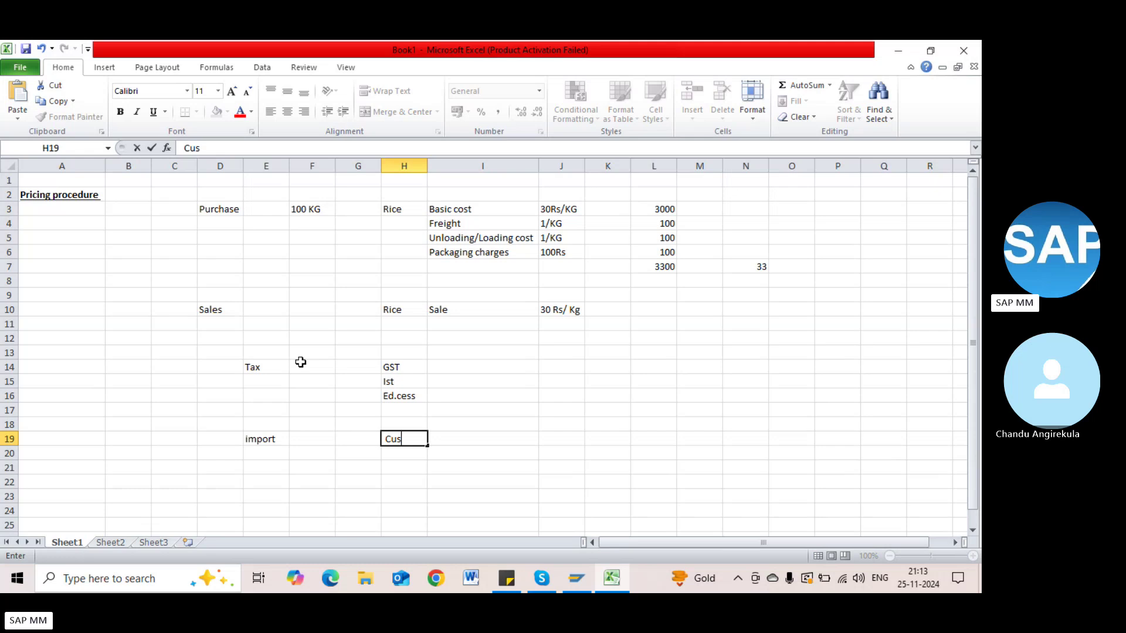
pyautogui.press('BackSpace')
pyautogui.press('BackSpace')
pyautogui.press('BackSpace')
pyautogui.write('uty')
pyautogui.press('Return')
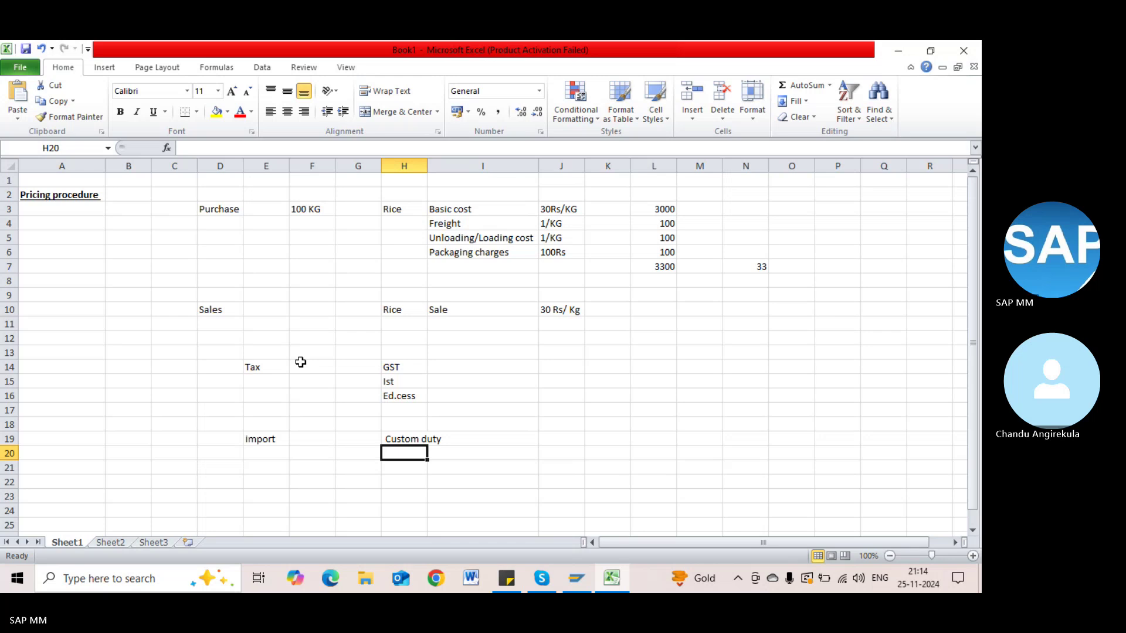
pyautogui.hotkey('alt', 'Tab')
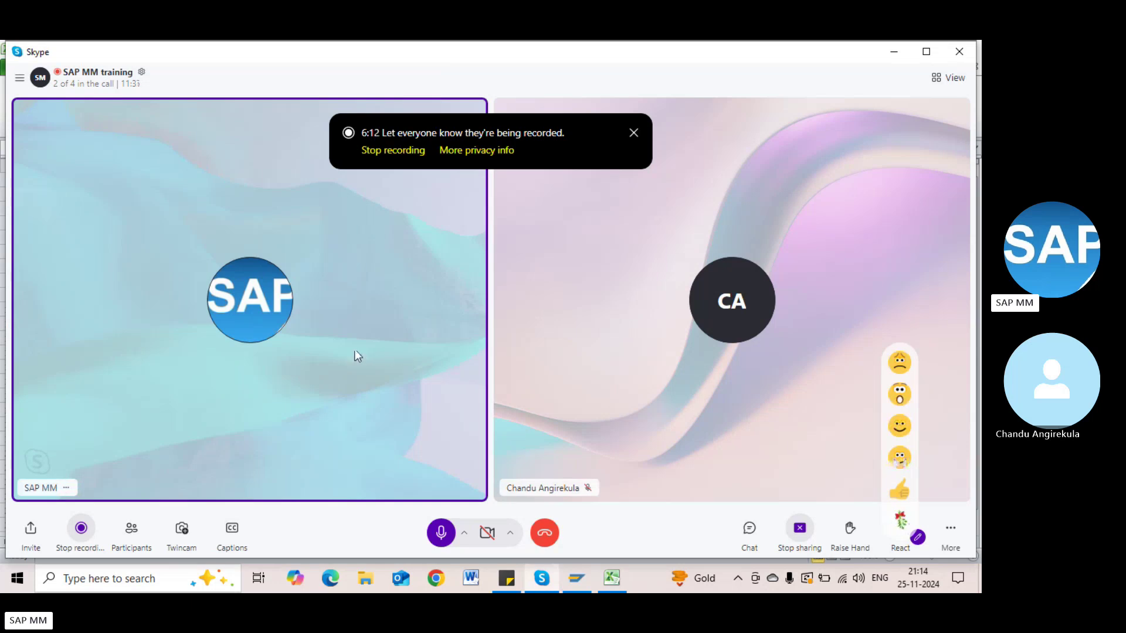
pyautogui.hotkey('alt', 'Tab')
pyautogui.scroll(-1, 485, 389)
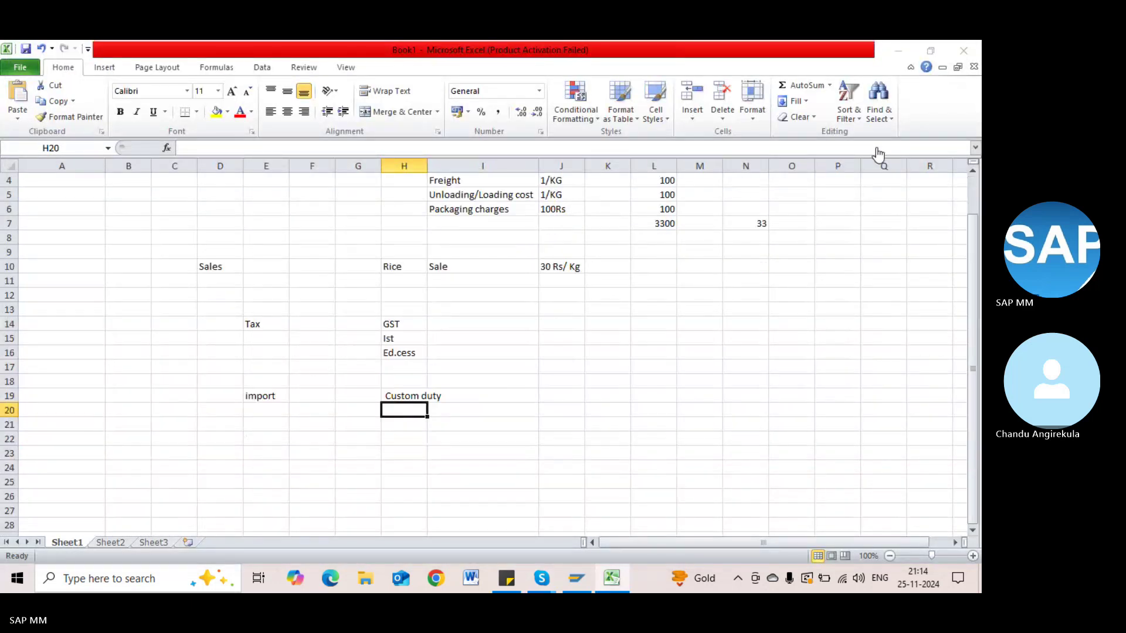
pyautogui.scroll(1, 554, 375)
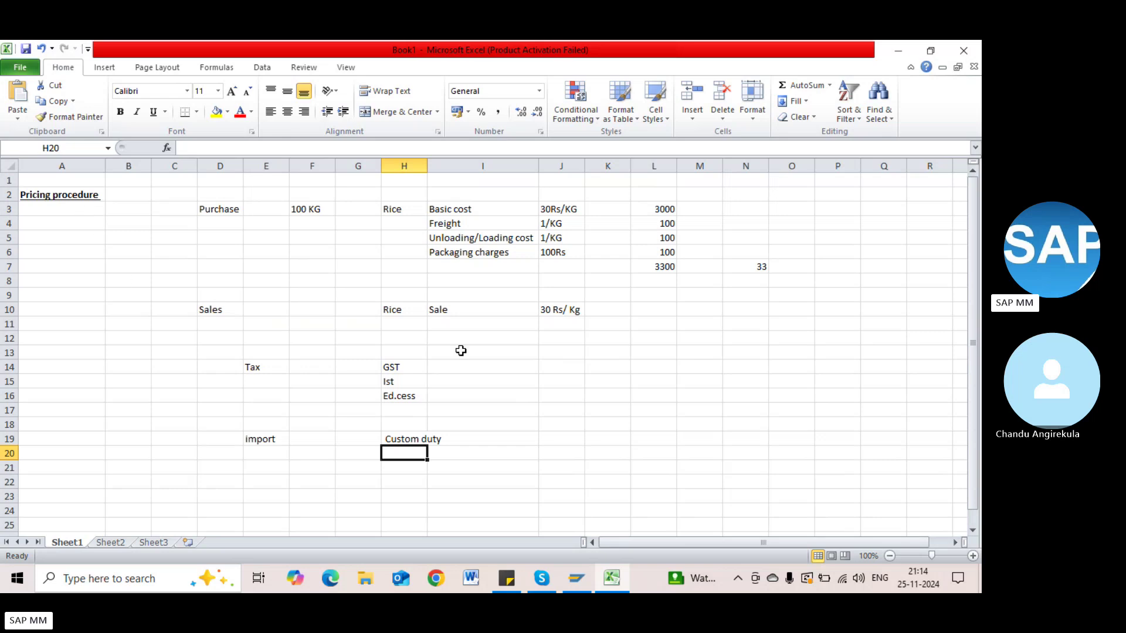
# Step: Switch from the cost example to the blank worksheet Sheet2
pyautogui.scroll(-1, 460, 350)
pyautogui.scroll(1, 634, 370)
pyautogui.click(111, 543)
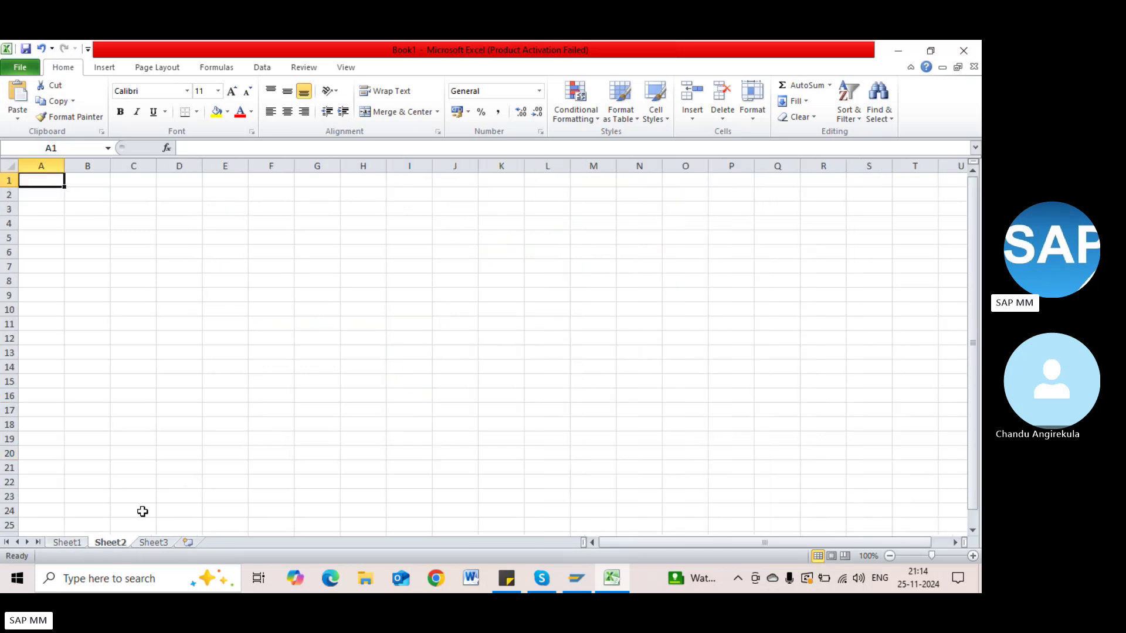
pyautogui.click(212, 195)
pyautogui.write('1)')
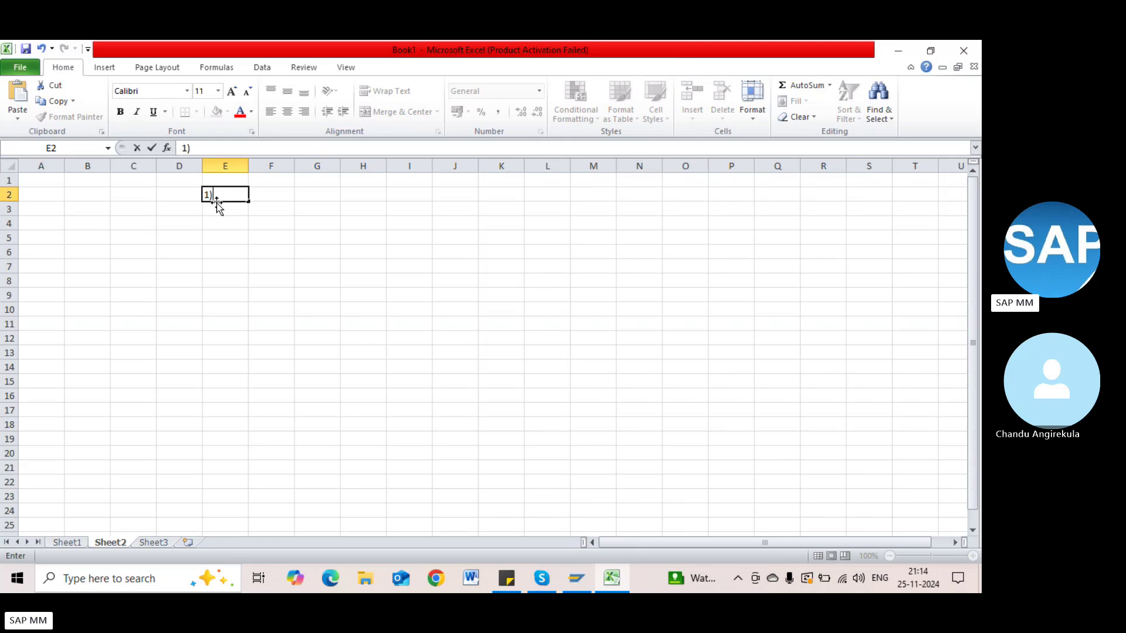
pyautogui.press('Tab')
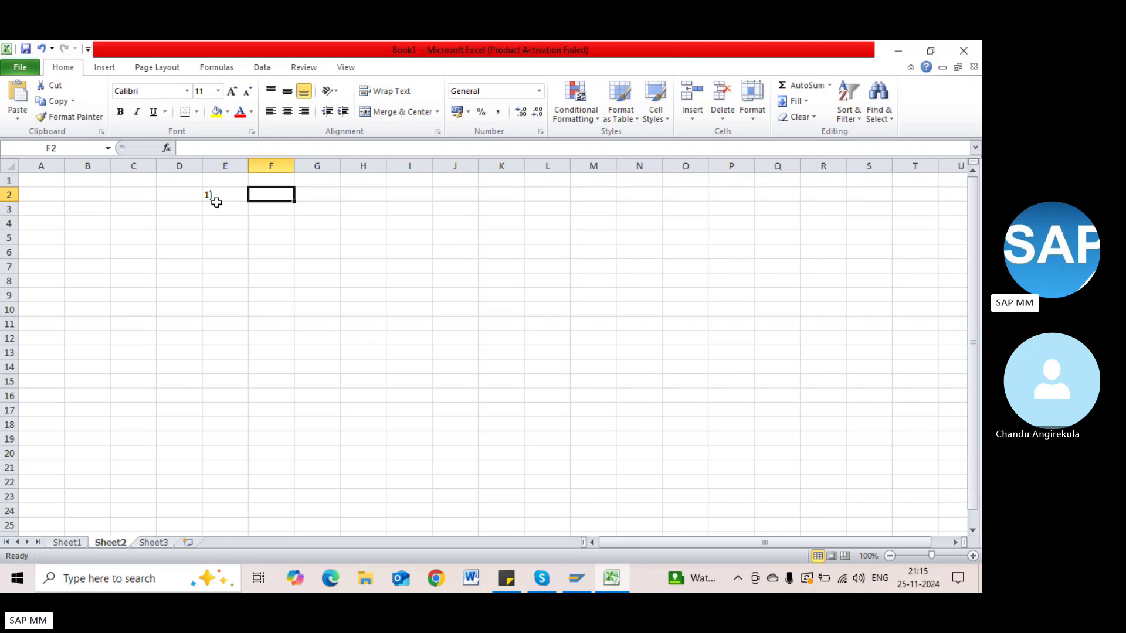
pyautogui.press('Left')
pyautogui.press('BackSpace')
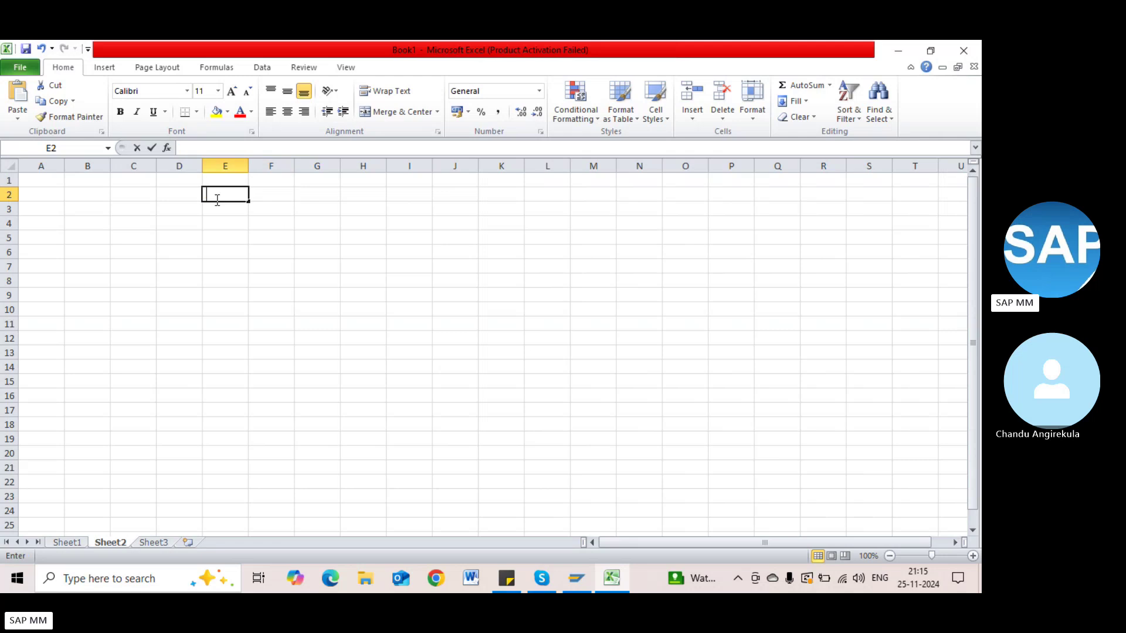
pyautogui.press('Right')
# Step: Enter the label Step 1 in cell B2 of Sheet2
pyautogui.press('Left')
pyautogui.press('Left')
pyautogui.press('Left')
pyautogui.press('Left')
pyautogui.press('Left')
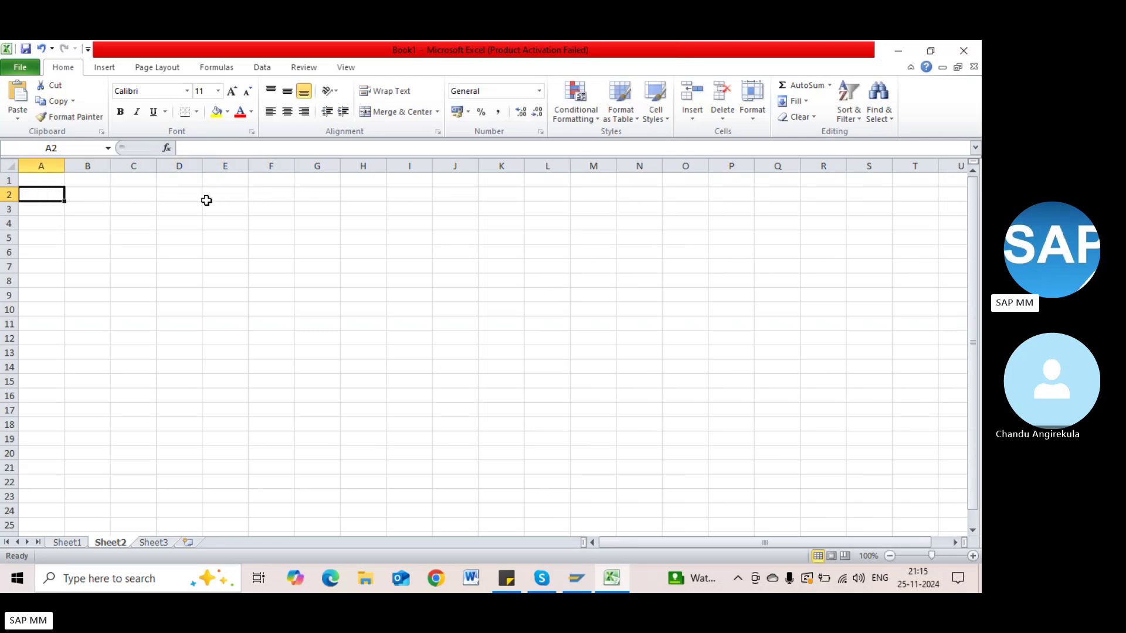
pyautogui.press('Right')
pyautogui.write('Step 1')
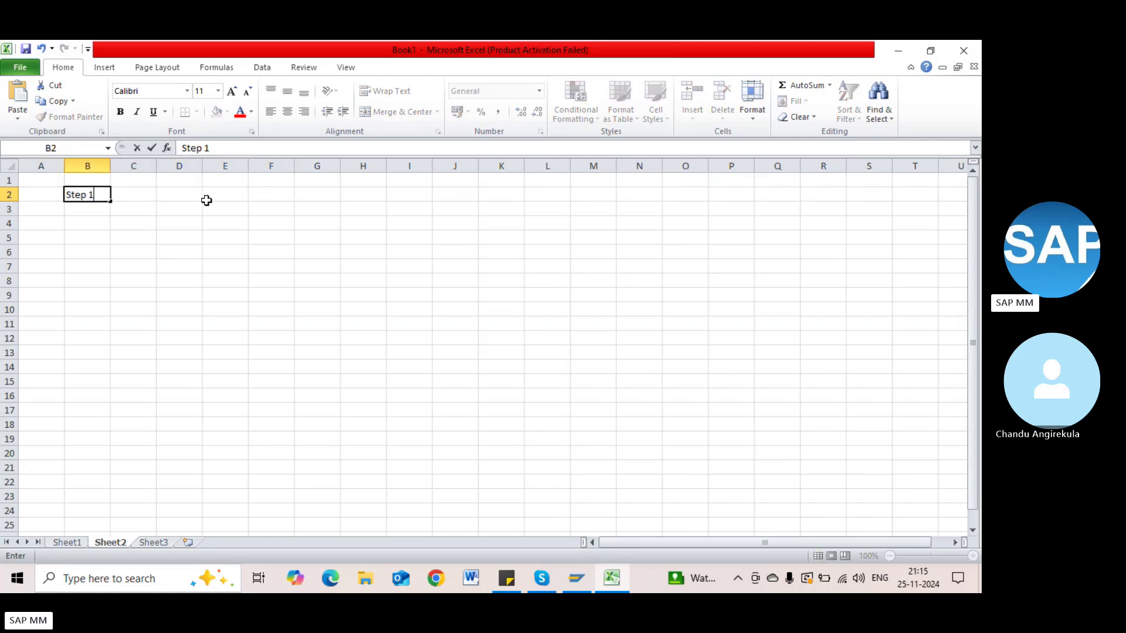
# Step: Enter Condition table in cell D2 and fit column D's width to the text
pyautogui.press('Right')
pyautogui.press('Right')
pyautogui.write('Co')
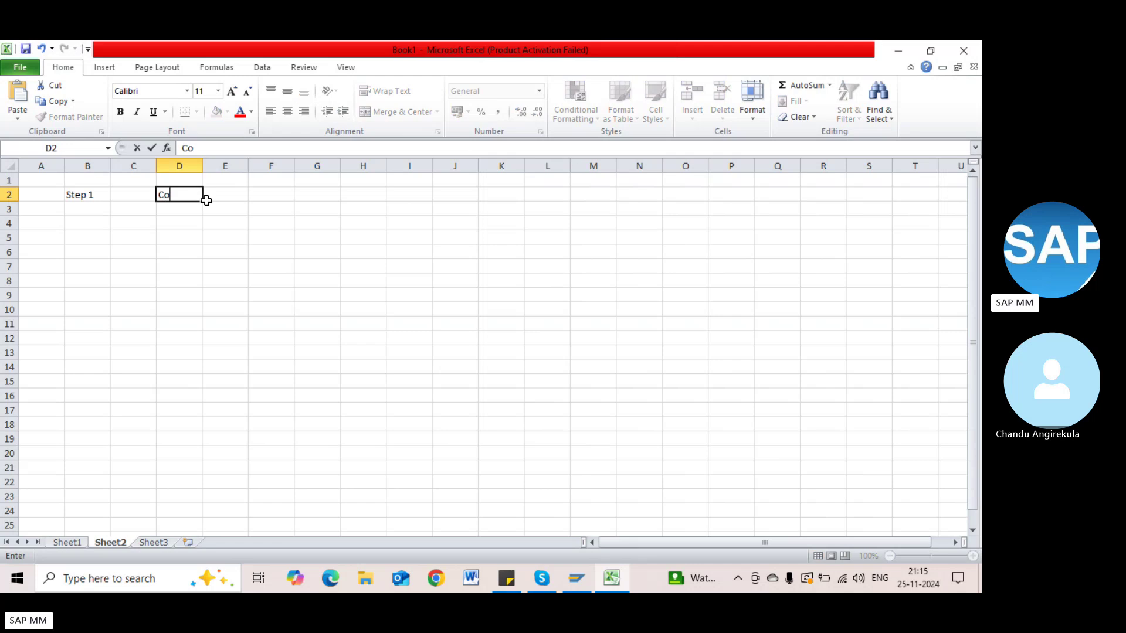
pyautogui.write('ndition table')
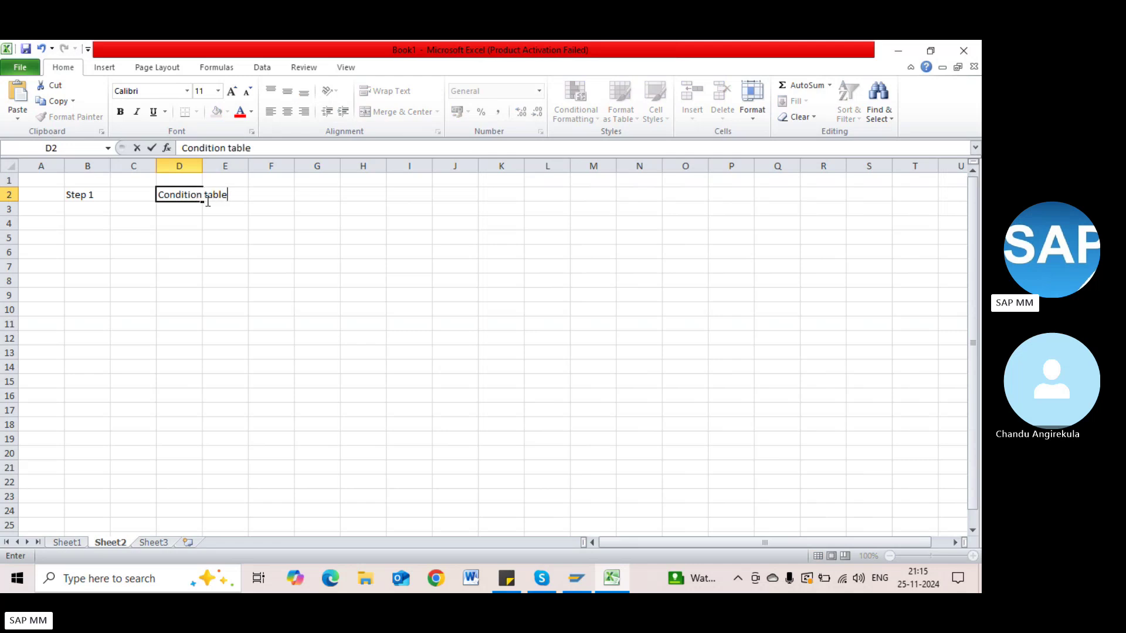
pyautogui.doubleClick(203, 166)
pyautogui.click(242, 192)
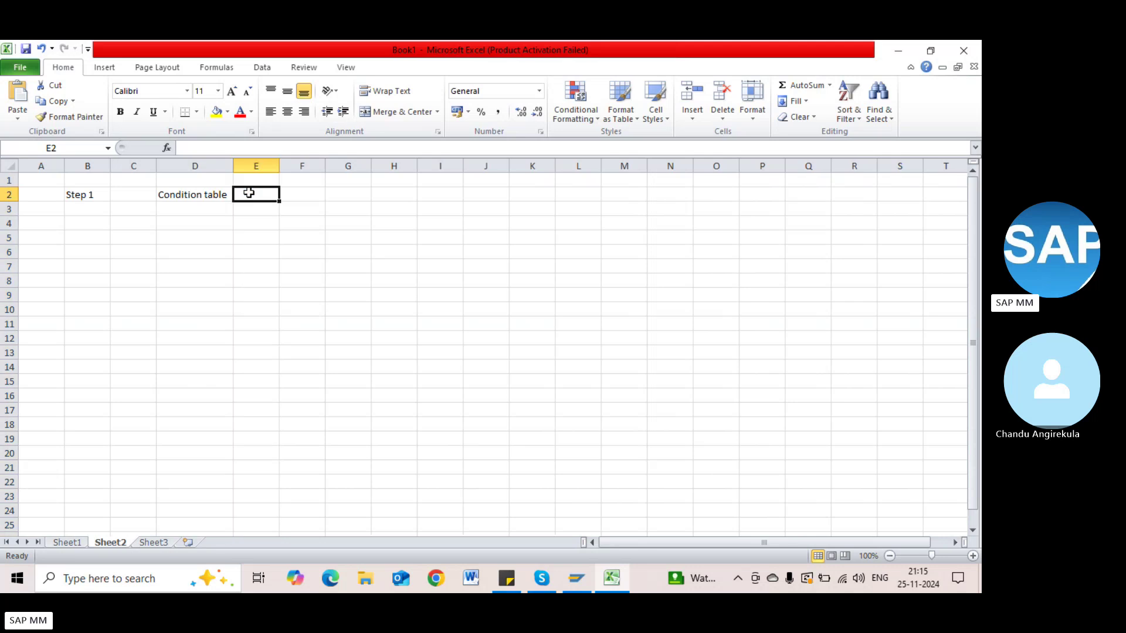
# Step: Enter --- as text in E2 and the condition table's fields, Plant vendor Purchasing org Material, in F2
pyautogui.write('---')
pyautogui.press('Tab')
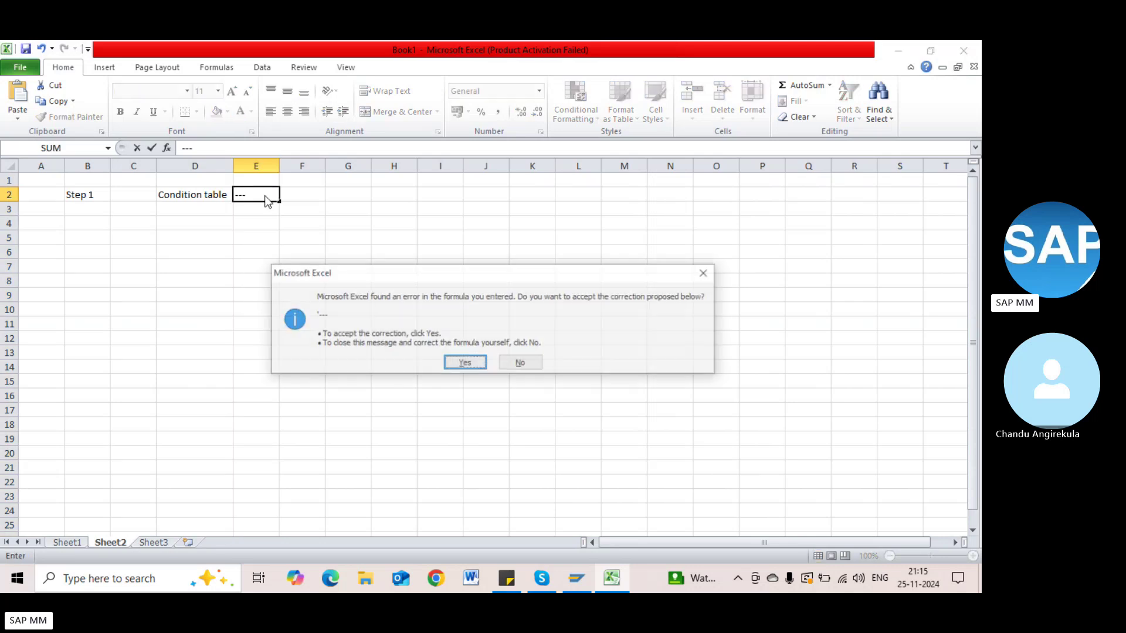
pyautogui.press('Return')
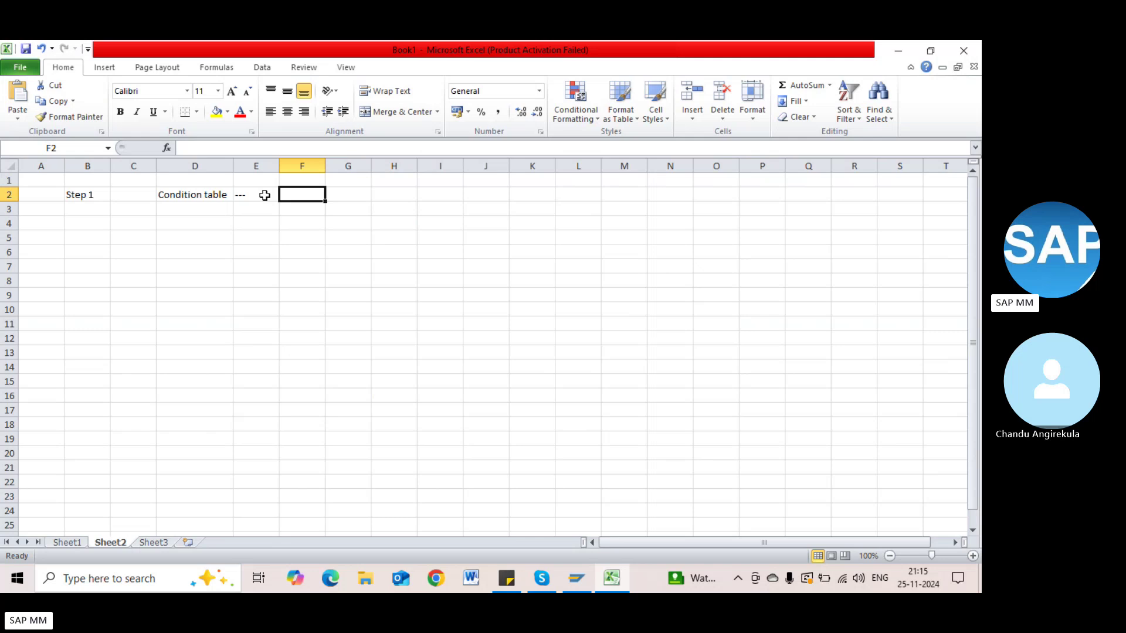
pyautogui.write('Plant vendor')
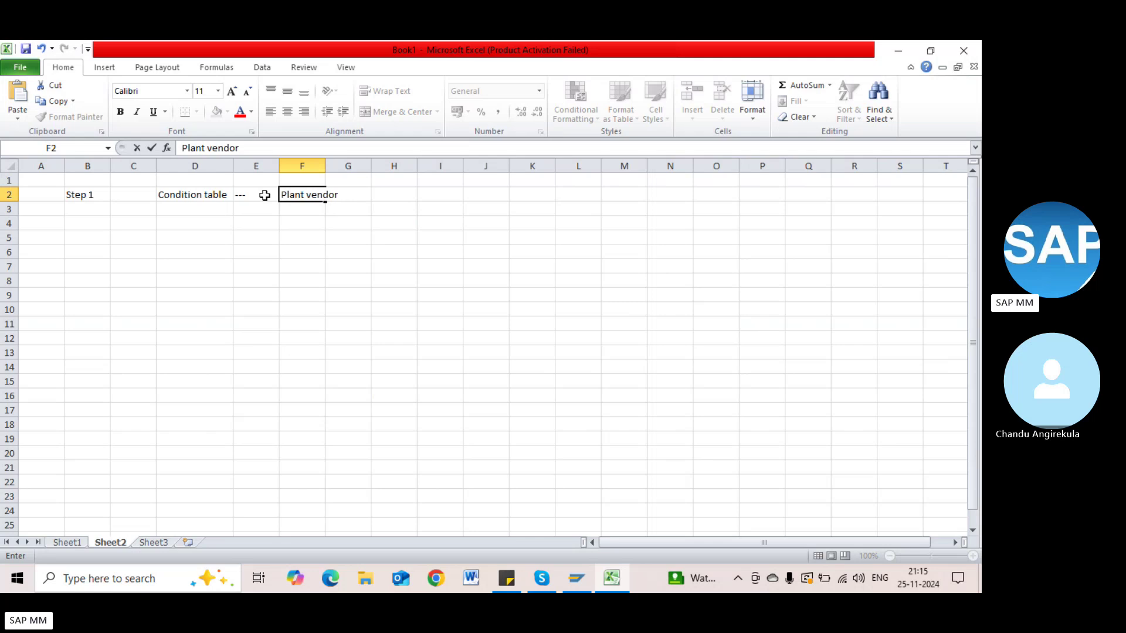
pyautogui.write(' Purchasing org')
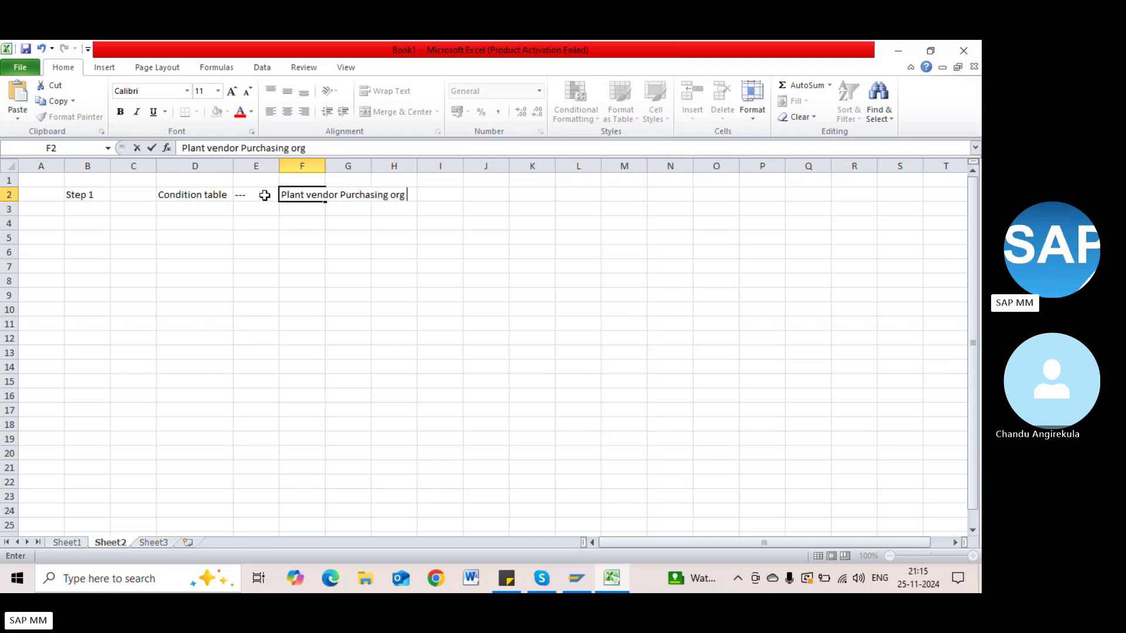
pyautogui.write(' Material')
pyautogui.click(265, 196)
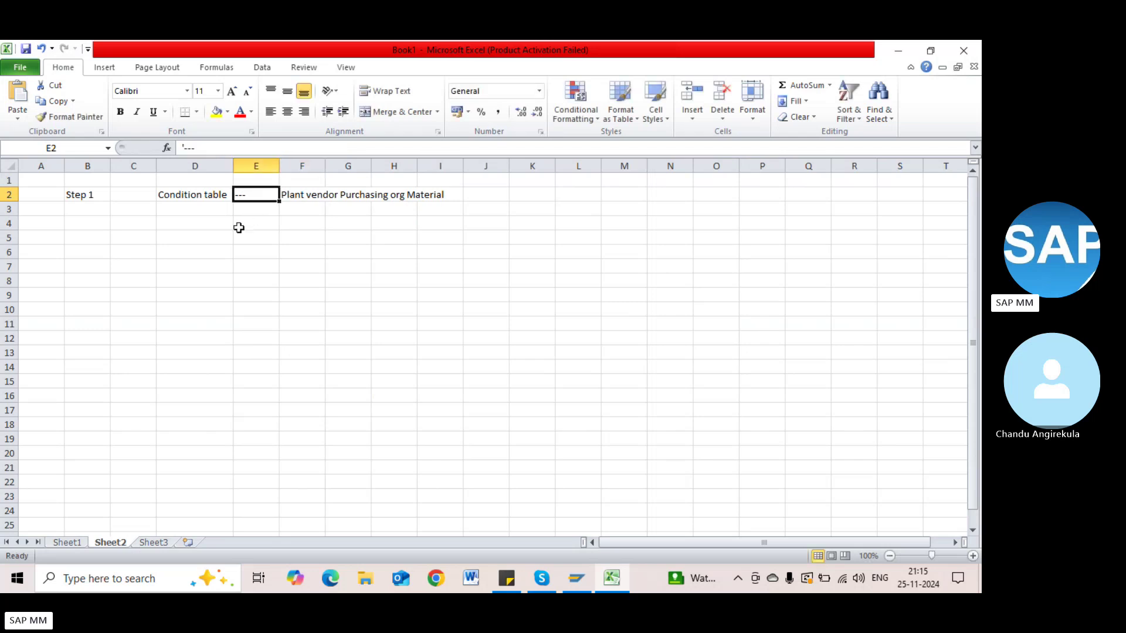
# Step: Examine the Step 1 condition table entry and the plant, vendor, purchasing org and material fields listed beside it
pyautogui.click(197, 198)
pyautogui.click(273, 252)
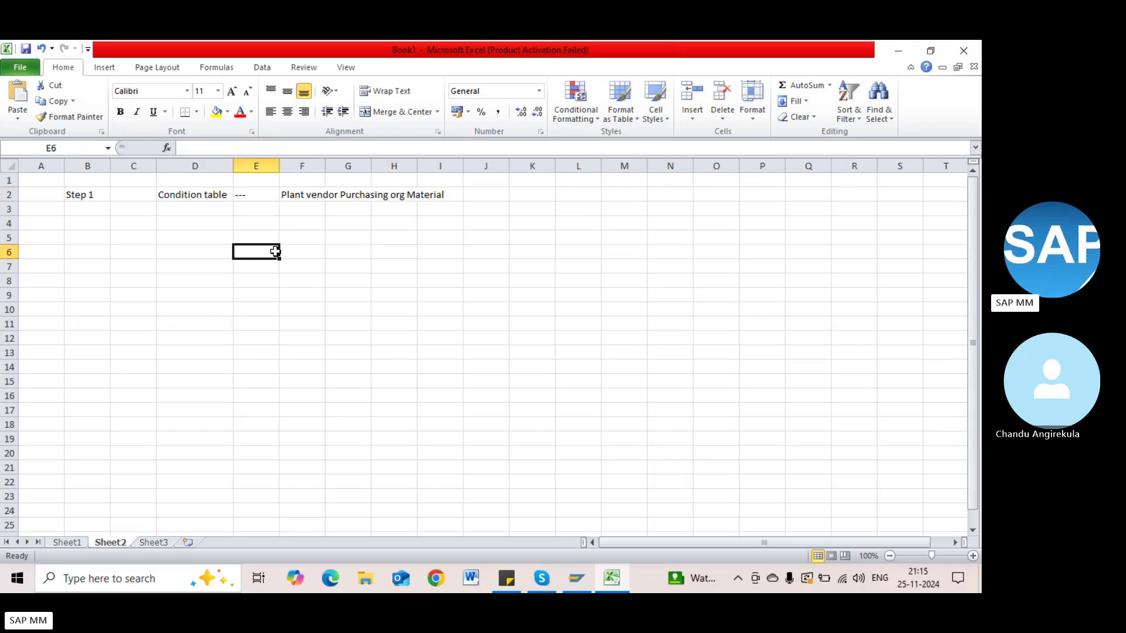
pyautogui.click(209, 221)
pyautogui.click(250, 226)
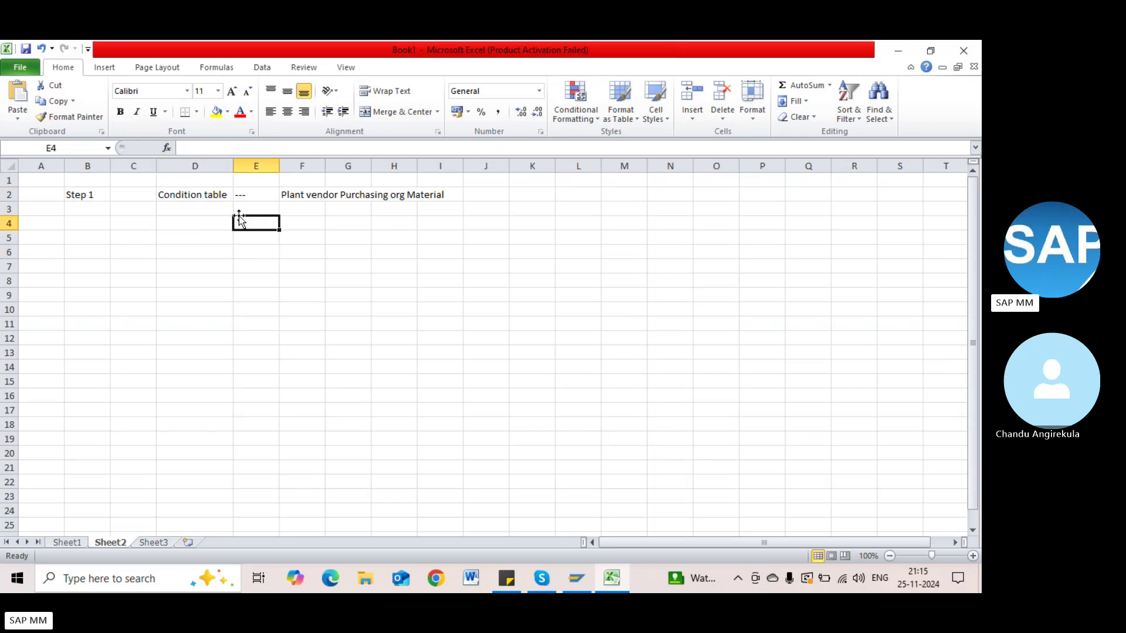
pyautogui.click(218, 200)
pyautogui.click(252, 233)
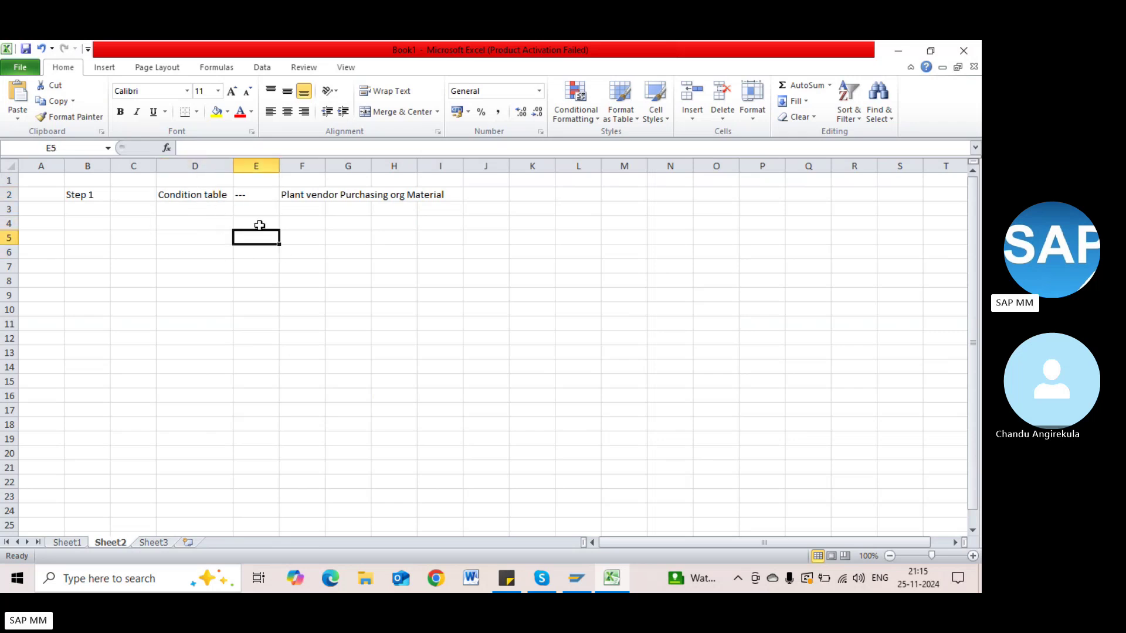
pyautogui.click(308, 196)
pyautogui.click(357, 196)
pyautogui.click(402, 197)
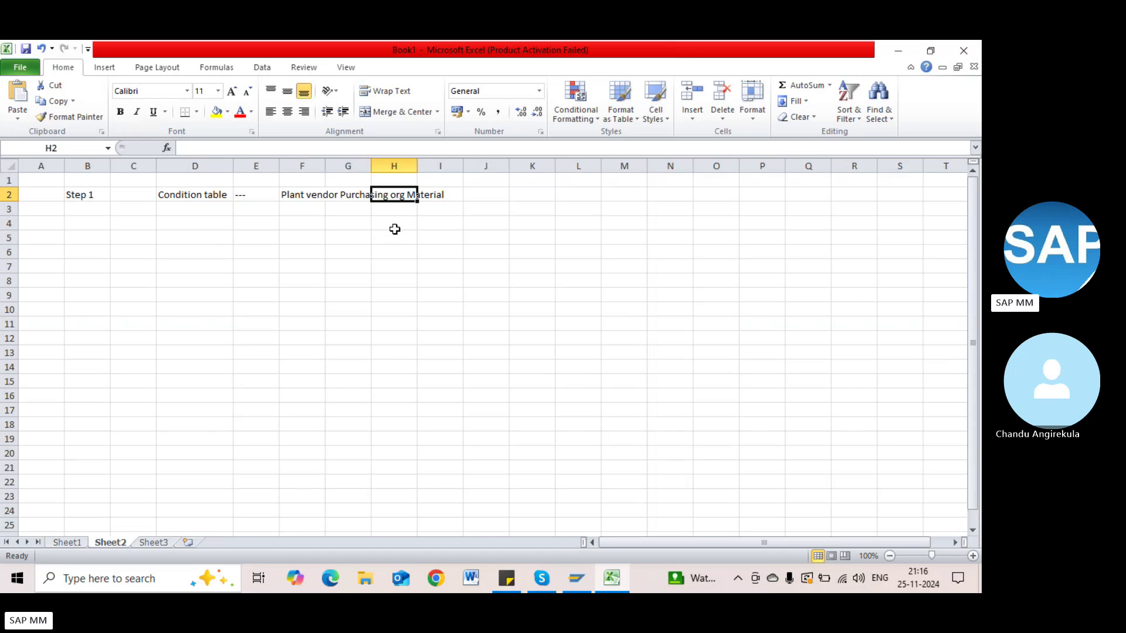
# Step: Enter the first field combination, Plant, Vendor and Material, in cells F4 to F6
pyautogui.click(313, 230)
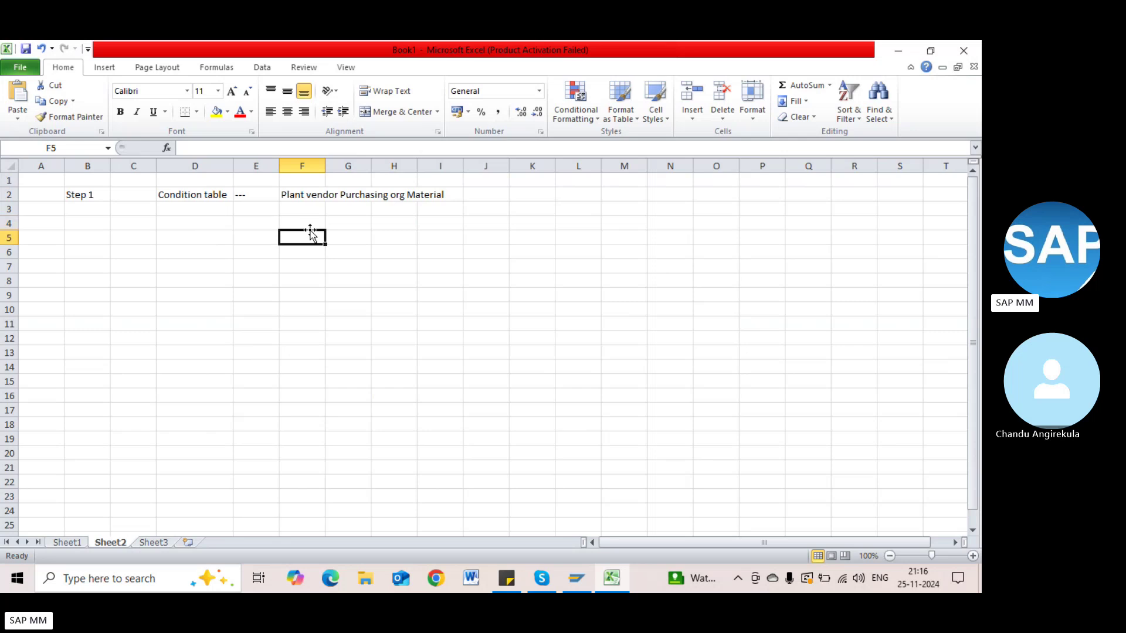
pyautogui.write('Plant')
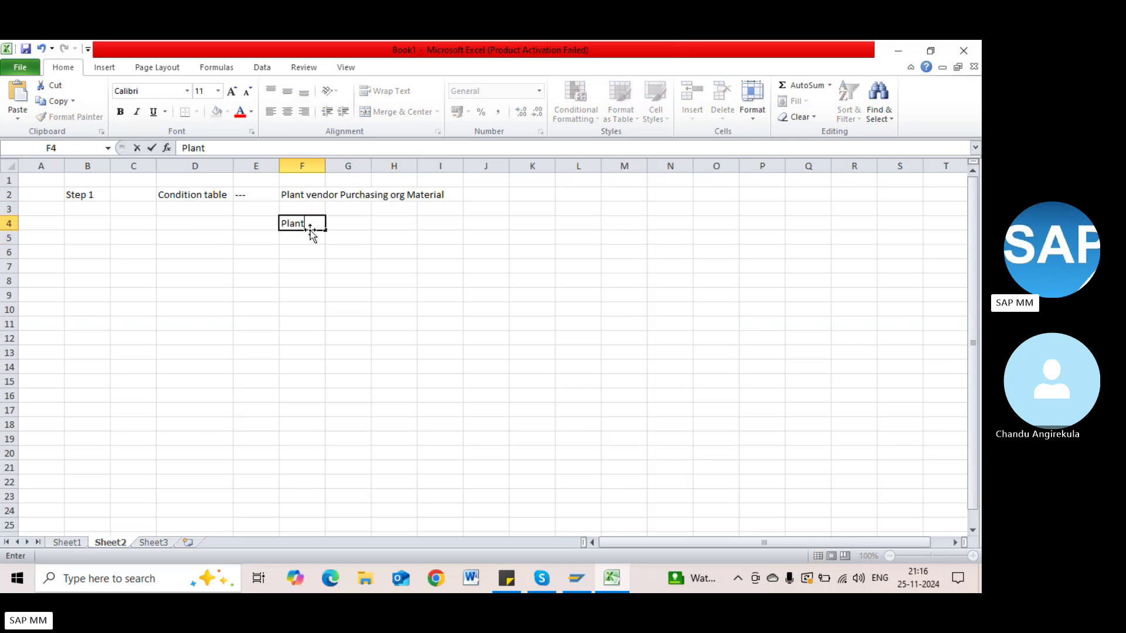
pyautogui.press('Return')
pyautogui.write('Vendor')
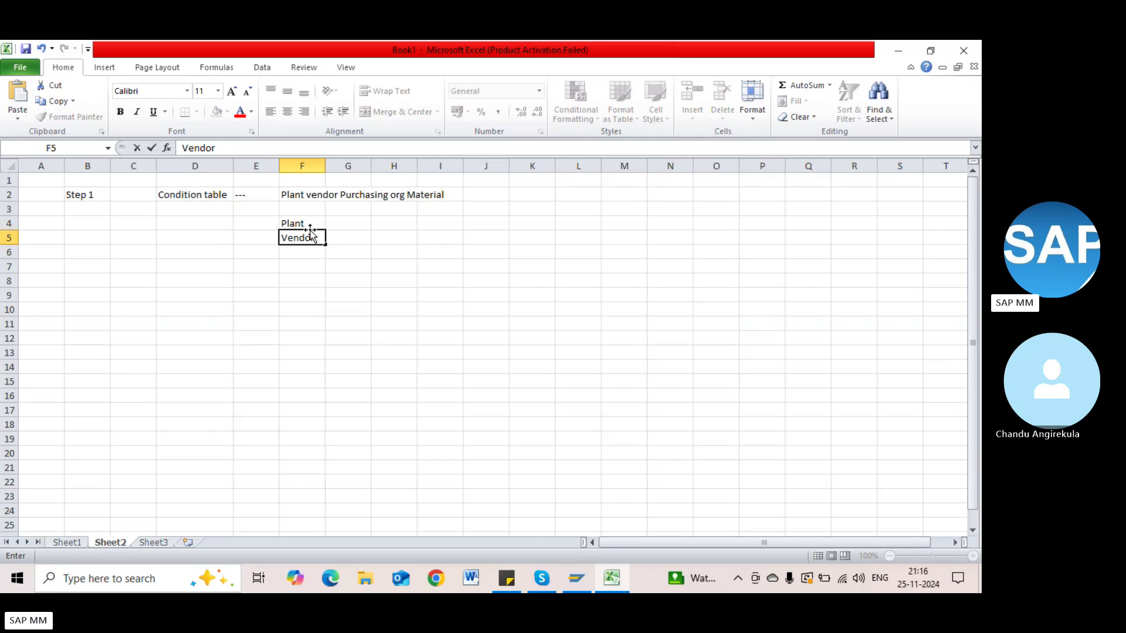
pyautogui.press('Return')
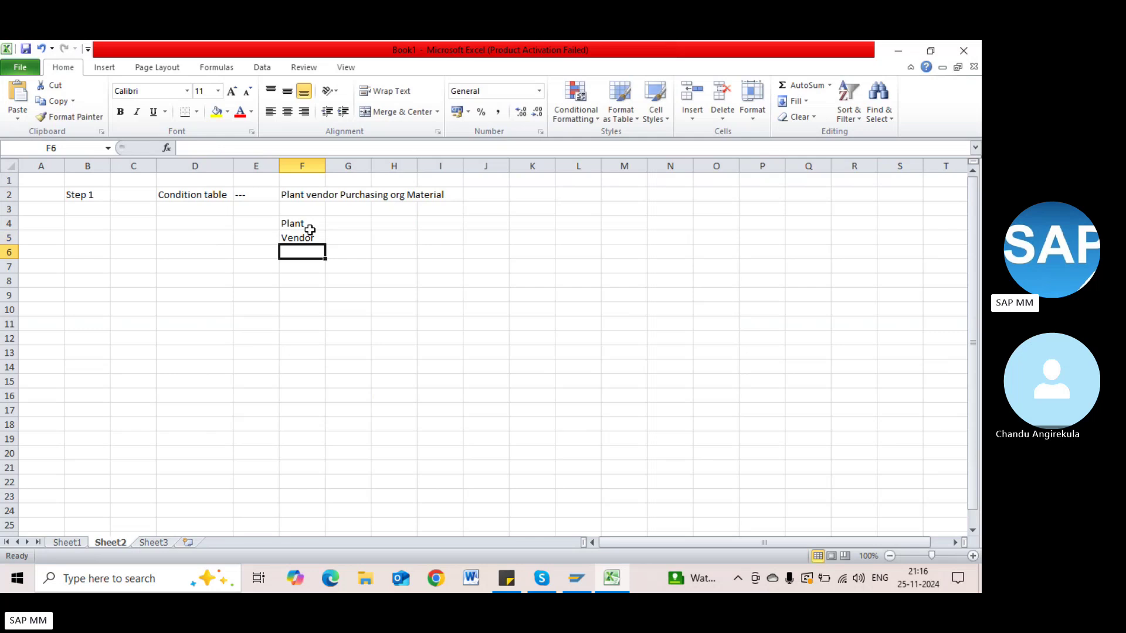
pyautogui.write('Material')
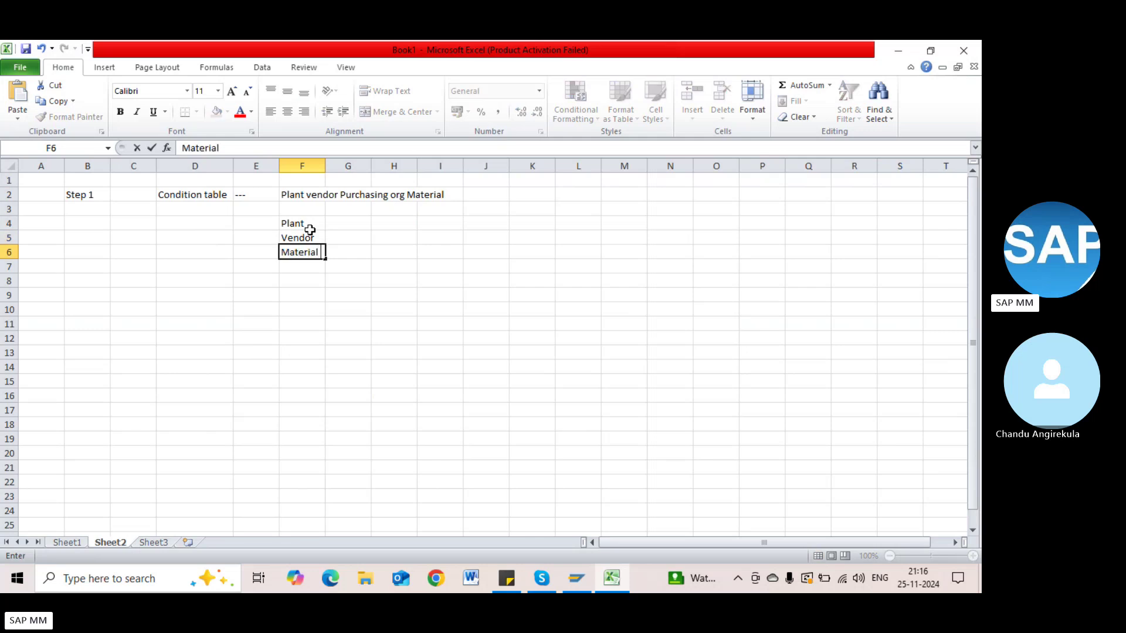
pyautogui.press('Return')
pyautogui.press('Return')
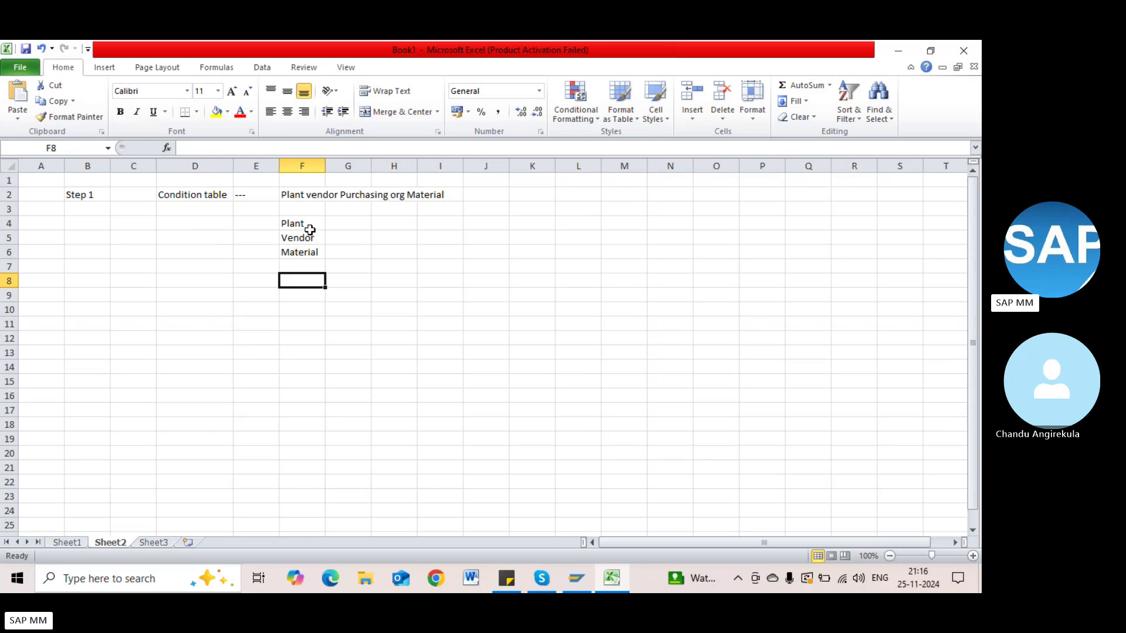
# Step: Enter the second field combination, Purchaisng org, Vendor and Material, in cells H4 to H6
pyautogui.press('Up')
pyautogui.press('Up')
pyautogui.press('Up')
pyautogui.press('Up')
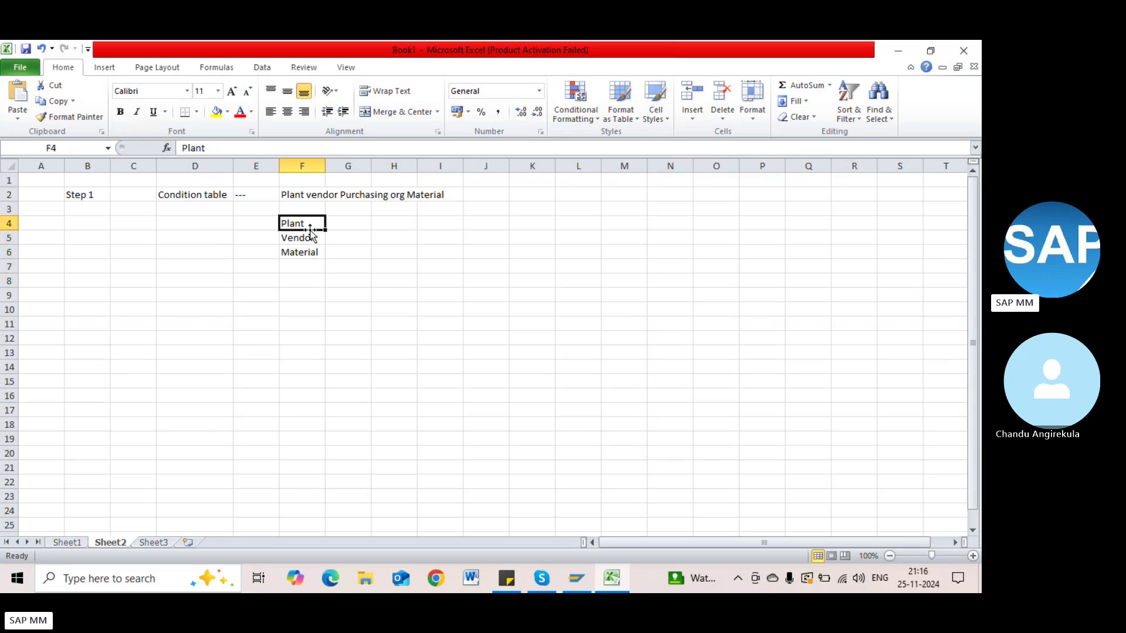
pyautogui.press('Right')
pyautogui.press('Right')
pyautogui.write('Purcha')
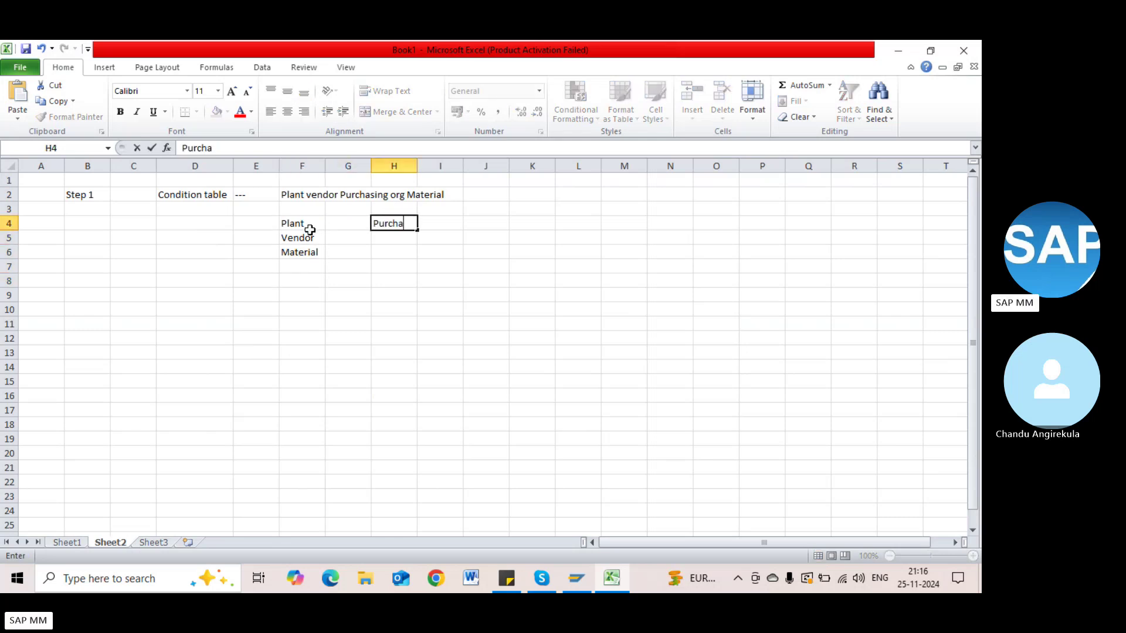
pyautogui.write('isng org')
pyautogui.press('Return')
pyautogui.write('Vendor')
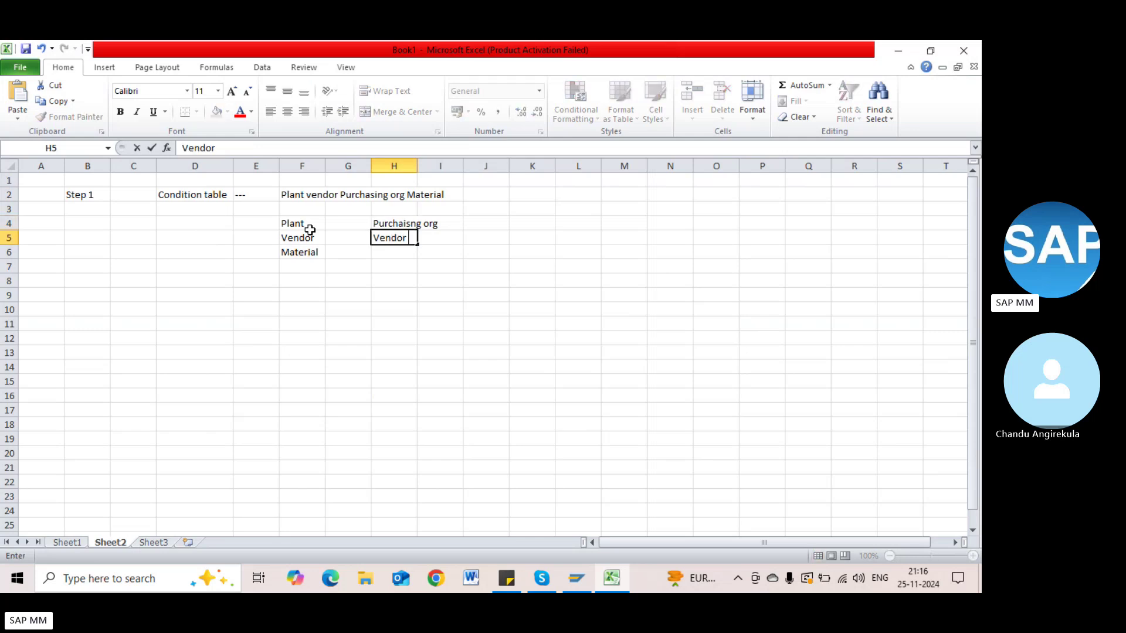
pyautogui.press('Return')
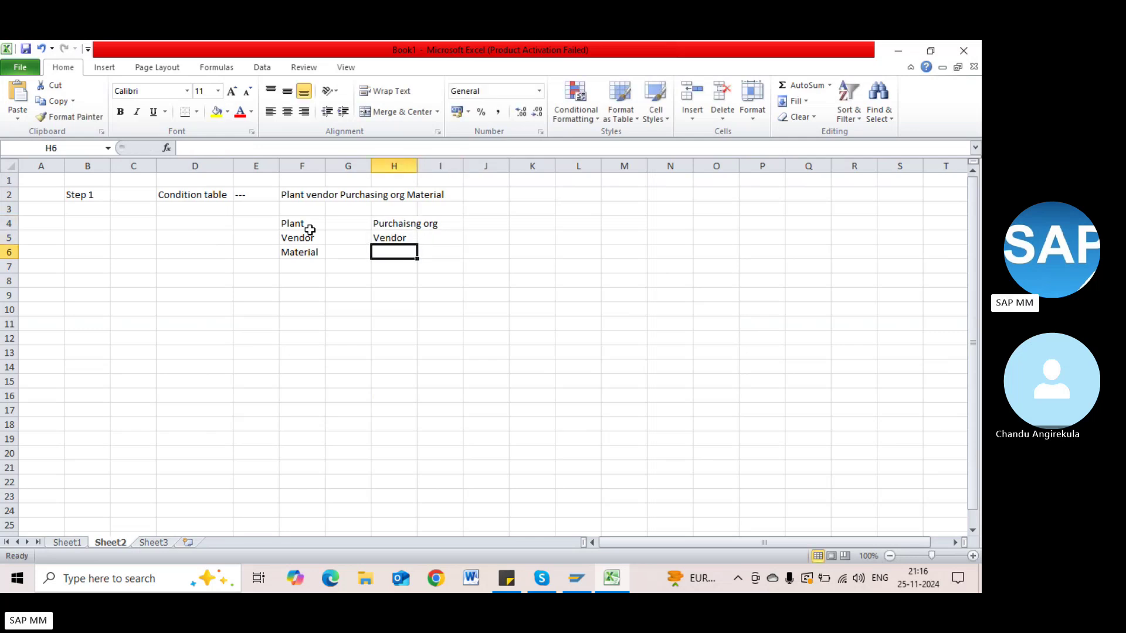
pyautogui.write('Material')
pyautogui.press('Tab')
# Step: Enter the third field combination, Vendor and Material, in cells J4 and J5
pyautogui.press('Tab')
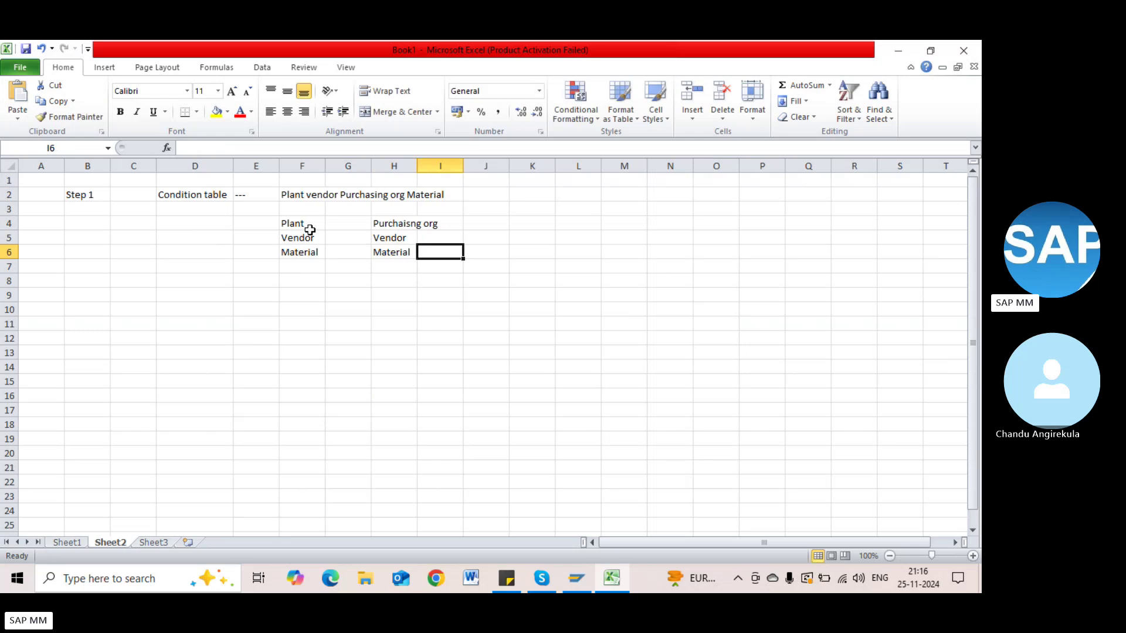
pyautogui.press('Up')
pyautogui.press('Up')
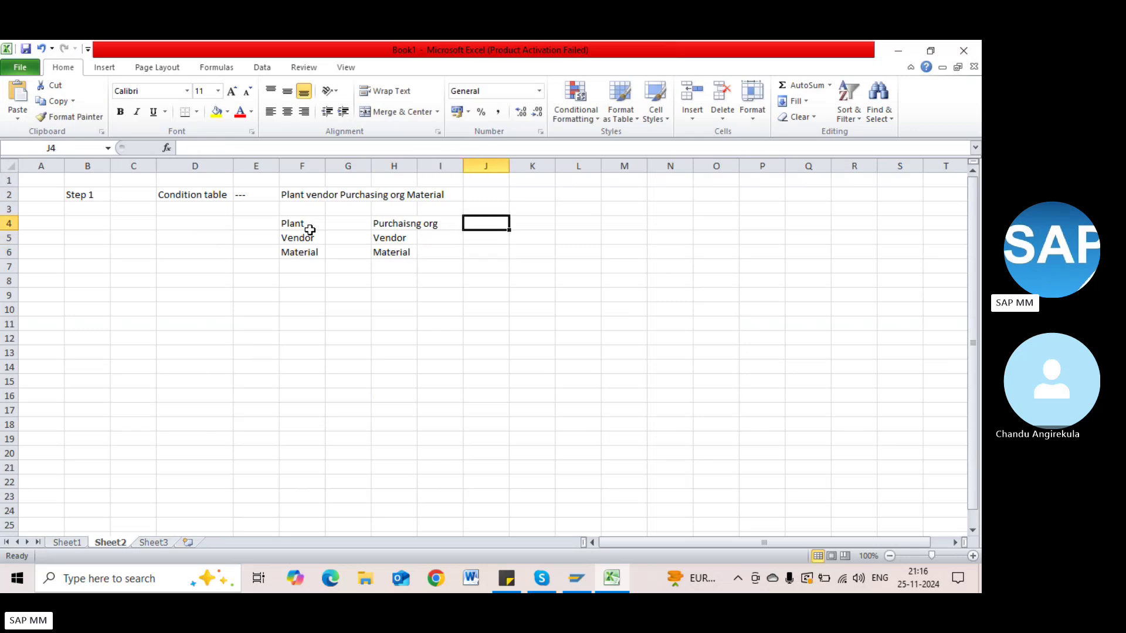
pyautogui.write('Vendor')
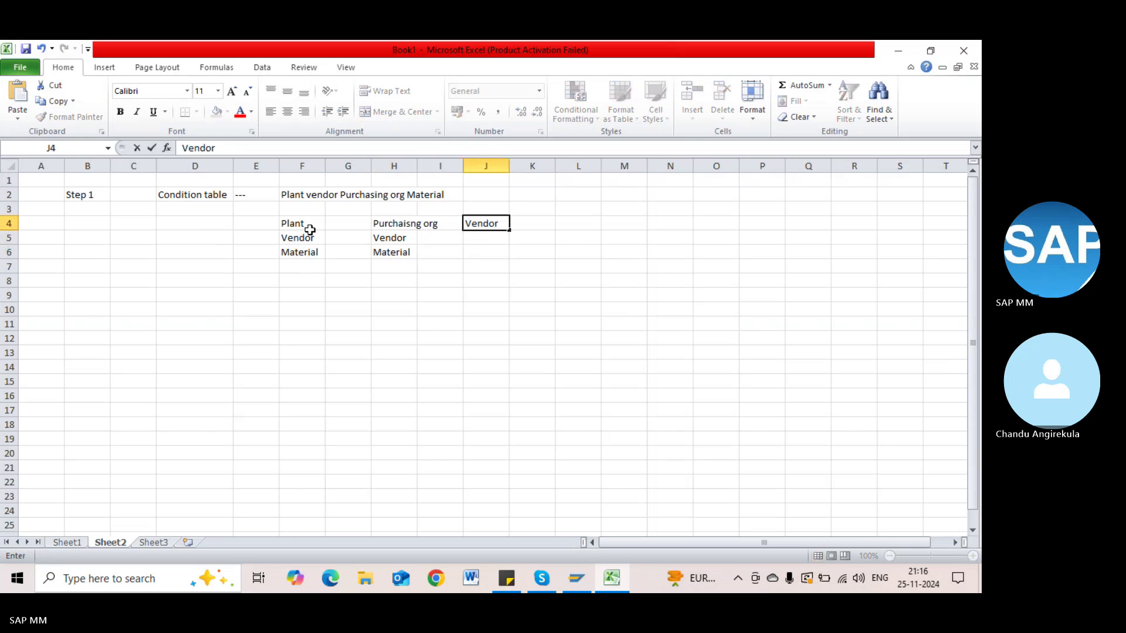
pyautogui.press('Return')
pyautogui.write('Material')
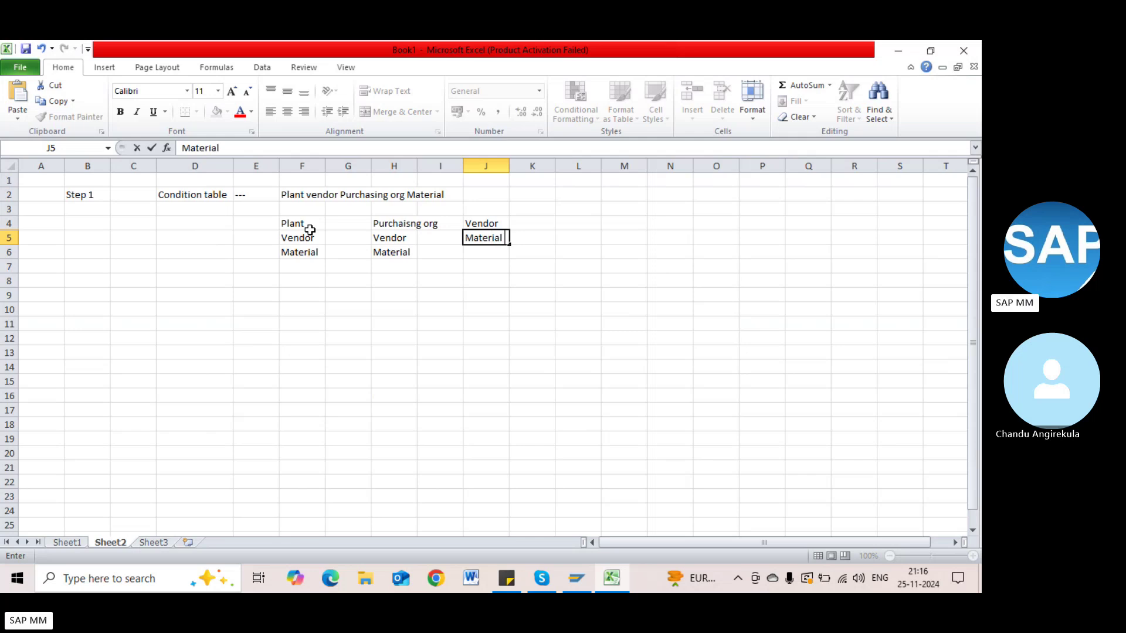
pyautogui.press('Tab')
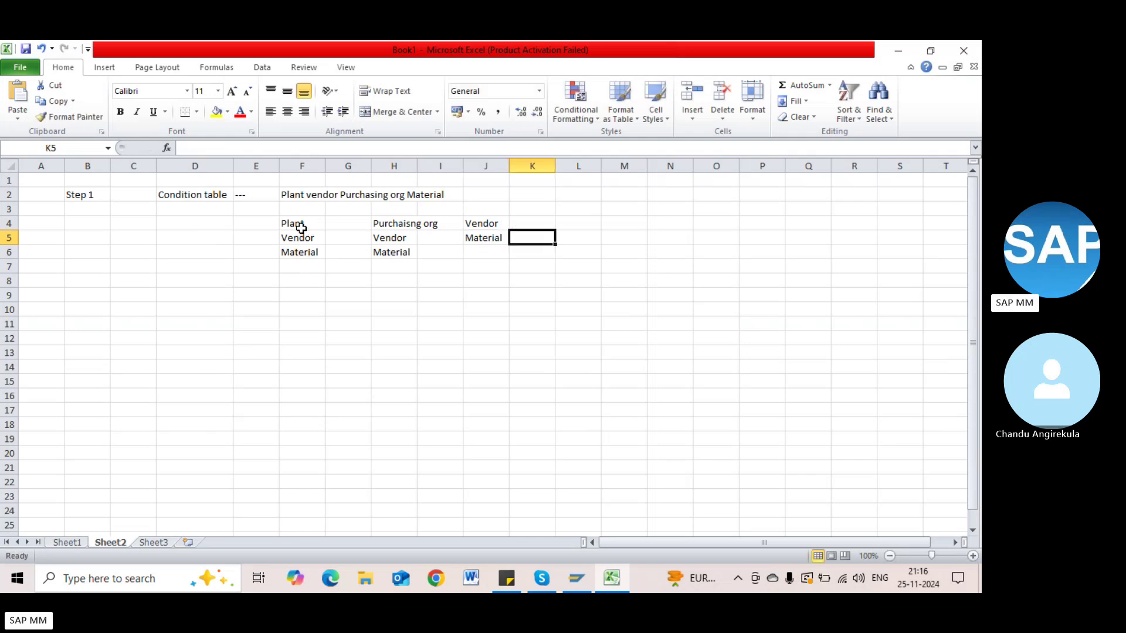
# Step: Examine the three field combinations in columns F, H and J in relation to the Condition table entry
pyautogui.click(375, 239)
pyautogui.click(321, 226)
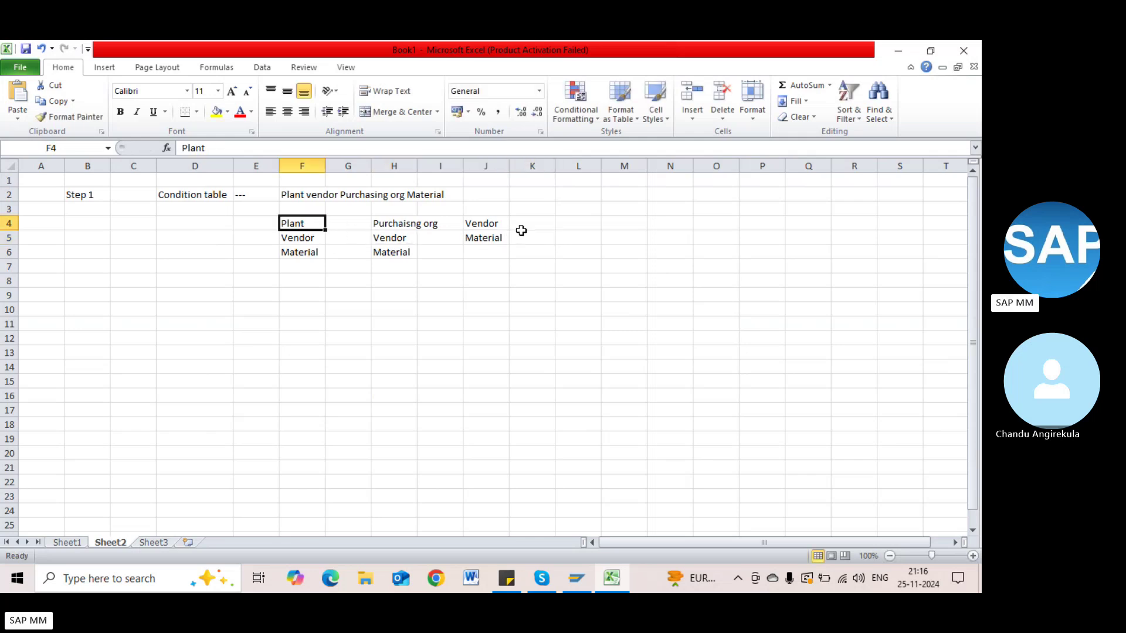
pyautogui.click(503, 223)
pyautogui.click(495, 239)
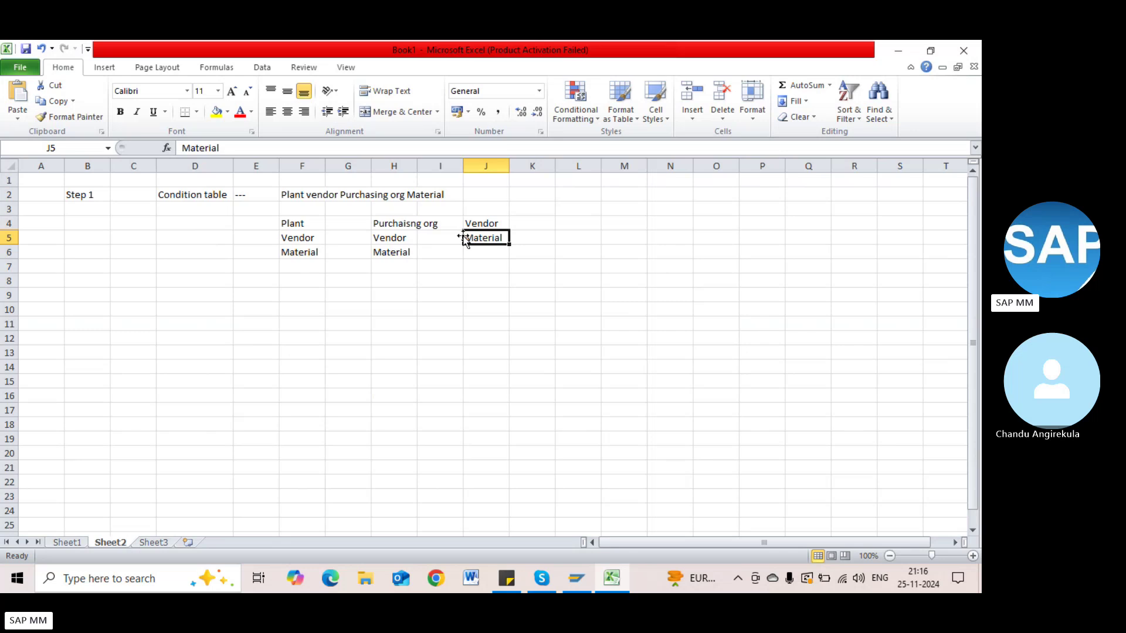
pyautogui.click(314, 240)
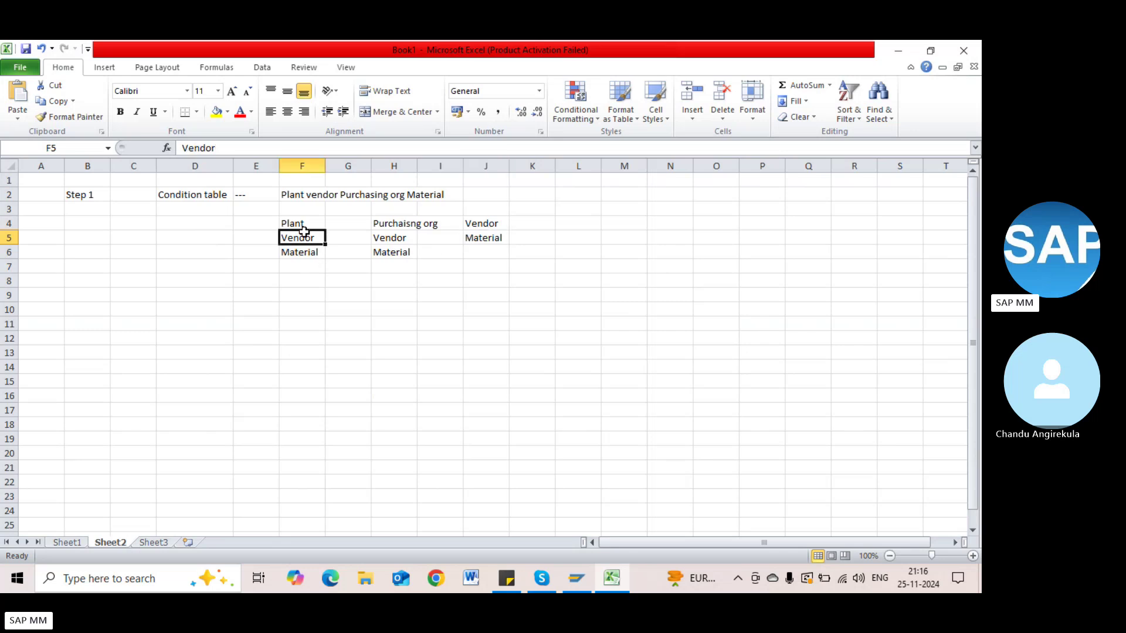
pyautogui.click(399, 225)
pyautogui.click(502, 223)
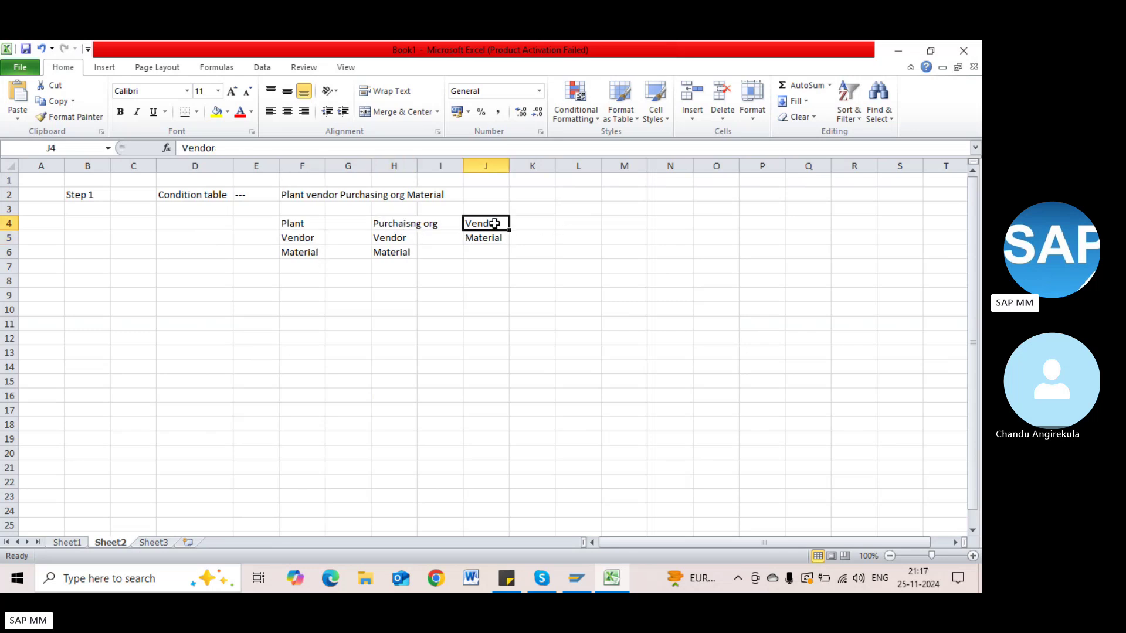
pyautogui.click(504, 241)
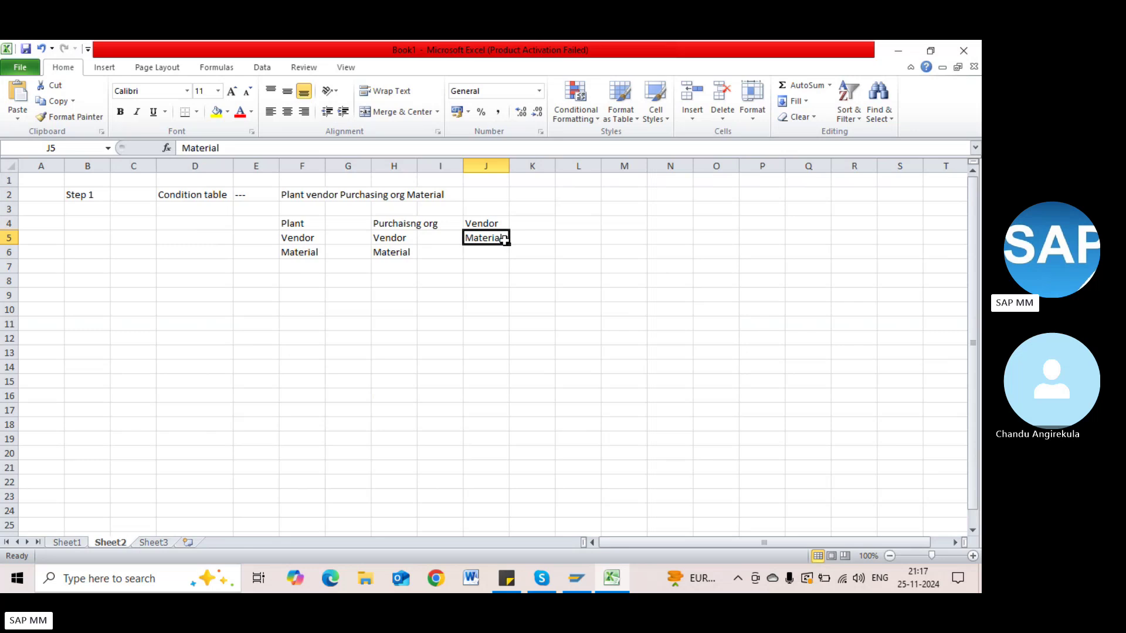
pyautogui.click(171, 194)
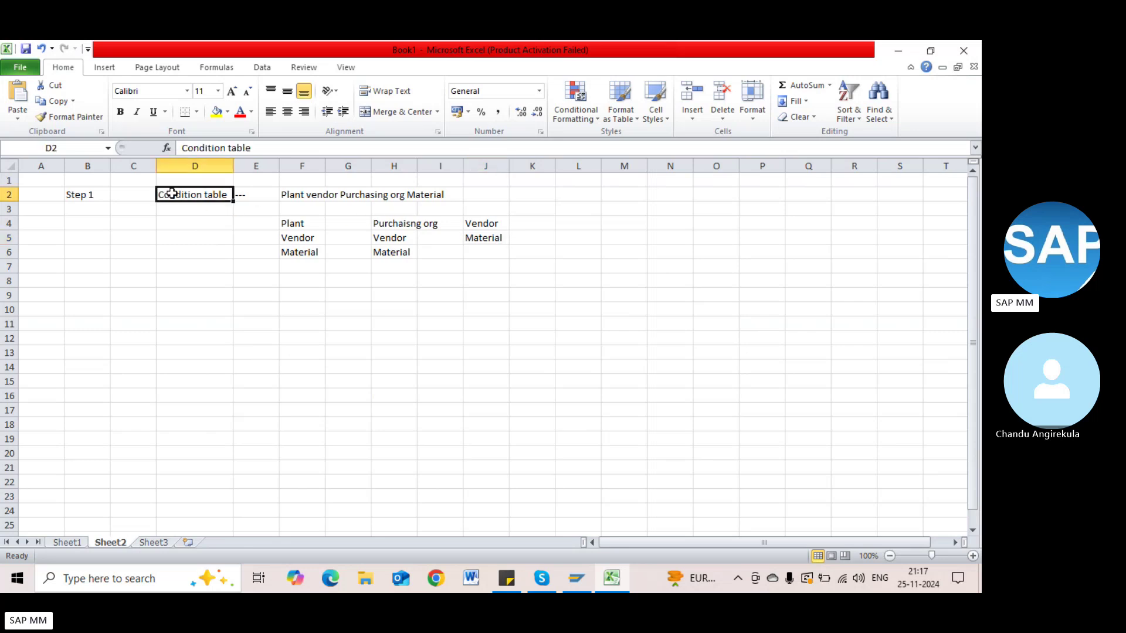
pyautogui.click(293, 223)
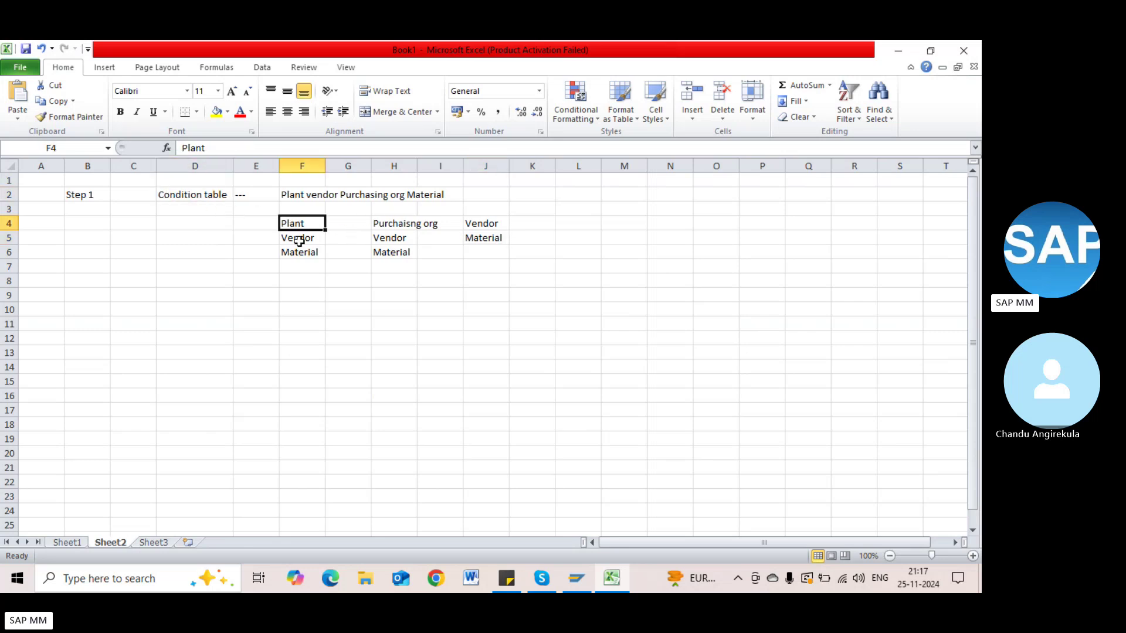
pyautogui.moveTo(296, 222); pyautogui.dragTo(303, 246)
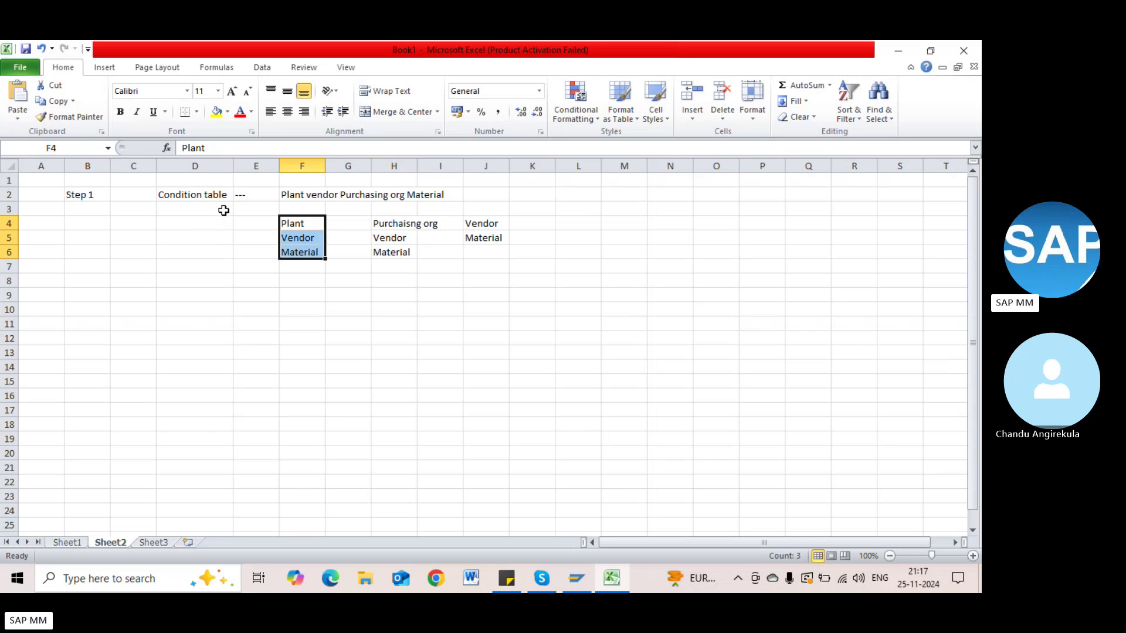
pyautogui.click(205, 194)
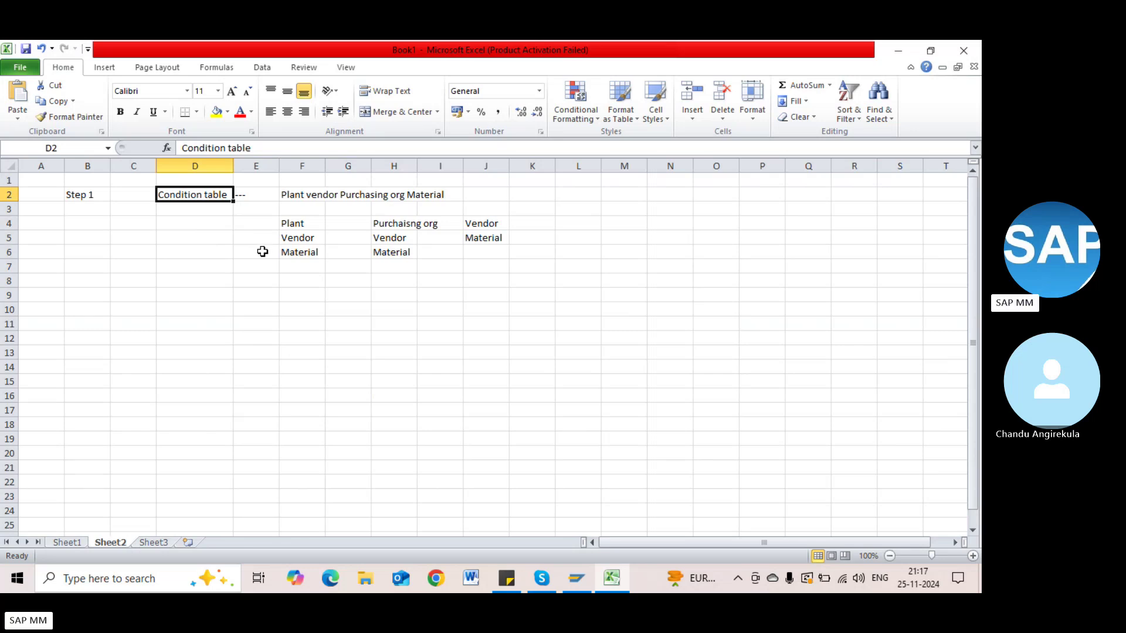
# Step: Enter S in cell B8 and the transaction code Se16n in cell L2
pyautogui.click(109, 281)
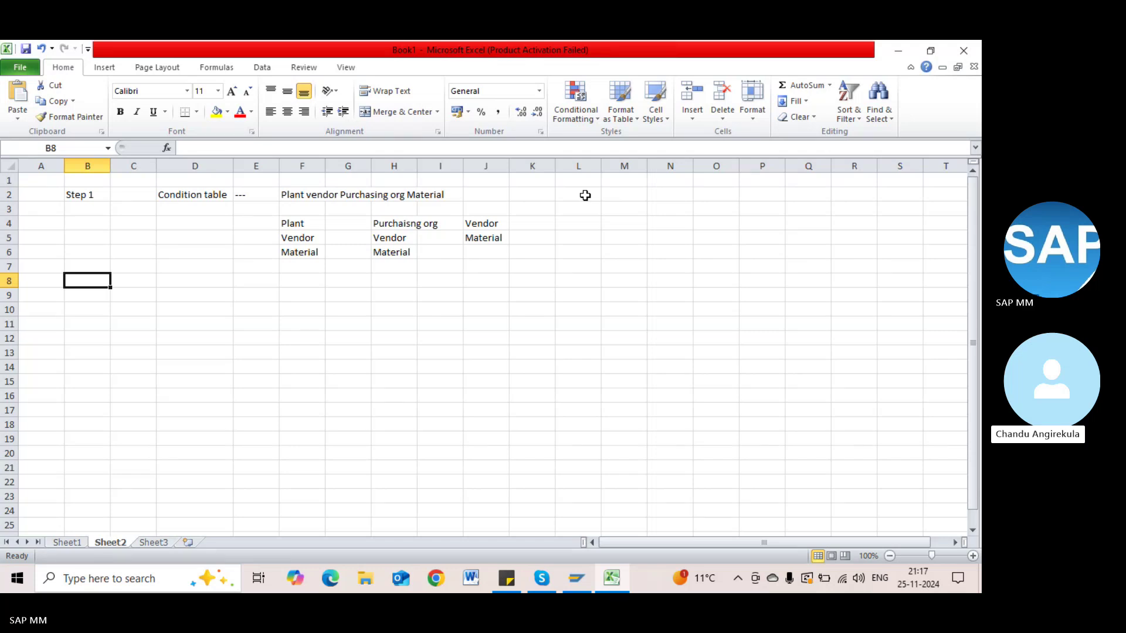
pyautogui.write('S')
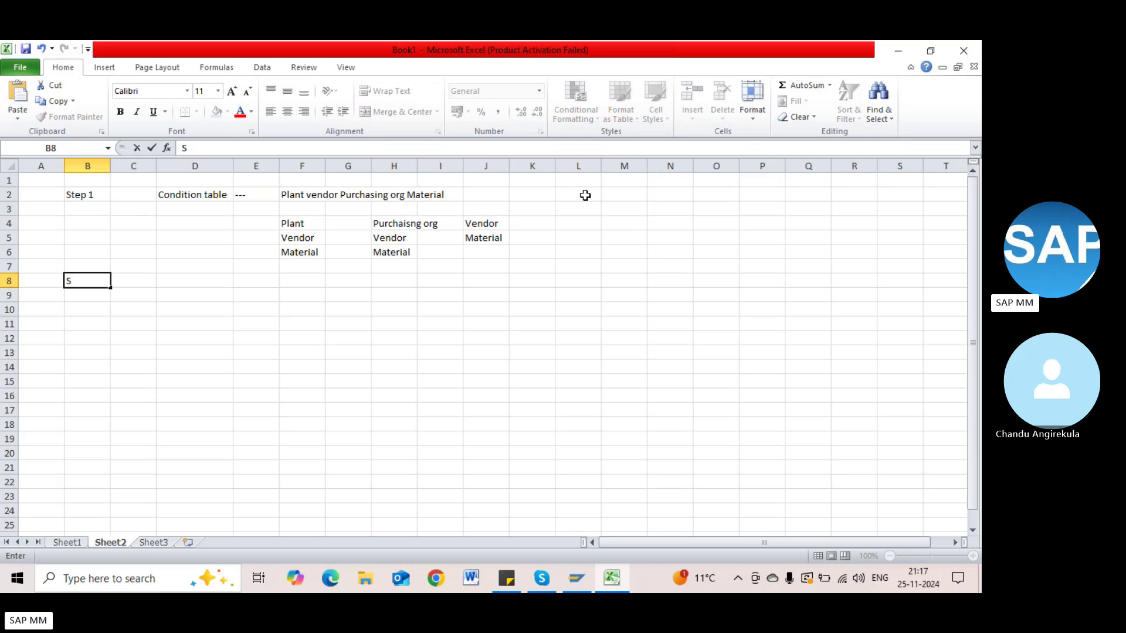
pyautogui.click(578, 193)
pyautogui.write('Se1d')
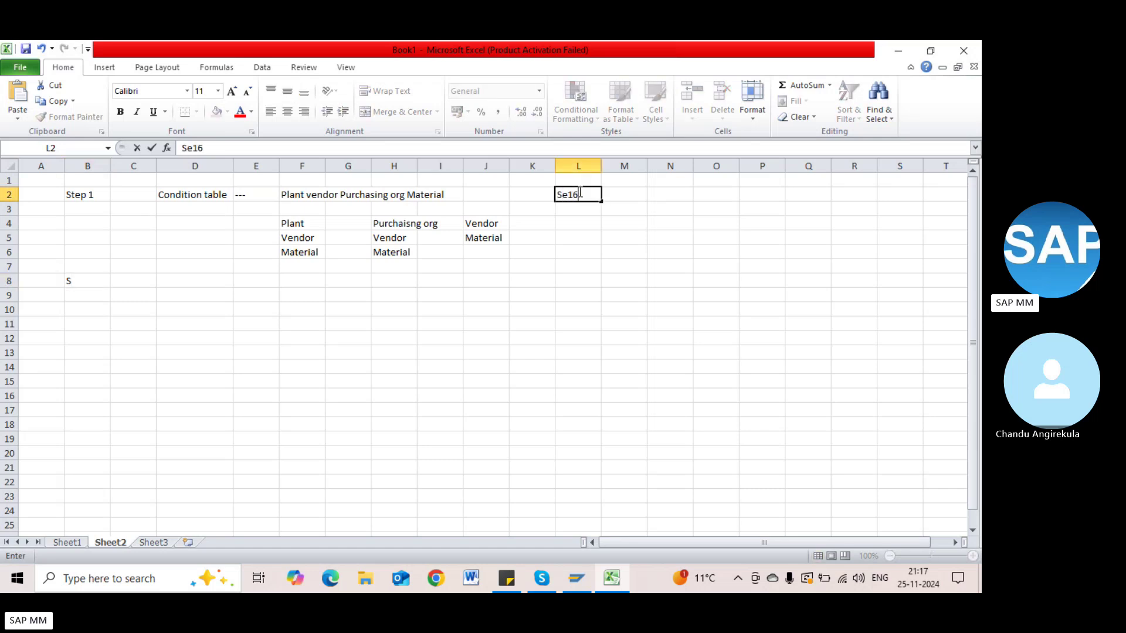
pyautogui.press('Tab')
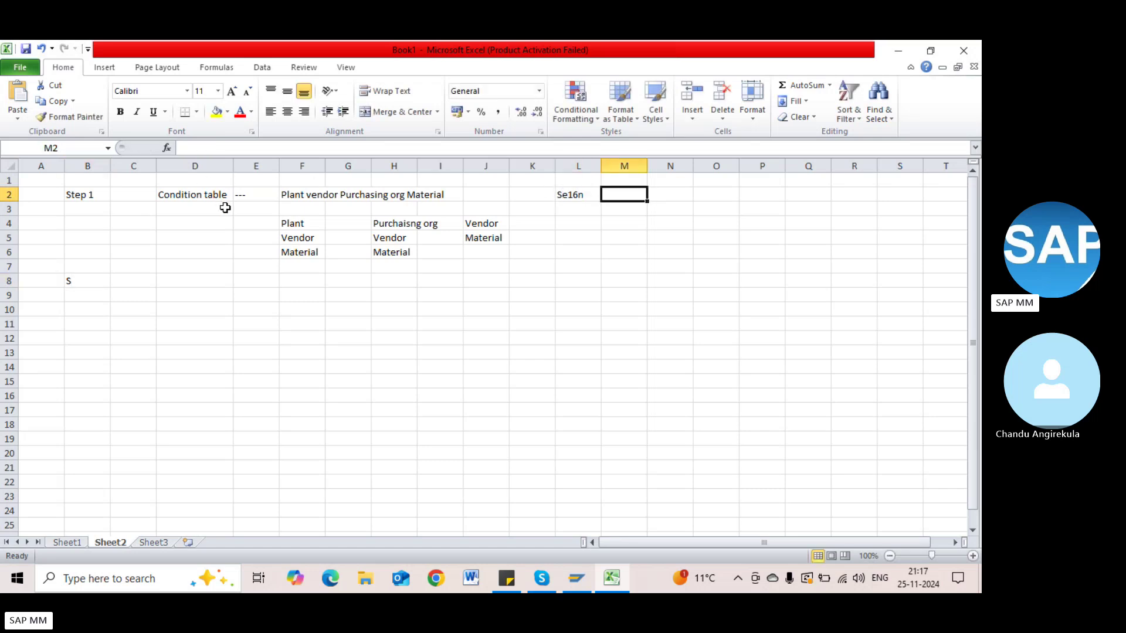
# Step: Clear the Se16n entry from cell L2
pyautogui.click(580, 198)
pyautogui.click(625, 197)
pyautogui.click(500, 230)
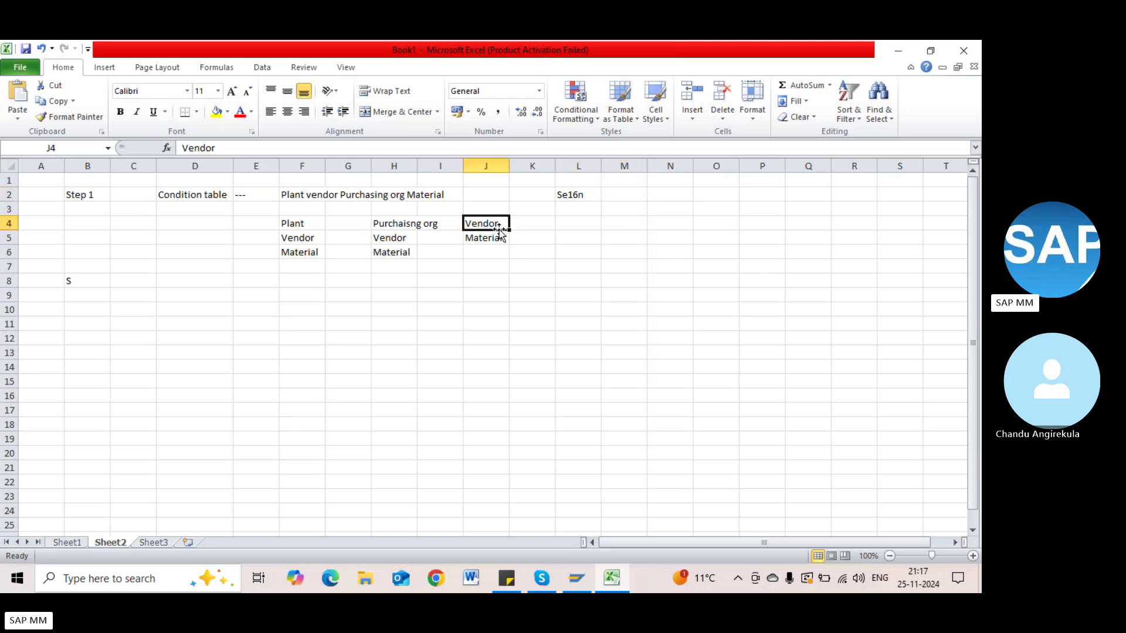
pyautogui.click(571, 195)
pyautogui.click(625, 195)
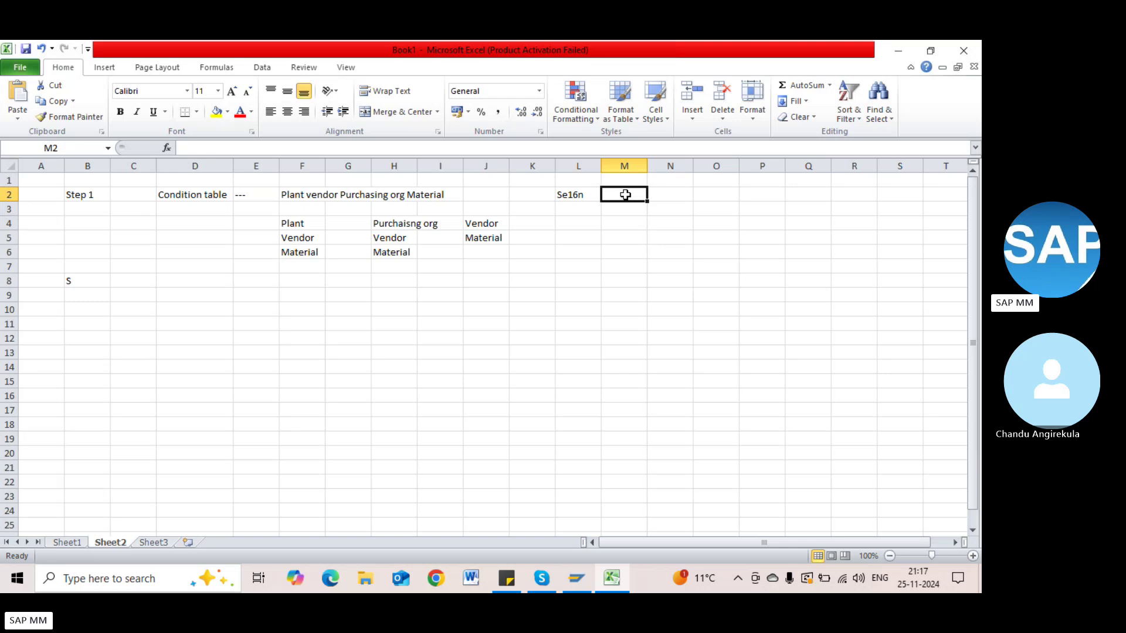
pyautogui.click(576, 197)
pyautogui.press('BackSpace')
pyautogui.press('Tab')
# Step: Complete the label in B8 as Step 2 and enter Access sequence in D8
pyautogui.doubleClick(104, 284)
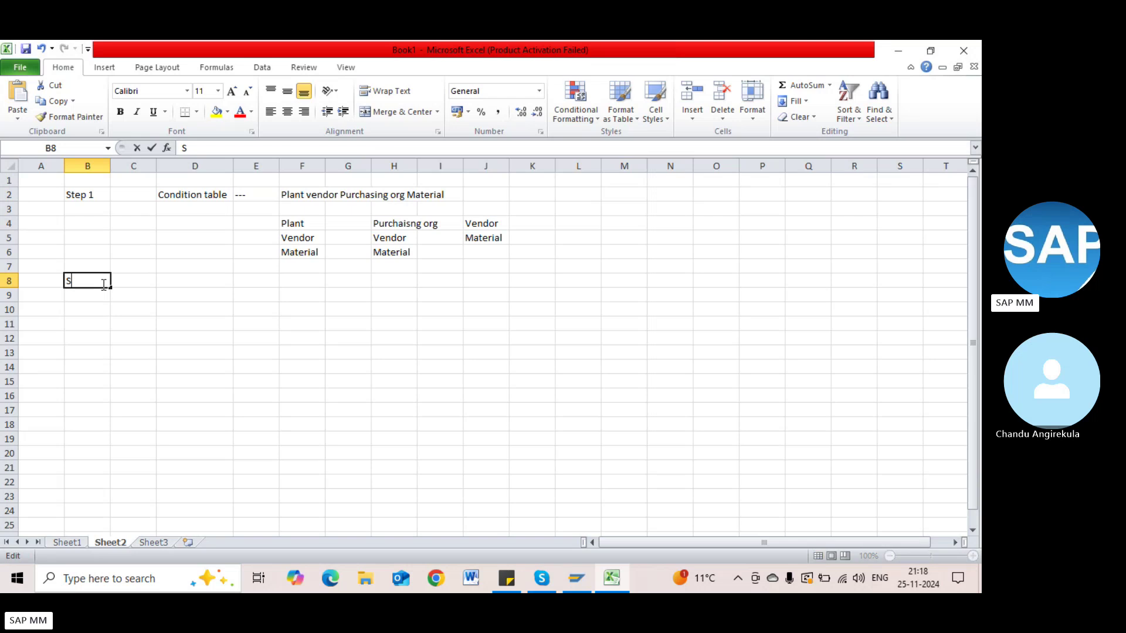
pyautogui.write('Step 2')
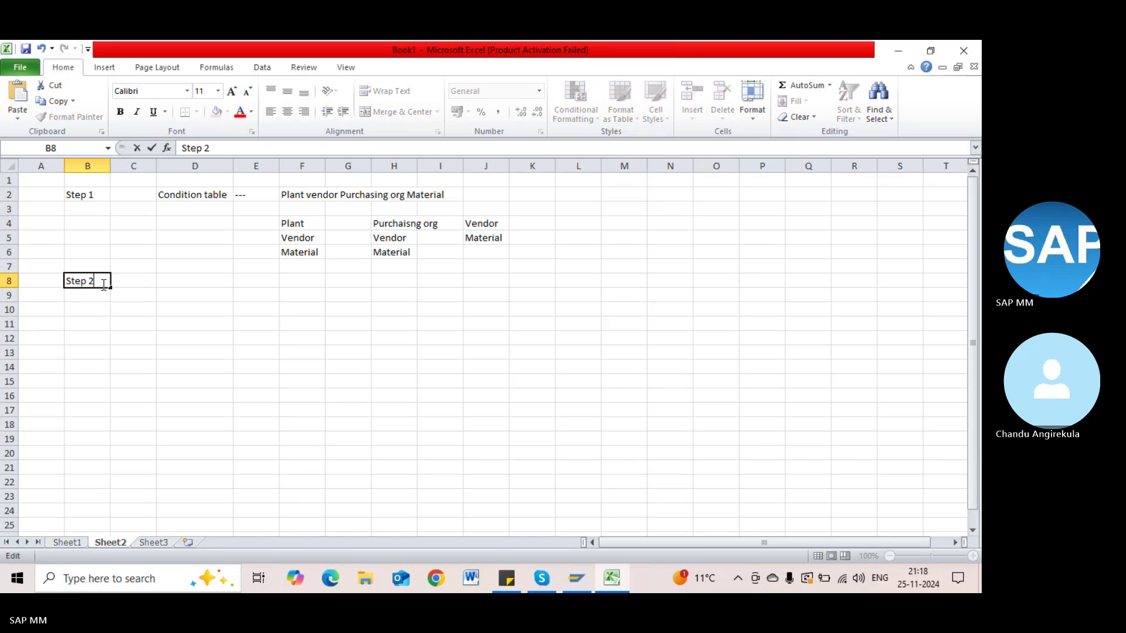
pyautogui.press('Tab')
pyautogui.press('Tab')
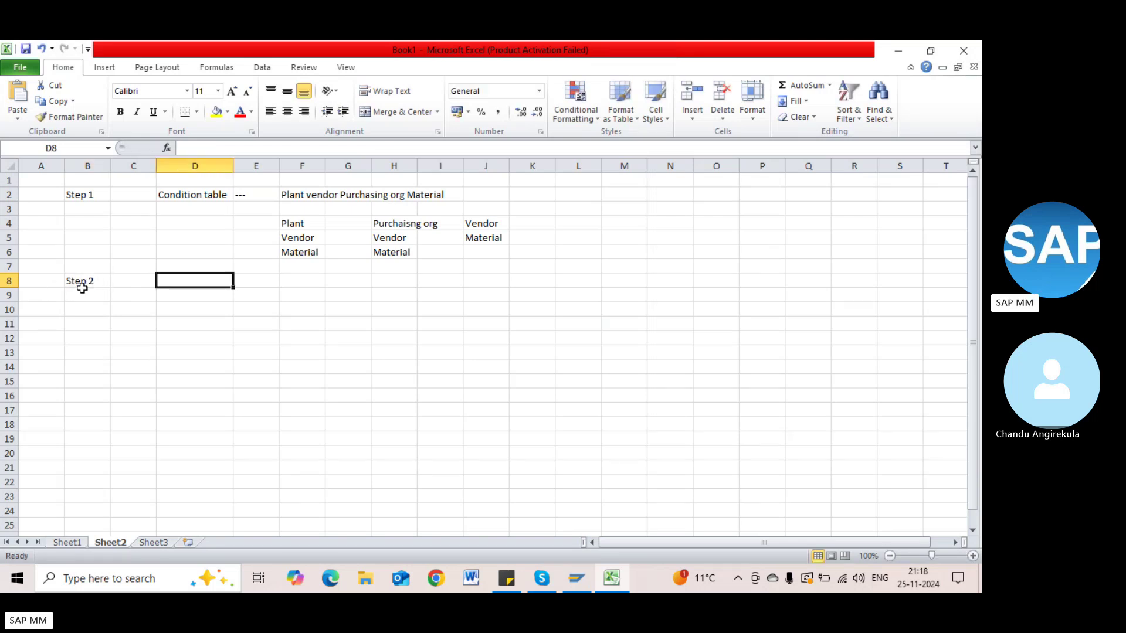
pyautogui.write('Access sequence')
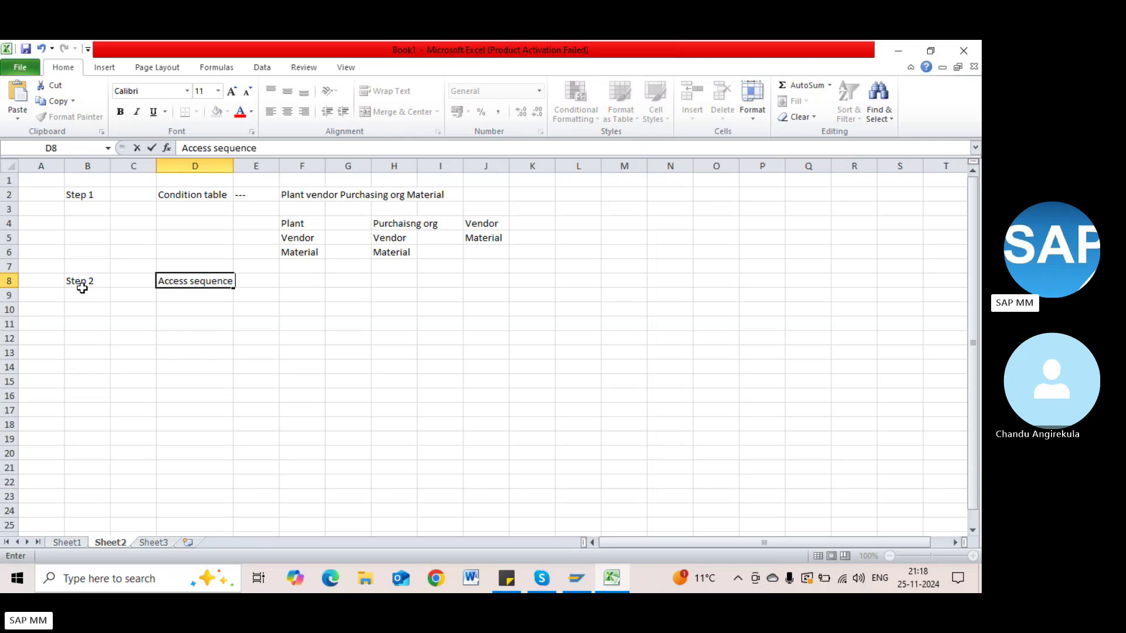
pyautogui.press('Tab')
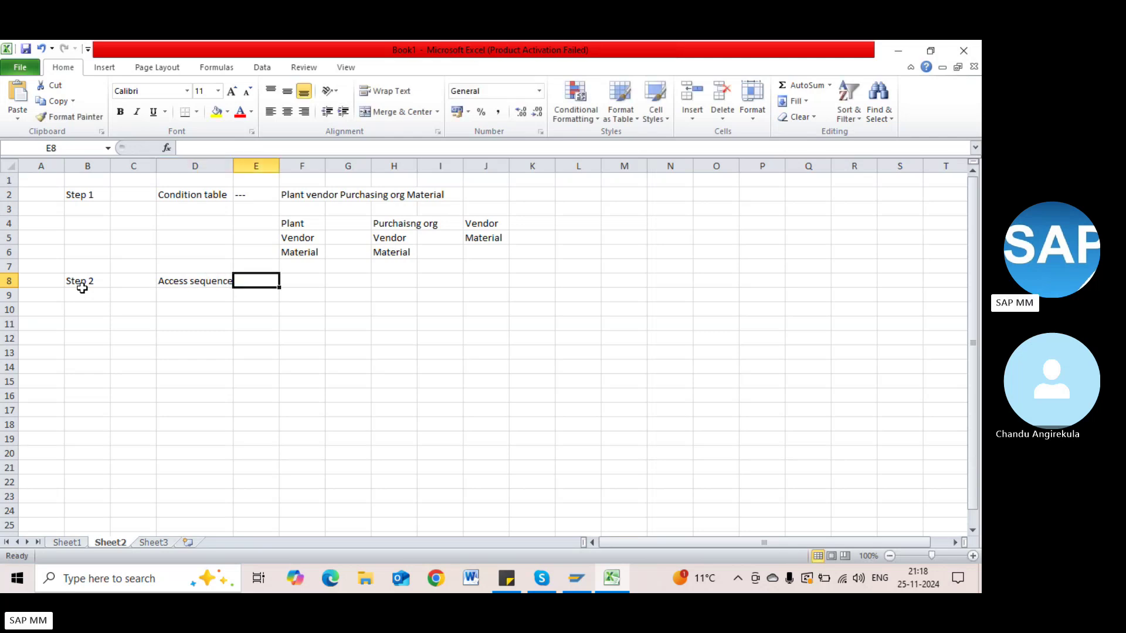
# Step: Examine the field combinations in F4:F6, H4:H6 and J4:J5 in relation to the access sequence
pyautogui.moveTo(294, 223); pyautogui.dragTo(297, 249)
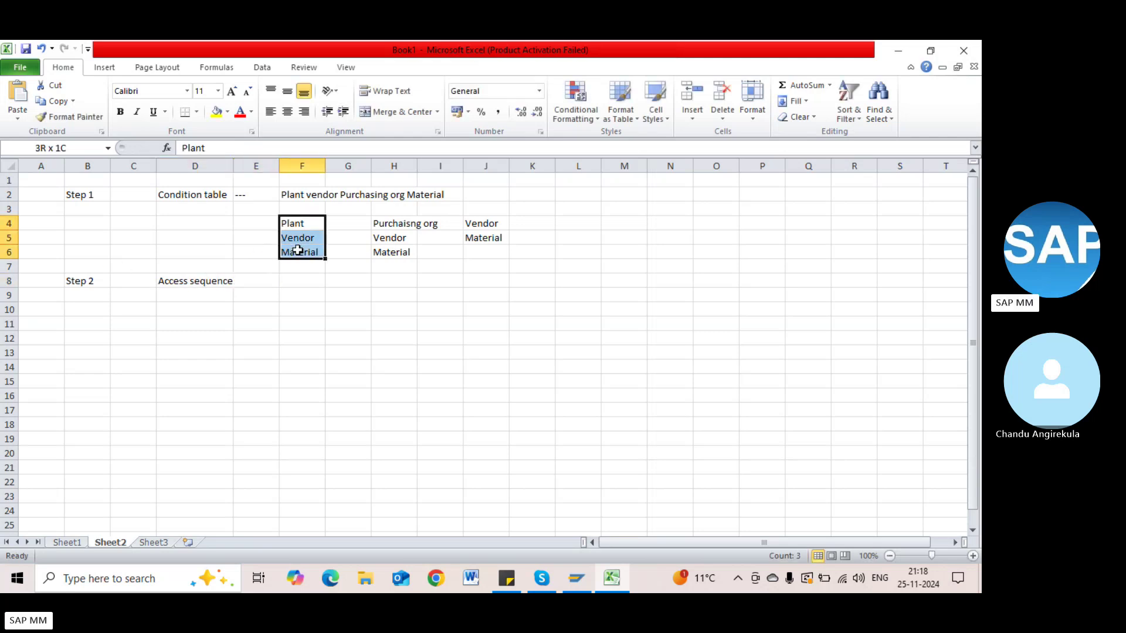
pyautogui.moveTo(377, 222); pyautogui.dragTo(396, 251)
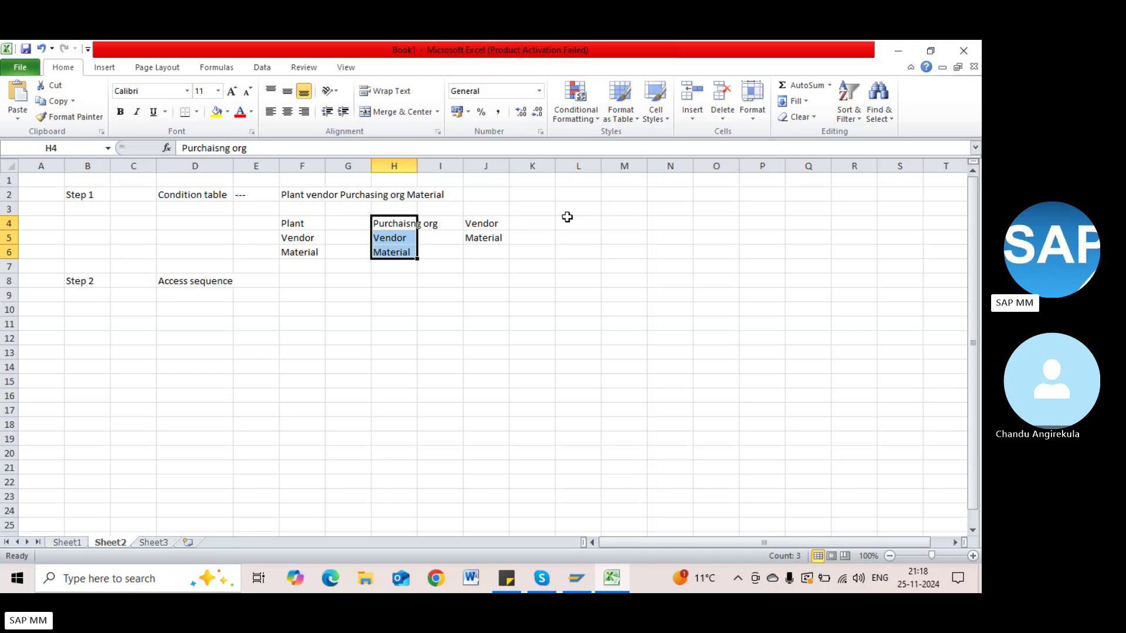
pyautogui.moveTo(476, 217); pyautogui.dragTo(492, 238)
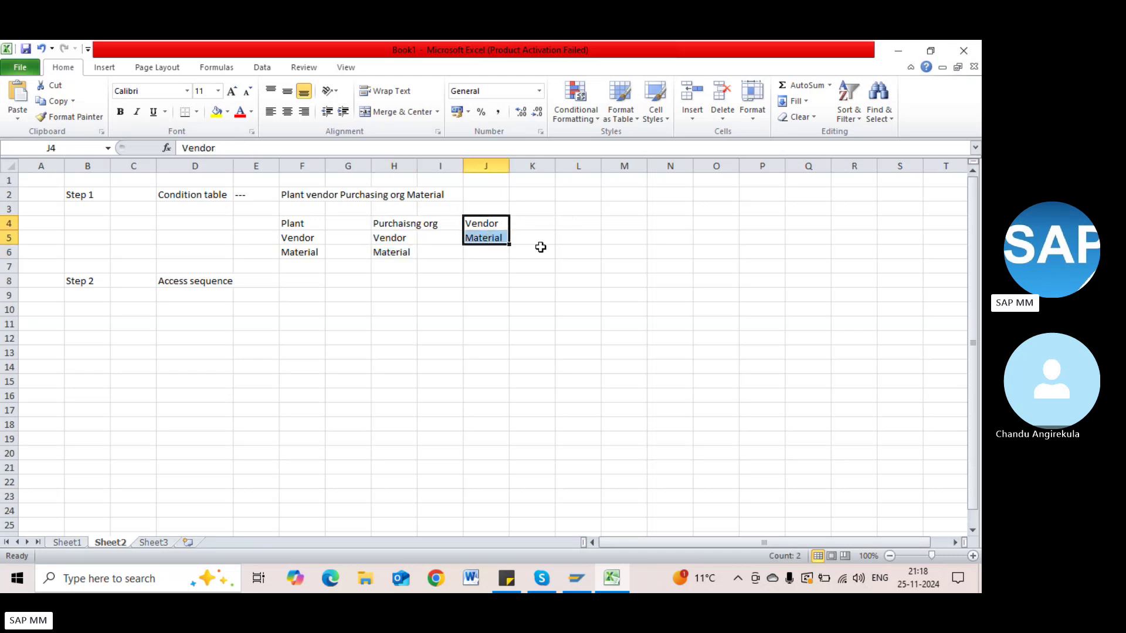
pyautogui.click(629, 255)
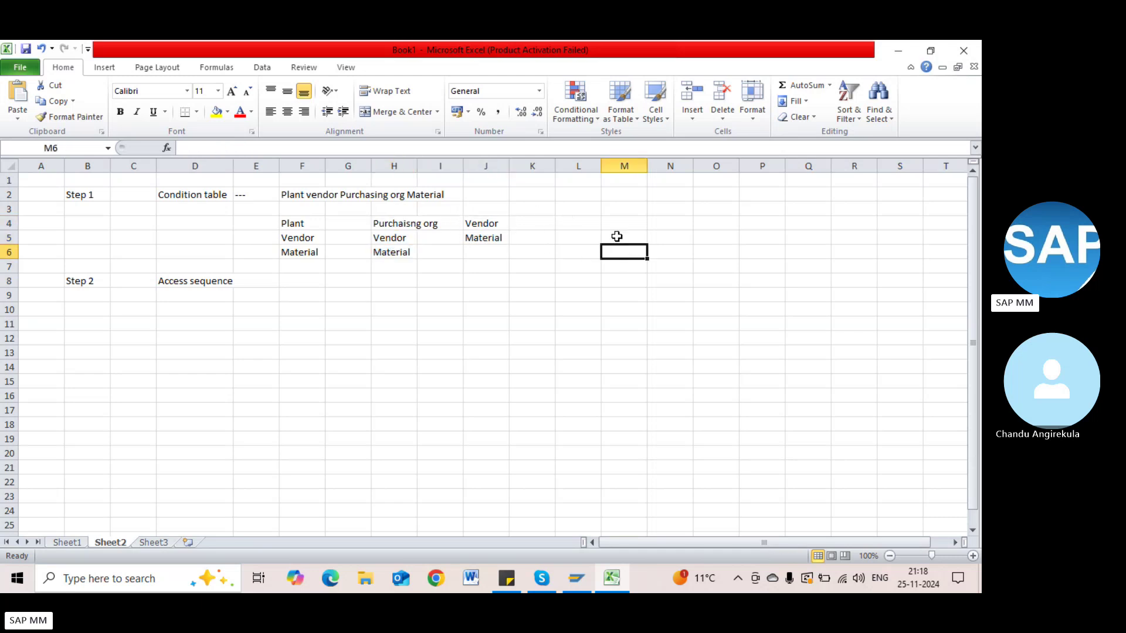
pyautogui.moveTo(281, 226); pyautogui.dragTo(298, 245)
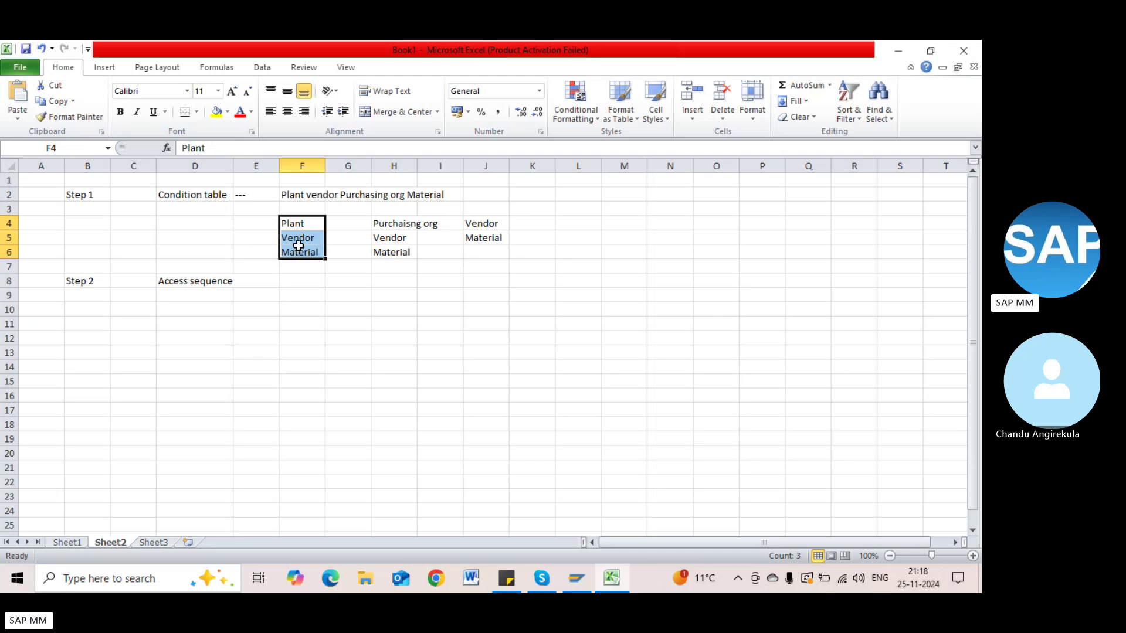
pyautogui.click(300, 237)
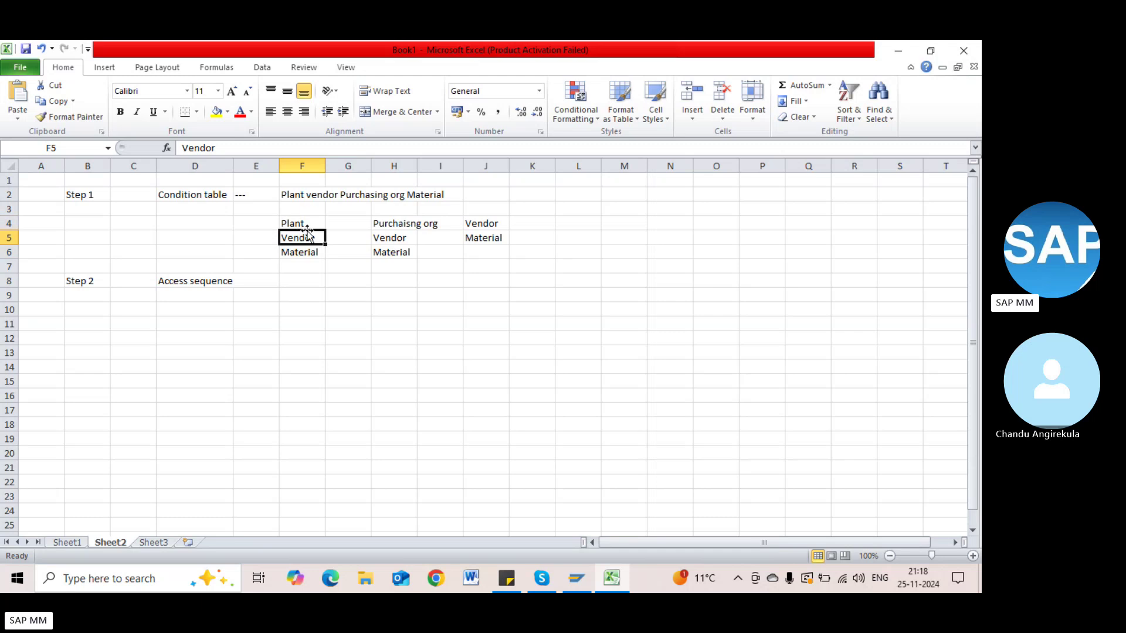
pyautogui.moveTo(310, 222); pyautogui.dragTo(315, 251)
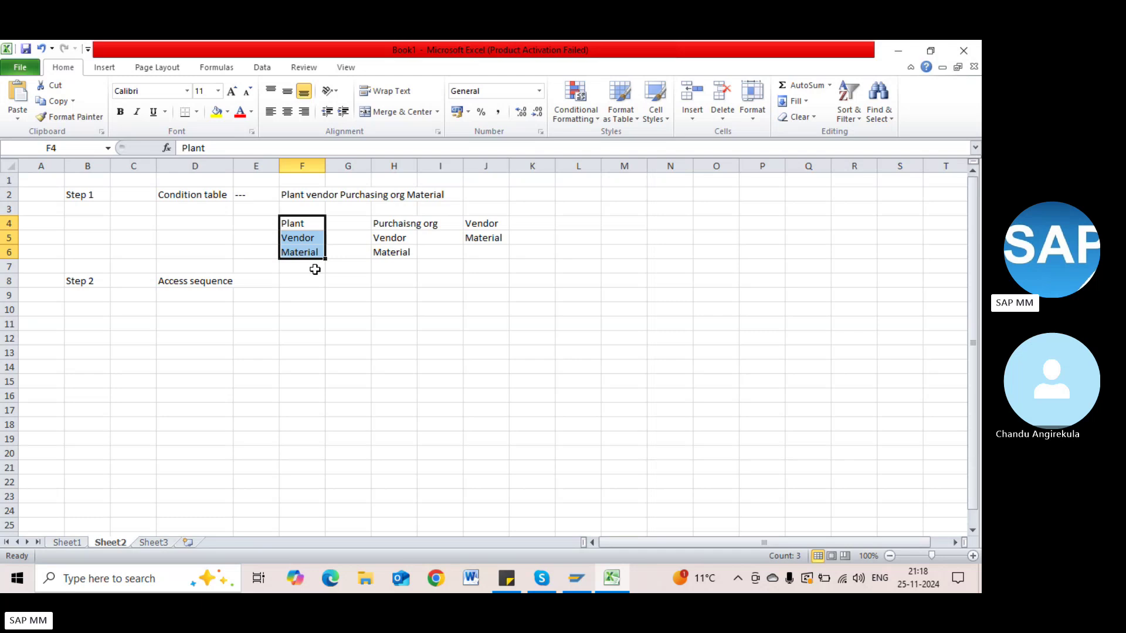
# Step: Enter the placeholder XXXX in cell F8 beside the Access sequence label
pyautogui.click(308, 281)
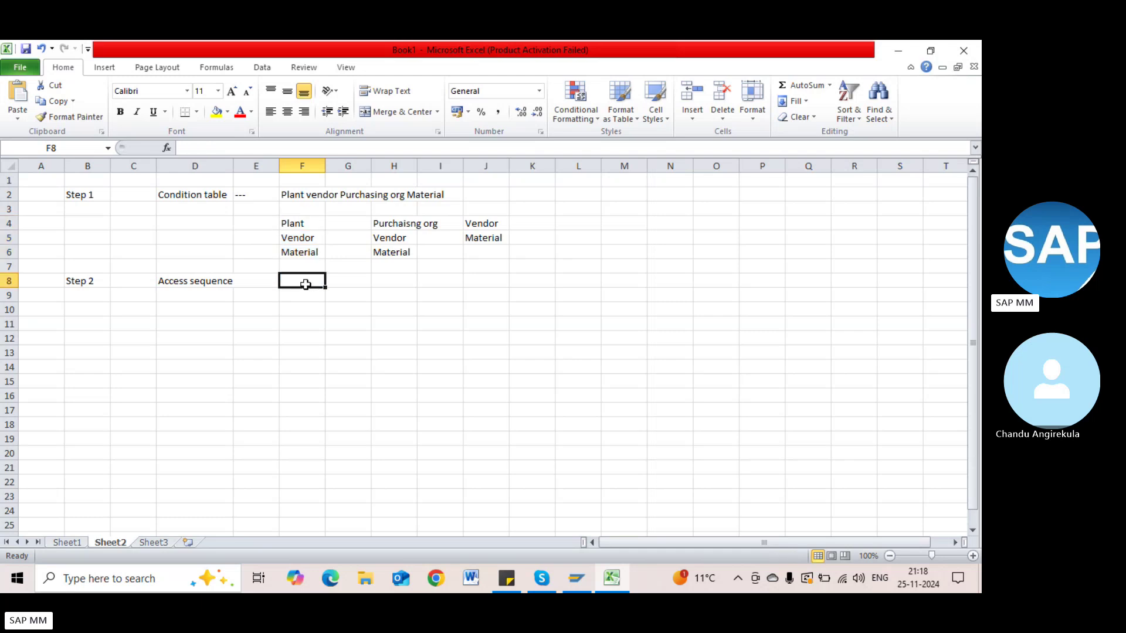
pyautogui.doubleClick(292, 276)
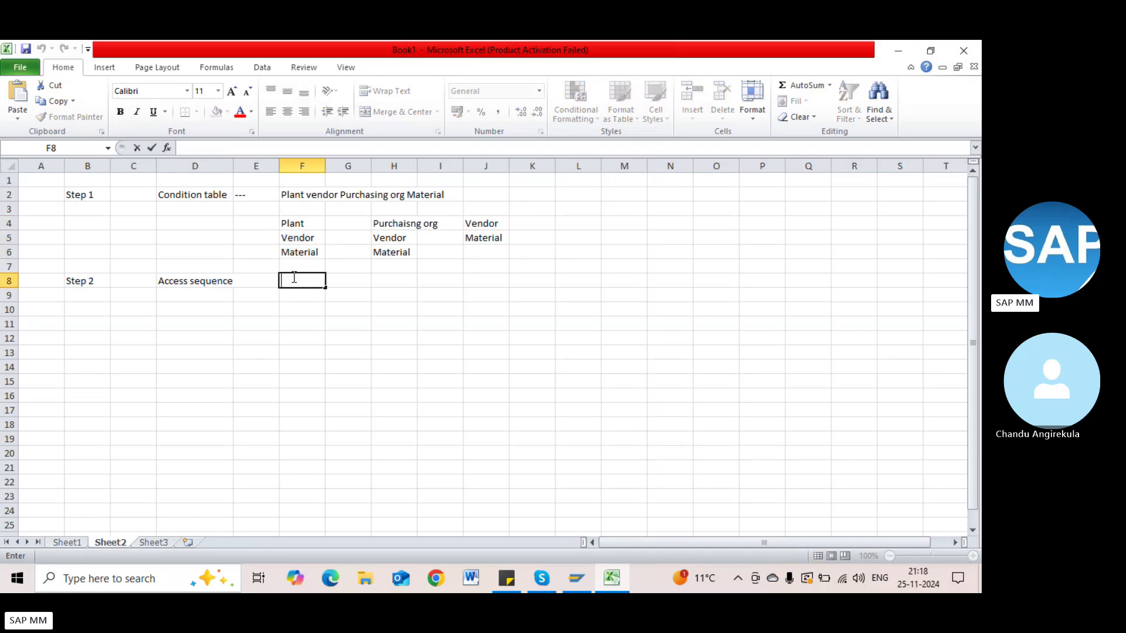
pyautogui.write('XXXXX')
pyautogui.press('Tab')
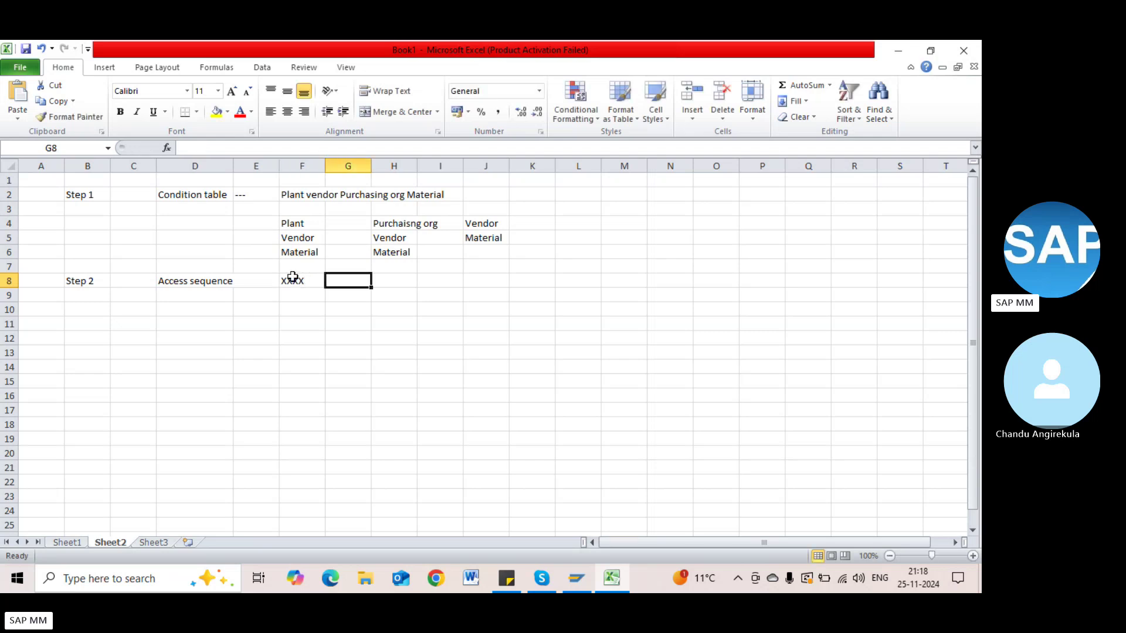
# Step: Enter the access sequence keys 0001, ABCD and XYZ1 in cells G8 to G10
pyautogui.write('0001')
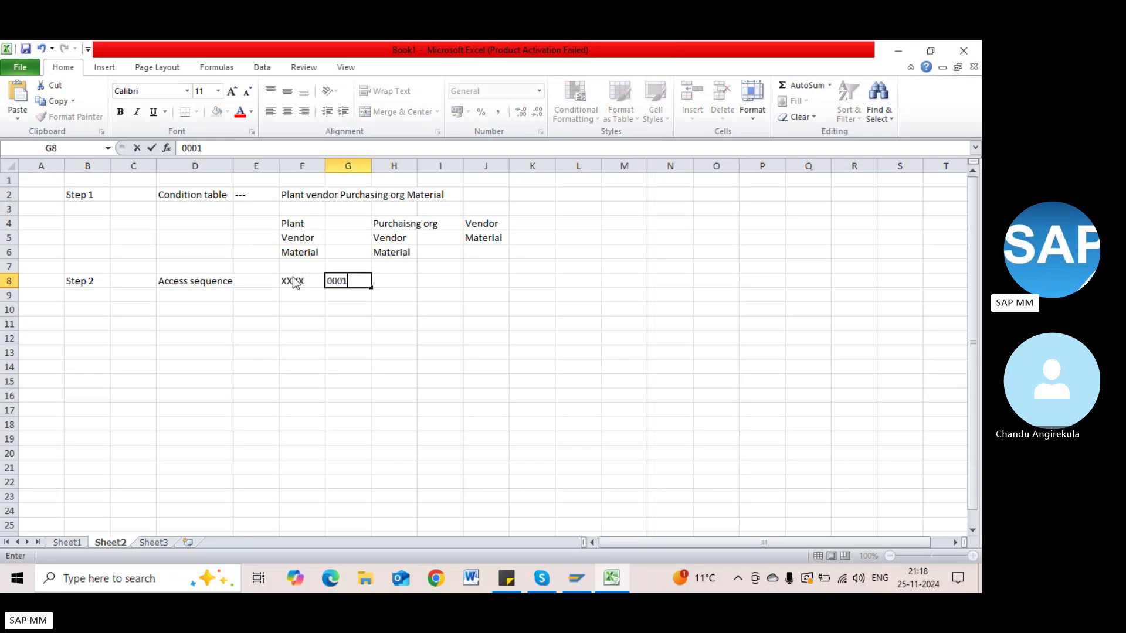
pyautogui.press('Return')
pyautogui.write('AB')
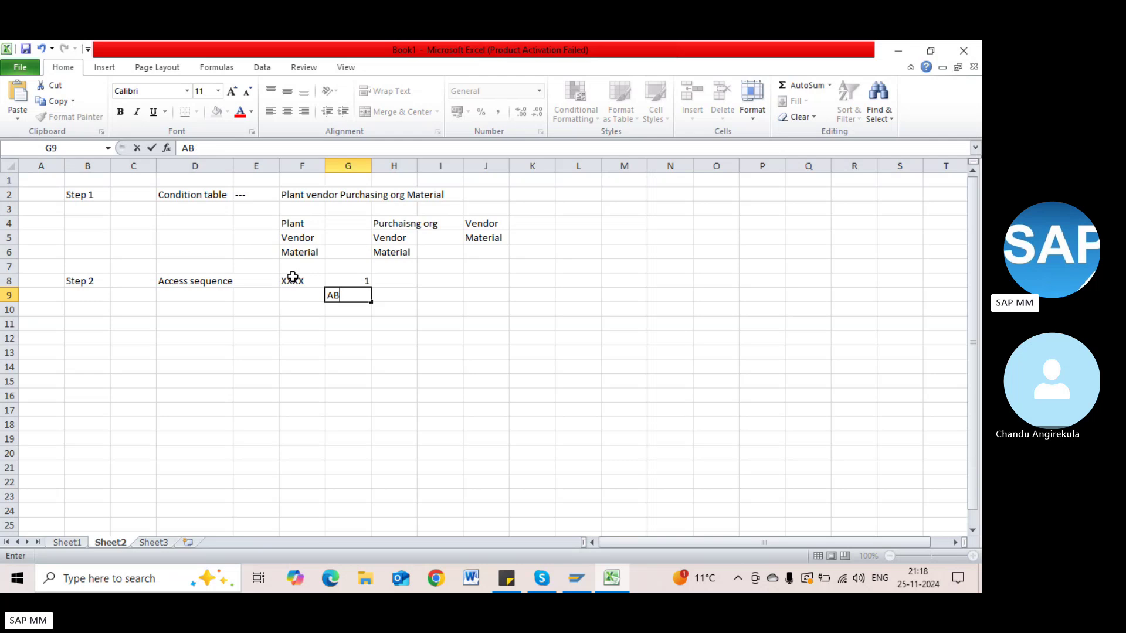
pyautogui.write('CD')
pyautogui.press('Return')
pyautogui.write('XYZ1')
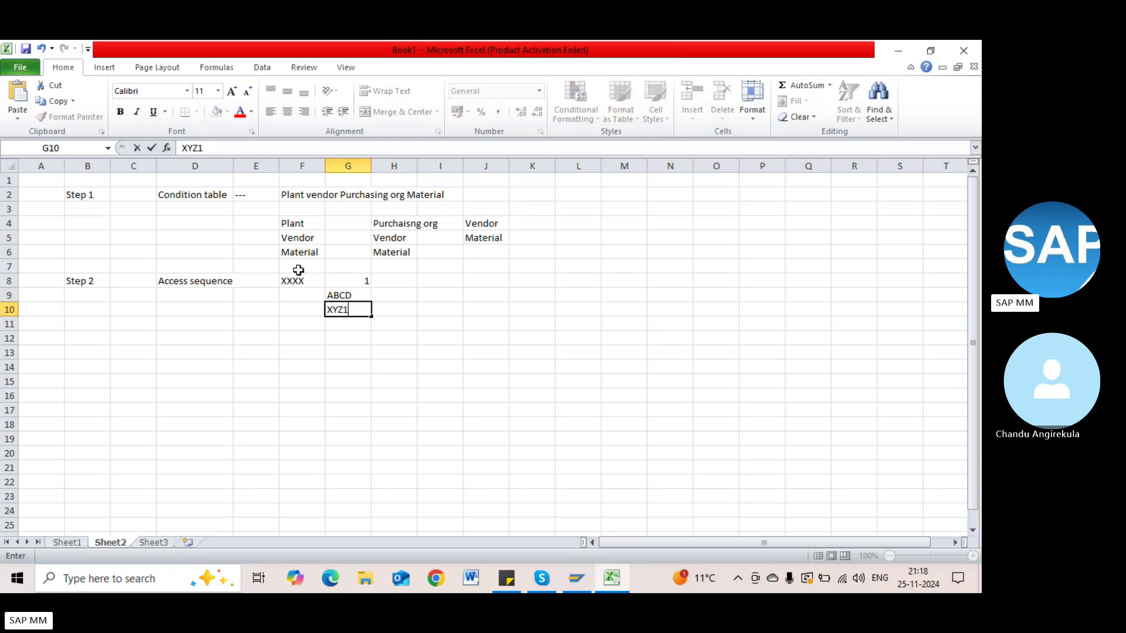
# Step: Re-enter the key in G8 as the text value 0001 so that its leading zeros are kept
pyautogui.doubleClick(357, 286)
pyautogui.doubleClick(356, 286)
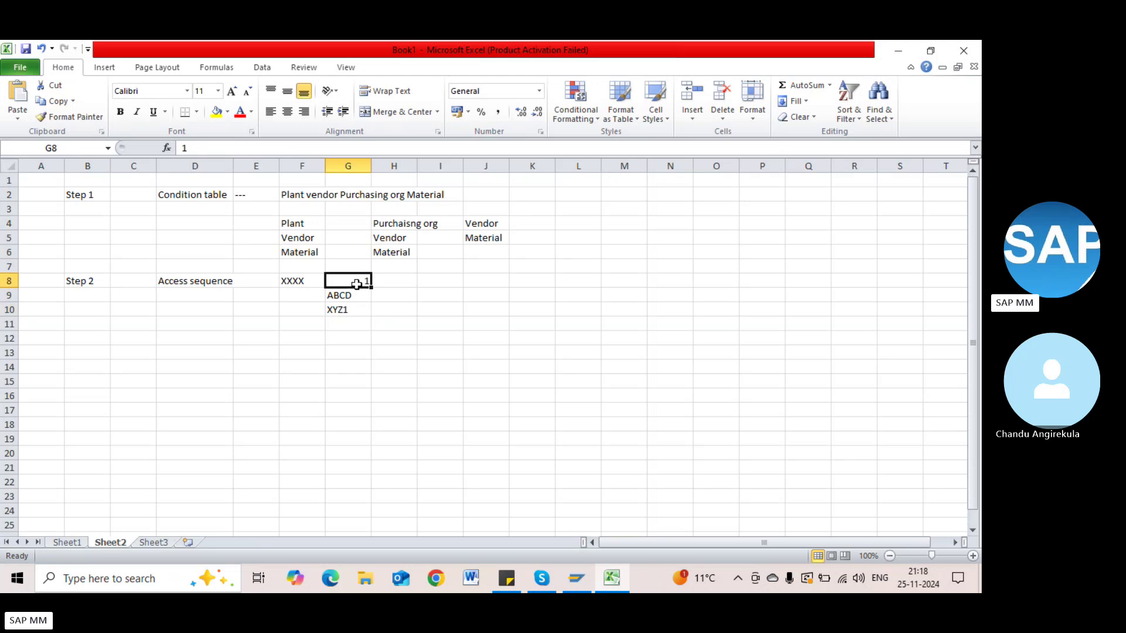
pyautogui.write("'000")
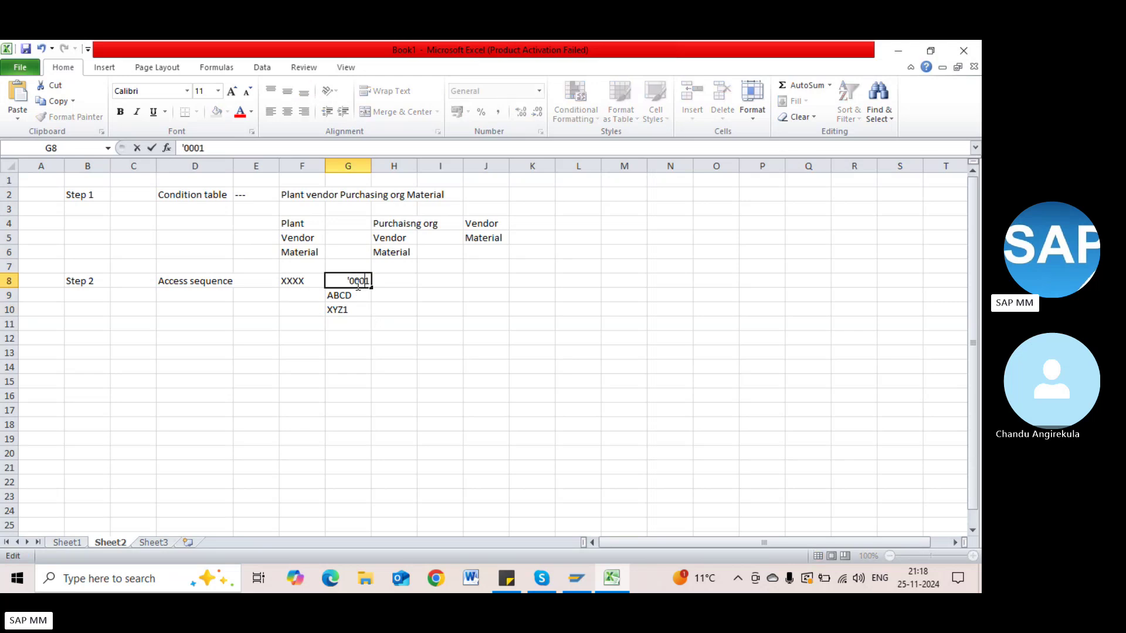
pyautogui.press('Tab')
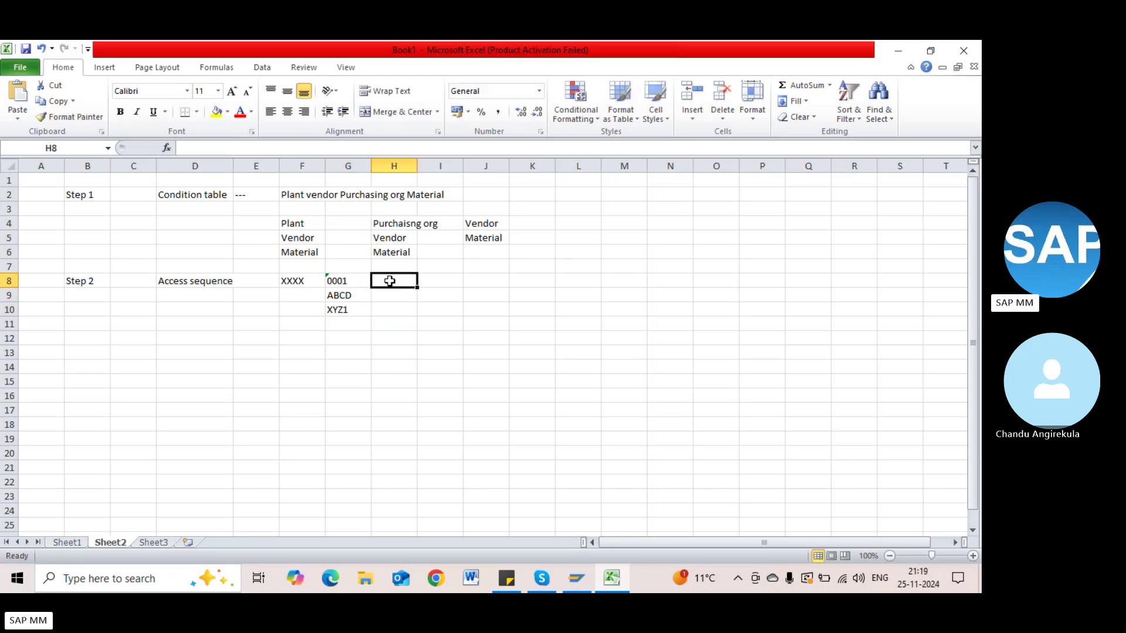
# Step: Replace the placeholder in F8 with Gross price and widen column F to fit its contents
pyautogui.click(334, 283)
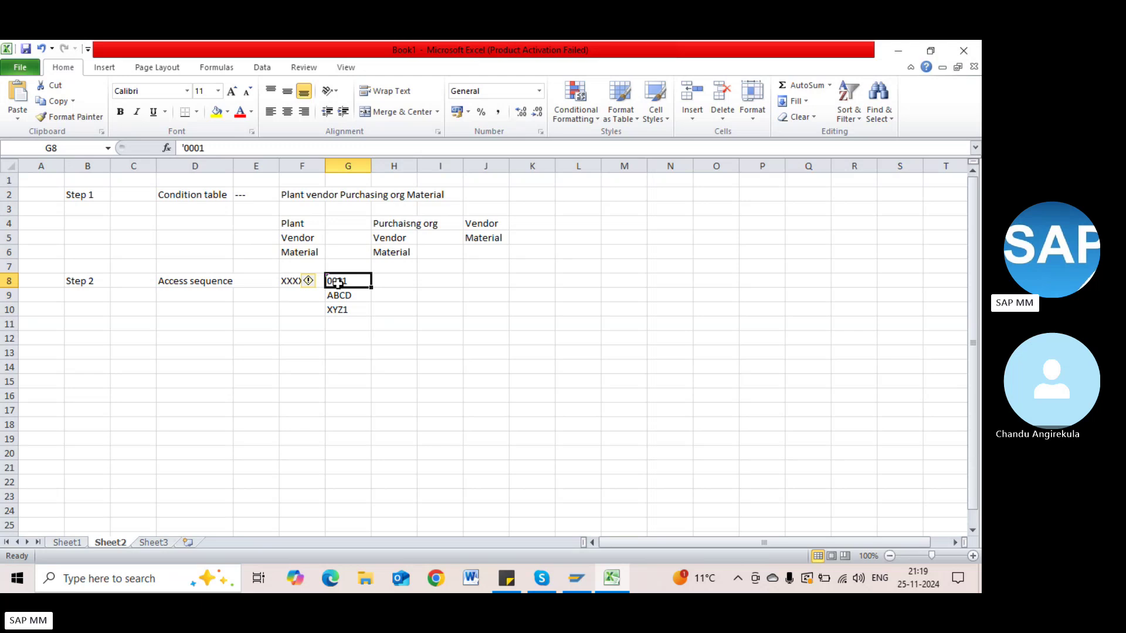
pyautogui.click(284, 281)
pyautogui.press('BackSpace')
pyautogui.press('Right')
pyautogui.click(299, 281)
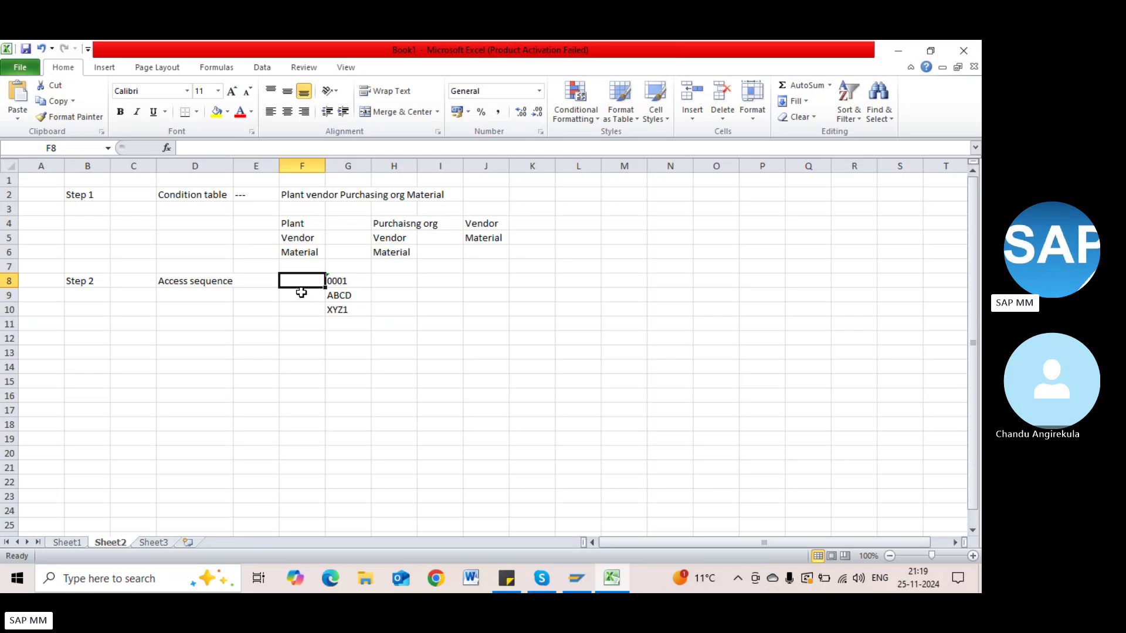
pyautogui.write('Gross price')
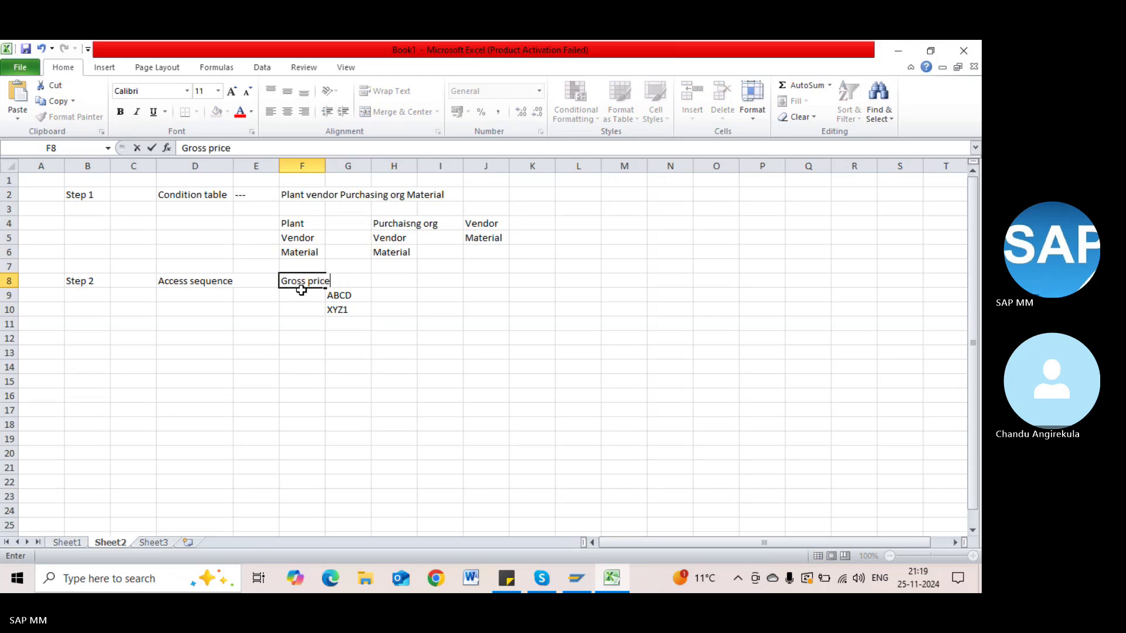
pyautogui.press('Tab')
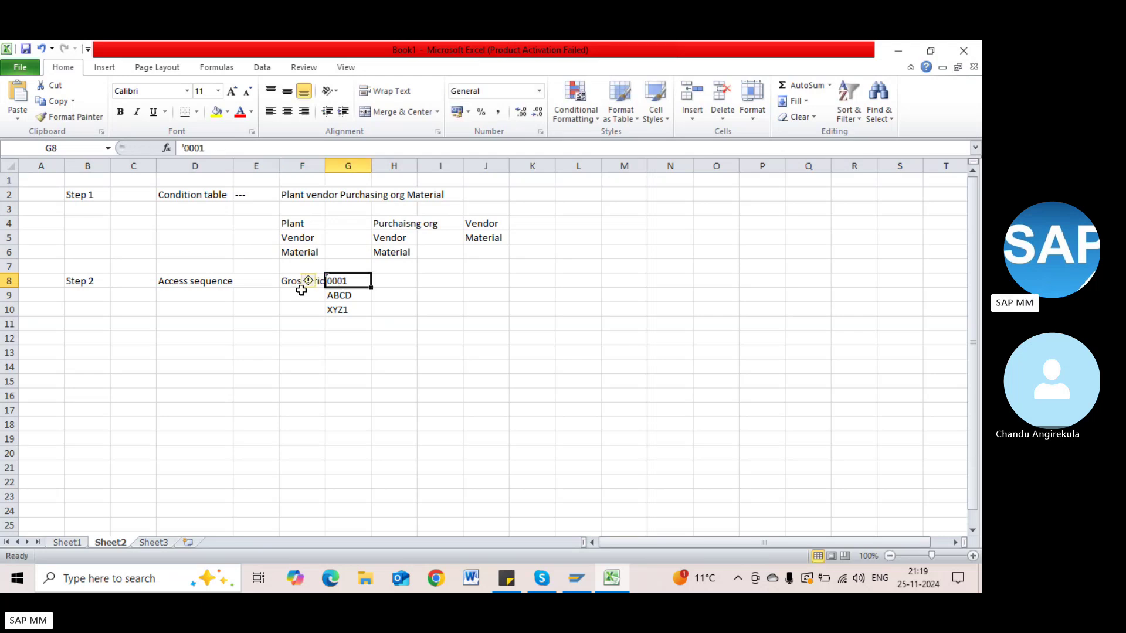
pyautogui.doubleClick(325, 167)
# Step: Enter the condition table number 123 in F3, above the Plant, Vendor, Material combination
pyautogui.click(513, 282)
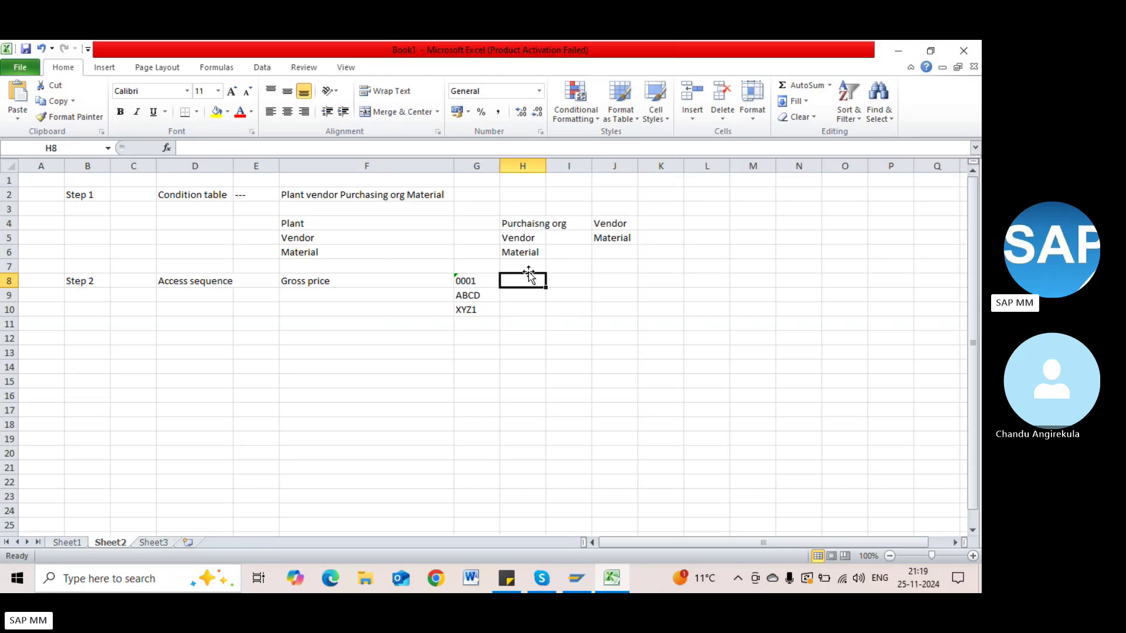
pyautogui.doubleClick(520, 277)
pyautogui.click(311, 223)
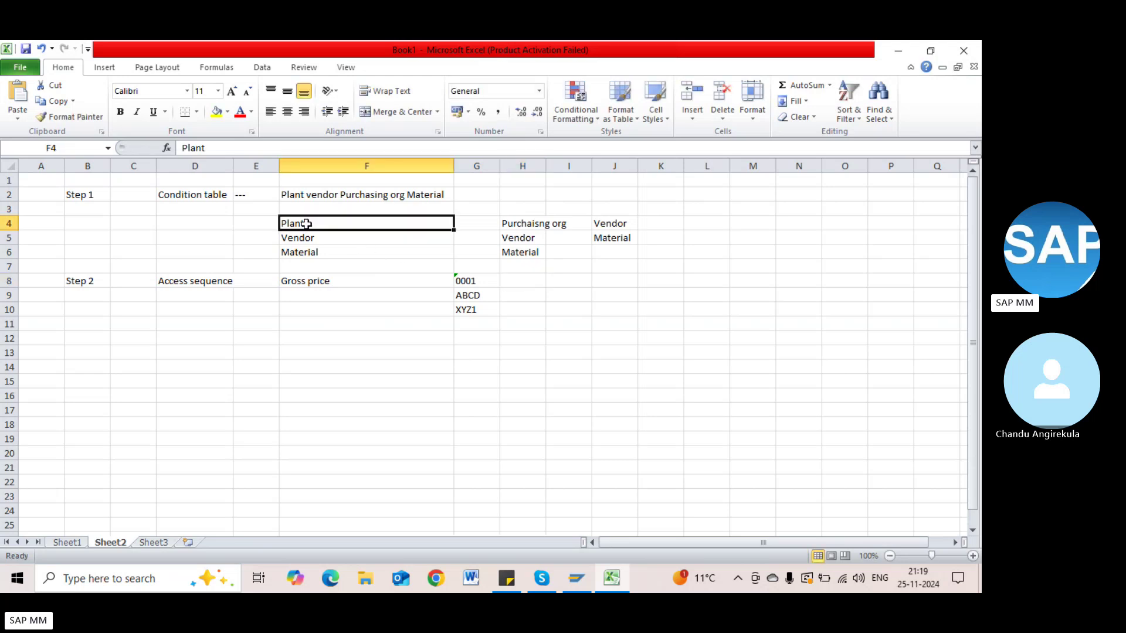
pyautogui.click(193, 190)
pyautogui.click(321, 228)
pyautogui.click(315, 210)
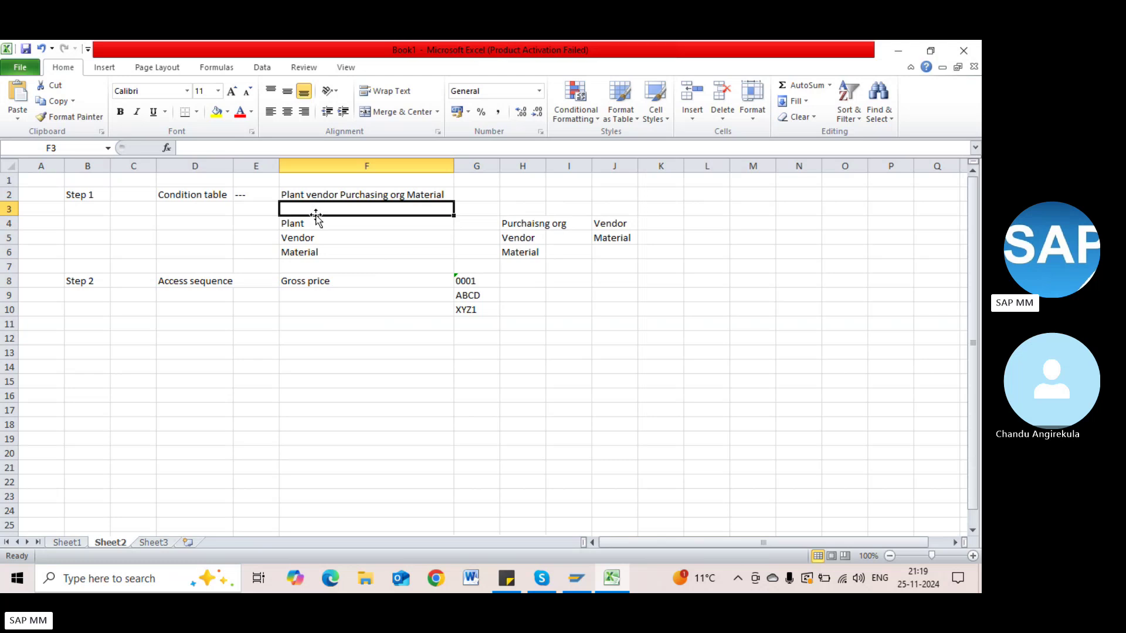
pyautogui.write('123')
pyautogui.press('Tab')
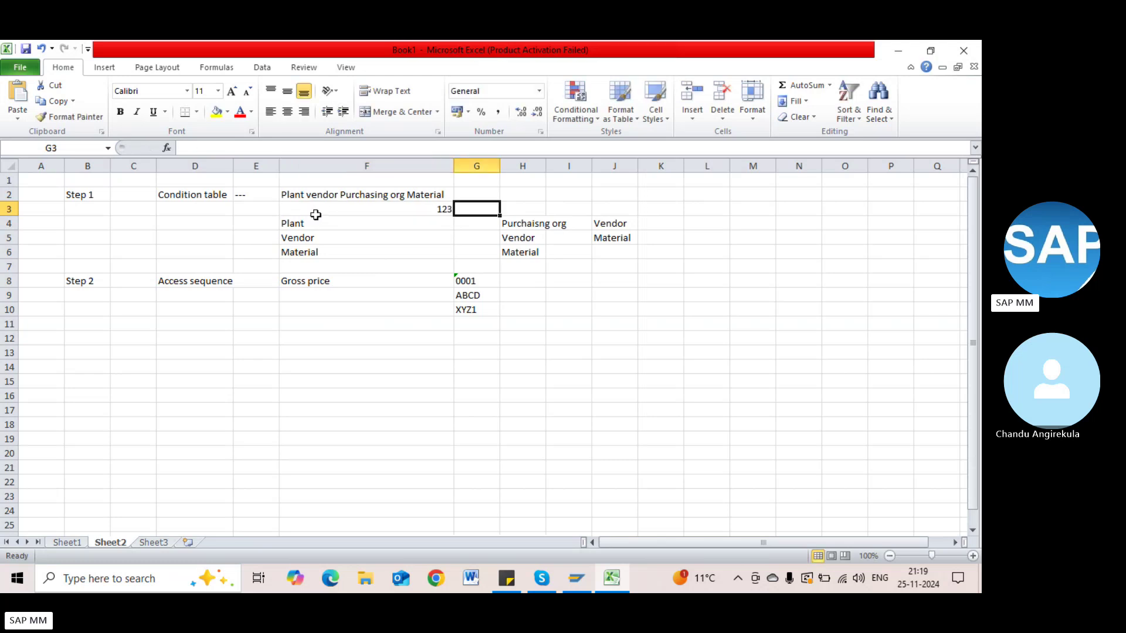
# Step: Enter the condition table numbers 254 in H3 and 357 in I3
pyautogui.click(522, 209)
pyautogui.write('254')
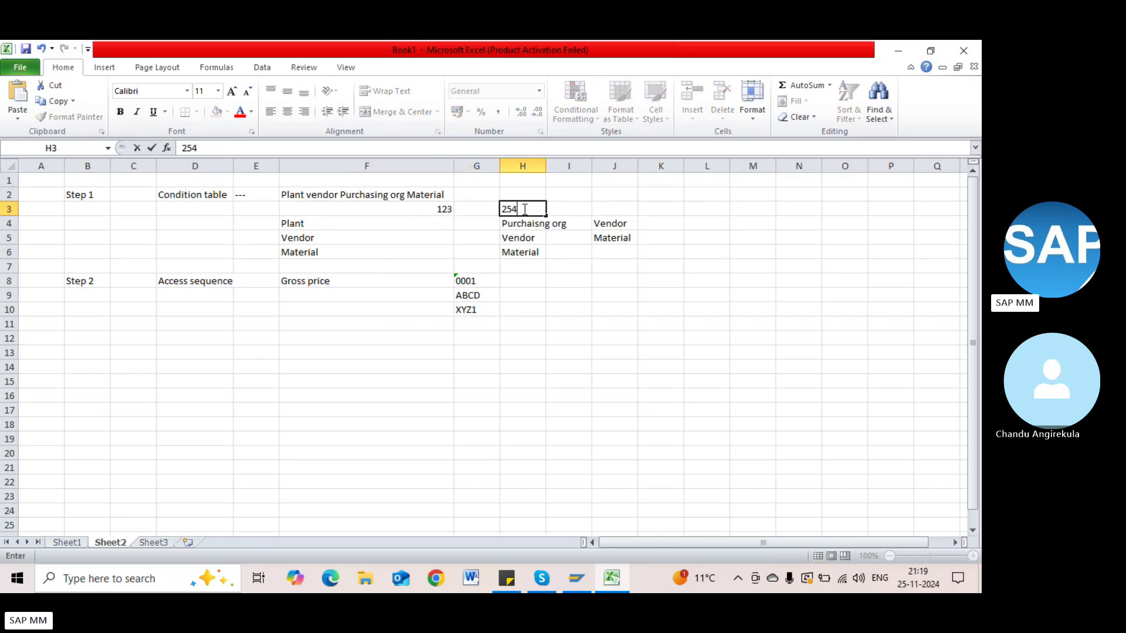
pyautogui.press('Tab')
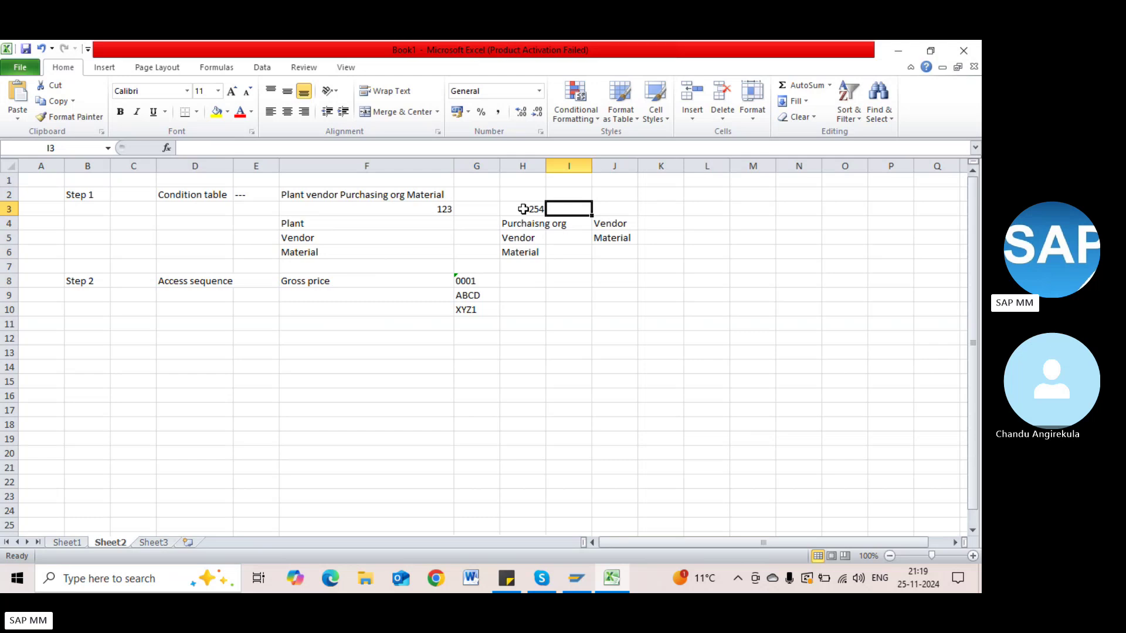
pyautogui.write('357')
pyautogui.press('Tab')
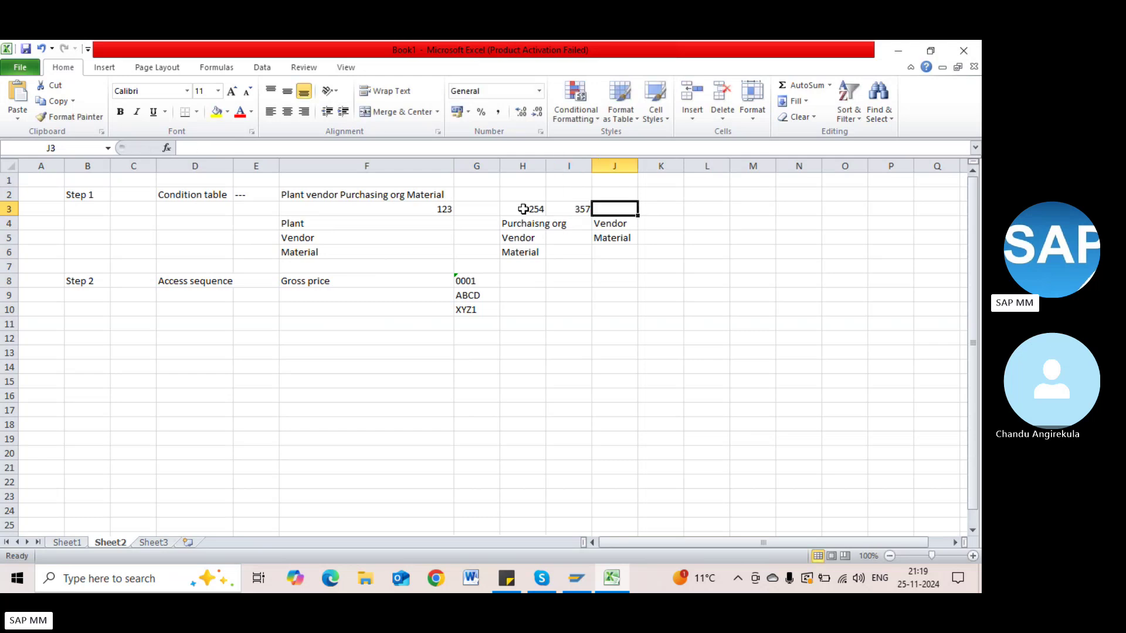
# Step: Prefix the three table numbers in row 3 with T so they read T123, T254 and T357
pyautogui.doubleClick(440, 208)
pyautogui.write('T')
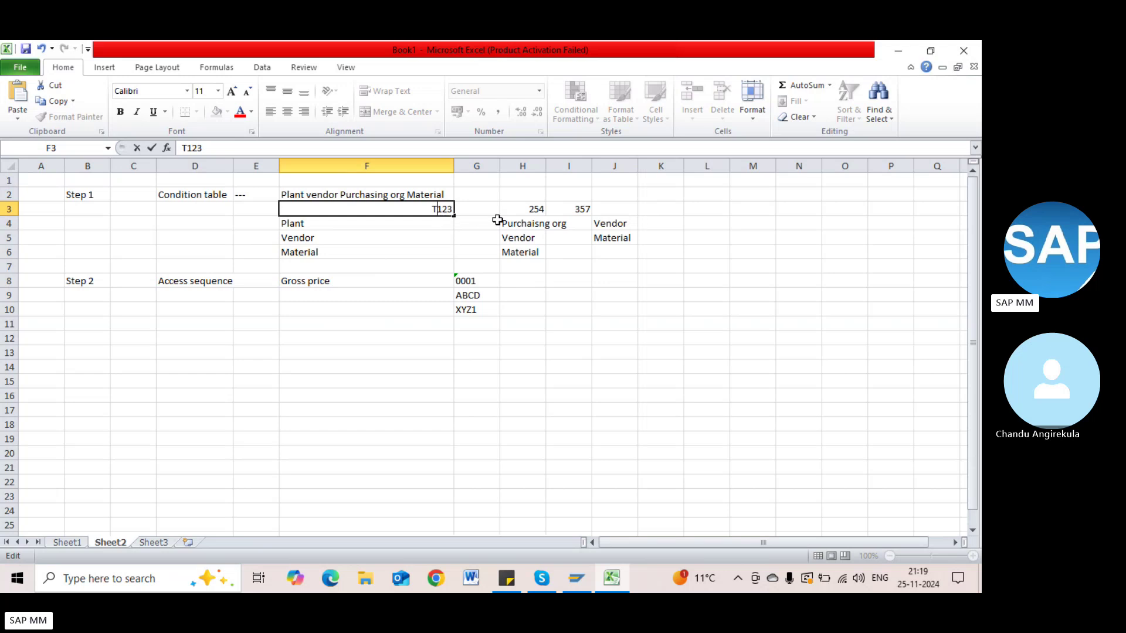
pyautogui.click(520, 209)
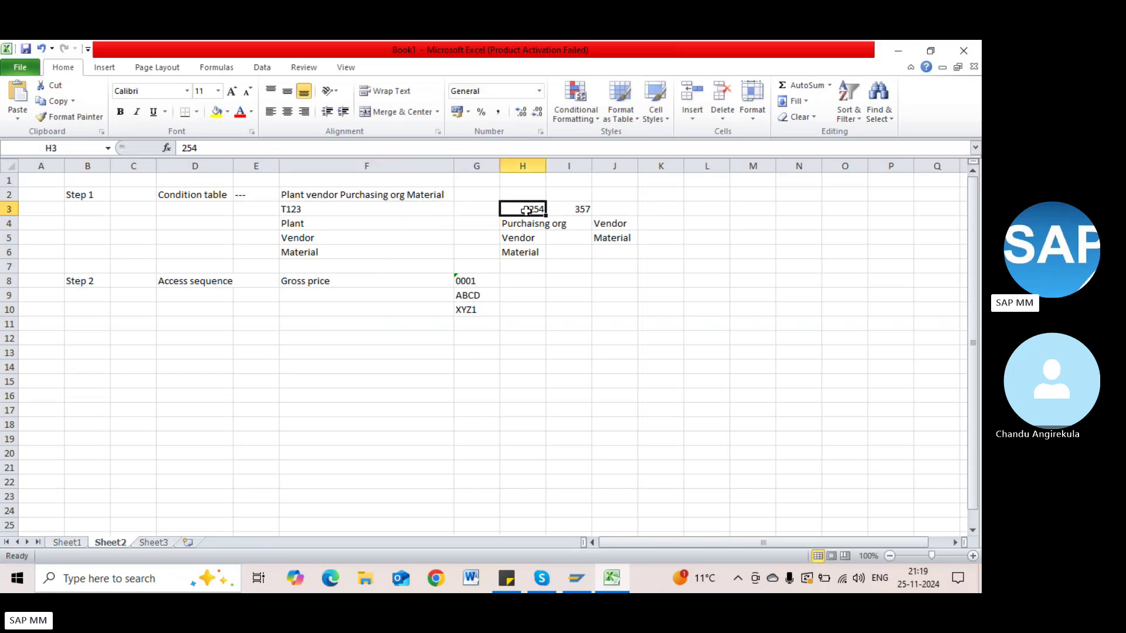
pyautogui.doubleClick(527, 209)
pyautogui.write('T')
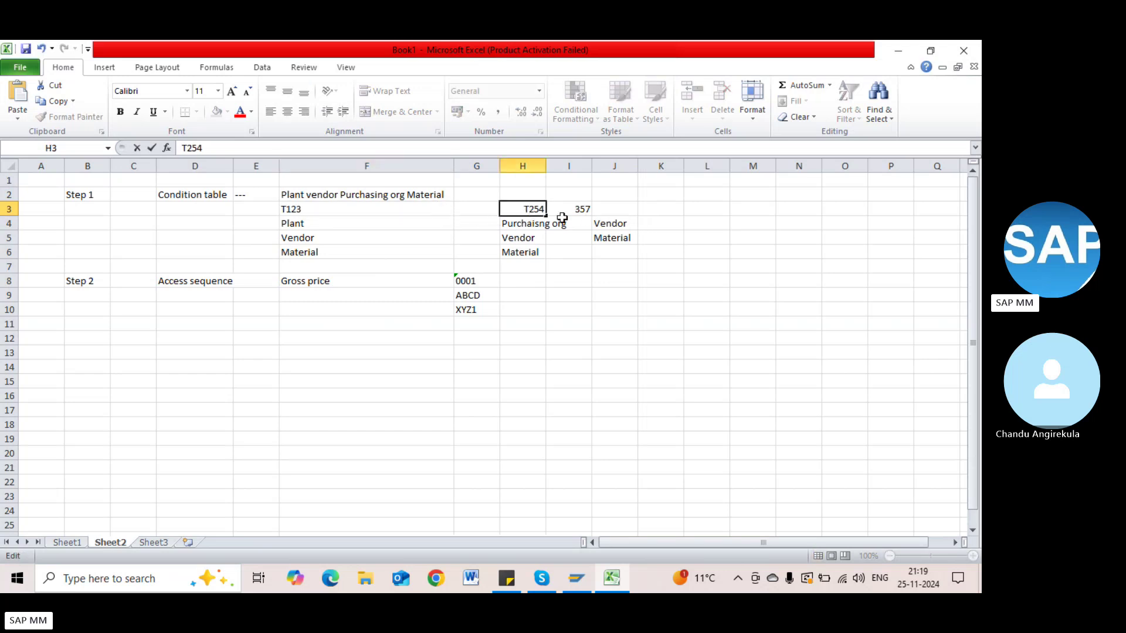
pyautogui.click(579, 213)
pyautogui.write('T')
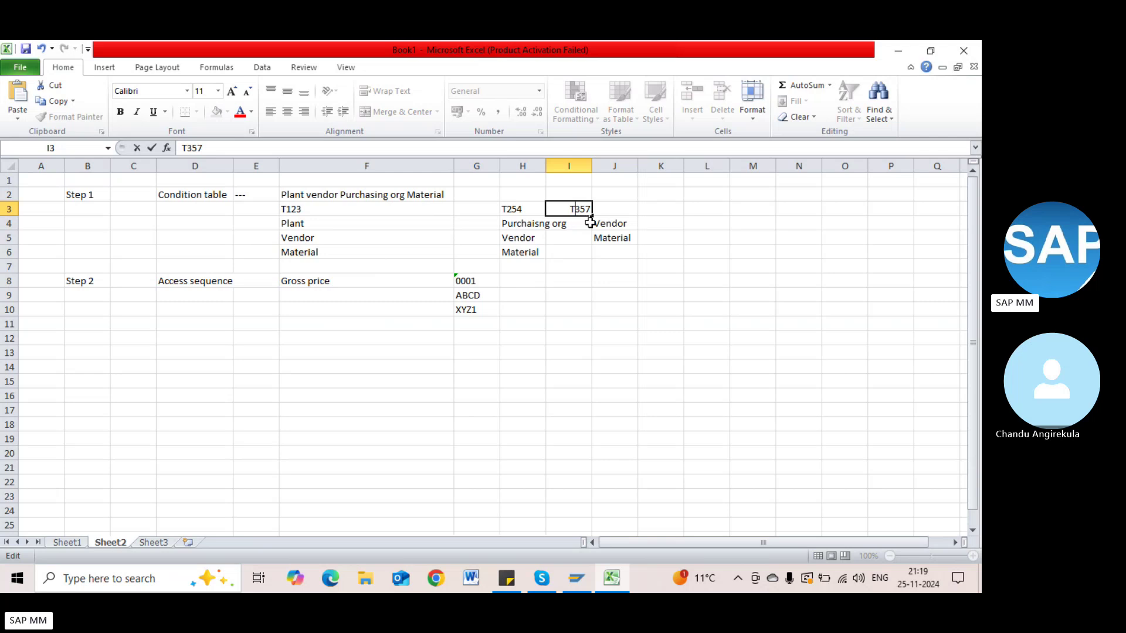
pyautogui.click(350, 218)
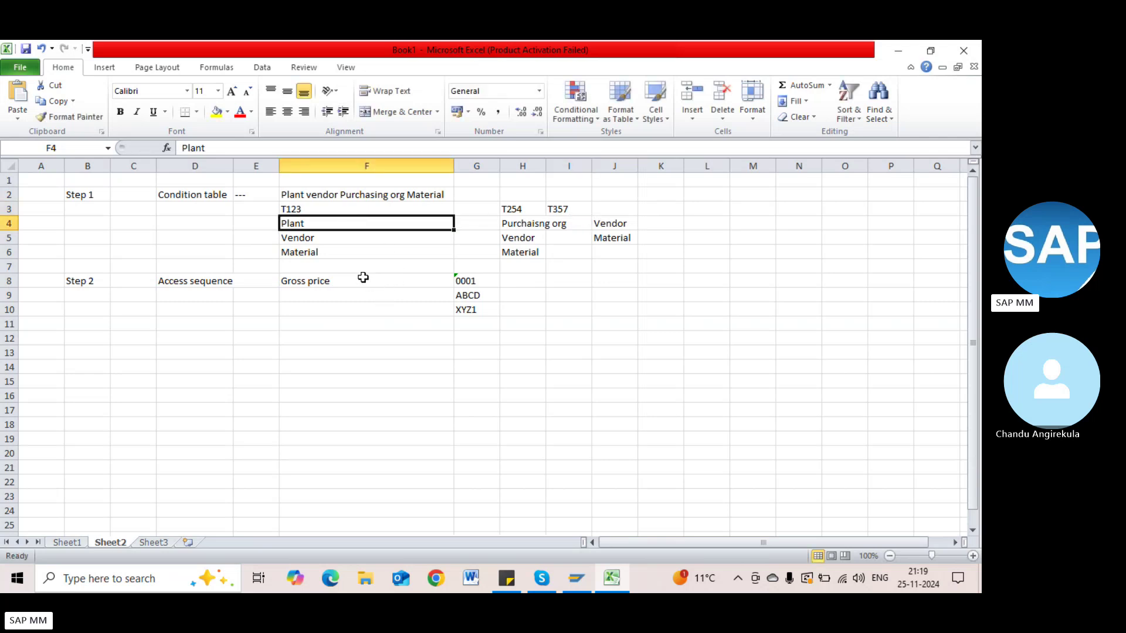
# Step: Enter condition table T123 in H8, beside access sequence 0001 of the Gross price row
pyautogui.moveTo(301, 223); pyautogui.dragTo(299, 256)
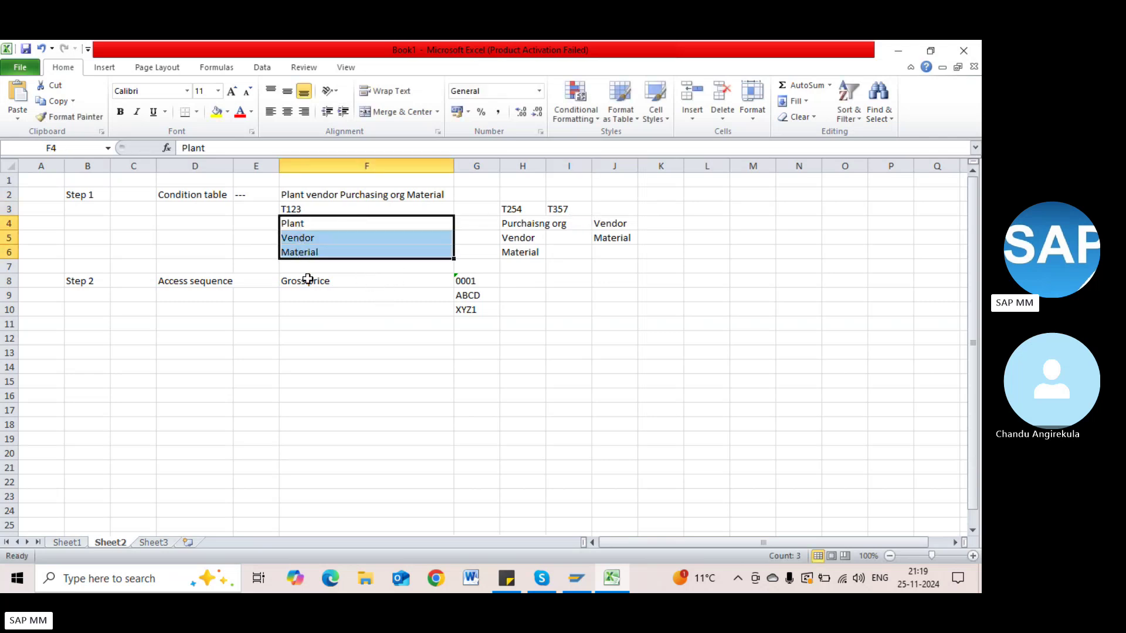
pyautogui.click(306, 282)
pyautogui.click(523, 282)
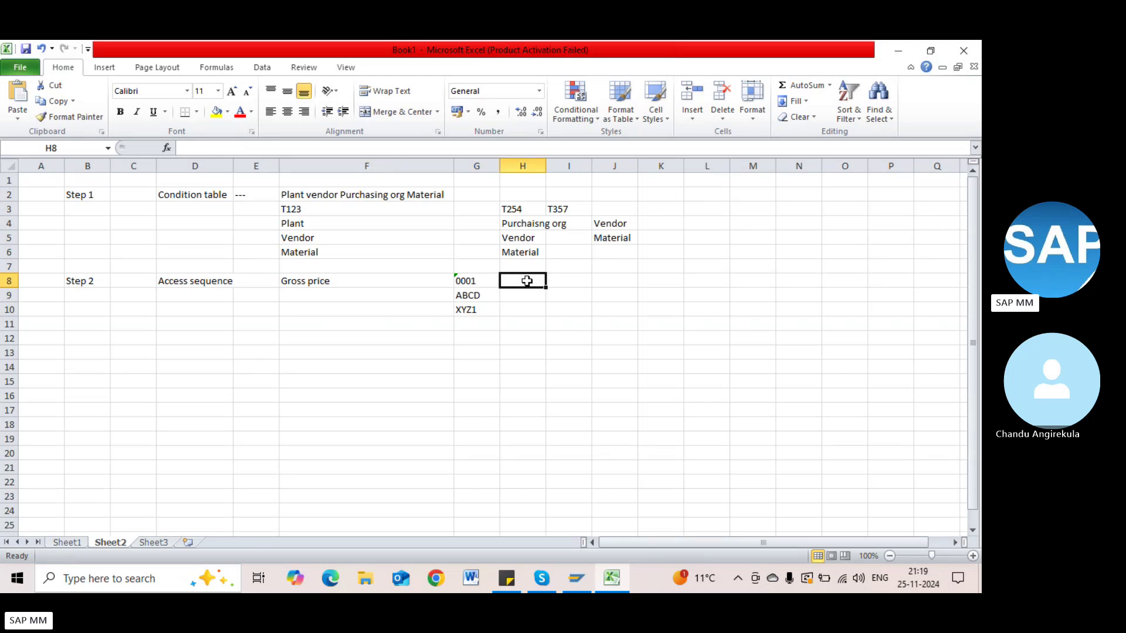
pyautogui.click(358, 280)
pyautogui.click(524, 282)
pyautogui.write('T123')
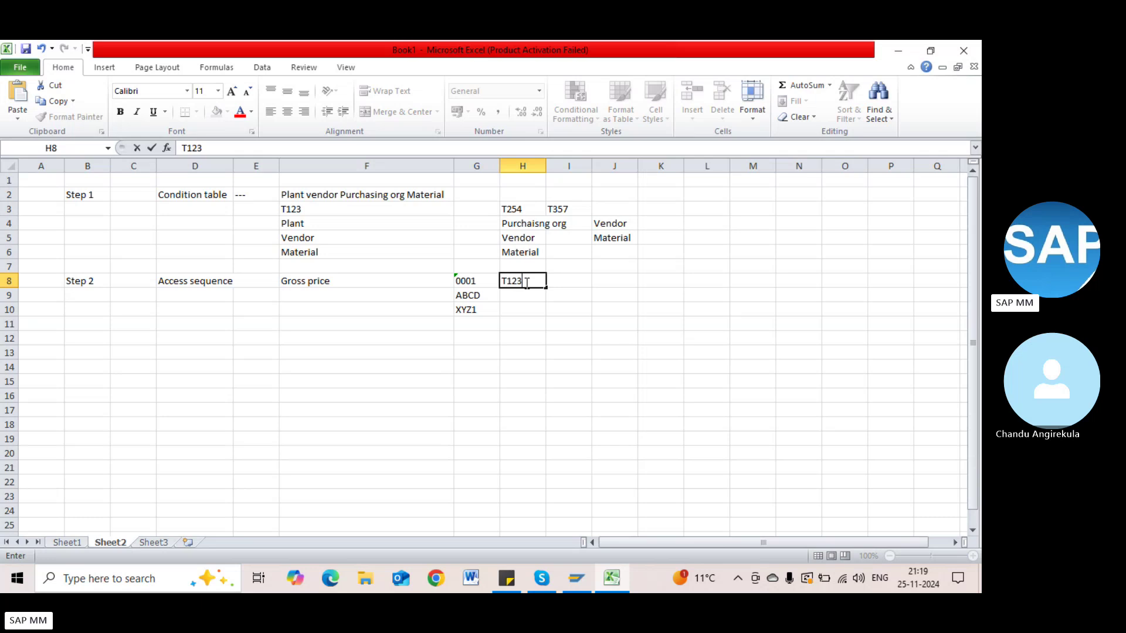
pyautogui.press('Tab')
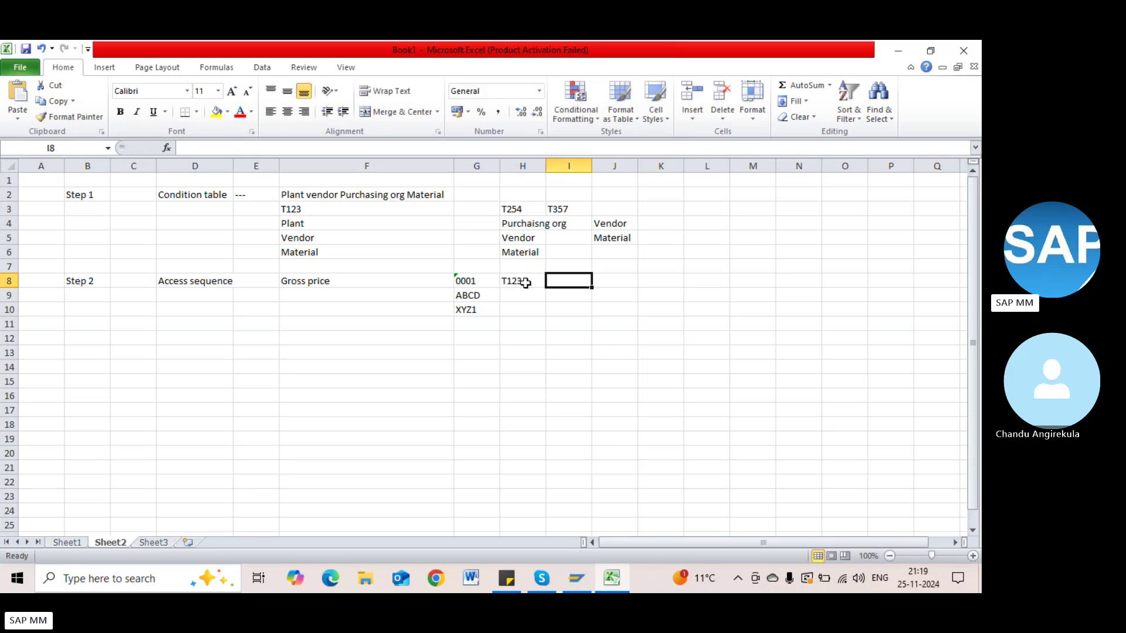
# Step: Enter condition table T254 in I8 as the second table of access sequence 0001
pyautogui.click(518, 209)
pyautogui.click(573, 272)
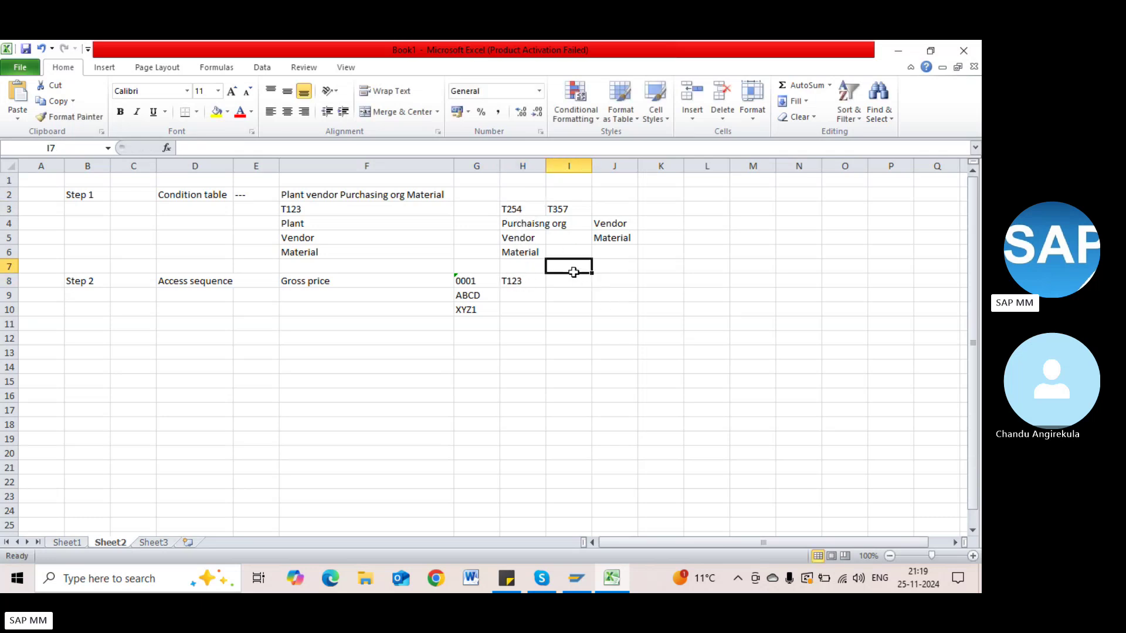
pyautogui.click(575, 281)
pyautogui.write('T')
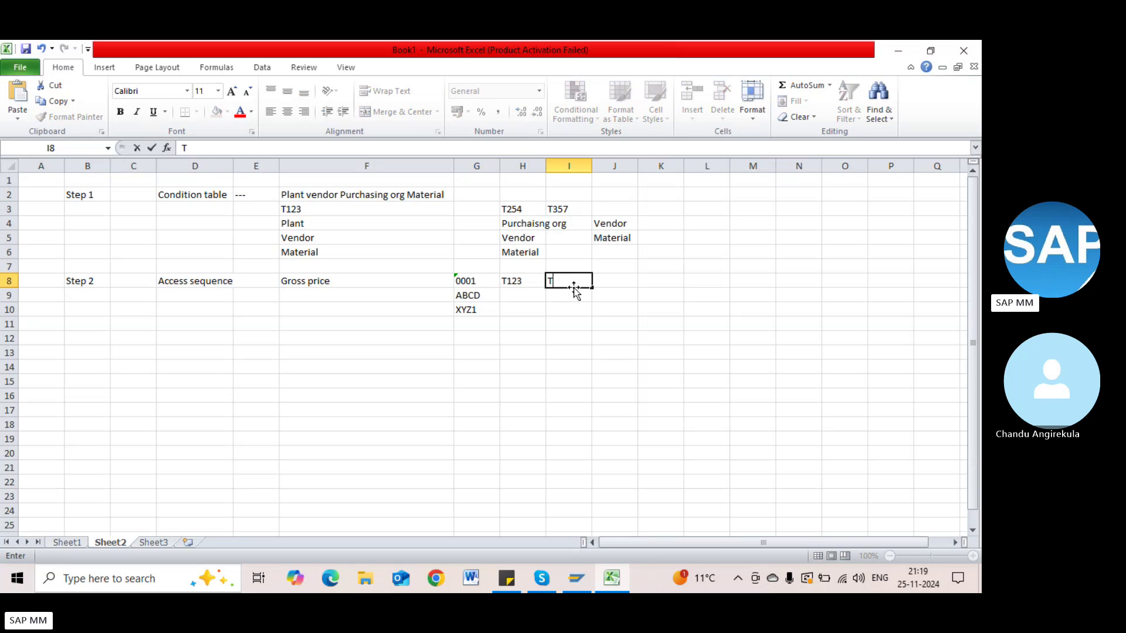
pyautogui.write('254')
pyautogui.press('Tab')
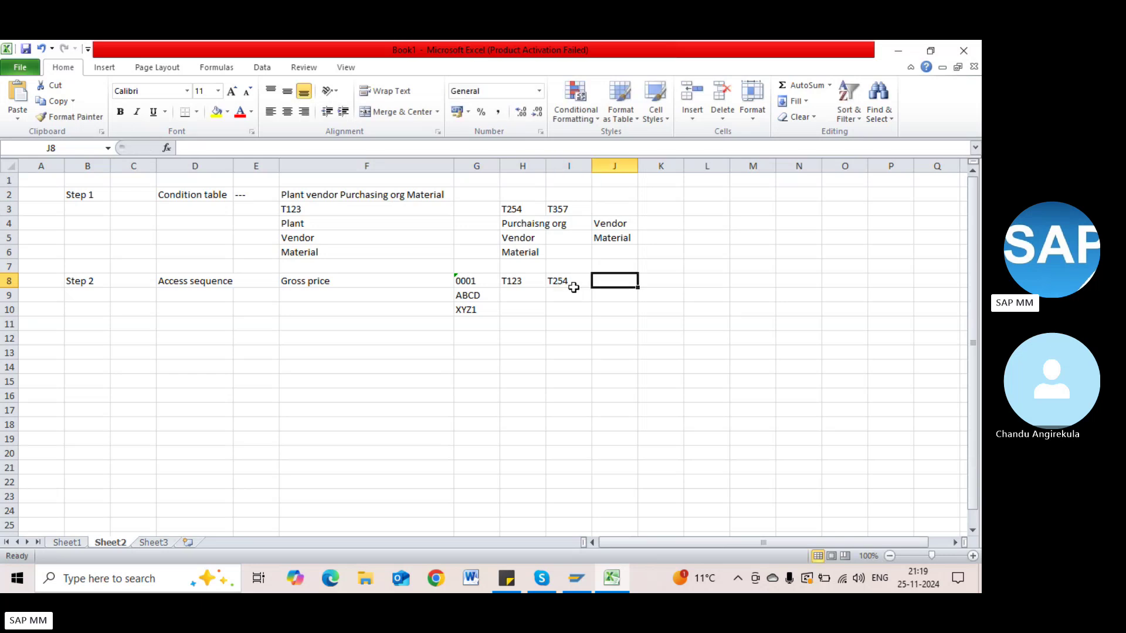
# Step: Review the Gross price row against the field combinations listed under condition tables T123 and T254
pyautogui.click(358, 289)
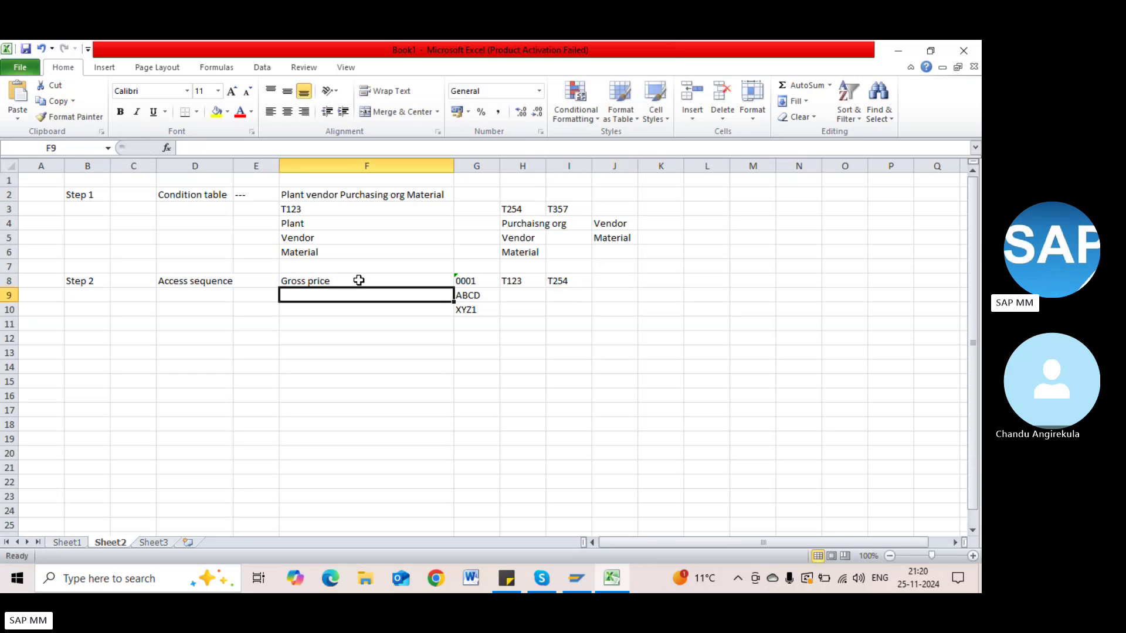
pyautogui.click(359, 281)
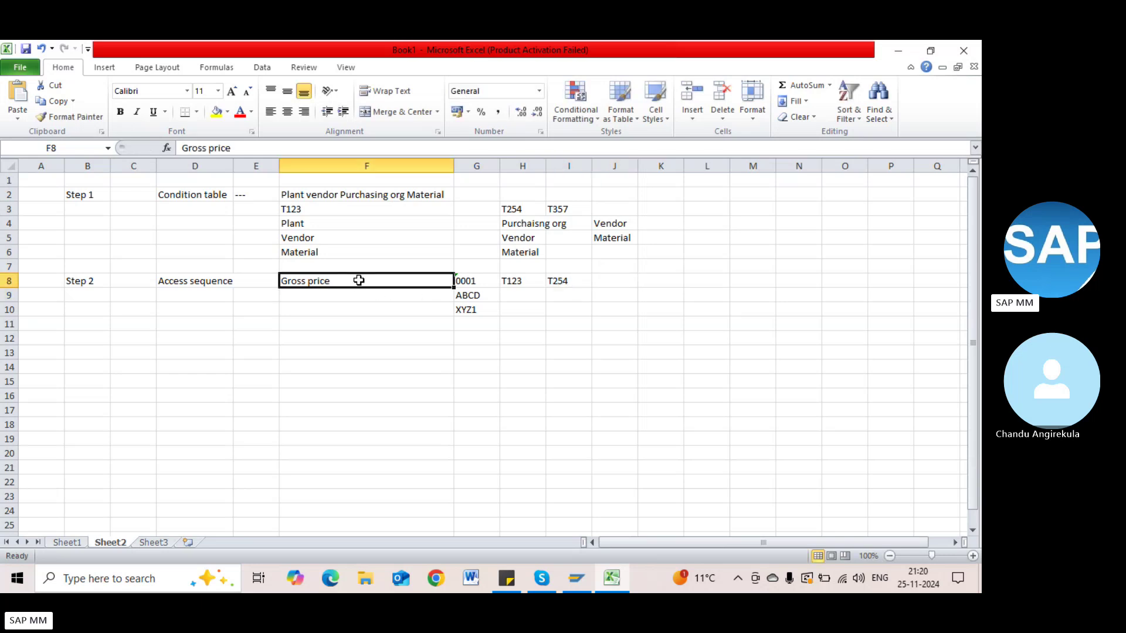
pyautogui.click(504, 280)
pyautogui.moveTo(328, 224); pyautogui.dragTo(335, 249)
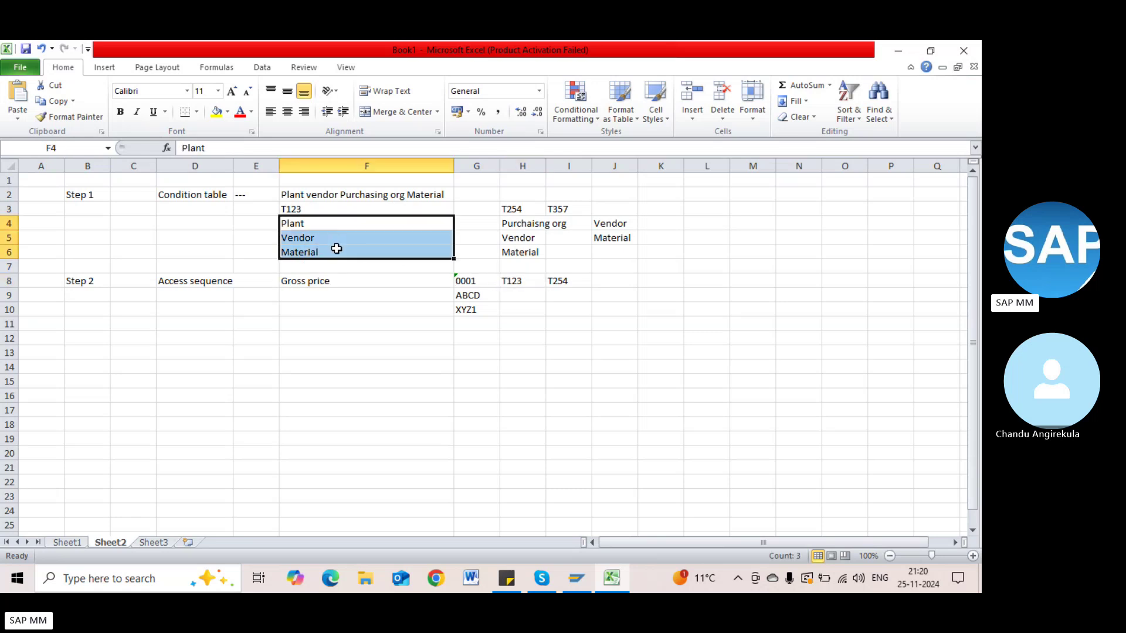
pyautogui.click(512, 223)
pyautogui.moveTo(510, 223); pyautogui.dragTo(510, 252)
pyautogui.click(572, 295)
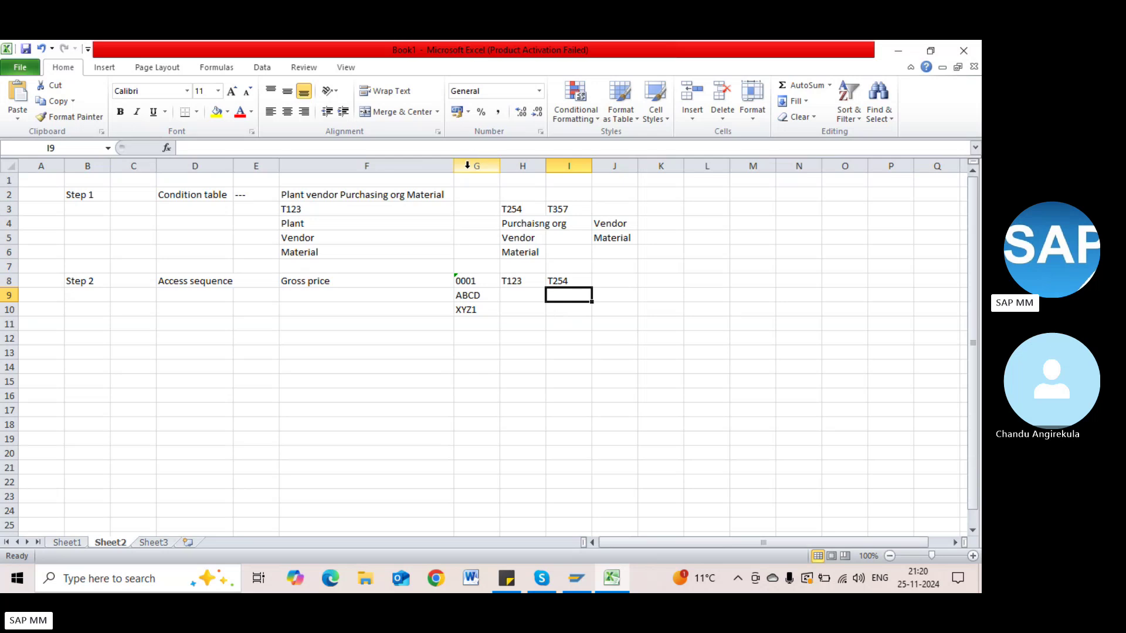
# Step: Narrow column F so the access sequence codes sit closer to the Gross price label
pyautogui.moveTo(453, 166); pyautogui.dragTo(376, 167)
pyautogui.click(457, 310)
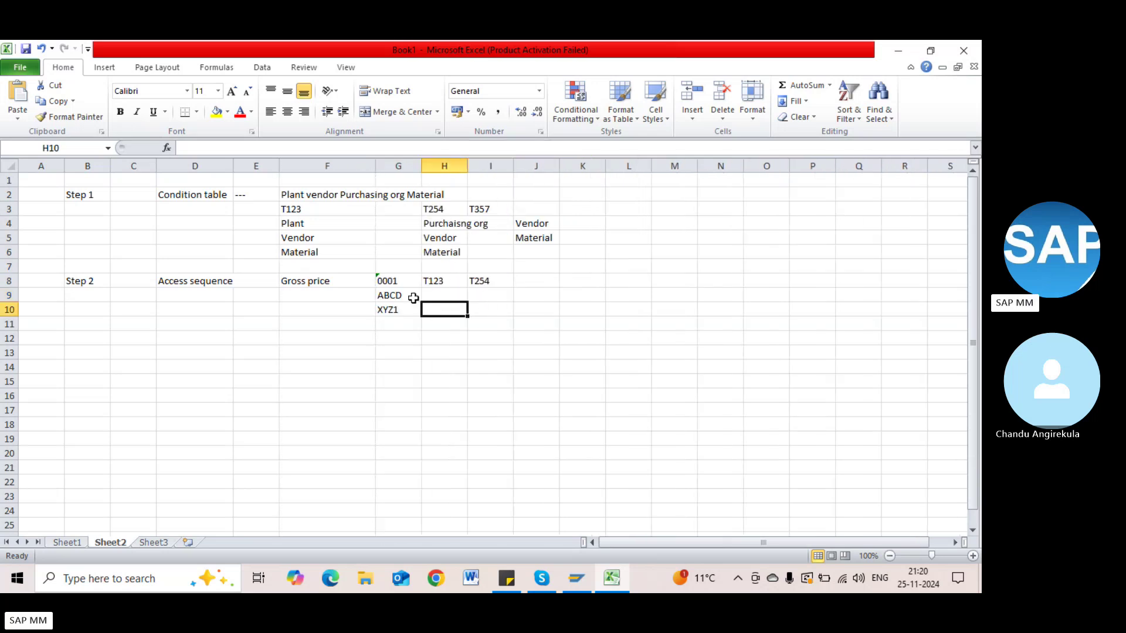
pyautogui.moveTo(384, 280); pyautogui.dragTo(472, 279)
pyautogui.click(458, 312)
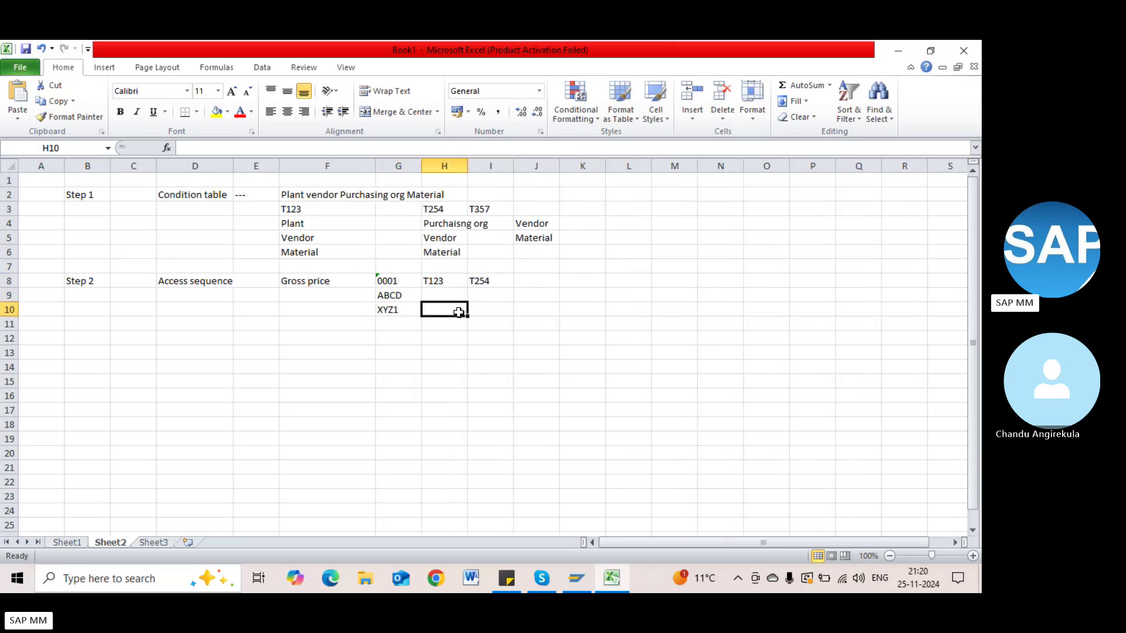
# Step: Enter Freight Cost in F9 as the label for access sequence ABCD
pyautogui.click(399, 297)
pyautogui.click(326, 298)
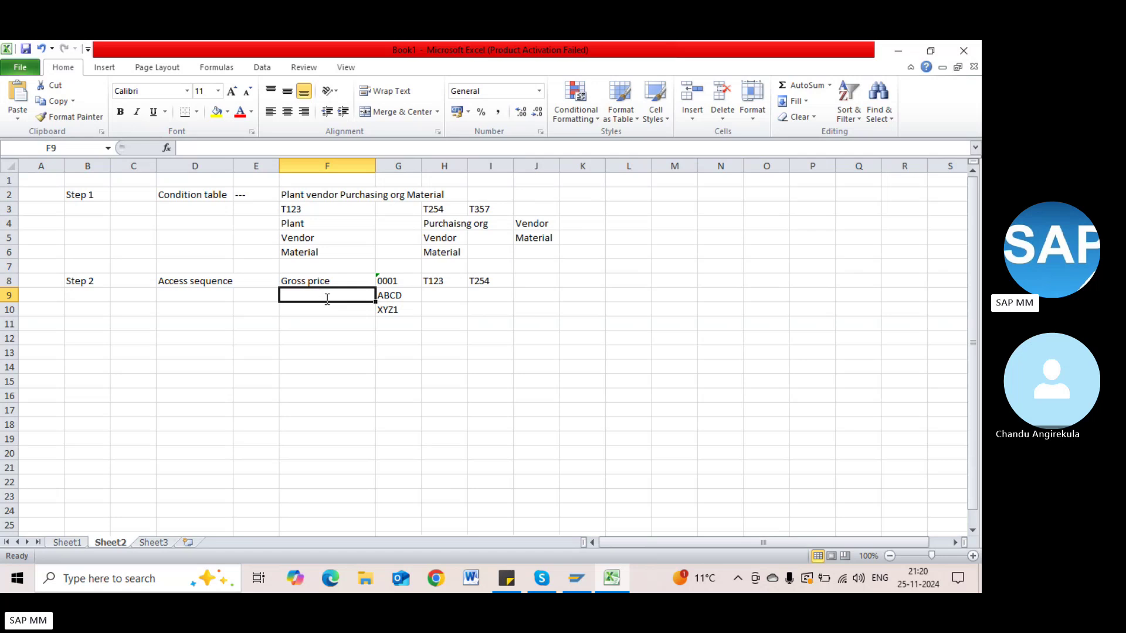
pyautogui.write('Freight')
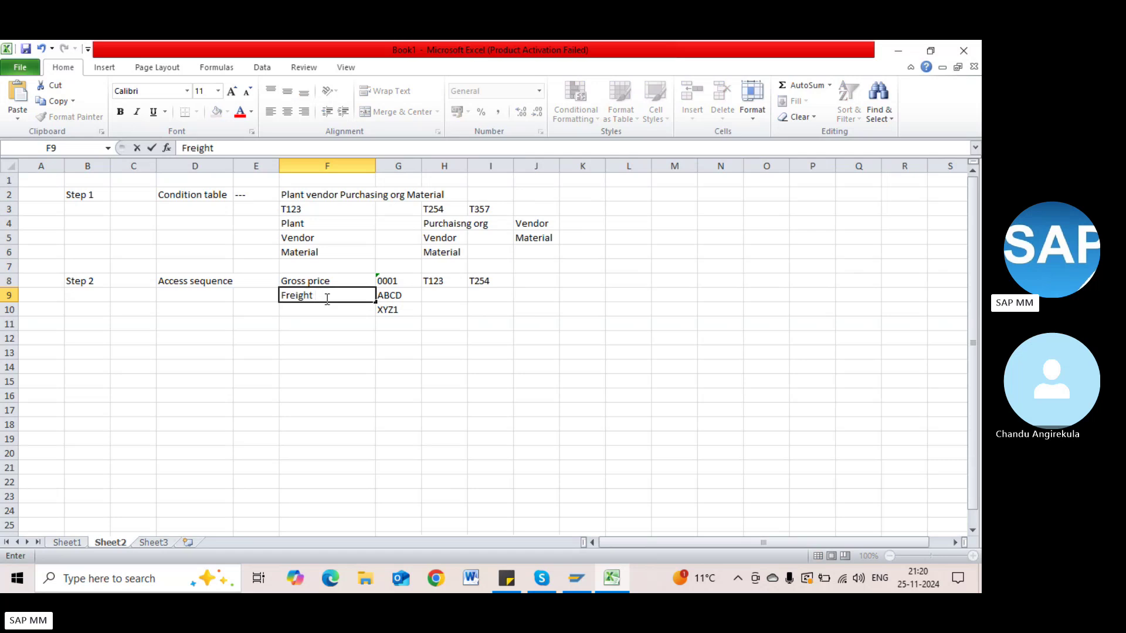
pyautogui.write(' Cost')
pyautogui.press('Tab')
pyautogui.press('Tab')
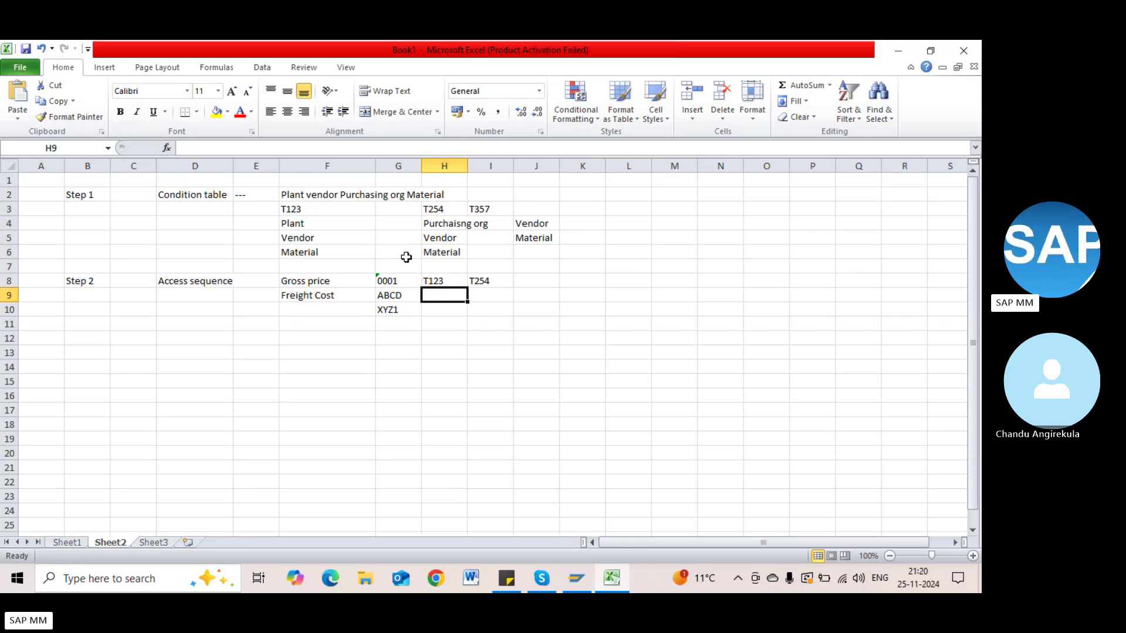
# Step: Enter condition table T357 in H9 for the Freight Cost access sequence
pyautogui.moveTo(520, 224); pyautogui.dragTo(523, 237)
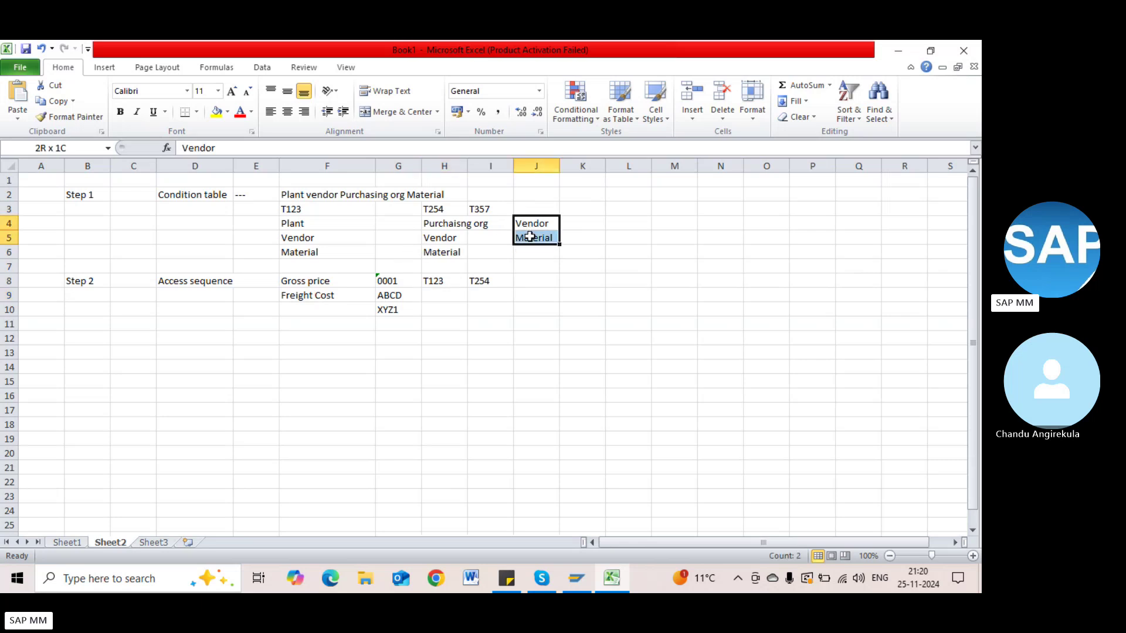
pyautogui.click(429, 300)
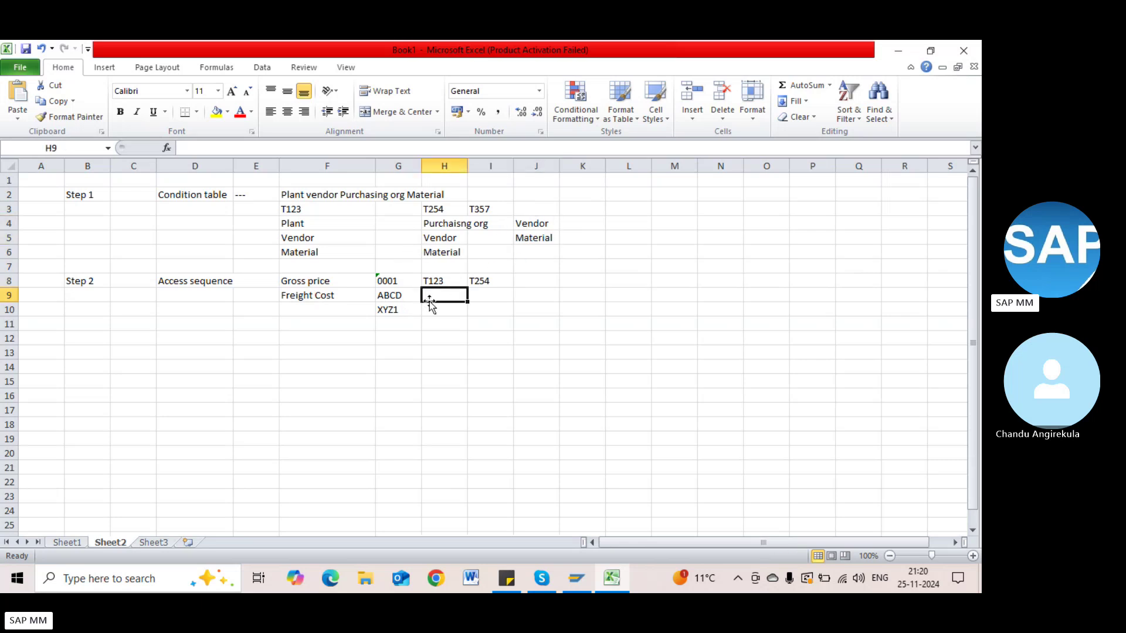
pyautogui.write('T357')
pyautogui.press('Tab')
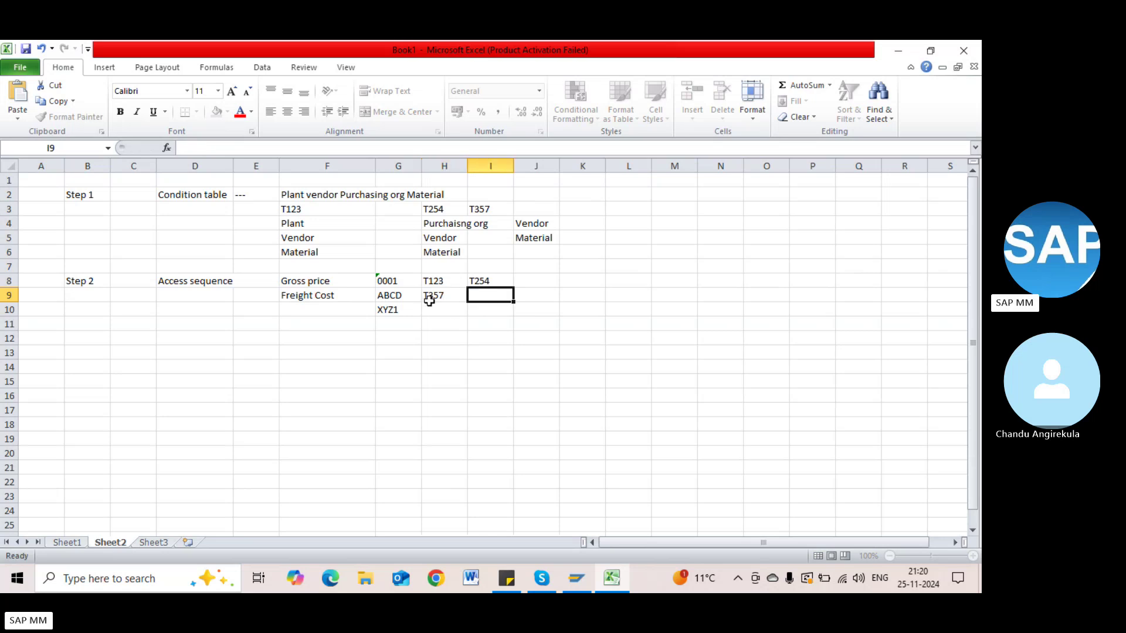
pyautogui.click(451, 323)
# Step: Fit column H to its contents and move the T357 heading from I3 to J3, above Vendor and Material
pyautogui.doubleClick(467, 166)
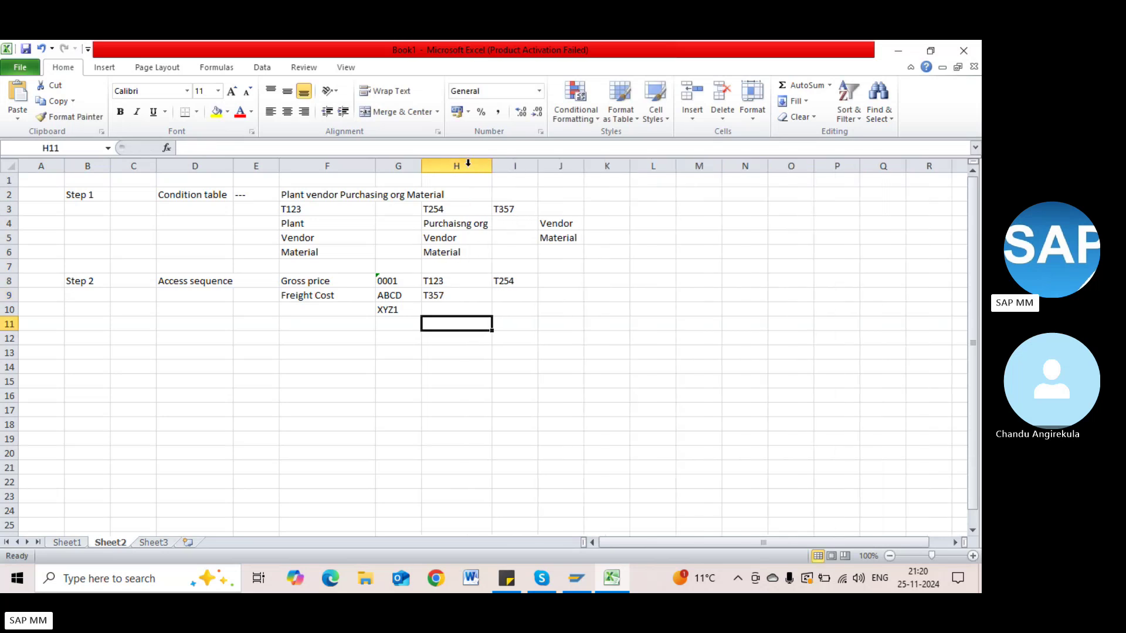
pyautogui.click(539, 224)
pyautogui.click(518, 208)
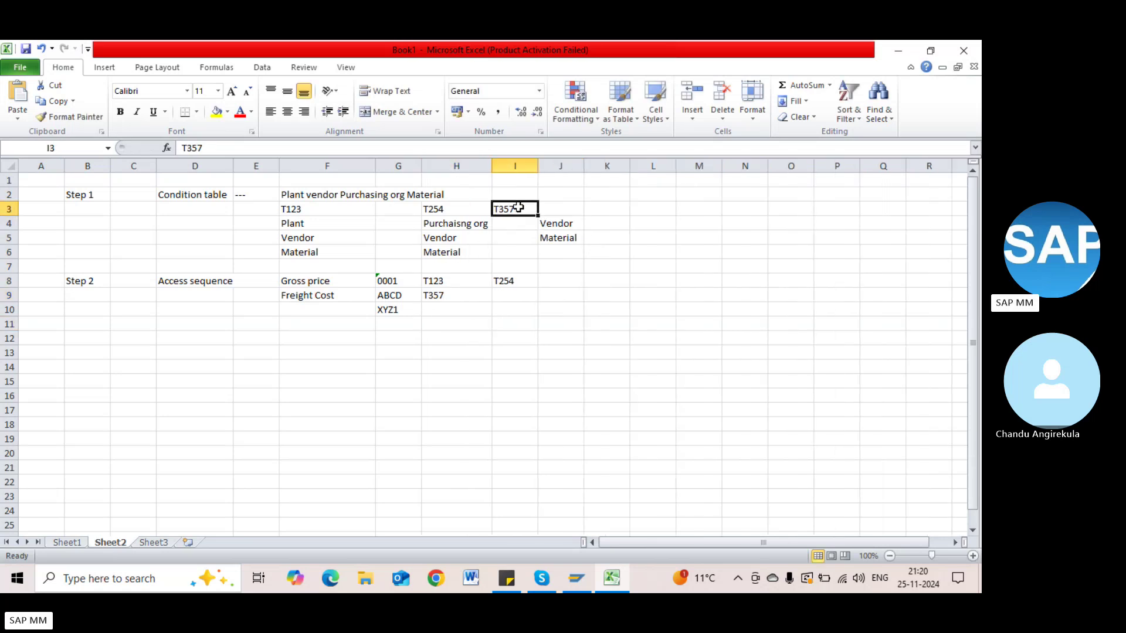
pyautogui.moveTo(518, 207); pyautogui.dragTo(562, 238)
pyautogui.click(562, 222)
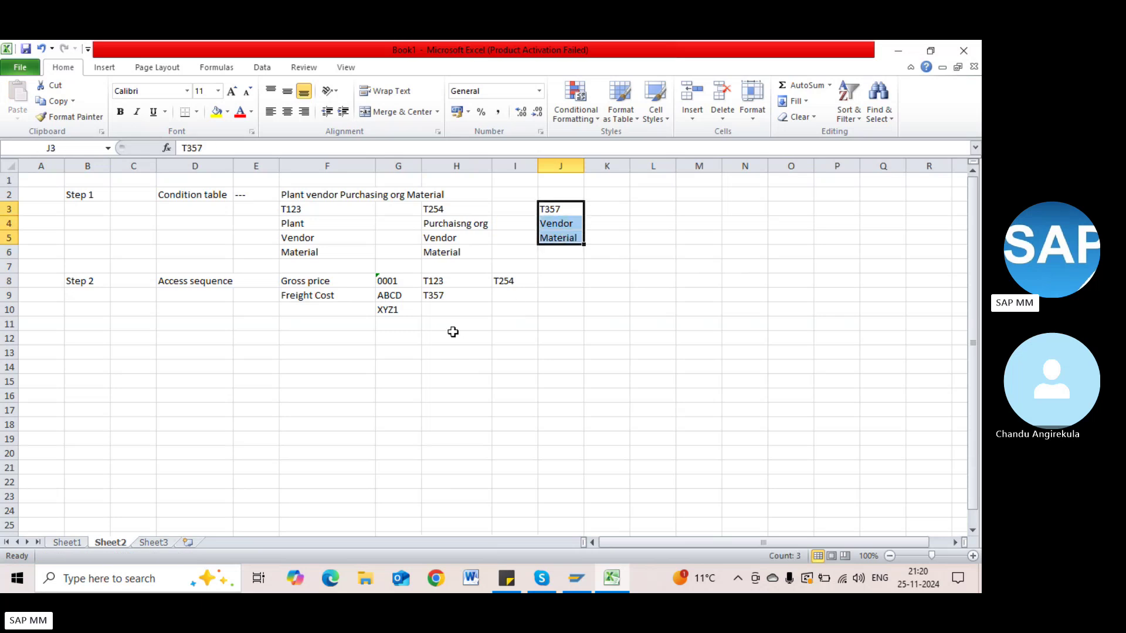
# Step: Review how Freight Cost links to condition table T357 and its Vendor and Material combination
pyautogui.click(437, 300)
pyautogui.click(327, 300)
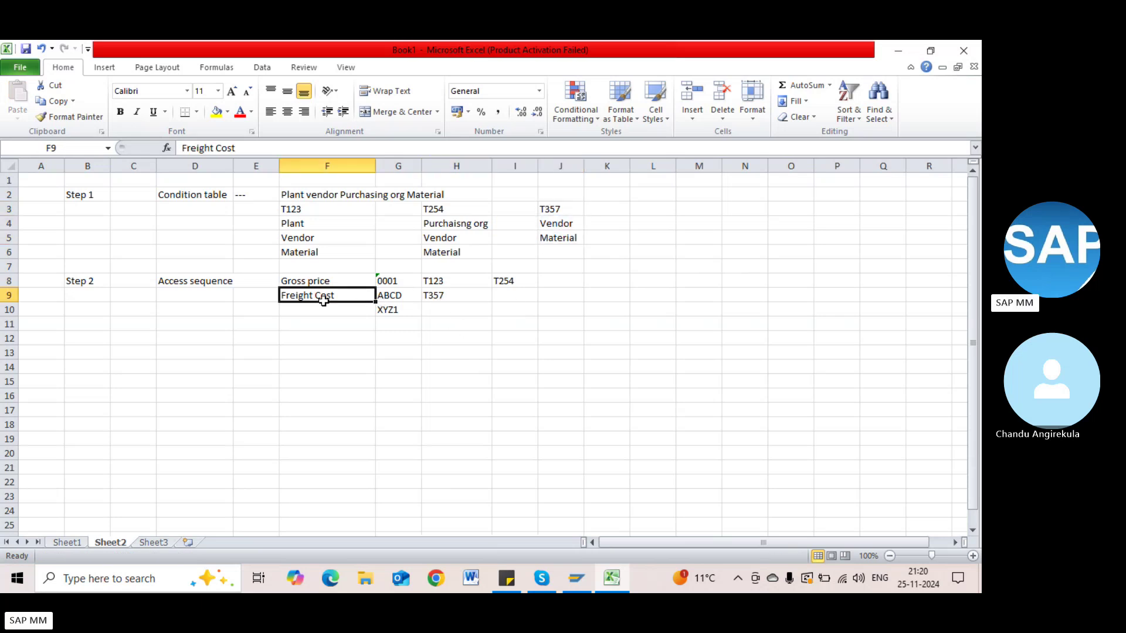
pyautogui.click(443, 294)
pyautogui.click(347, 297)
pyautogui.click(446, 295)
pyautogui.click(324, 299)
pyautogui.click(429, 293)
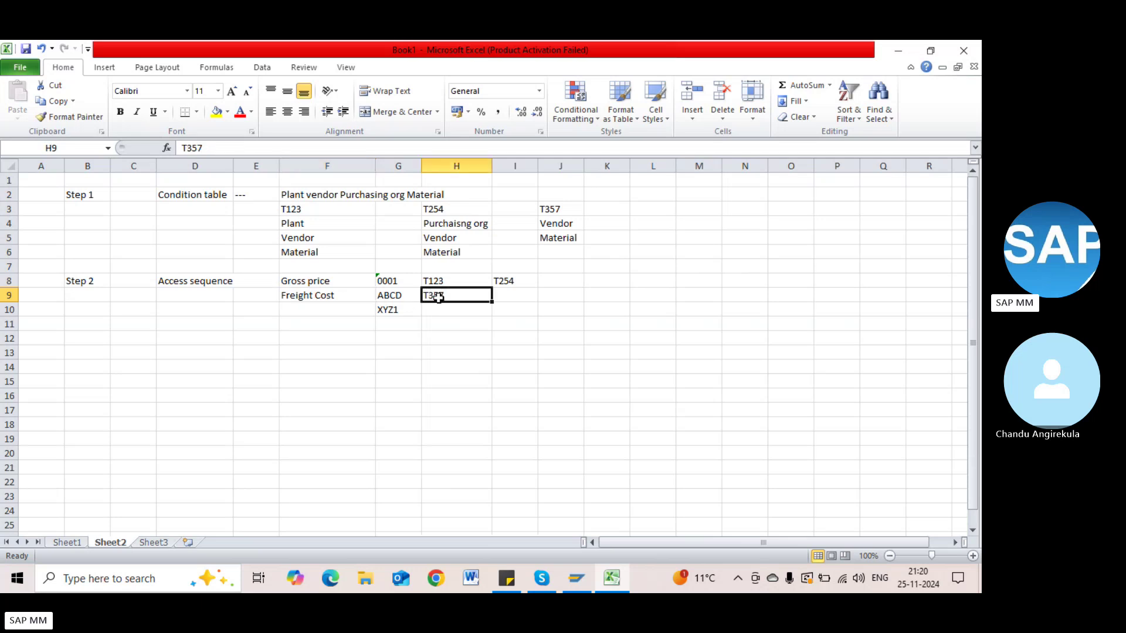
pyautogui.moveTo(549, 224); pyautogui.dragTo(555, 240)
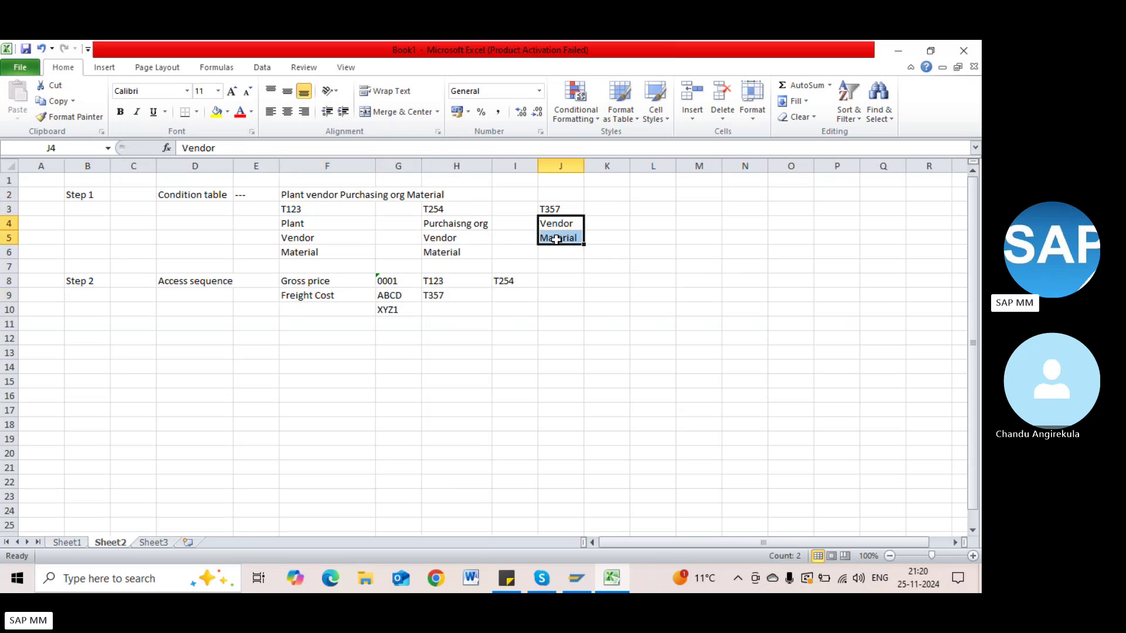
# Step: Enter Tax in F10 as the label for access sequence XYZ1
pyautogui.click(340, 312)
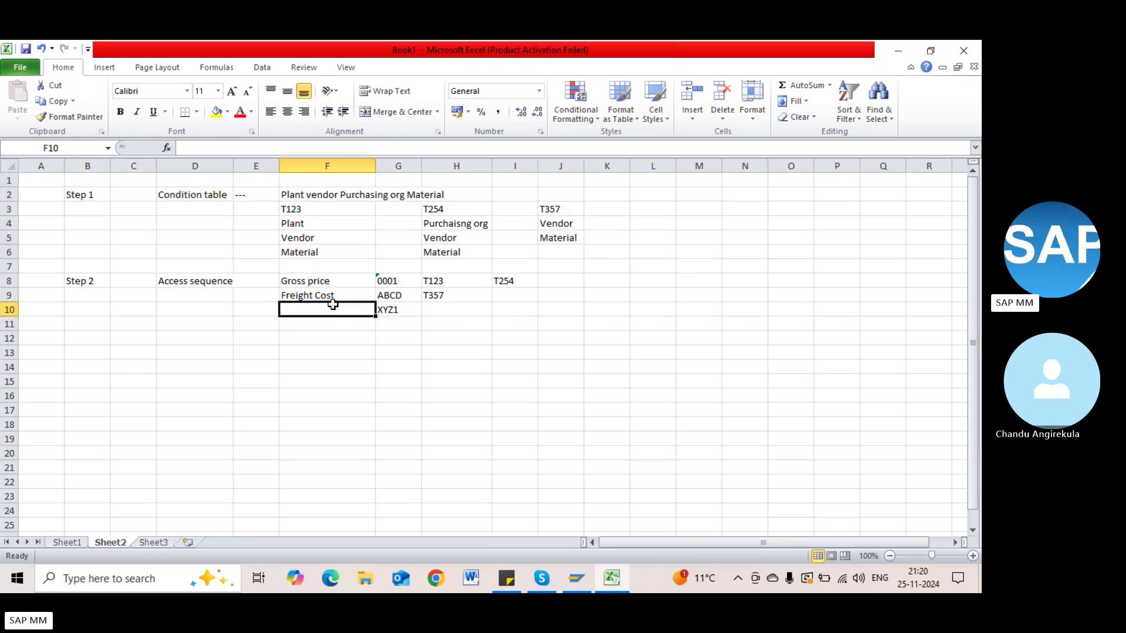
pyautogui.write('G')
pyautogui.press('BackSpace')
pyautogui.press('BackSpace')
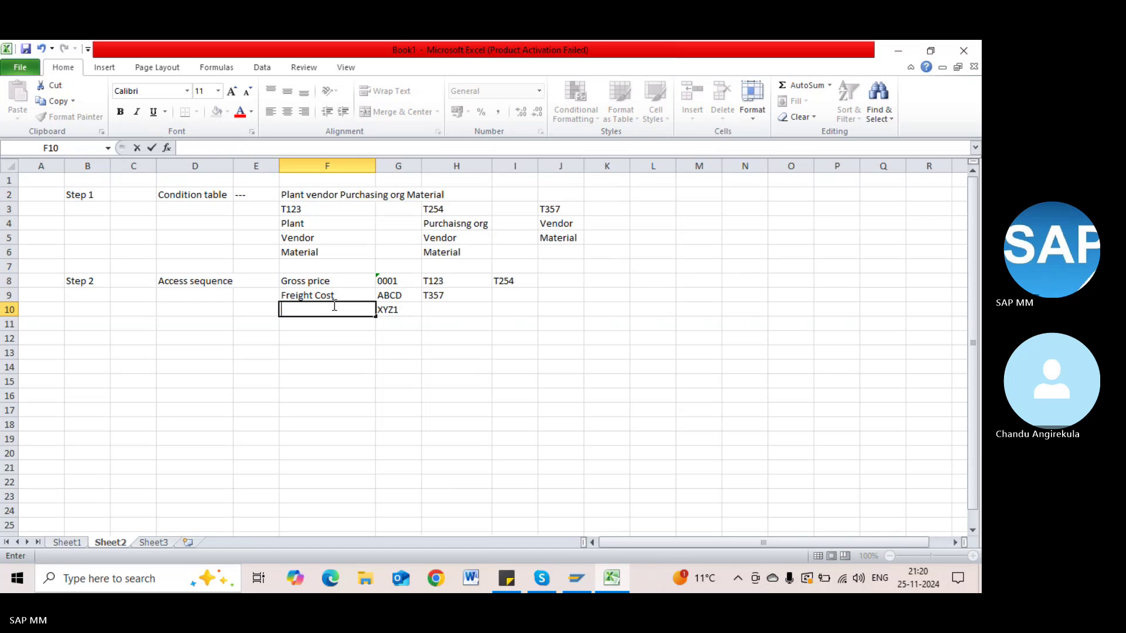
pyautogui.write('Tax')
pyautogui.press('Tab')
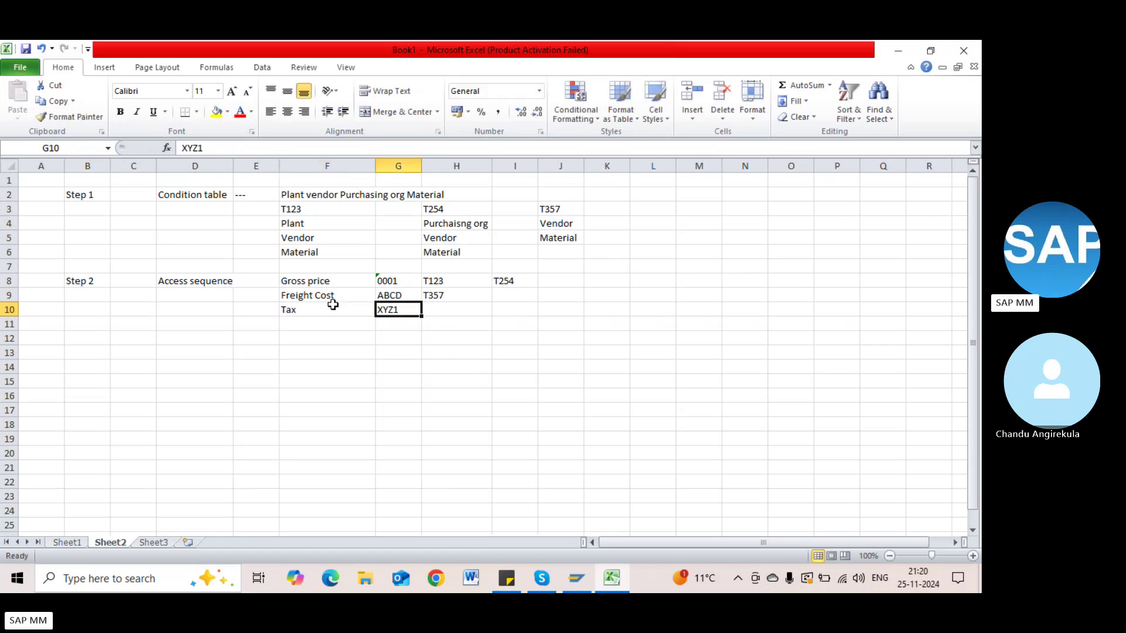
# Step: Add a fourth condition table heading, T999, in L3
pyautogui.click(653, 197)
pyautogui.click(652, 208)
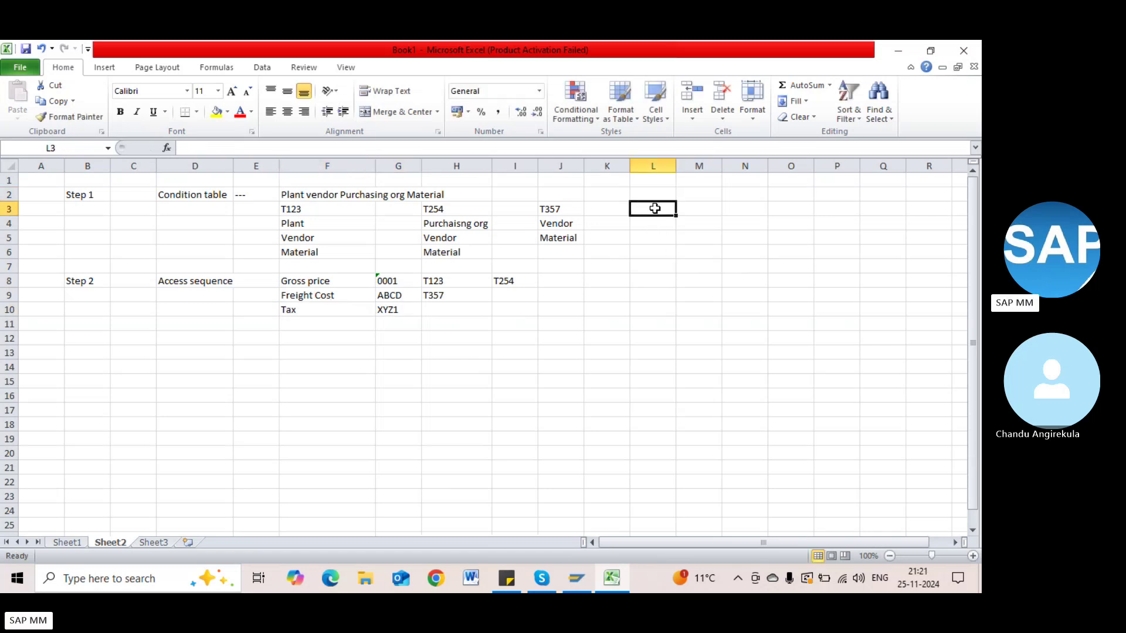
pyautogui.write('T')
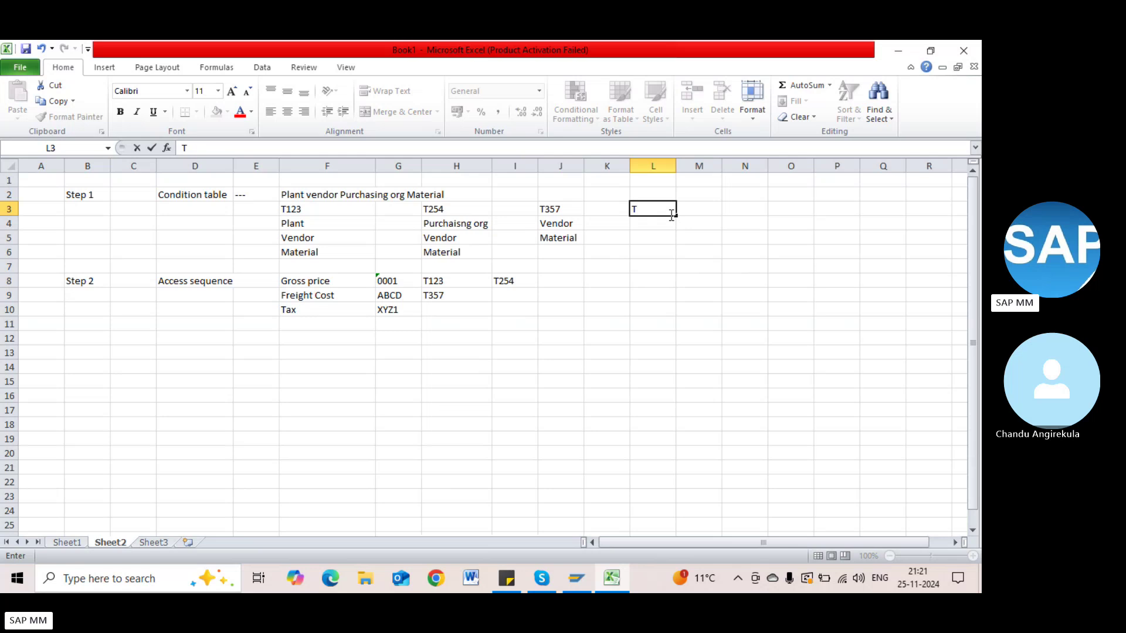
pyautogui.write('999')
pyautogui.press('Tab')
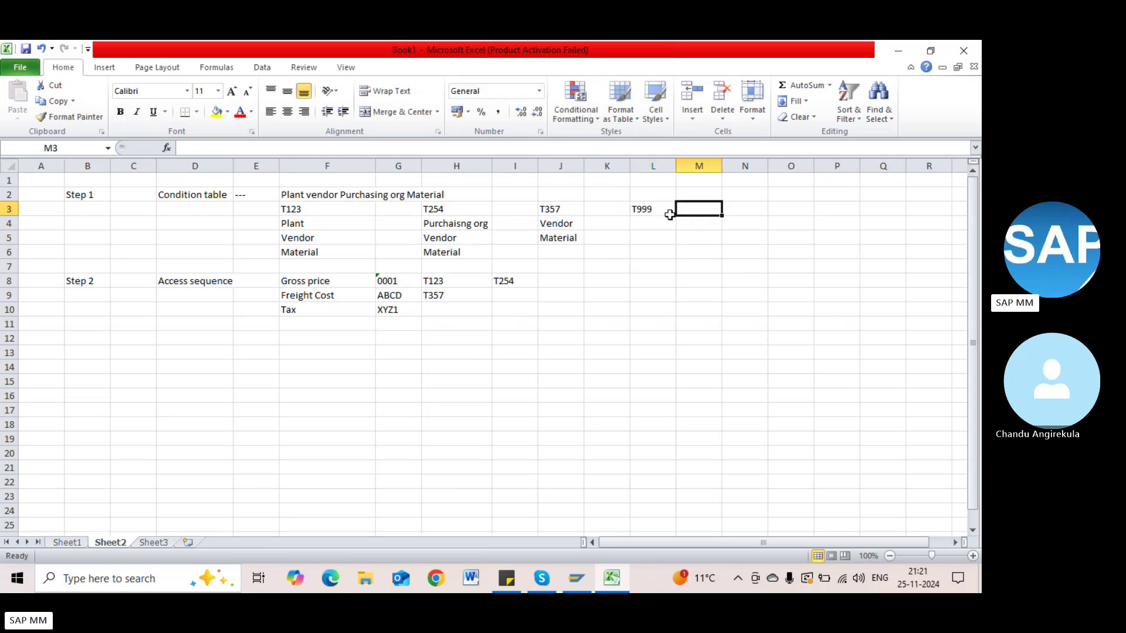
# Step: List IN, Region and Material in L5 to L7 as the key fields of condition table T999
pyautogui.click(668, 237)
pyautogui.write('IN')
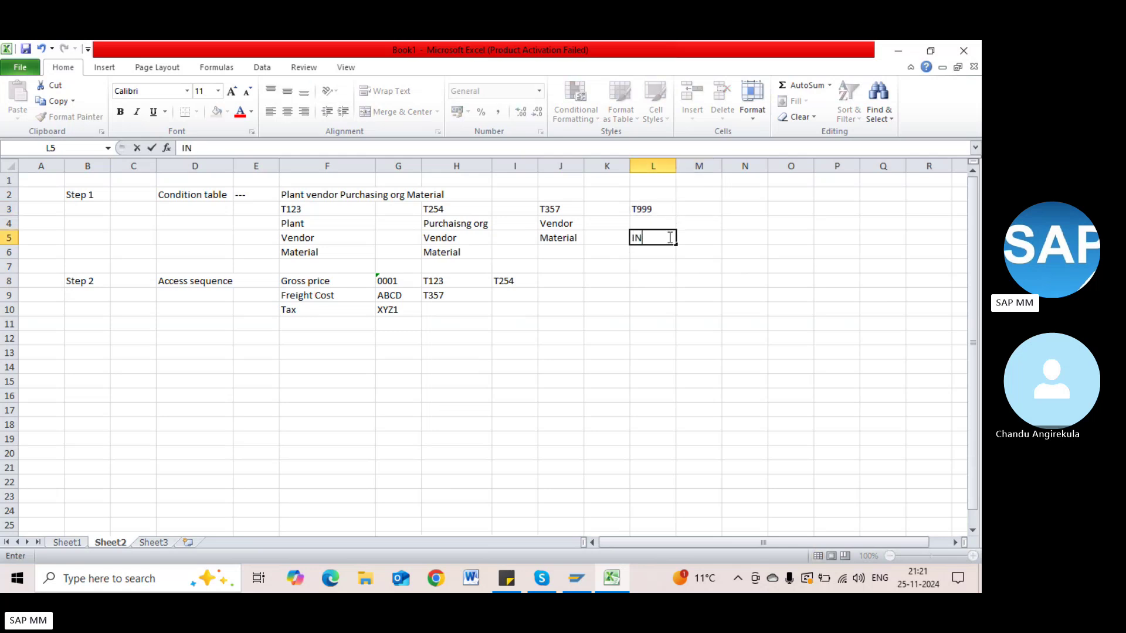
pyautogui.press('Return')
pyautogui.write('Reg')
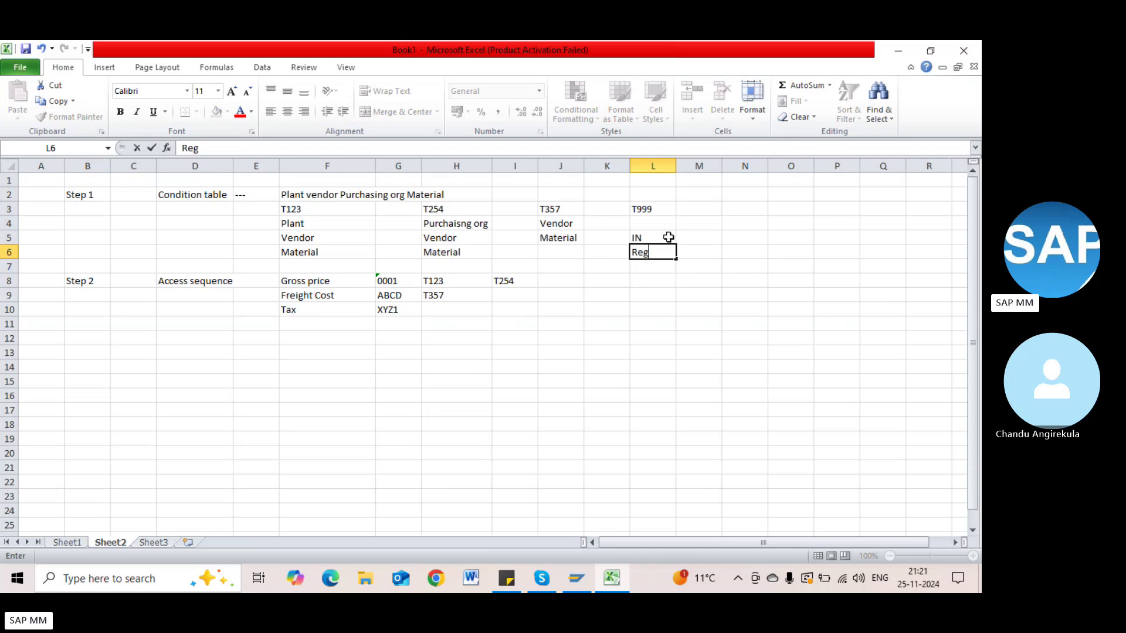
pyautogui.write('ion')
pyautogui.press('Return')
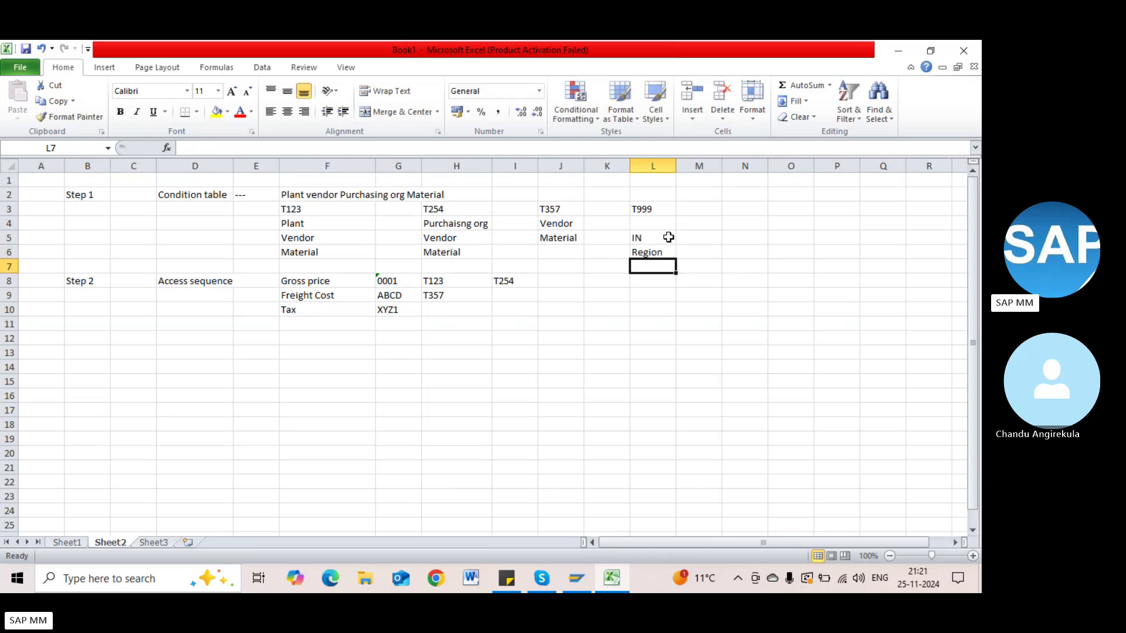
pyautogui.write('Materi')
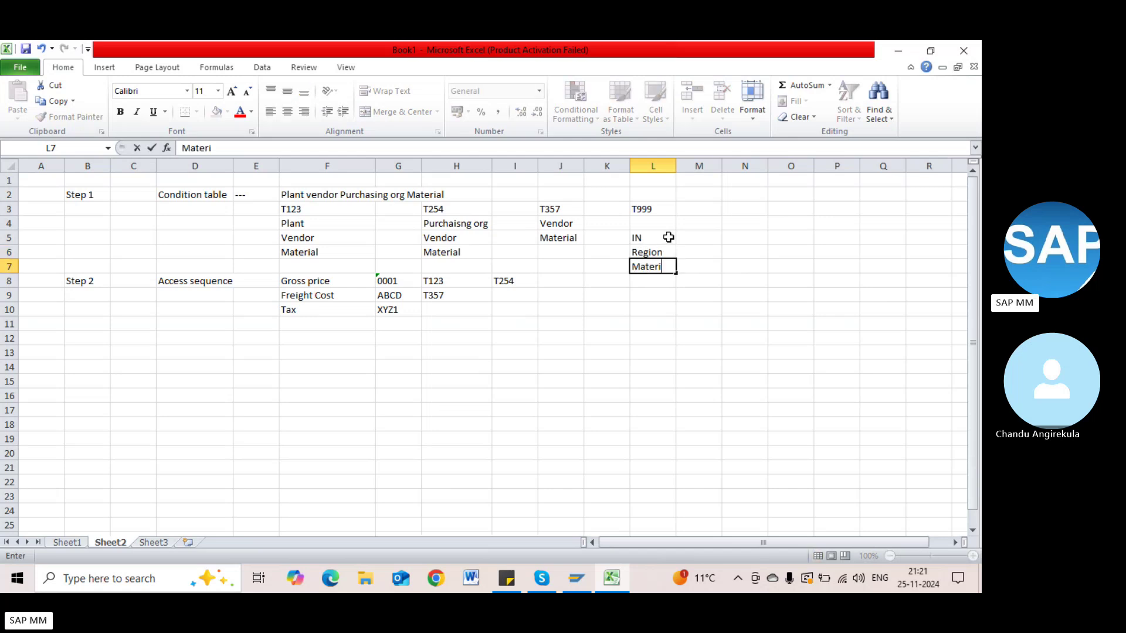
pyautogui.write('al')
pyautogui.click(669, 236)
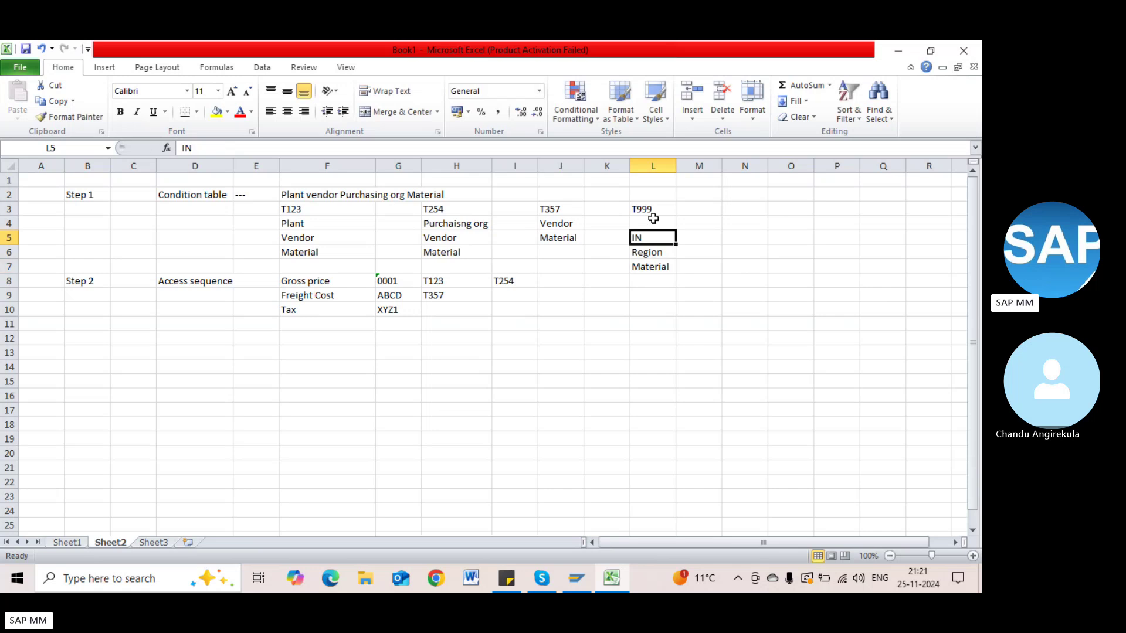
pyautogui.moveTo(652, 245); pyautogui.dragTo(649, 271)
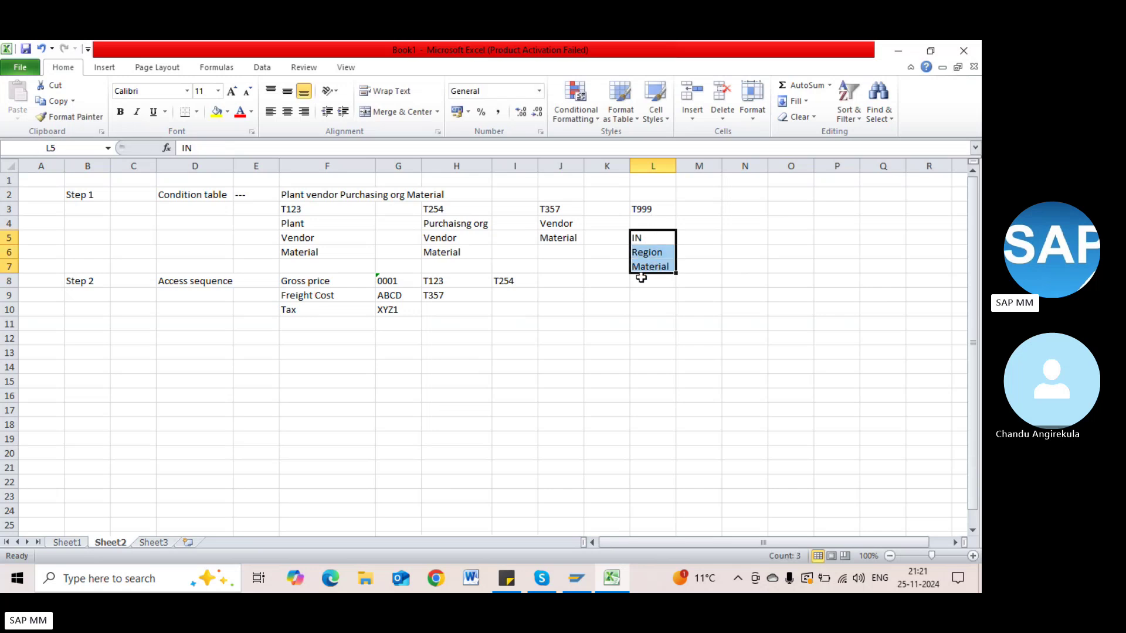
# Step: Assign condition table T999 to the Tax access sequence XYZ1 in H10
pyautogui.click(634, 210)
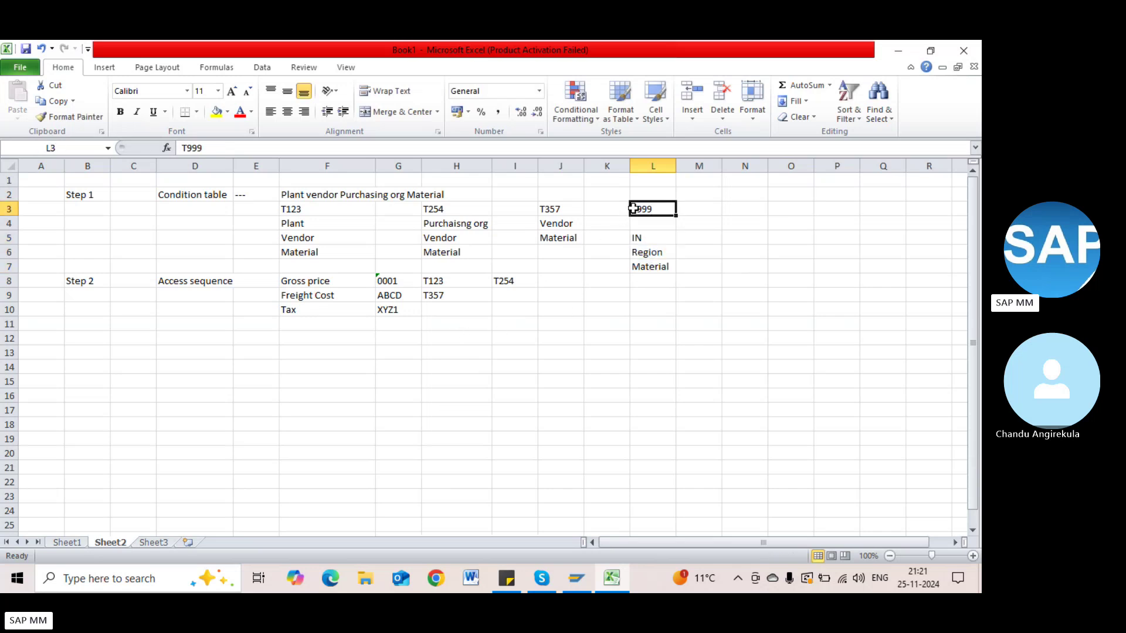
pyautogui.click(453, 310)
pyautogui.write('T999')
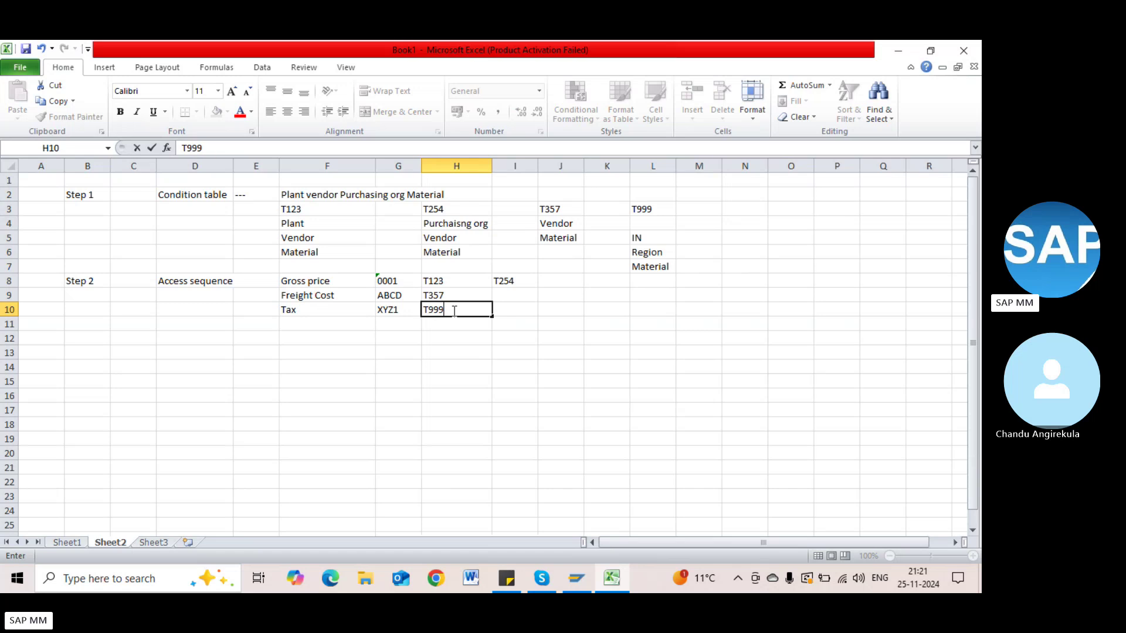
pyautogui.press('Tab')
# Step: Review how Tax and access sequence XYZ1 link to condition table T999 and its key fields
pyautogui.doubleClick(310, 308)
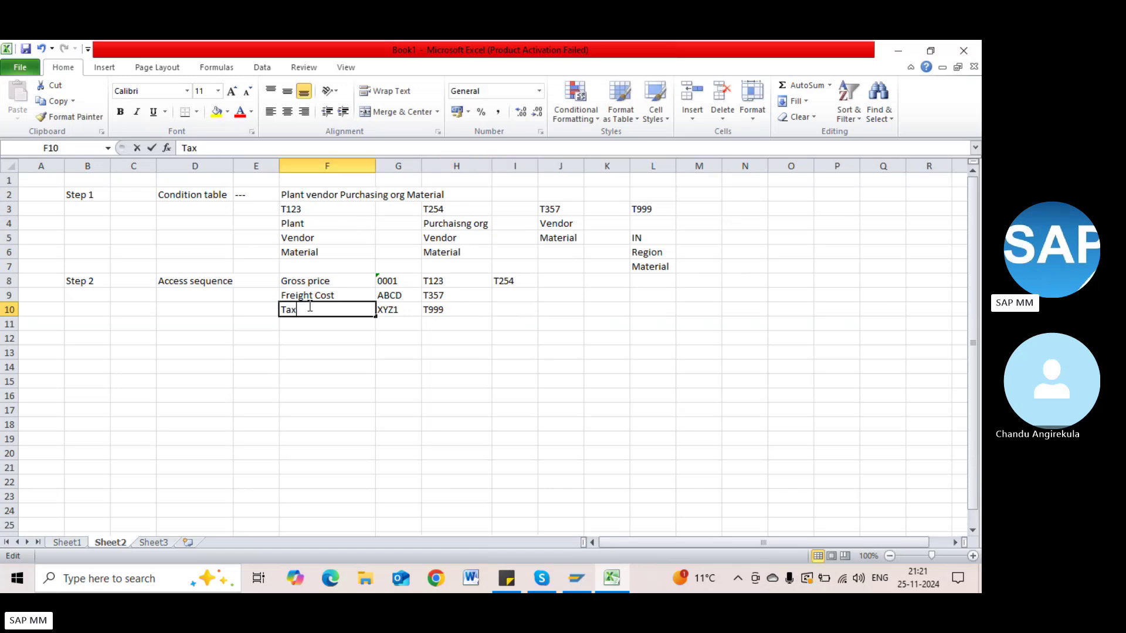
pyautogui.press('Return')
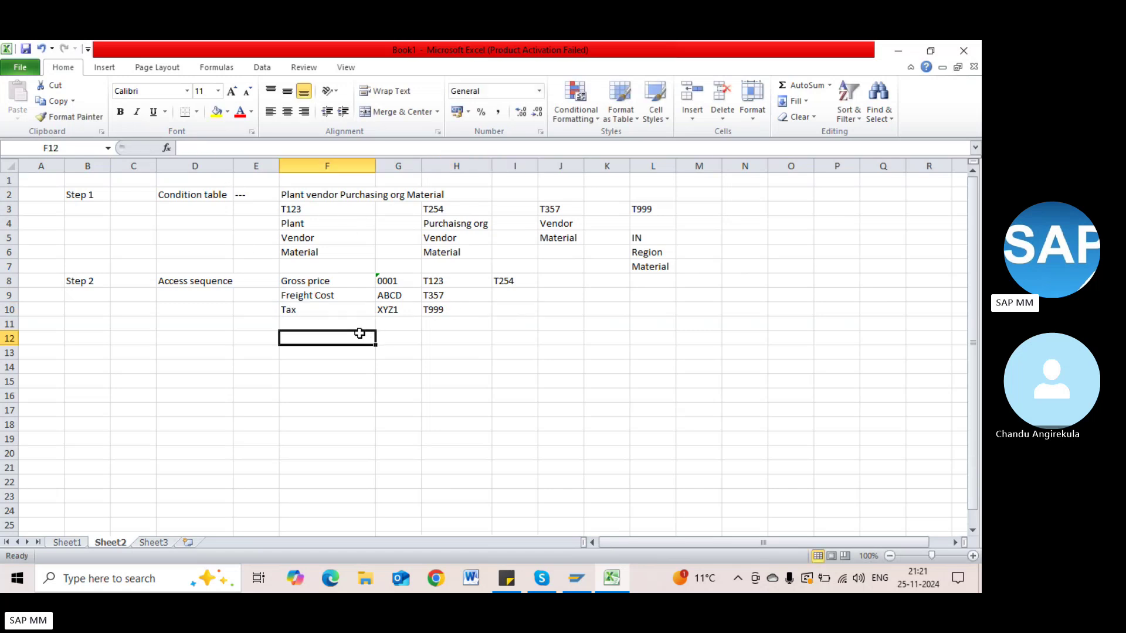
pyautogui.click(402, 309)
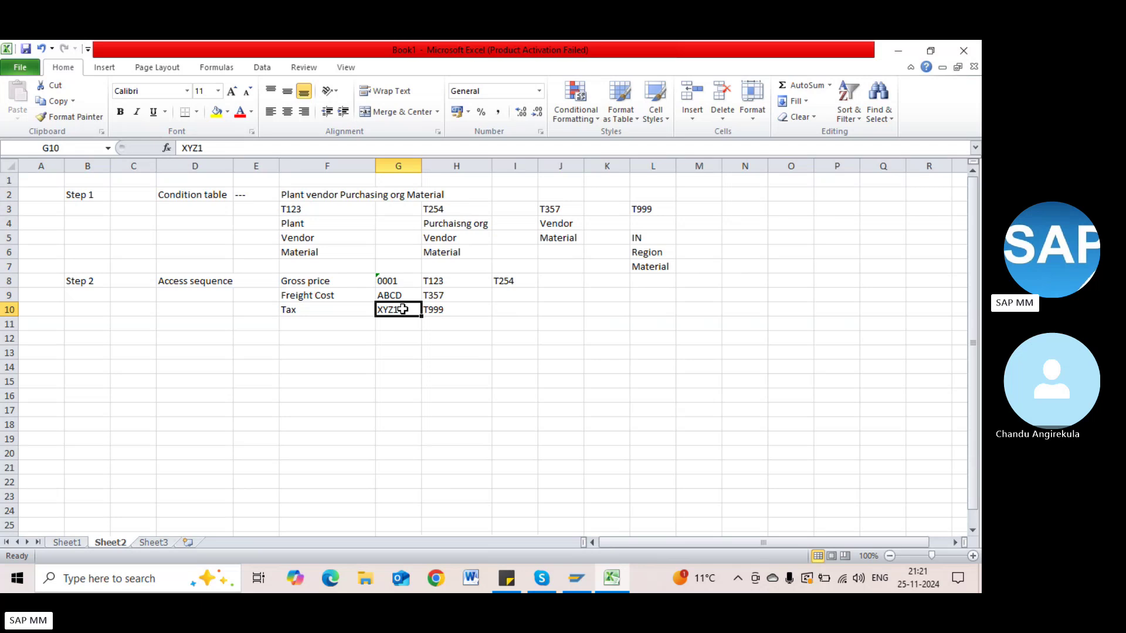
pyautogui.click(442, 311)
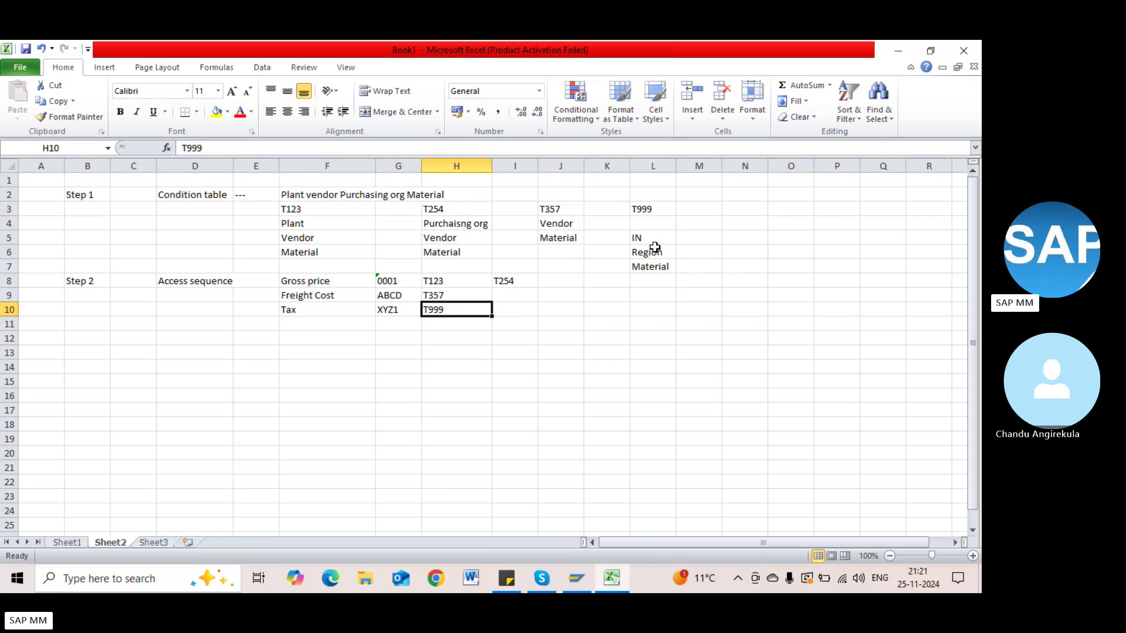
pyautogui.moveTo(645, 238); pyautogui.dragTo(666, 266)
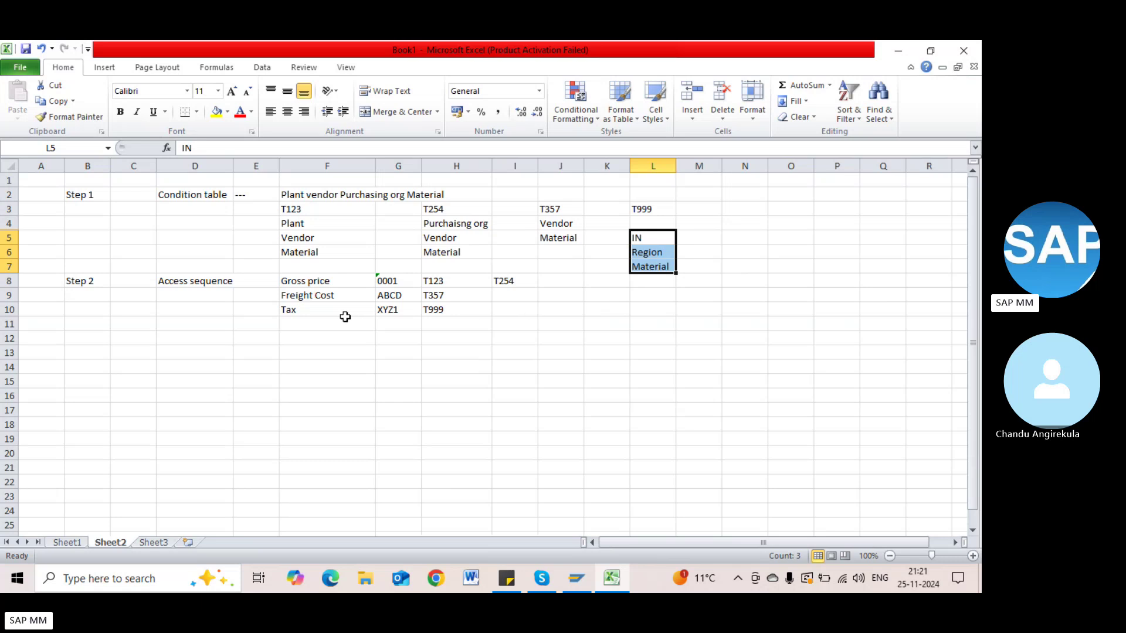
pyautogui.click(305, 314)
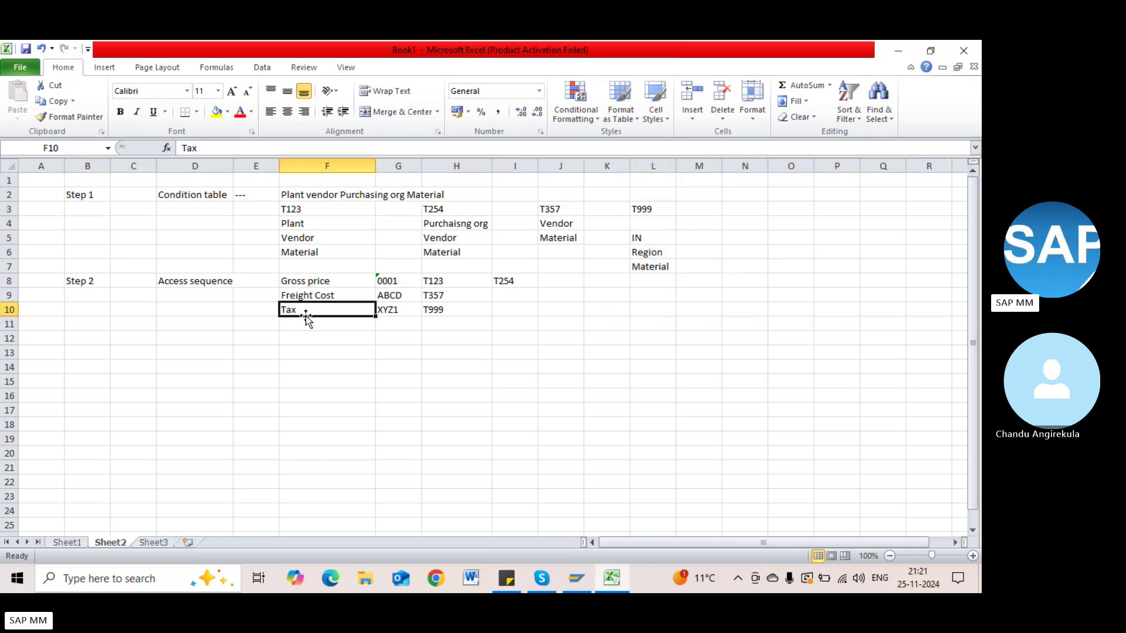
pyautogui.click(640, 242)
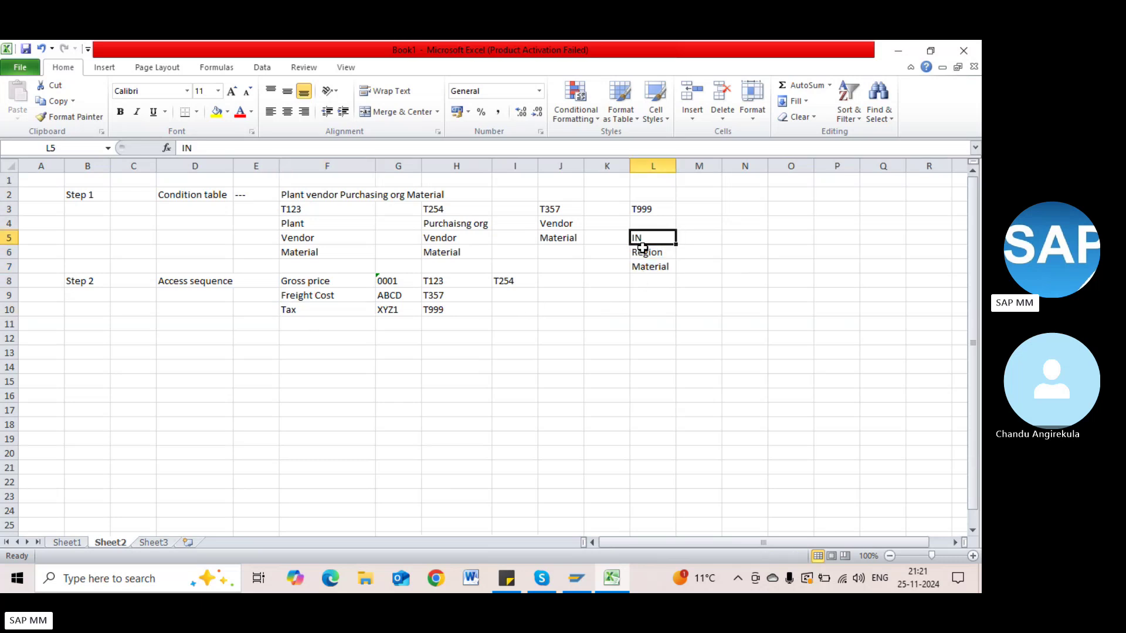
pyautogui.click(646, 253)
# Step: Replace the first key field of T999 in L5 with Country
pyautogui.click(642, 235)
pyautogui.write('Co')
pyautogui.write('untry')
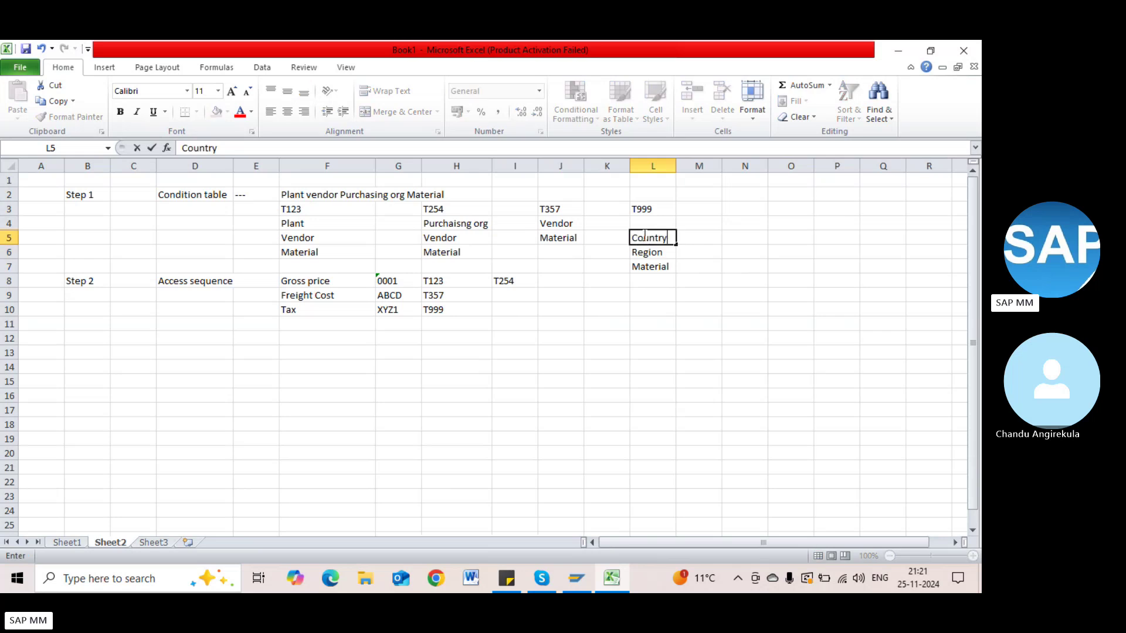
pyautogui.press('Tab')
pyautogui.click(643, 235)
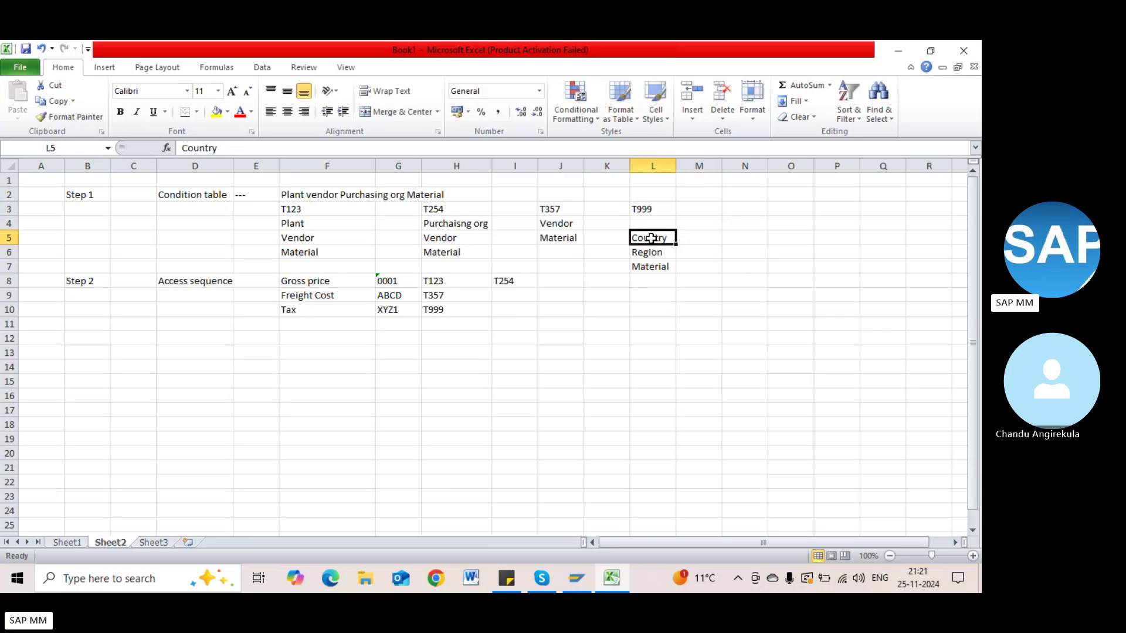
pyautogui.click(656, 280)
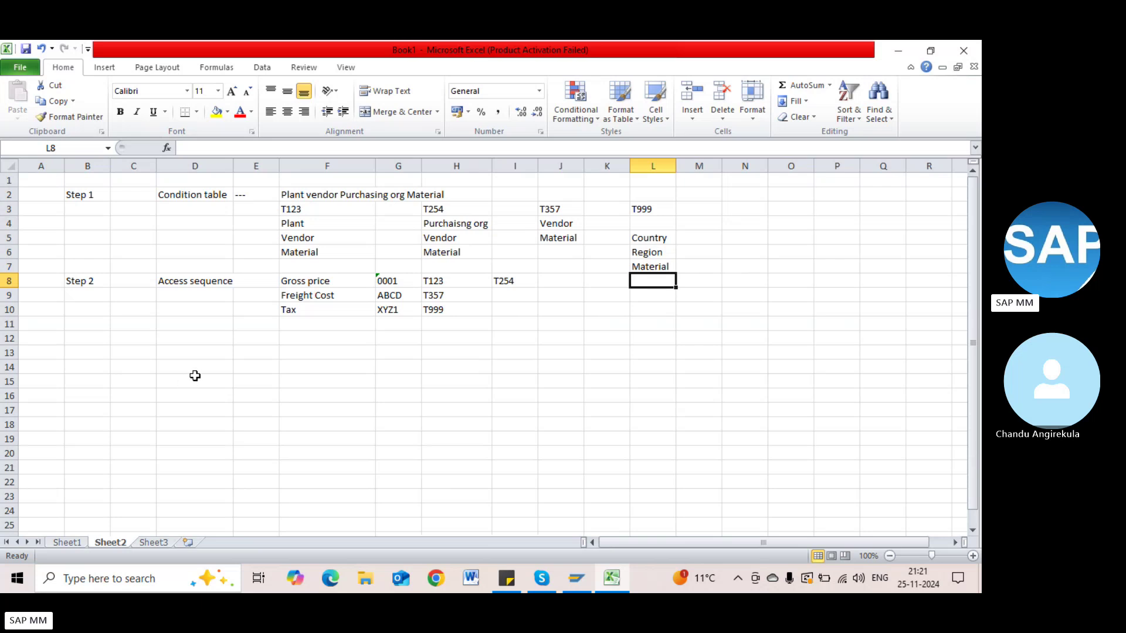
# Step: Start a tax example below the access sequences with Tax in F15 and AP in G15
pyautogui.click(289, 311)
pyautogui.click(343, 384)
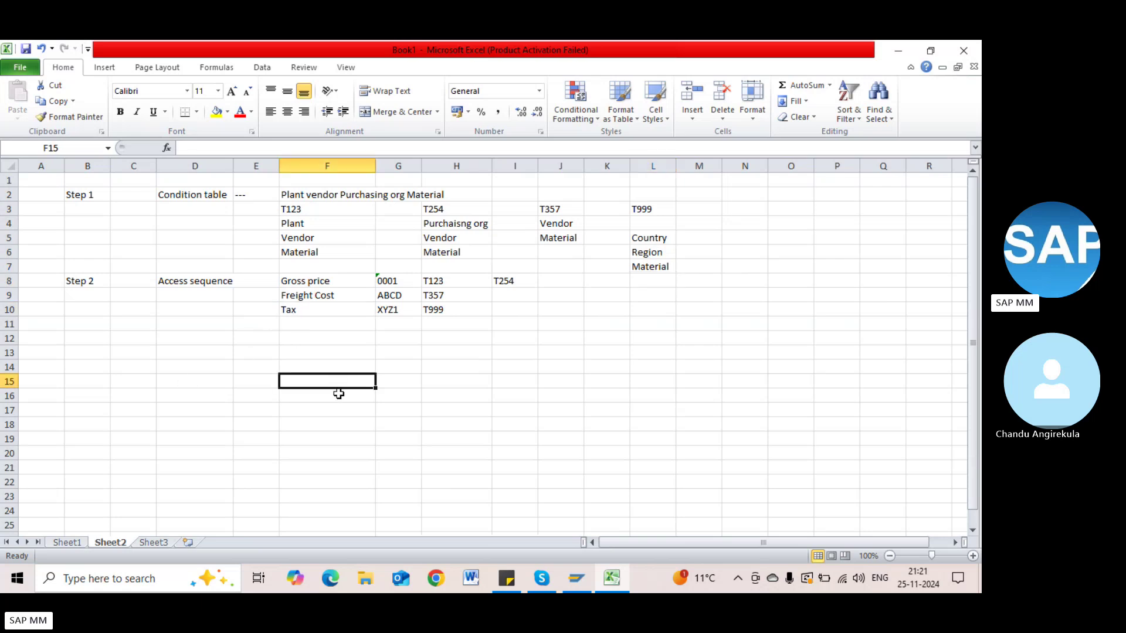
pyautogui.write('Tax')
pyautogui.press('Tab')
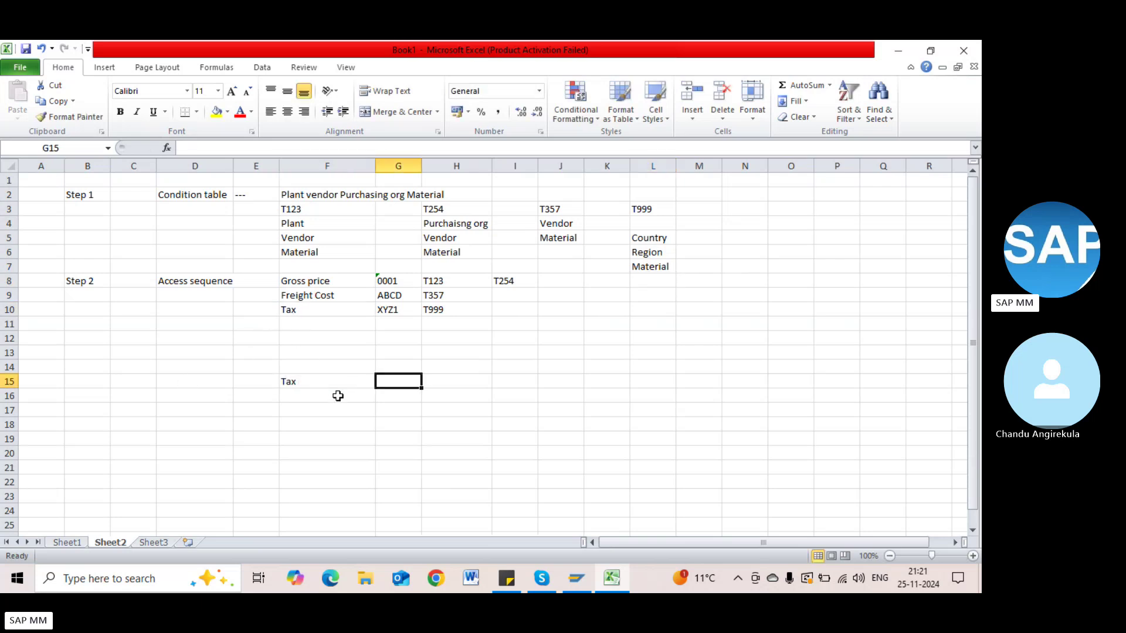
pyautogui.write('AP')
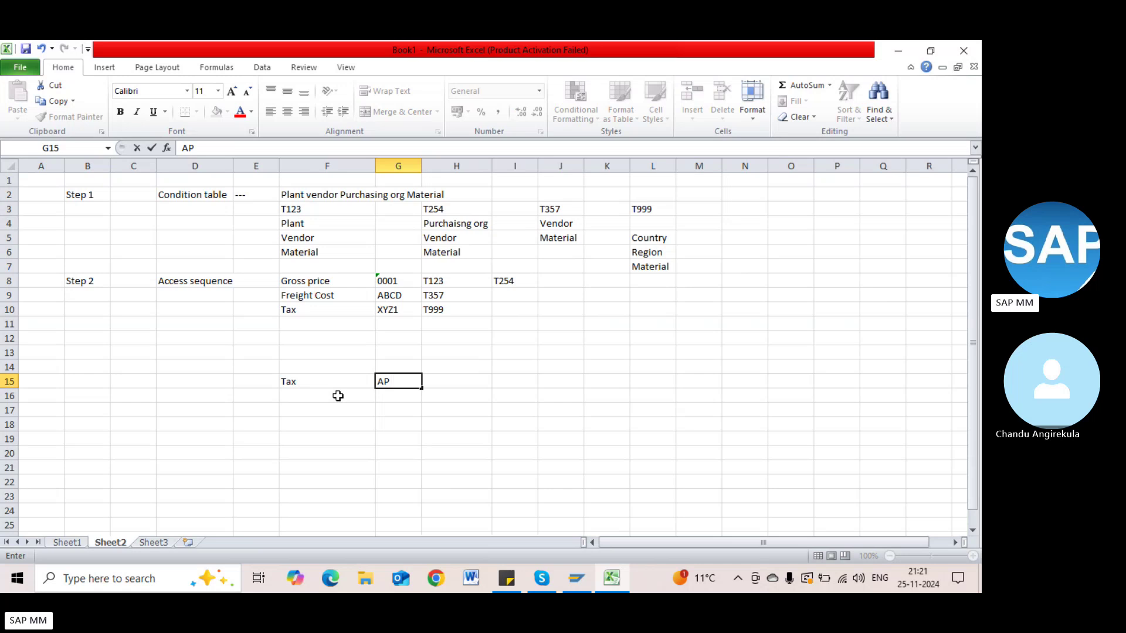
pyautogui.press('Return')
# Step: Fill G17 to J17 with the first tax record: IN, AP, Glass, 10%
pyautogui.press('Return')
pyautogui.write('IN')
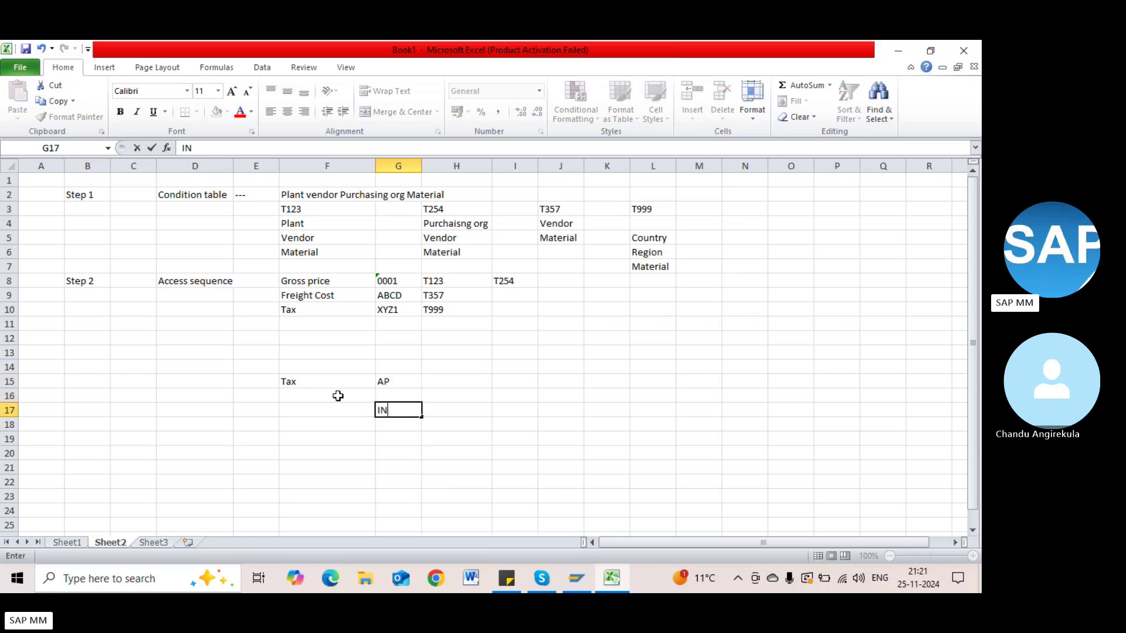
pyautogui.press('Tab')
pyautogui.write('AP')
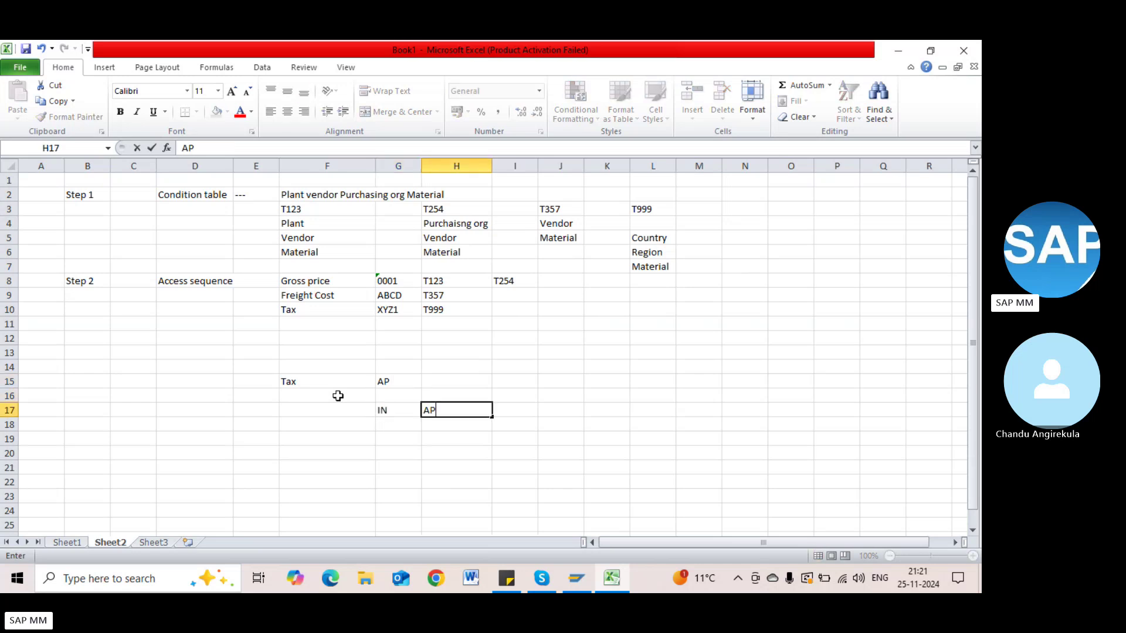
pyautogui.press('Tab')
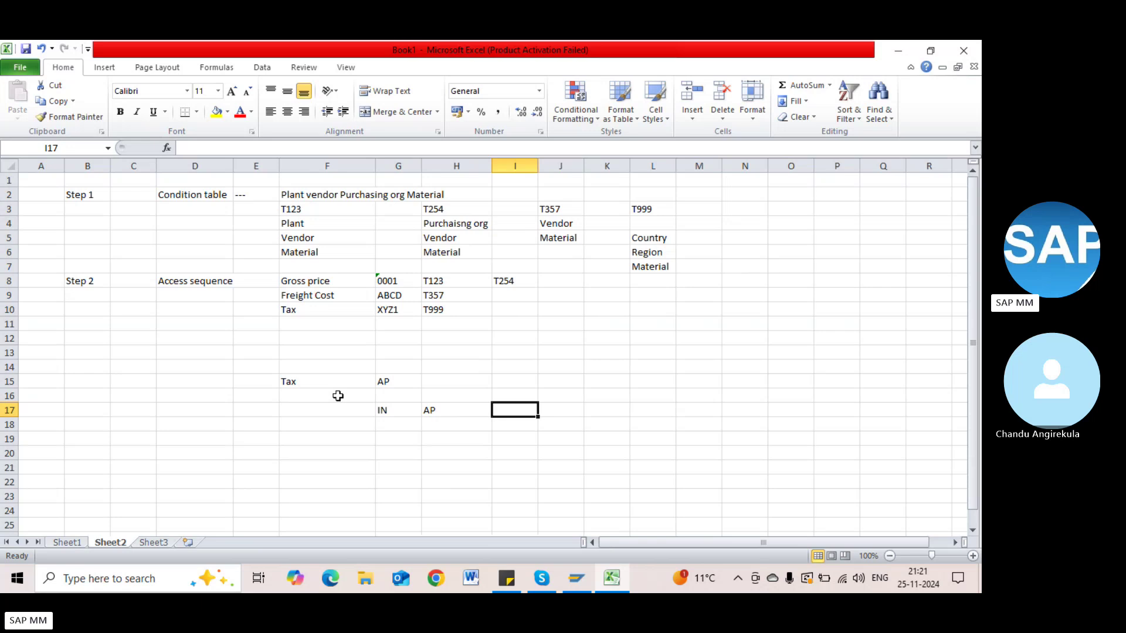
pyautogui.write('Glass')
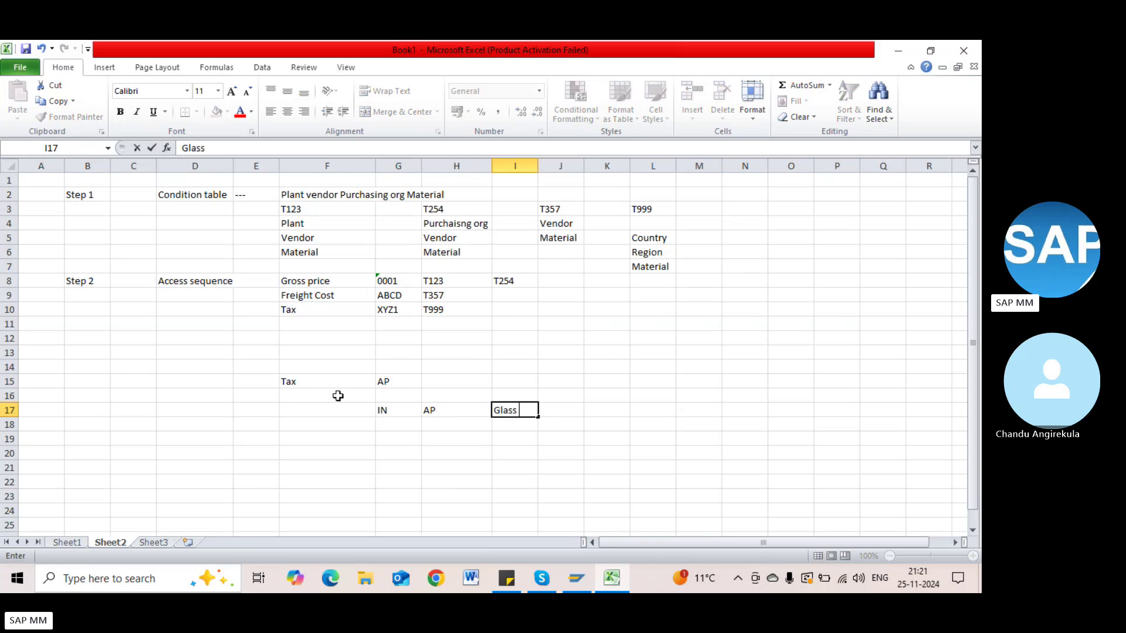
pyautogui.press('Tab')
pyautogui.write('10%')
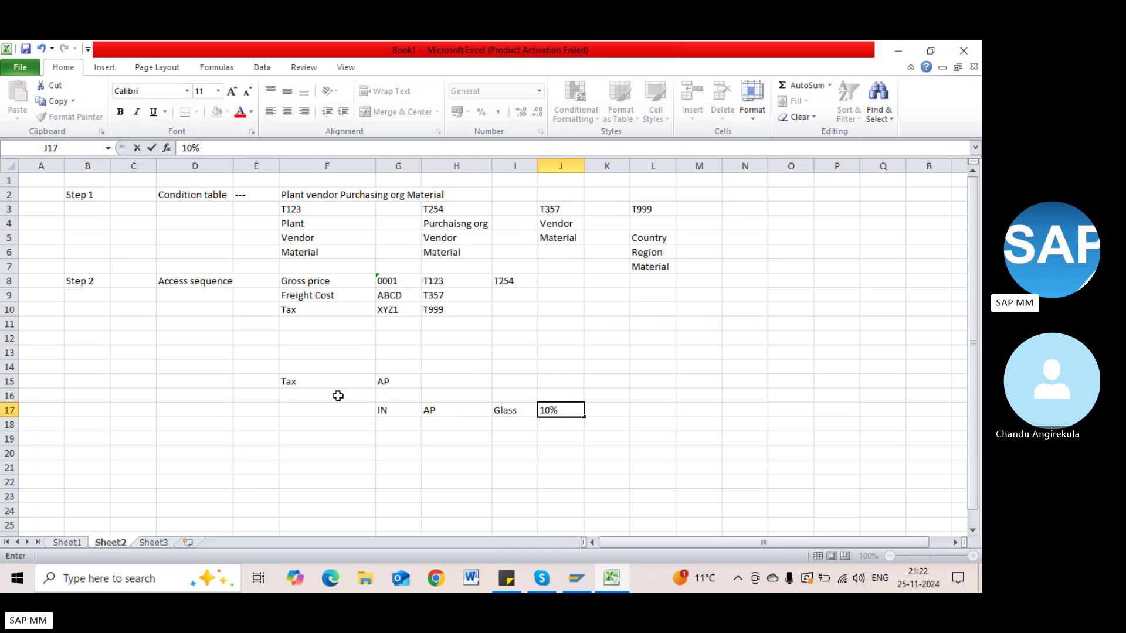
pyautogui.press('Tab')
# Step: Fill G18 to J18 with the second tax record: IN, AP, Metal, 7%
pyautogui.click(399, 424)
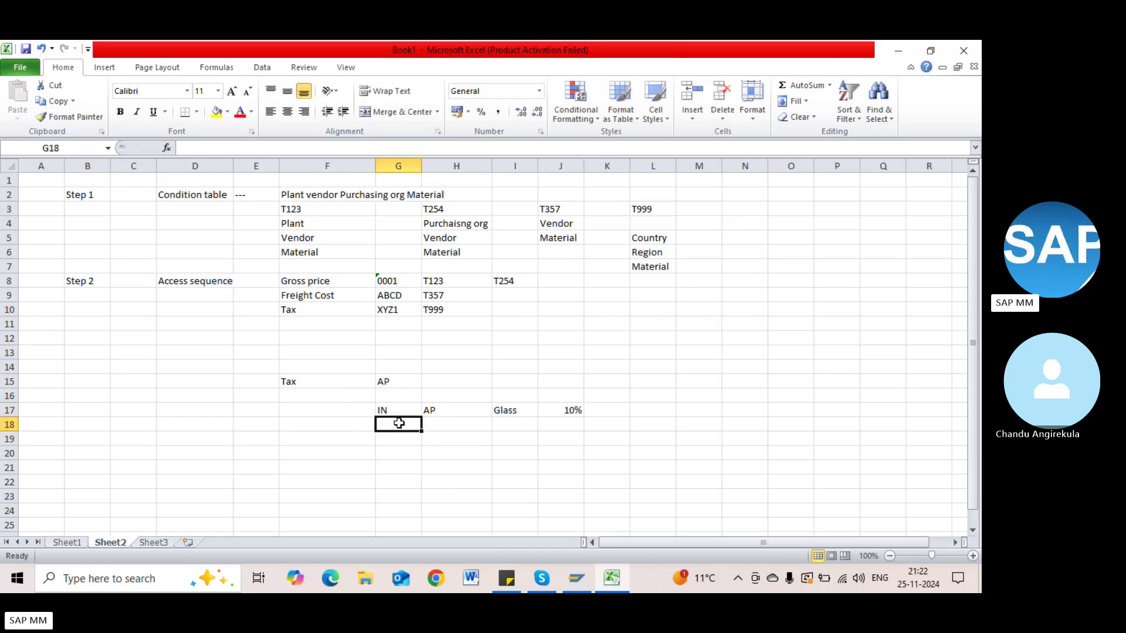
pyautogui.write('IN')
pyautogui.press('Tab')
pyautogui.write('AP')
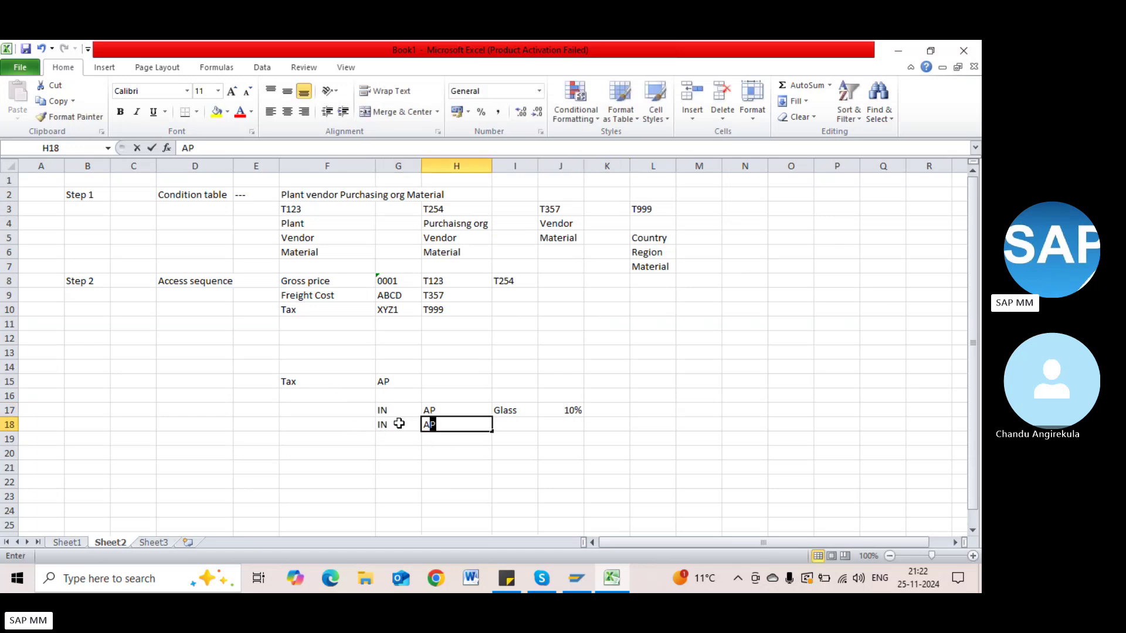
pyautogui.press('Tab')
pyautogui.write('Glass')
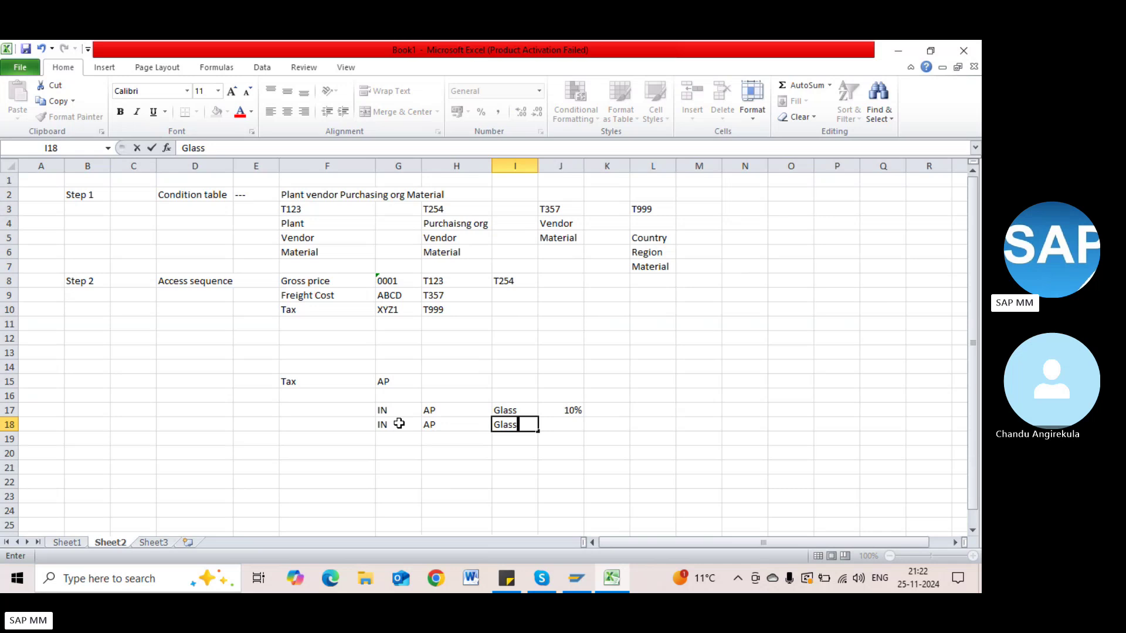
pyautogui.press('Tab')
pyautogui.press('Left')
pyautogui.write('Metal')
pyautogui.press('Tab')
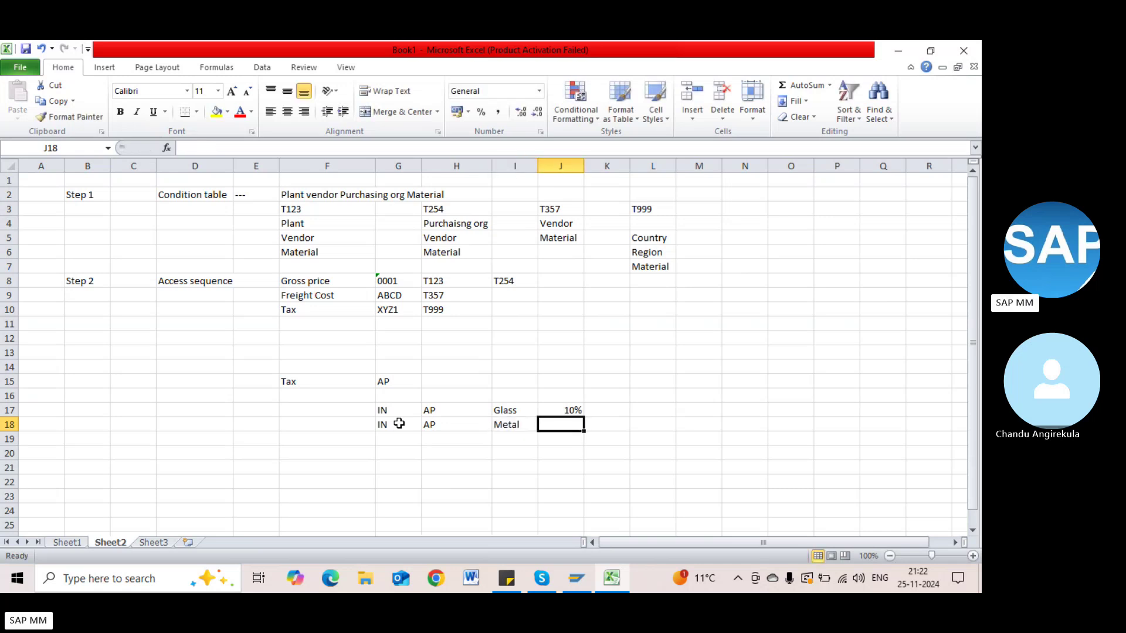
pyautogui.write('7%')
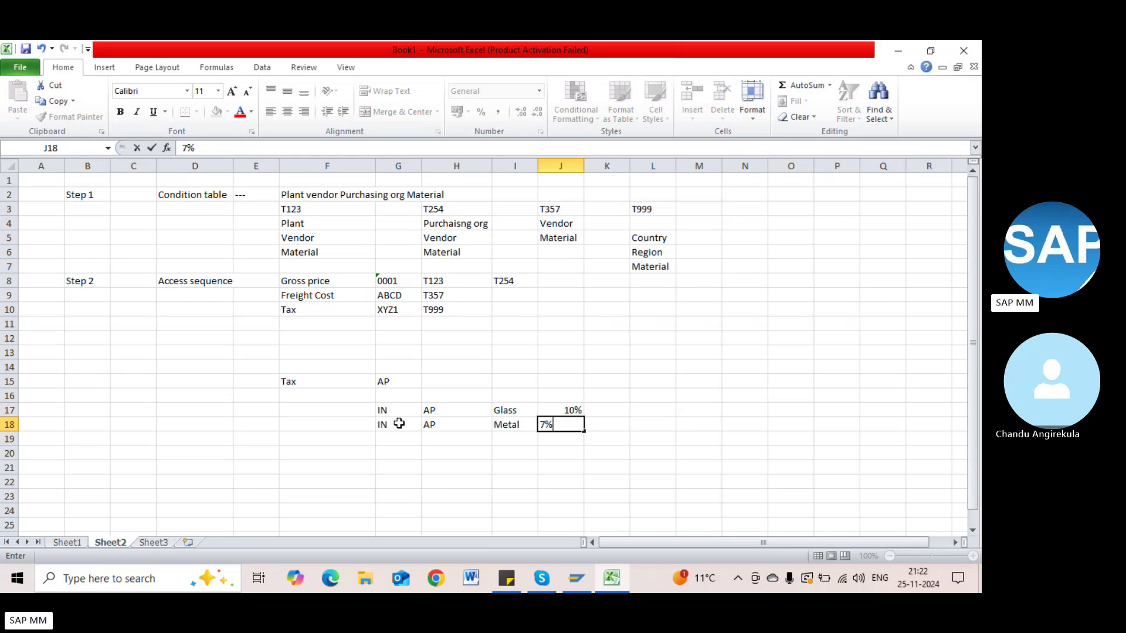
# Step: Fill G19 to J19 with the third tax record: IN, TN, Glass, 9%
pyautogui.click(392, 437)
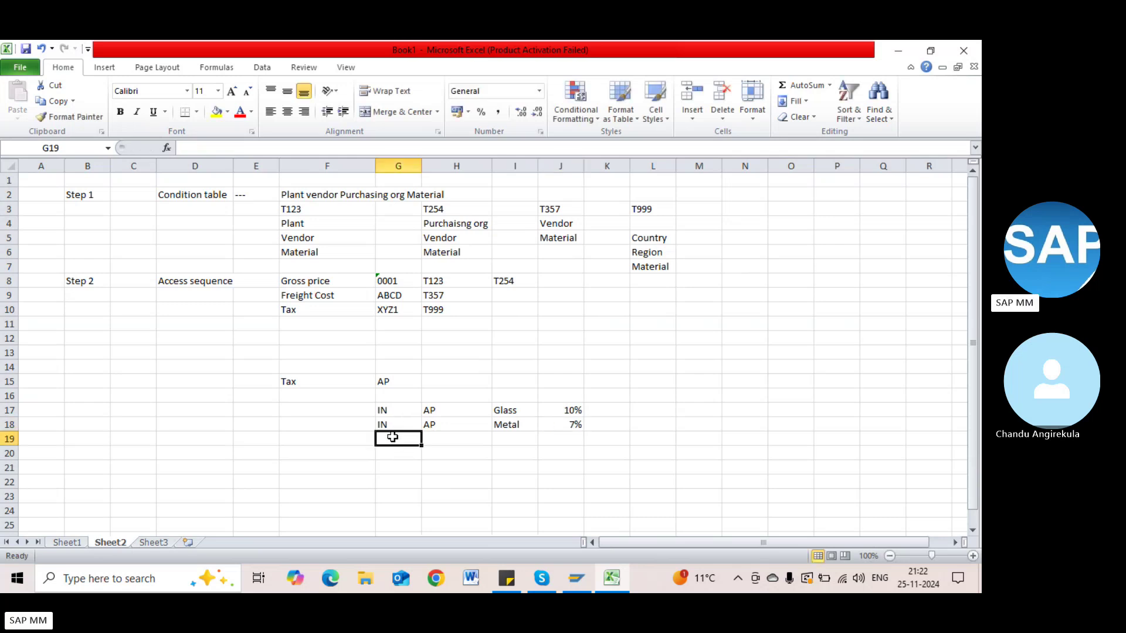
pyautogui.write('IN')
pyautogui.press('Tab')
pyautogui.write('tn')
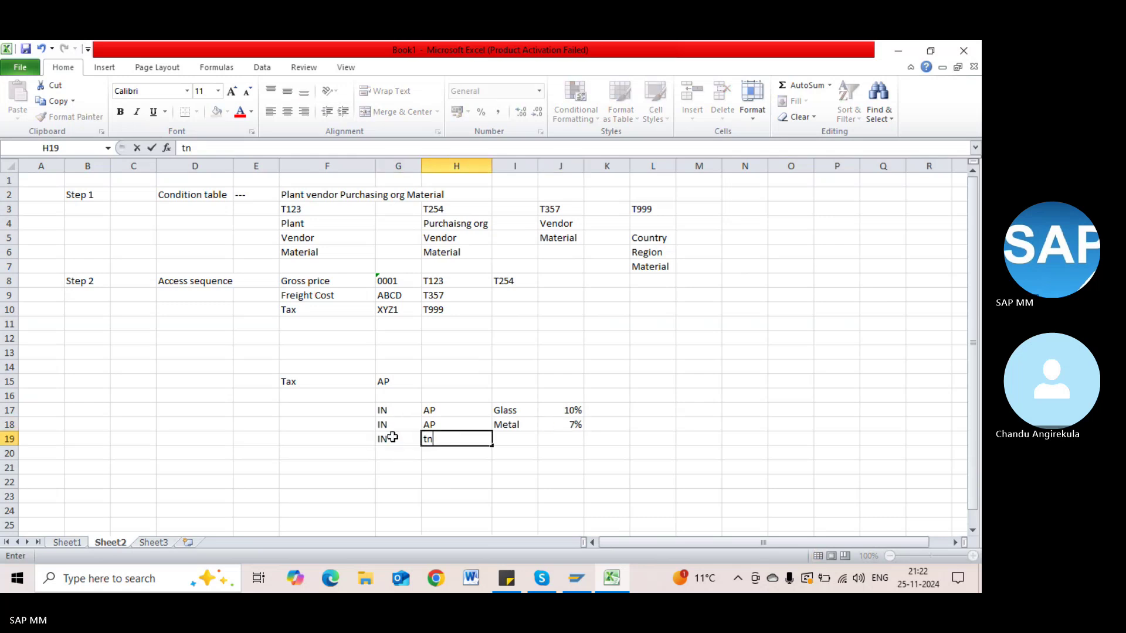
pyautogui.press('BackSpace')
pyautogui.press('BackSpace')
pyautogui.write('T')
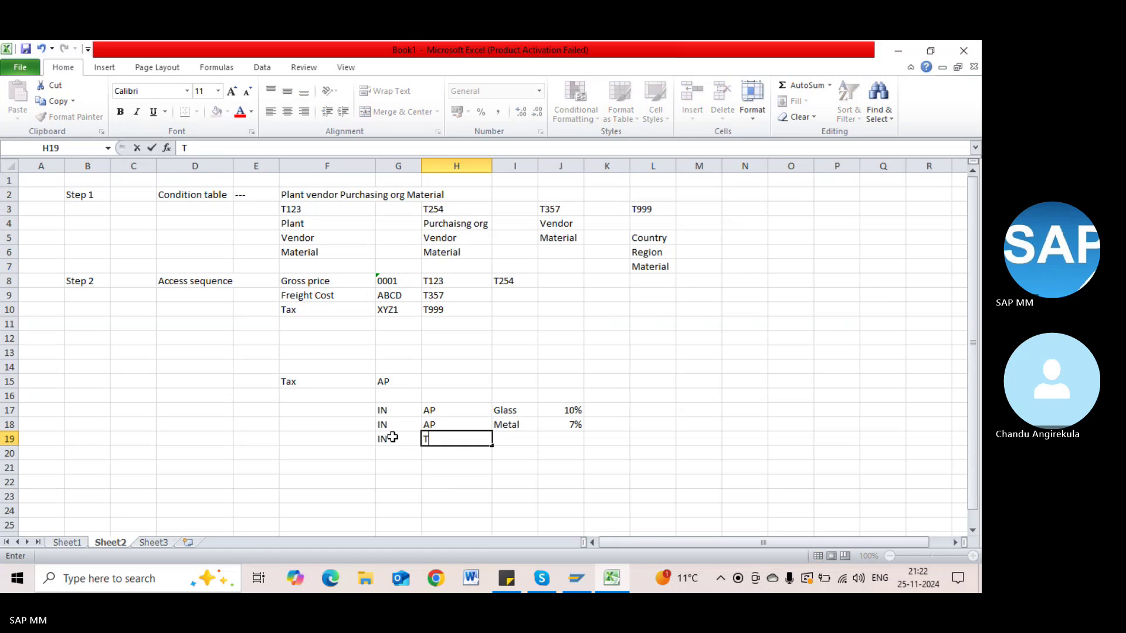
pyautogui.write('N')
pyautogui.press('Tab')
pyautogui.write('Gla')
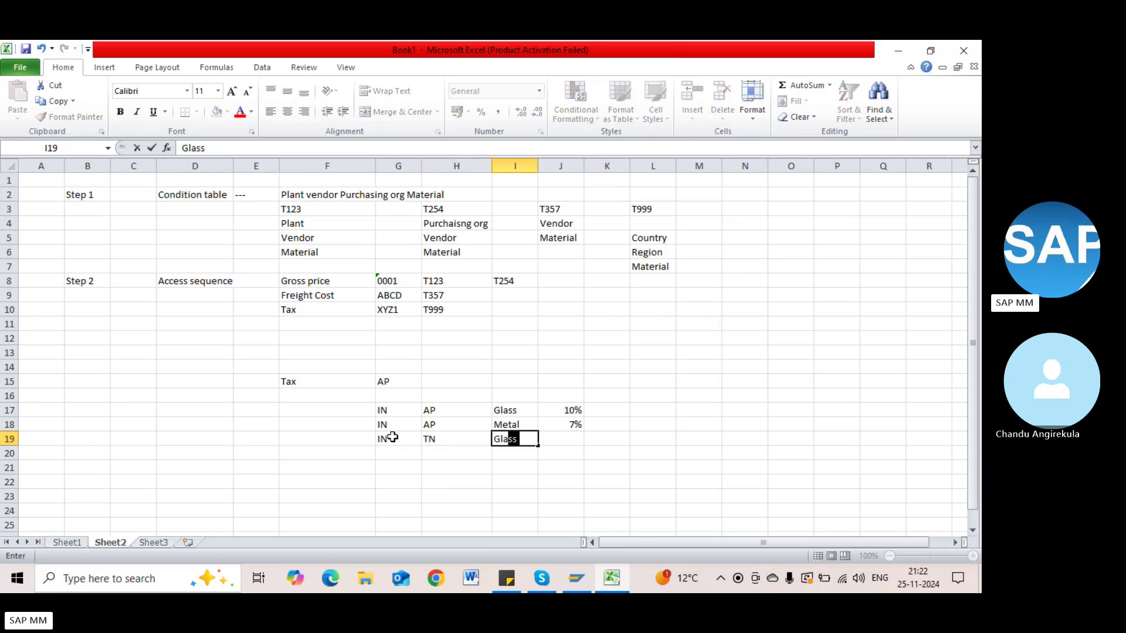
pyautogui.write('ss')
pyautogui.press('Tab')
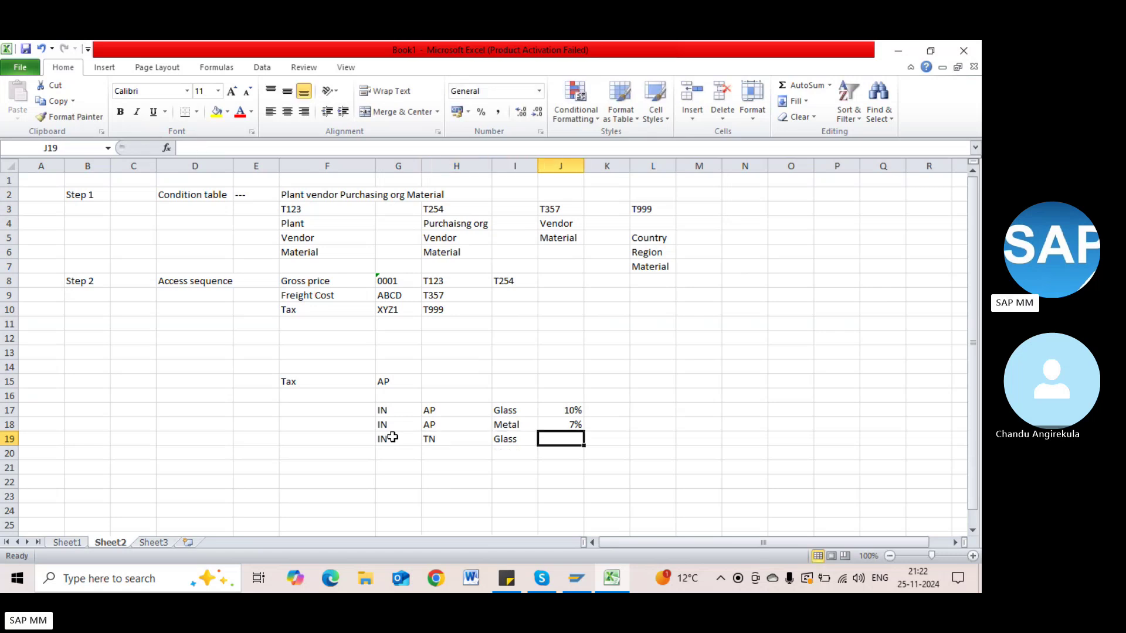
pyautogui.write('9%')
pyautogui.press('Tab')
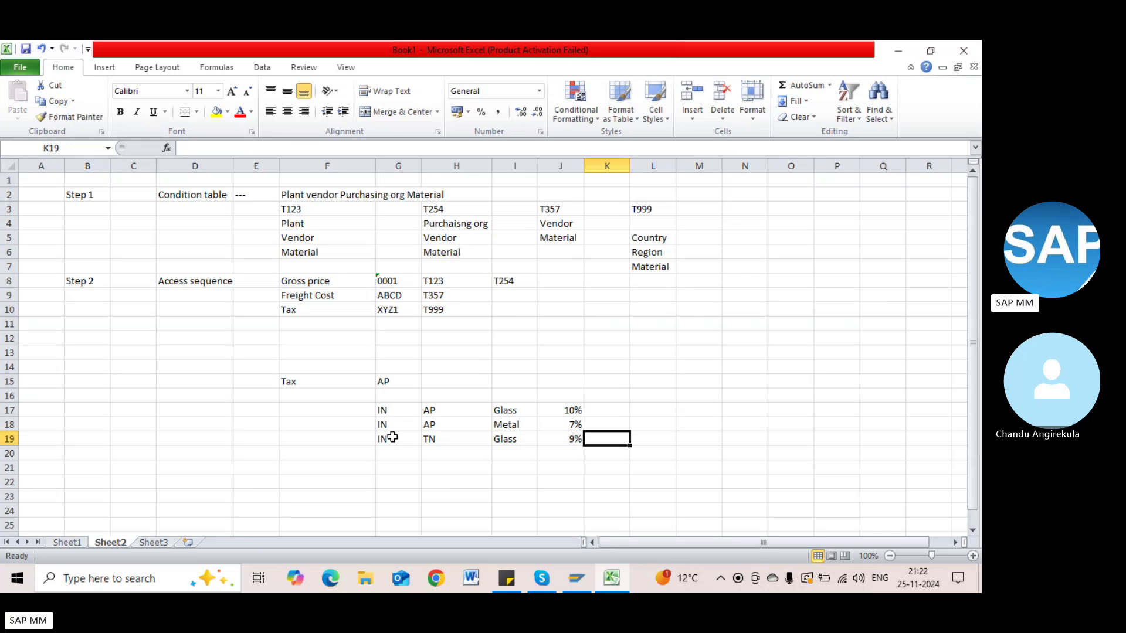
pyautogui.click(393, 437)
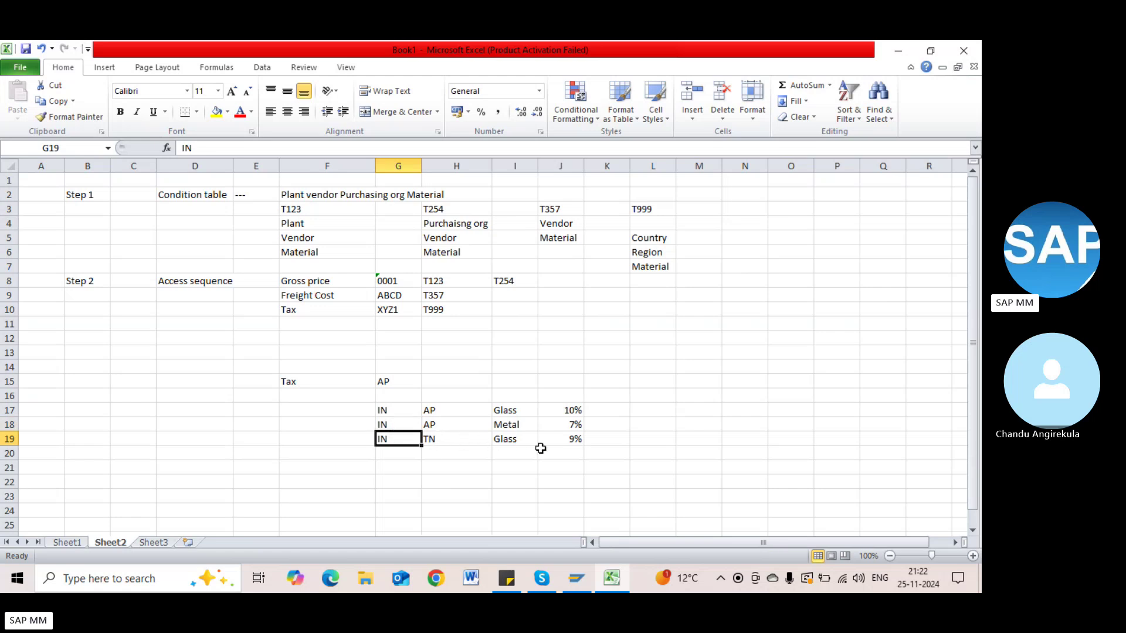
pyautogui.click(530, 448)
pyautogui.click(597, 435)
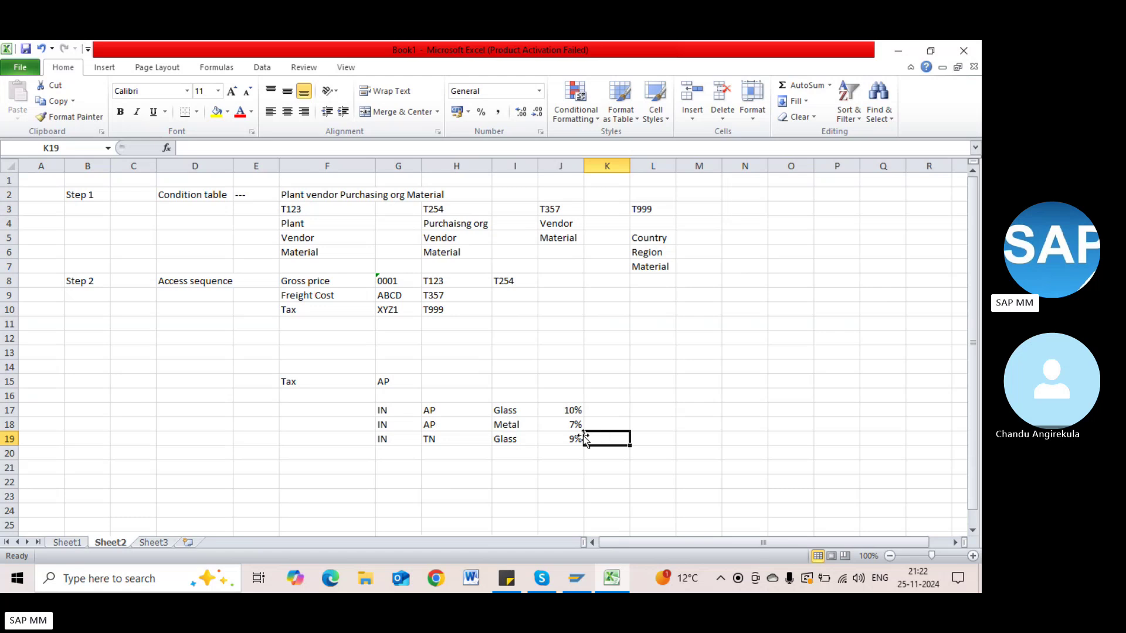
pyautogui.click(579, 439)
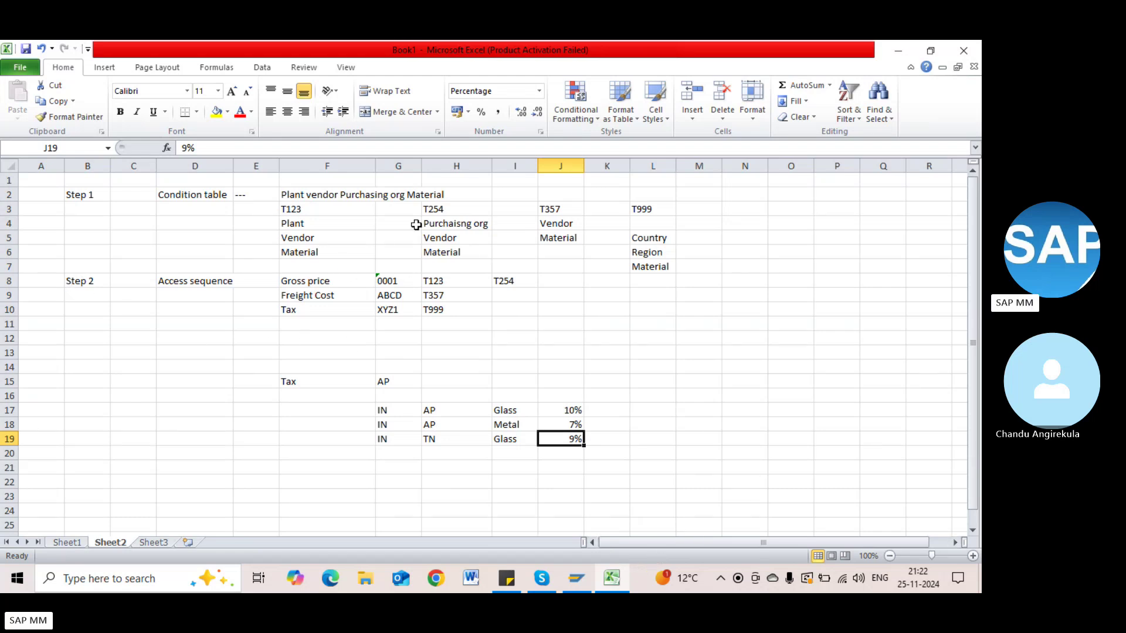
# Step: Start a gross price example beside the tax example by entering Gross price in L12
pyautogui.click(297, 285)
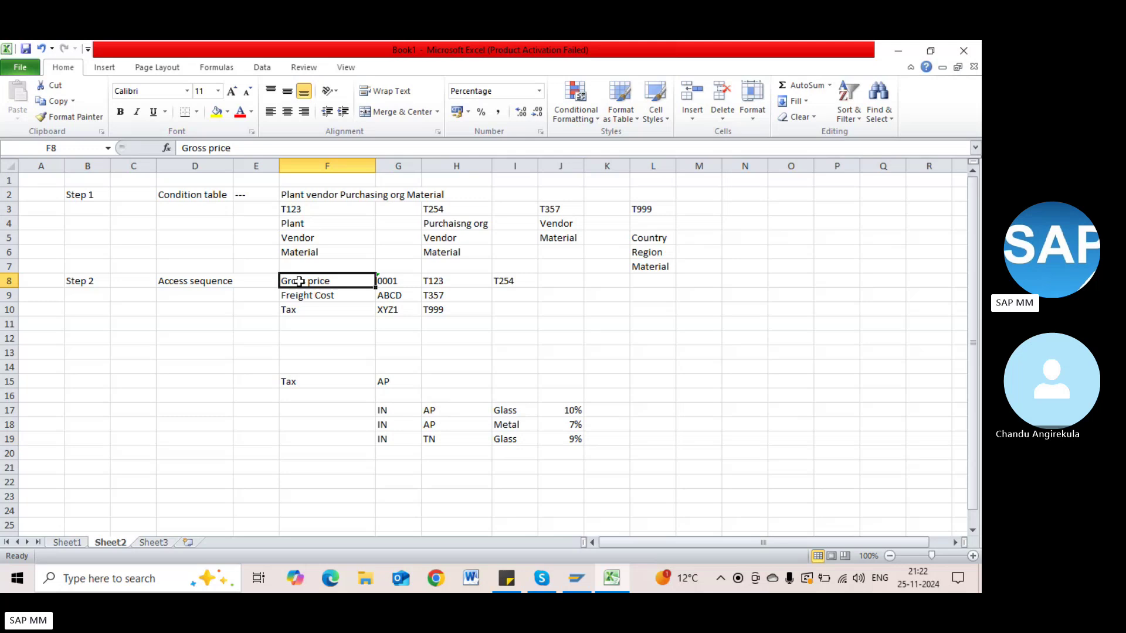
pyautogui.click(635, 340)
pyautogui.write('Gross price')
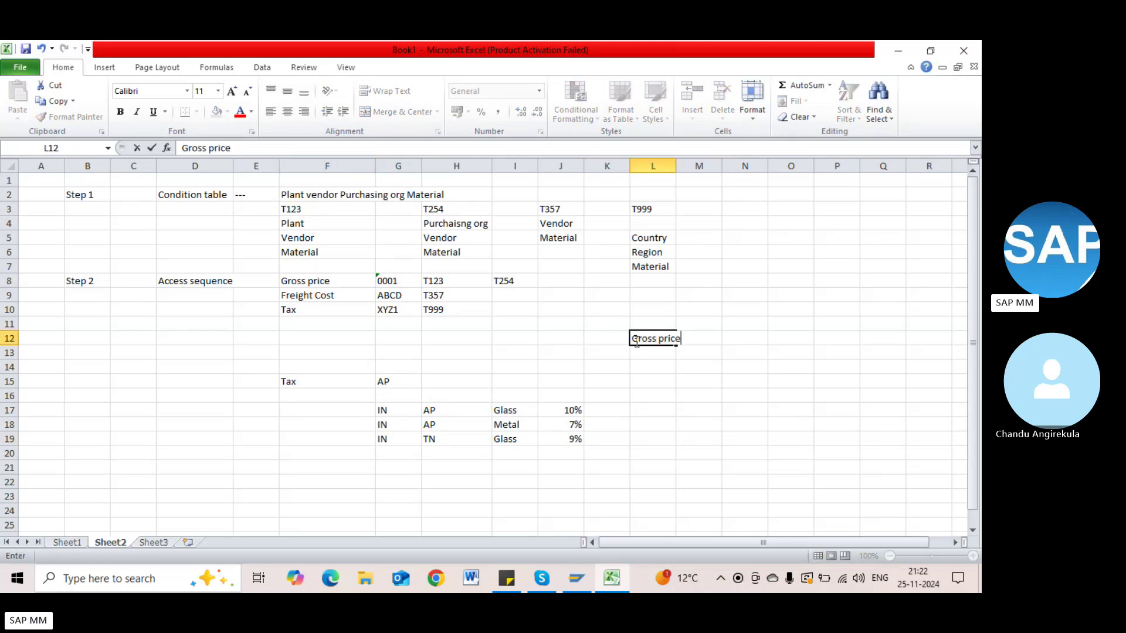
pyautogui.press('Tab')
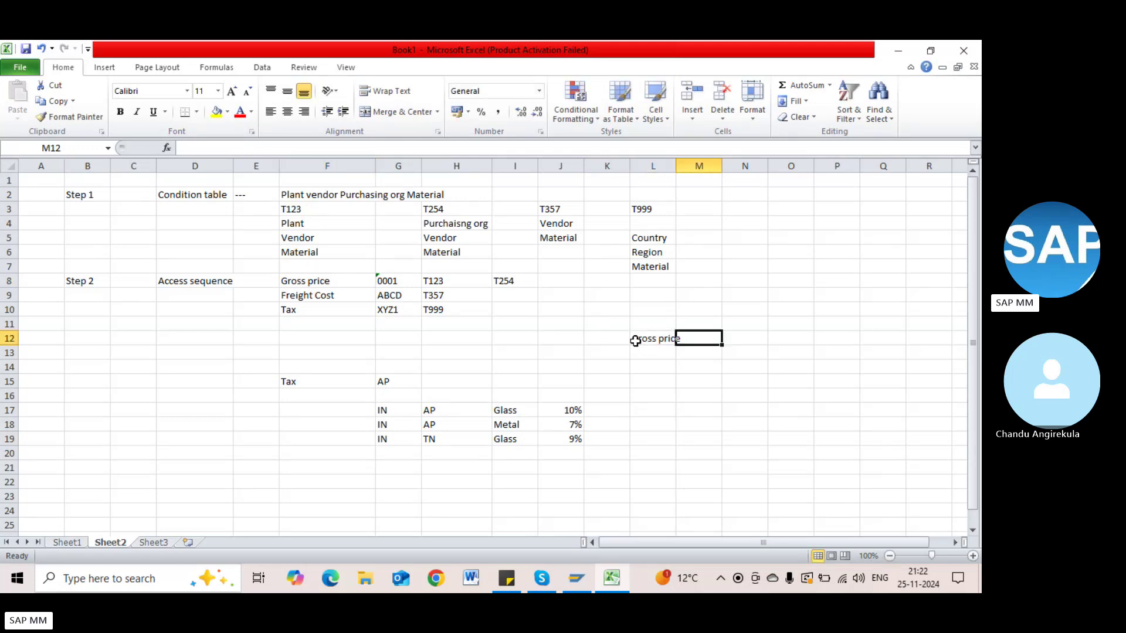
# Step: Fill N12 to Q12 with the first gross price record: Hyd, 1000, 100-200, 200Rs
pyautogui.moveTo(305, 224); pyautogui.dragTo(328, 239)
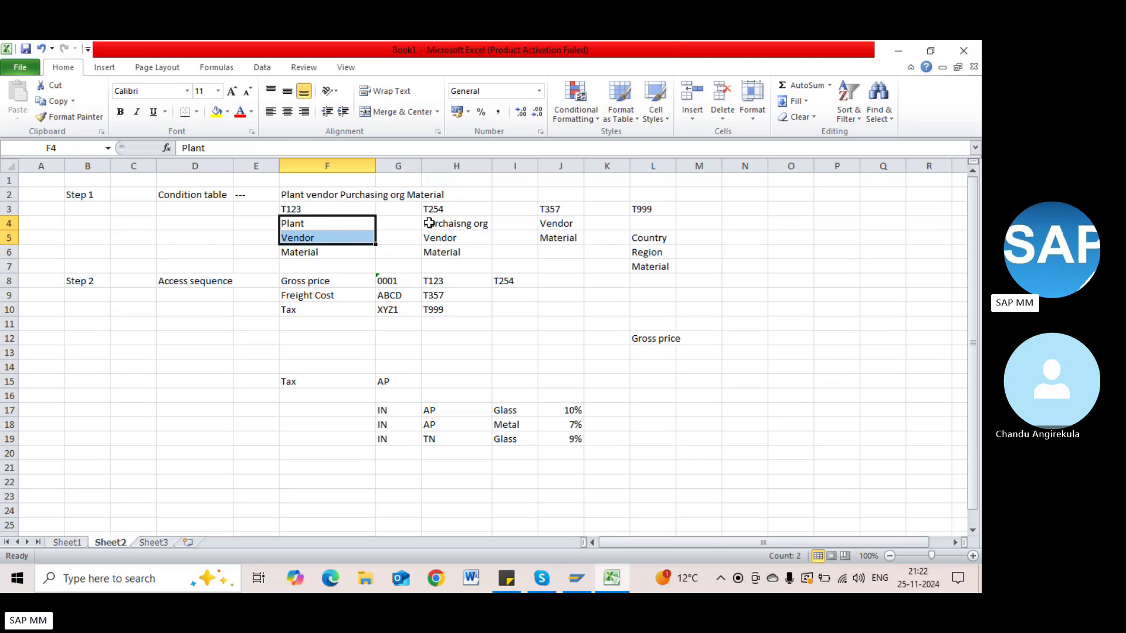
pyautogui.moveTo(429, 223); pyautogui.dragTo(451, 253)
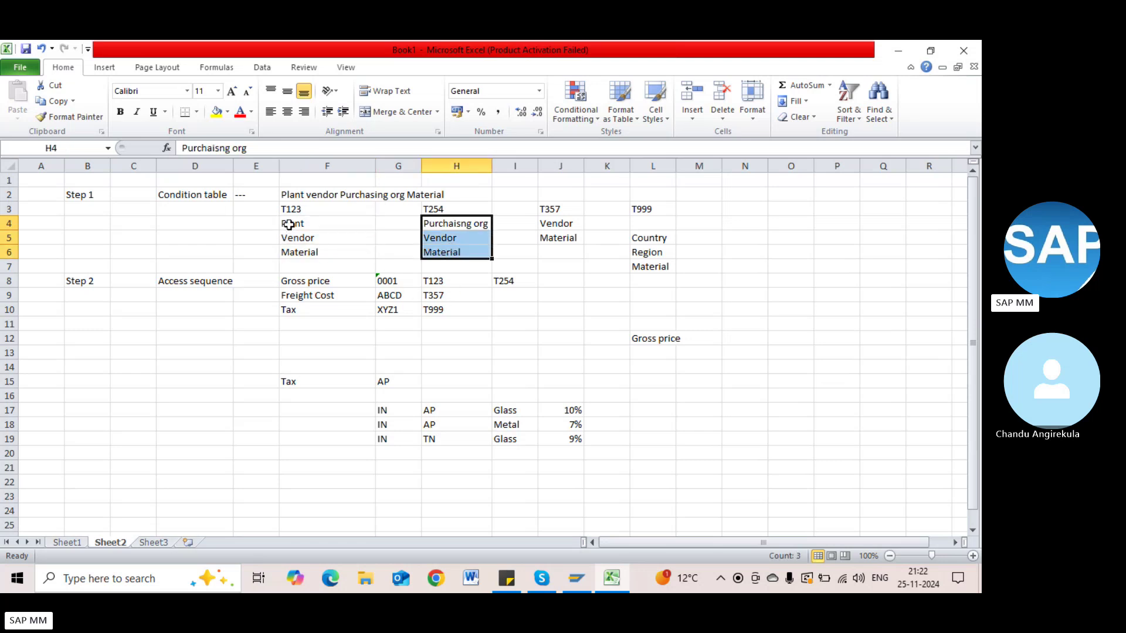
pyautogui.moveTo(289, 224); pyautogui.dragTo(302, 253)
pyautogui.click(743, 338)
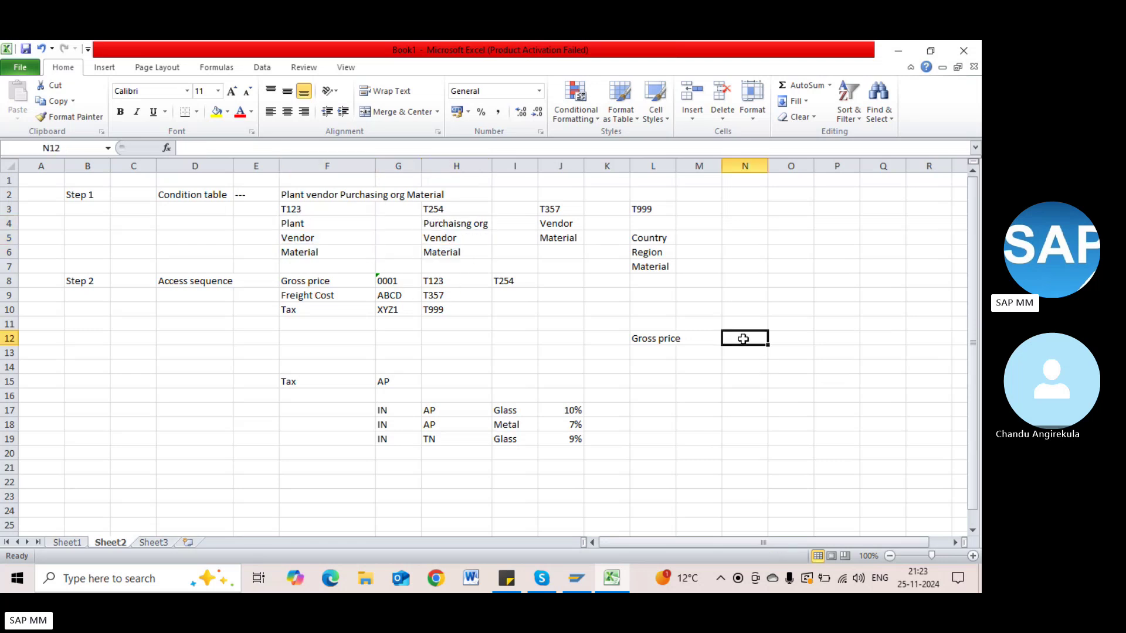
pyautogui.write('Hyd')
pyautogui.press('Tab')
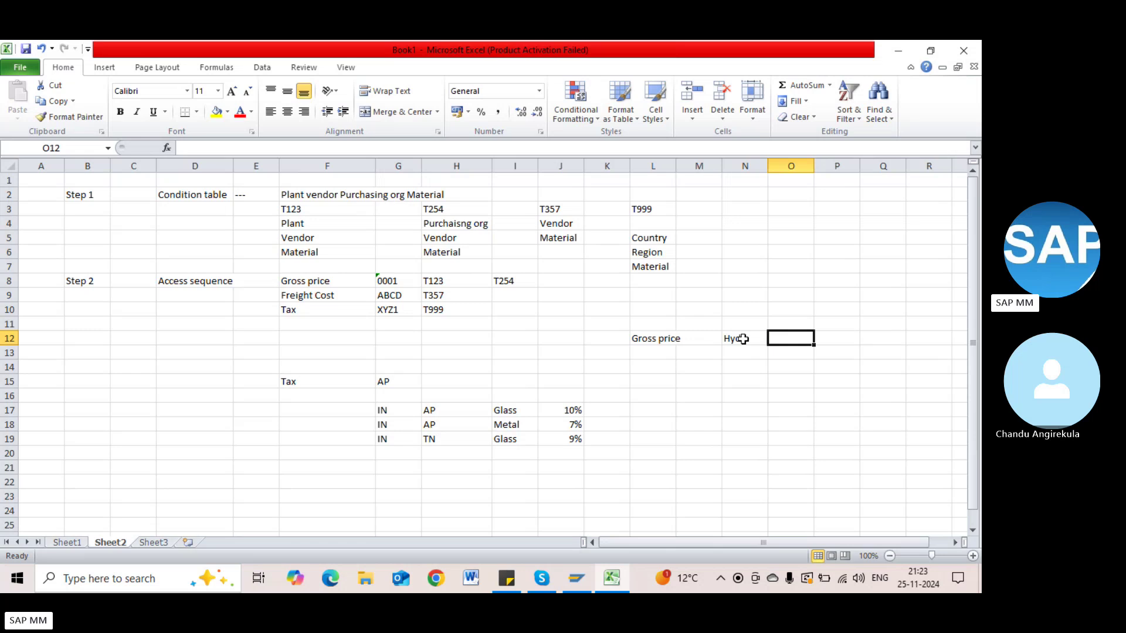
pyautogui.write('1000')
pyautogui.press('Tab')
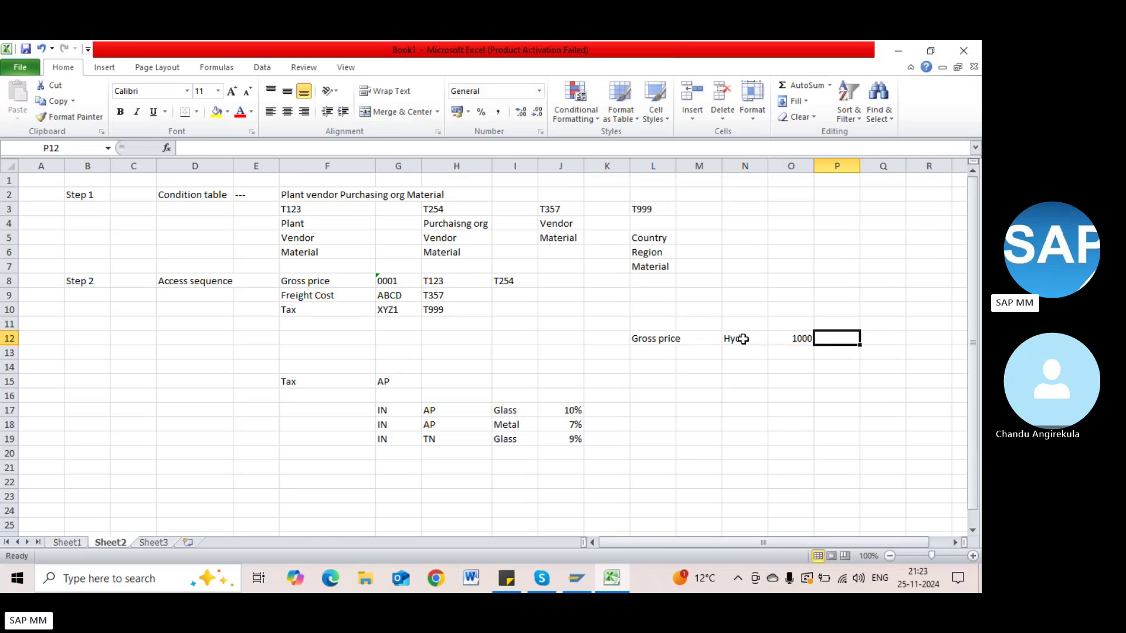
pyautogui.write('100-200')
pyautogui.press('Tab')
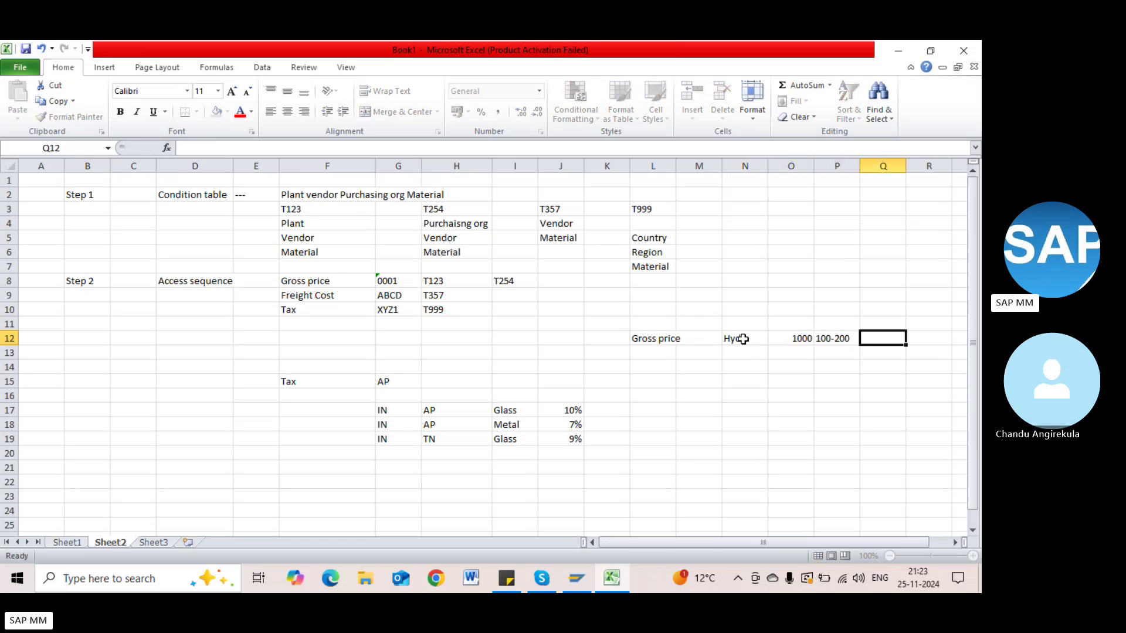
pyautogui.write('200Rs')
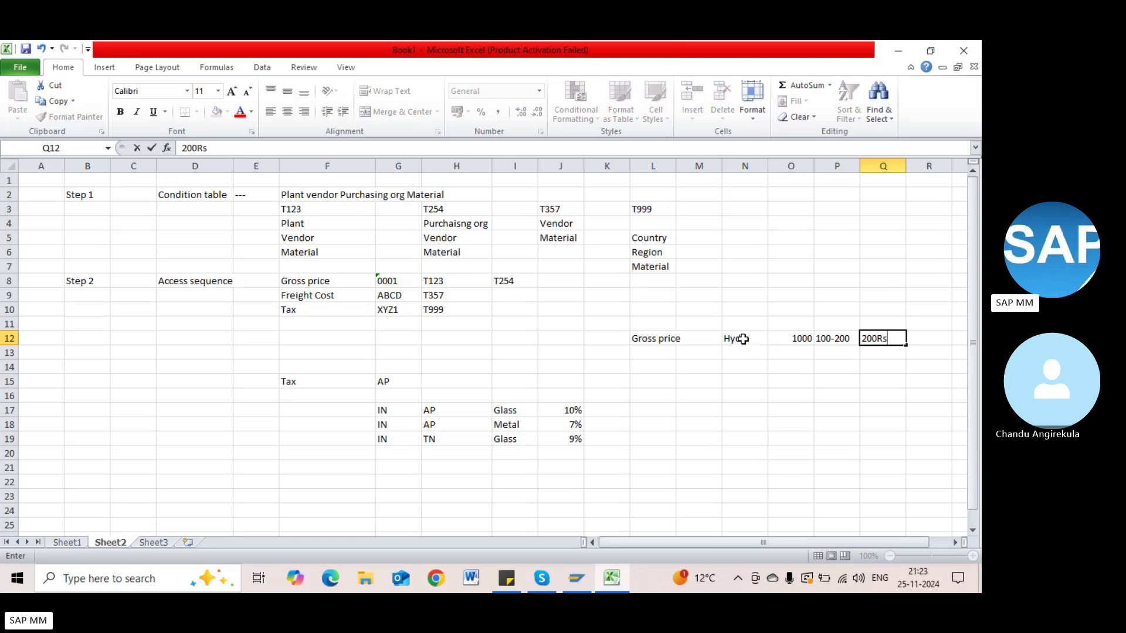
# Step: Fill N13 to Q13 with the second gross price record: Bglr, 1000, 100-200, 210 Rs
pyautogui.click(742, 356)
pyautogui.write('Bglr')
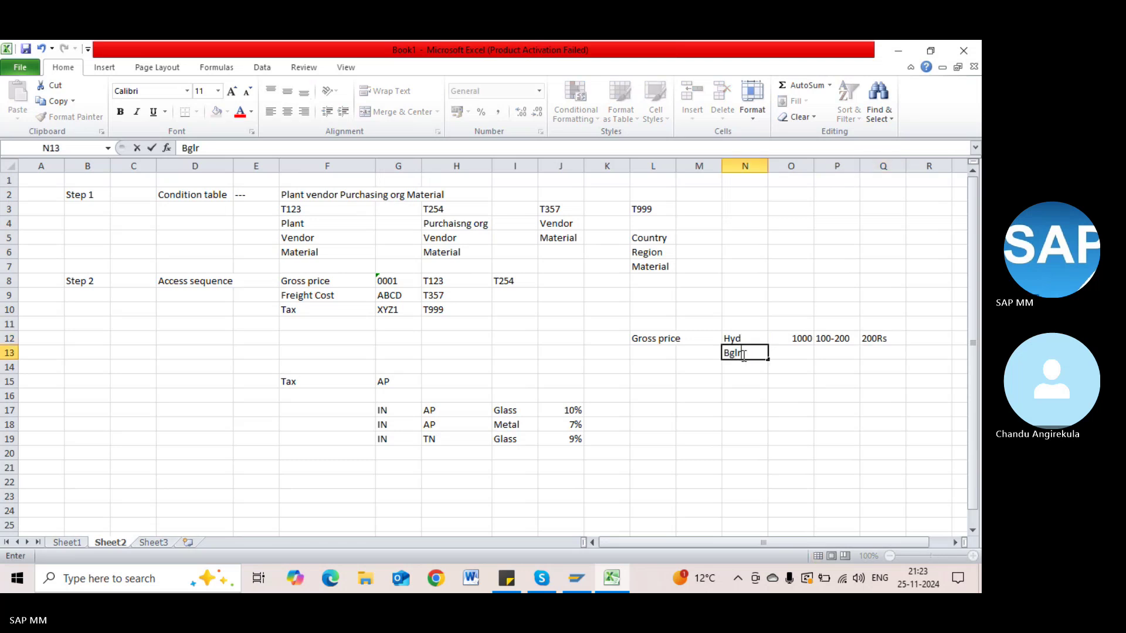
pyautogui.press('Tab')
pyautogui.write('`')
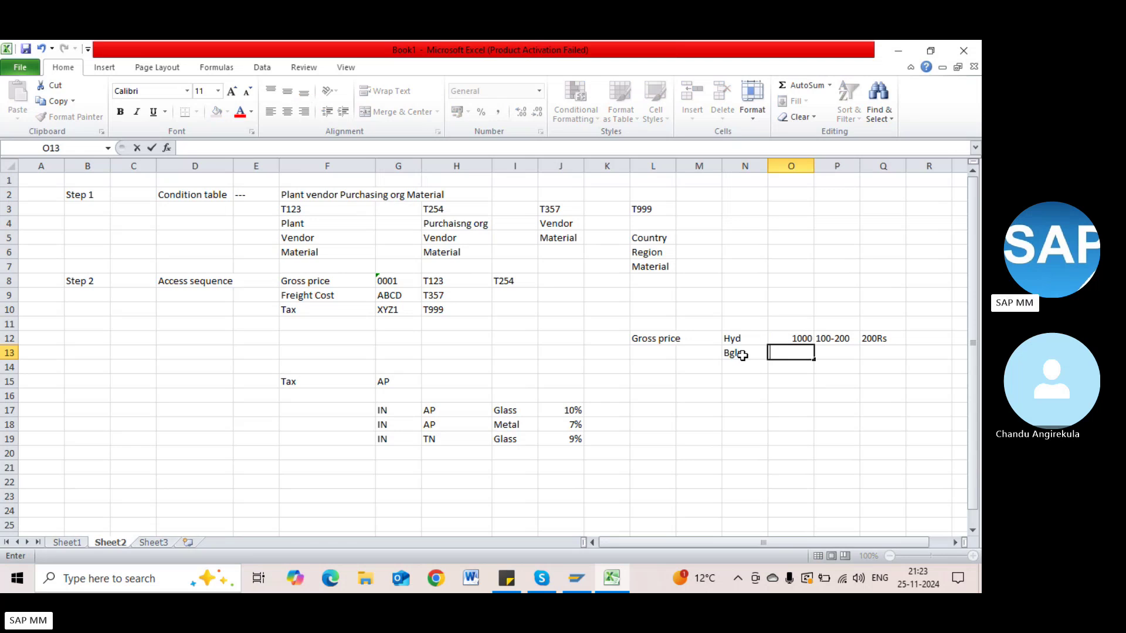
pyautogui.write('000')
pyautogui.press('Tab')
pyautogui.write('100-200')
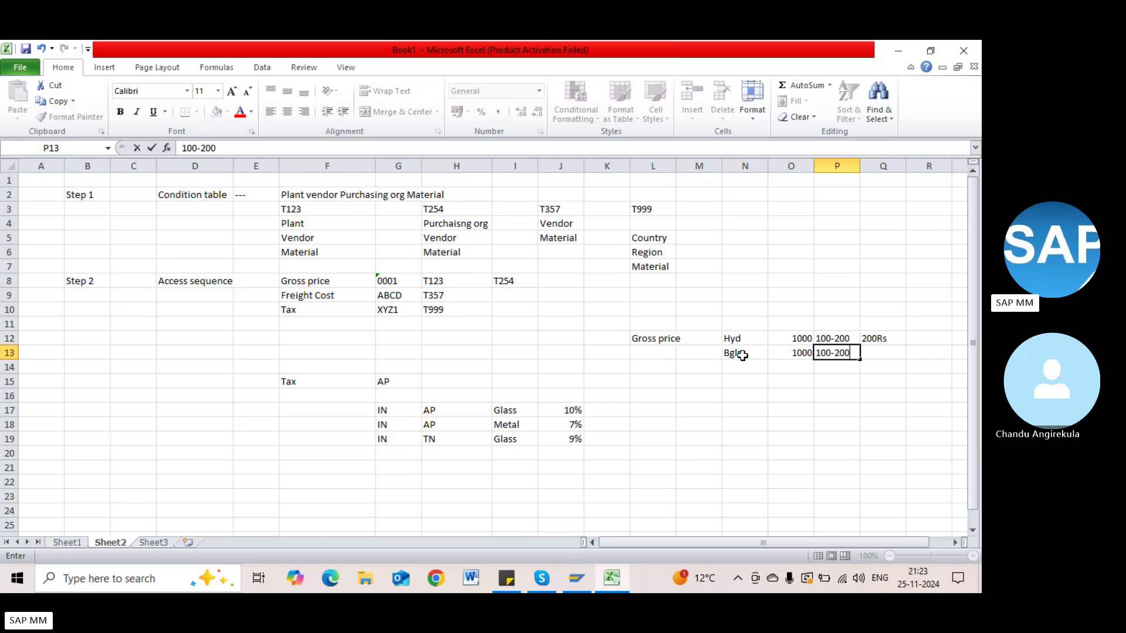
pyautogui.press('Tab')
pyautogui.write('1')
pyautogui.press('BackSpace')
pyautogui.write('210 Rs')
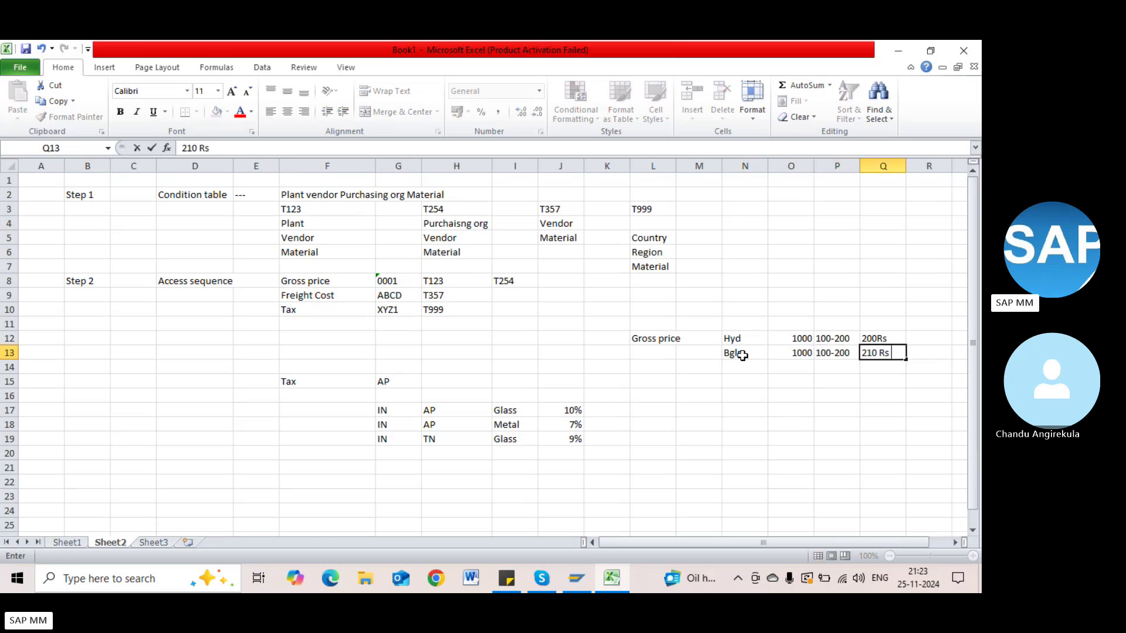
# Step: Fill N14 to Q14 with the third gross price record: Chennai, 1000, 100-200, 190Rs
pyautogui.click(736, 365)
pyautogui.write('Chennai')
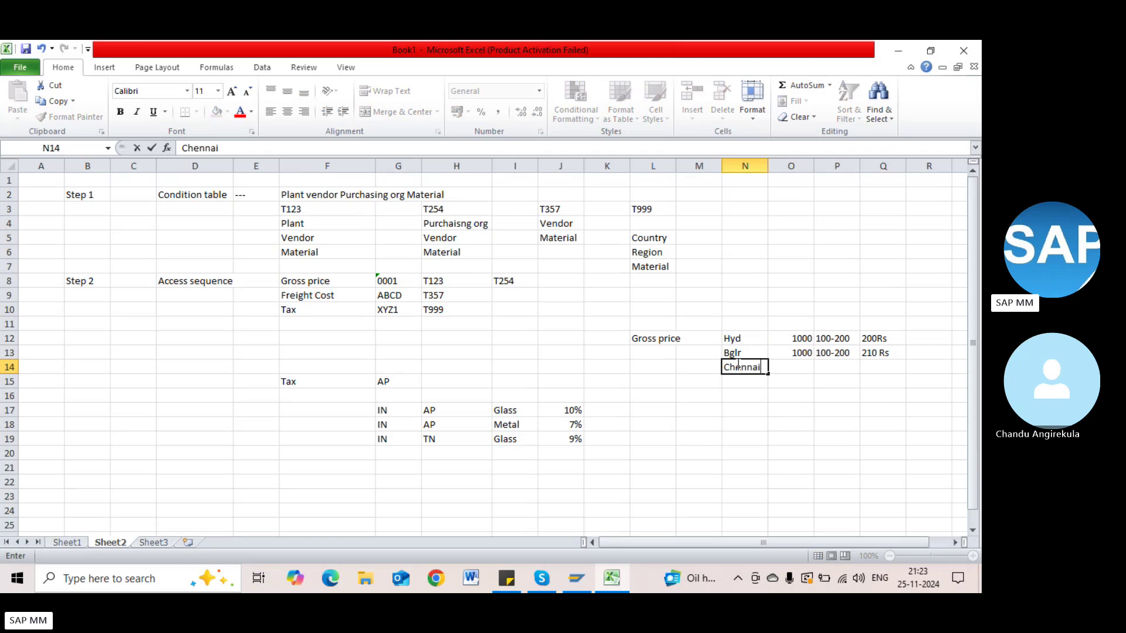
pyautogui.press('Tab')
pyautogui.write('1')
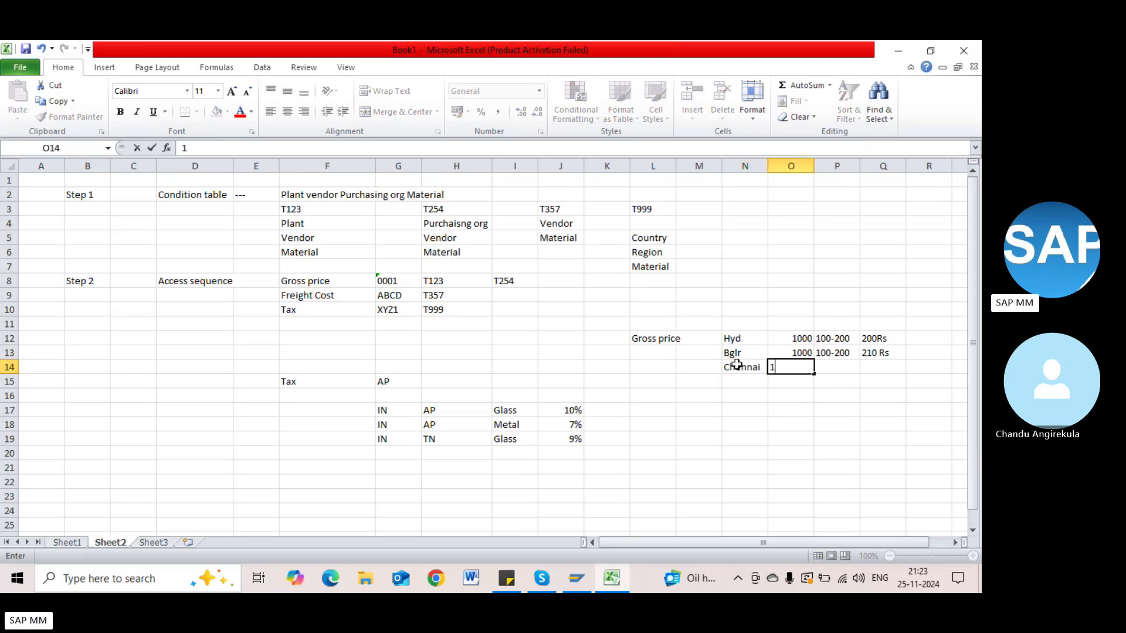
pyautogui.write('000')
pyautogui.press('Tab')
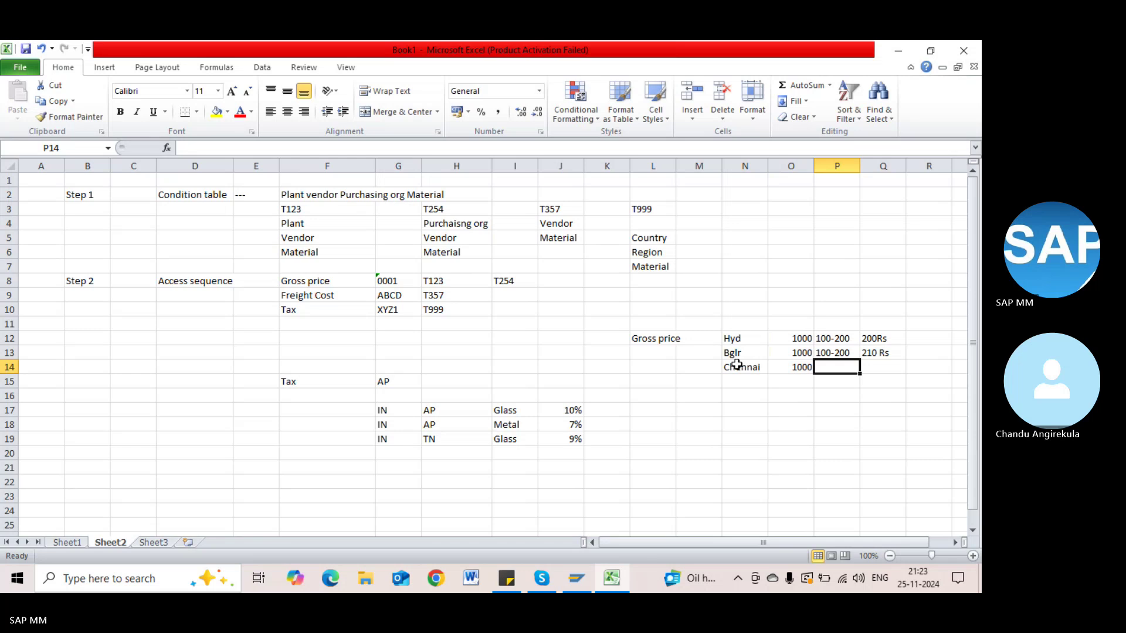
pyautogui.write('100-200')
pyautogui.press('Tab')
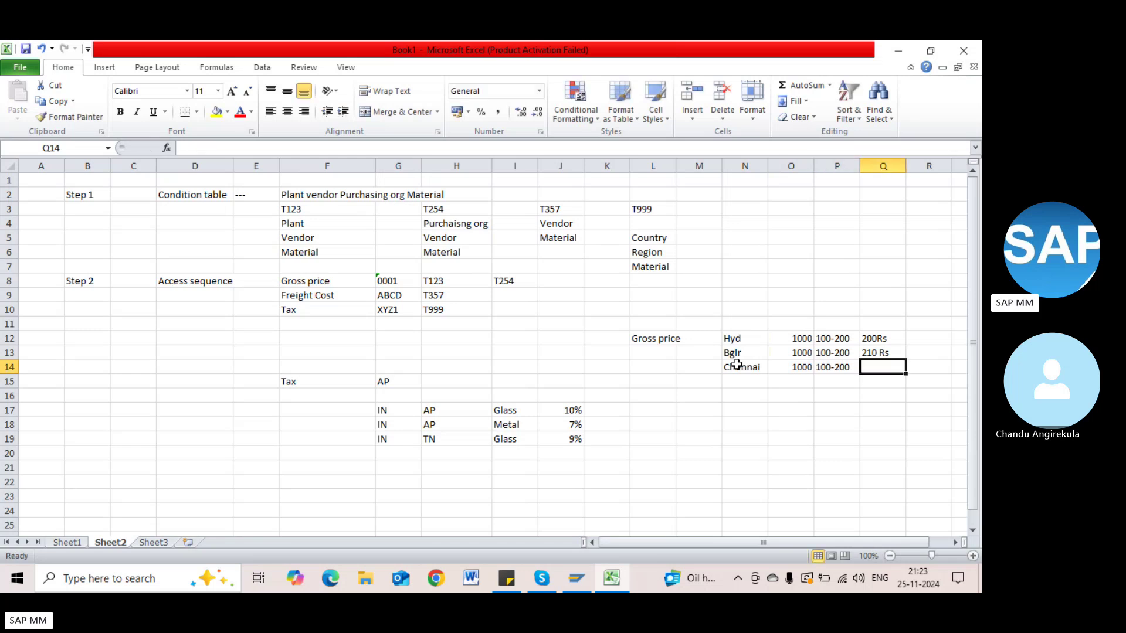
pyautogui.write('190Rs')
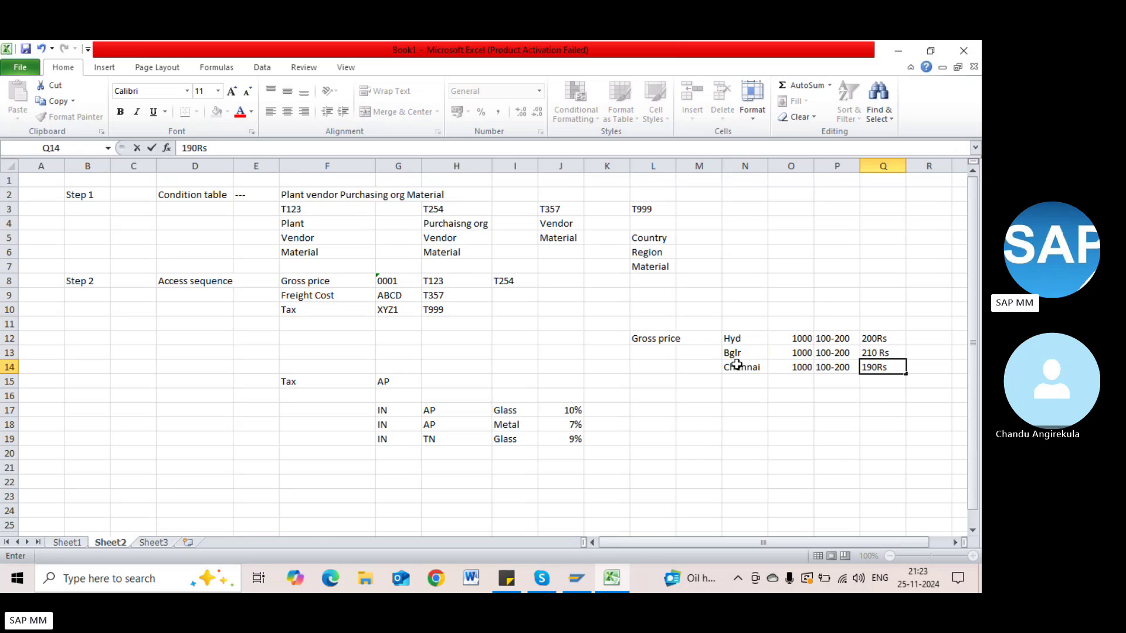
pyautogui.click(736, 365)
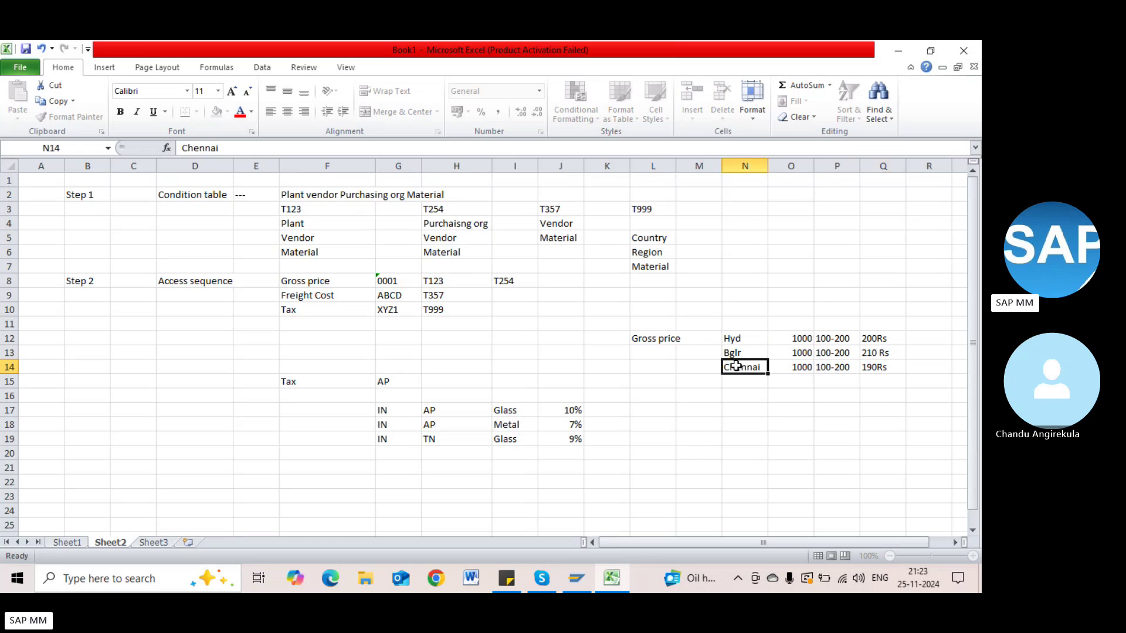
# Step: Add the heading plant in N11 above the city names of the gross price records
pyautogui.click(731, 338)
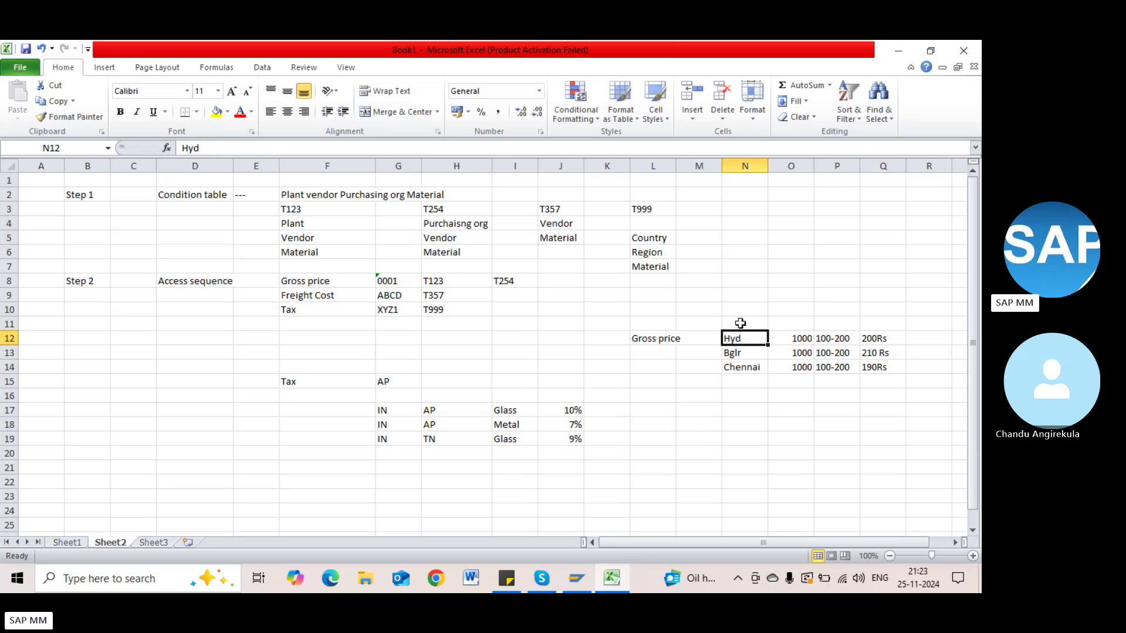
pyautogui.click(739, 323)
pyautogui.write('plant')
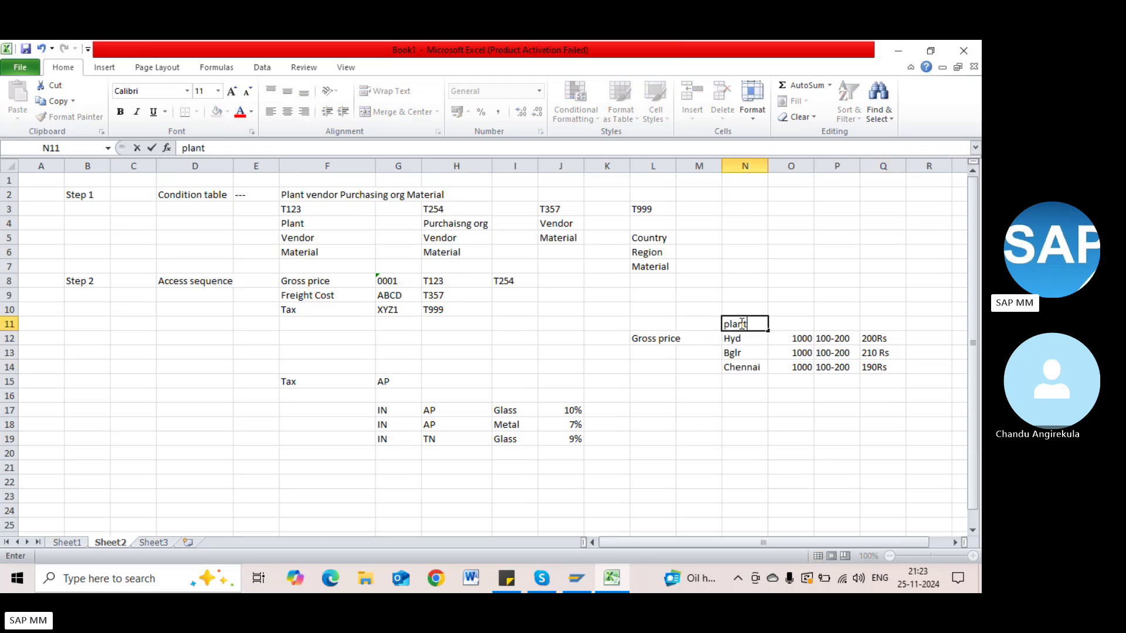
pyautogui.press('Tab')
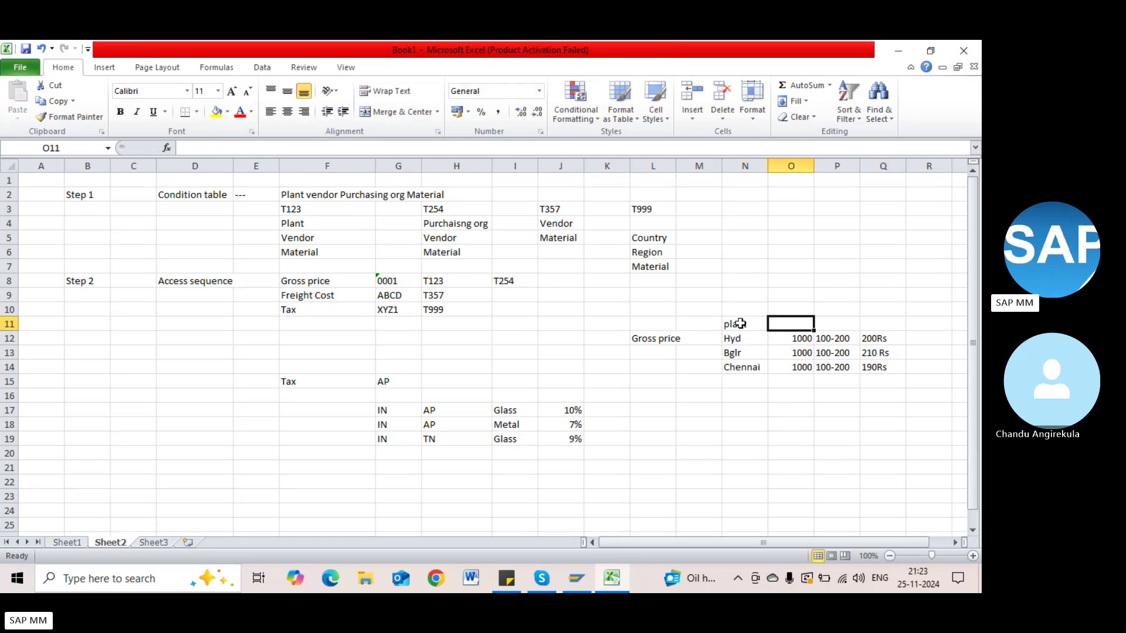
pyautogui.click(293, 221)
pyautogui.click(455, 228)
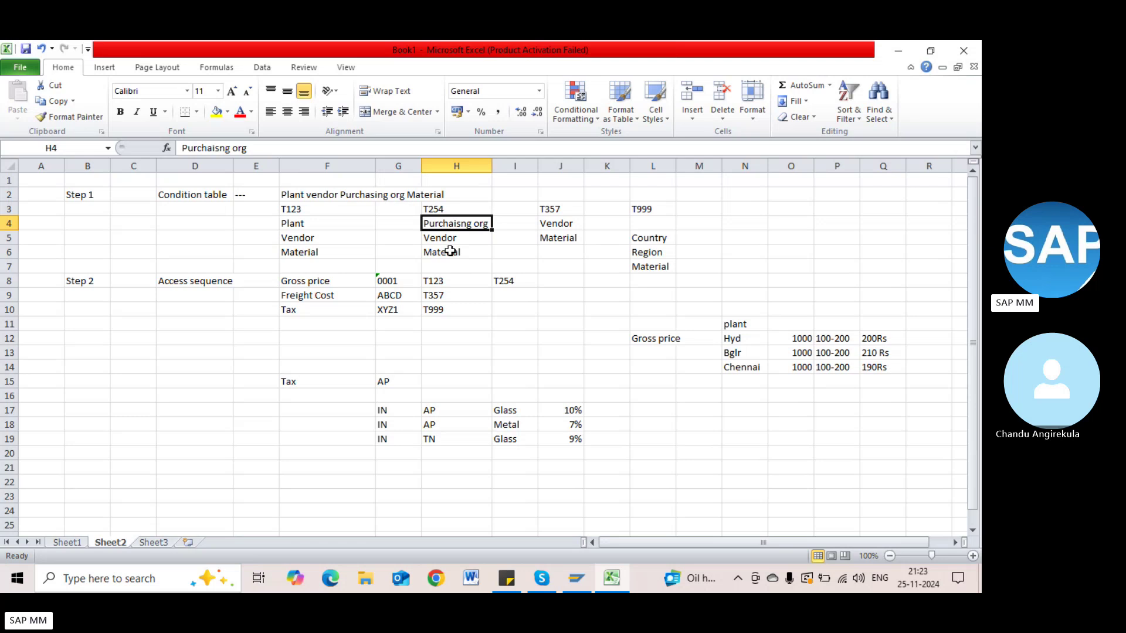
pyautogui.click(655, 396)
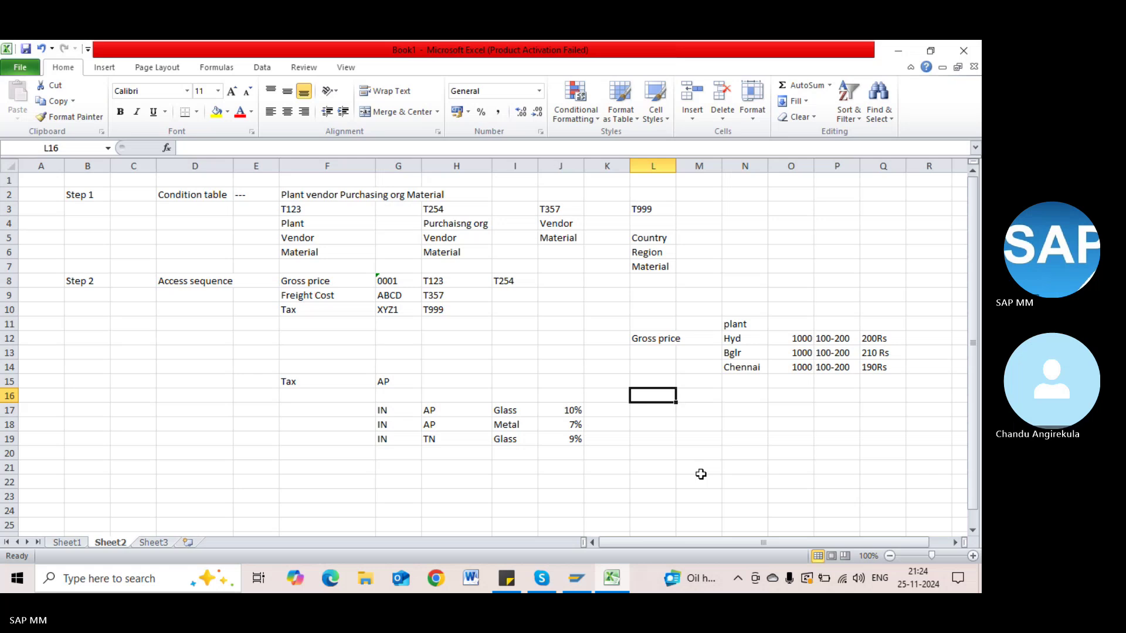
pyautogui.scroll(-1, 662, 466)
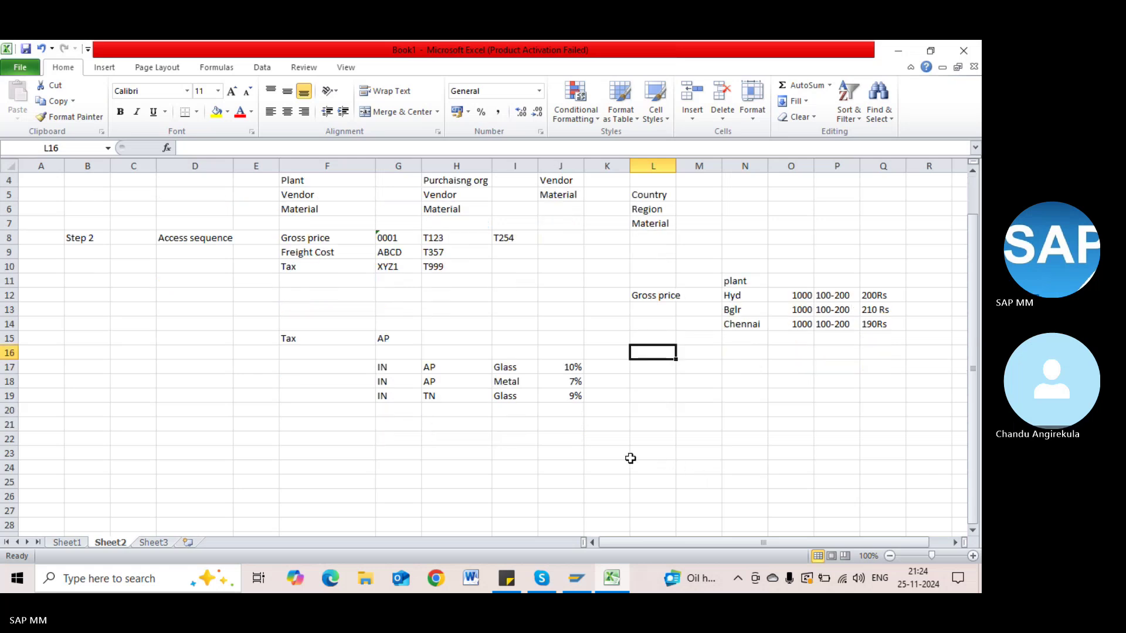
# Step: Add the label Step 3: in B21, below the tax records on Sheet2
pyautogui.scroll(1, 492, 463)
pyautogui.click(67, 463)
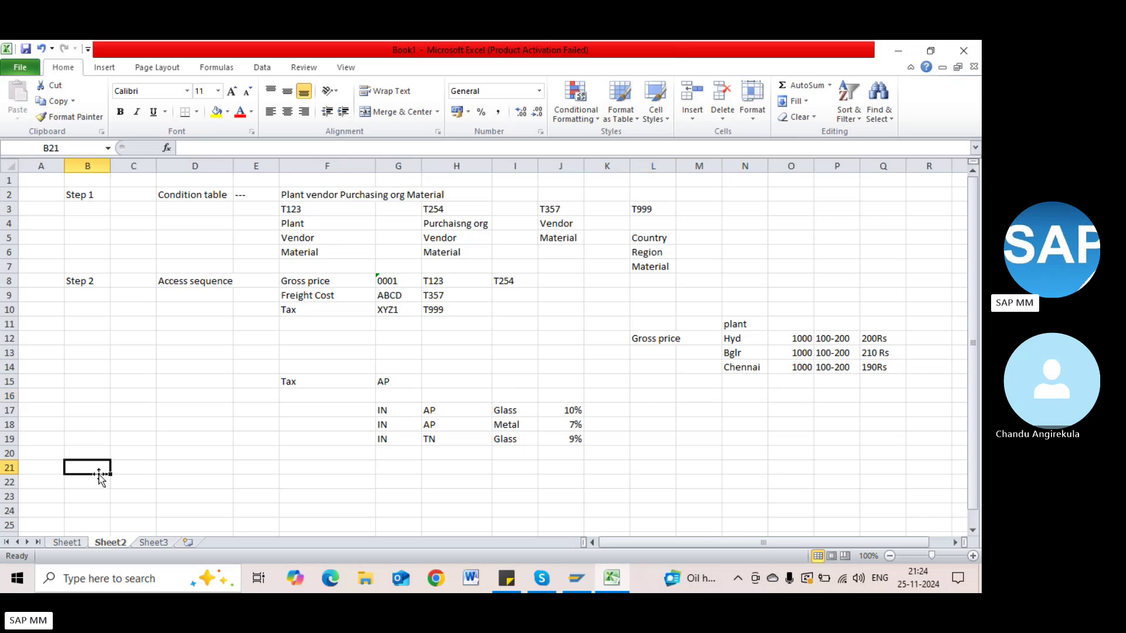
pyautogui.write('S')
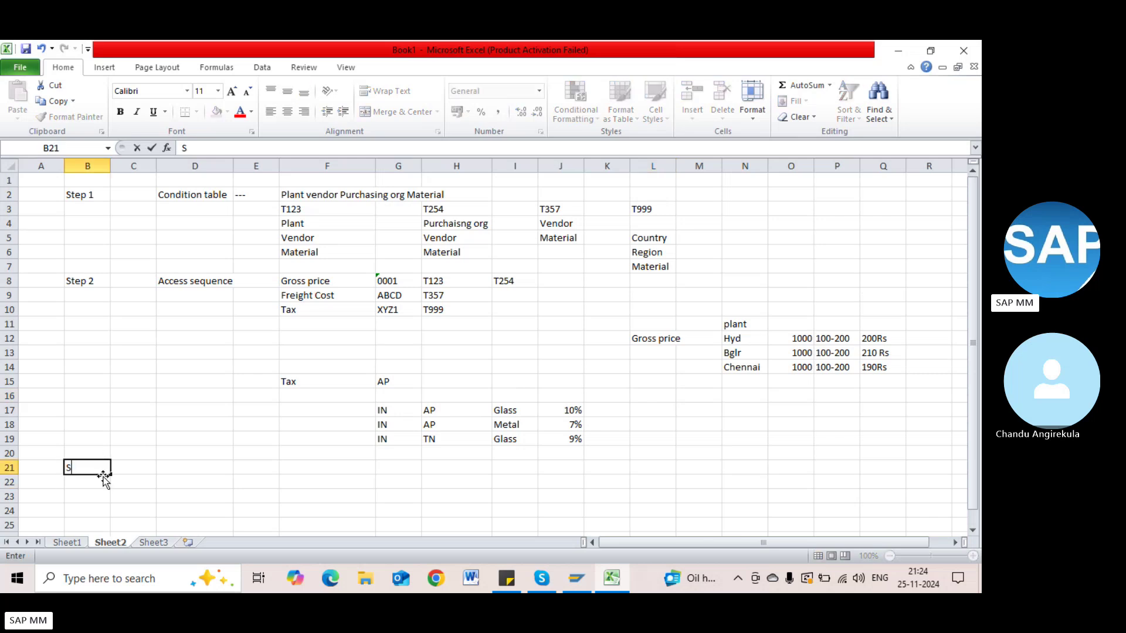
pyautogui.write('tep 3:')
# Step: Enter Condition type in D21 as the title of the third step
pyautogui.click(195, 196)
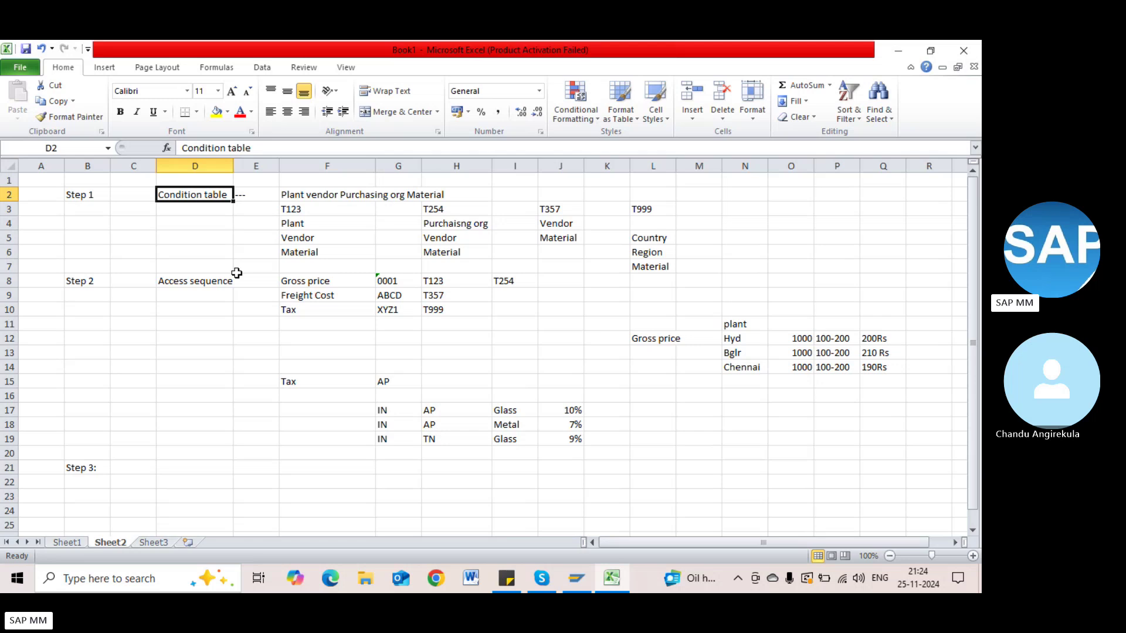
pyautogui.click(208, 282)
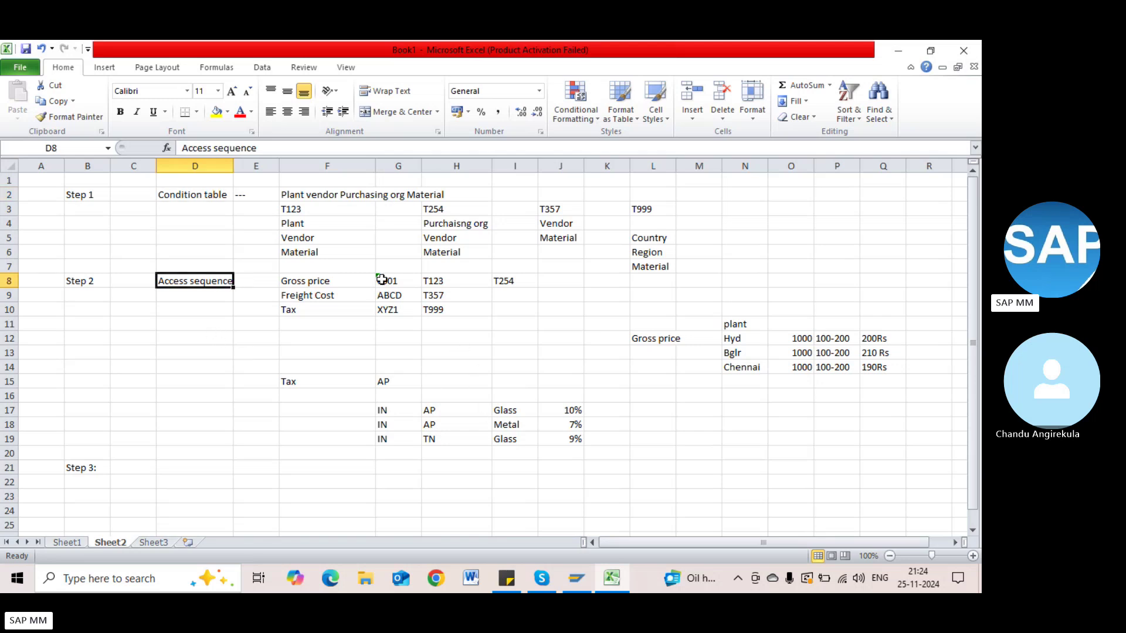
pyautogui.moveTo(314, 284); pyautogui.dragTo(321, 309)
pyautogui.click(166, 467)
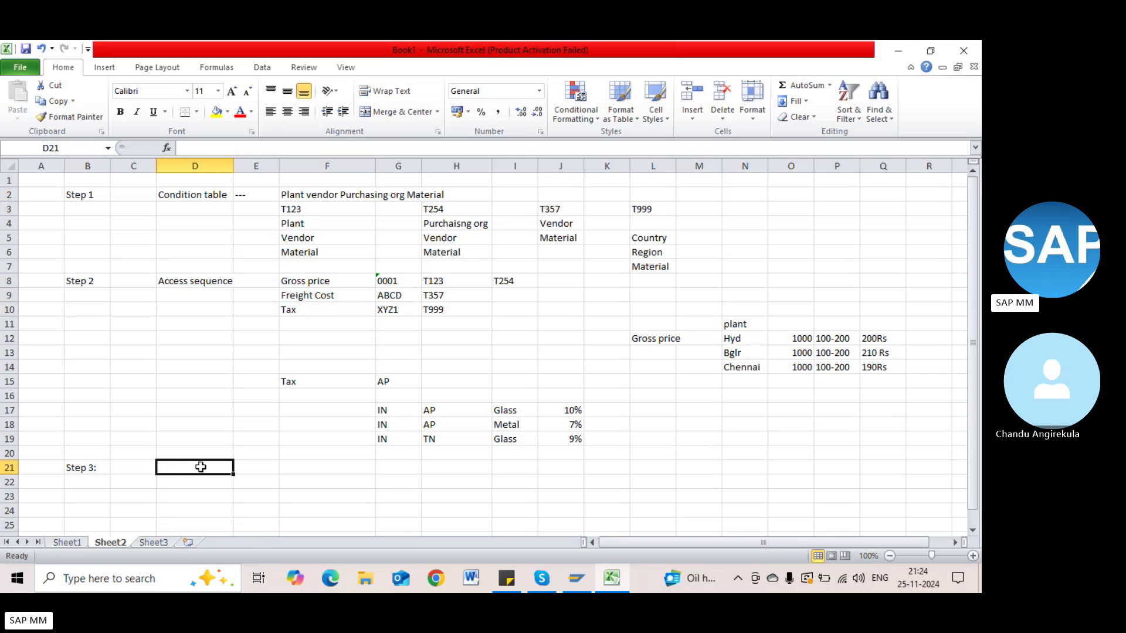
pyautogui.write('Cont')
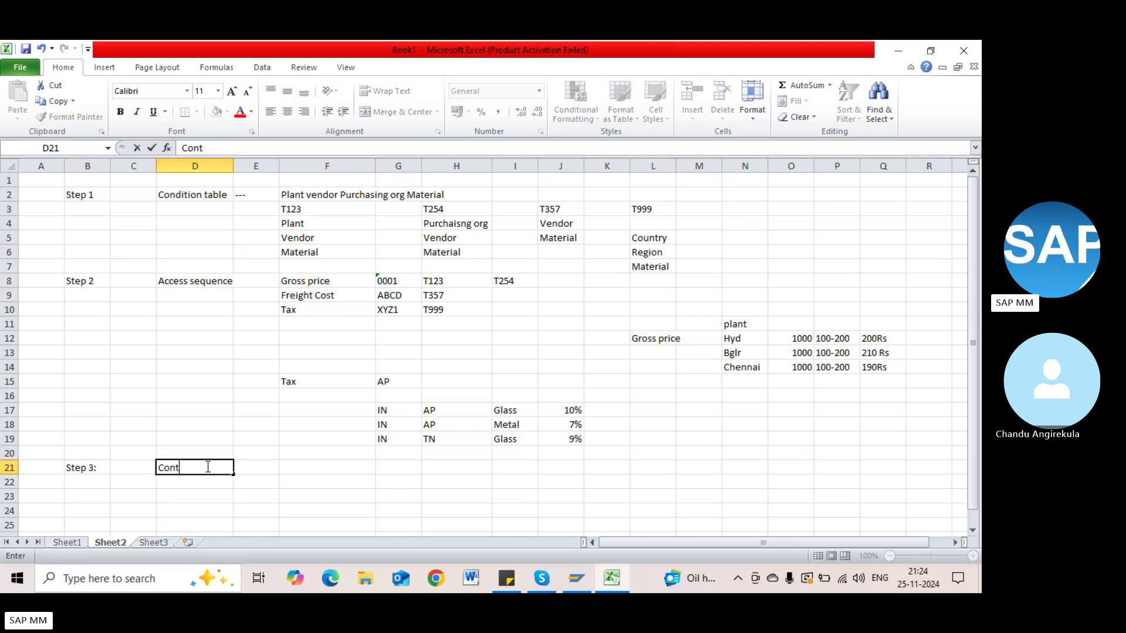
pyautogui.press('BackSpace')
pyautogui.write('dition type')
pyautogui.press('Tab')
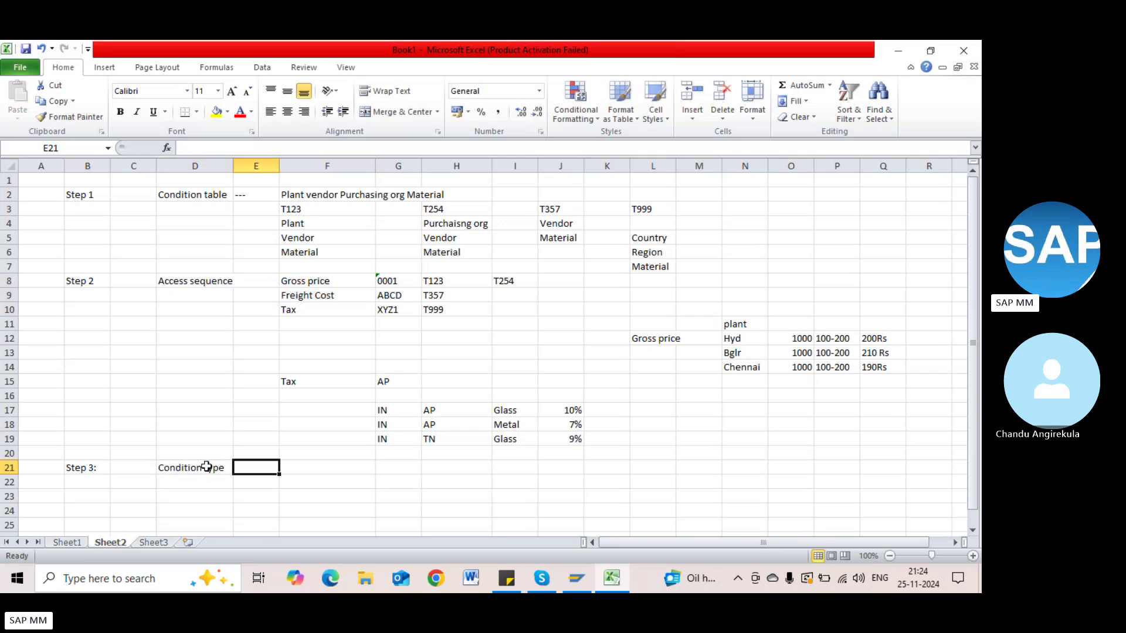
pyautogui.click(296, 282)
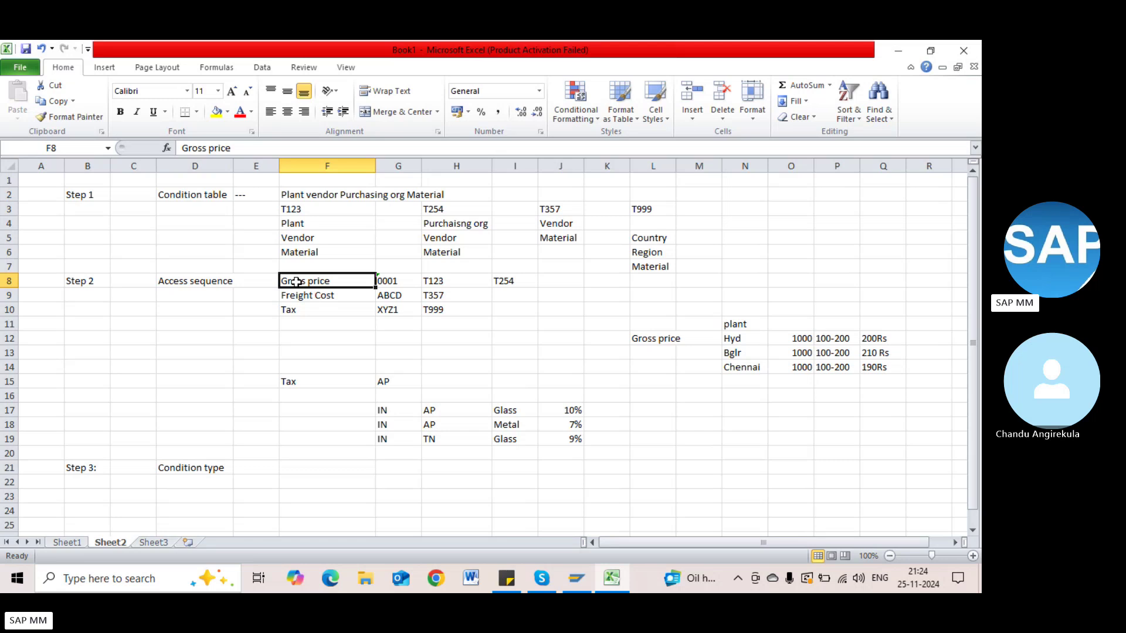
pyautogui.click(261, 468)
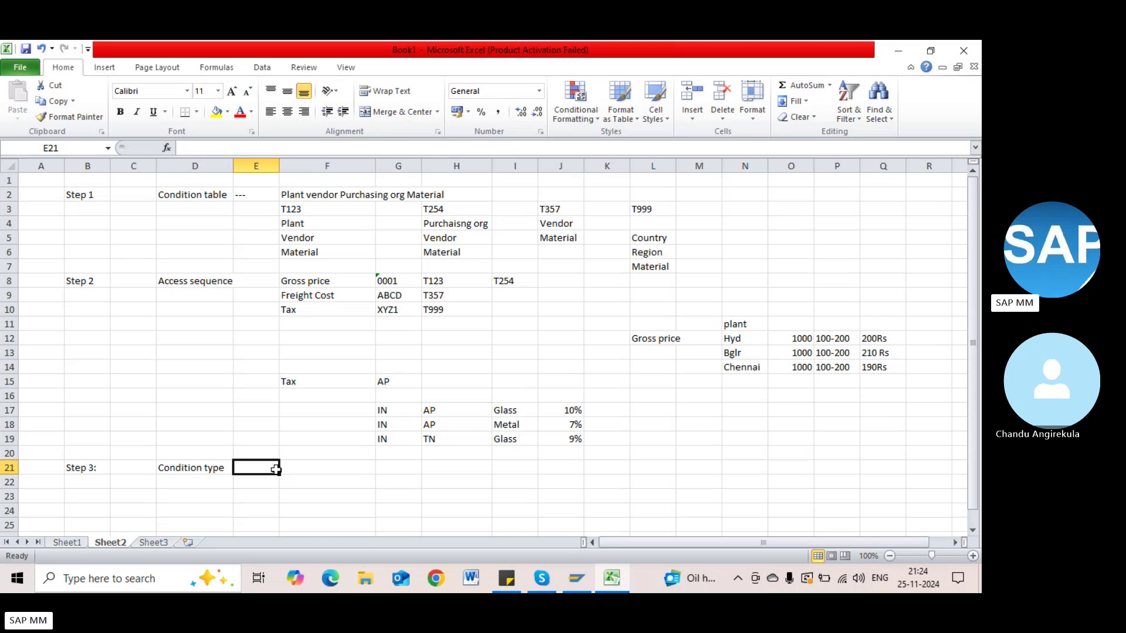
pyautogui.click(289, 468)
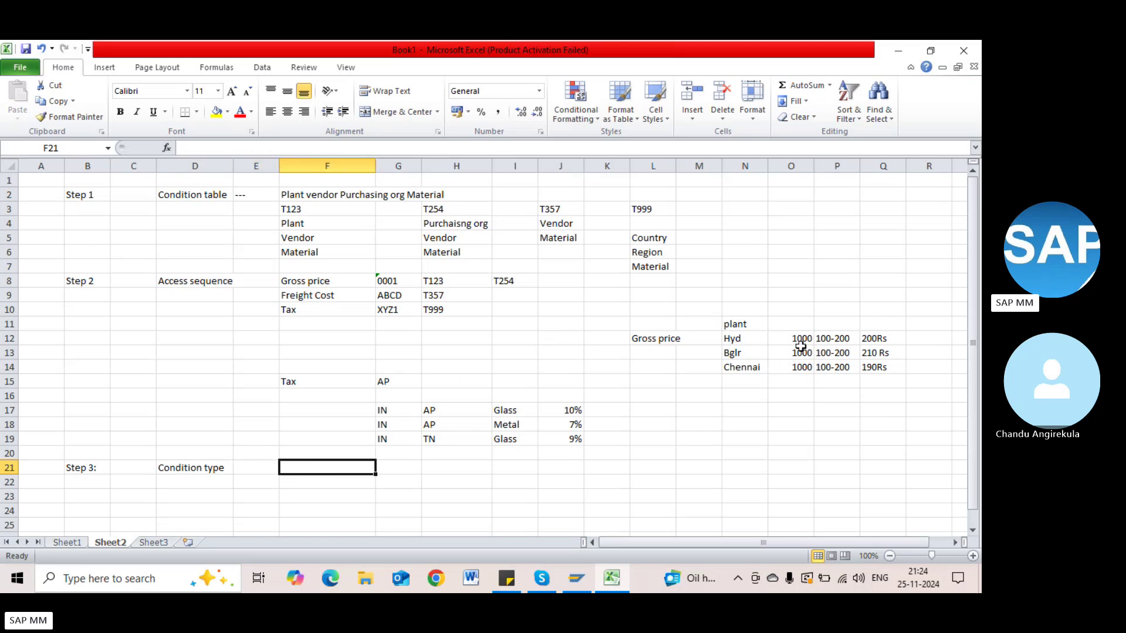
pyautogui.click(173, 284)
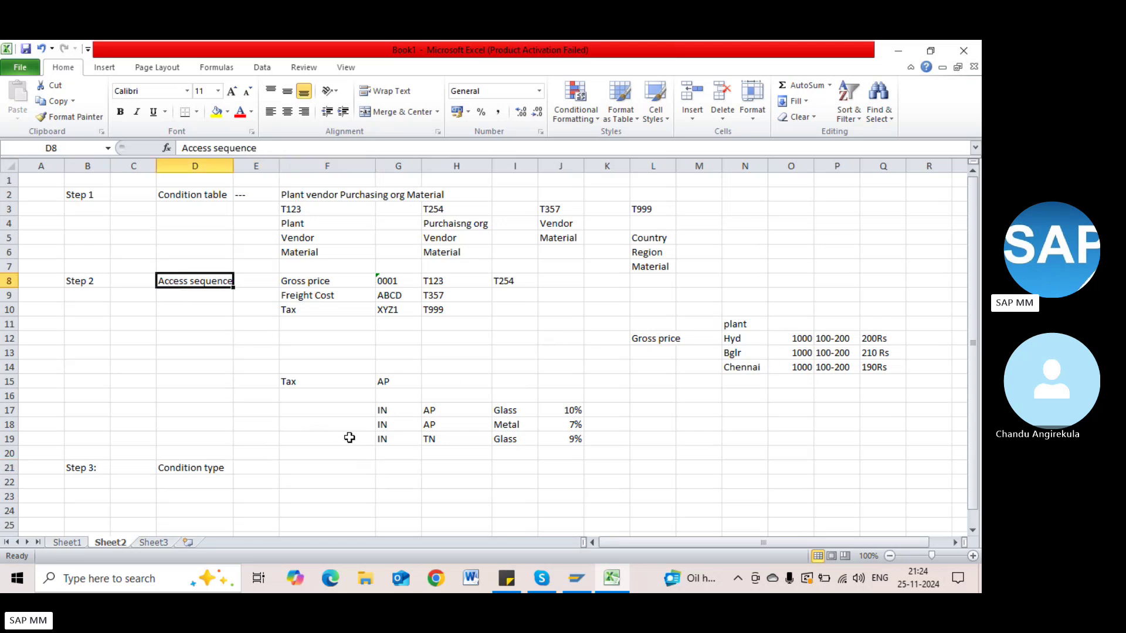
pyautogui.click(205, 470)
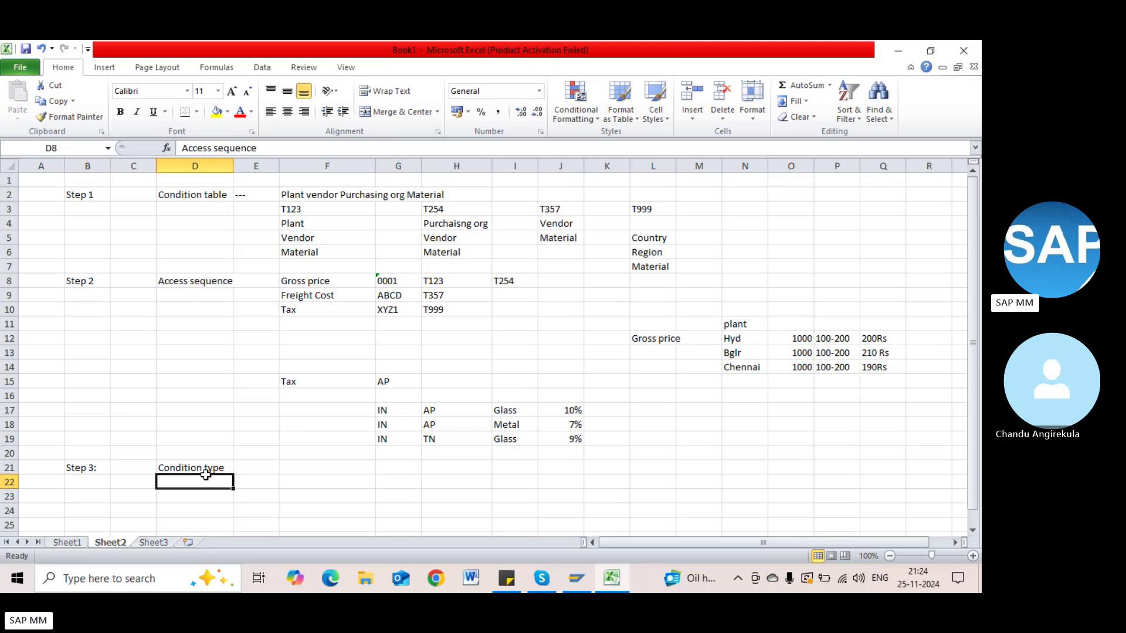
# Step: Try to enter the dash separator --- in E21 beside the Condition type title
pyautogui.click(238, 466)
pyautogui.write('---')
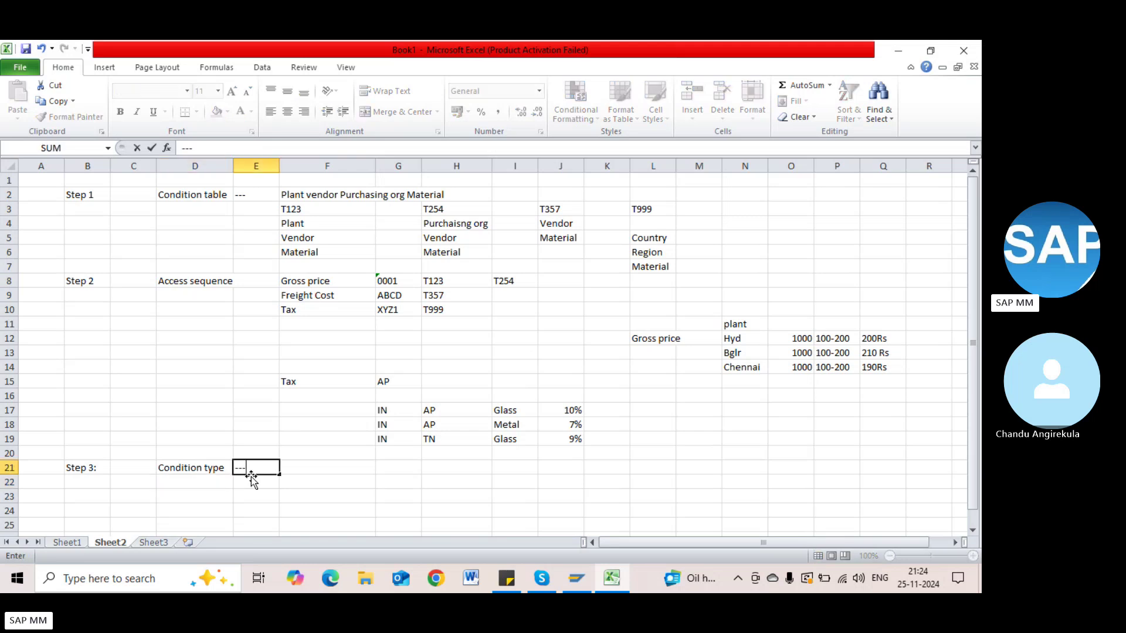
pyautogui.press('Return')
pyautogui.press('n')
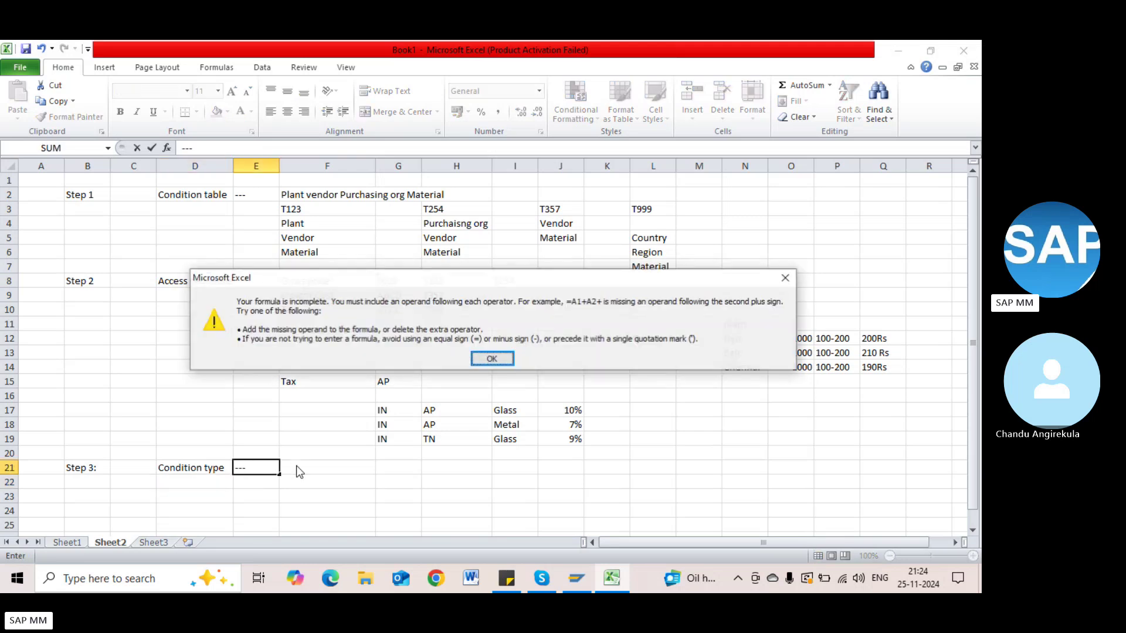
pyautogui.press('Return')
pyautogui.click(304, 480)
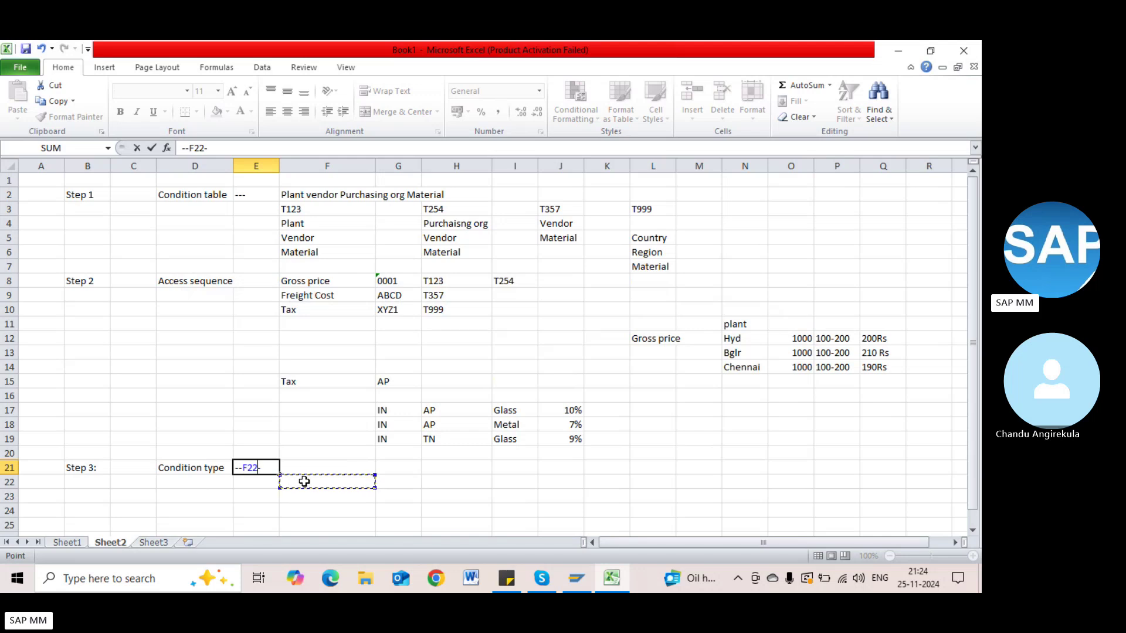
pyautogui.press('BackSpace')
pyautogui.press('BackSpace')
pyautogui.press('BackSpace')
pyautogui.press('BackSpace')
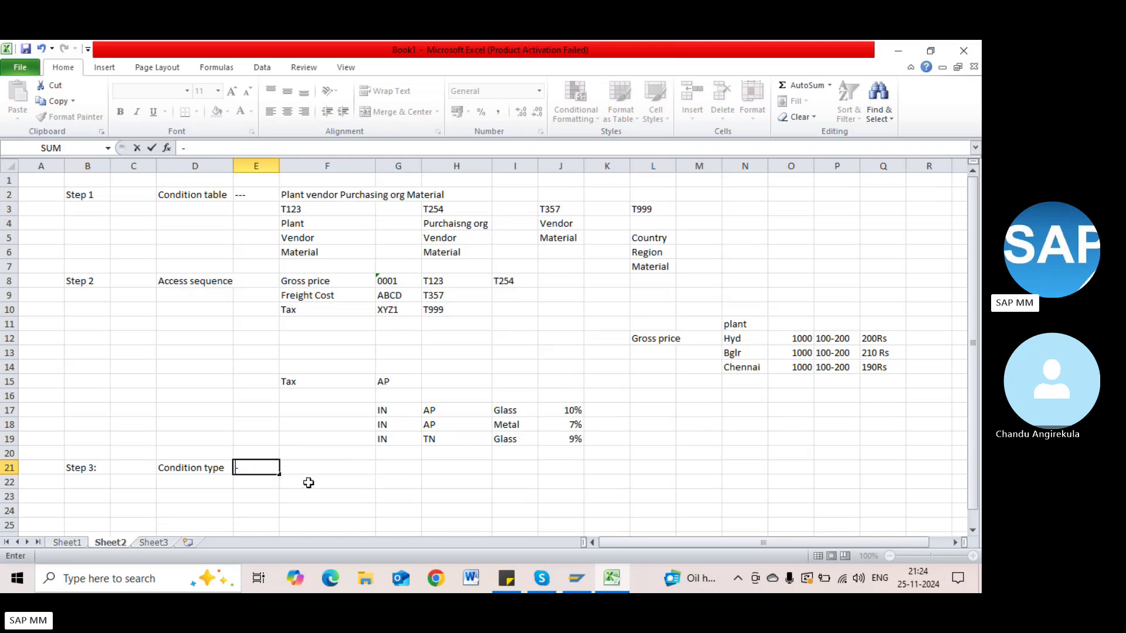
# Step: Discard the dash started in cell E21 and enter "Gross price" in F22, below the Condition type row
pyautogui.press('BackSpace')
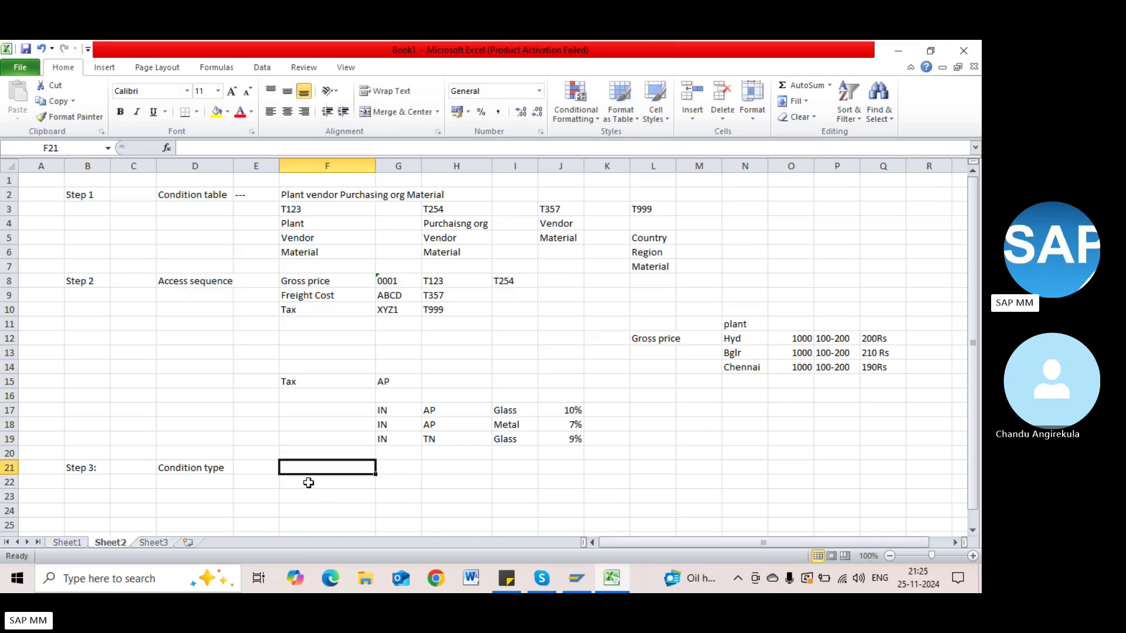
pyautogui.click(305, 483)
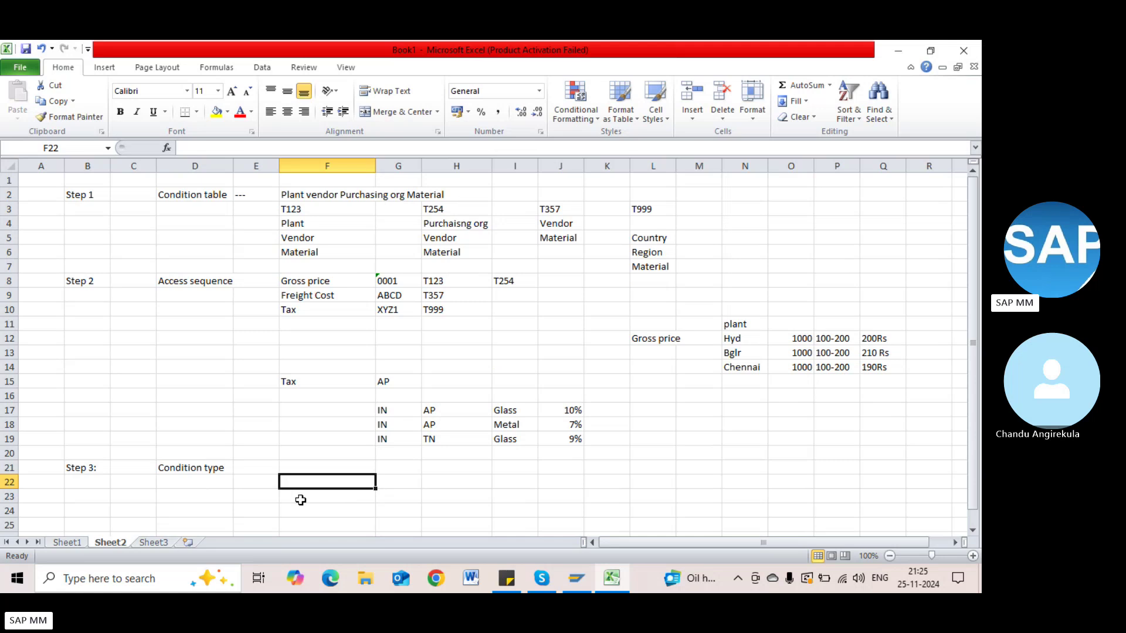
pyautogui.write('Gross price')
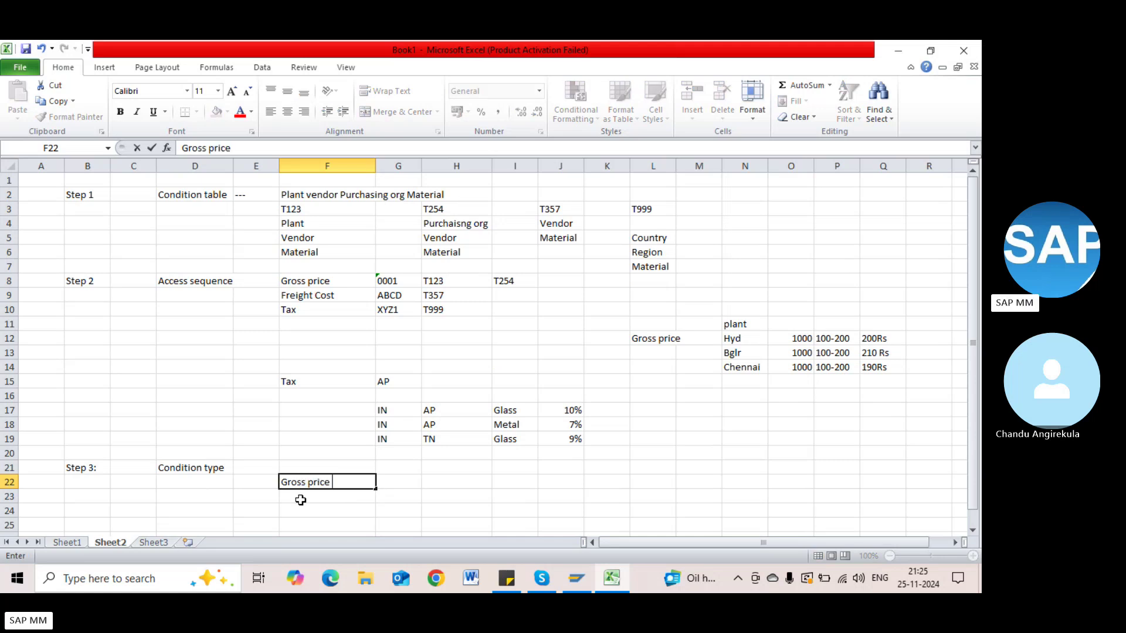
pyautogui.press('Tab')
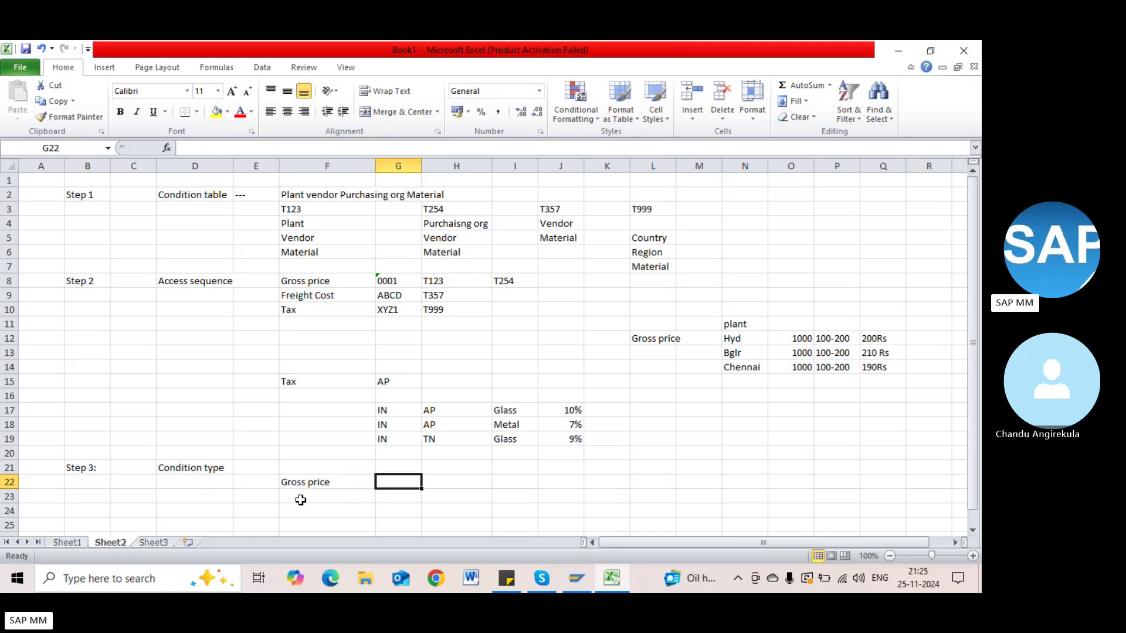
pyautogui.write('+ve')
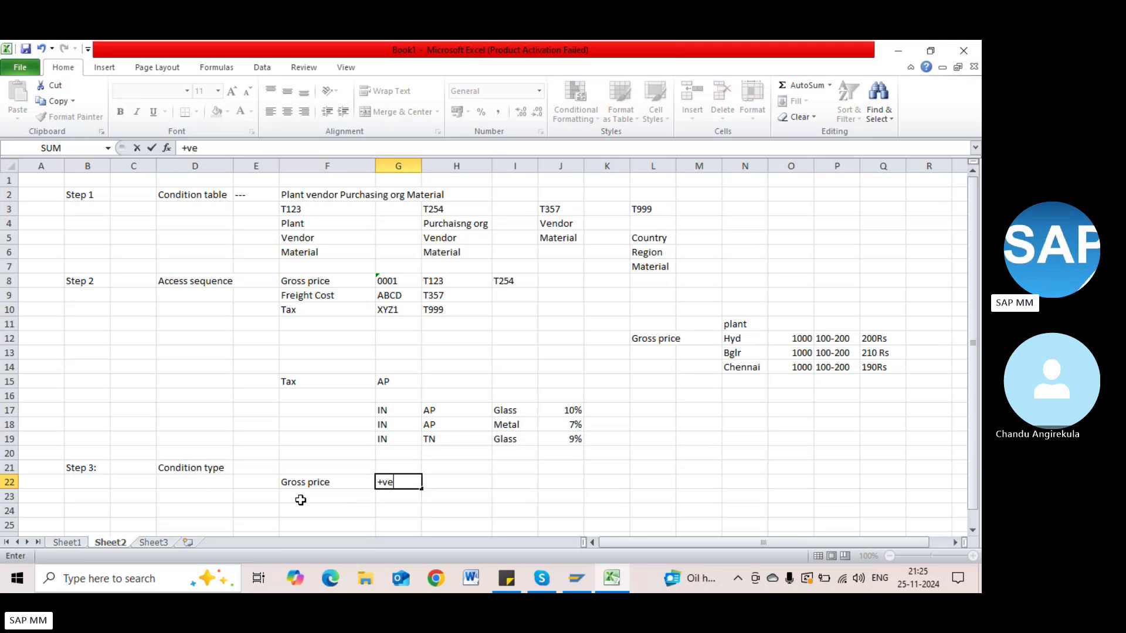
pyautogui.write(' or =')
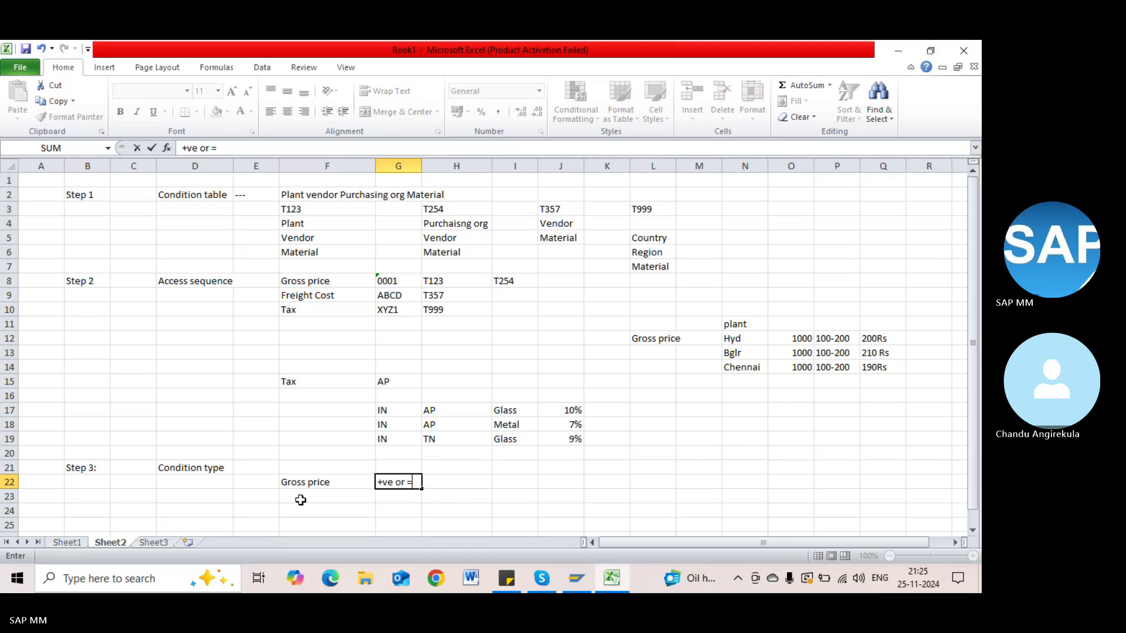
pyautogui.press('BackSpace')
pyautogui.write('- ve')
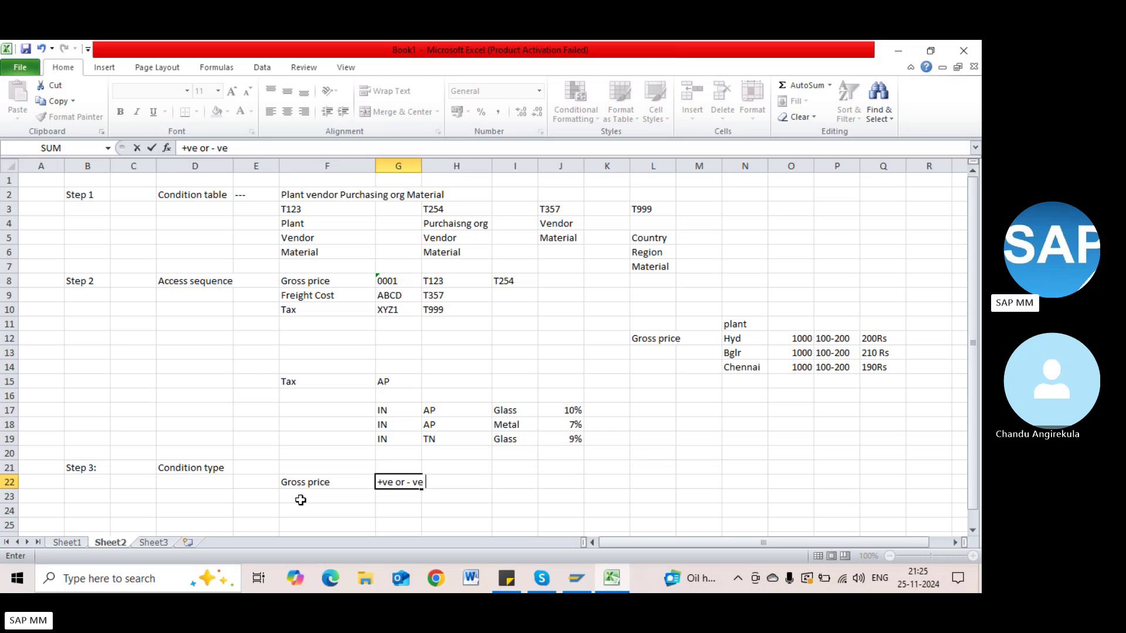
pyautogui.press('Down')
pyautogui.press('BackSpace')
pyautogui.press('BackSpace')
pyautogui.press('BackSpace')
pyautogui.press('BackSpace')
pyautogui.write('valu')
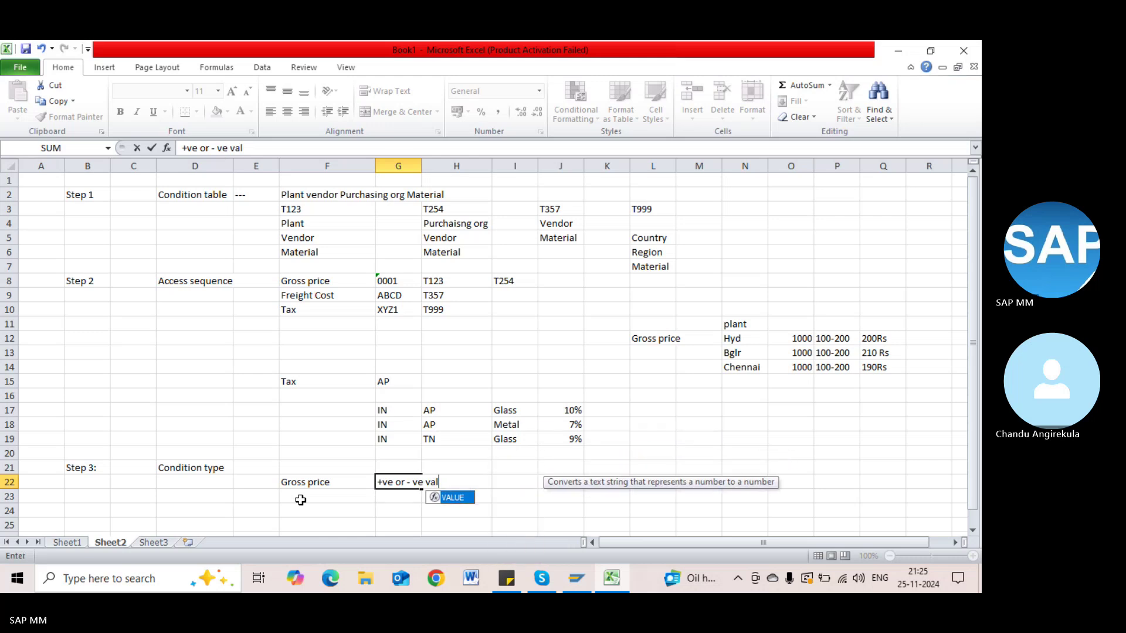
pyautogui.press('Tab')
pyautogui.press('BackSpace')
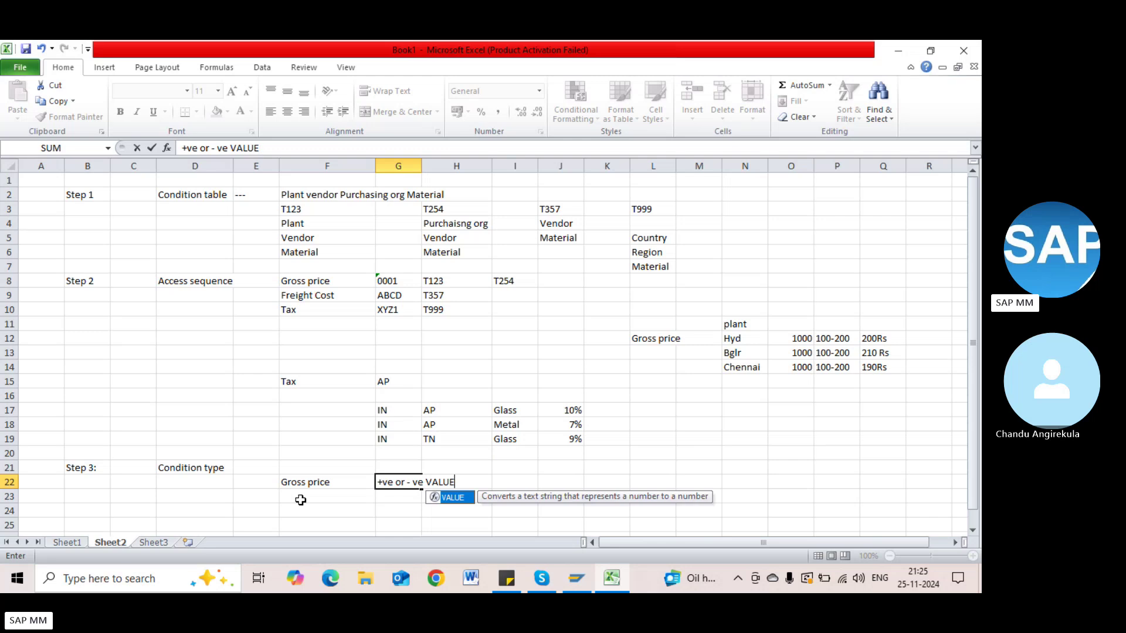
pyautogui.press('BackSpace')
pyautogui.press('BackSpace')
pyautogui.press('BackSpace')
pyautogui.press('BackSpace')
pyautogui.press('BackSpace')
pyautogui.press('BackSpace')
pyautogui.press('BackSpace')
pyautogui.press('BackSpace')
pyautogui.press('BackSpace')
pyautogui.press('BackSpace')
pyautogui.press('BackSpace')
pyautogui.press('BackSpace')
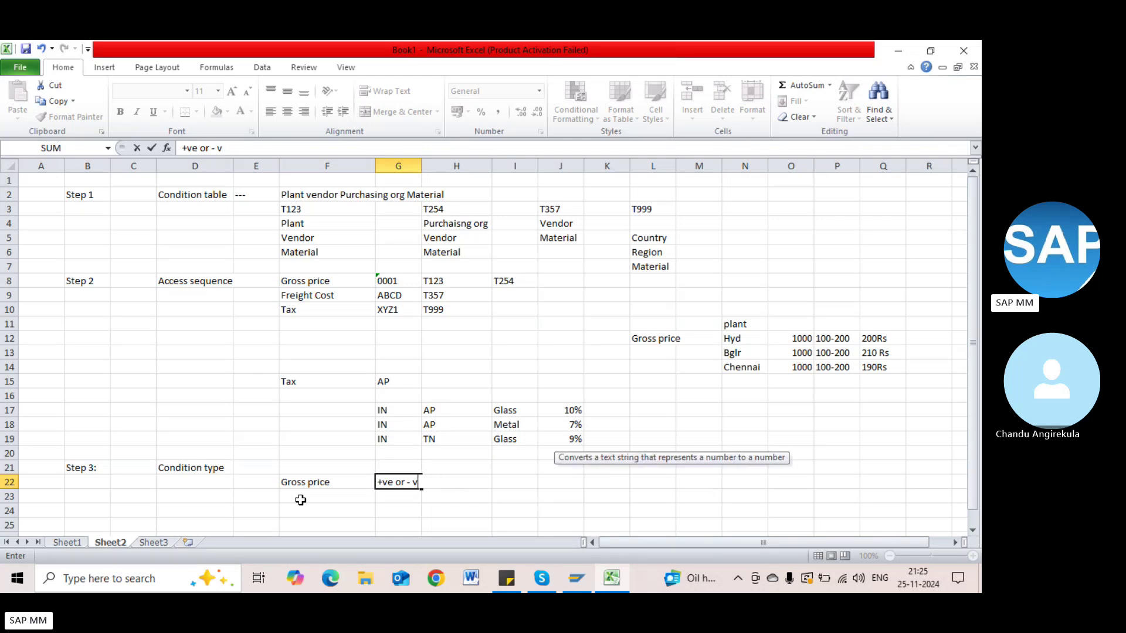
pyautogui.press('BackSpace')
pyautogui.press('BackSpace')
pyautogui.press('BackSpace')
pyautogui.press('BackSpace')
pyautogui.press('BackSpace')
pyautogui.press('Escape')
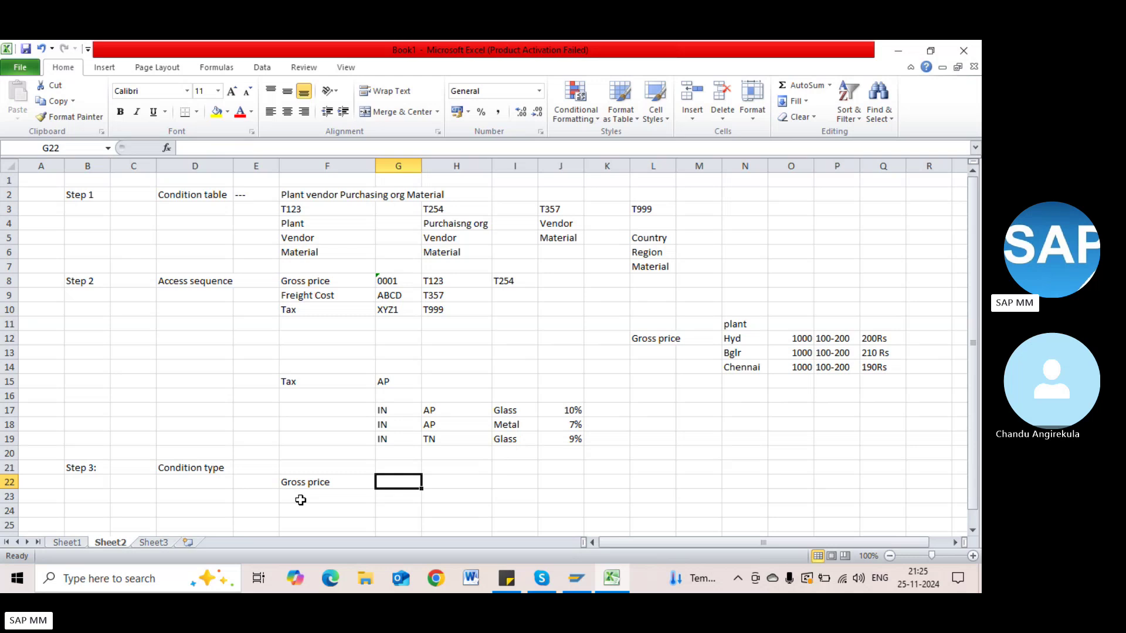
pyautogui.write('Qty')
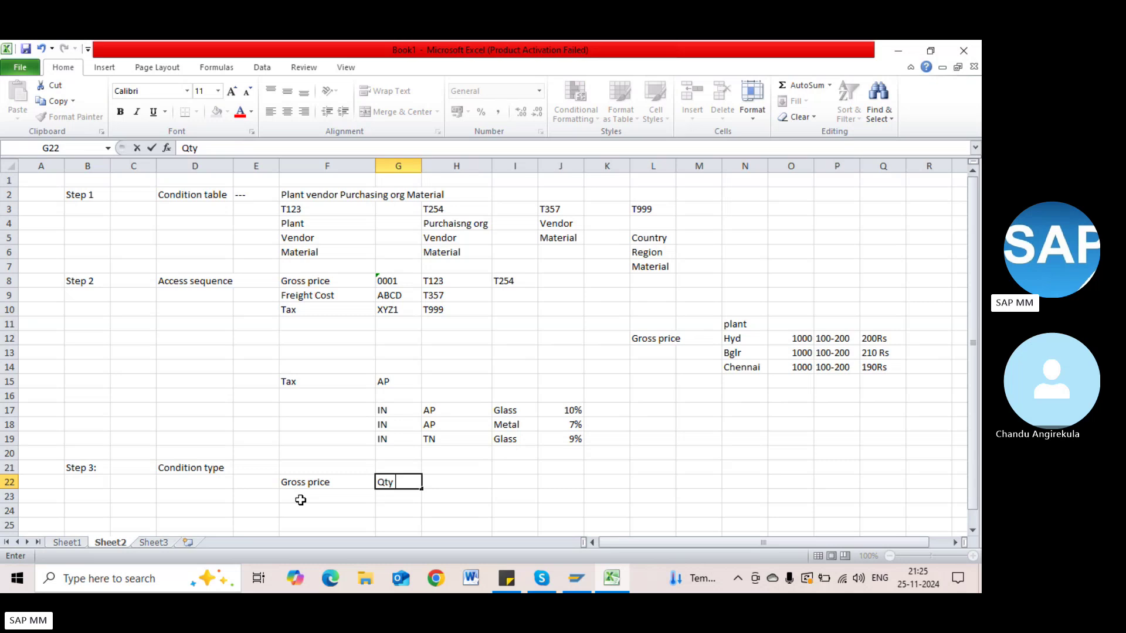
pyautogui.press('BackSpace')
pyautogui.press('BackSpace')
pyautogui.press('BackSpace')
pyautogui.click(296, 482)
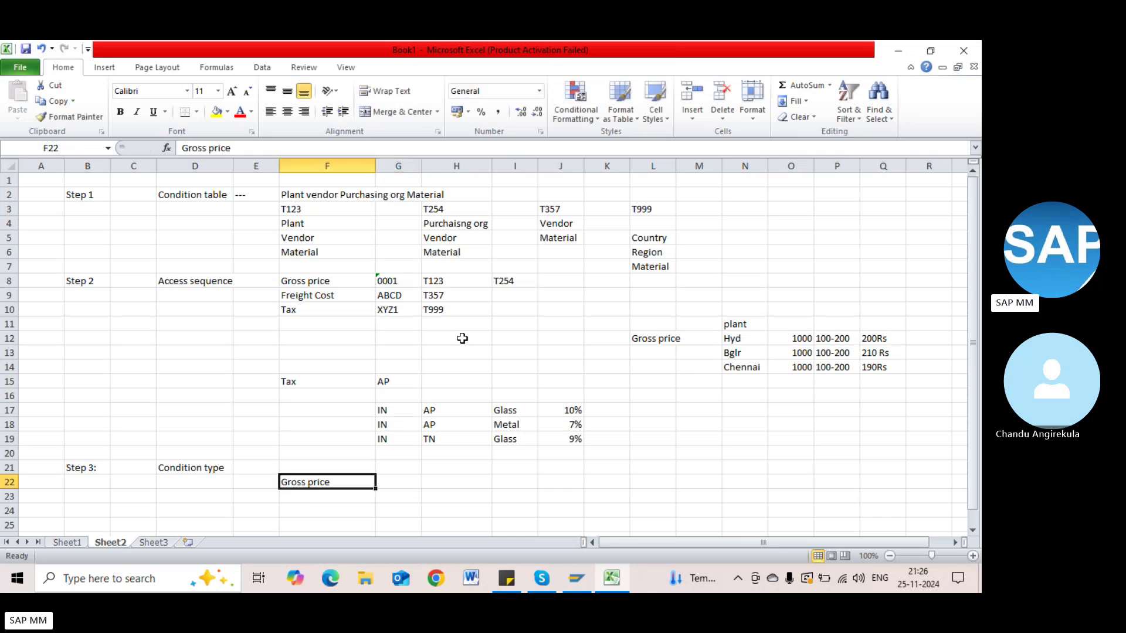
pyautogui.click(188, 281)
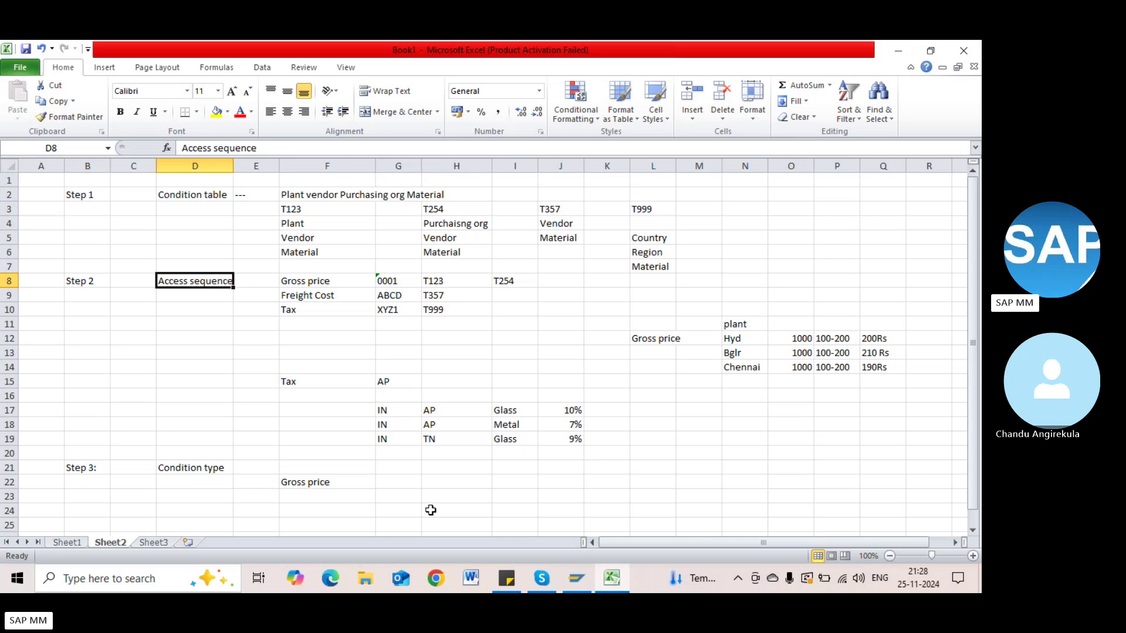
# Step: Enter "Time dependent condition type" in cell E24 below the Step 3 heading
pyautogui.scroll(-3, 477, 520)
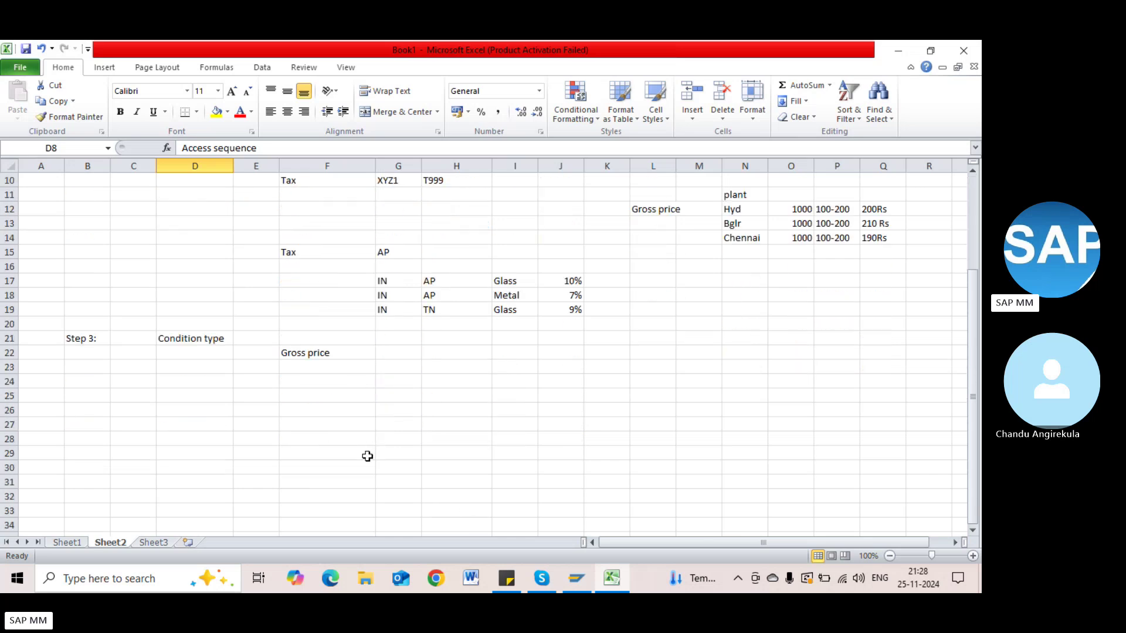
pyautogui.click(253, 383)
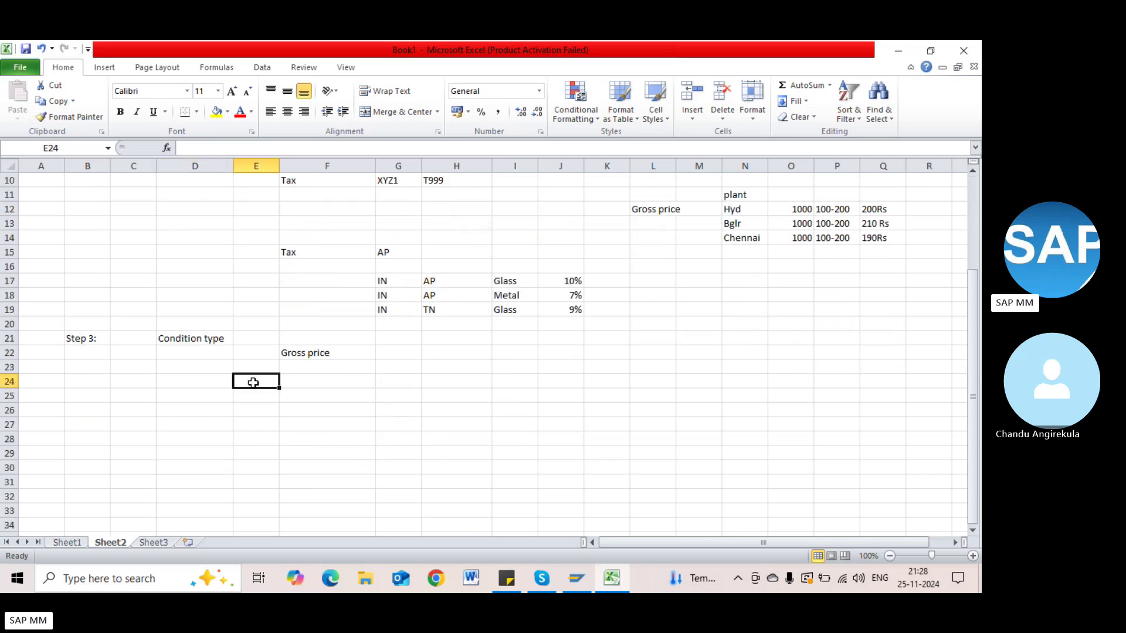
pyautogui.write('Time depe')
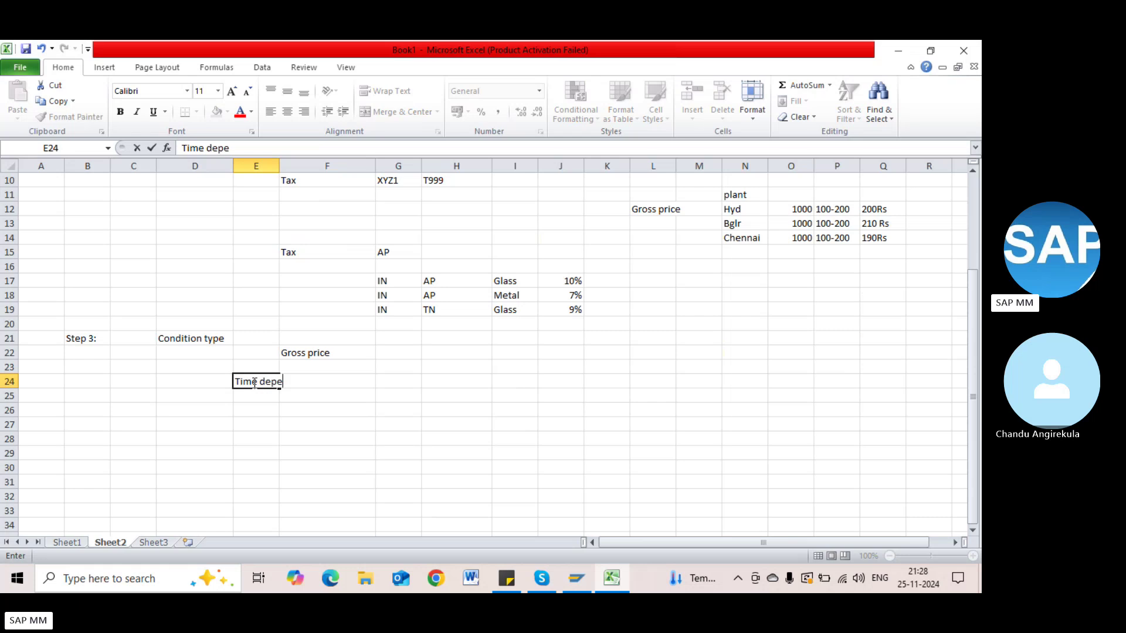
pyautogui.write('ndent condition type')
pyautogui.press('Tab')
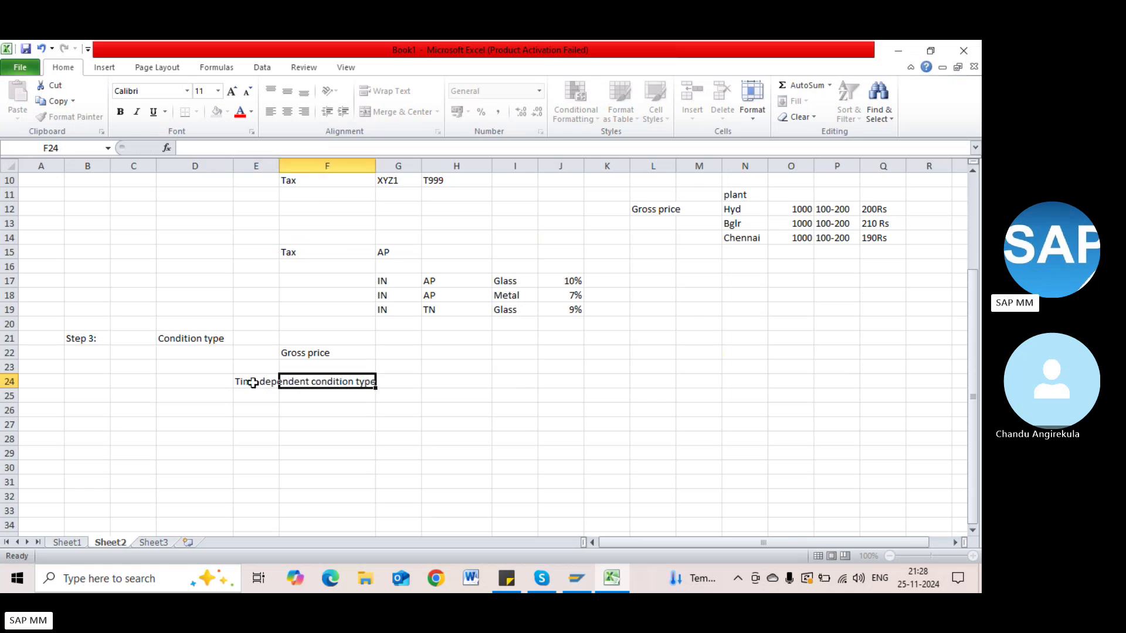
# Step: Enter the condition type code PB00 in cell H24 and its description "Gross price" in I24
pyautogui.press('Tab')
pyautogui.press('Tab')
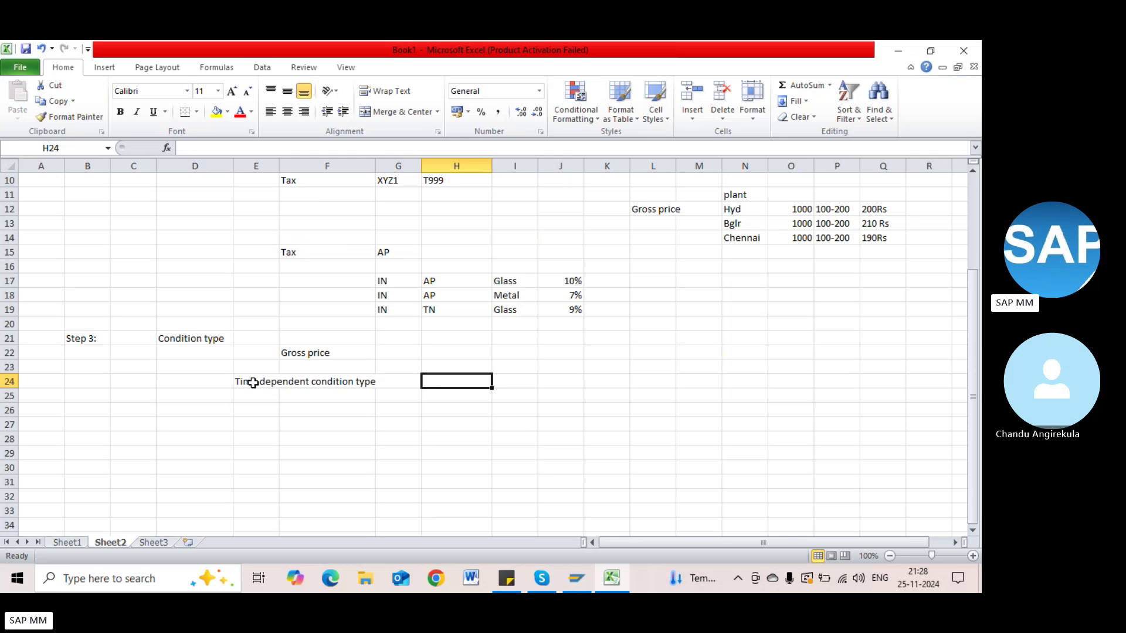
pyautogui.write('Pb')
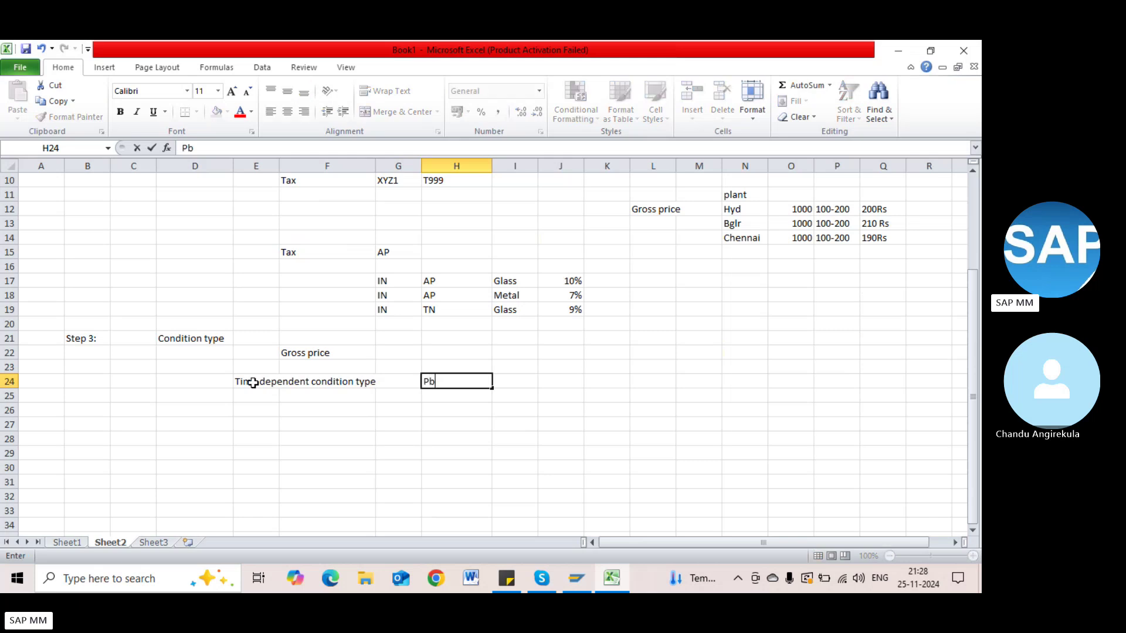
pyautogui.press('BackSpace')
pyautogui.write('B00')
pyautogui.press('Tab')
pyautogui.write('Gr')
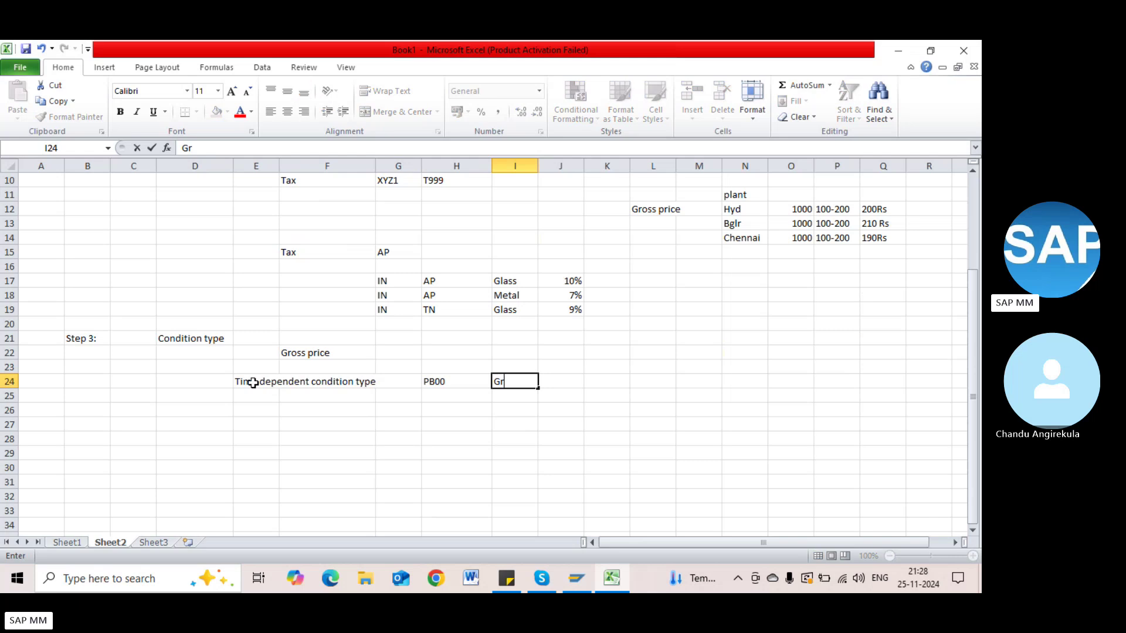
pyautogui.write('oss price')
pyautogui.press('Tab')
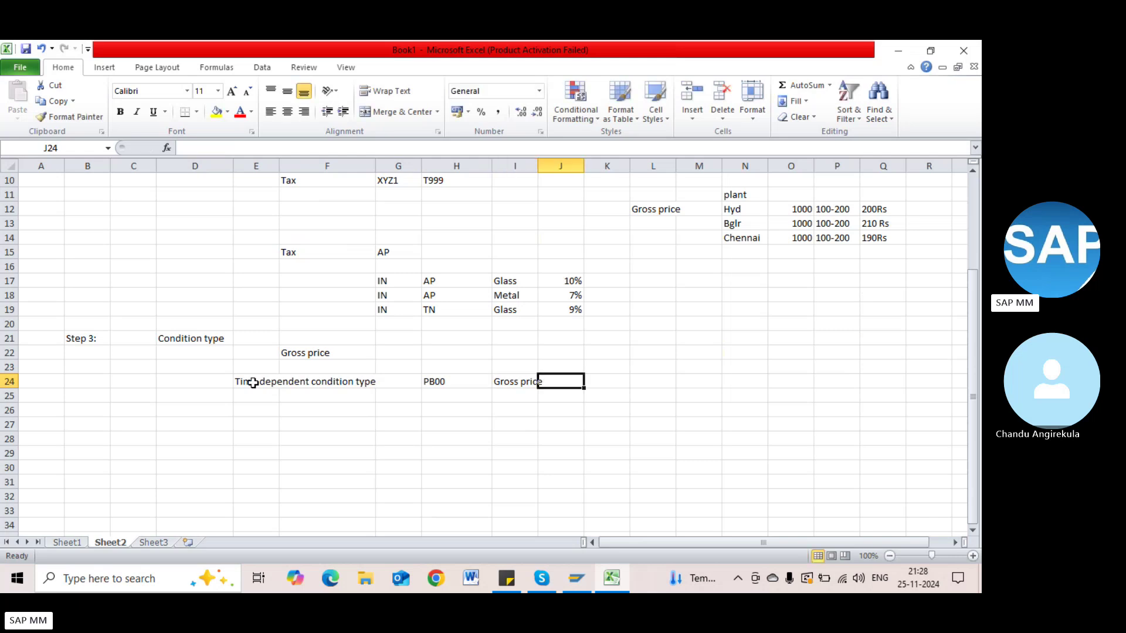
pyautogui.press('Tab')
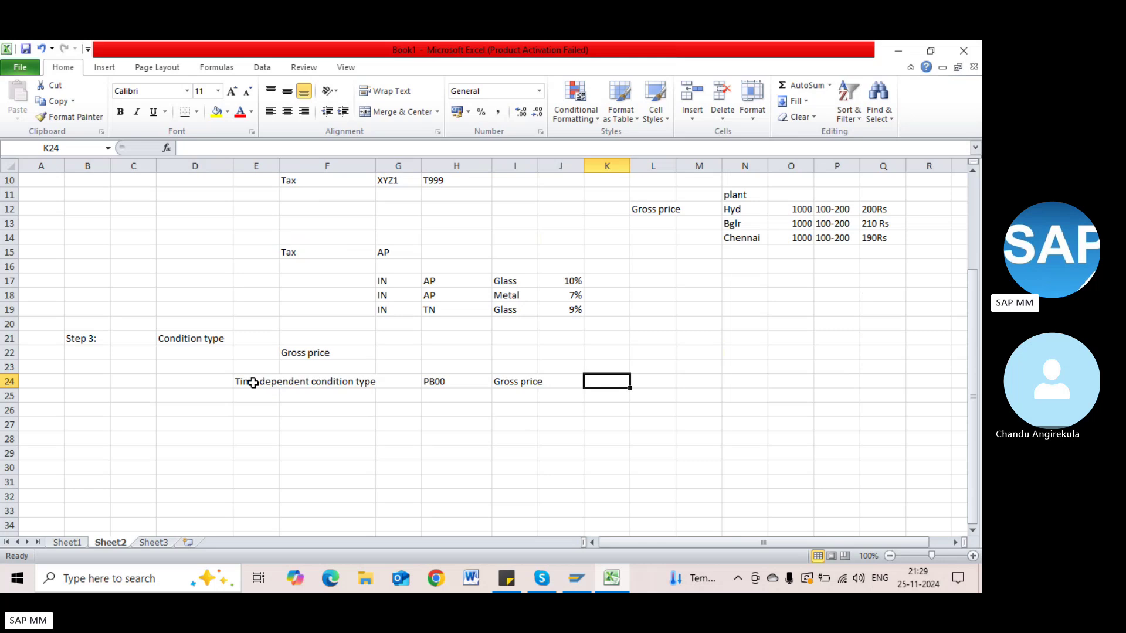
# Step: Enter "Time independent condition type" in cell E26, two rows below the time dependent entry
pyautogui.click(435, 404)
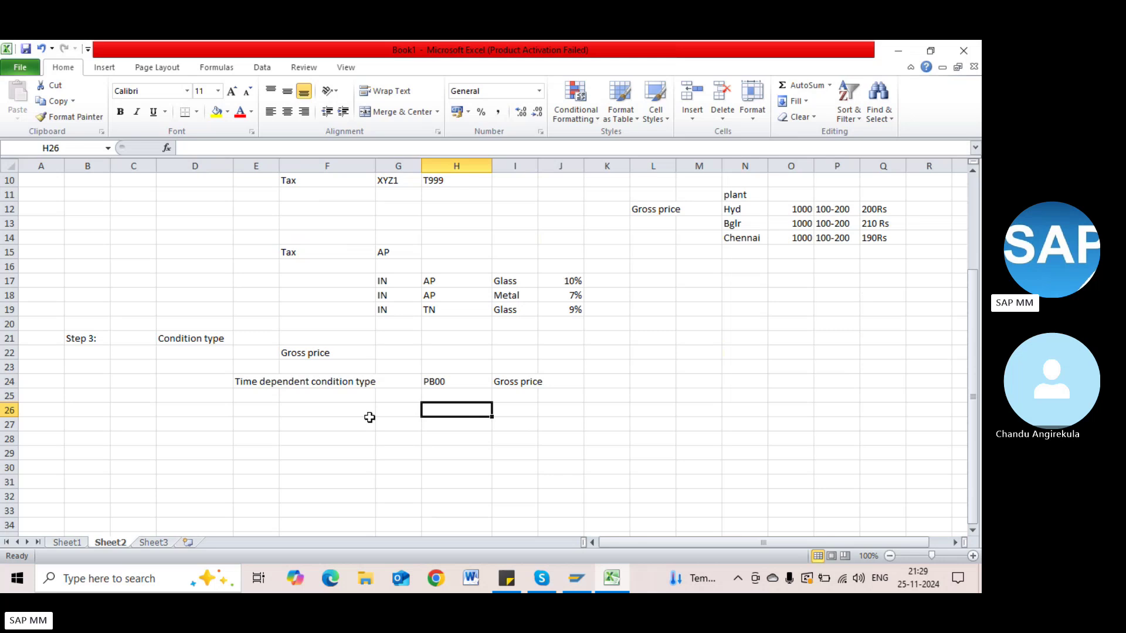
pyautogui.click(252, 413)
pyautogui.write('Time ')
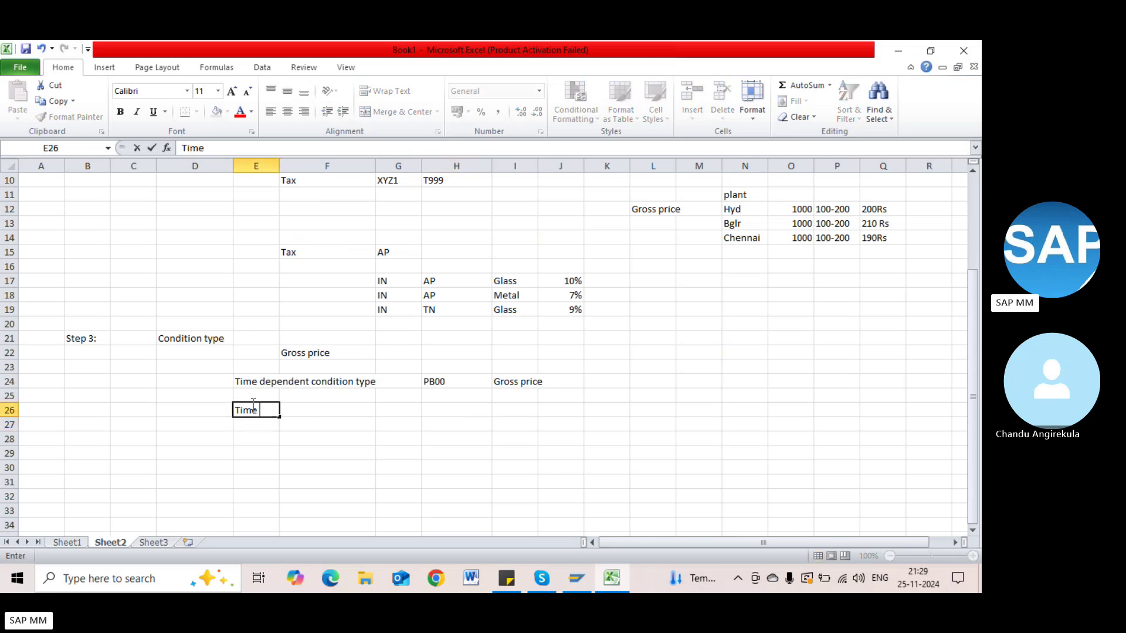
pyautogui.write('independtent')
pyautogui.press('BackSpace')
pyautogui.press('BackSpace')
pyautogui.press('BackSpace')
pyautogui.press('BackSpace')
pyautogui.write('ent ')
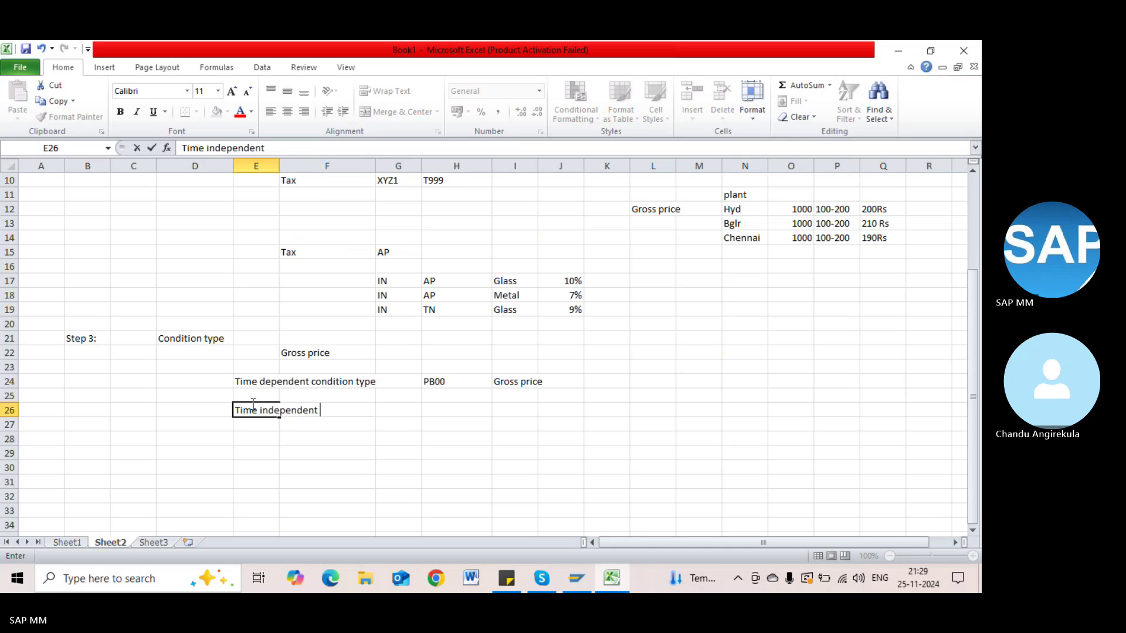
pyautogui.write('condition type')
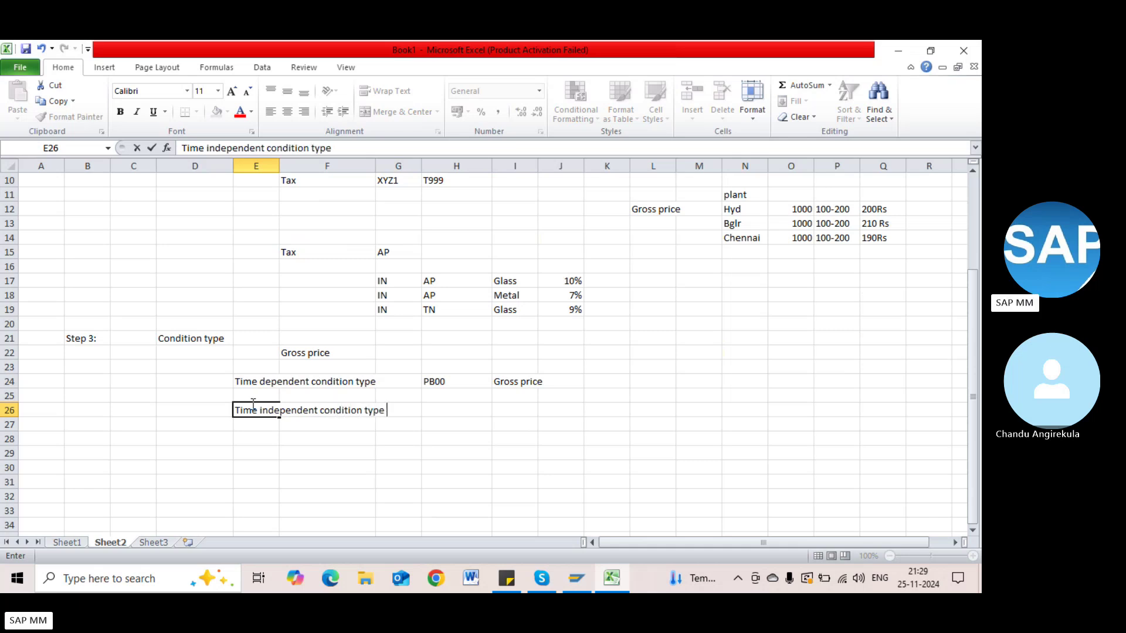
pyautogui.press('Tab')
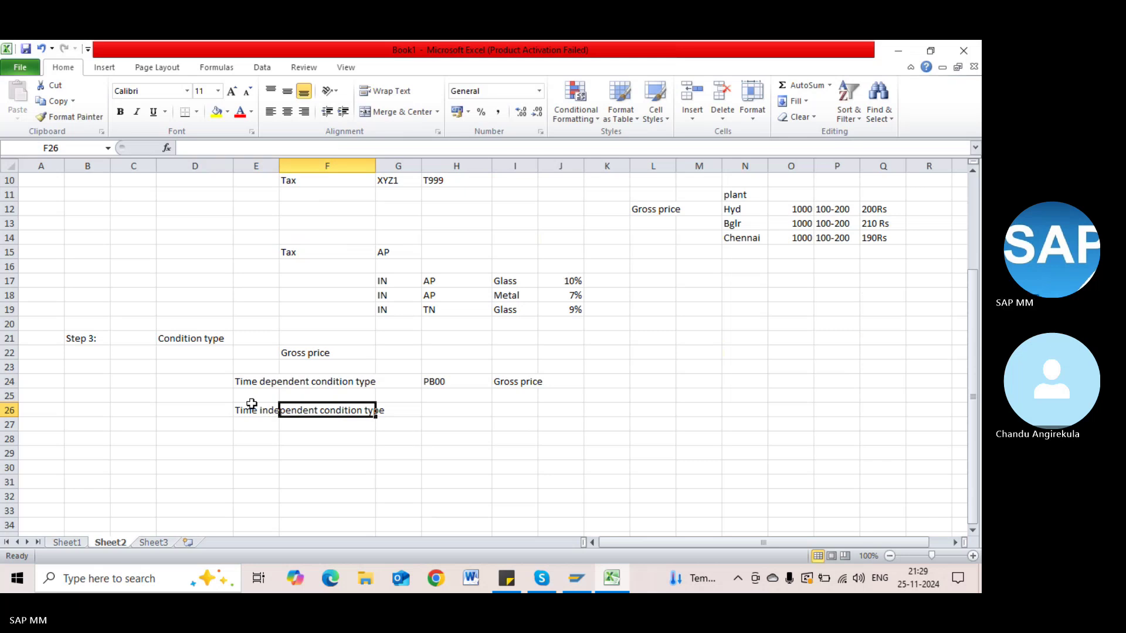
# Step: Enter the condition type code PBXX in cell H26 and its description "Gross price" in I26
pyautogui.press('Tab')
pyautogui.press('Tab')
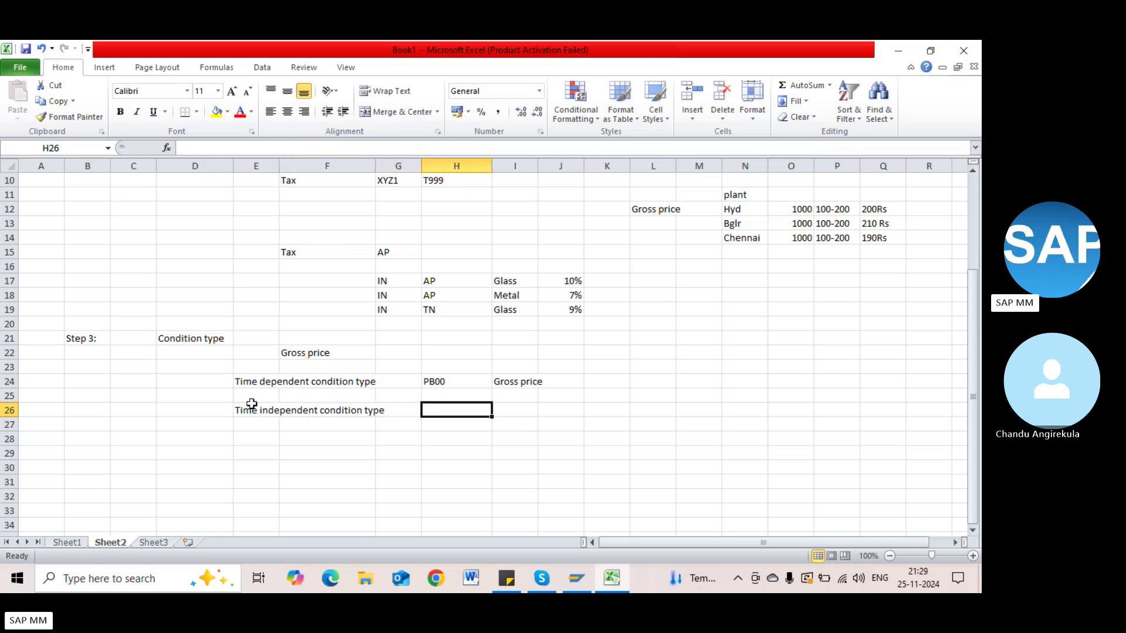
pyautogui.write('PBXX')
pyautogui.press('Tab')
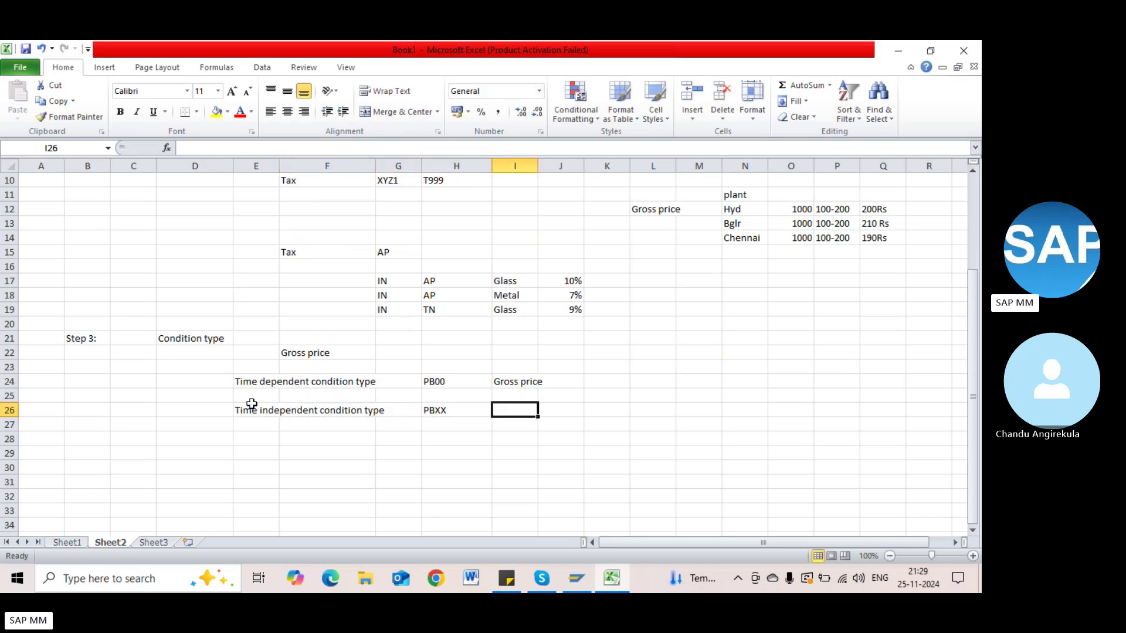
pyautogui.write('Gross price')
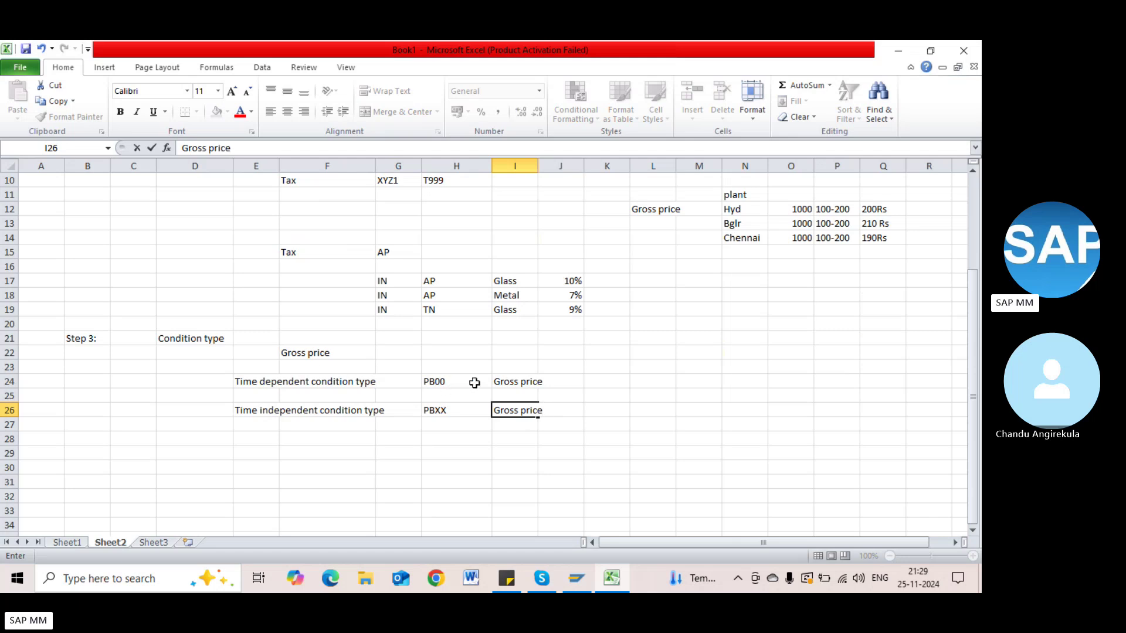
pyautogui.click(501, 382)
pyautogui.click(503, 410)
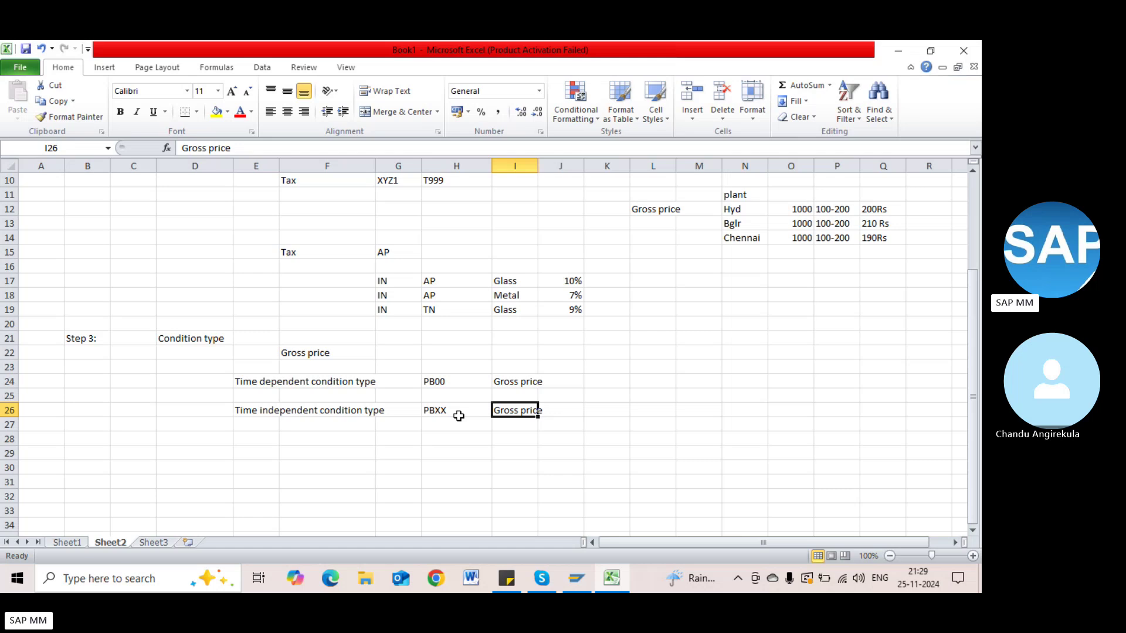
# Step: Highlight the Plant, Vendor and Material fields under T123, followed by the gross price rows for Hyd, Bglr and Chennai
pyautogui.scroll(3, 458, 415)
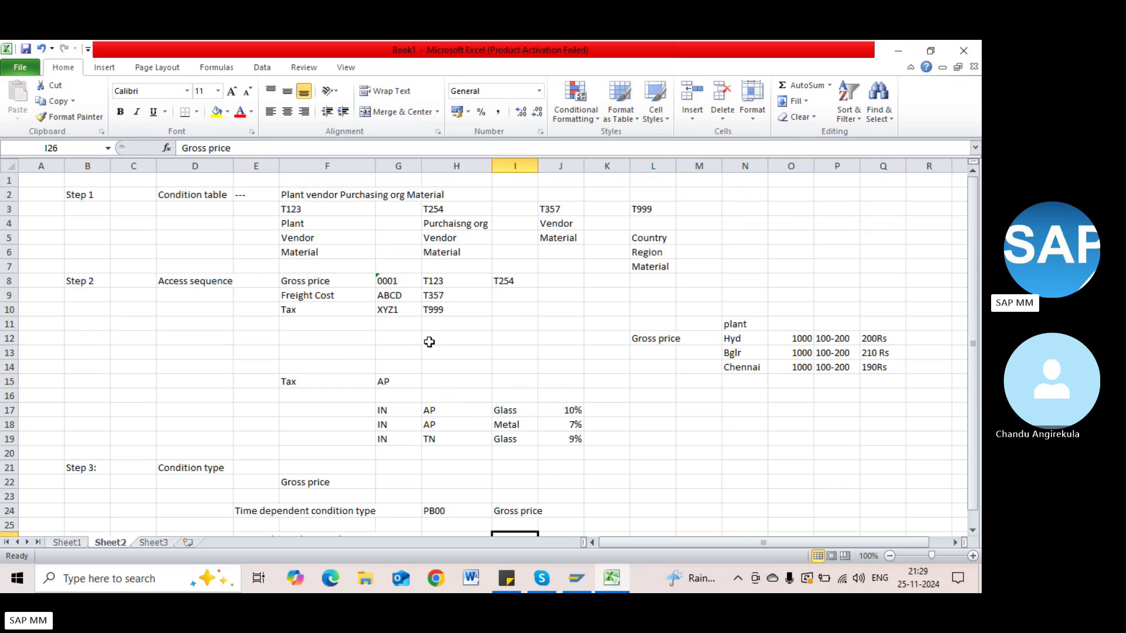
pyautogui.moveTo(305, 226); pyautogui.dragTo(305, 249)
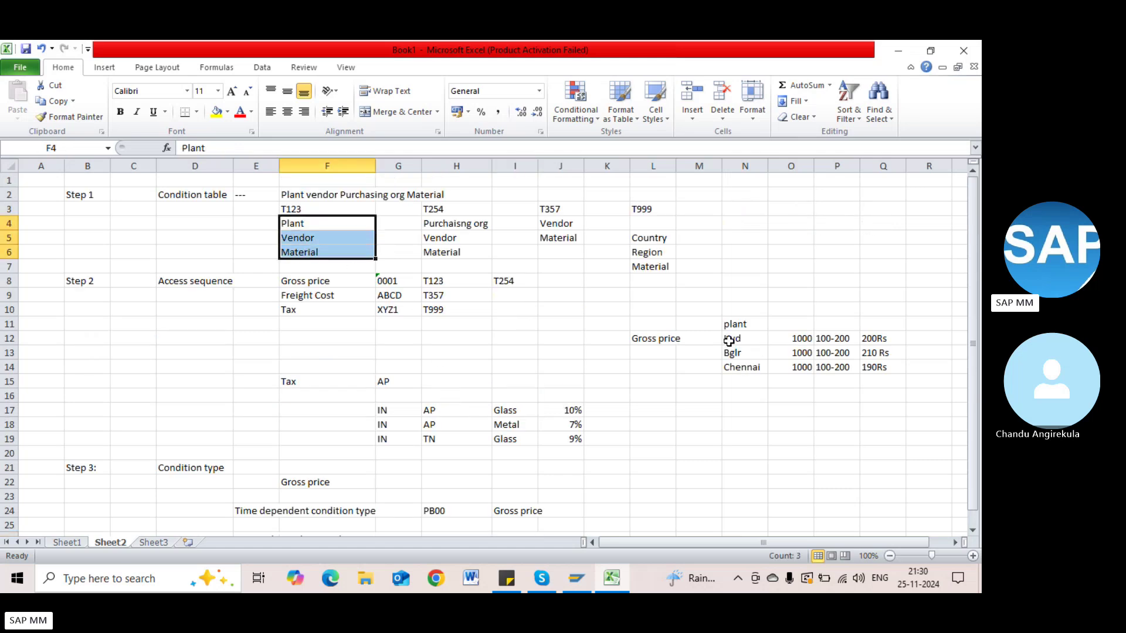
pyautogui.moveTo(729, 340); pyautogui.dragTo(877, 364)
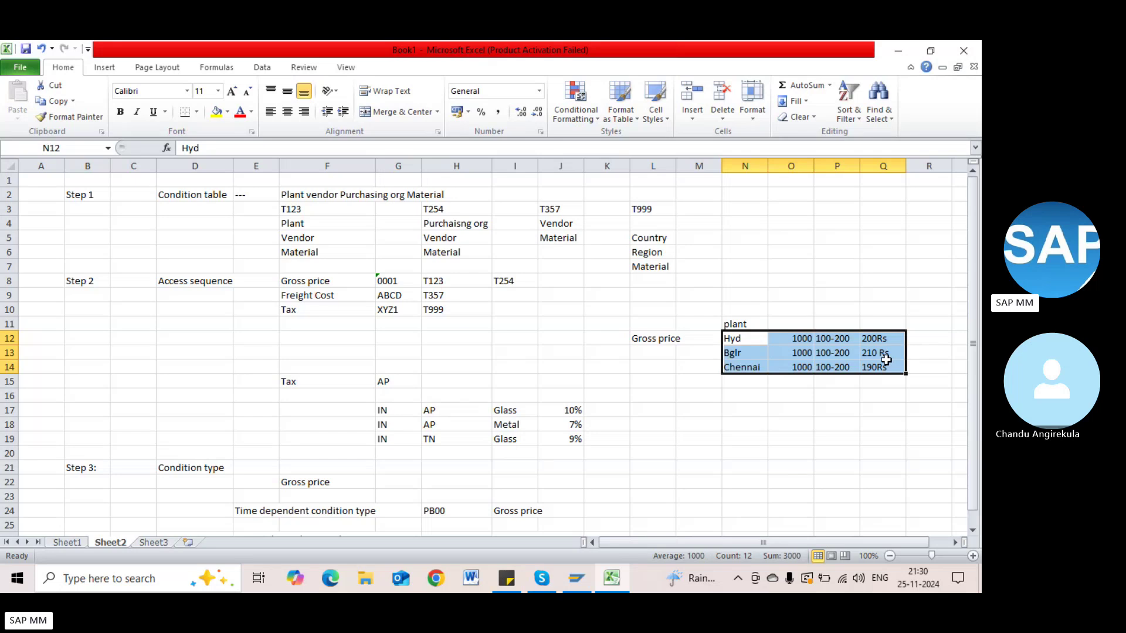
# Step: Apply all borders to the gross price rows for Hyd, Bglr and Chennai in N12:Q14
pyautogui.click(197, 112)
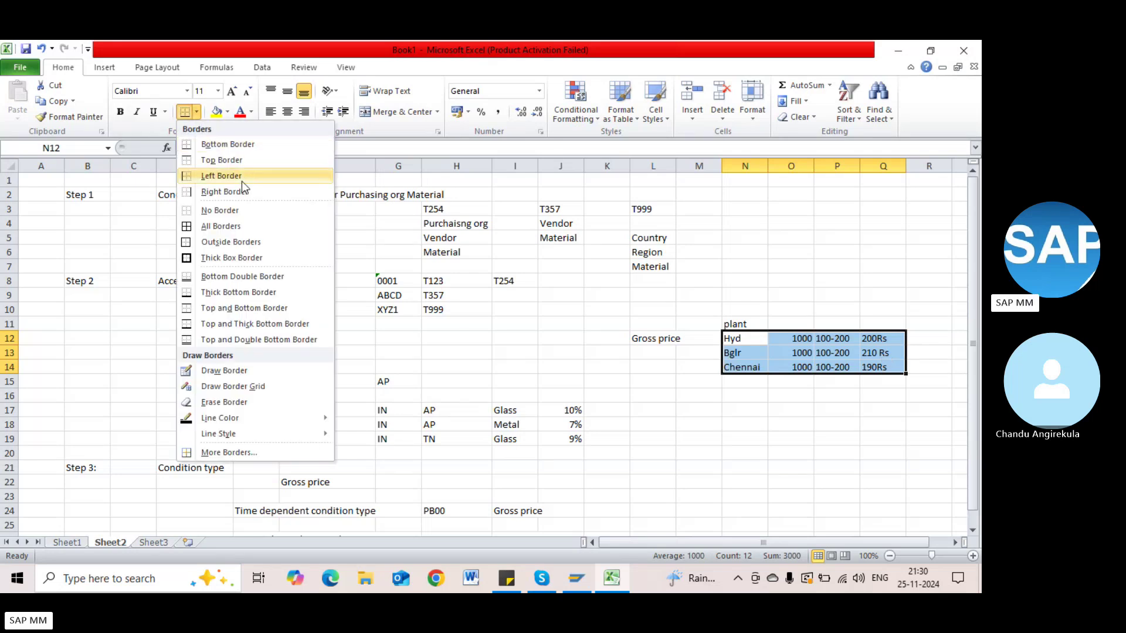
pyautogui.click(231, 226)
pyautogui.click(876, 454)
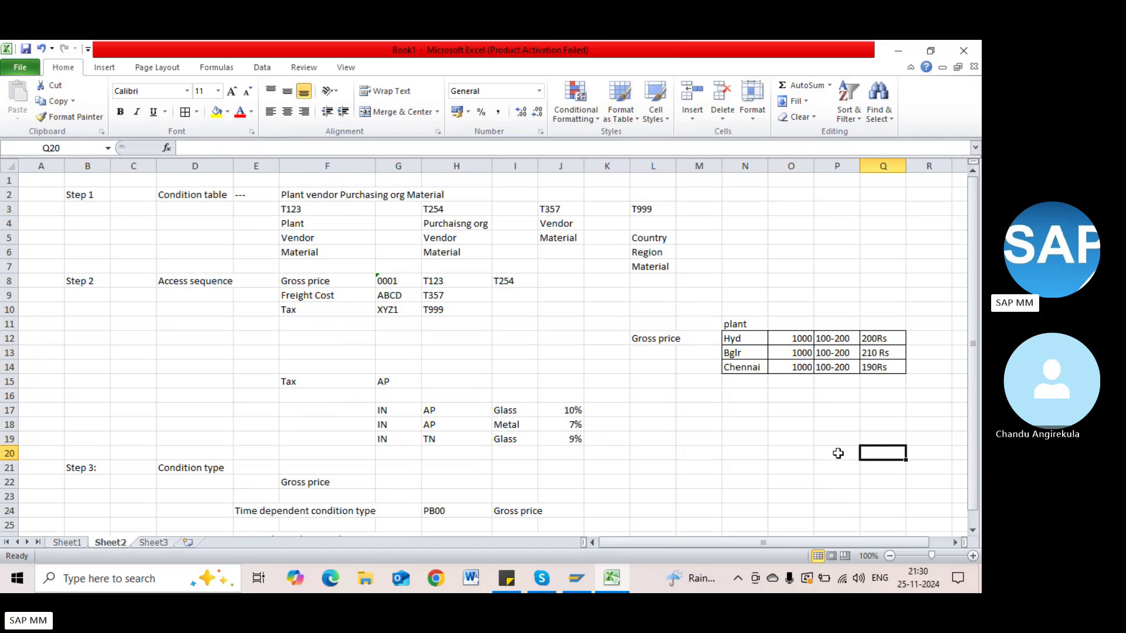
# Step: Go through the headings of the first three steps: Condition table, Access sequence and Condition type
pyautogui.click(188, 192)
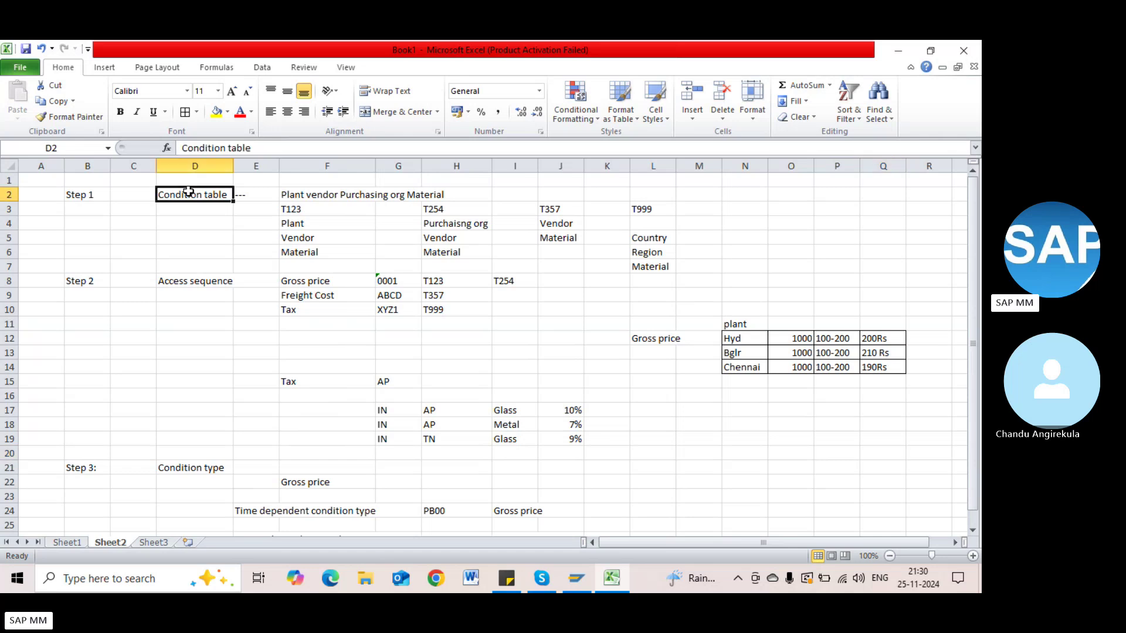
pyautogui.click(202, 282)
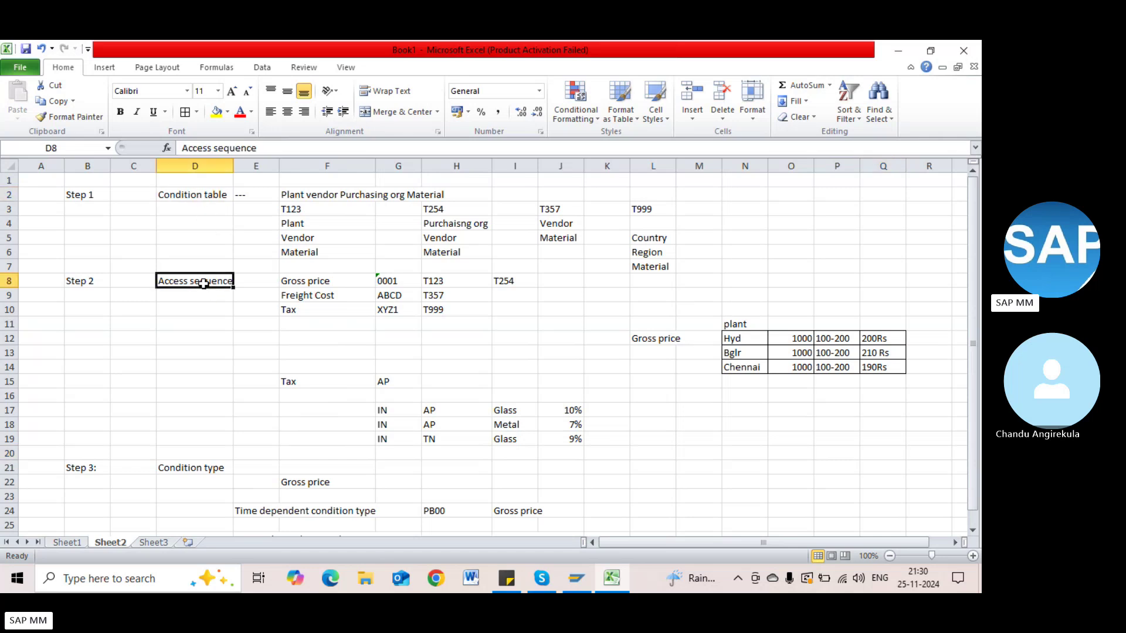
pyautogui.scroll(-1, 212, 320)
pyautogui.click(205, 426)
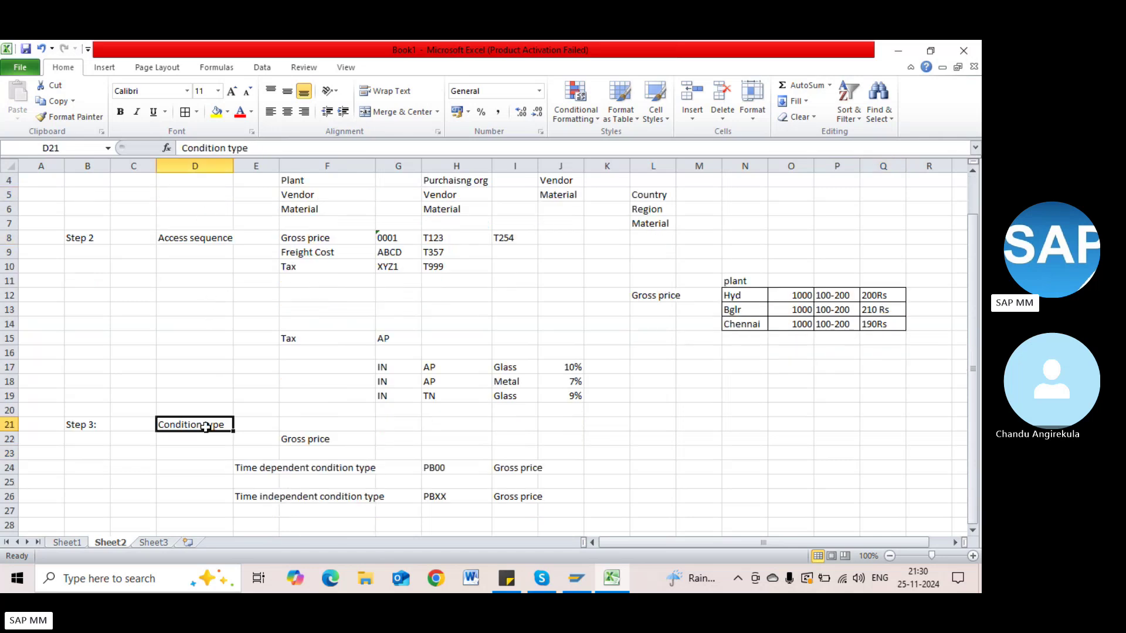
pyautogui.scroll(-2, 206, 430)
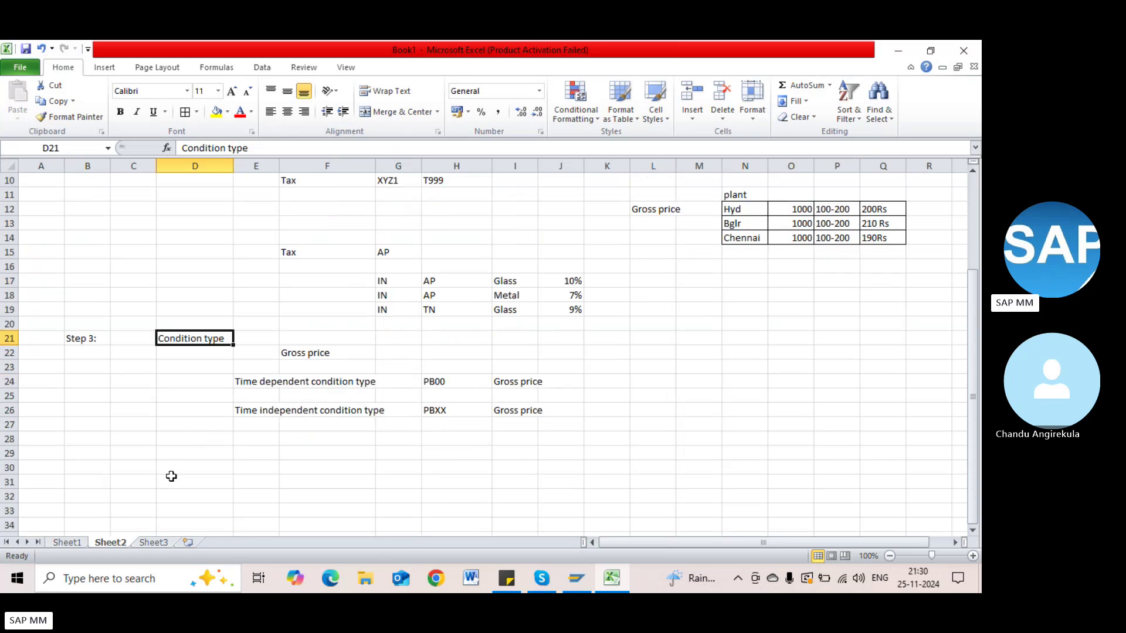
# Step: Enter "step 4" in cell B29 and its heading "Procedure steps" in D29
pyautogui.click(85, 450)
pyautogui.scroll(2, 152, 289)
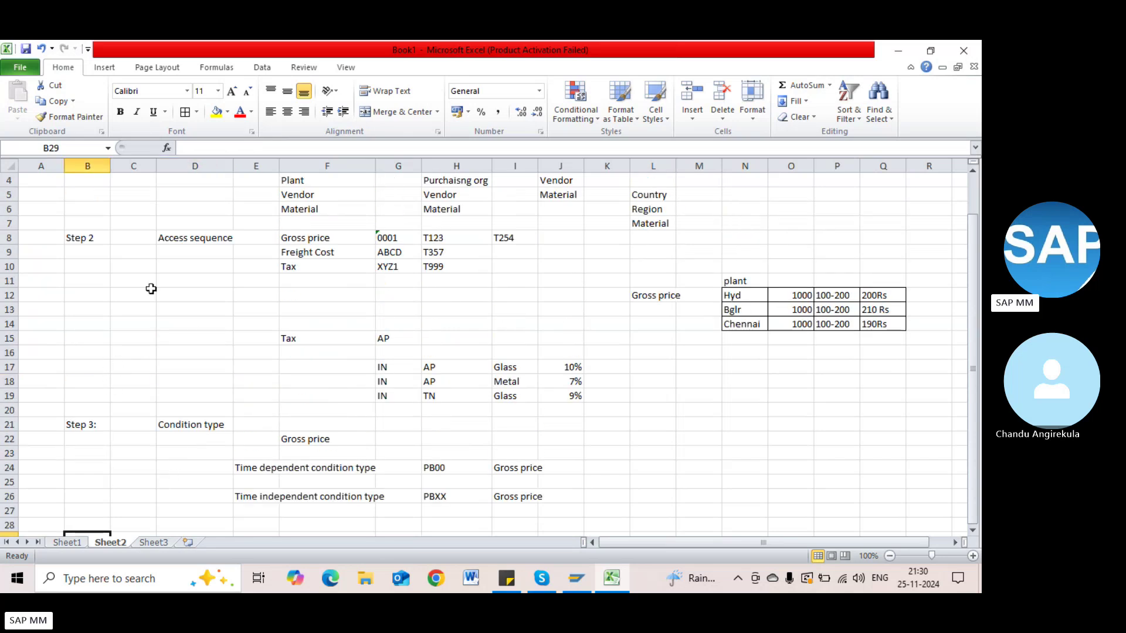
pyautogui.scroll(1, 158, 327)
pyautogui.scroll(-2, 194, 469)
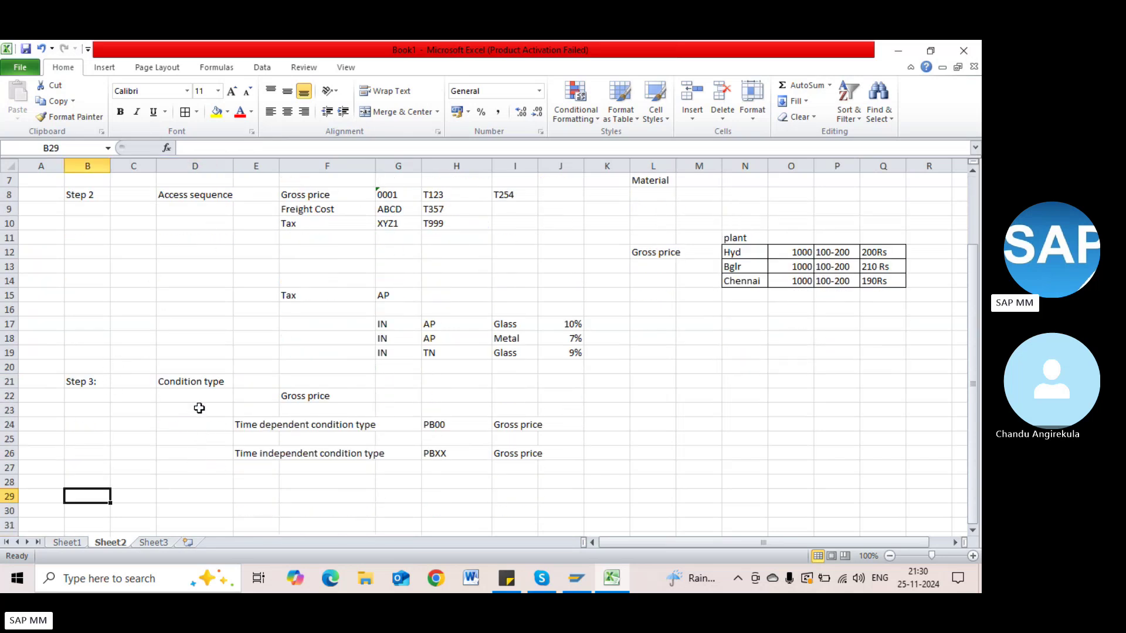
pyautogui.write('s')
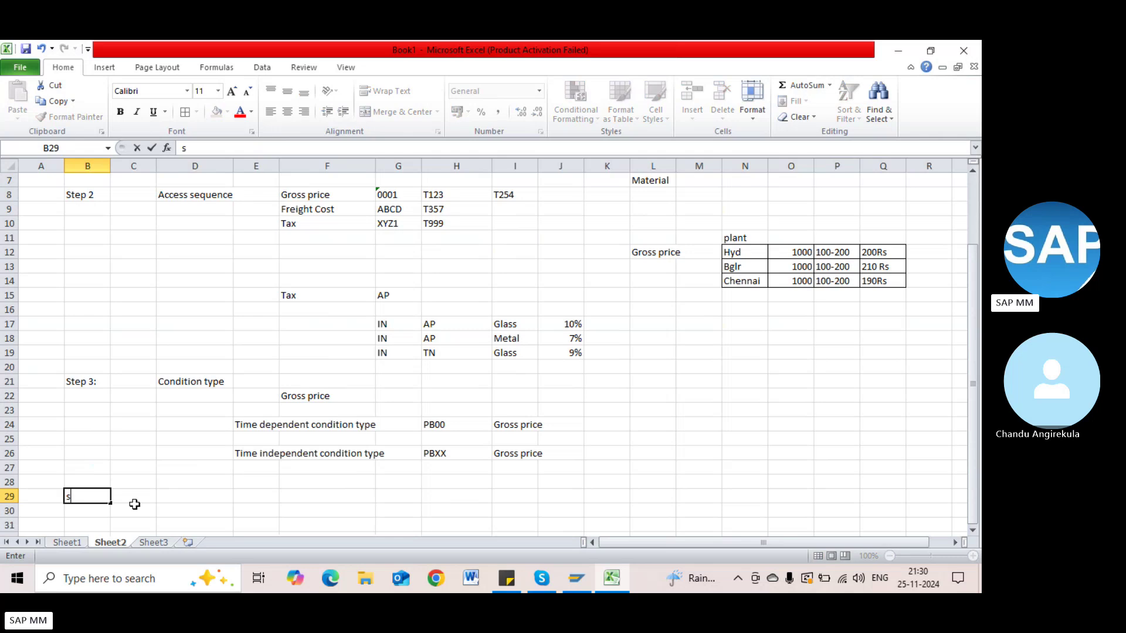
pyautogui.write('tep 4')
pyautogui.press('Tab')
pyautogui.press('Tab')
pyautogui.press('Tab')
pyautogui.press('Left')
pyautogui.write('P')
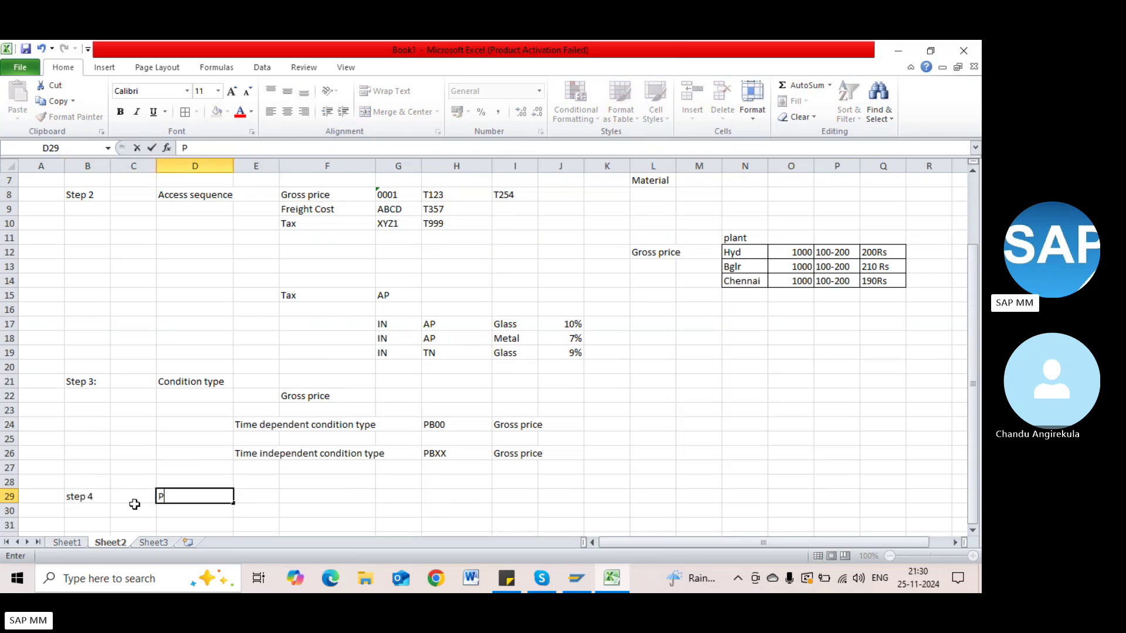
pyautogui.write('rocedure steps')
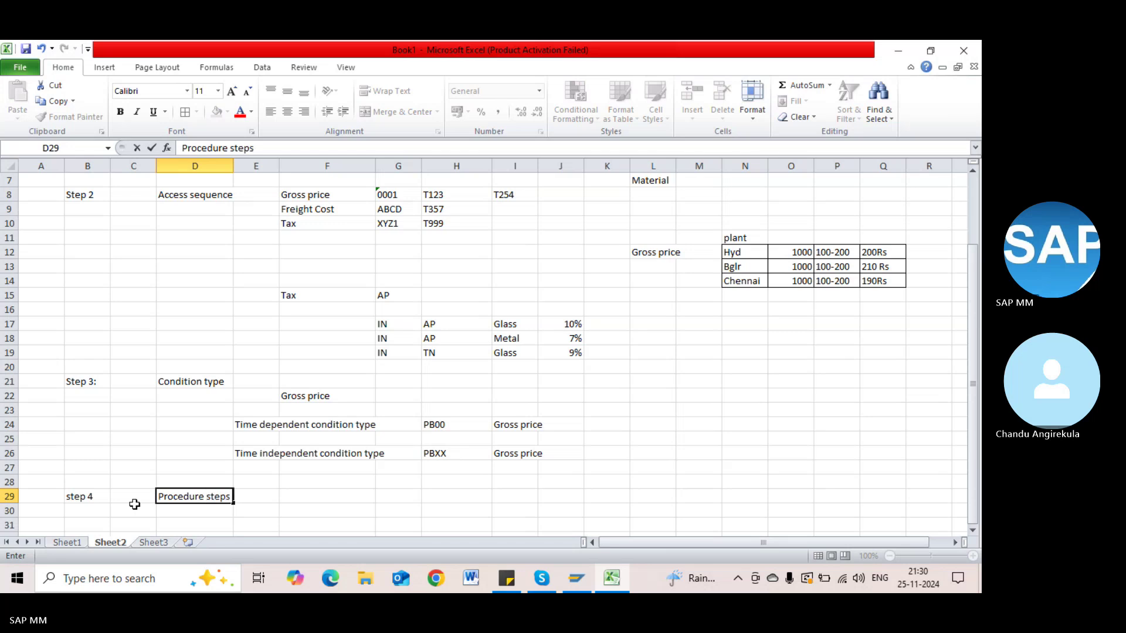
# Step: Enter "Pricing schema" in cell F29, beside the Procedure steps heading
pyautogui.press('Tab')
pyautogui.press('Right')
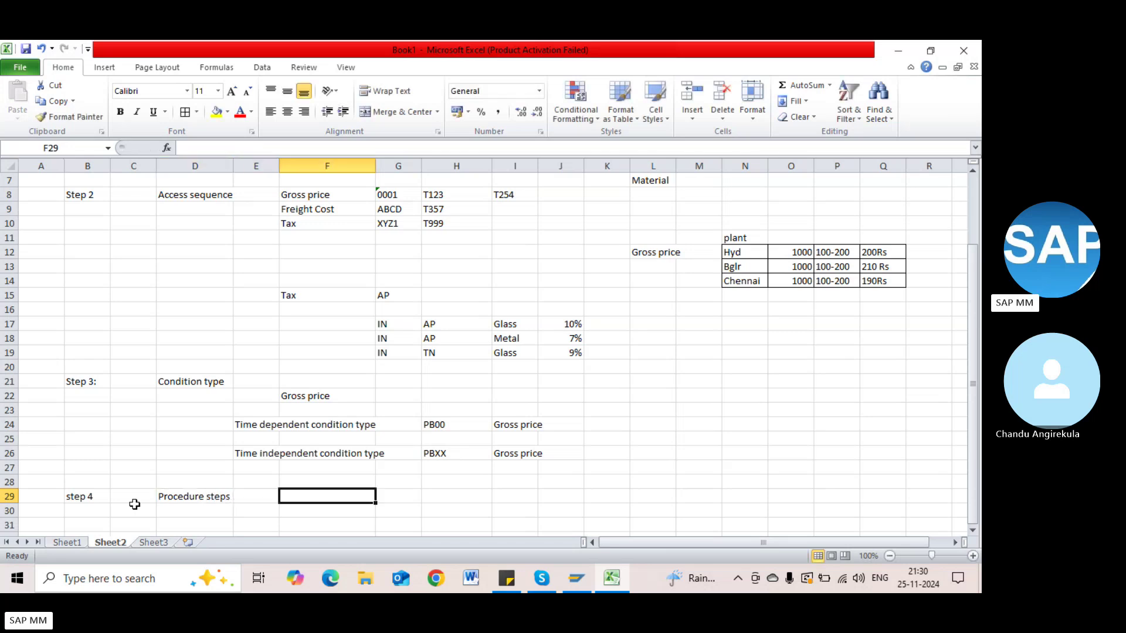
pyautogui.write('P')
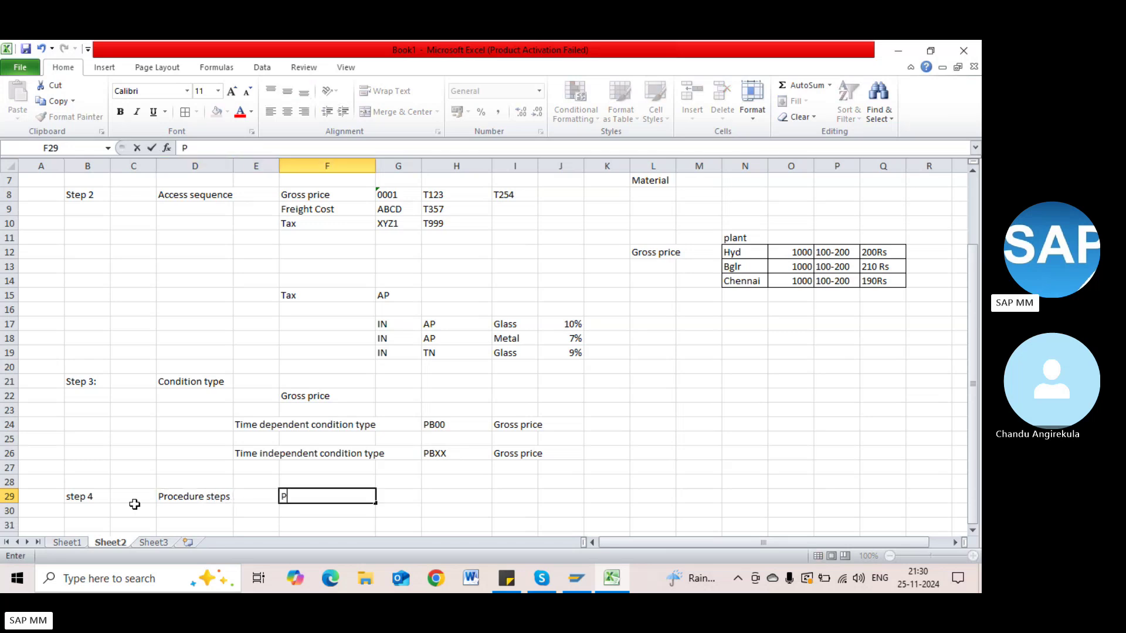
pyautogui.write('ricing schema')
pyautogui.press('Right')
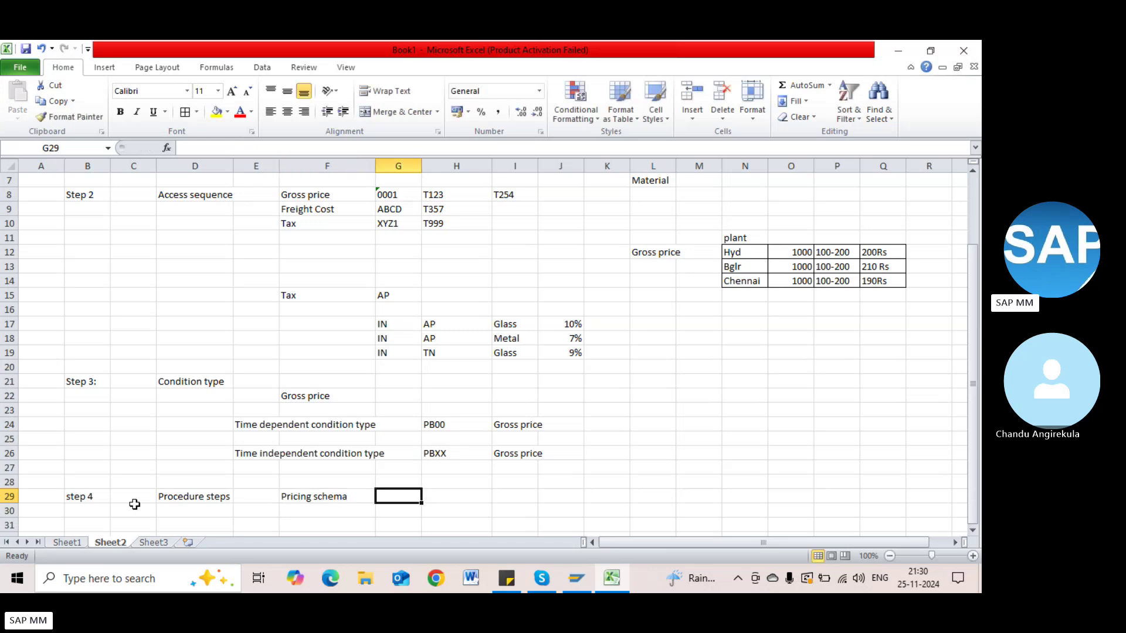
# Step: Start a price calculation example with "Gross price" in cell N27 and the amount 100 in O27
pyautogui.press('Right')
pyautogui.press('Right')
pyautogui.press('Right')
pyautogui.scroll(1, 309, 464)
pyautogui.scroll(-2, 707, 464)
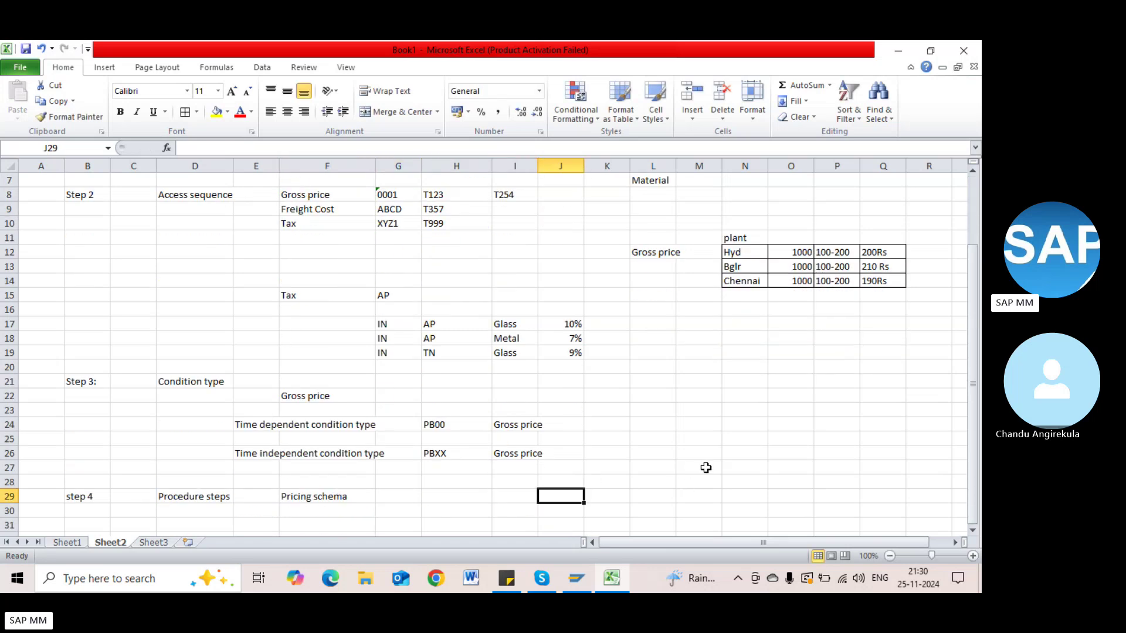
pyautogui.click(748, 427)
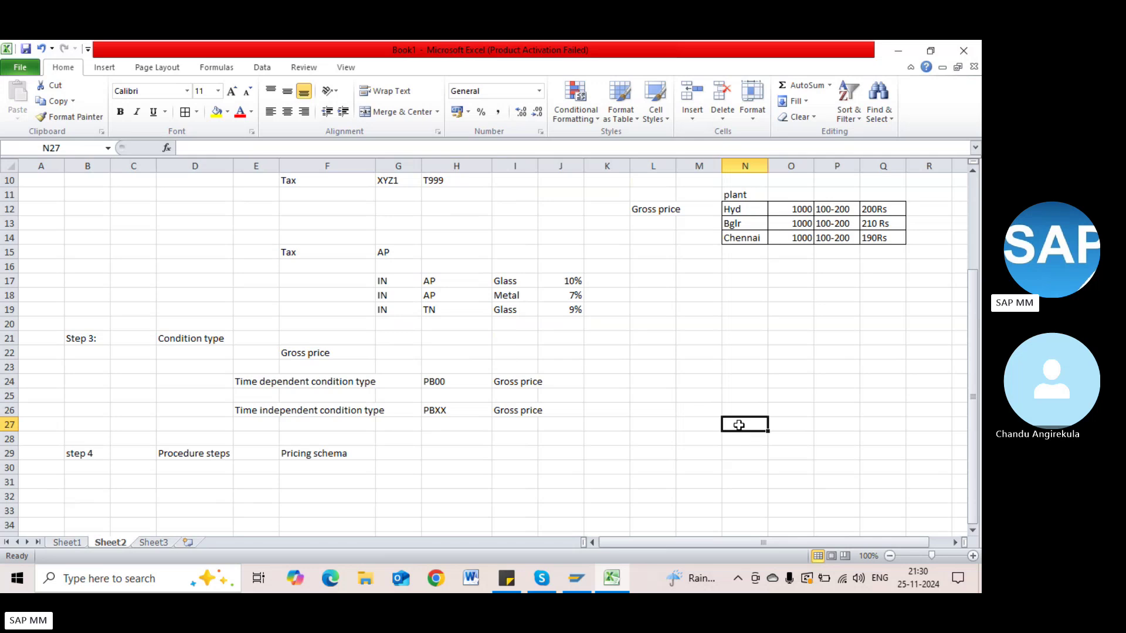
pyautogui.write('ross')
pyautogui.press('BackSpace')
pyautogui.press('BackSpace')
pyautogui.press('BackSpace')
pyautogui.press('BackSpace')
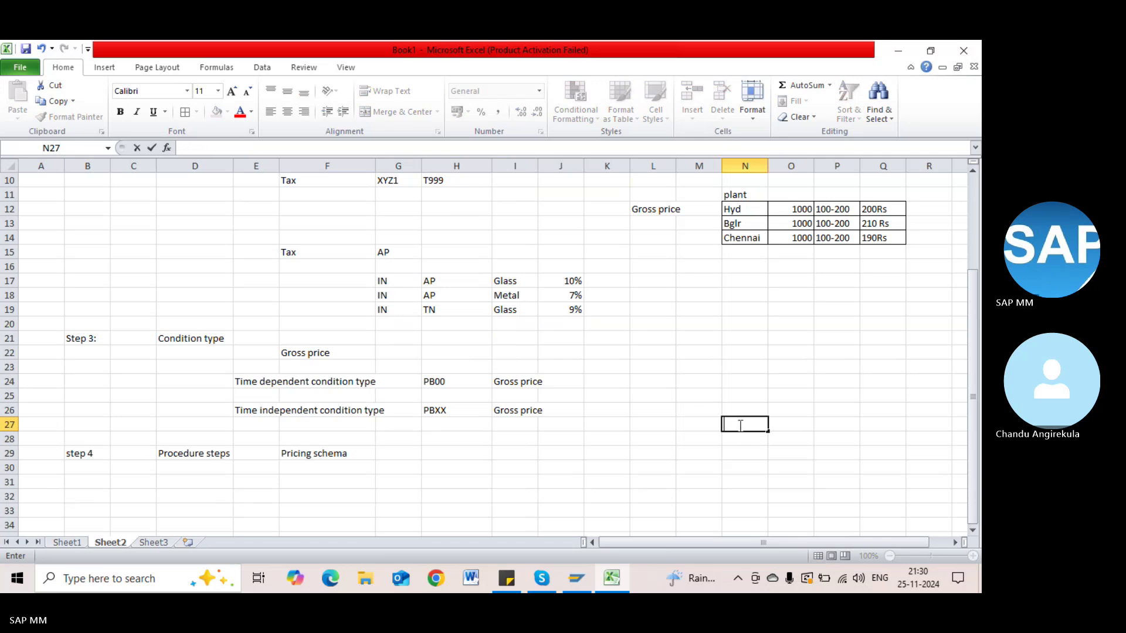
pyautogui.write('Gross price')
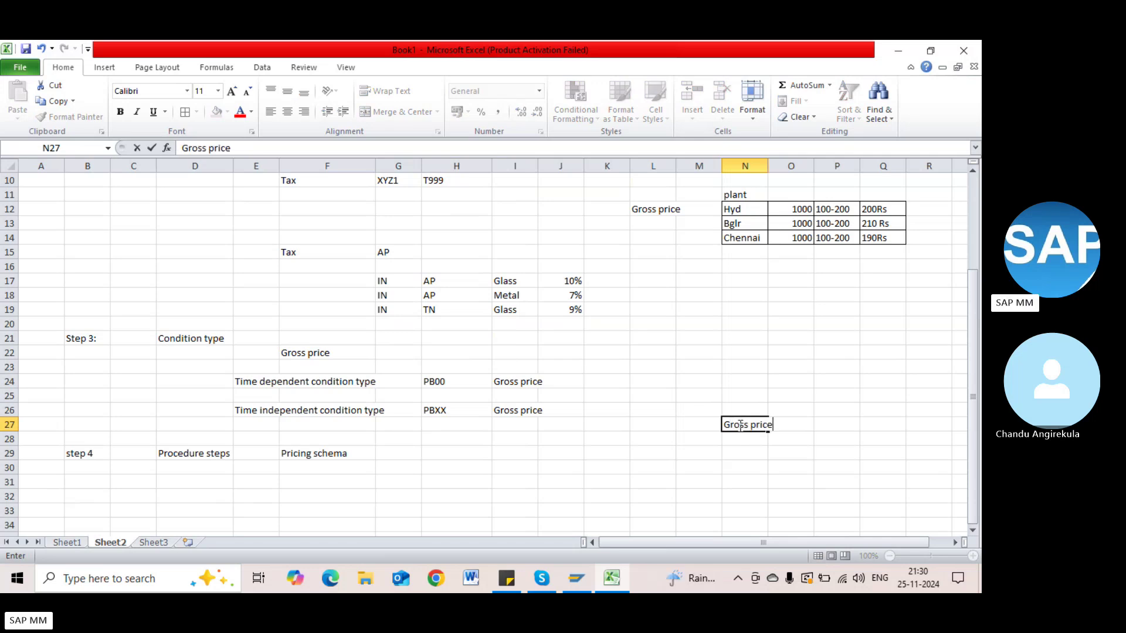
pyautogui.press('Tab')
pyautogui.write('100')
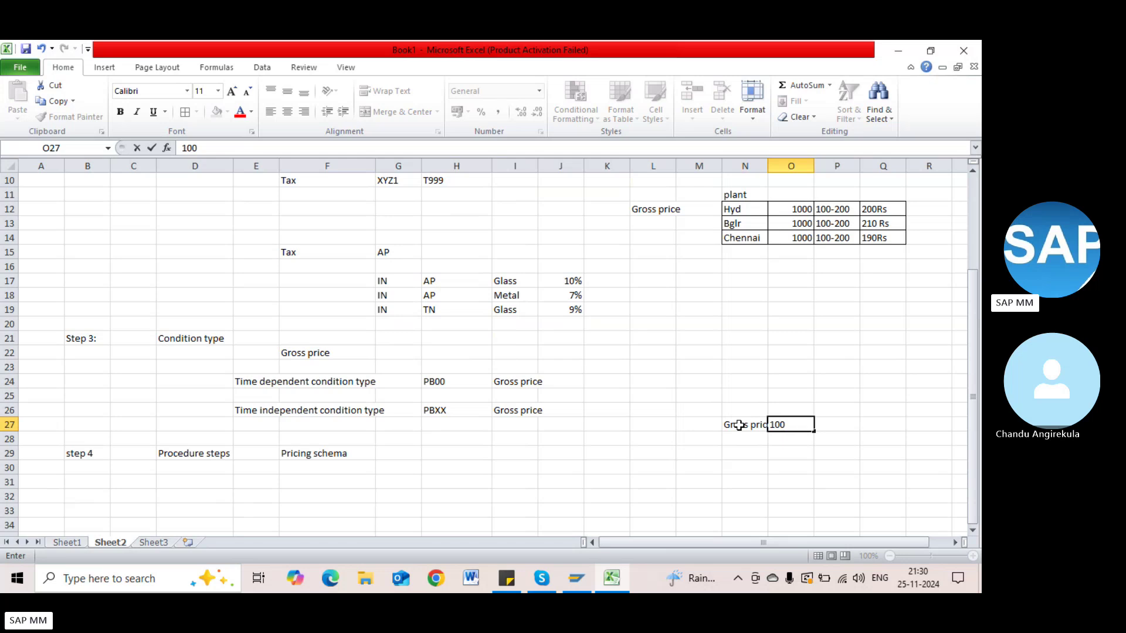
pyautogui.press('Return')
# Step: Add "Discount" in cell N28 with 10 in O28, and enter the discounted amount 90 in O29
pyautogui.press('Left')
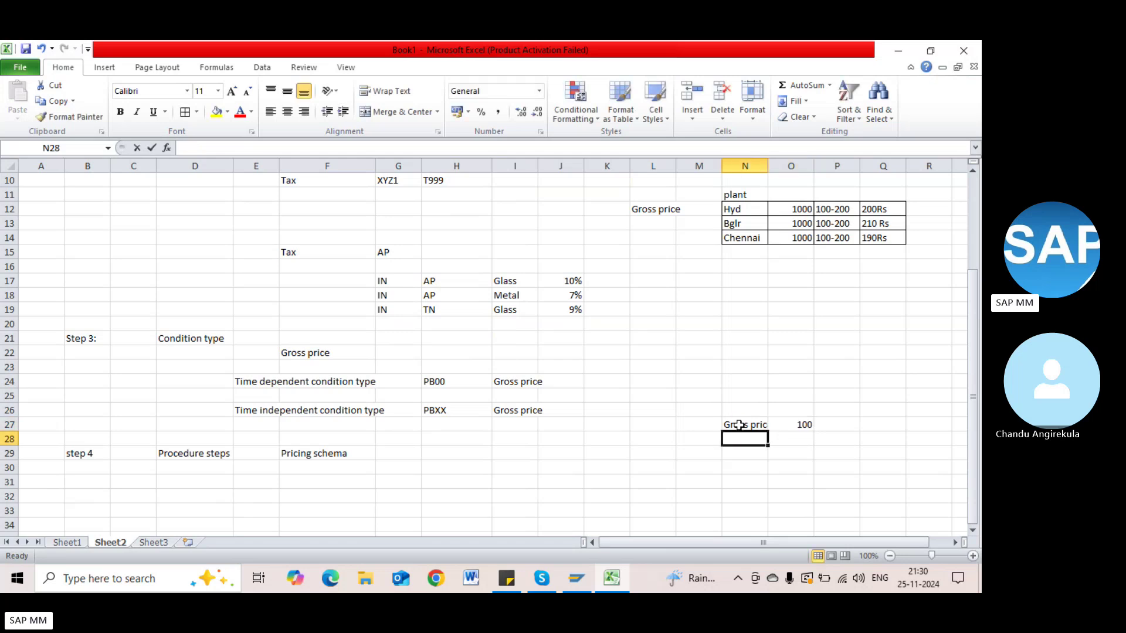
pyautogui.write('Discount')
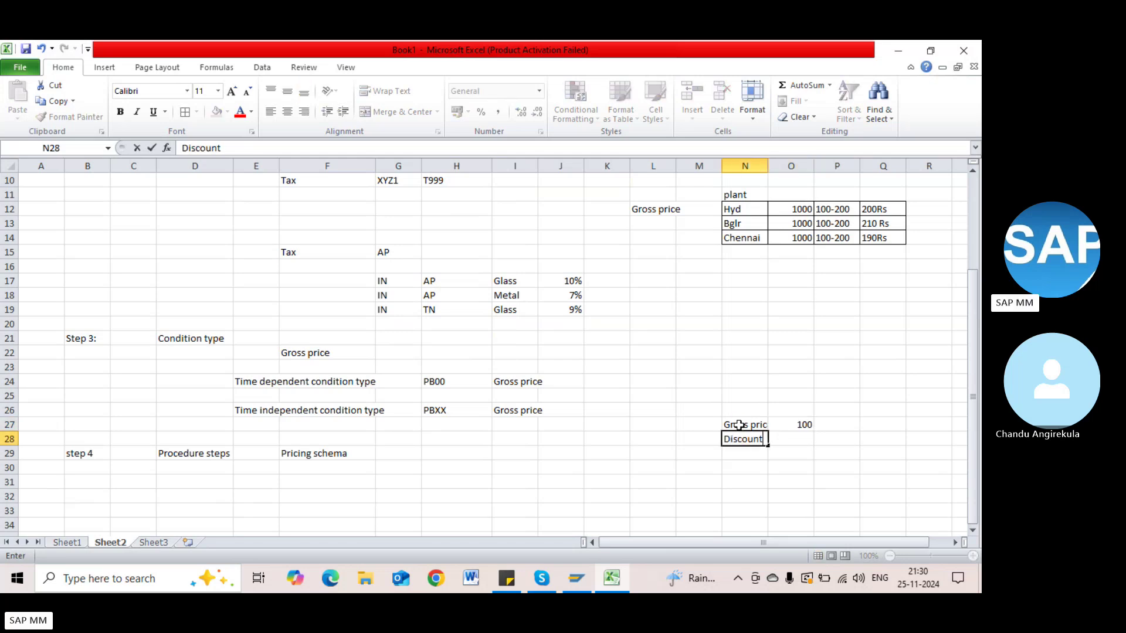
pyautogui.press('Tab')
pyautogui.write('10')
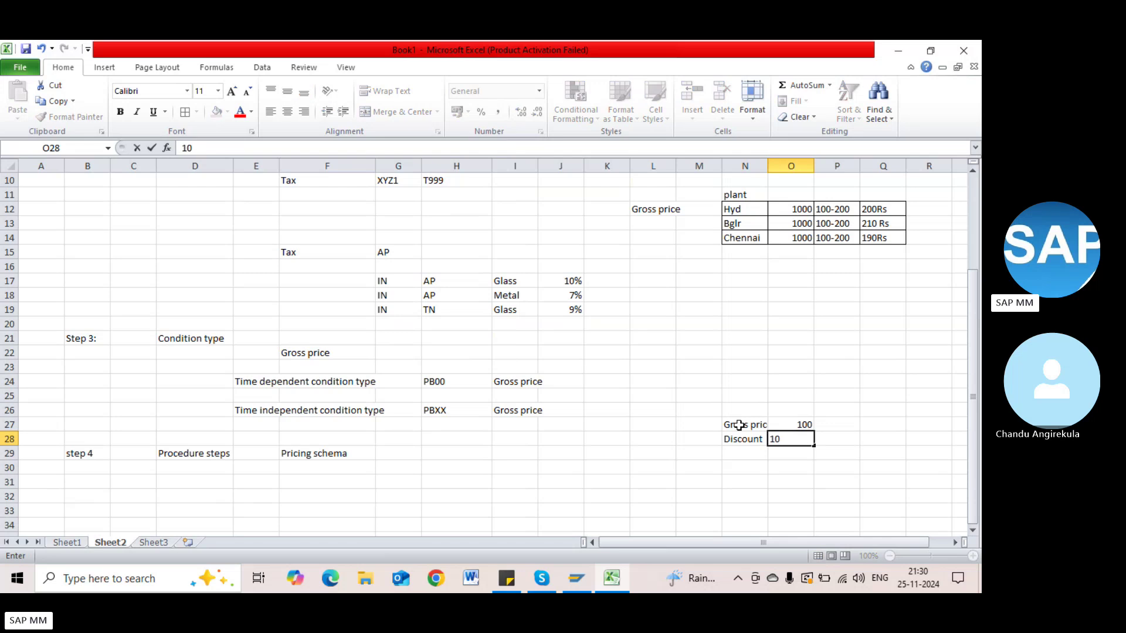
pyautogui.press('Tab')
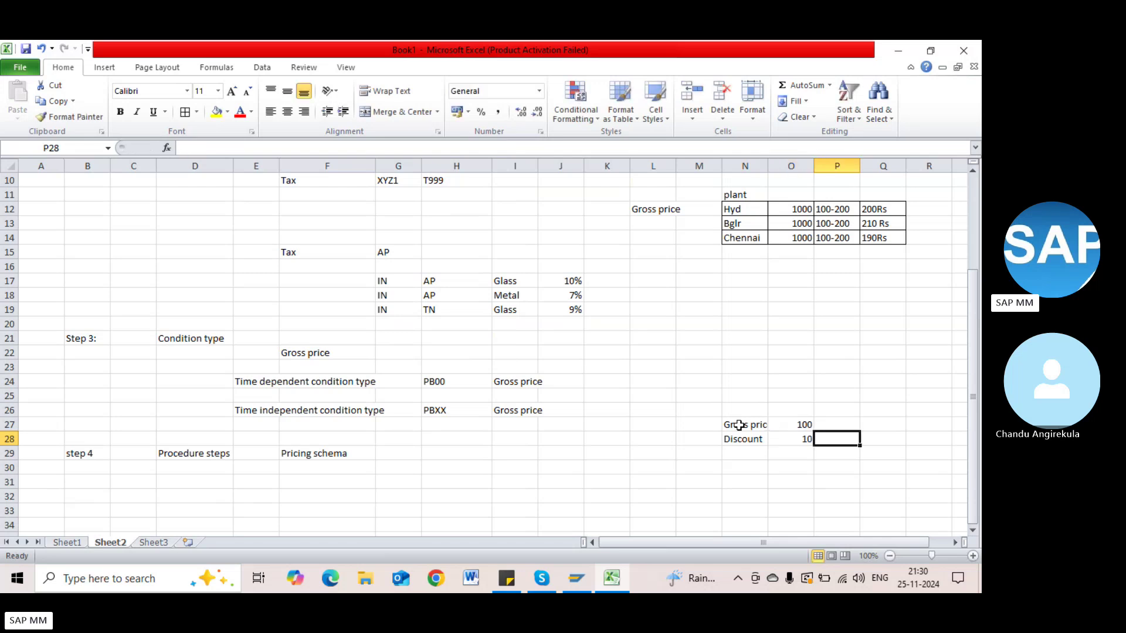
pyautogui.press('Down')
pyautogui.press('Left')
pyautogui.write('90')
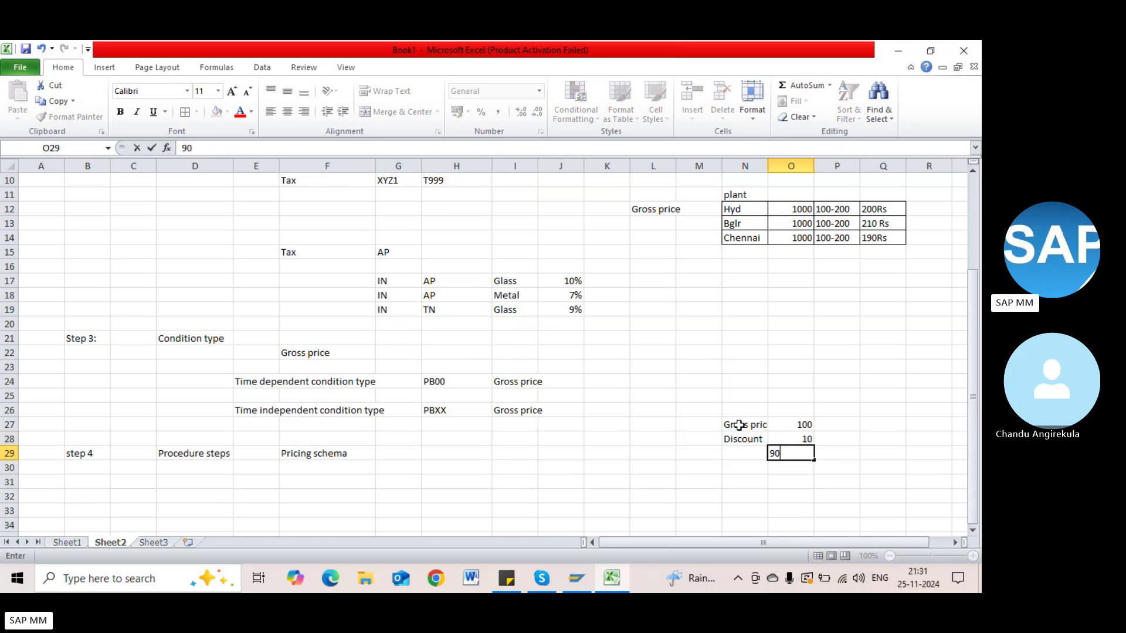
pyautogui.press('Return')
# Step: Change the discount amount in cell O28 to (-10), with the parentheses
pyautogui.press('Up')
pyautogui.press('Up')
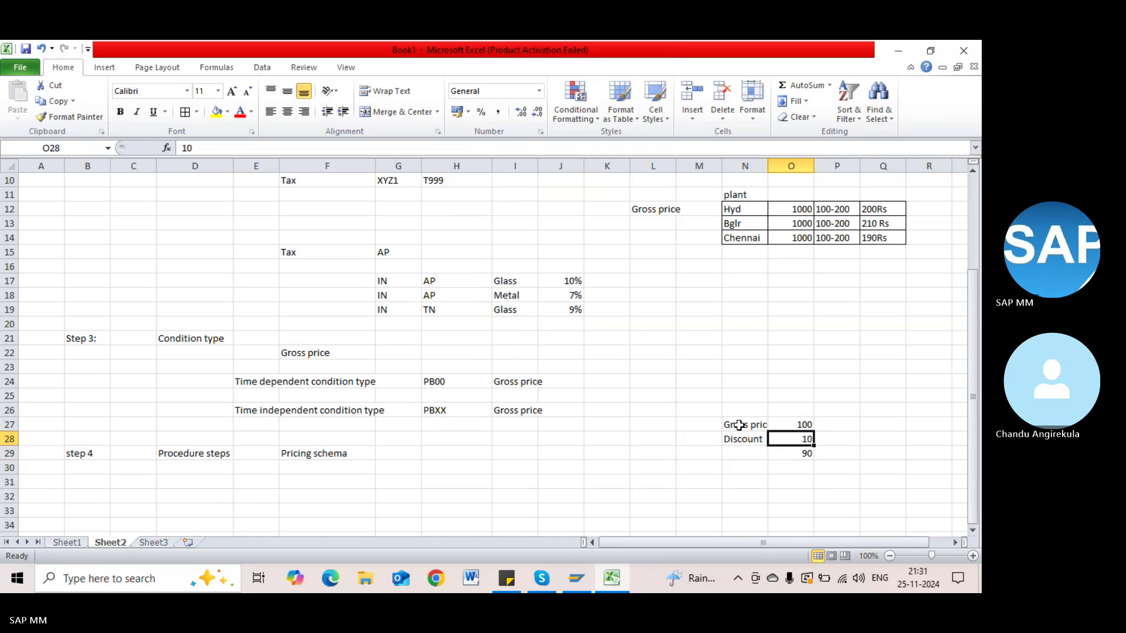
pyautogui.doubleClick(784, 433)
pyautogui.write('-')
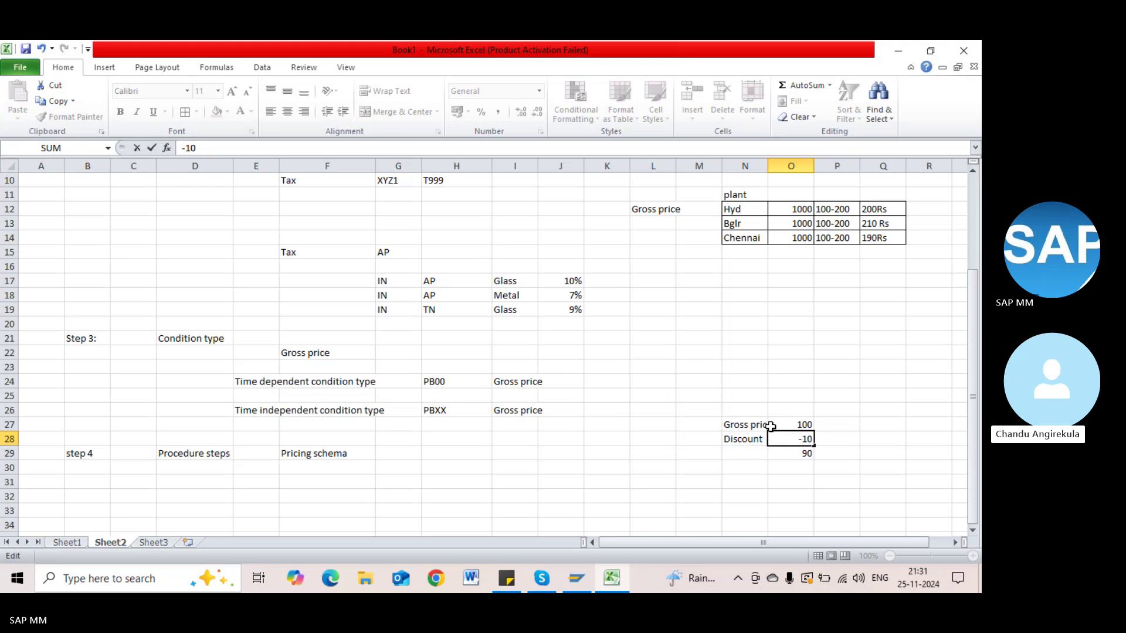
pyautogui.write('(')
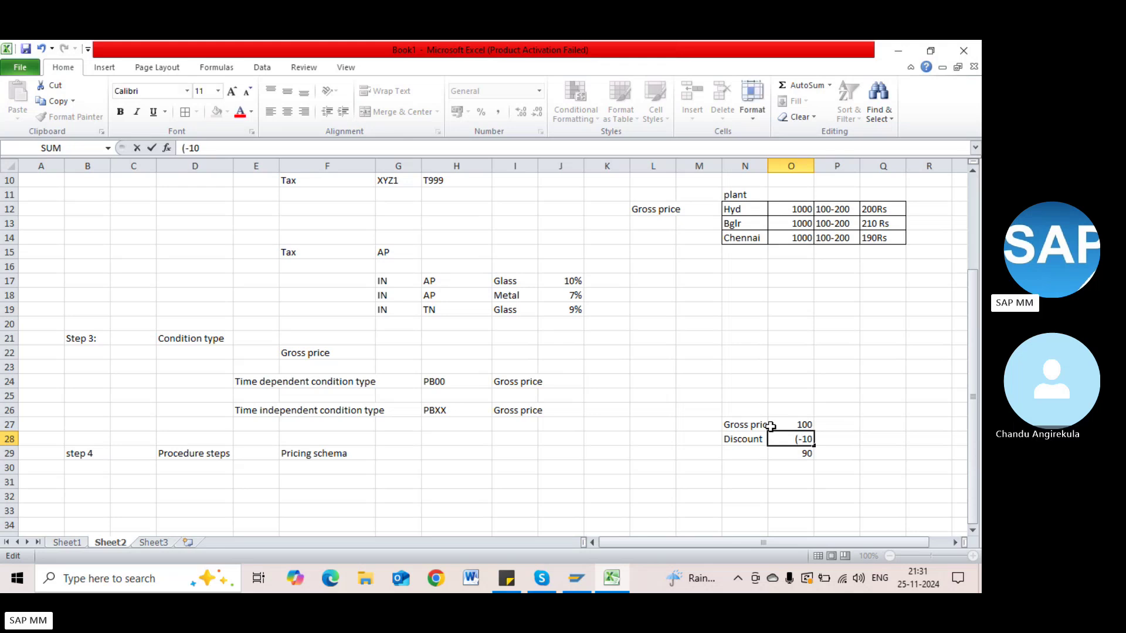
pyautogui.click(218, 153)
pyautogui.write(')')
pyautogui.press('Tab')
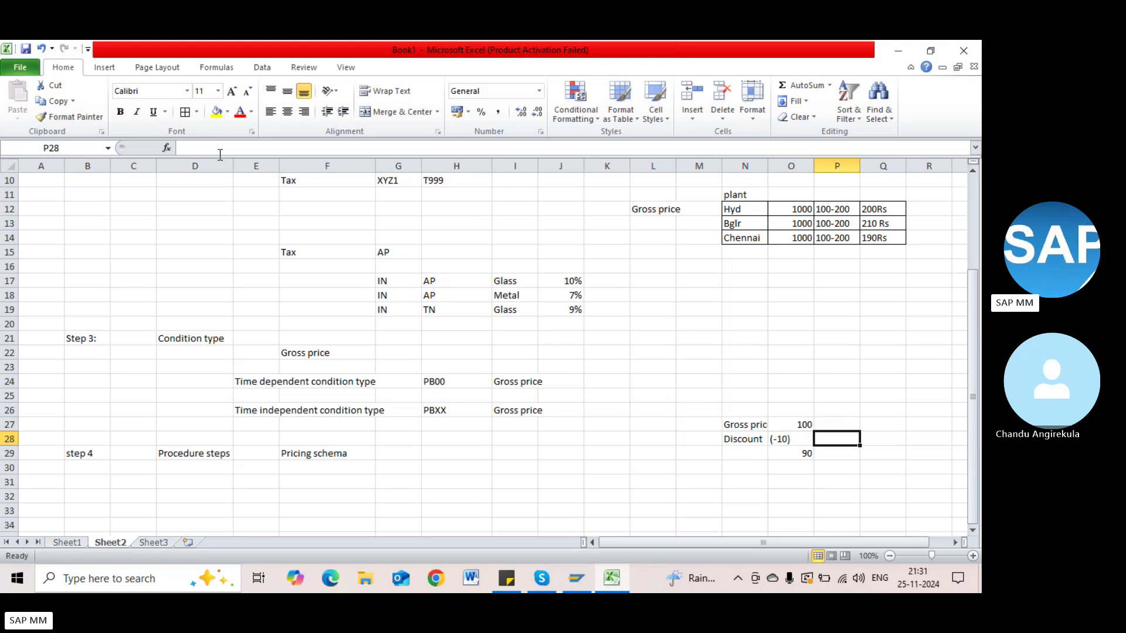
pyautogui.click(805, 441)
pyautogui.click(804, 455)
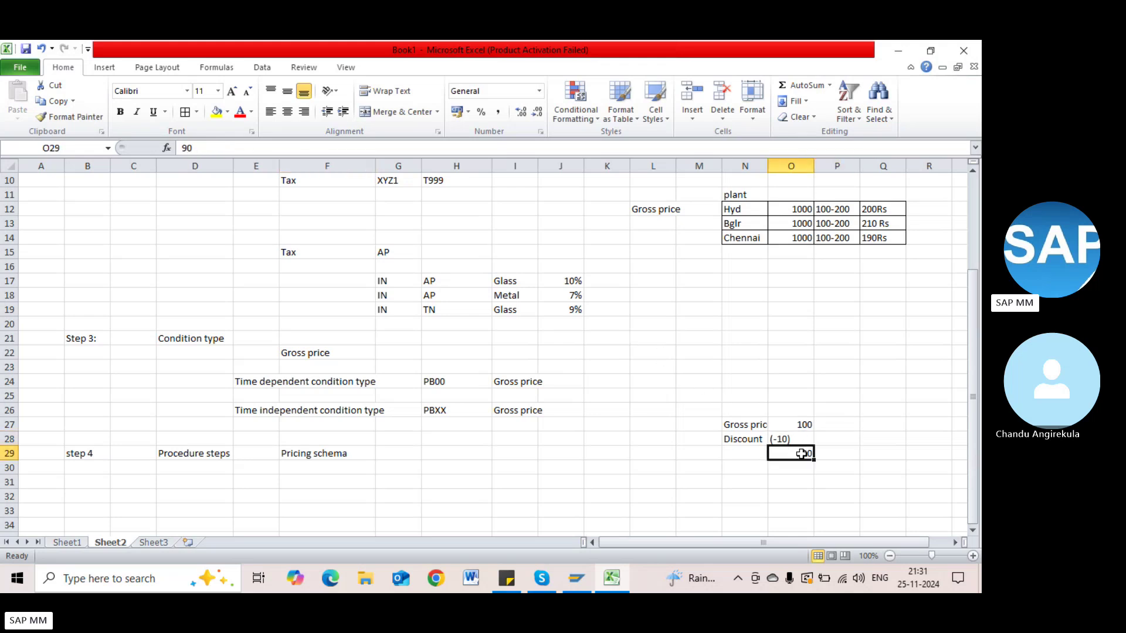
# Step: Add "Freight cost" in cell N30 of the price calculation example, with the amount 20 in O30
pyautogui.click(735, 467)
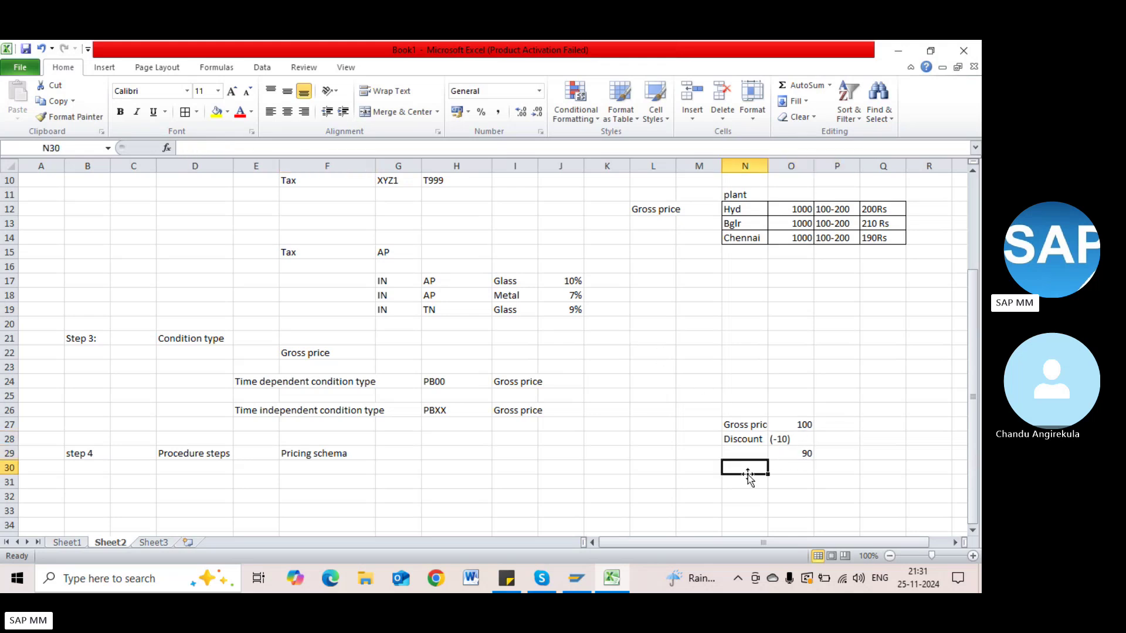
pyautogui.write('Freight o')
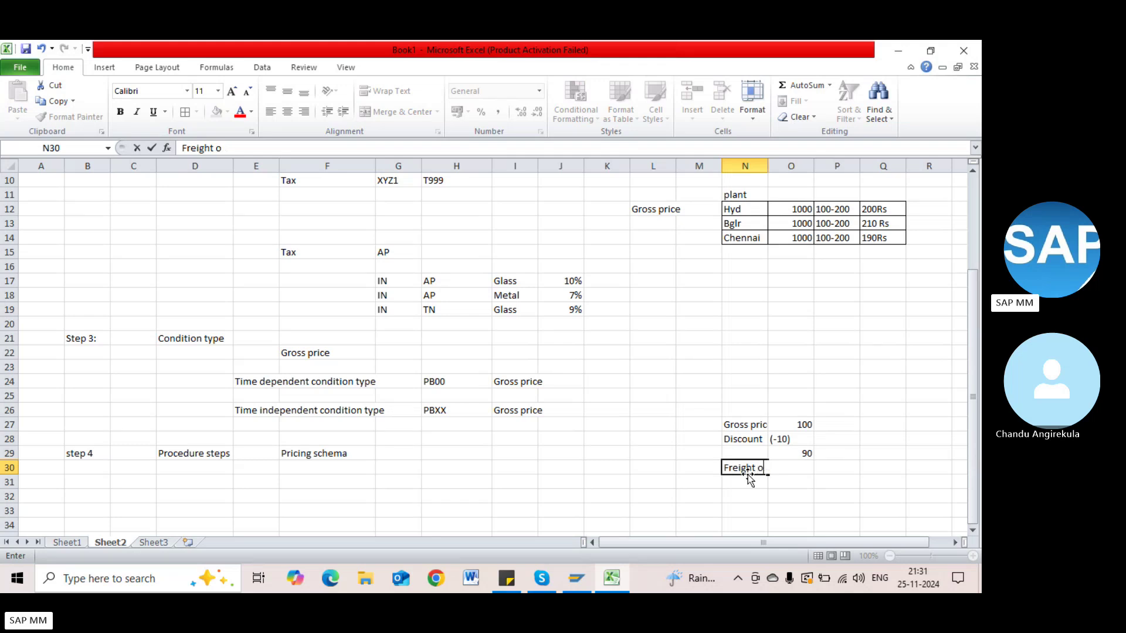
pyautogui.press('BackSpace')
pyautogui.write('cost')
pyautogui.press('Tab')
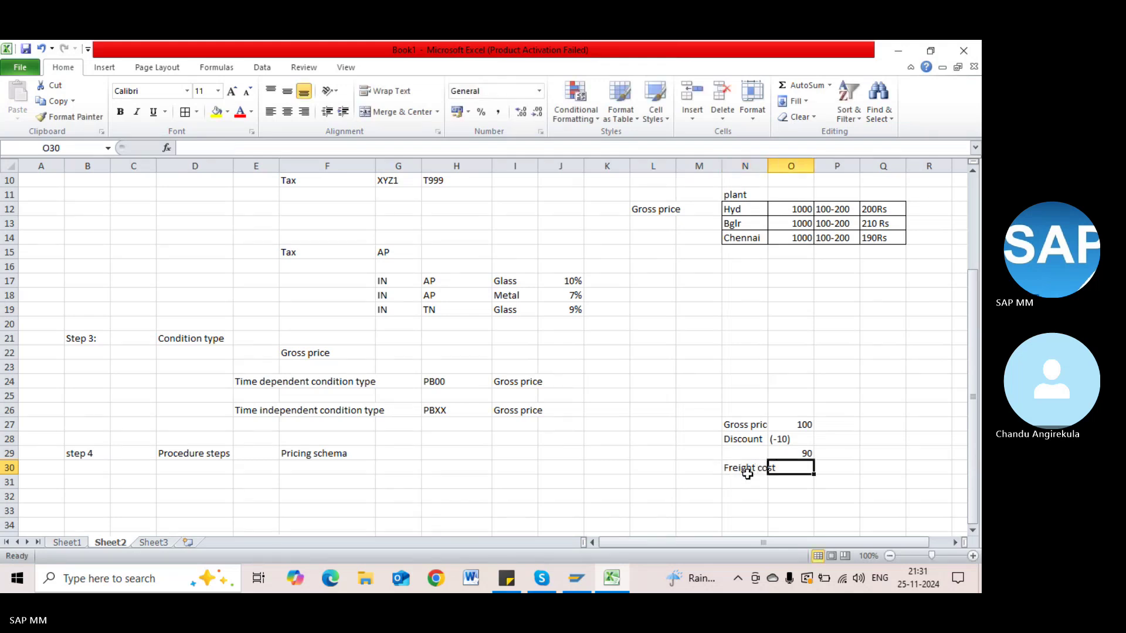
pyautogui.write('1')
pyautogui.press('BackSpace')
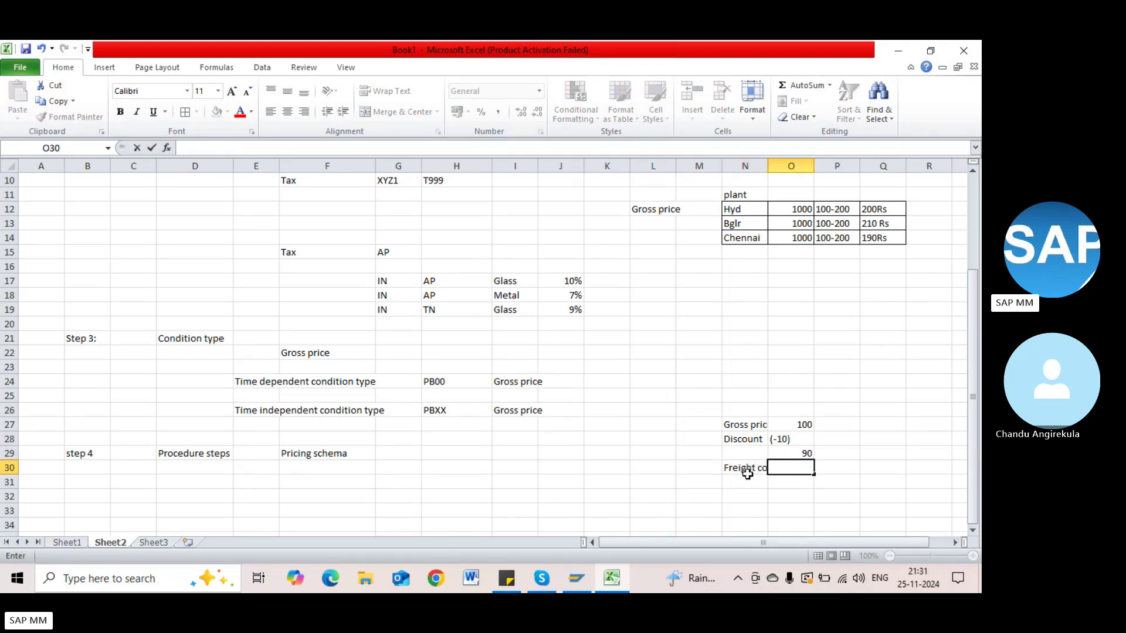
pyautogui.write('20')
pyautogui.press('Tab')
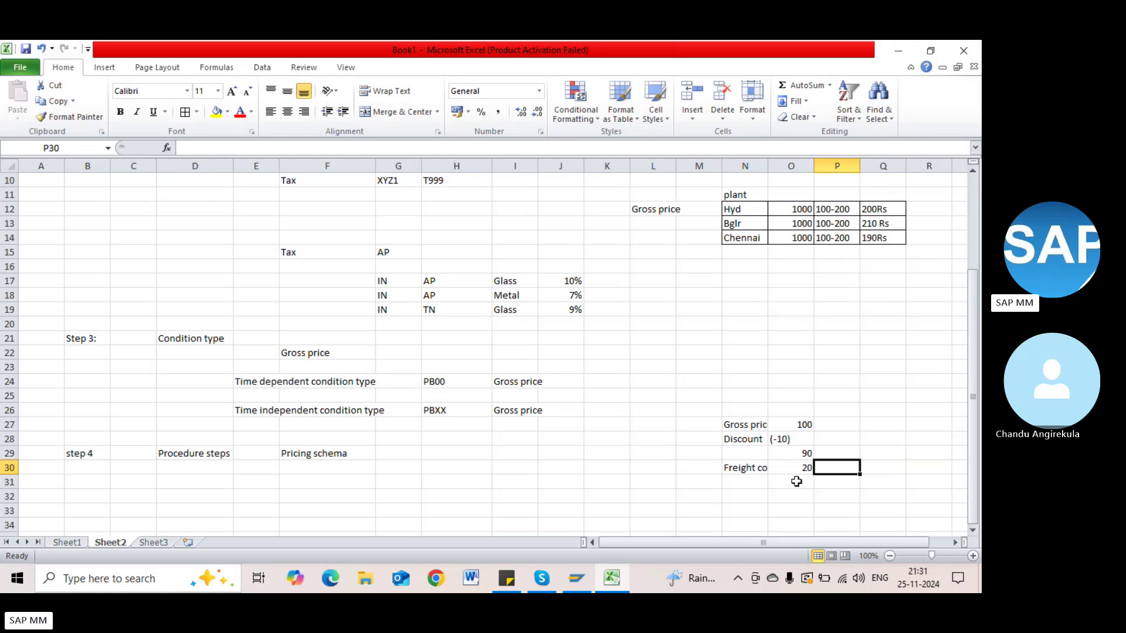
# Step: Enter the subtotal 110 in cell O31, below the freight amount
pyautogui.click(796, 481)
pyautogui.write('110')
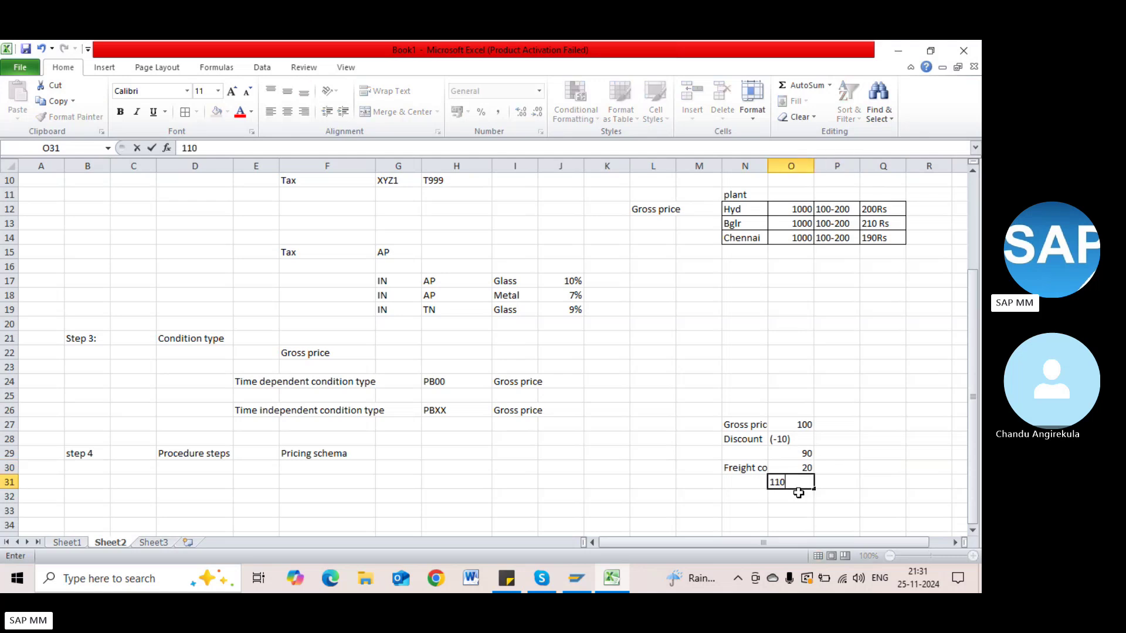
pyautogui.press('Tab')
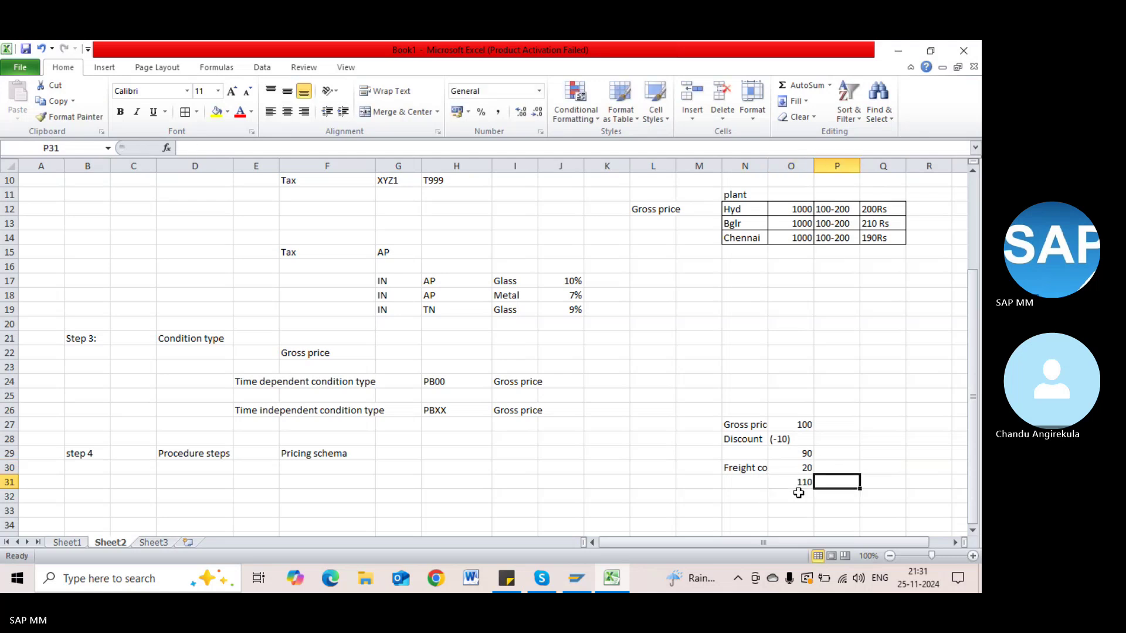
pyautogui.click(793, 482)
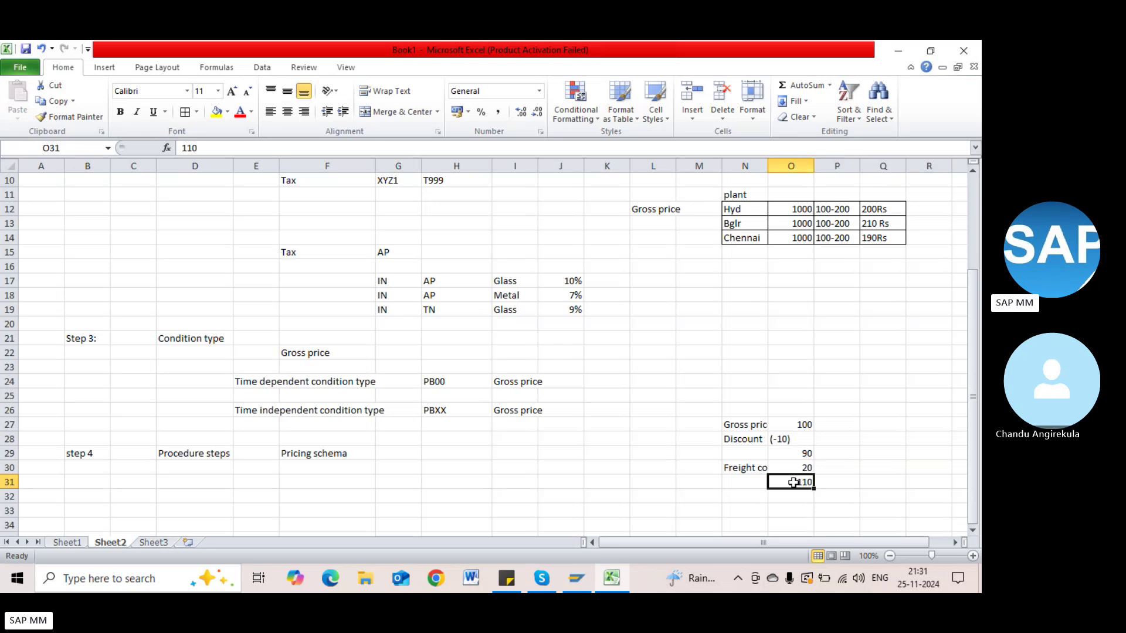
# Step: Add "Input tax" in cell N32 with 11 in O32, and enter the total 121 in O33
pyautogui.click(750, 499)
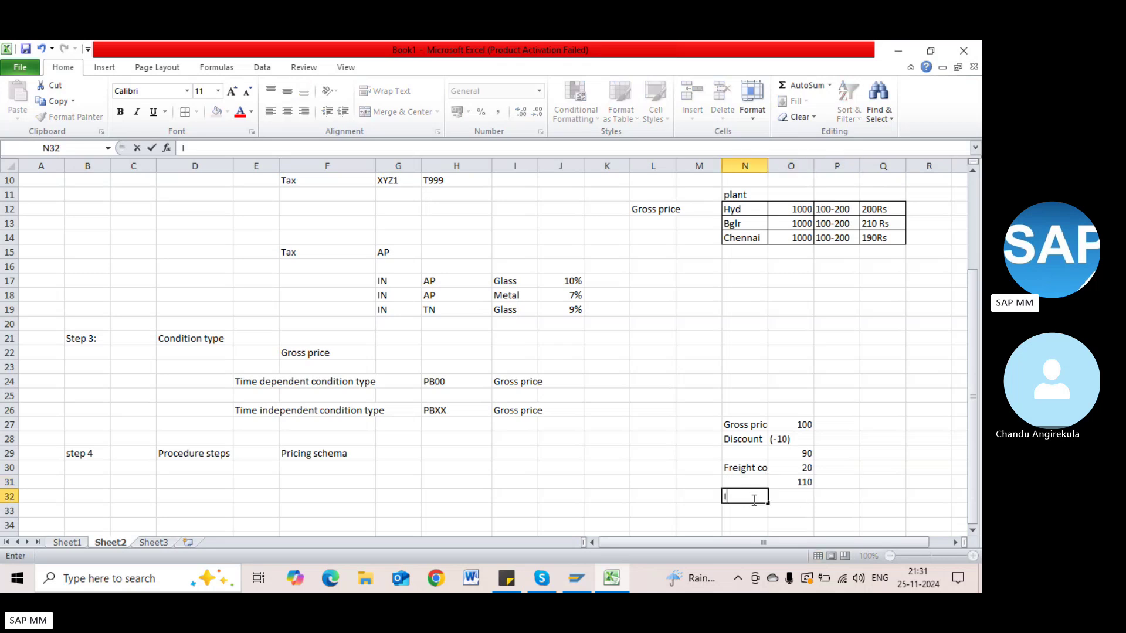
pyautogui.write('Input tax')
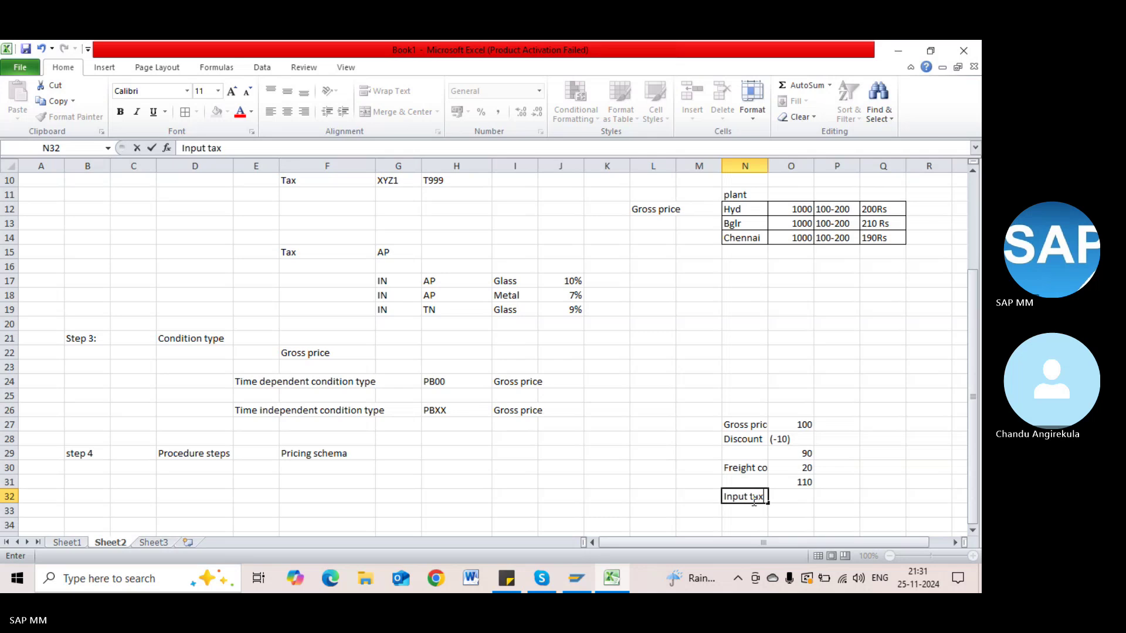
pyautogui.press('Tab')
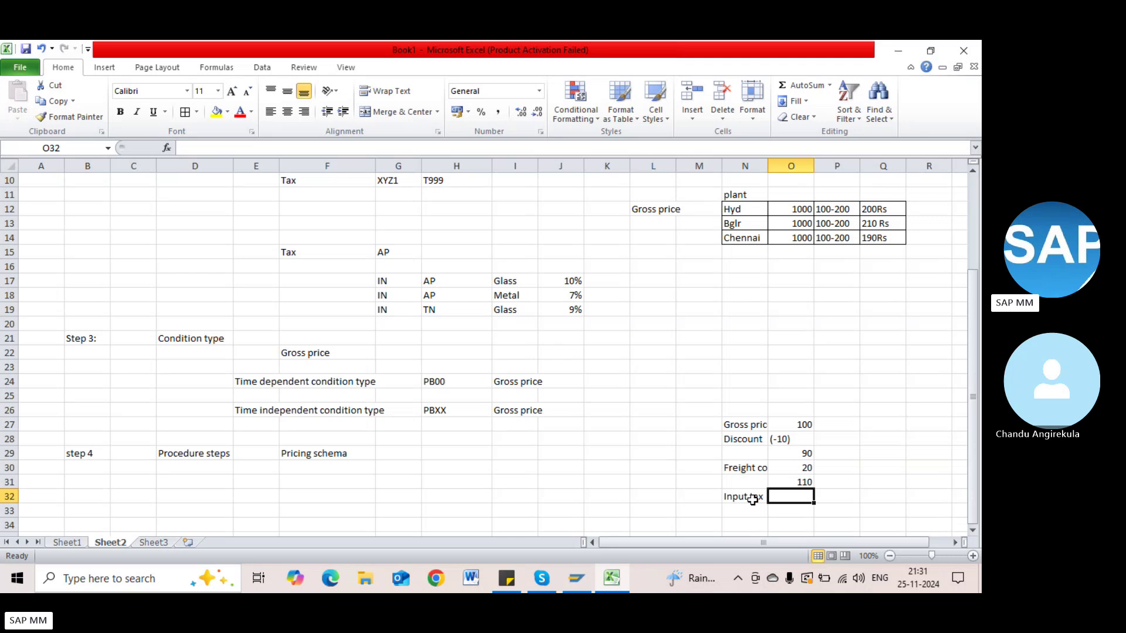
pyautogui.write('11')
pyautogui.press('Tab')
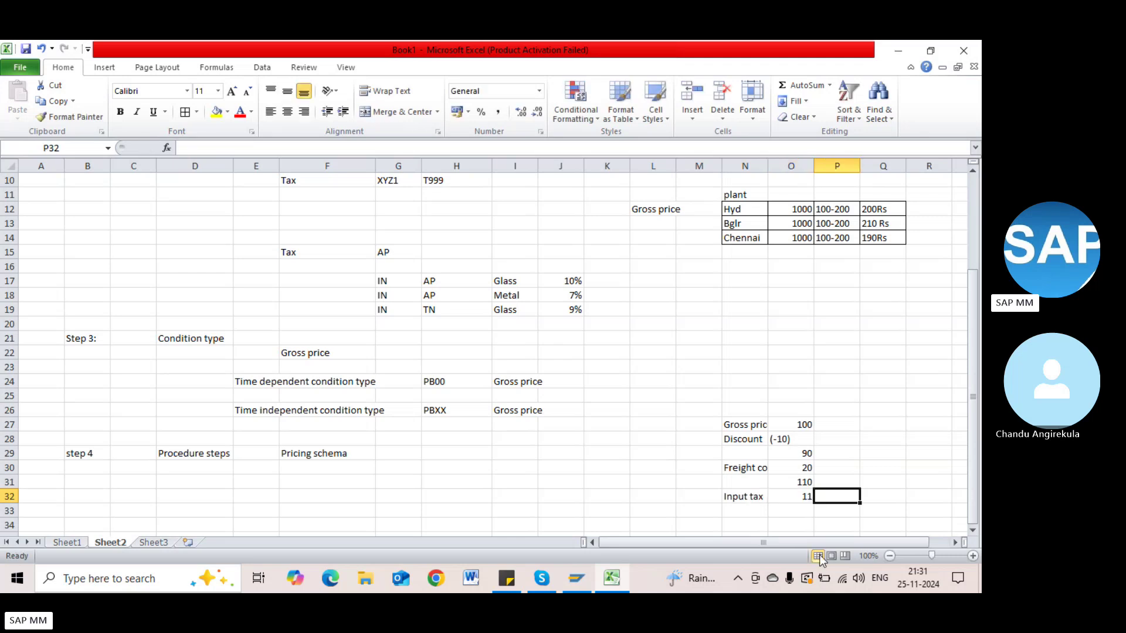
pyautogui.click(809, 510)
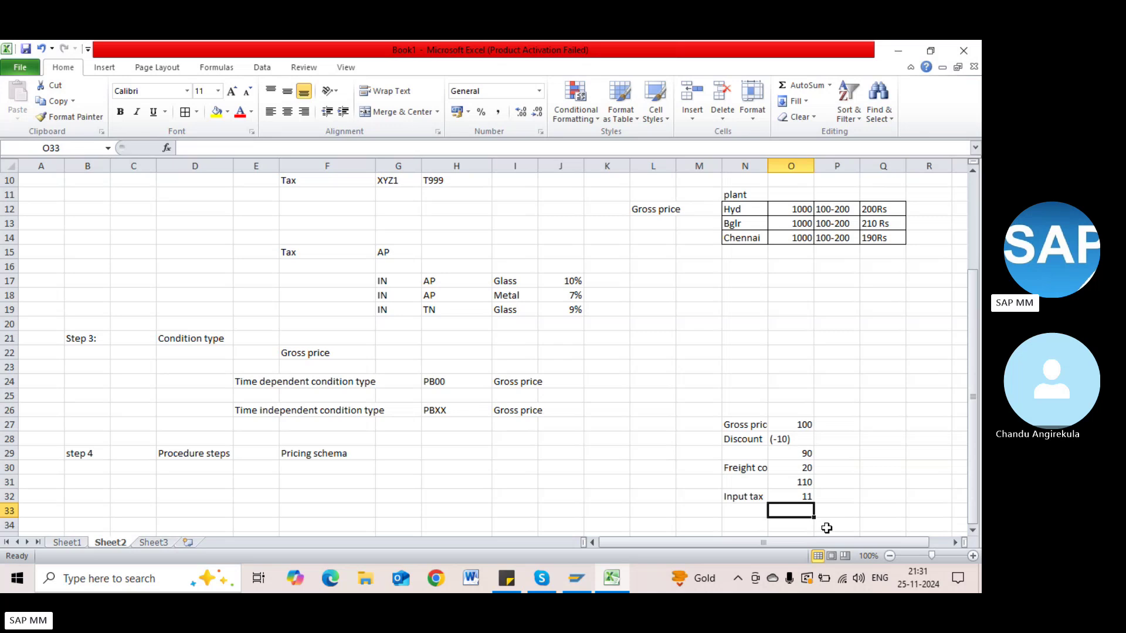
pyautogui.write('121')
pyautogui.press('Tab')
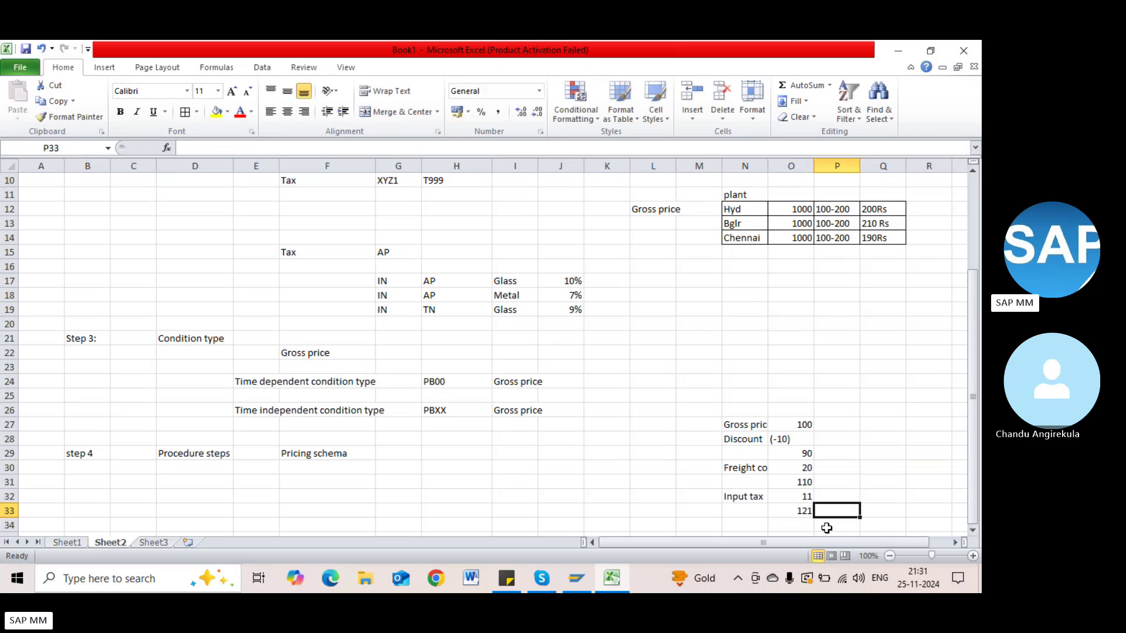
pyautogui.click(749, 427)
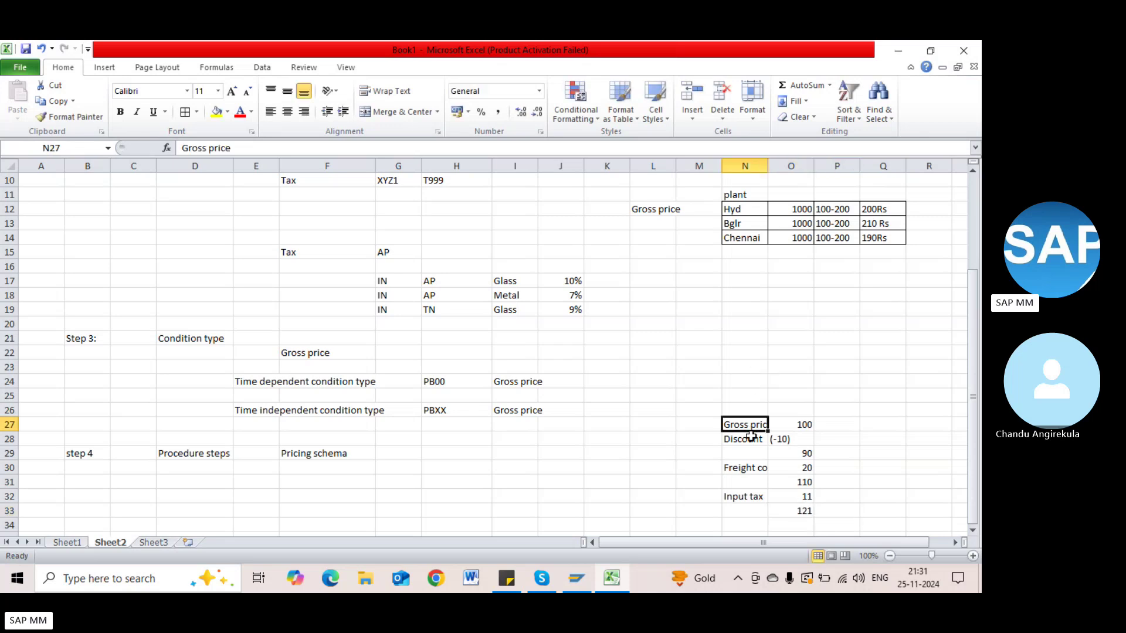
pyautogui.click(751, 436)
pyautogui.click(748, 479)
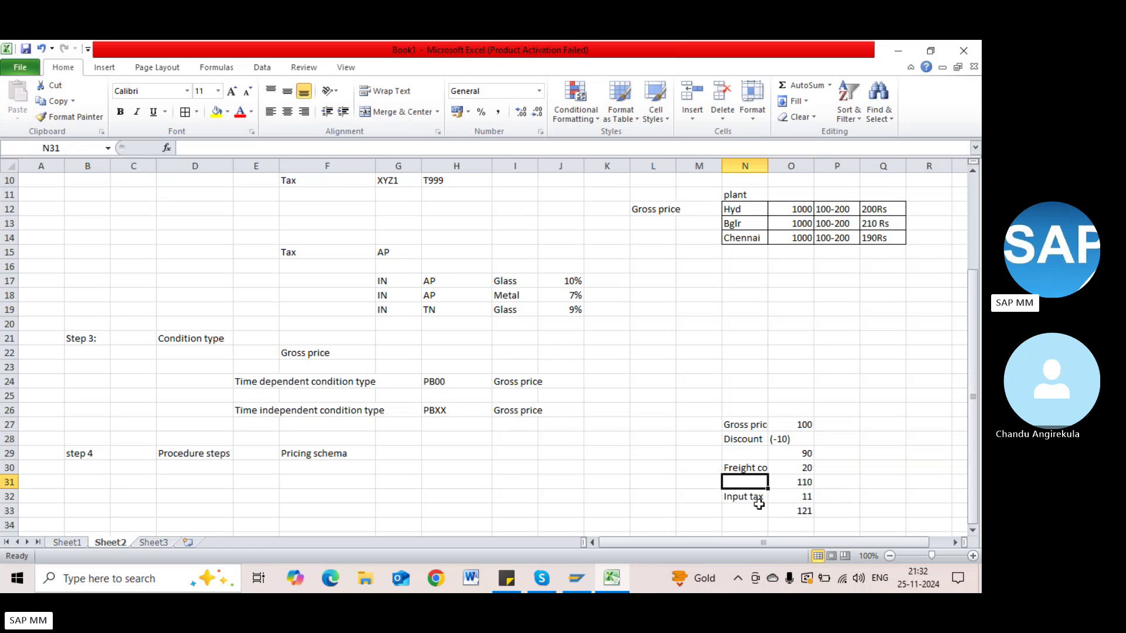
pyautogui.scroll(-1, 783, 503)
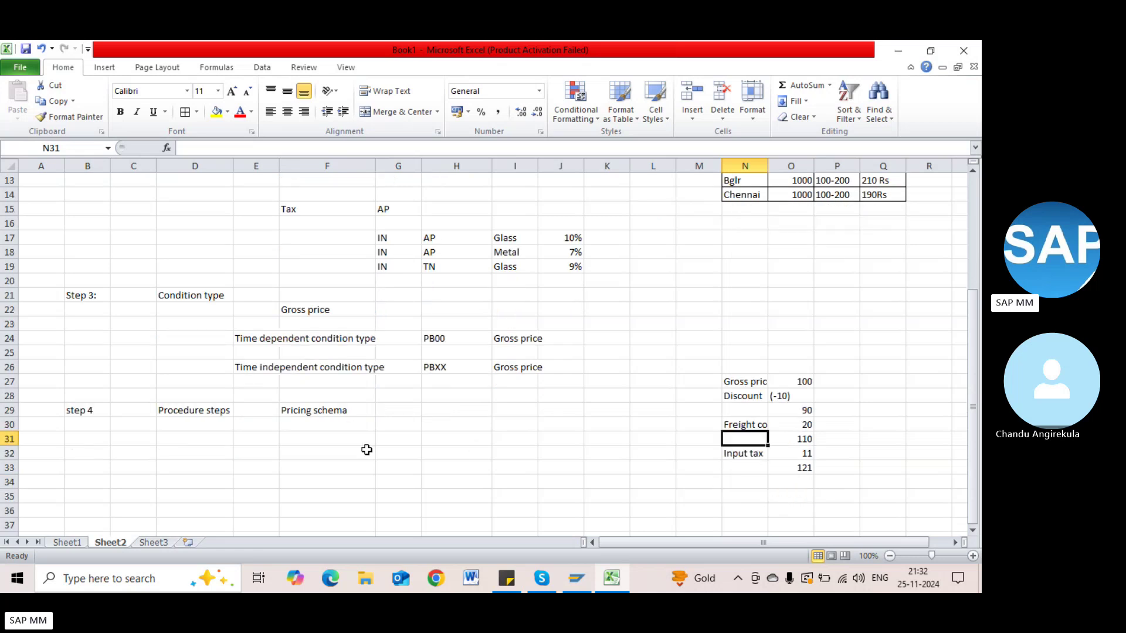
pyautogui.click(222, 411)
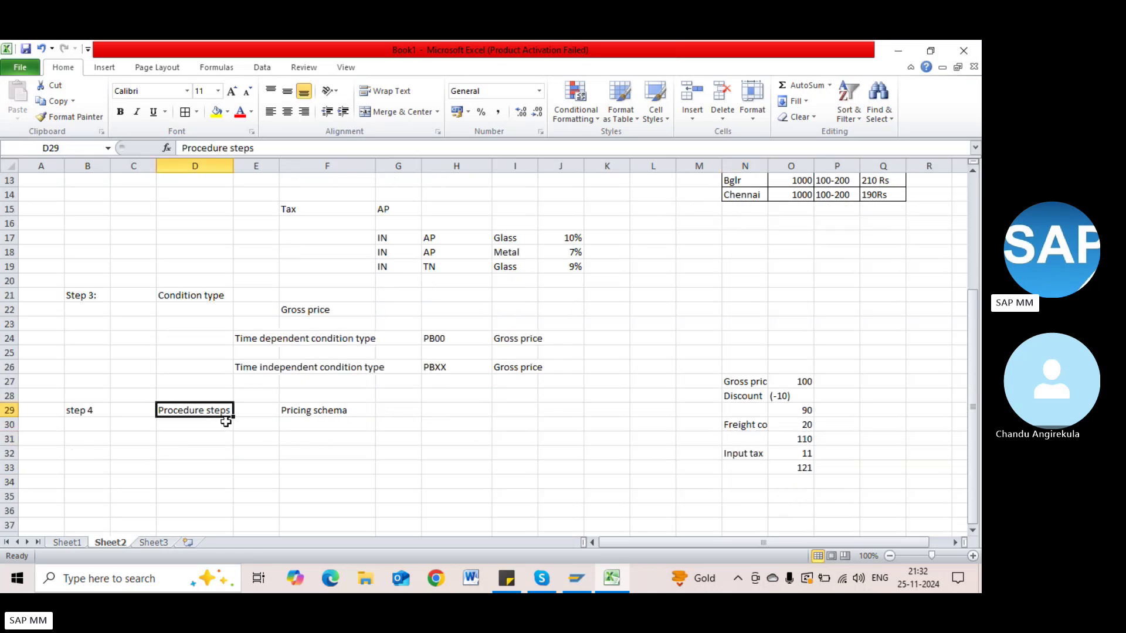
pyautogui.click(312, 423)
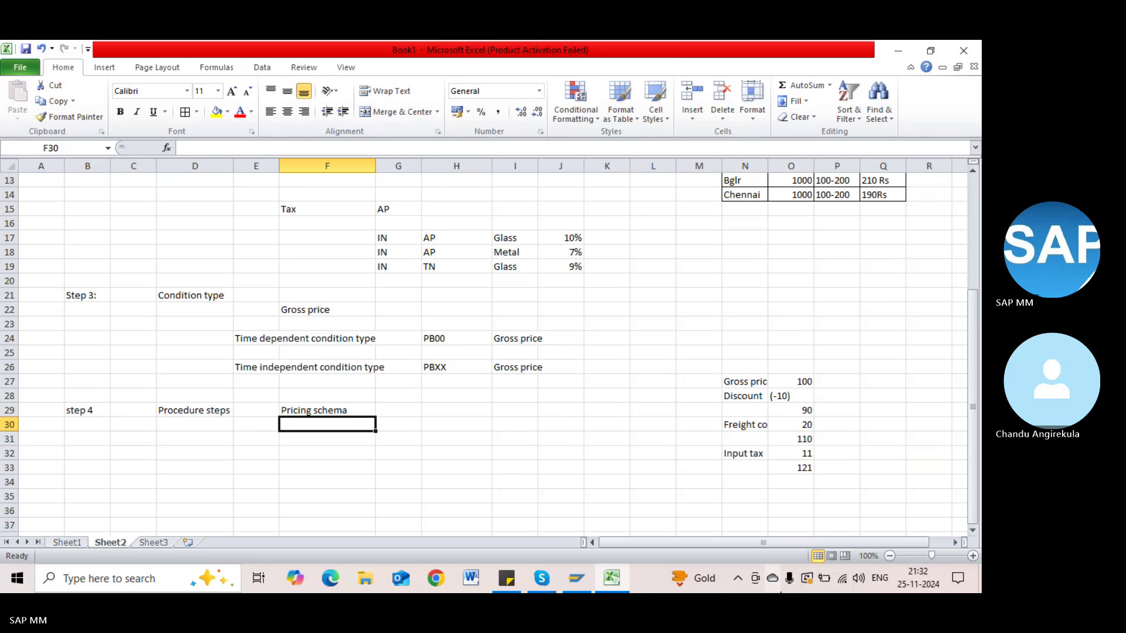
# Step: Start the pricing schema list below the Procedure steps heading with "Gross price" in cell D33
pyautogui.scroll(-2, 487, 351)
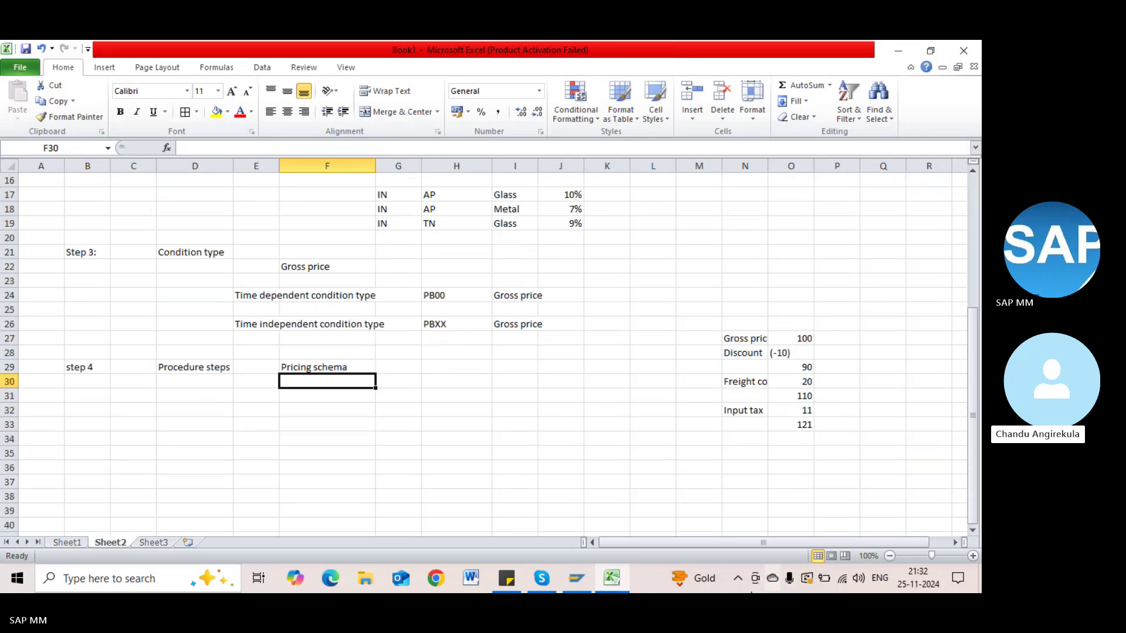
pyautogui.click(190, 381)
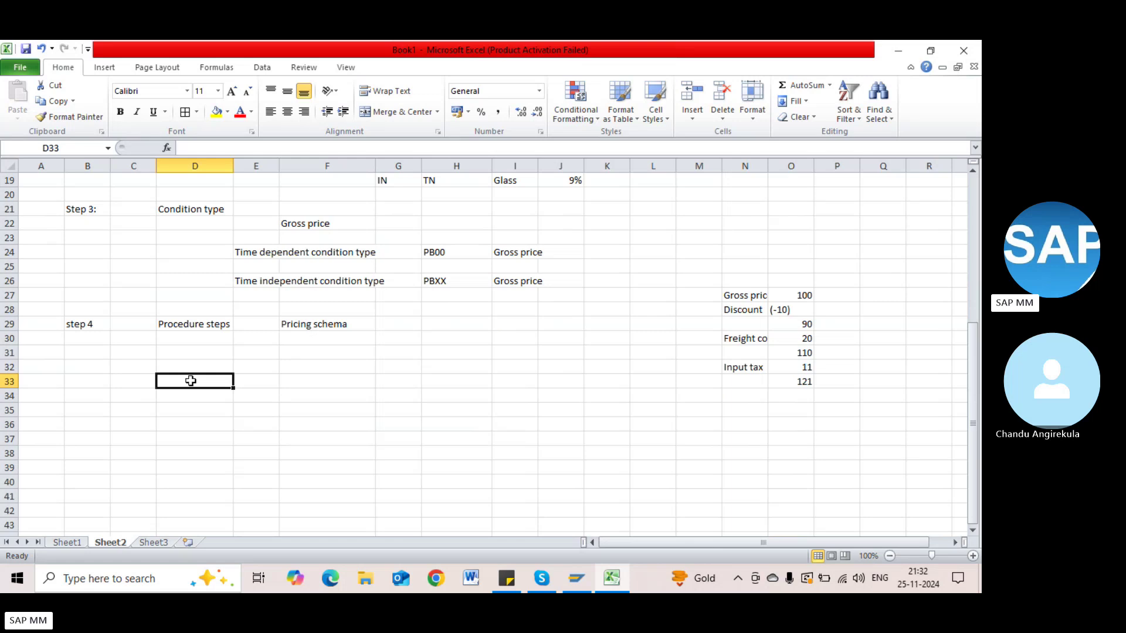
pyautogui.write('Zgross')
pyautogui.press('BackSpace')
pyautogui.press('BackSpace')
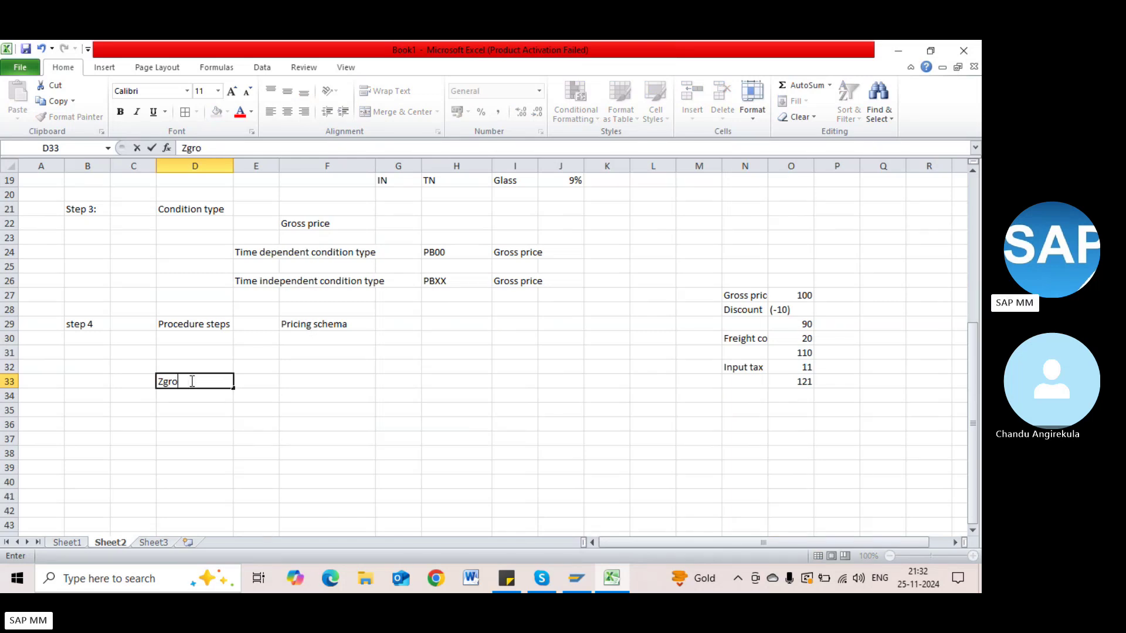
pyautogui.press('BackSpace')
pyautogui.press('BackSpace')
pyautogui.press('BackSpace')
pyautogui.press('BackSpace')
pyautogui.write('Gross price')
pyautogui.press('Return')
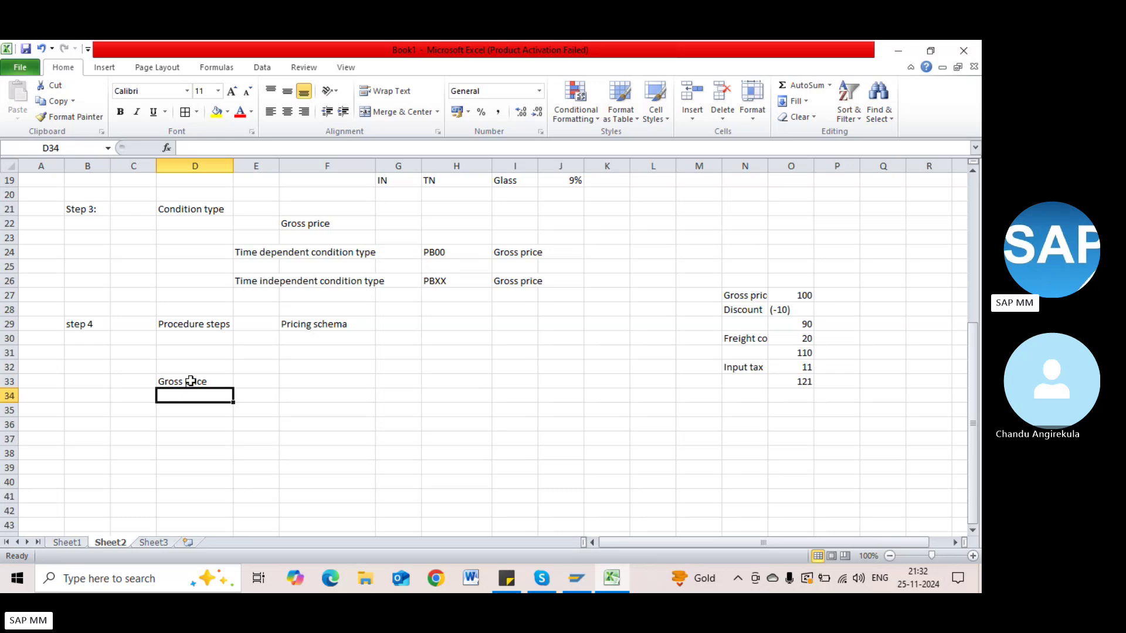
# Step: Continue the schema list with "Surcharges" in cell D34 and "Discount" in D35
pyautogui.write('Surchas')
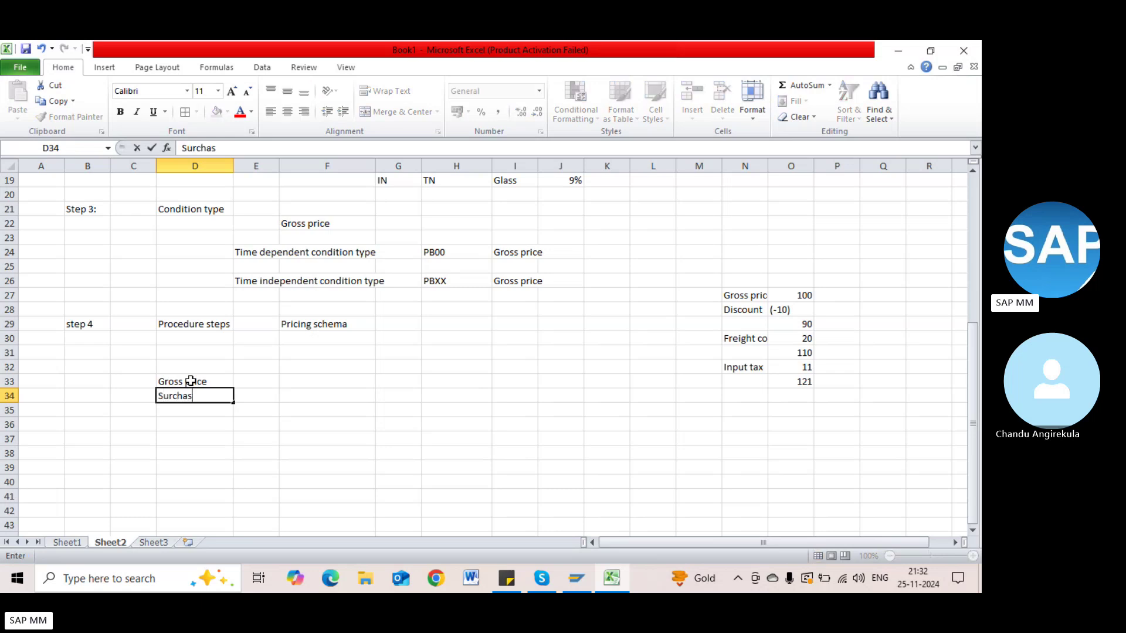
pyautogui.press('BackSpace')
pyautogui.press('BackSpace')
pyautogui.write('arges')
pyautogui.press('Return')
pyautogui.write('Discount')
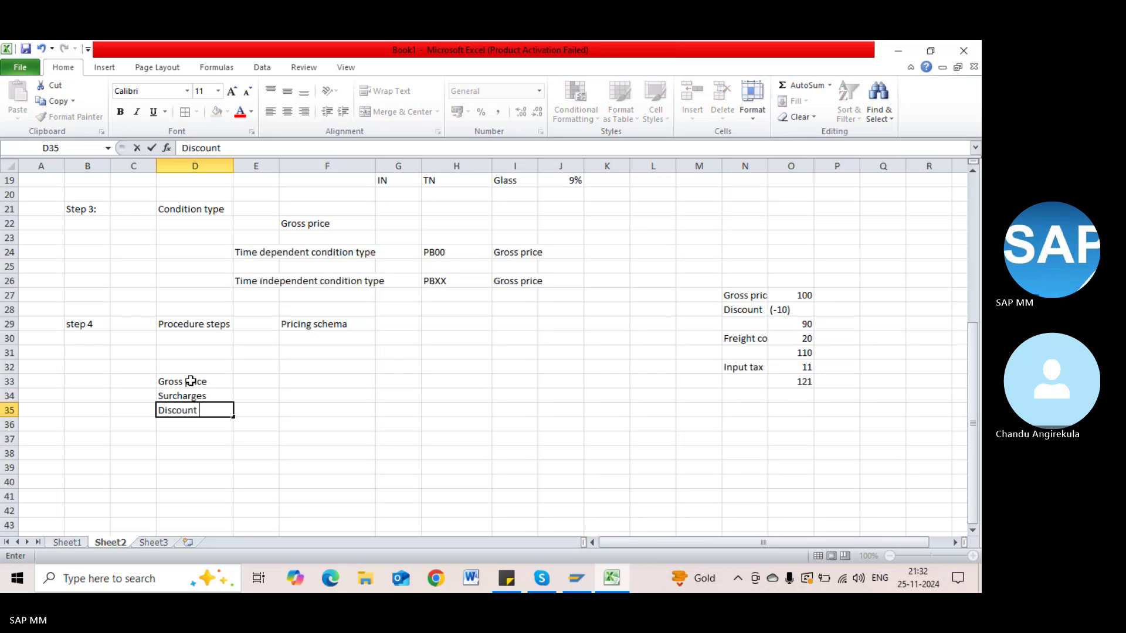
pyautogui.press('Return')
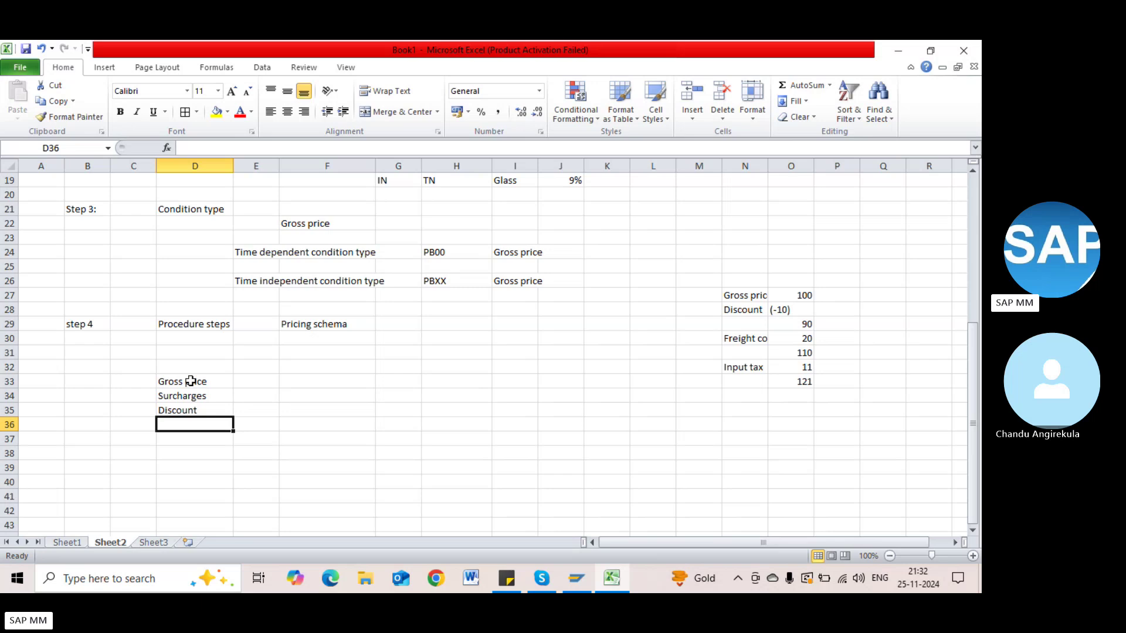
# Step: Extend the schema list with "Net price" in cell D36, "Tax" in D37 and "Net price including tax" in D38
pyautogui.write('Net price')
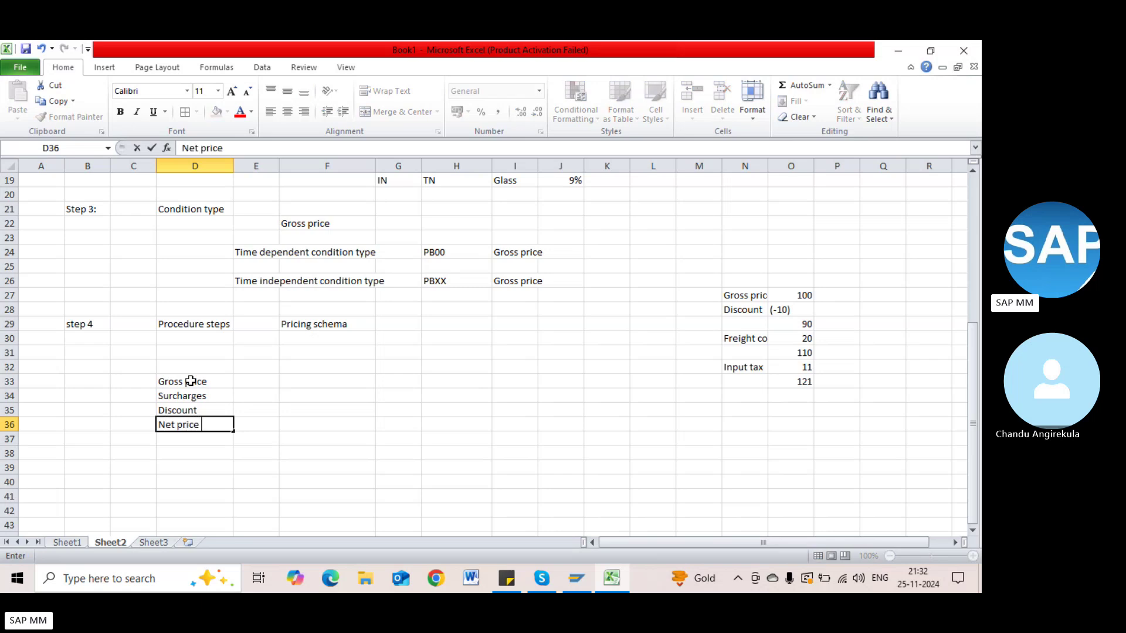
pyautogui.press('Return')
pyautogui.write('Ta')
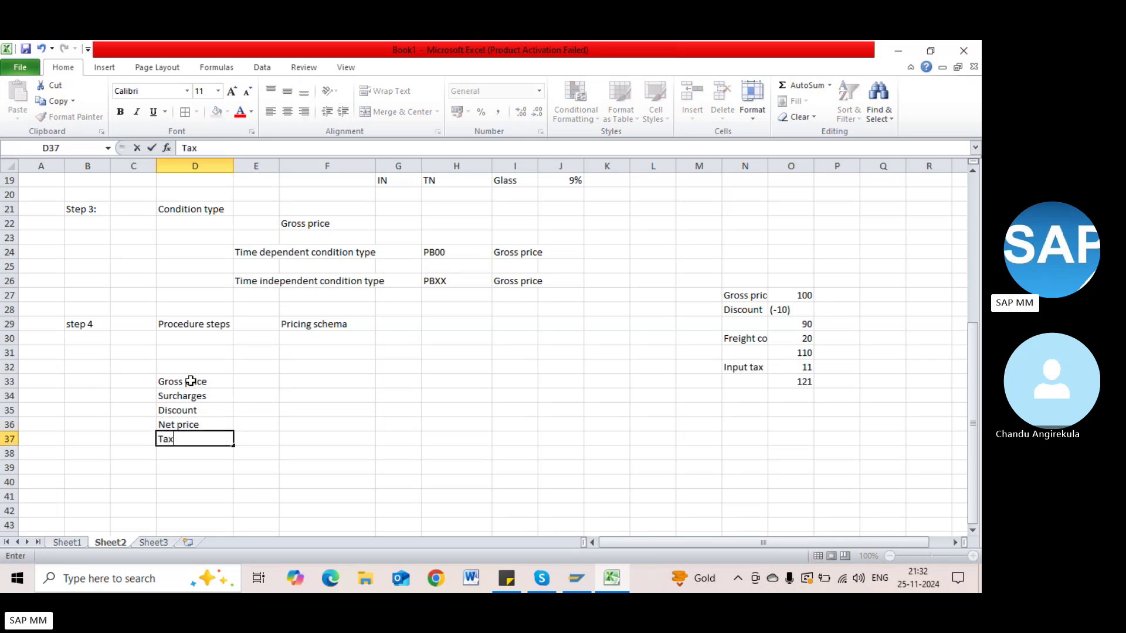
pyautogui.write('x')
pyautogui.press('Return')
pyautogui.write('Net ')
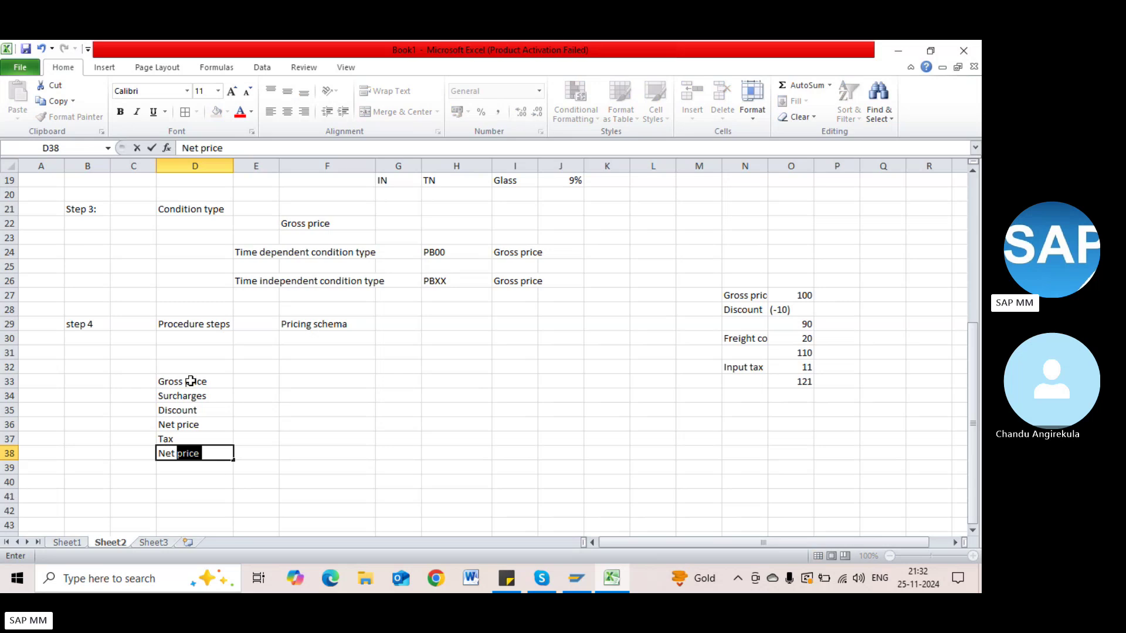
pyautogui.write('price including tax')
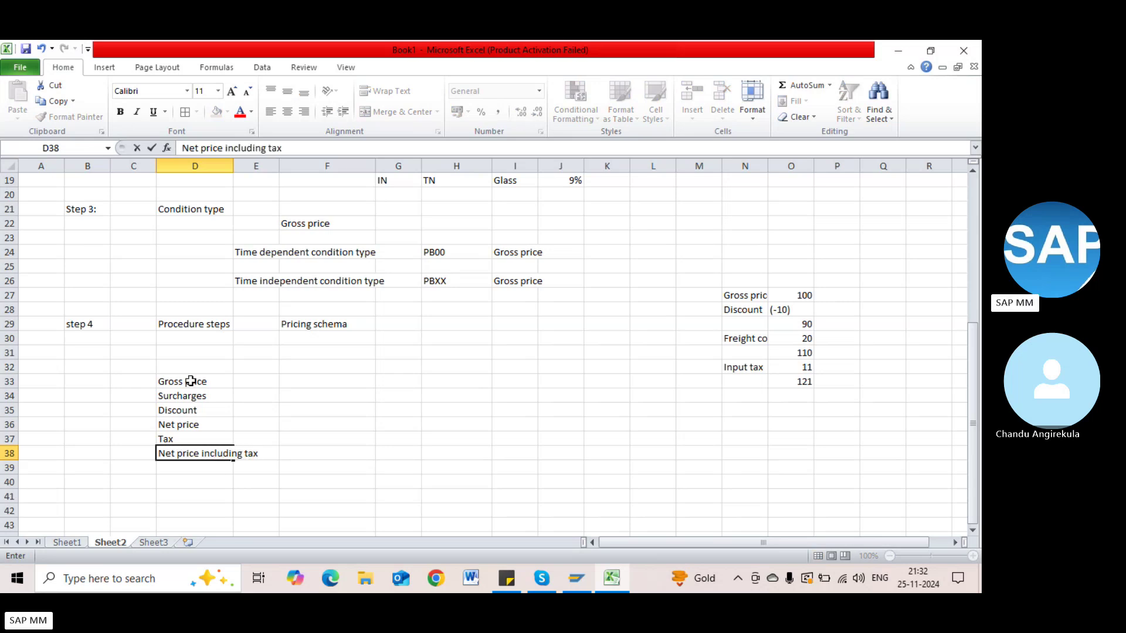
pyautogui.press('Return')
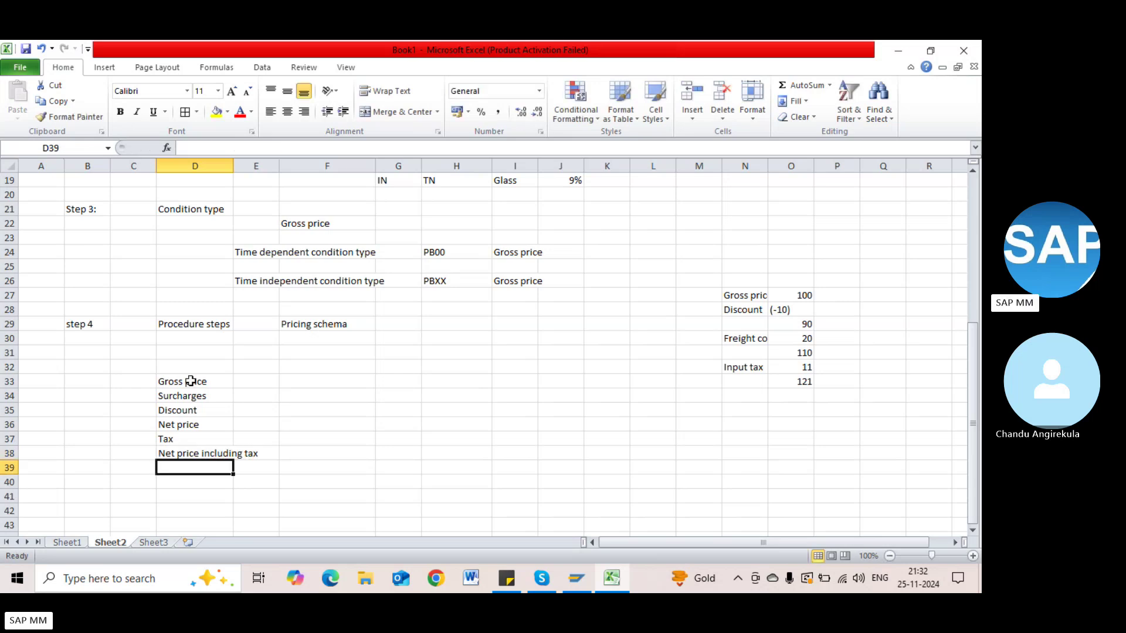
# Step: Add "Freight cost" in cell D39 and "Gross price" in D40 to the schema list
pyautogui.write('Freig')
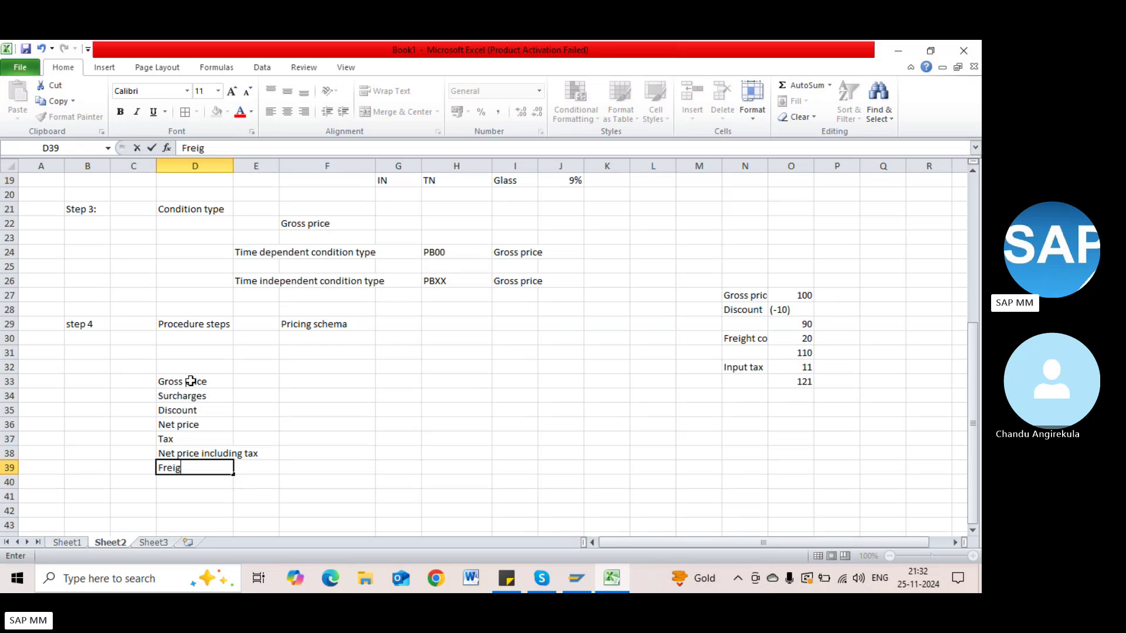
pyautogui.write('ht oost')
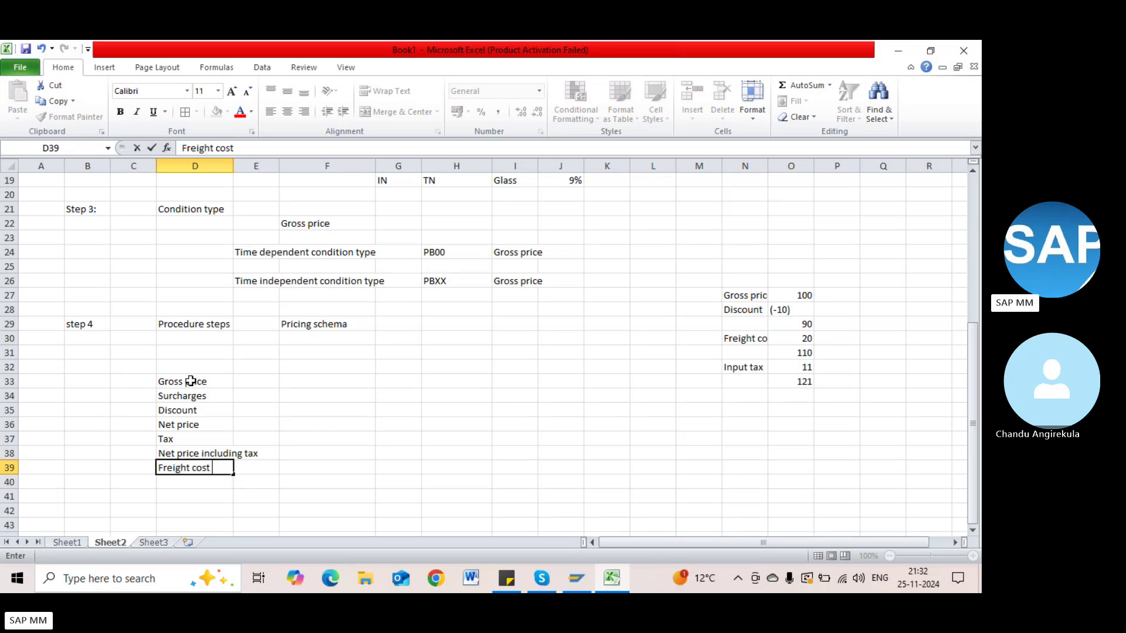
pyautogui.press('Return')
pyautogui.write('Gross price')
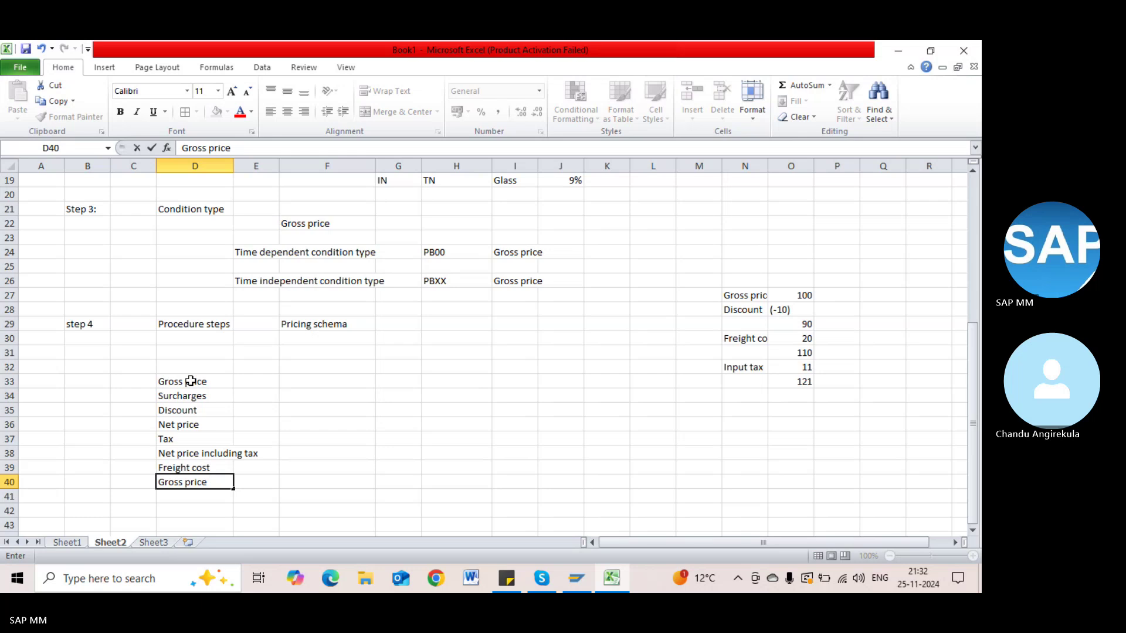
pyautogui.press('Return')
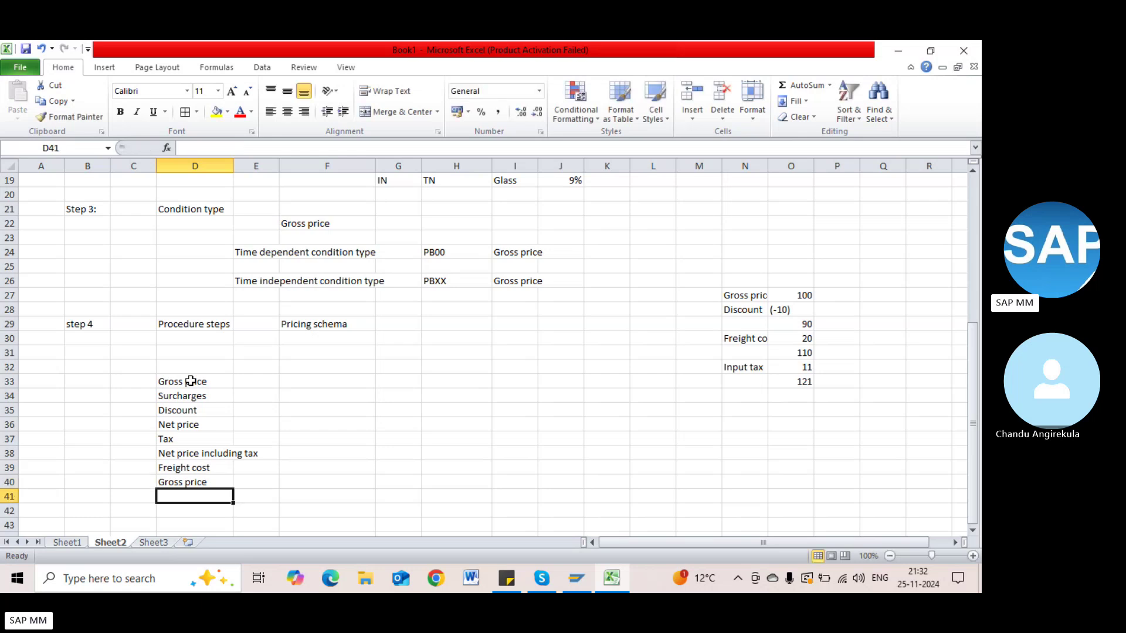
# Step: Finish the pricing schema list with "Statical" in cell D41 and "Effecctive price" in D42
pyautogui.write('Stat')
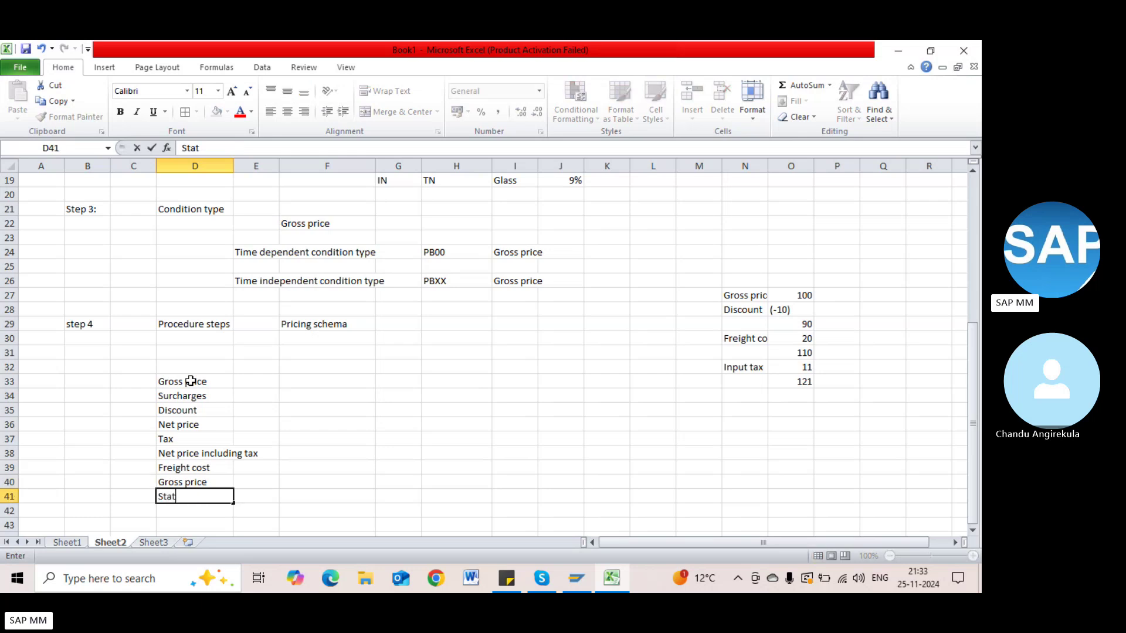
pyautogui.write('ical')
pyautogui.press('Return')
pyautogui.write('E')
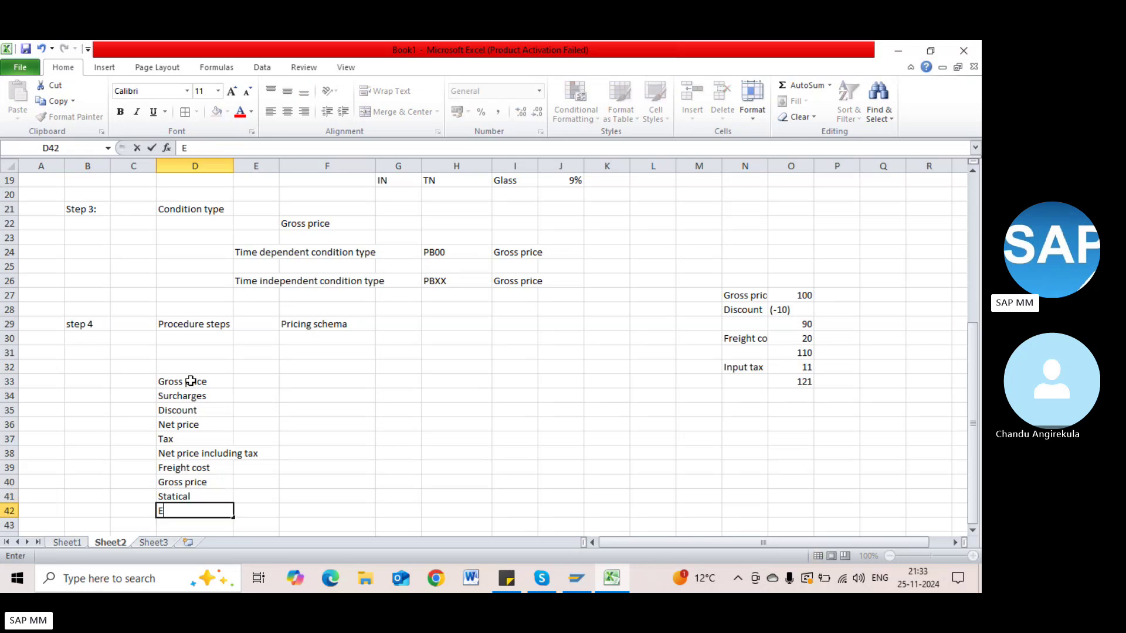
pyautogui.write('ffecctive price')
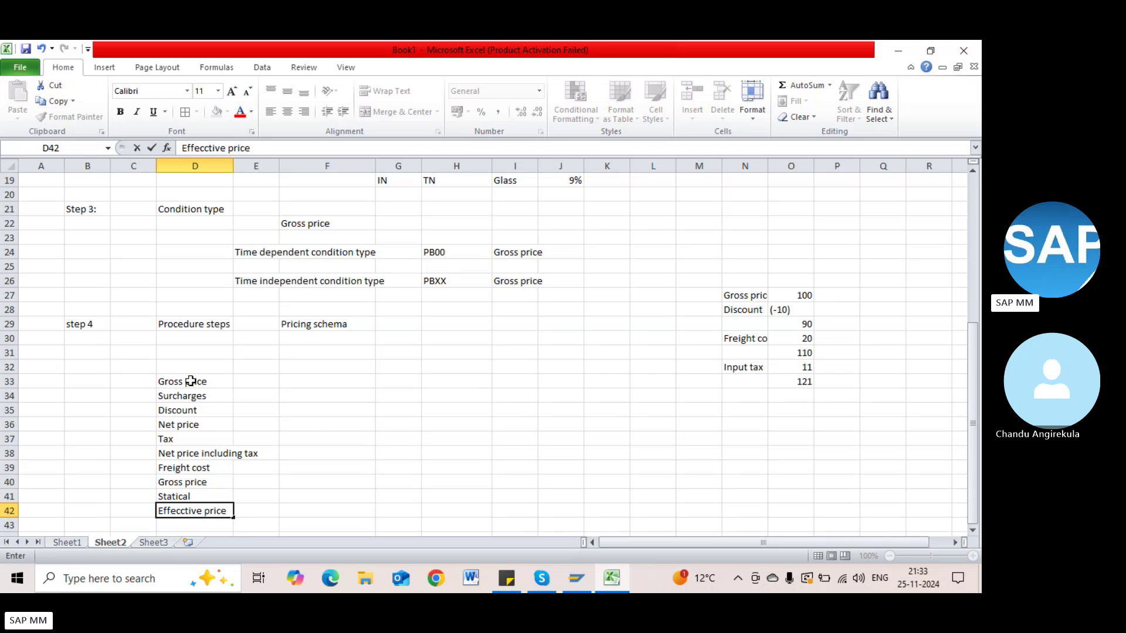
pyautogui.scroll(-1, 191, 381)
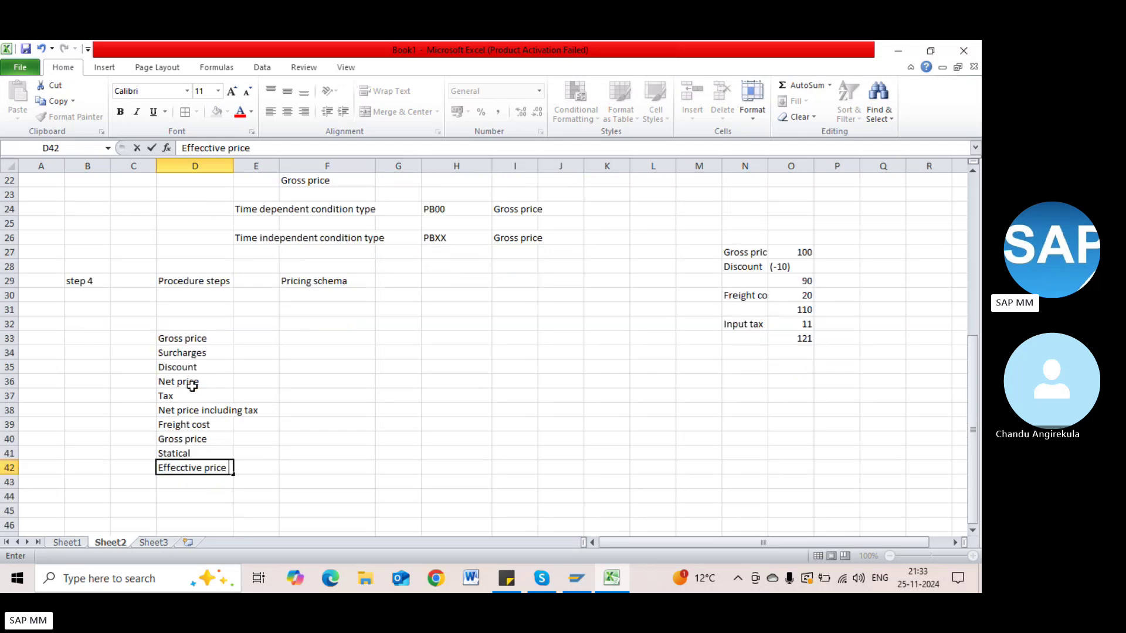
# Step: Number the Gross price, Surcharges and Discount rows 1, 2 and 3 in cells E33 to E35
pyautogui.click(225, 339)
pyautogui.click(258, 337)
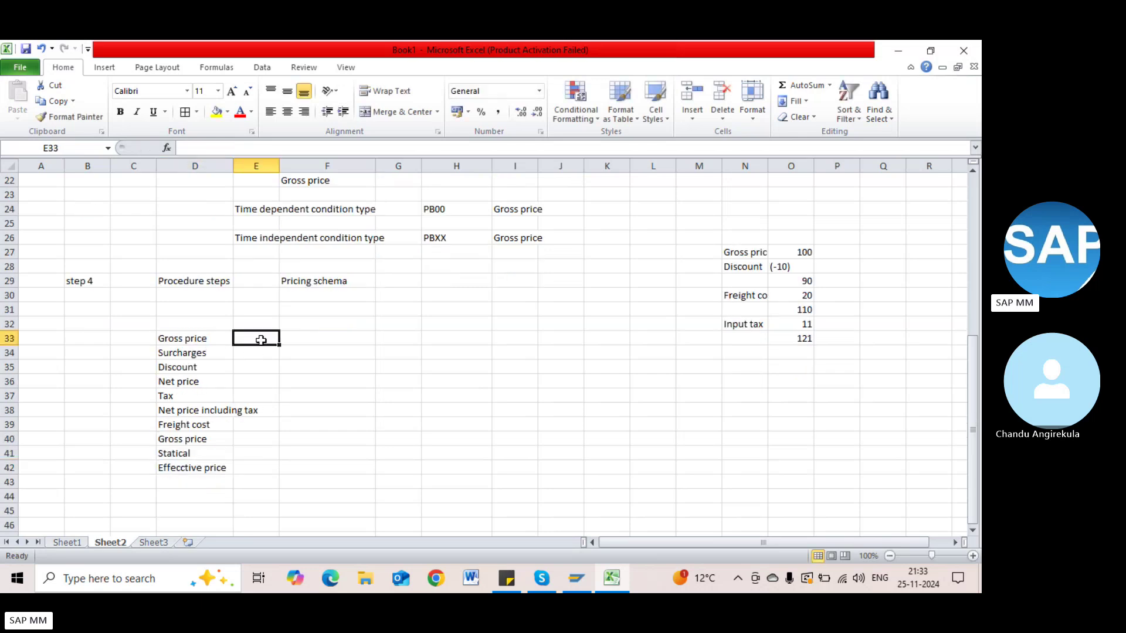
pyautogui.write('1')
pyautogui.press('Return')
pyautogui.press('Return')
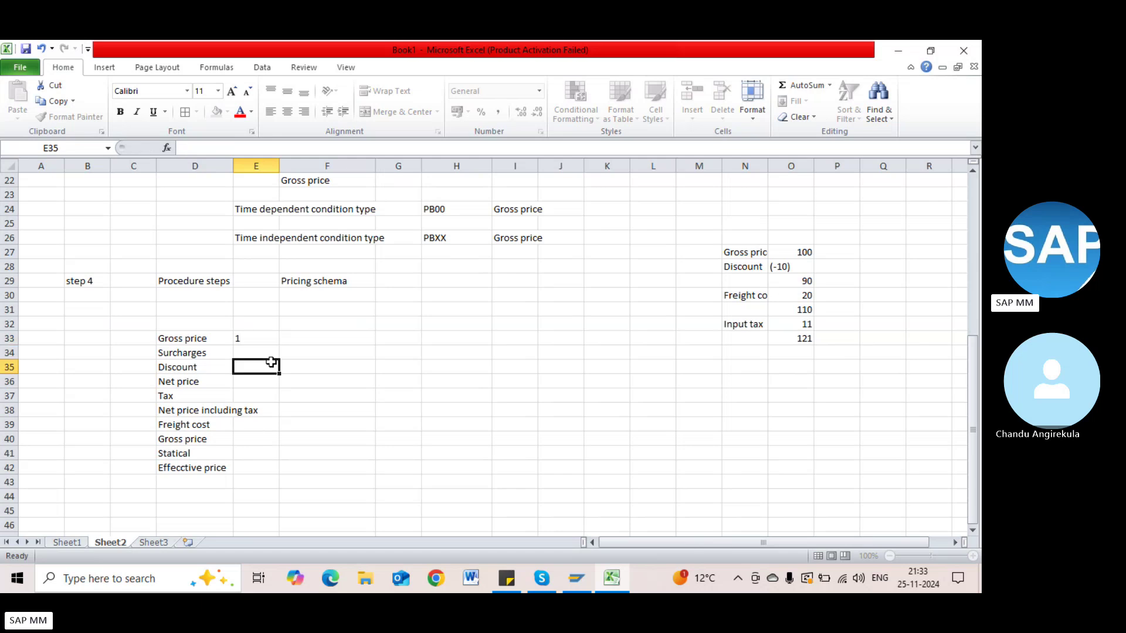
pyautogui.click(258, 336)
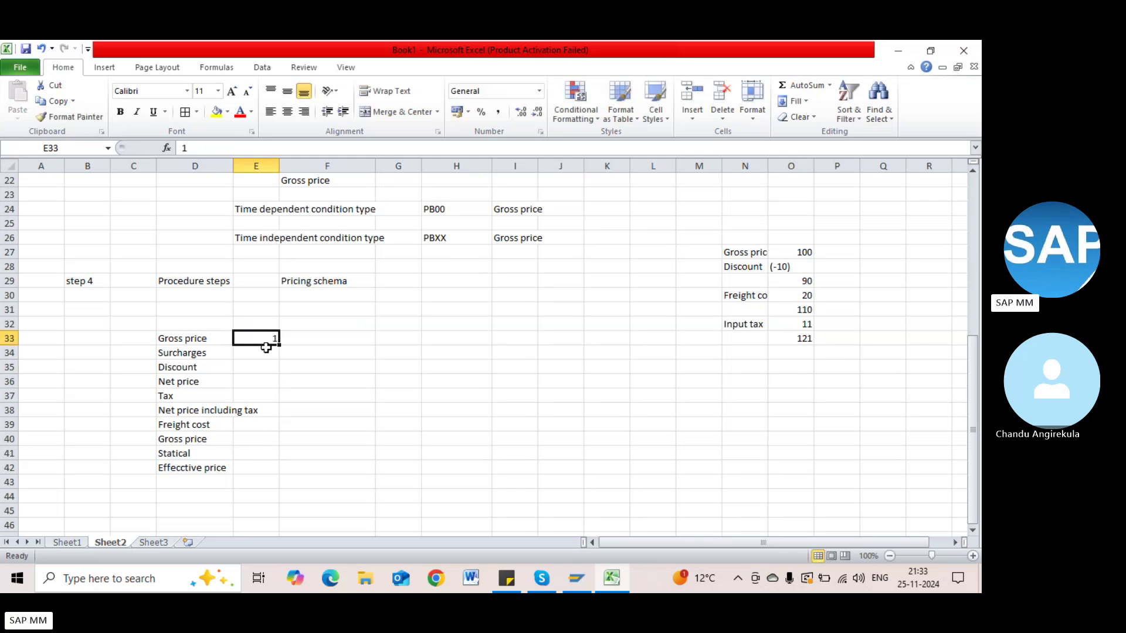
pyautogui.click(261, 354)
pyautogui.write('2')
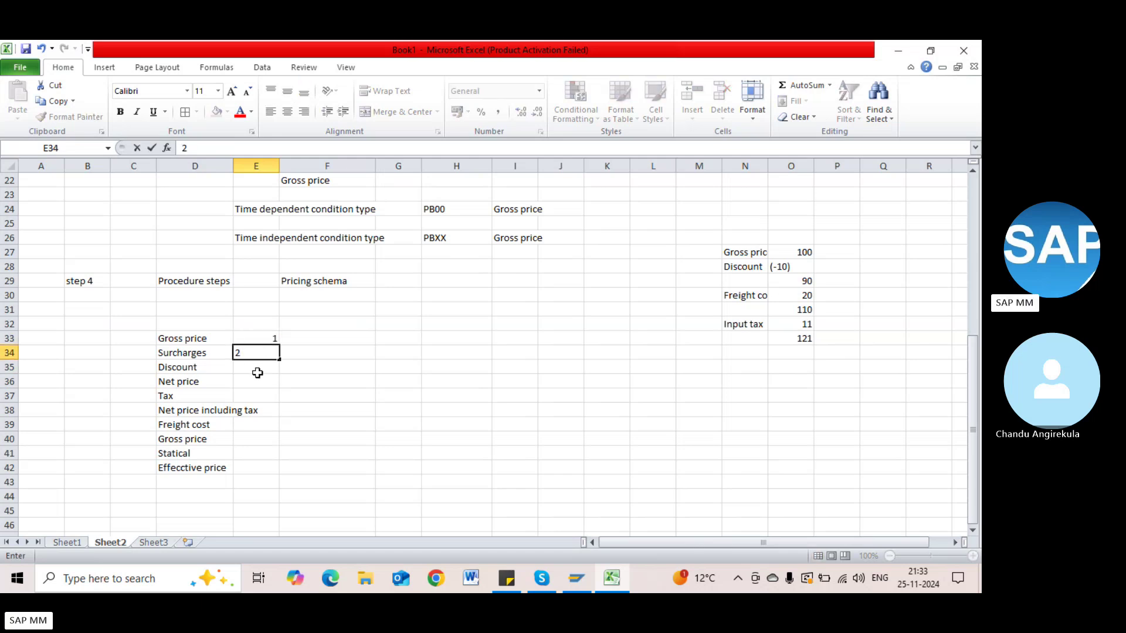
pyautogui.click(257, 364)
pyautogui.write('3')
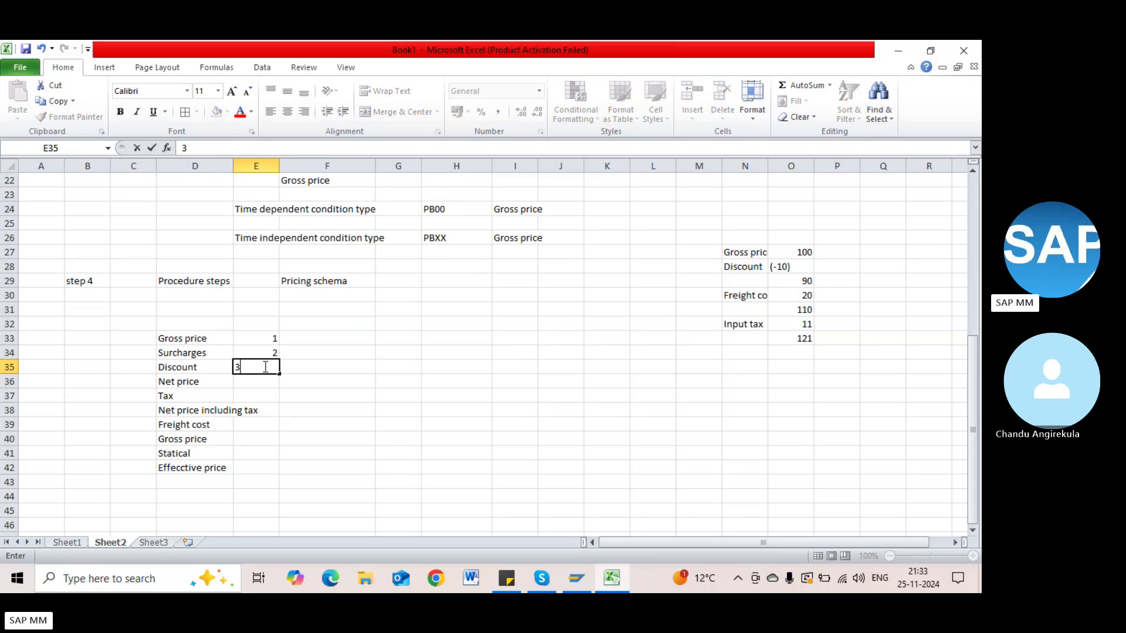
pyautogui.press('Return')
# Step: Number the Tax row 4 in cell E37 and the Freight cost row 5 in E39, skipping both net price rows
pyautogui.click(183, 378)
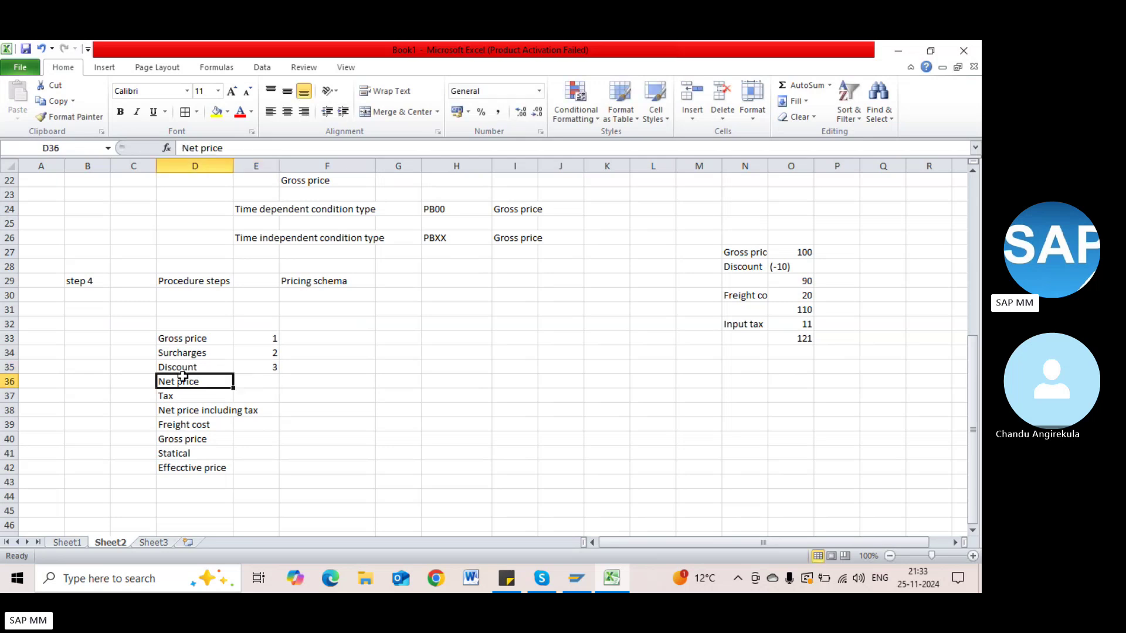
pyautogui.click(256, 382)
pyautogui.click(258, 395)
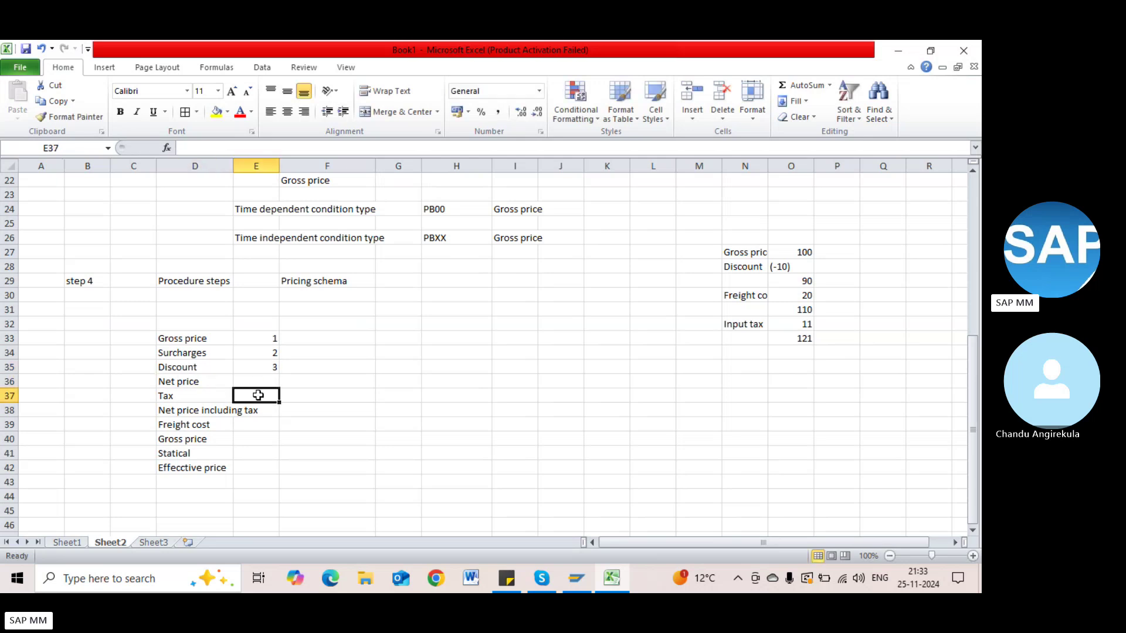
pyautogui.write('4')
pyautogui.click(175, 393)
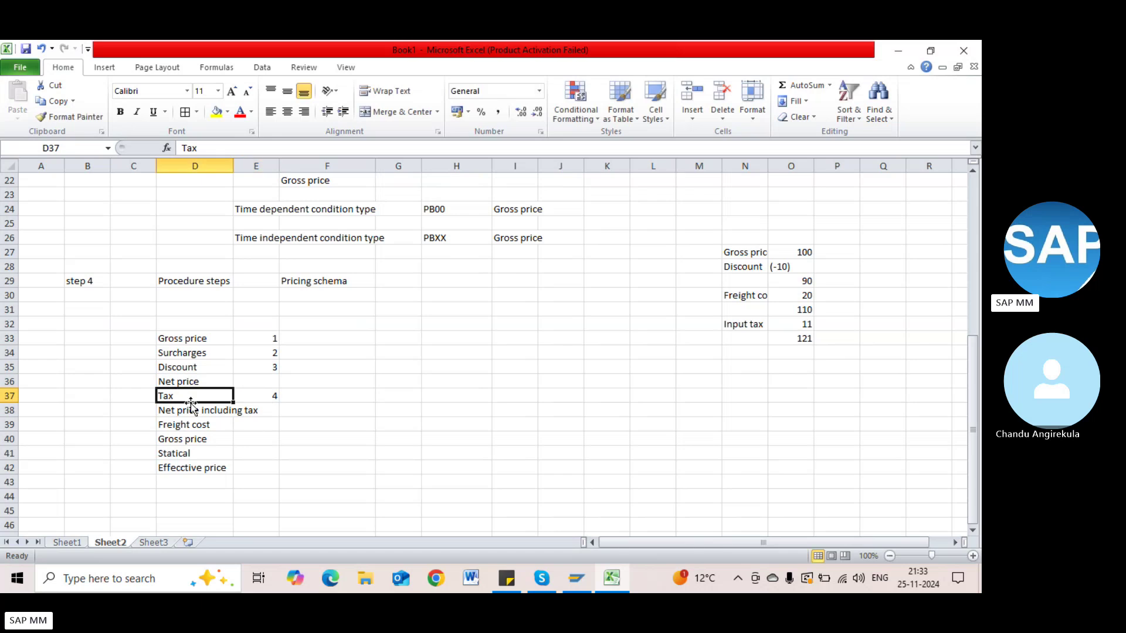
pyautogui.click(256, 413)
pyautogui.click(178, 407)
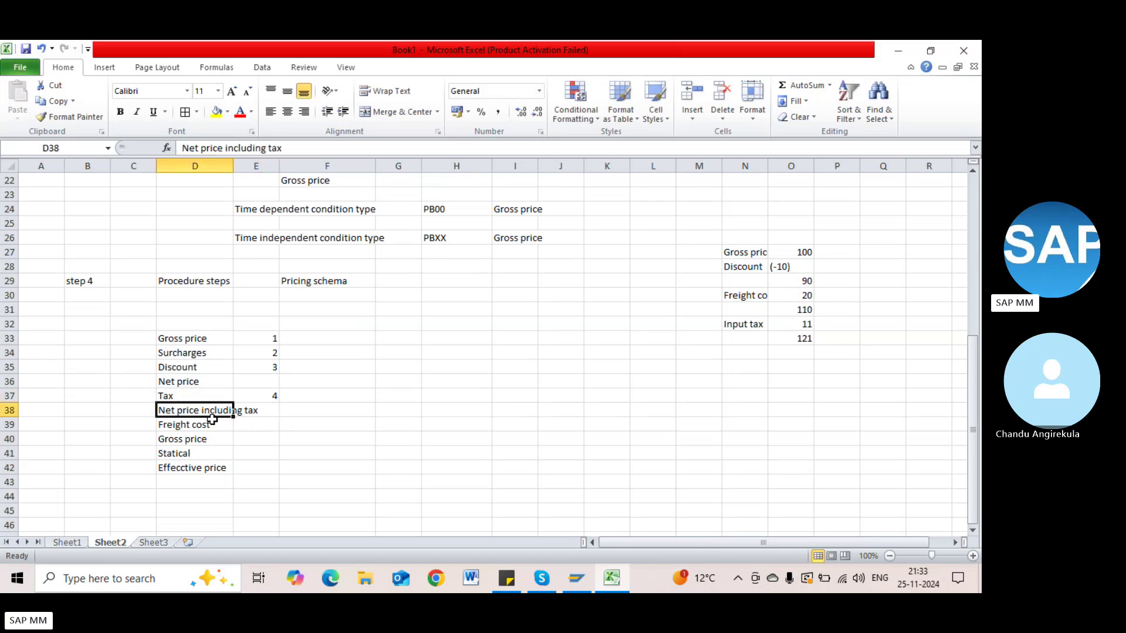
pyautogui.click(251, 422)
pyautogui.write('5')
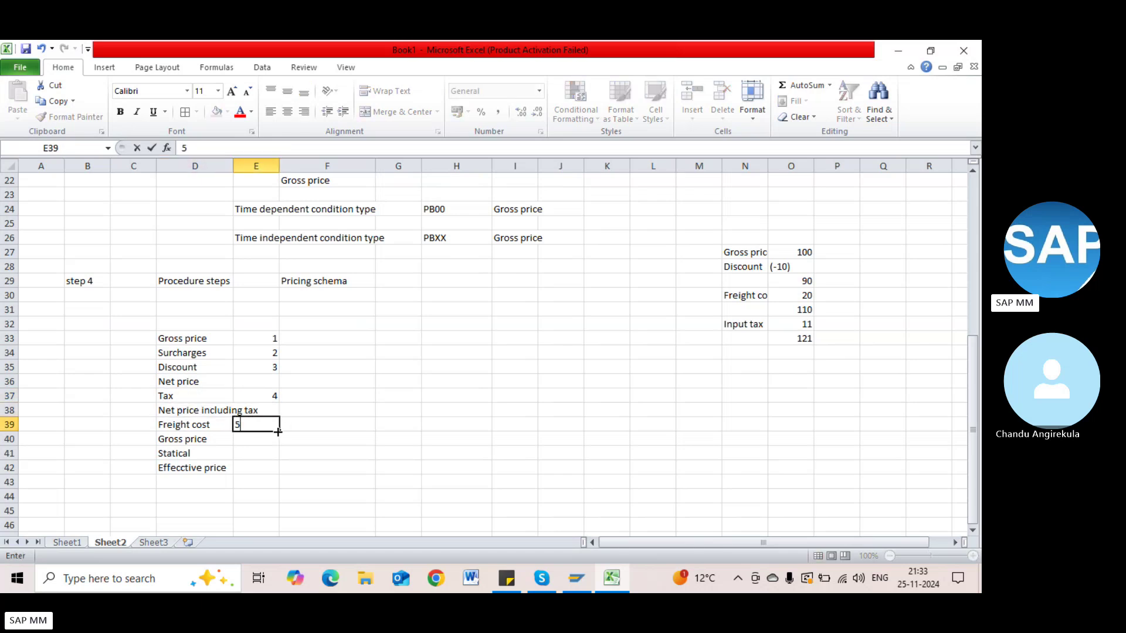
# Step: Number the Statical row 6 in cell E41, leaving the second Gross price row without a number
pyautogui.click(257, 438)
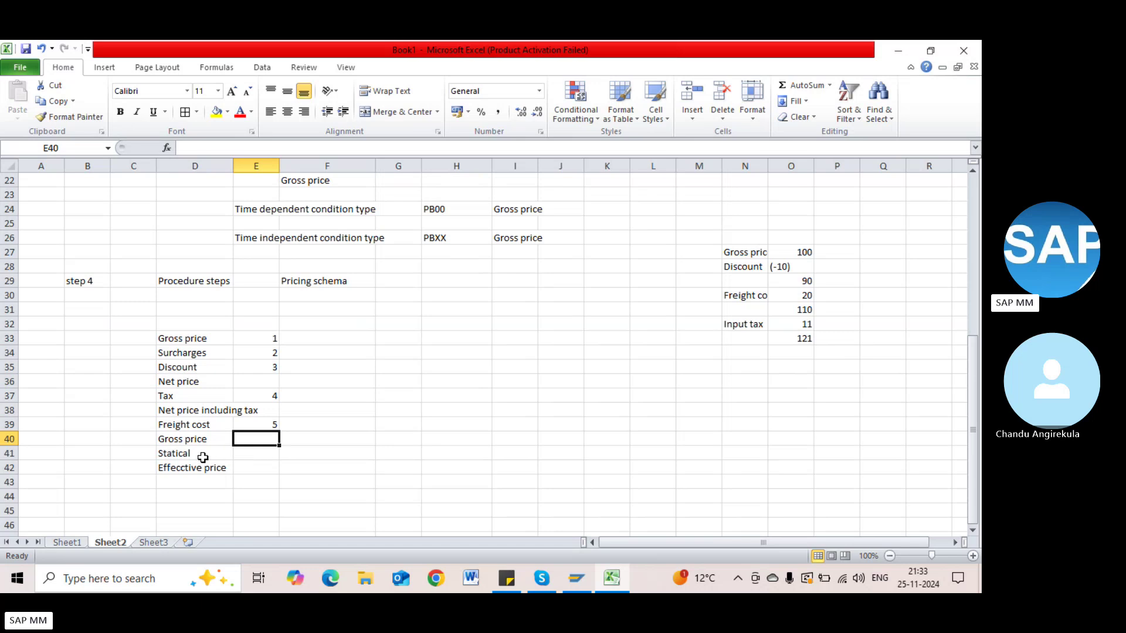
pyautogui.click(275, 456)
pyautogui.write('6')
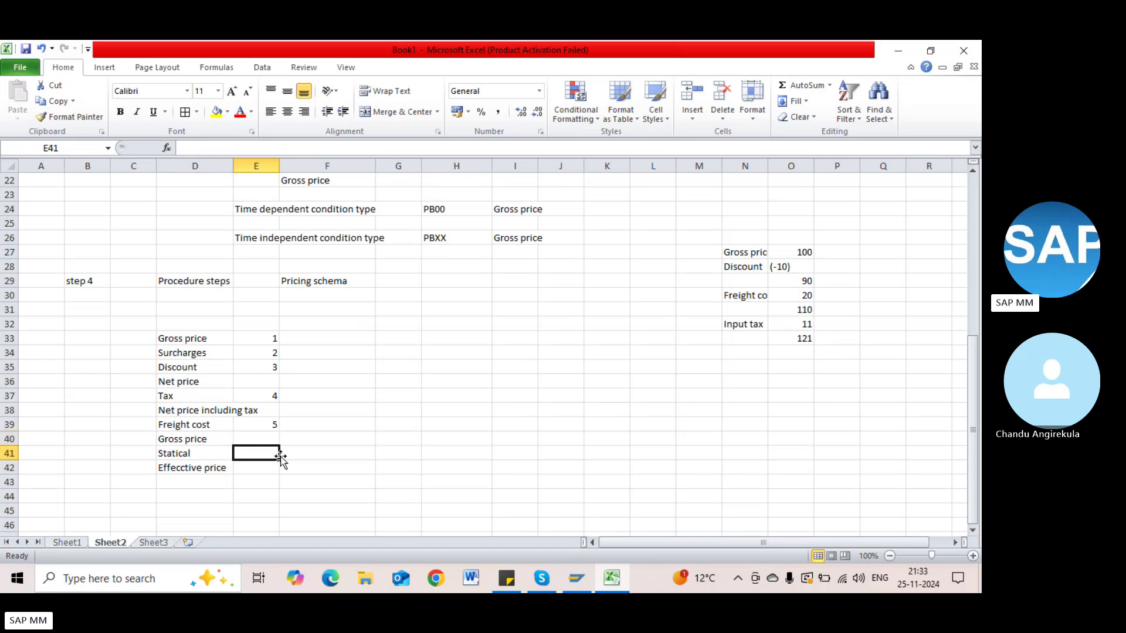
pyautogui.press('Return')
pyautogui.press('Return')
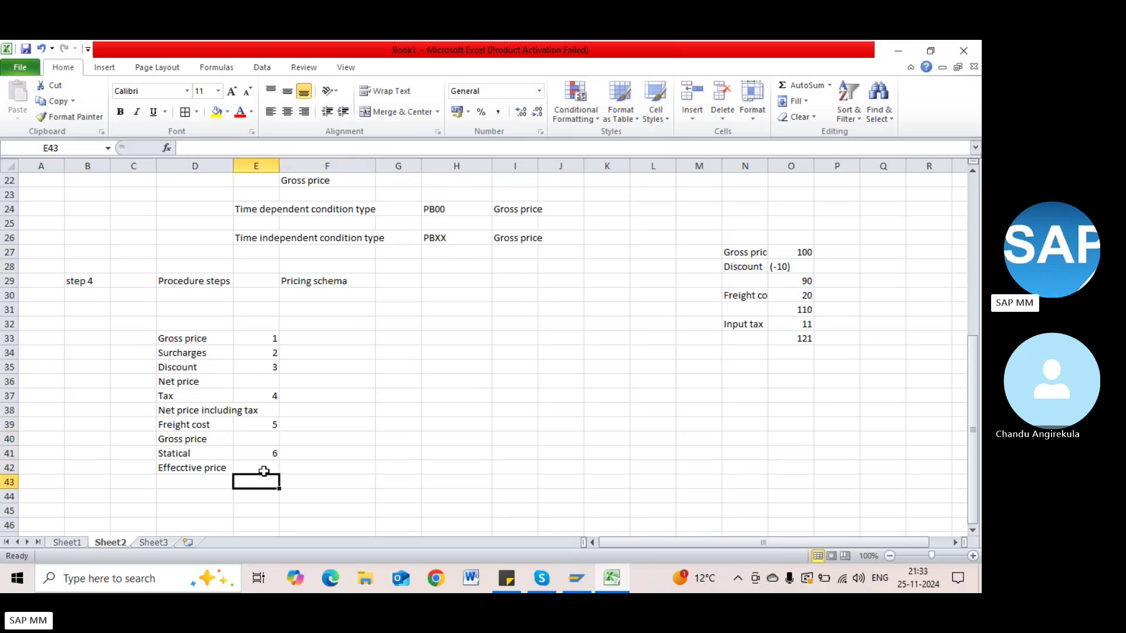
# Step: Apply borders to every cell of the schema table in range D33:E42
pyautogui.moveTo(176, 343); pyautogui.dragTo(245, 468)
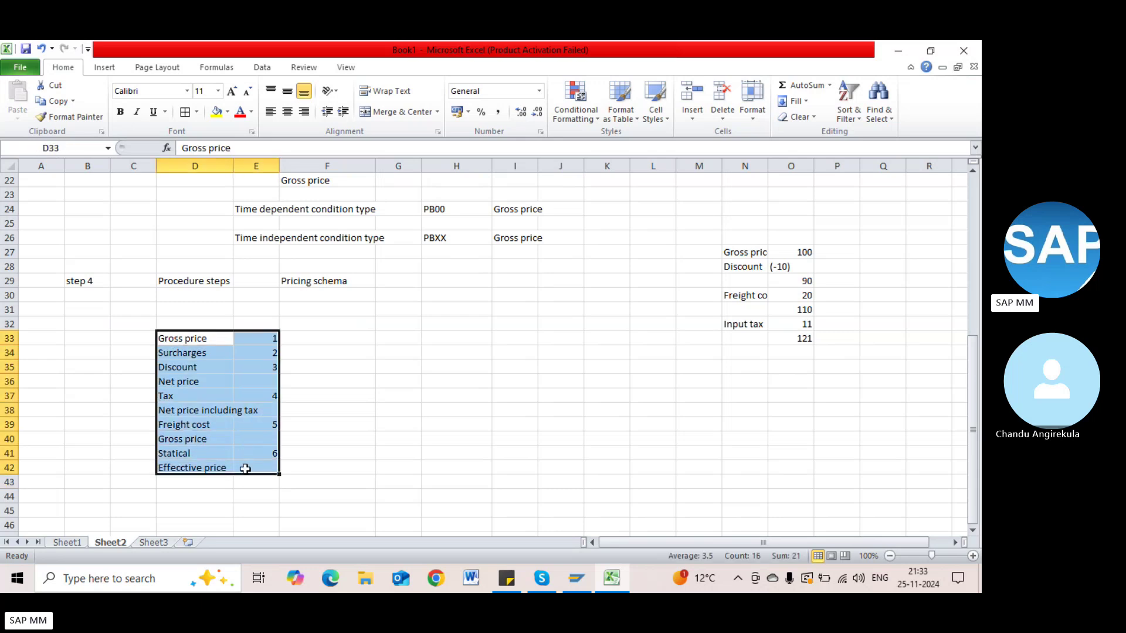
pyautogui.click(185, 112)
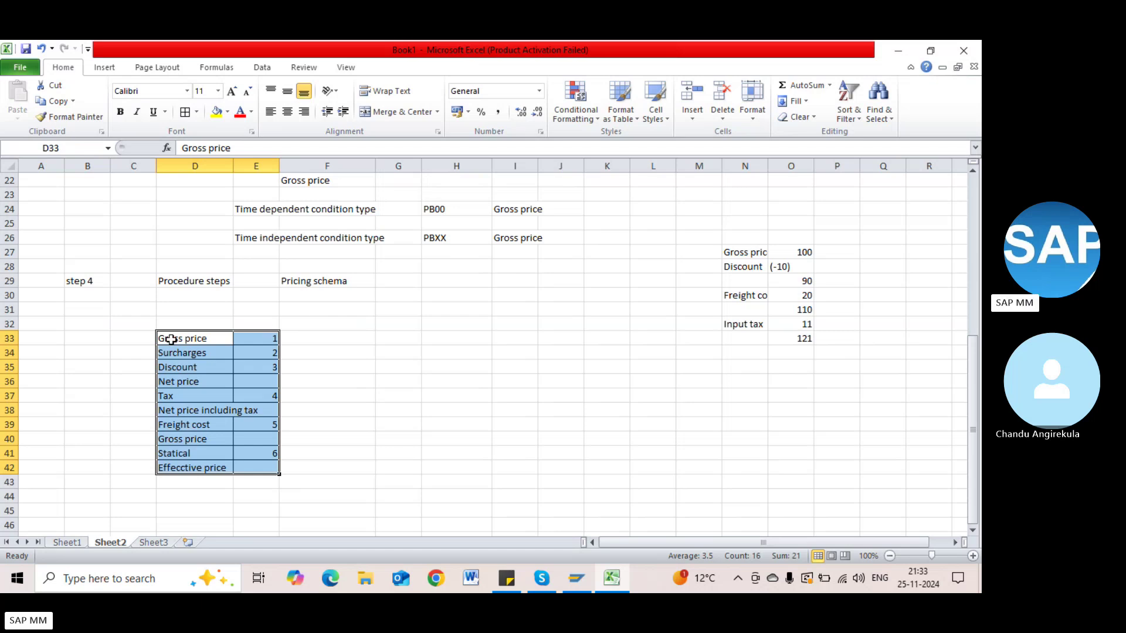
pyautogui.click(220, 340)
pyautogui.click(259, 427)
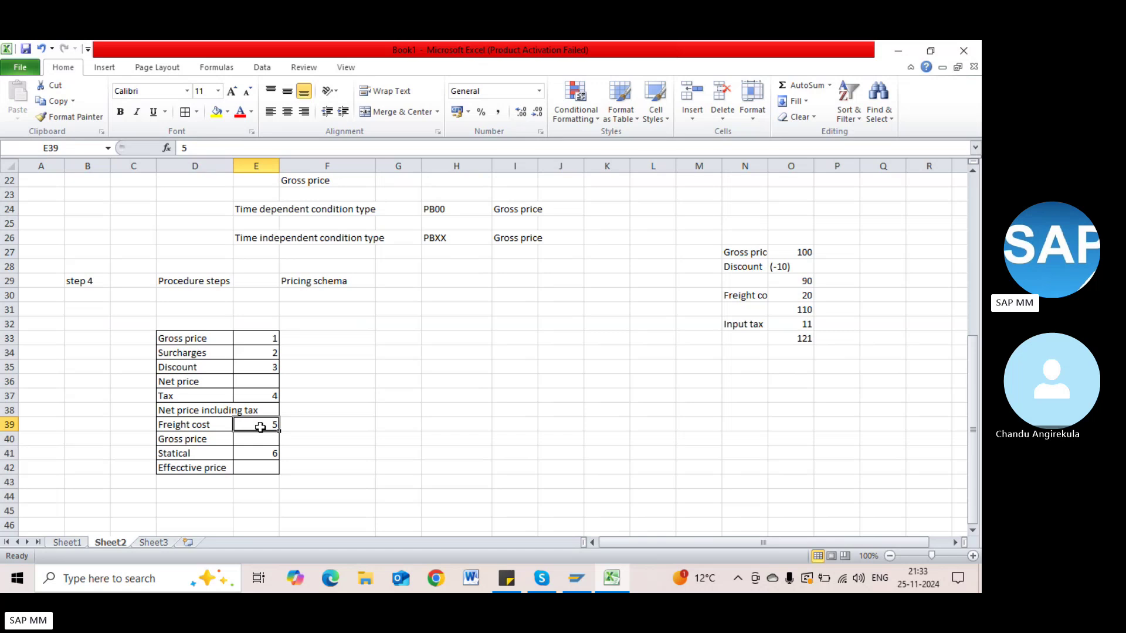
# Step: Examine how the numbered Gross price, Surcharges and Discount rows lead to the Net price and Tax rows in the schema table
pyautogui.moveTo(271, 353); pyautogui.dragTo(277, 394)
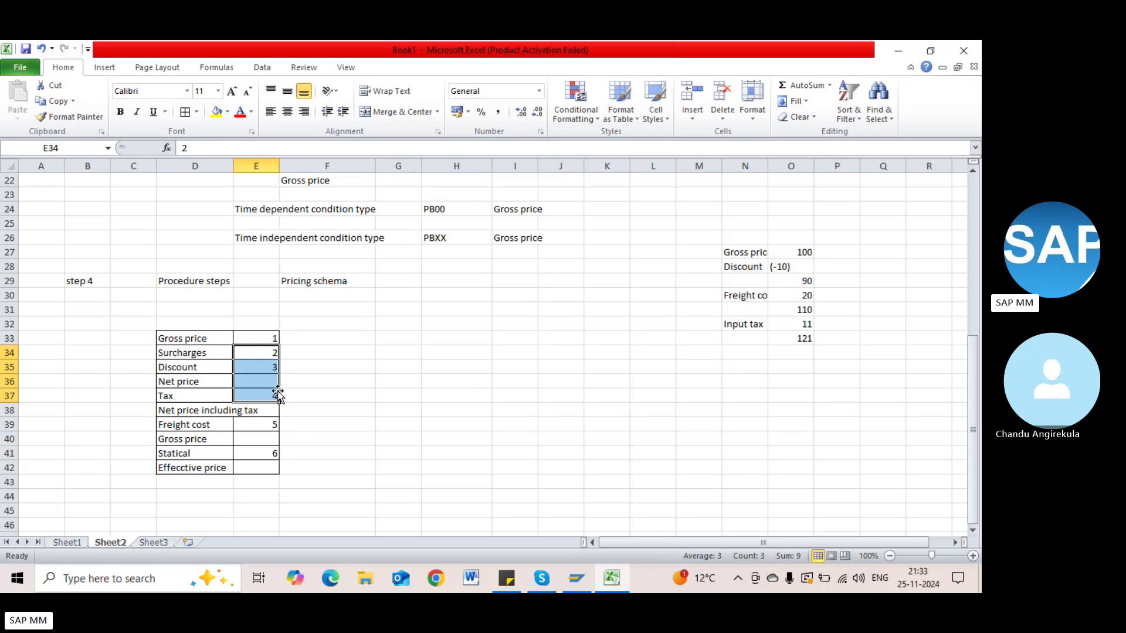
pyautogui.click(315, 380)
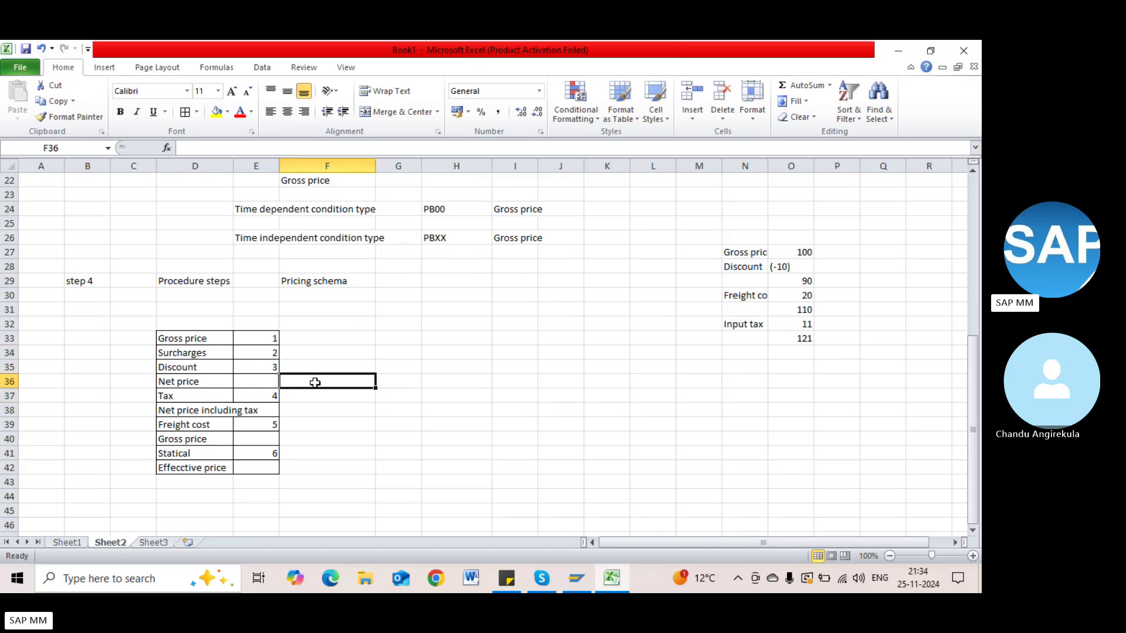
pyautogui.click(262, 339)
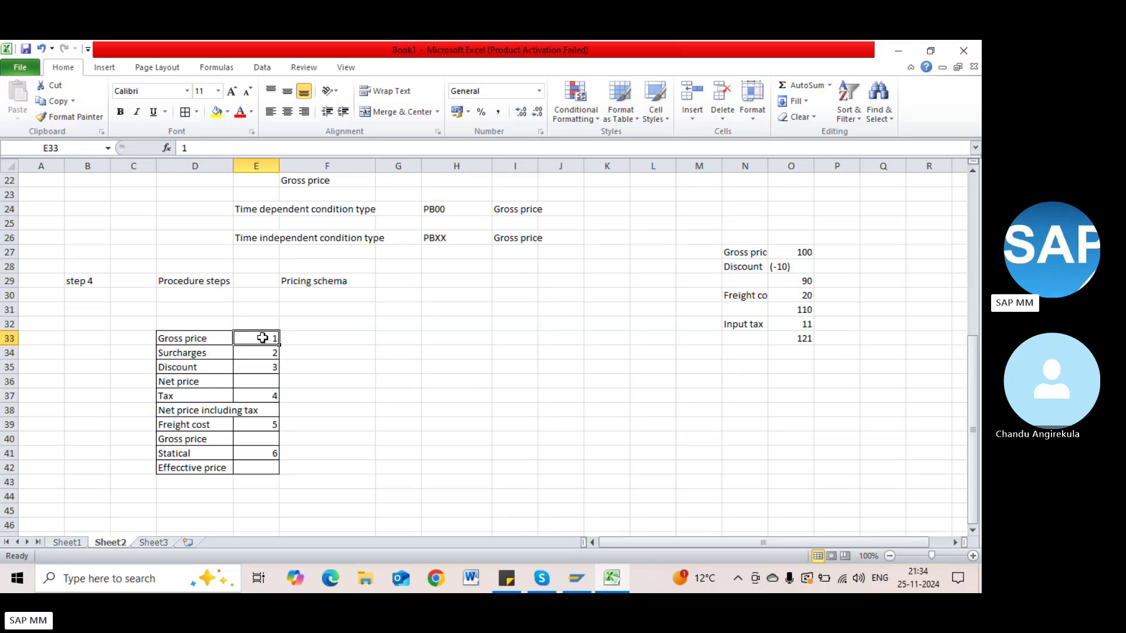
pyautogui.click(275, 351)
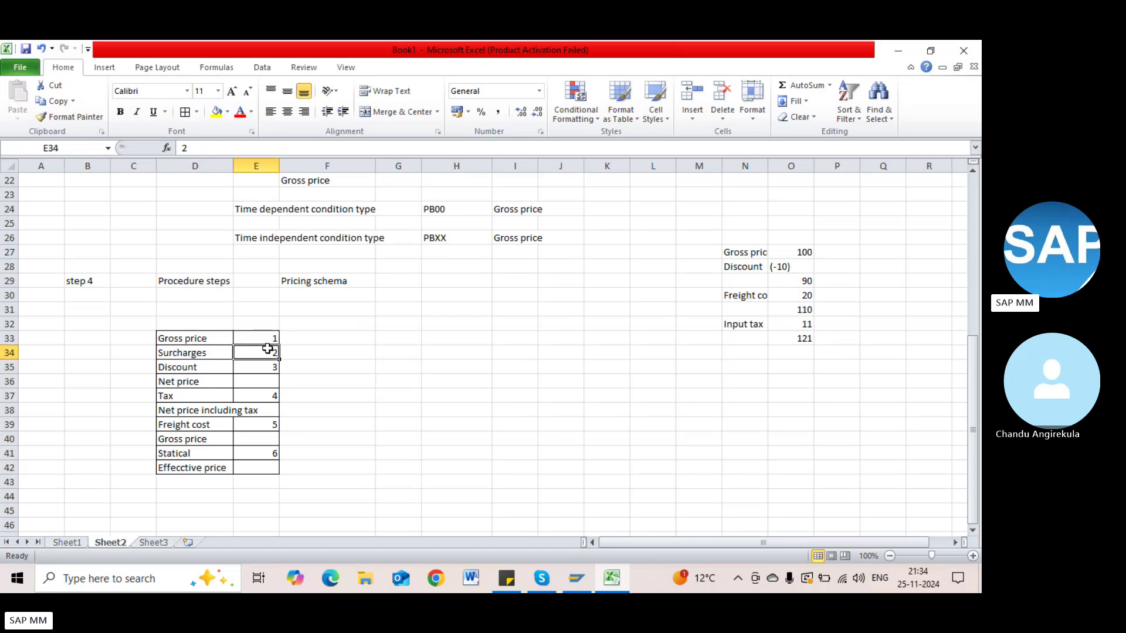
pyautogui.click(270, 338)
pyautogui.click(272, 357)
pyautogui.click(272, 365)
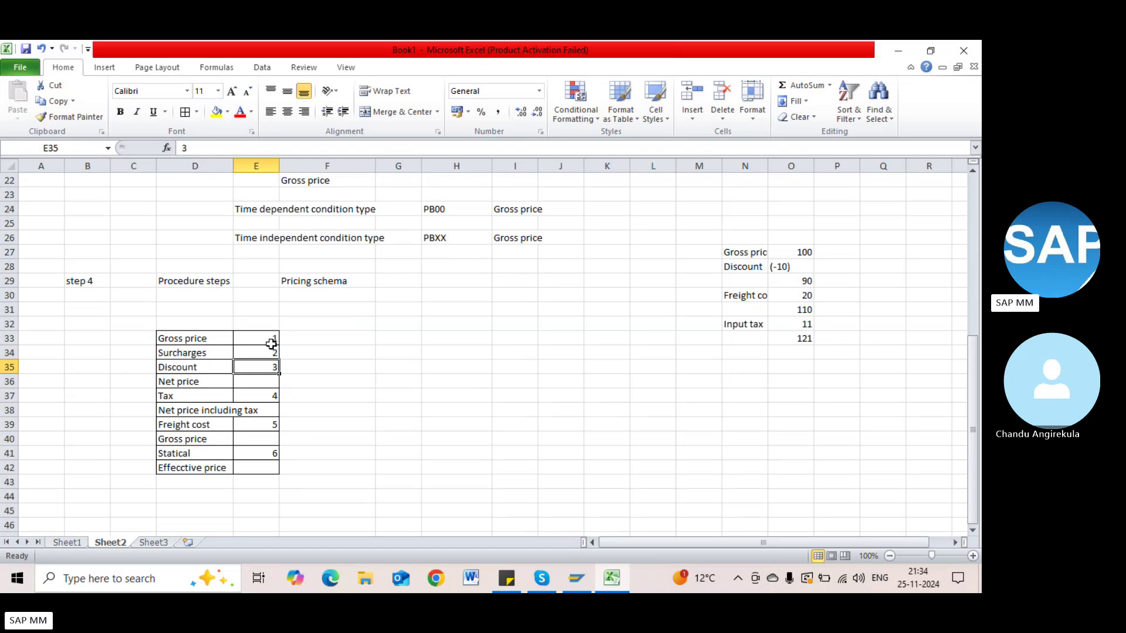
pyautogui.click(272, 340)
pyautogui.moveTo(271, 340); pyautogui.dragTo(257, 365)
pyautogui.click(174, 384)
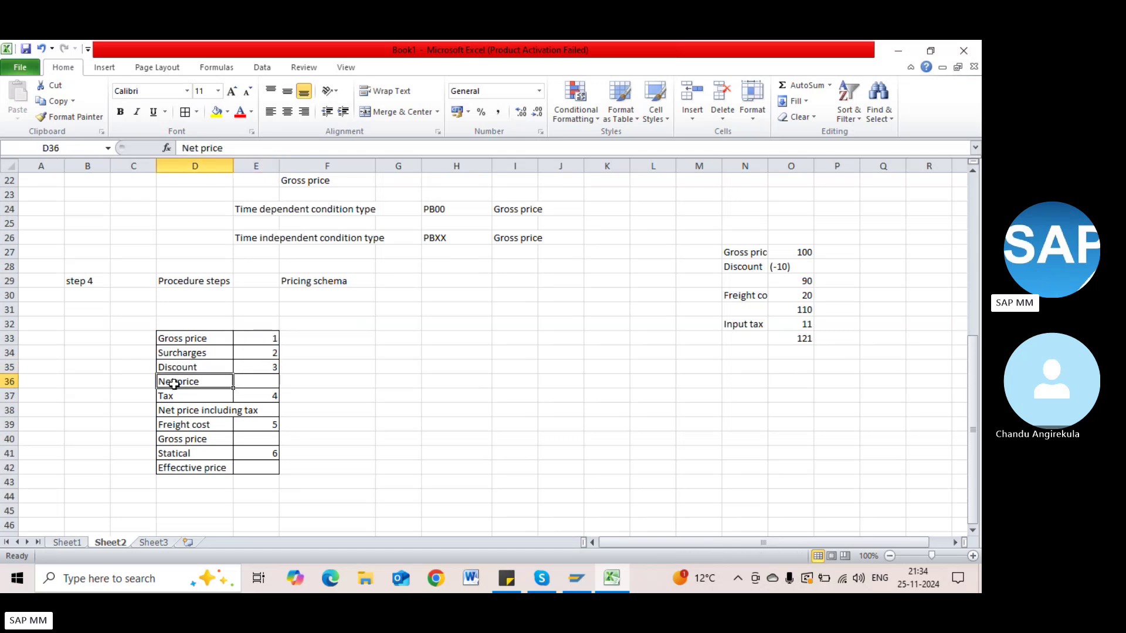
pyautogui.click(244, 396)
pyautogui.click(195, 382)
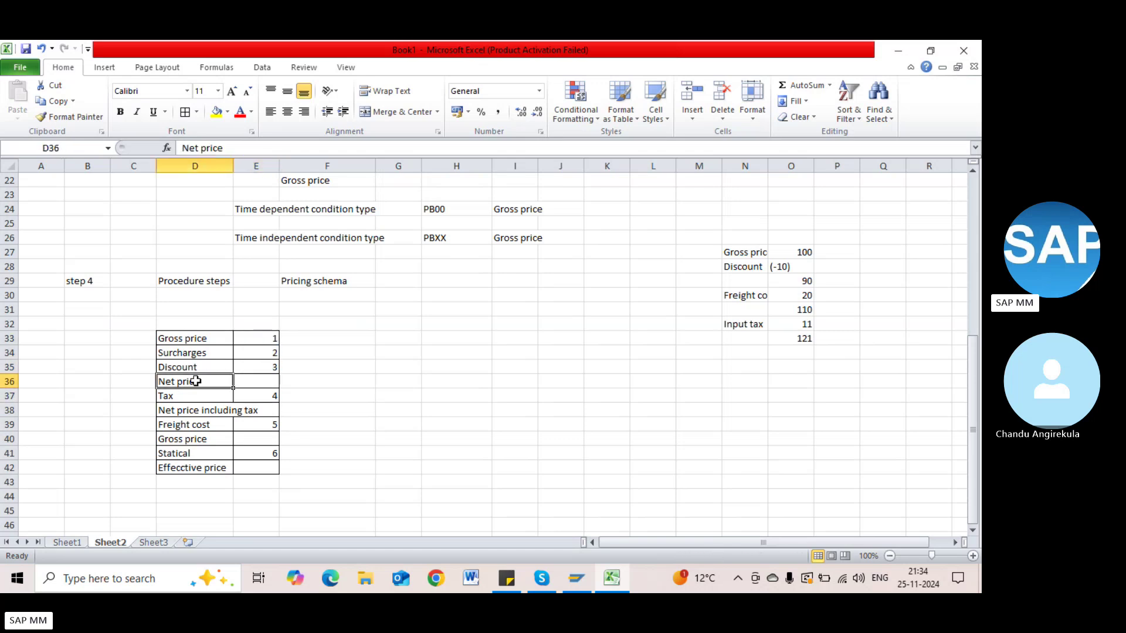
pyautogui.click(256, 397)
pyautogui.click(216, 337)
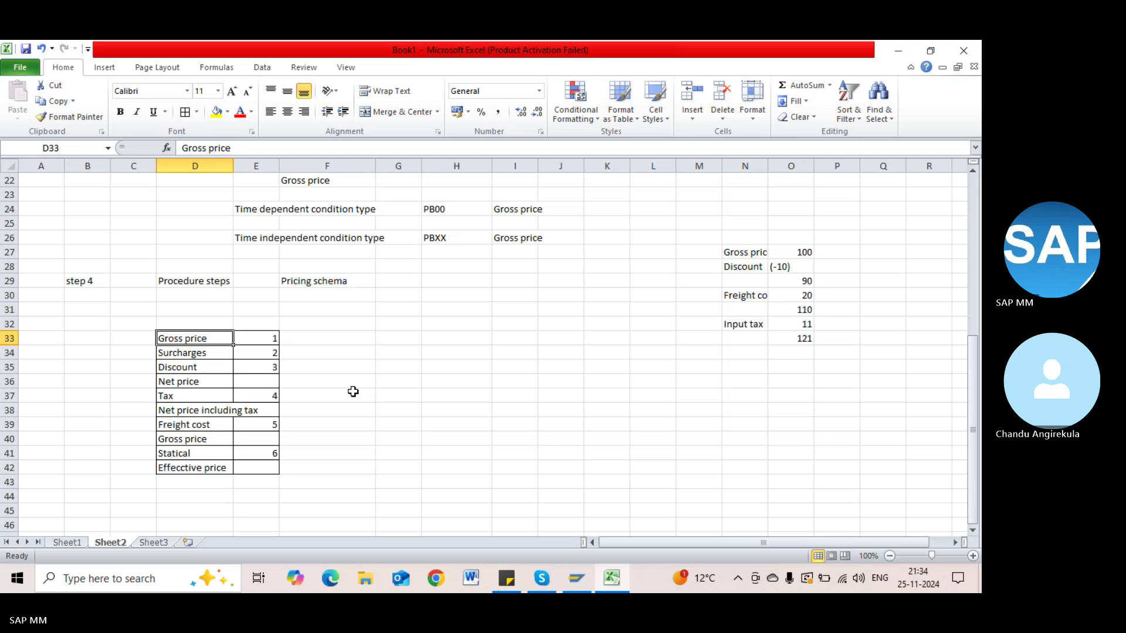
# Step: Review the complete pricing schema table together with the access sequence and condition type sections above it
pyautogui.scroll(-1, 353, 392)
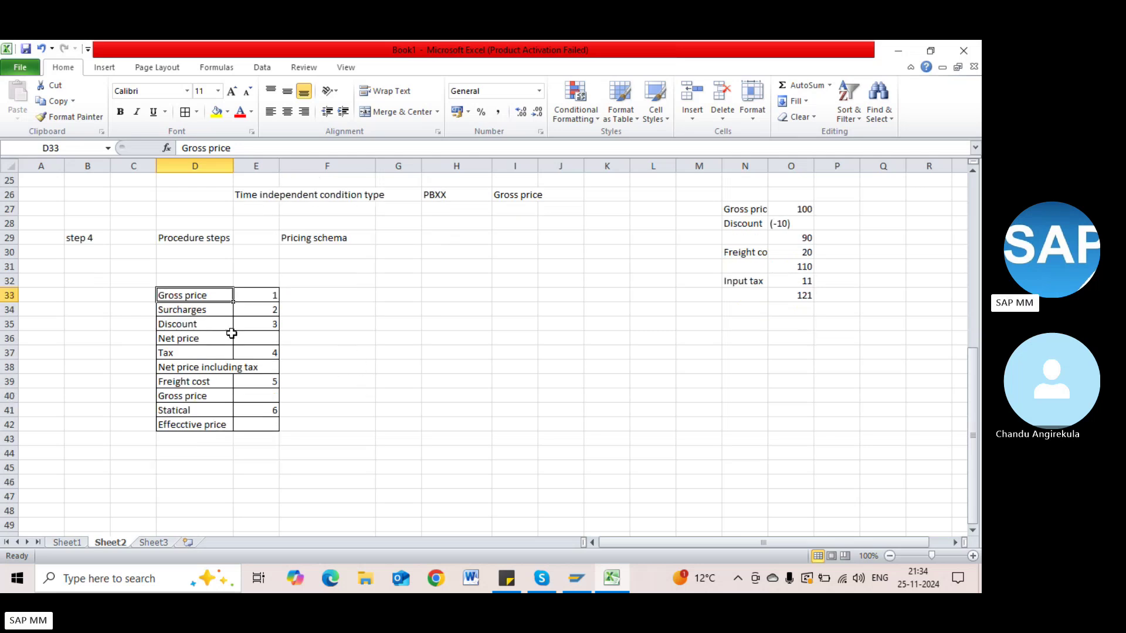
pyautogui.moveTo(188, 295); pyautogui.dragTo(252, 410)
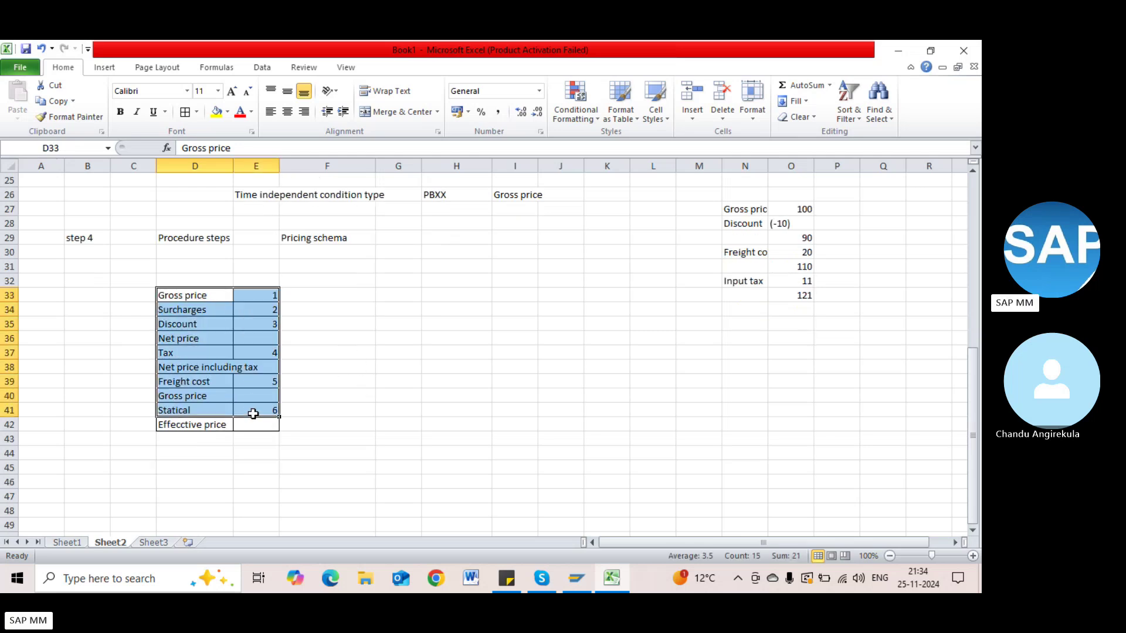
pyautogui.click(371, 293)
pyautogui.click(388, 284)
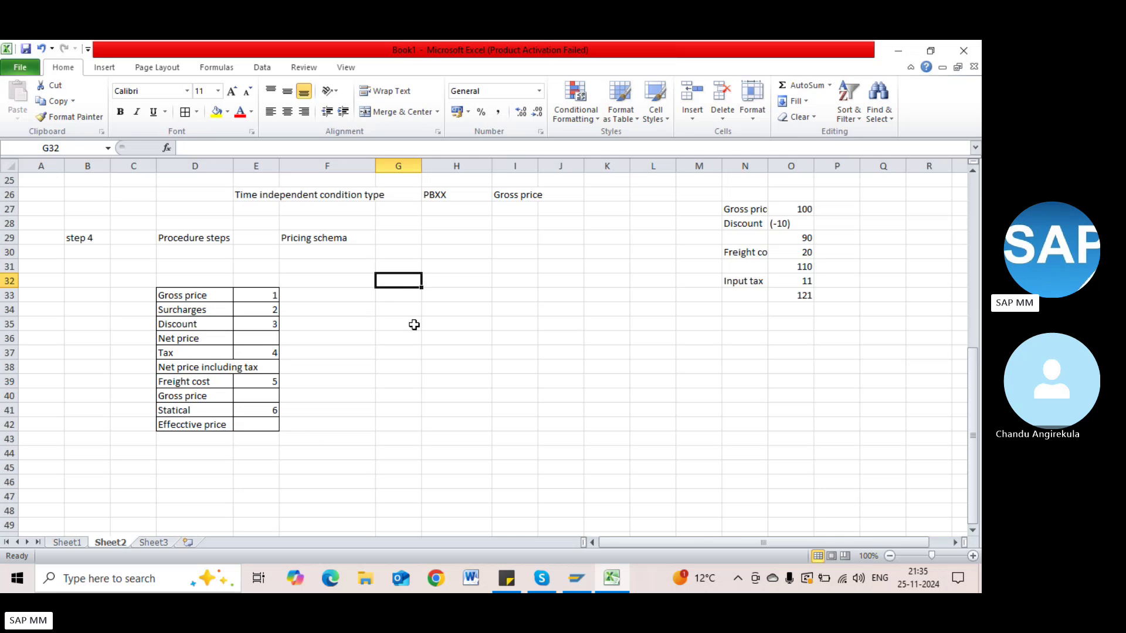
pyautogui.scroll(-1, 252, 360)
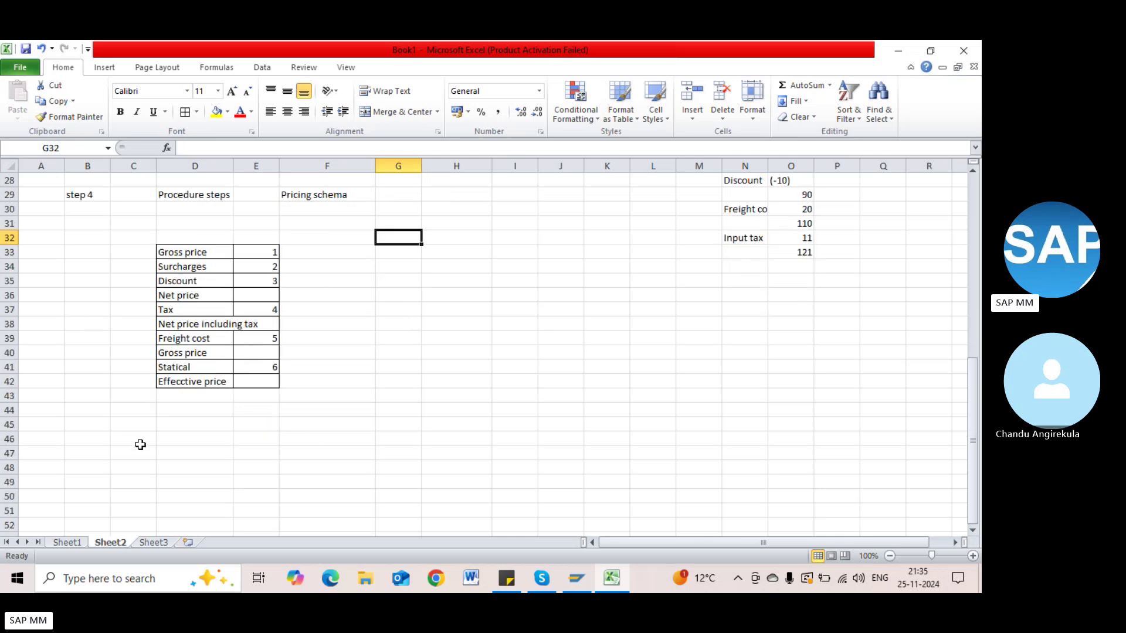
pyautogui.scroll(1, 200, 405)
pyautogui.scroll(7, 226, 337)
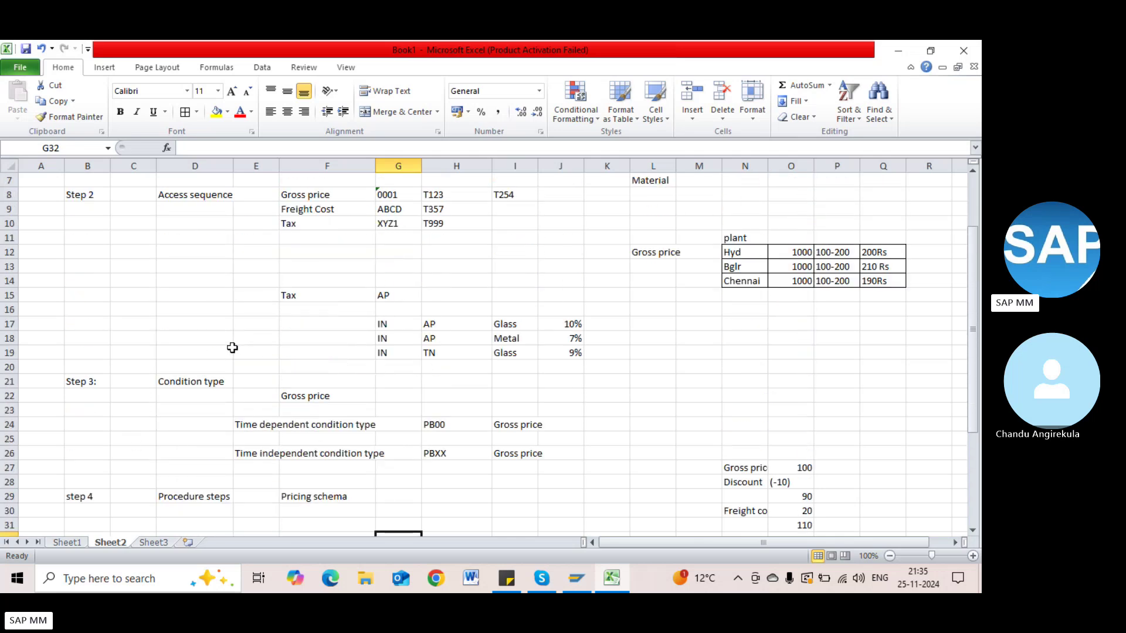
pyautogui.scroll(-4, 211, 259)
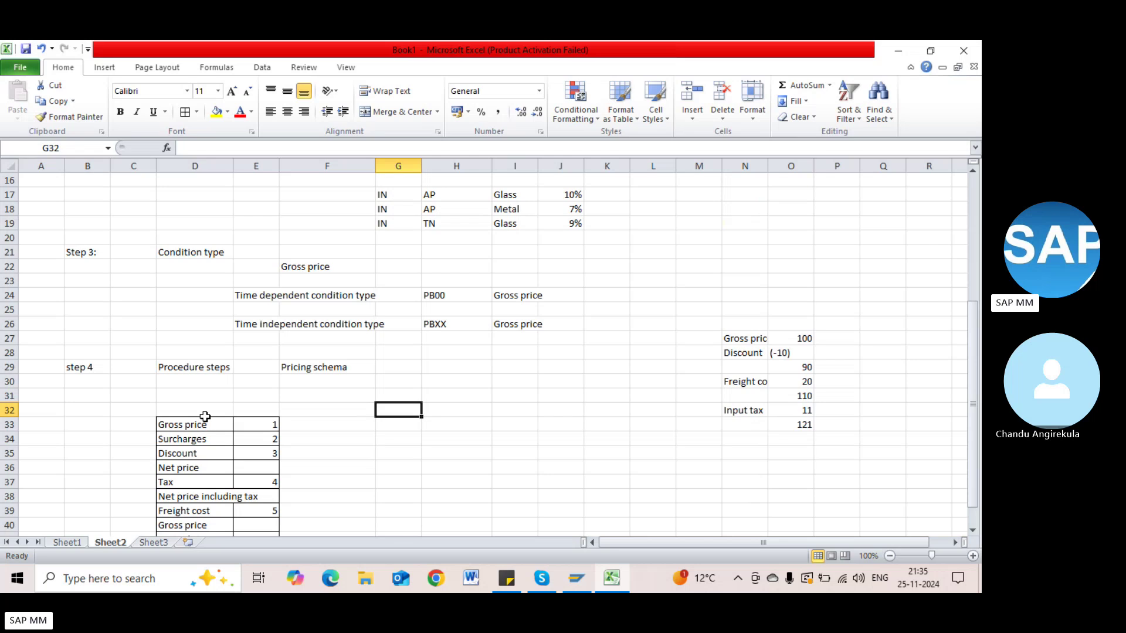
pyautogui.scroll(-1, 205, 416)
pyautogui.moveTo(201, 381); pyautogui.dragTo(251, 508)
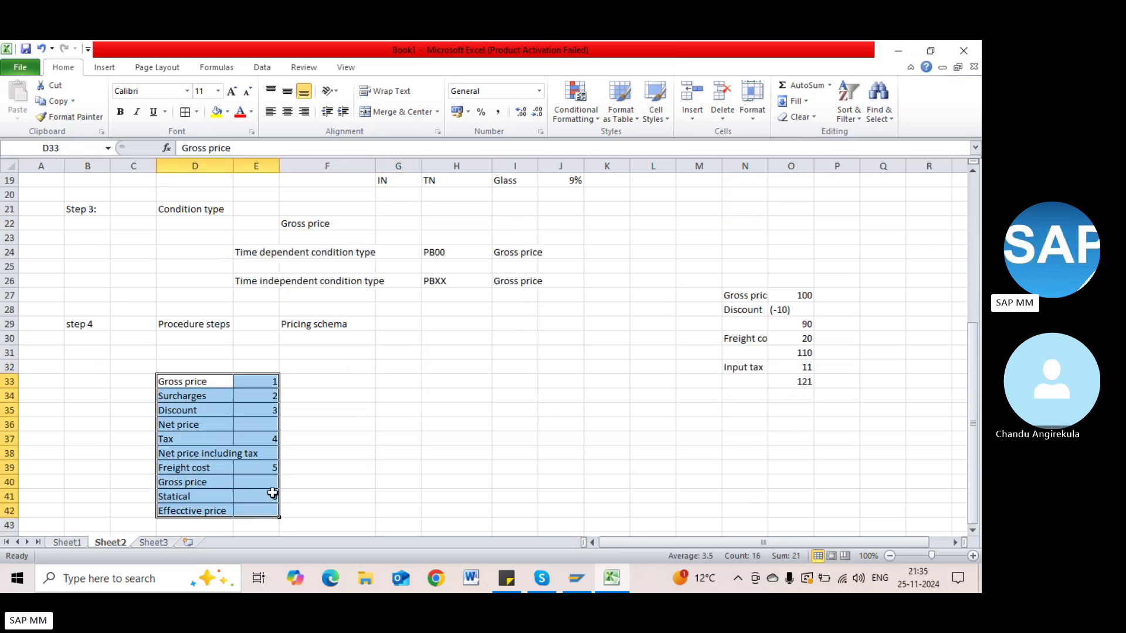
# Step: Copy the bordered pricing schema table D33:E42 and paste the duplicate beside it starting at cell H33
pyautogui.scroll(-1, 293, 494)
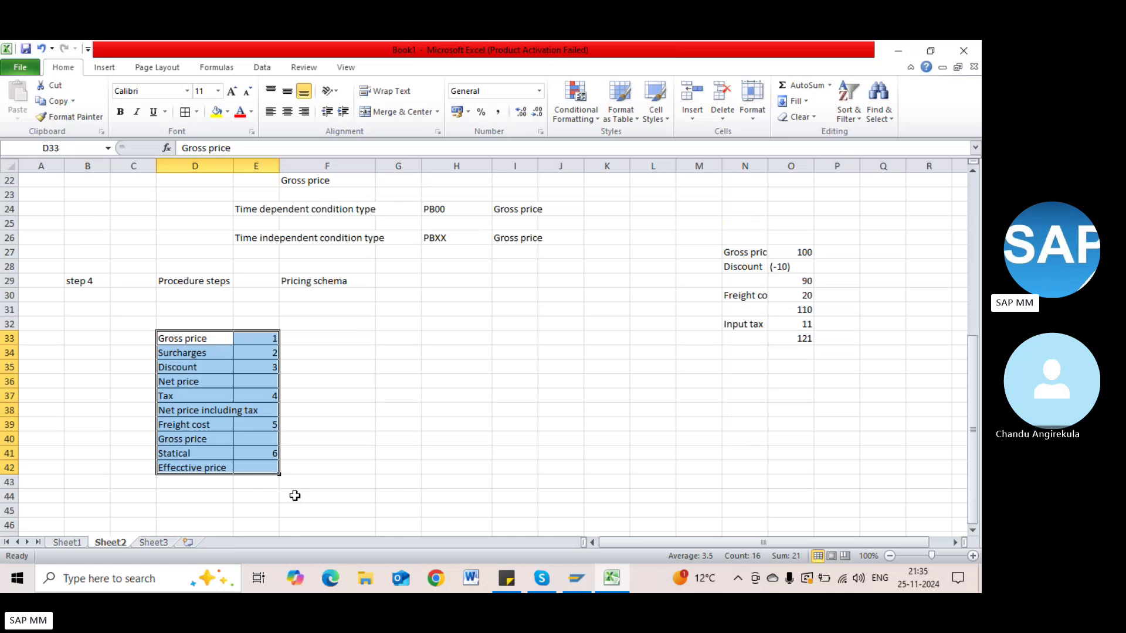
pyautogui.scroll(-1, 259, 483)
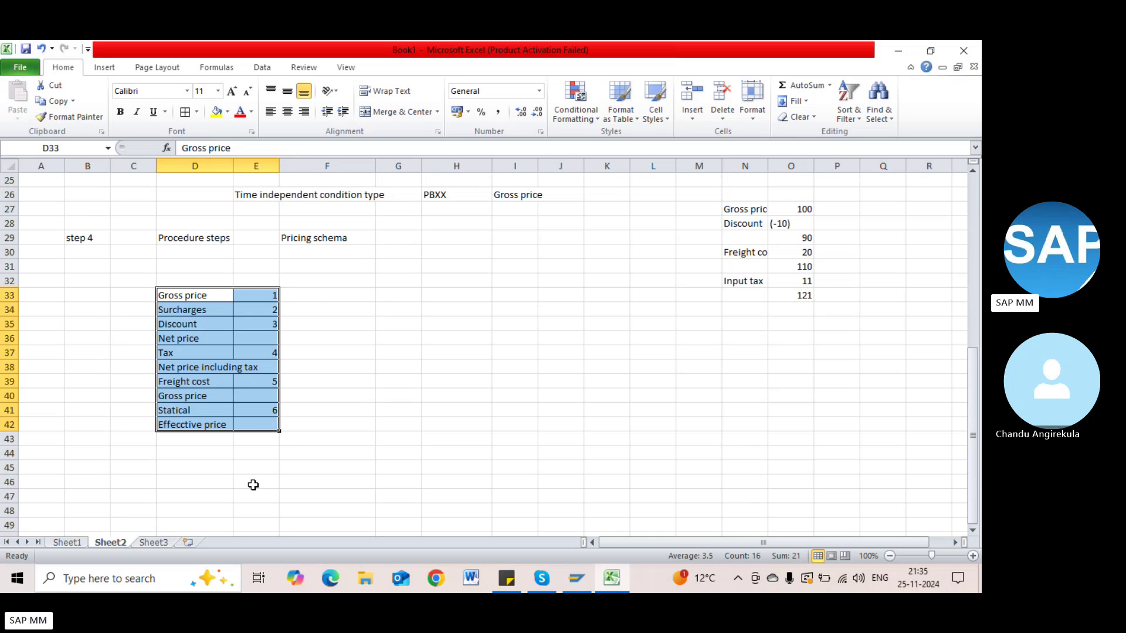
pyautogui.click(159, 491)
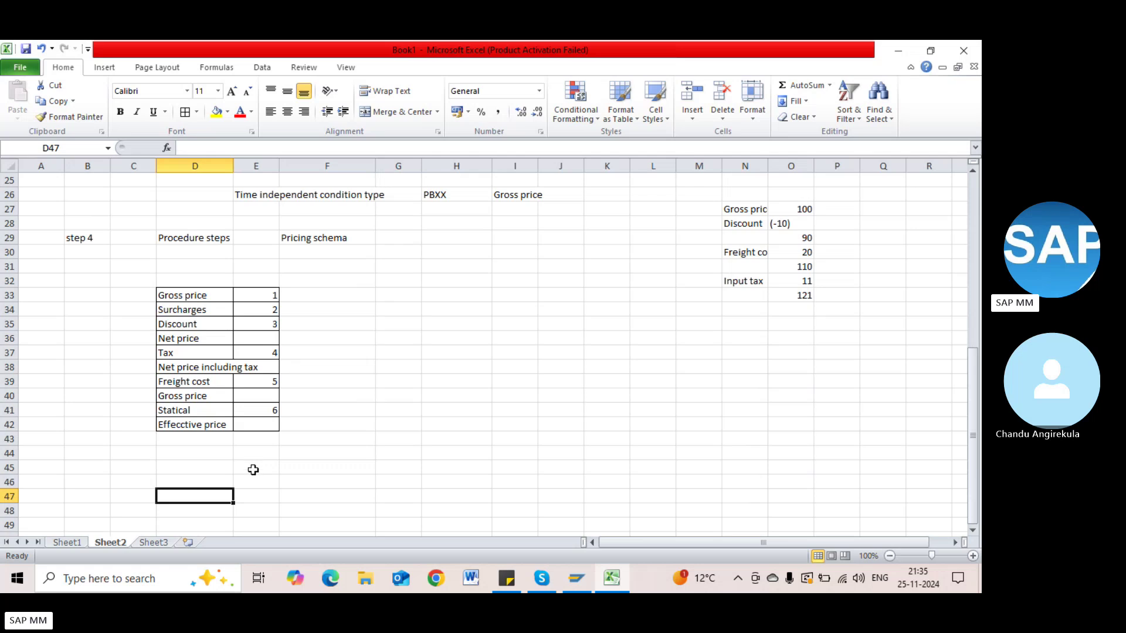
pyautogui.scroll(-1, 253, 465)
pyautogui.click(197, 253)
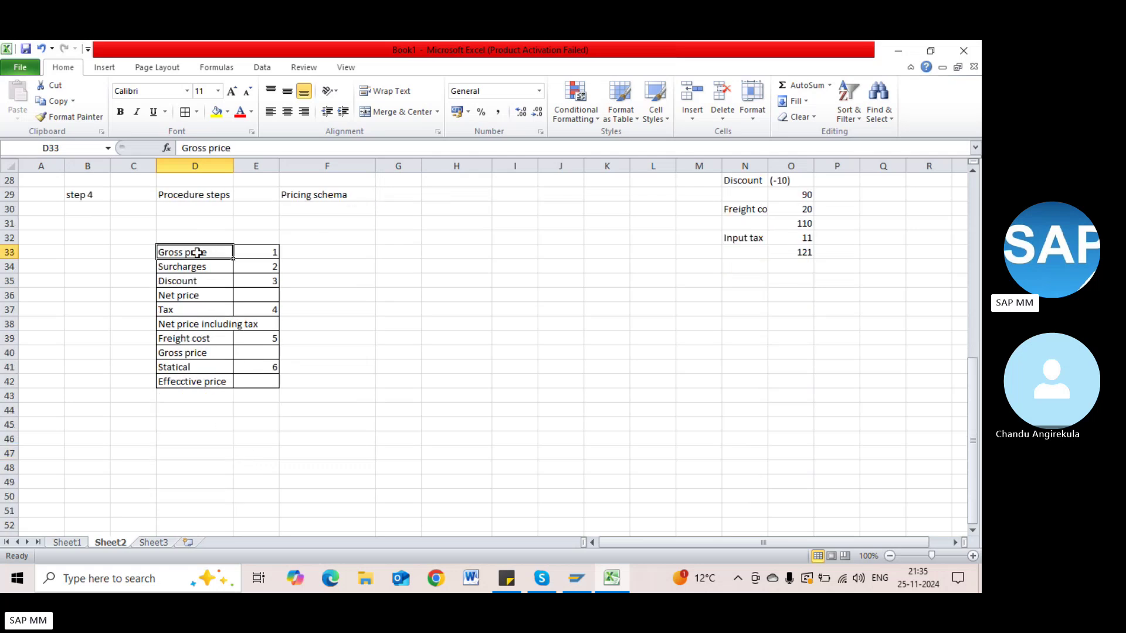
pyautogui.moveTo(197, 252); pyautogui.dragTo(251, 376)
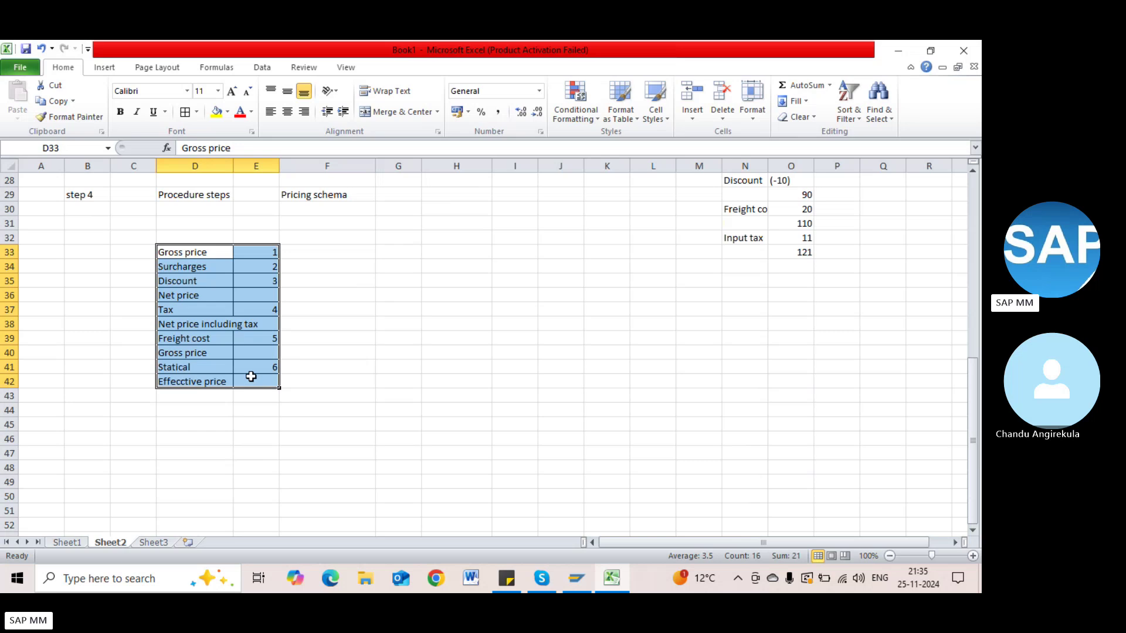
pyautogui.hotkey('ctrl', 'c')
pyautogui.click(428, 251)
pyautogui.hotkey('ctrl', 'v')
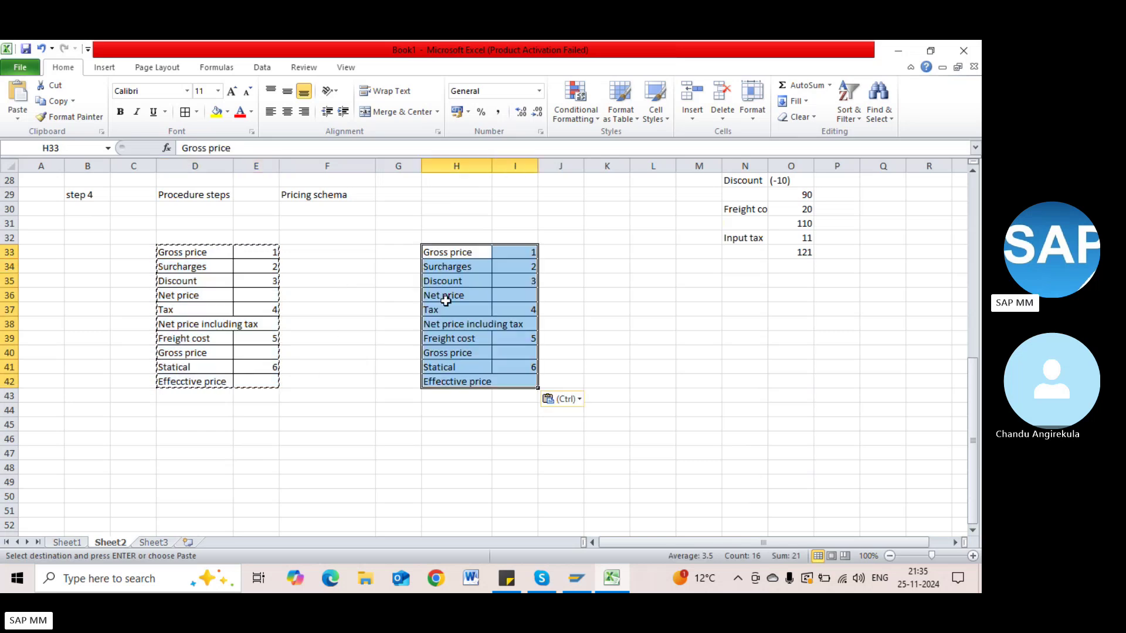
# Step: Clear the Tax label from cell H37 in the duplicated schema table, keeping its number
pyautogui.click(462, 311)
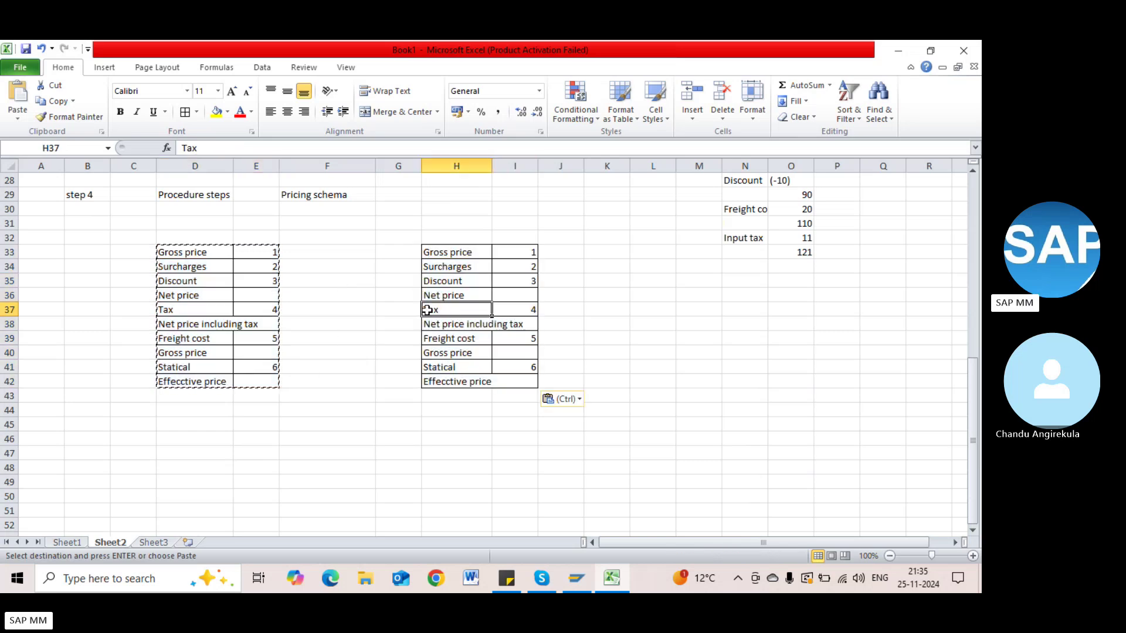
pyautogui.moveTo(475, 308); pyautogui.dragTo(515, 309)
pyautogui.press('BackSpace')
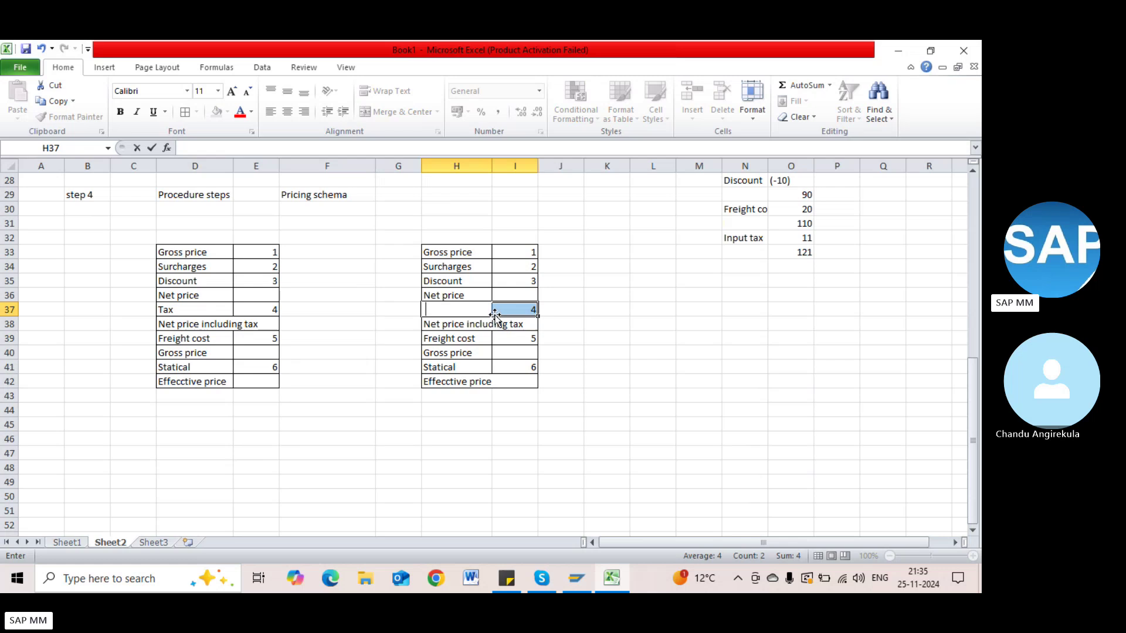
pyautogui.click(447, 323)
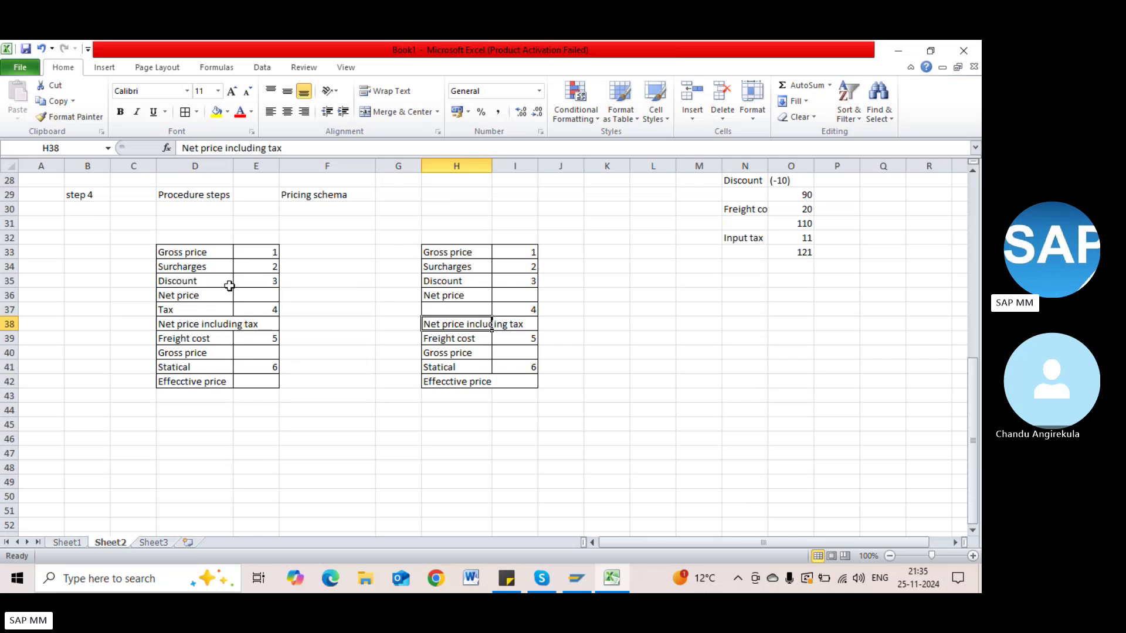
# Step: Enter the label "Step 5" in cell B46 below the schema tables
pyautogui.click(199, 255)
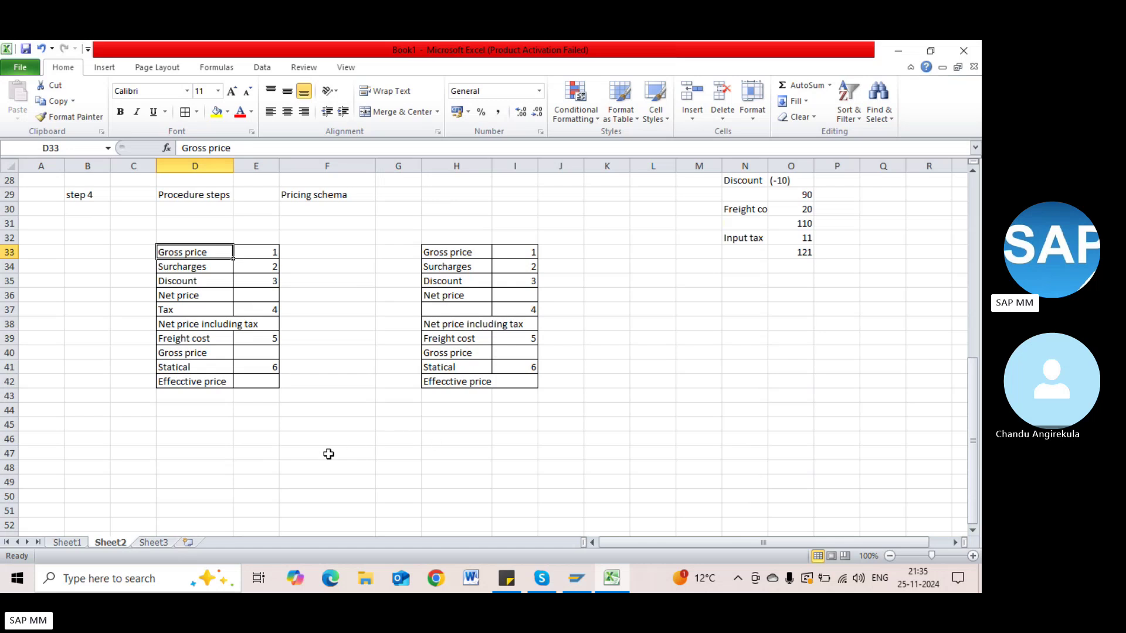
pyautogui.scroll(-1, 247, 442)
pyautogui.scroll(1, 232, 444)
pyautogui.click(106, 439)
pyautogui.write('Step')
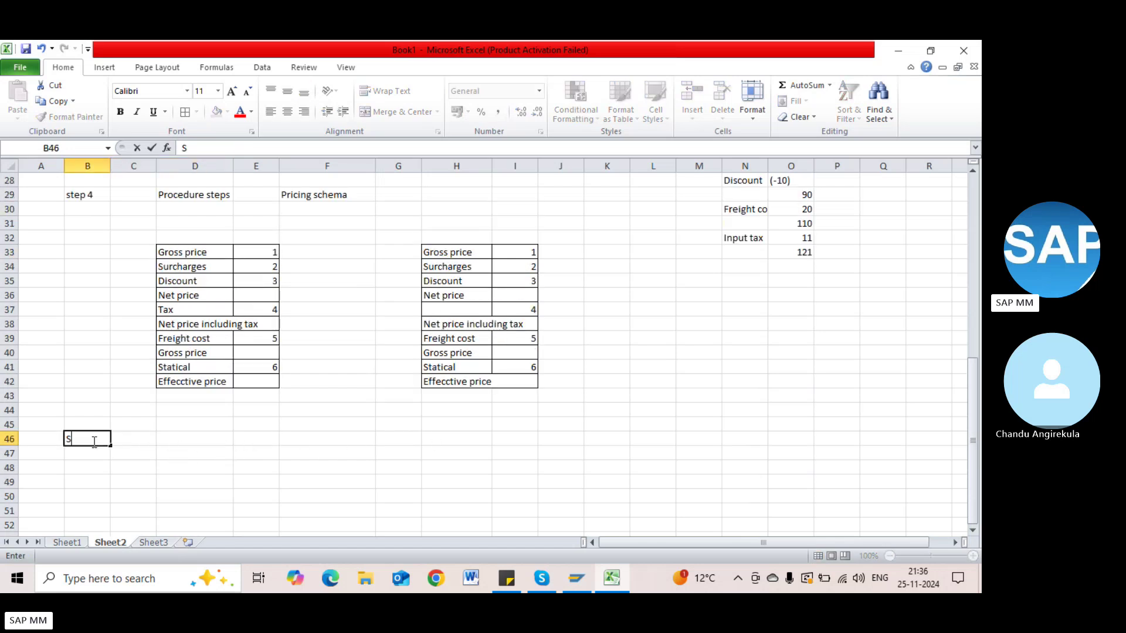
pyautogui.press('Tab')
pyautogui.press('Tab')
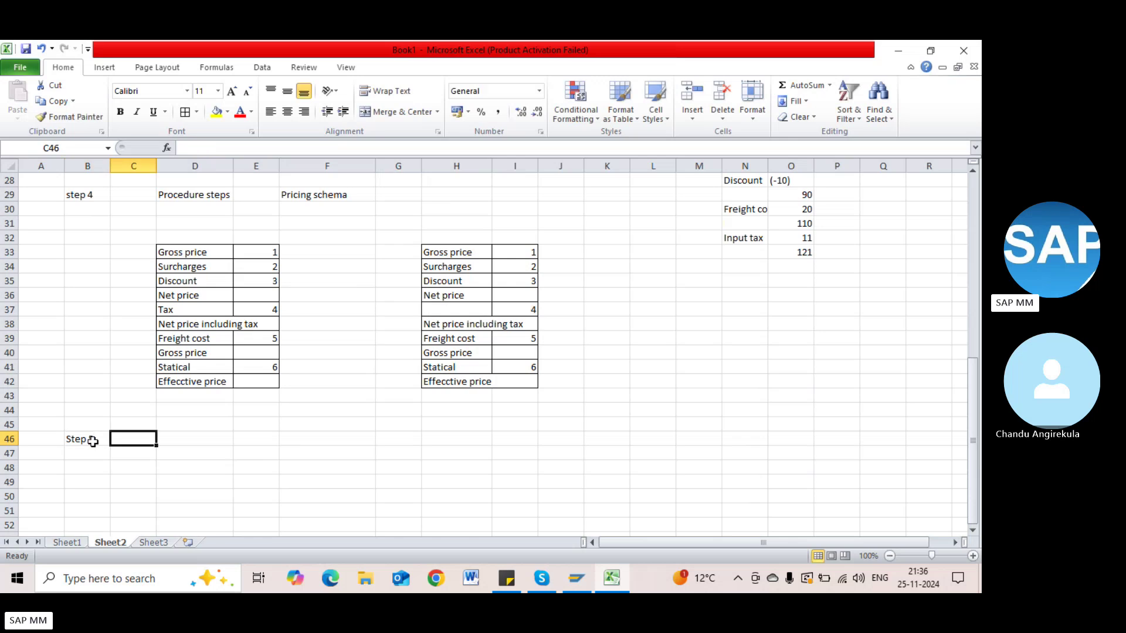
# Step: Enter "schema group" in cell D46 as the Step 5 topic
pyautogui.write('schema')
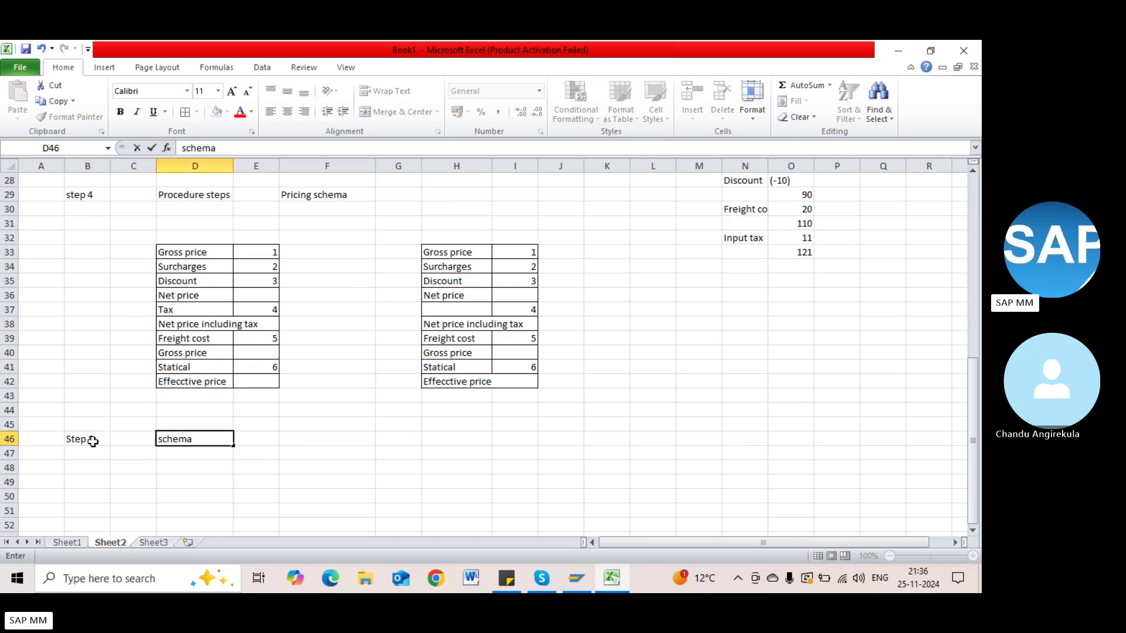
pyautogui.write(' grpu[')
pyautogui.press('BackSpace')
pyautogui.press('BackSpace')
pyautogui.press('BackSpace')
pyautogui.write('oup')
pyautogui.press('Tab')
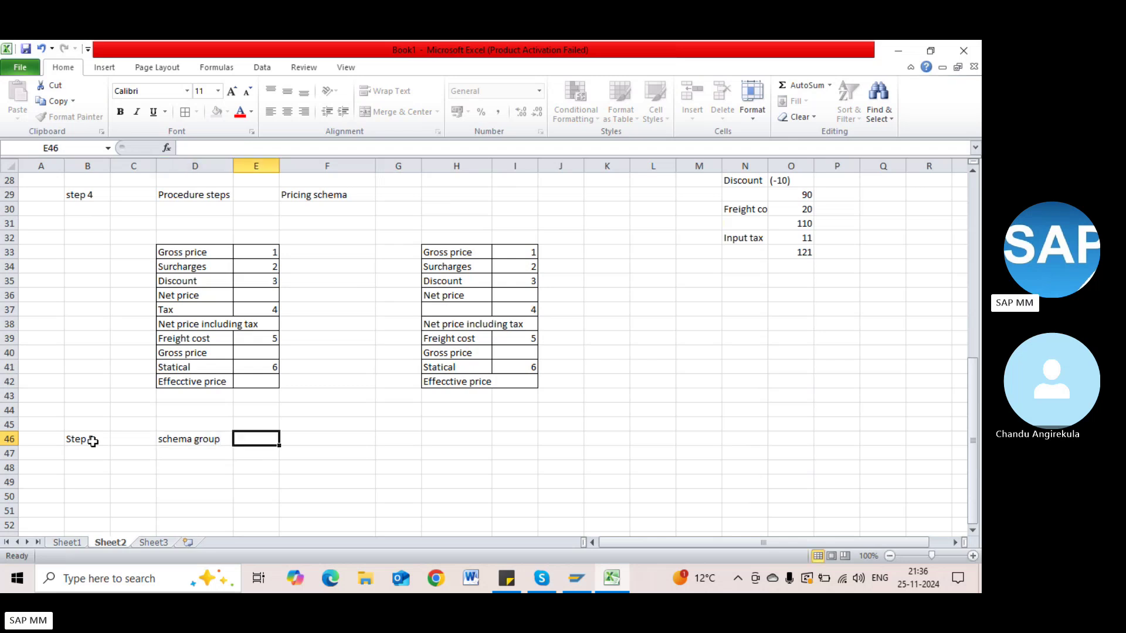
# Step: Enter "Vendor" in cell F46 beside the schema group entry
pyautogui.press('Tab')
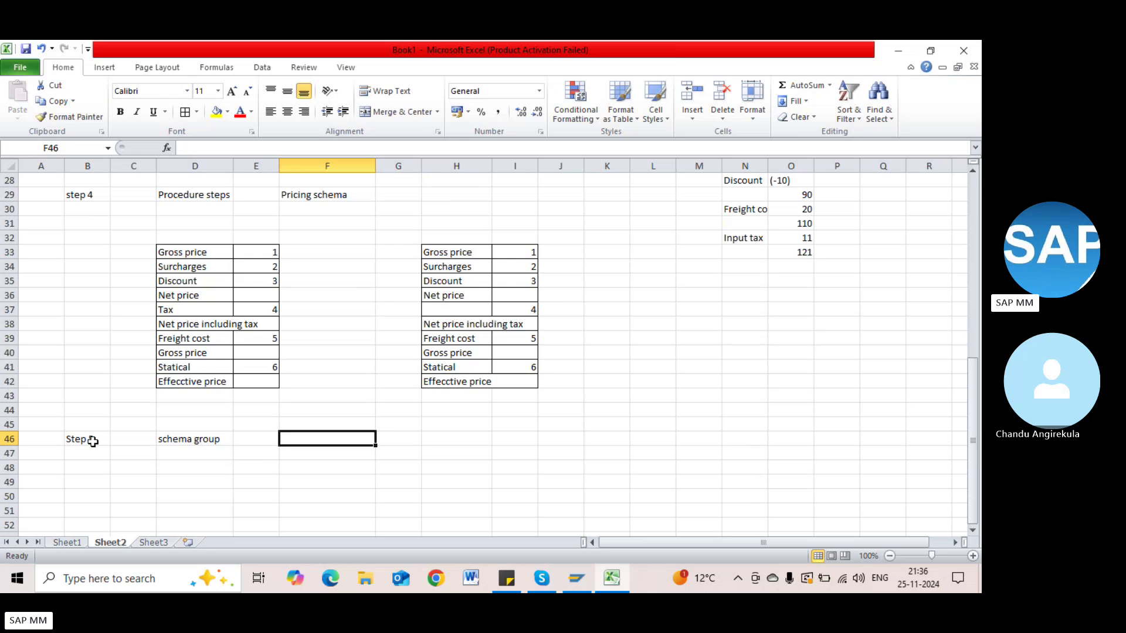
pyautogui.write('Vendor')
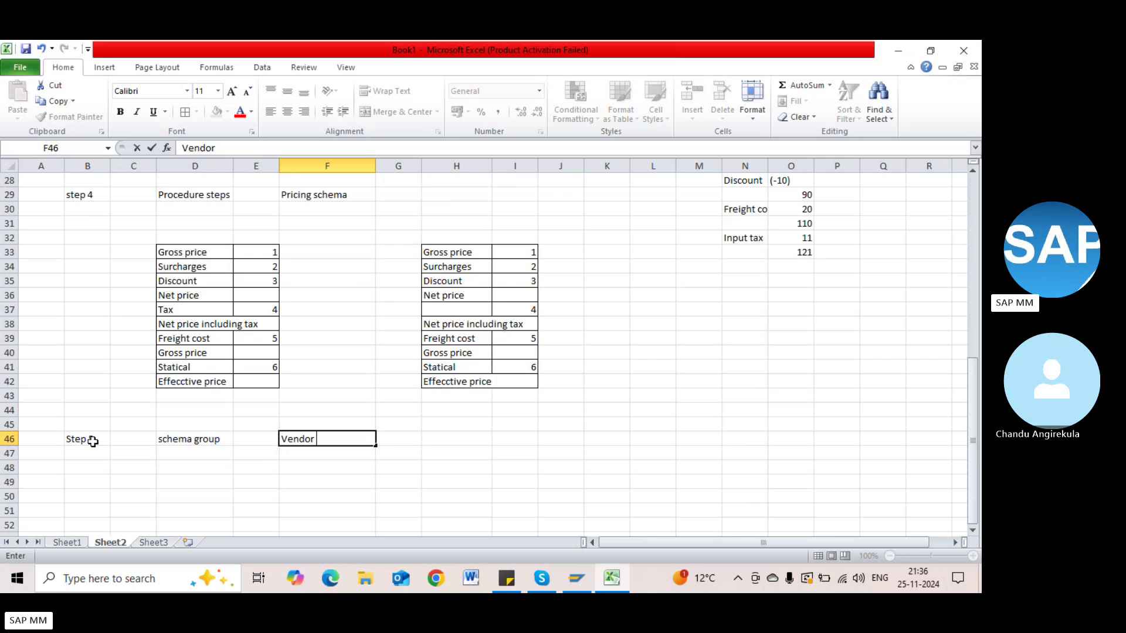
pyautogui.press('Tab')
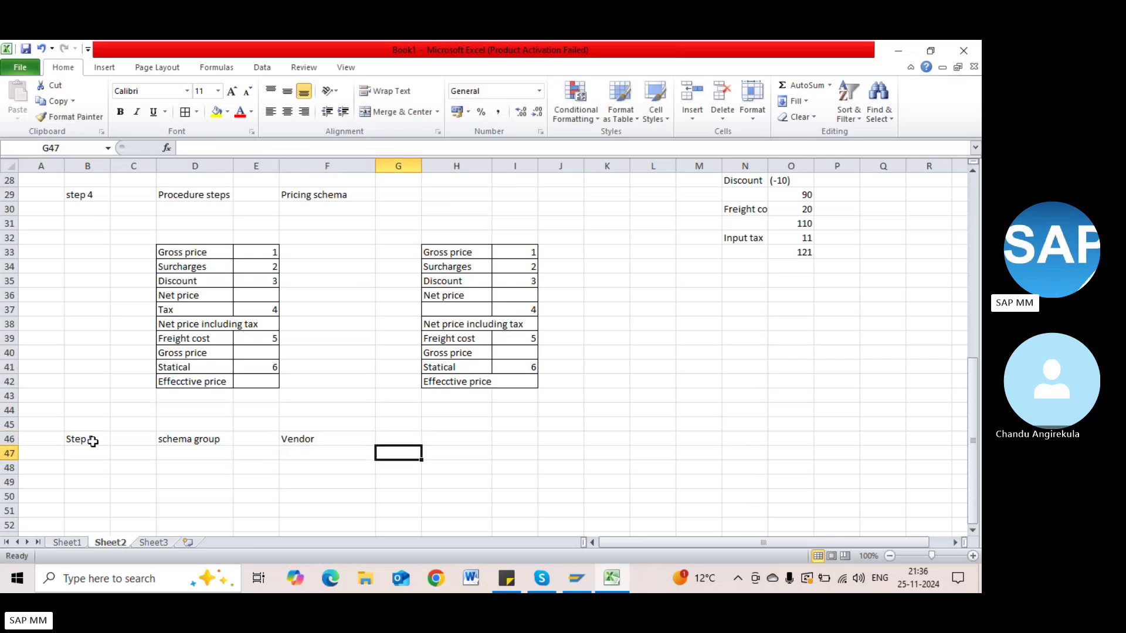
pyautogui.press('Return')
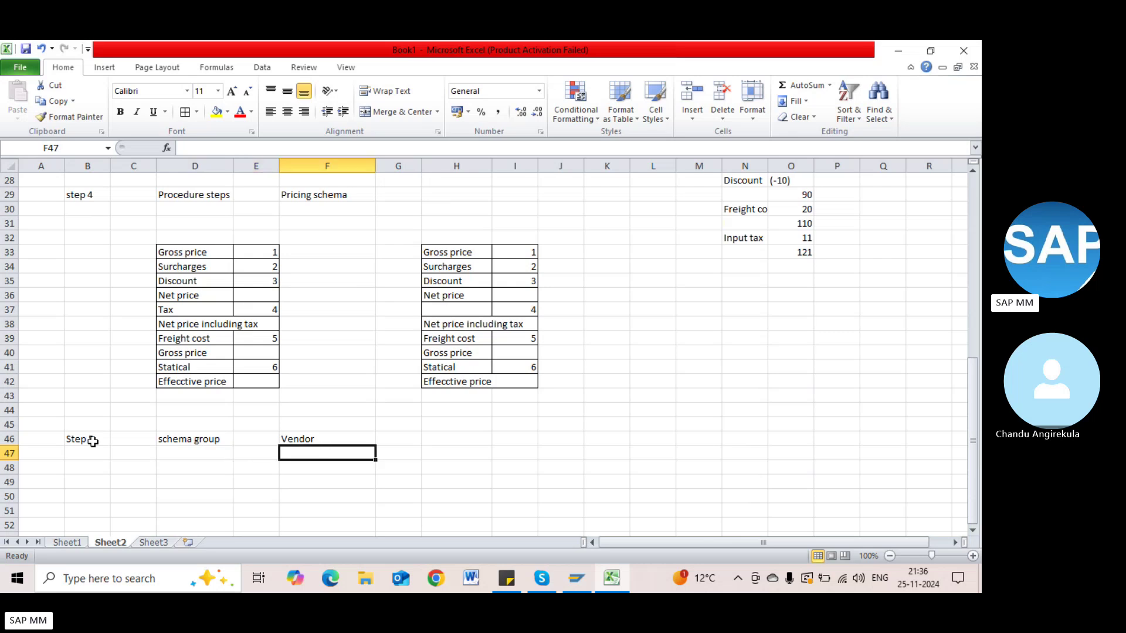
# Step: Enter "Purchasing org" in cell F47 and a second "schema group" in cell D47
pyautogui.write('Purchasing org')
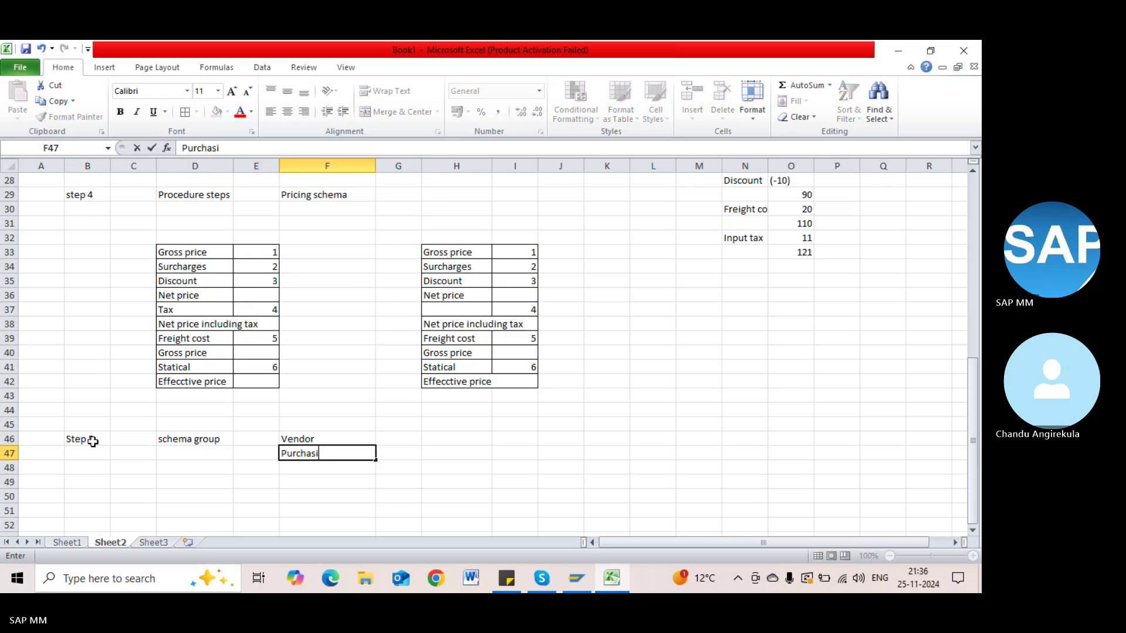
pyautogui.press('Left')
pyautogui.press('Left')
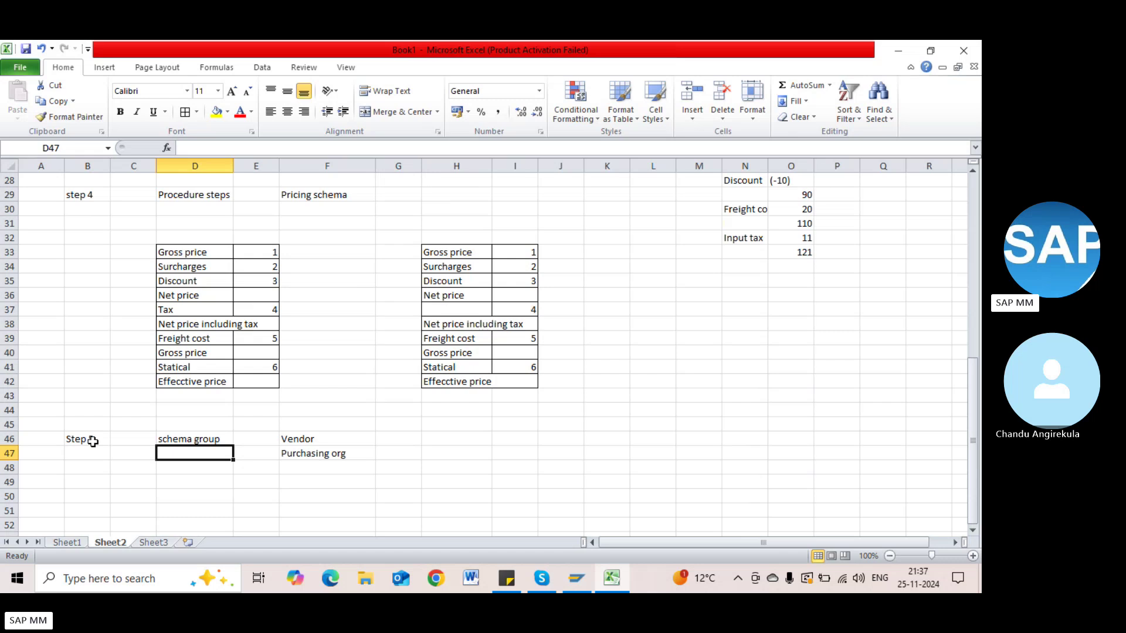
pyautogui.write('schema group')
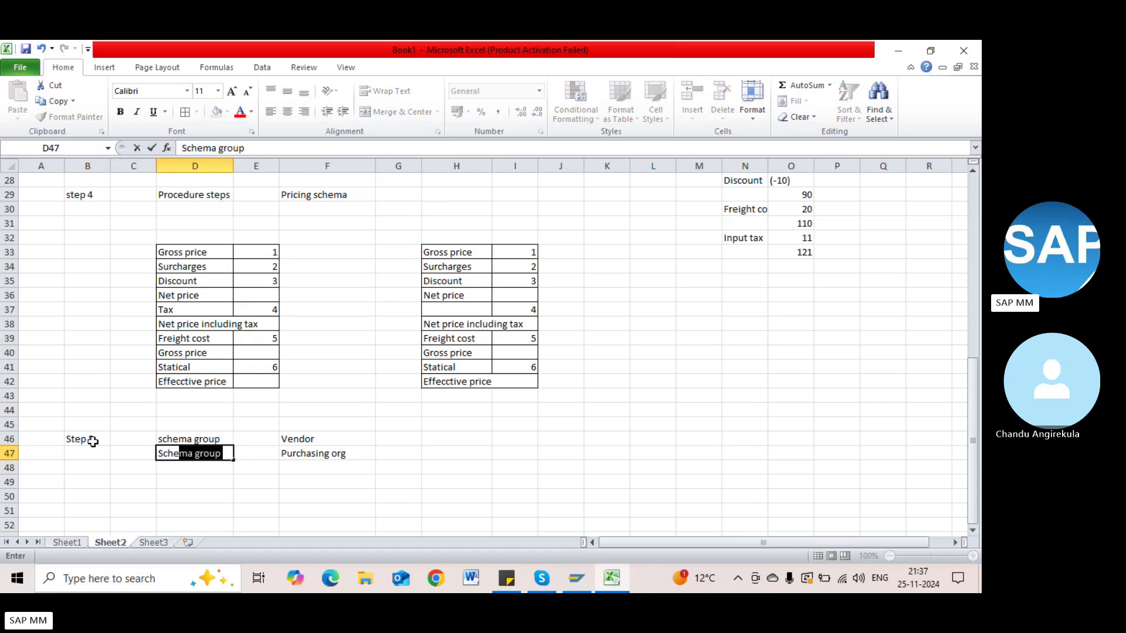
pyautogui.press('Tab')
pyautogui.press('Tab')
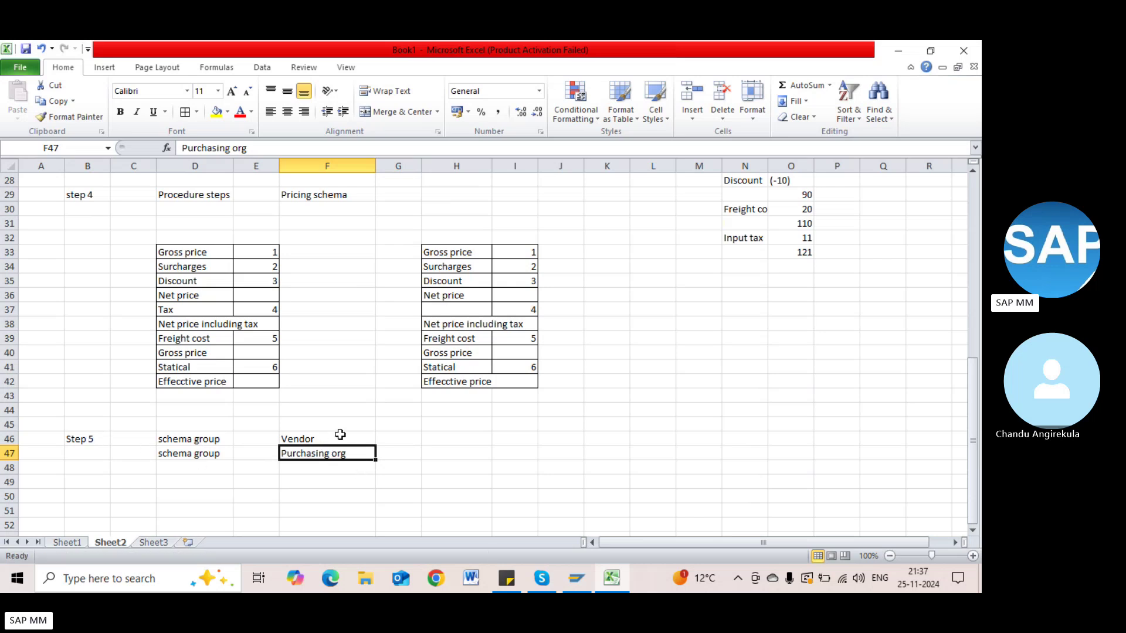
pyautogui.moveTo(340, 435); pyautogui.dragTo(346, 457)
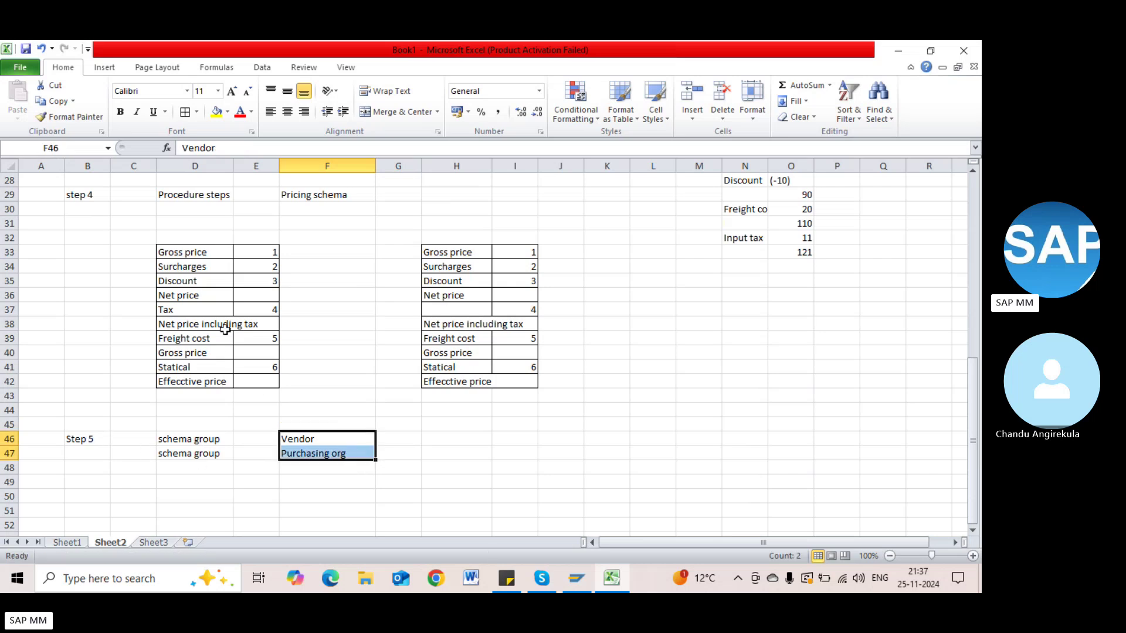
pyautogui.moveTo(201, 252); pyautogui.dragTo(259, 385)
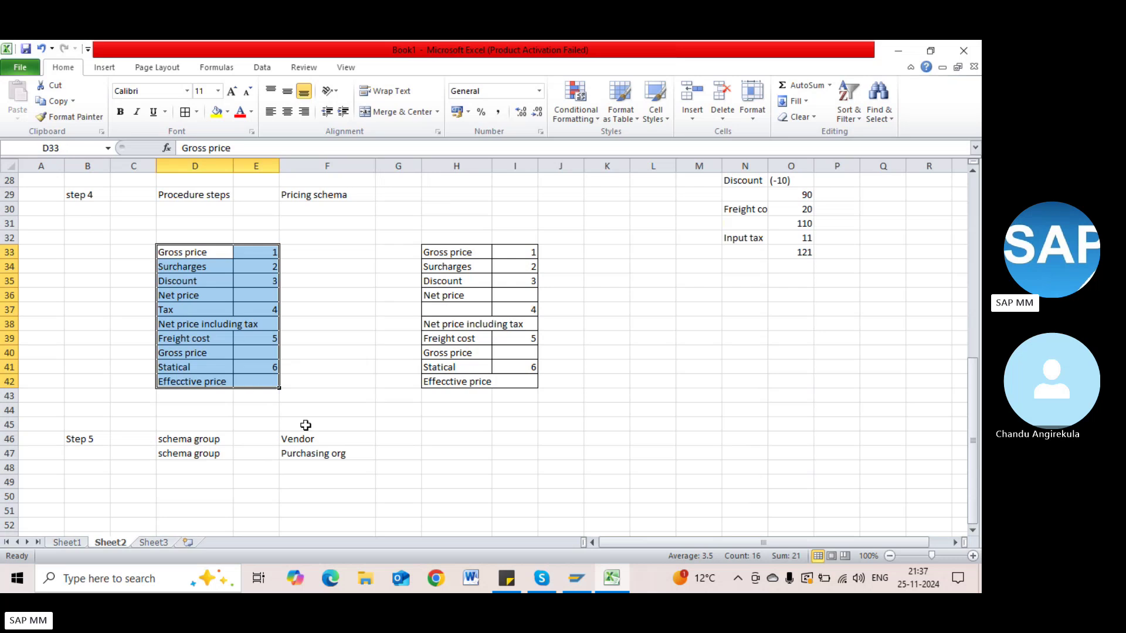
pyautogui.moveTo(459, 252); pyautogui.dragTo(535, 378)
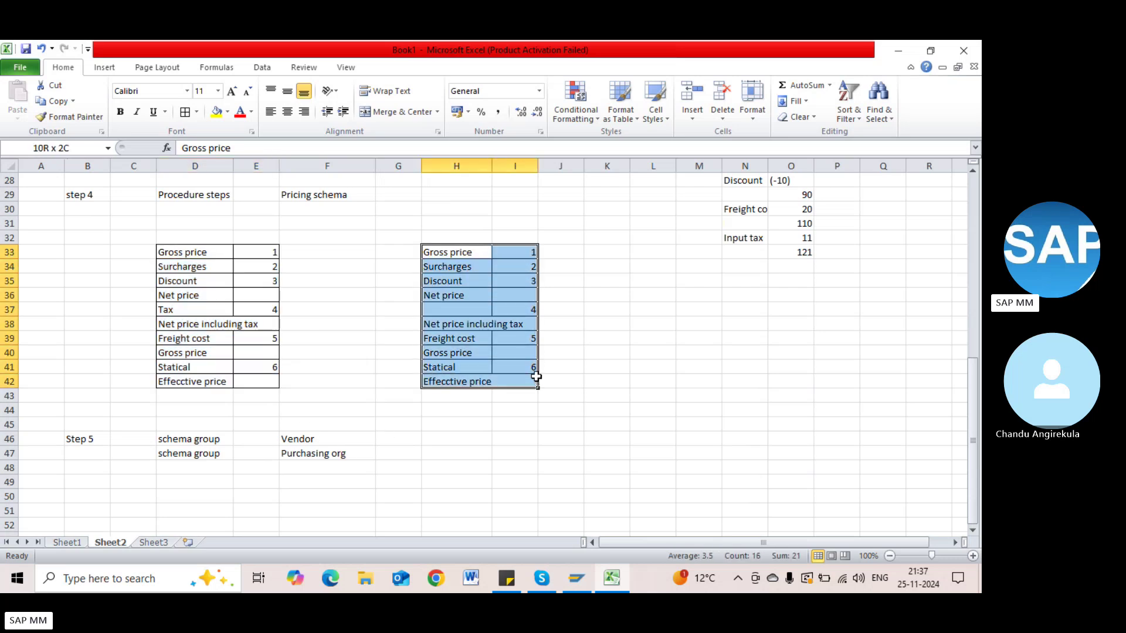
# Step: Fill the first schema assignment row with 1000 in F49, 1000 in G49 and ZDOM in I49
pyautogui.click(320, 485)
pyautogui.write('1000')
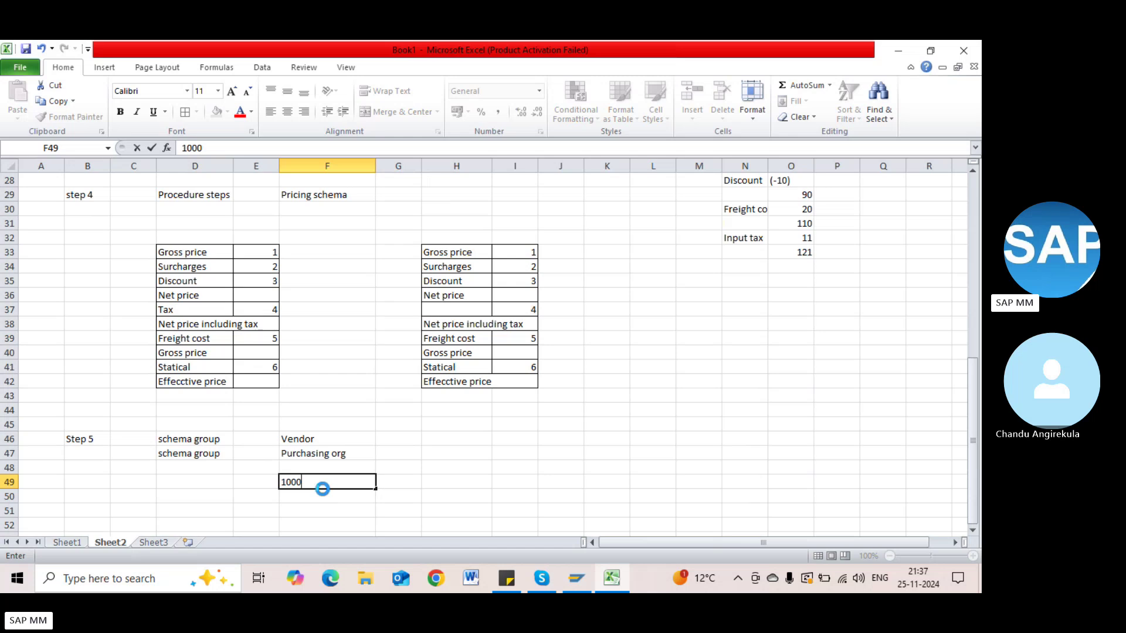
pyautogui.press('Tab')
pyautogui.write('1000')
pyautogui.press('Tab')
pyautogui.press('Tab')
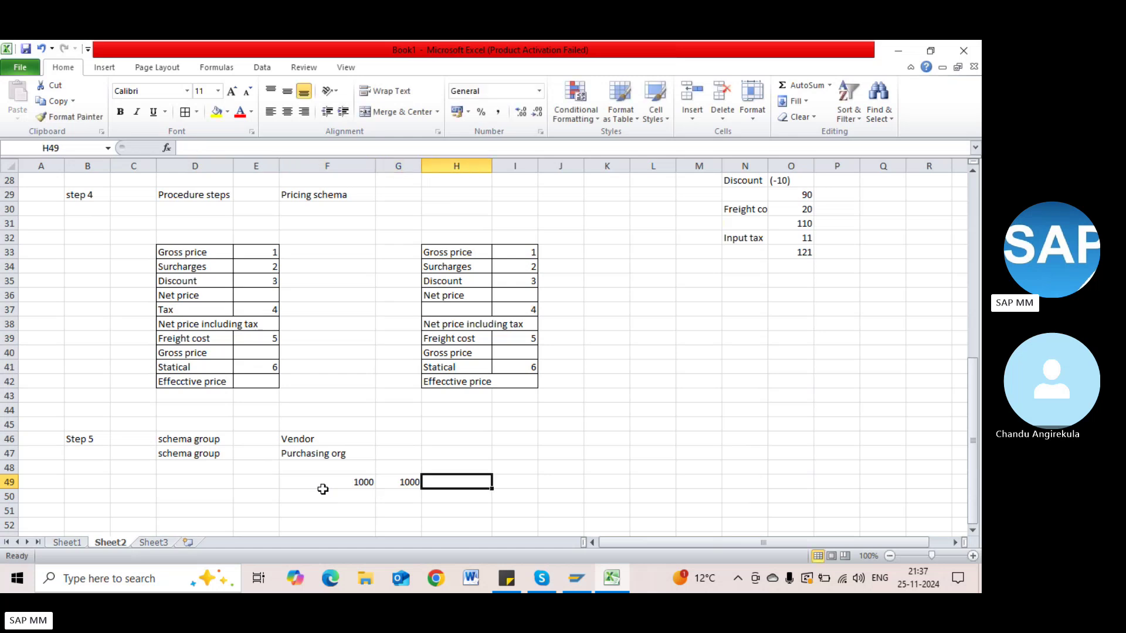
pyautogui.write('ZDOP')
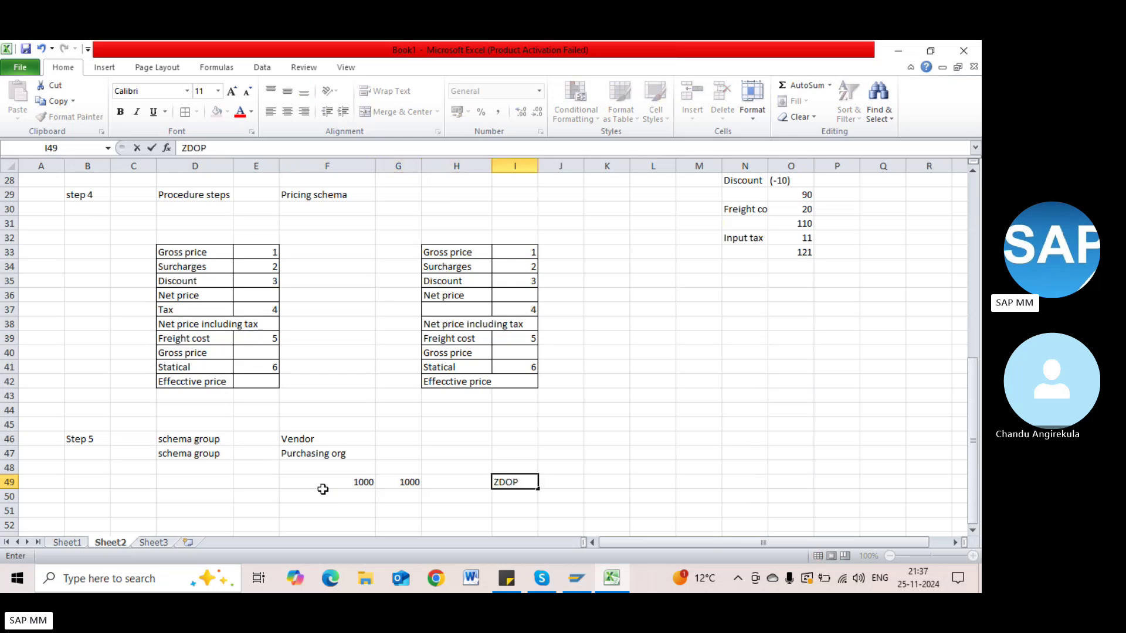
pyautogui.press('BackSpace')
pyautogui.write('M')
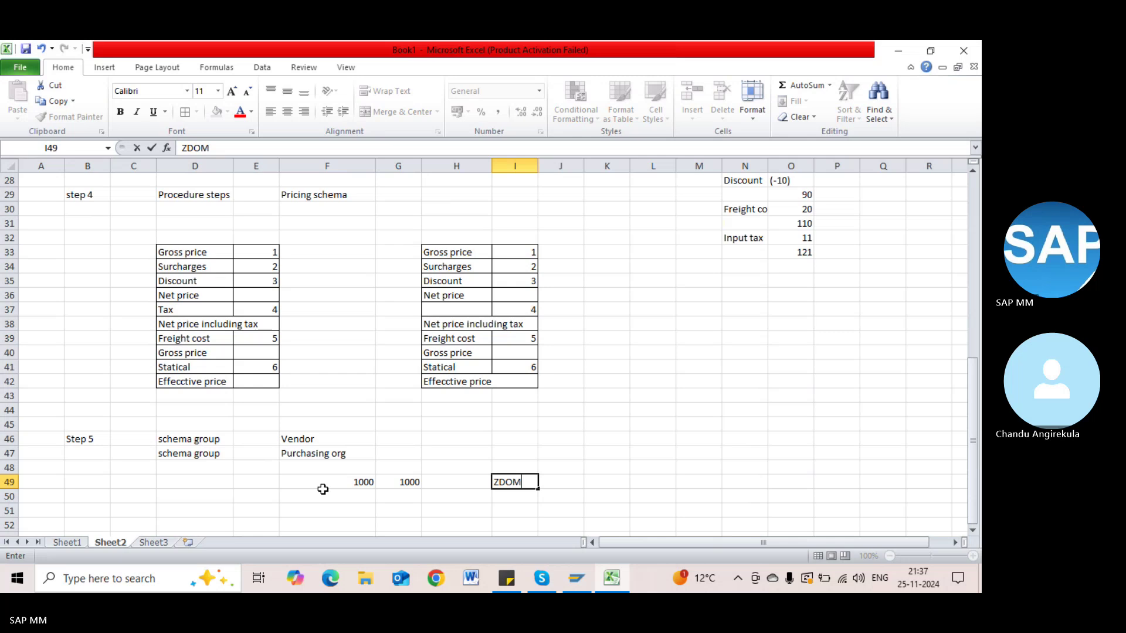
# Step: Fill the second schema assignment row with 1000 in F50, 2000 in G50 and ZSER in I50
pyautogui.click(328, 499)
pyautogui.write('1000')
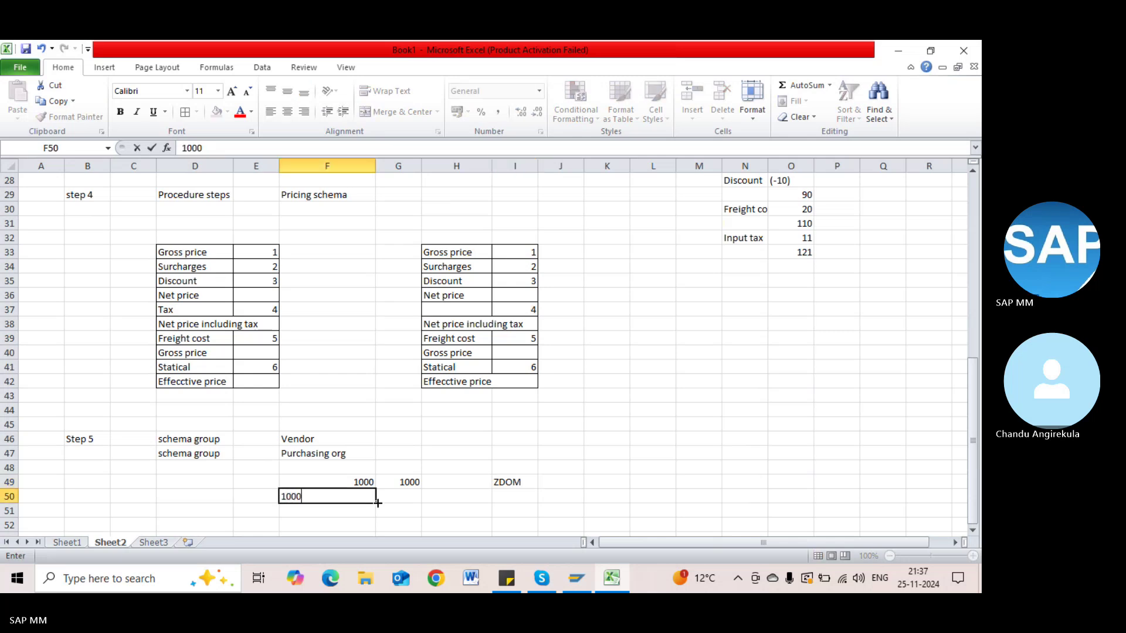
pyautogui.click(378, 503)
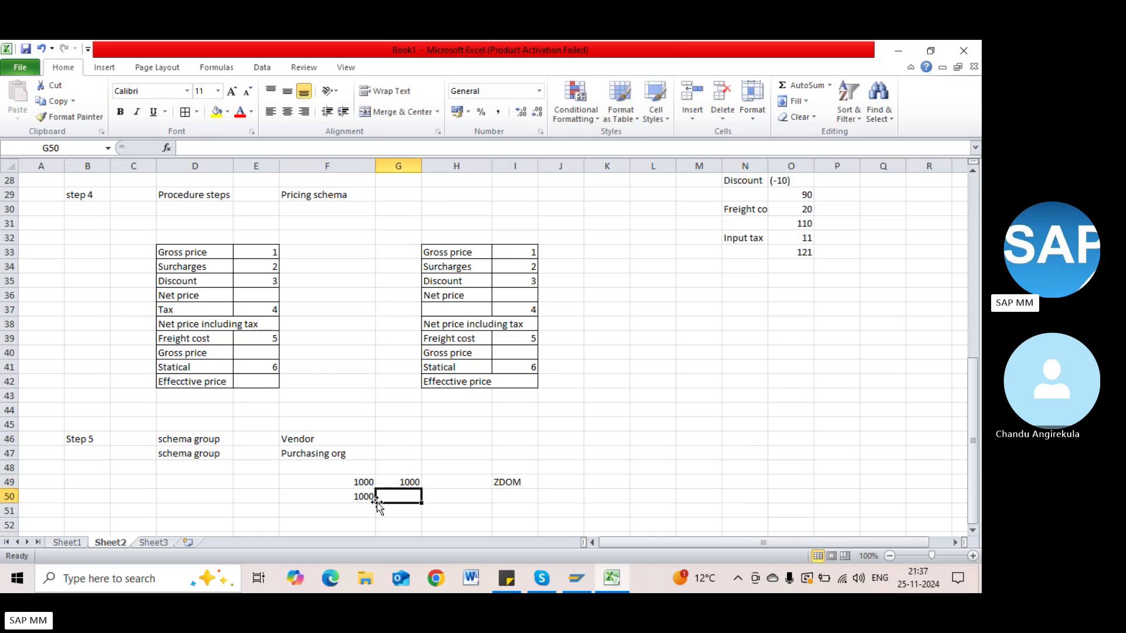
pyautogui.write('2000')
pyautogui.press('Tab')
pyautogui.press('Tab')
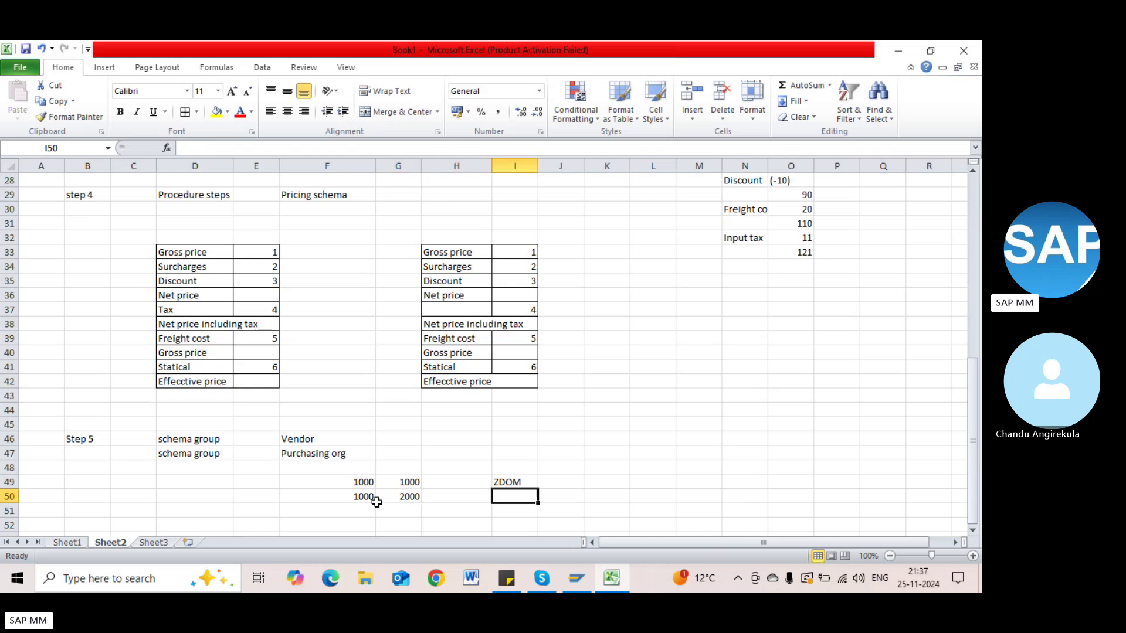
pyautogui.write('Z')
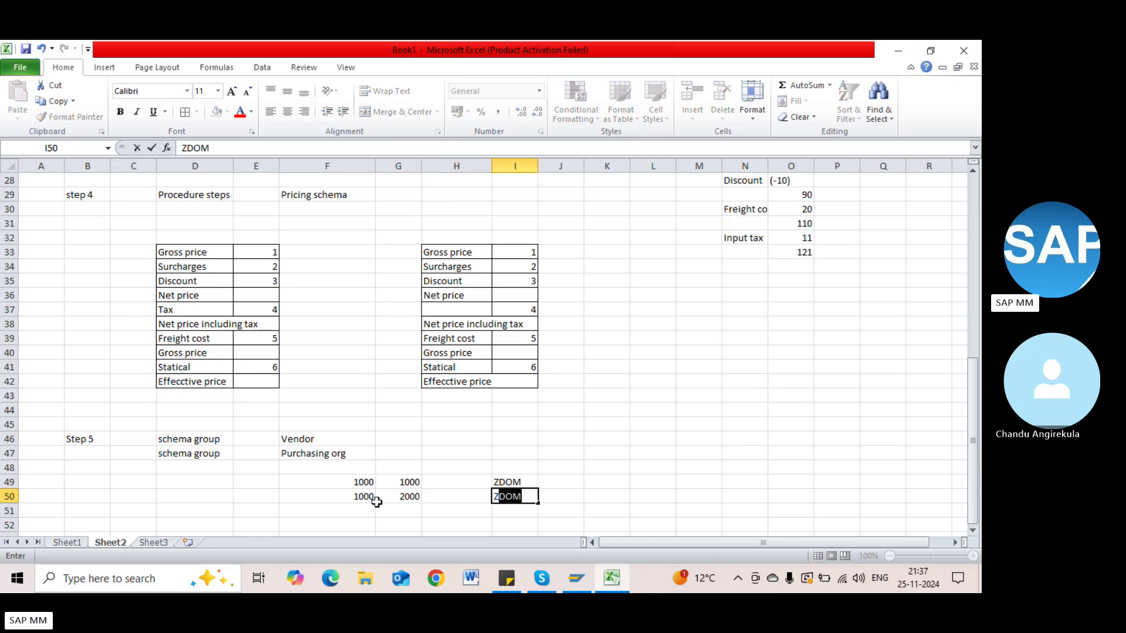
pyautogui.write('SER')
pyautogui.press('Tab')
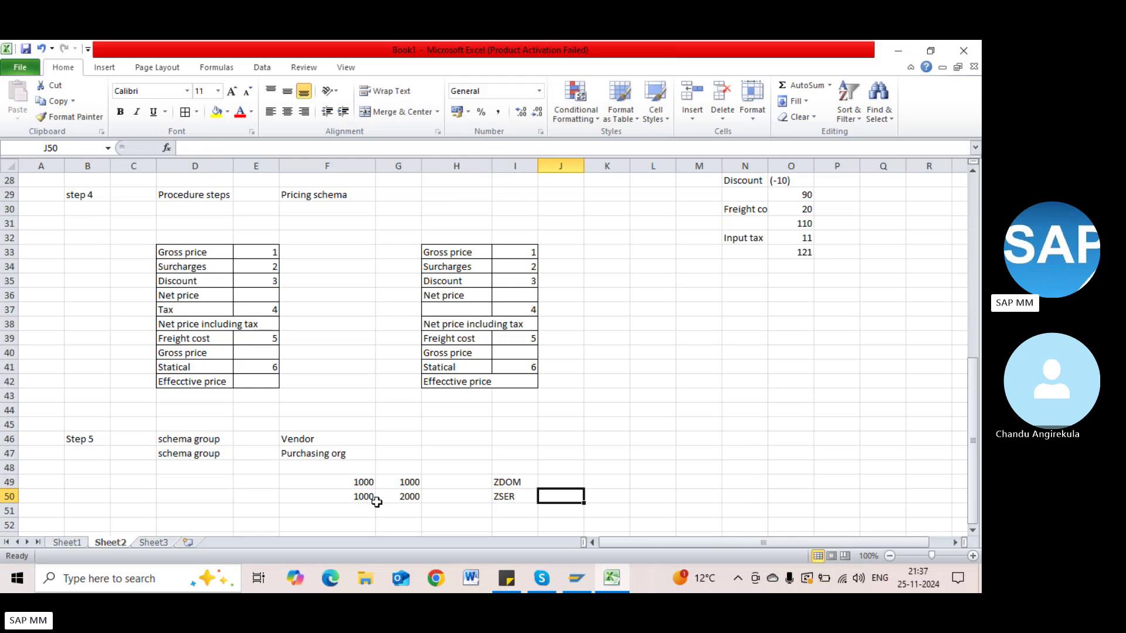
pyautogui.click(364, 496)
pyautogui.click(399, 517)
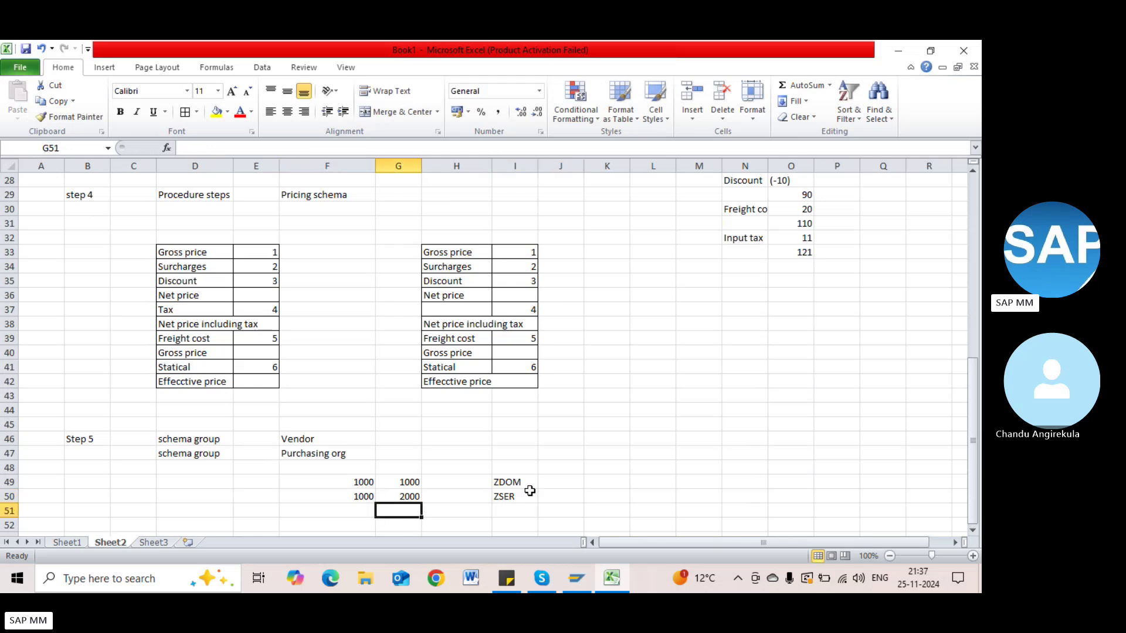
# Step: Review the schema assignment rows in F49:I50 and the vendor and purchasing org schema group entries in rows 46 and 47
pyautogui.click(521, 485)
pyautogui.click(522, 494)
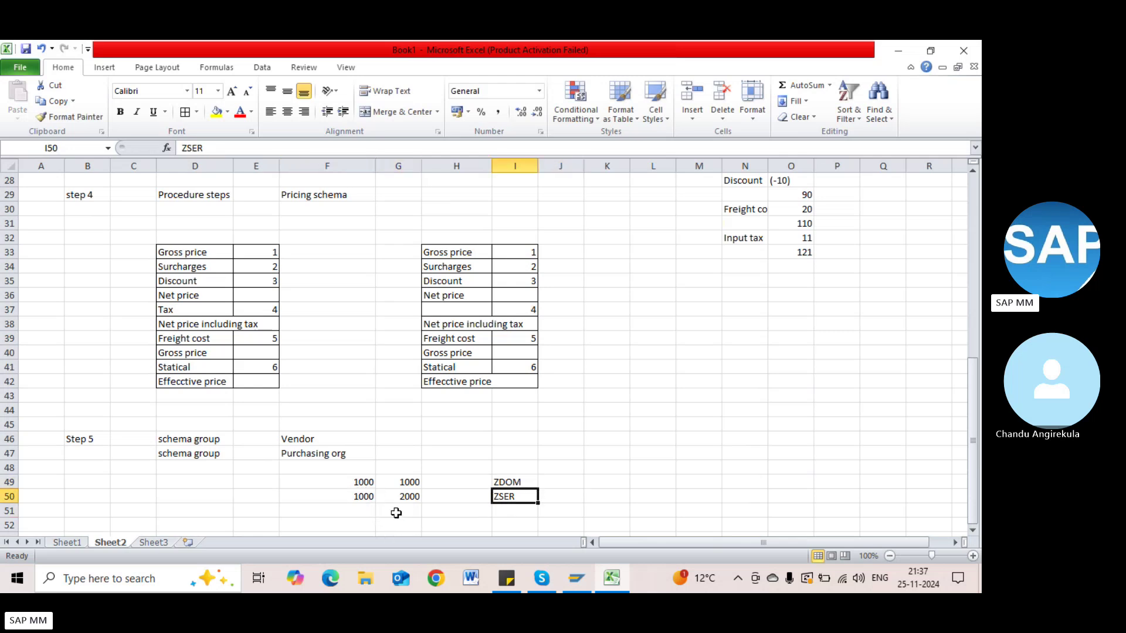
pyautogui.click(371, 487)
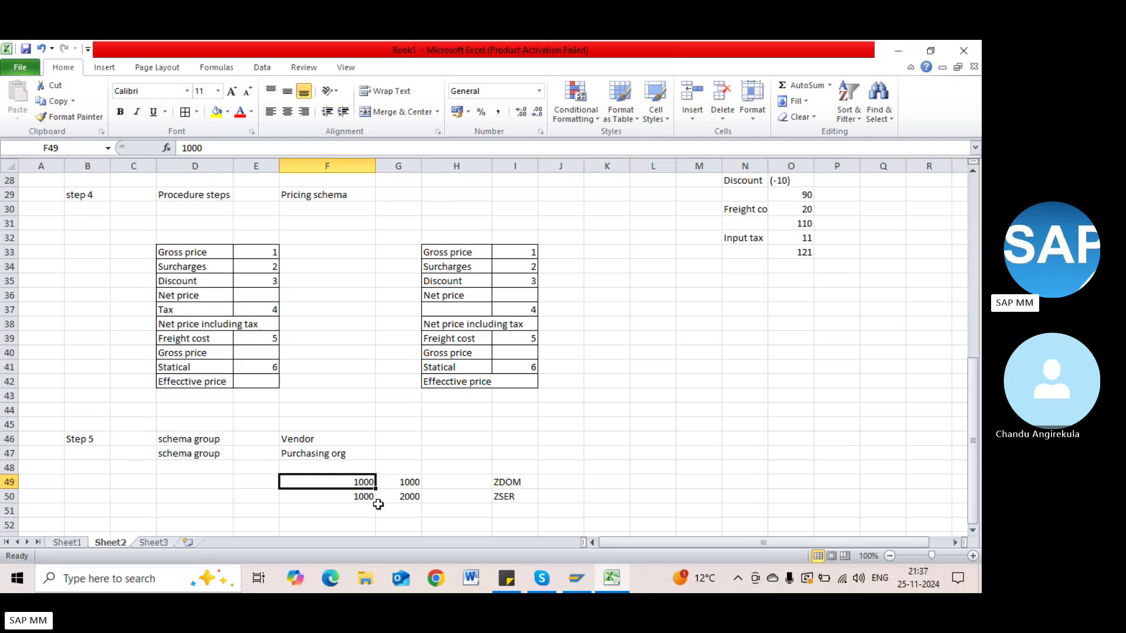
pyautogui.click(404, 498)
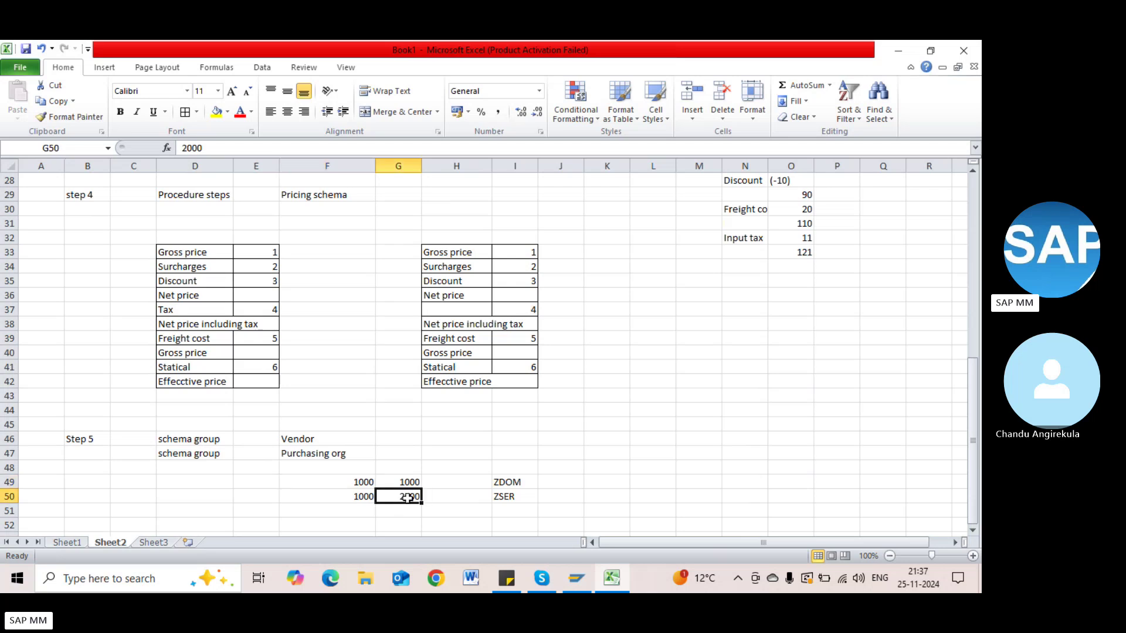
pyautogui.click(497, 480)
pyautogui.click(507, 511)
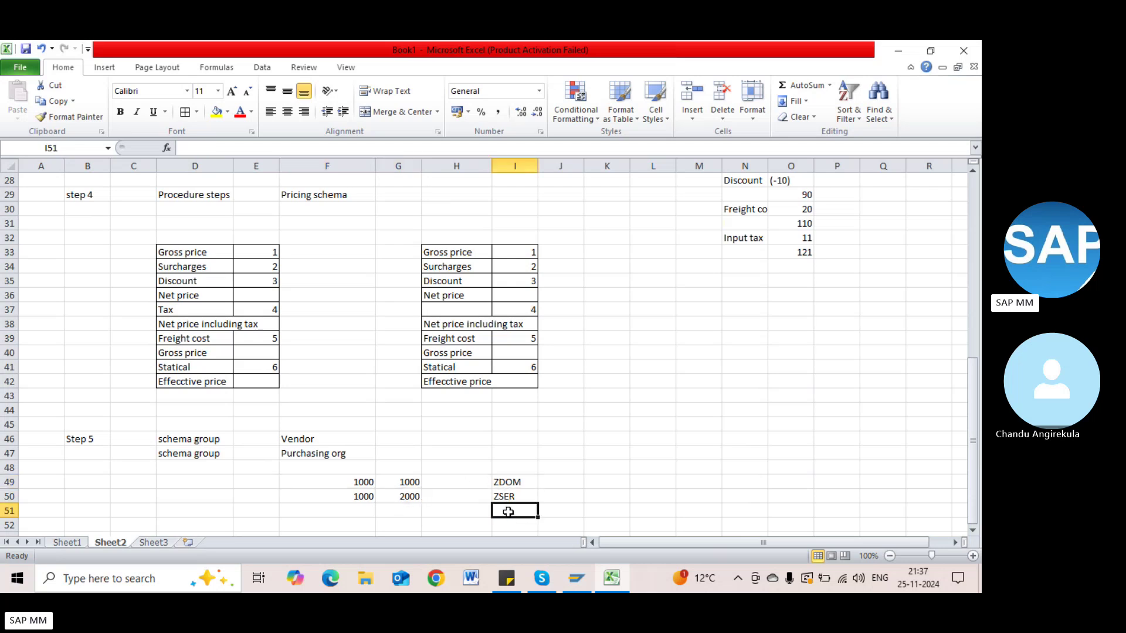
pyautogui.click(211, 439)
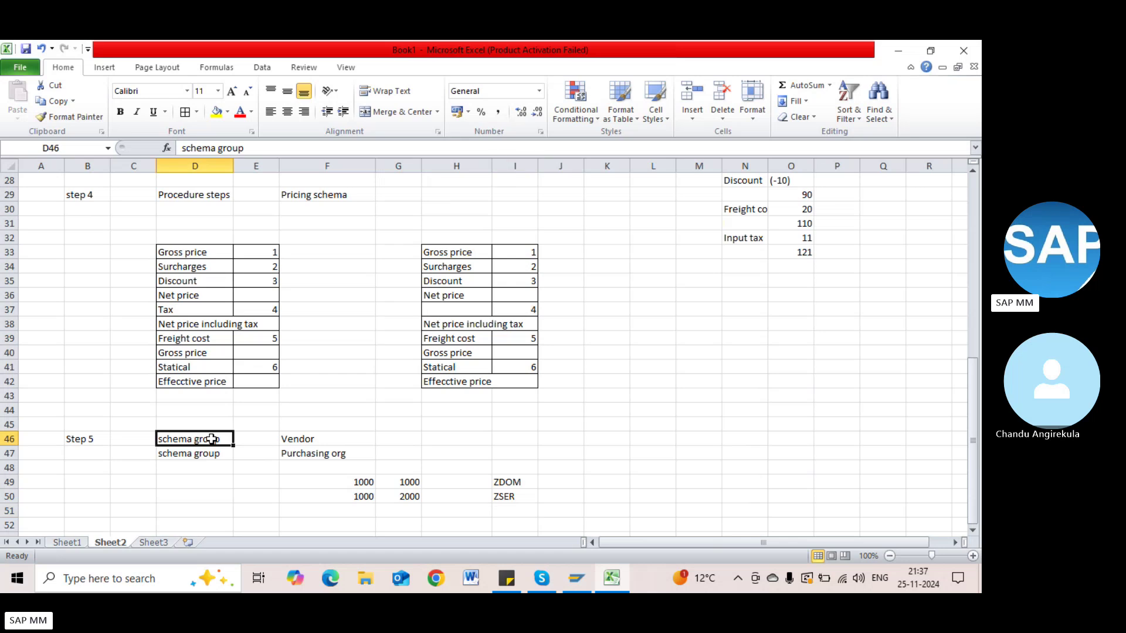
pyautogui.moveTo(211, 439); pyautogui.dragTo(289, 437)
pyautogui.click(191, 458)
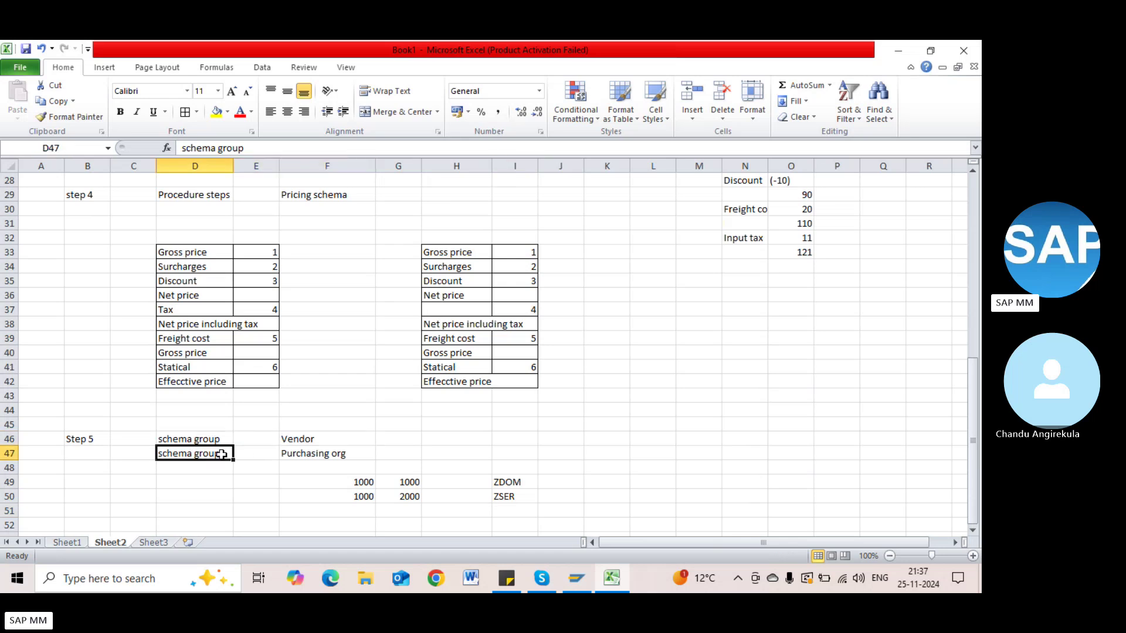
pyautogui.moveTo(221, 454); pyautogui.dragTo(297, 458)
pyautogui.click(274, 433)
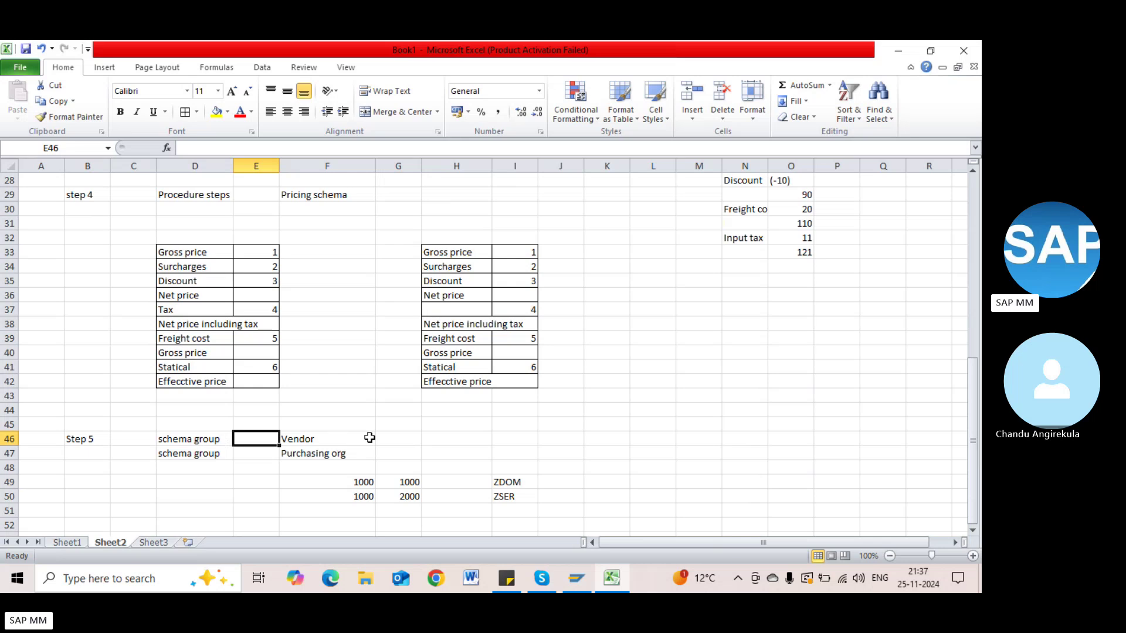
# Step: Merge cells G46:G47 and turn on text wrapping for them
pyautogui.click(410, 438)
pyautogui.moveTo(322, 439); pyautogui.dragTo(391, 454)
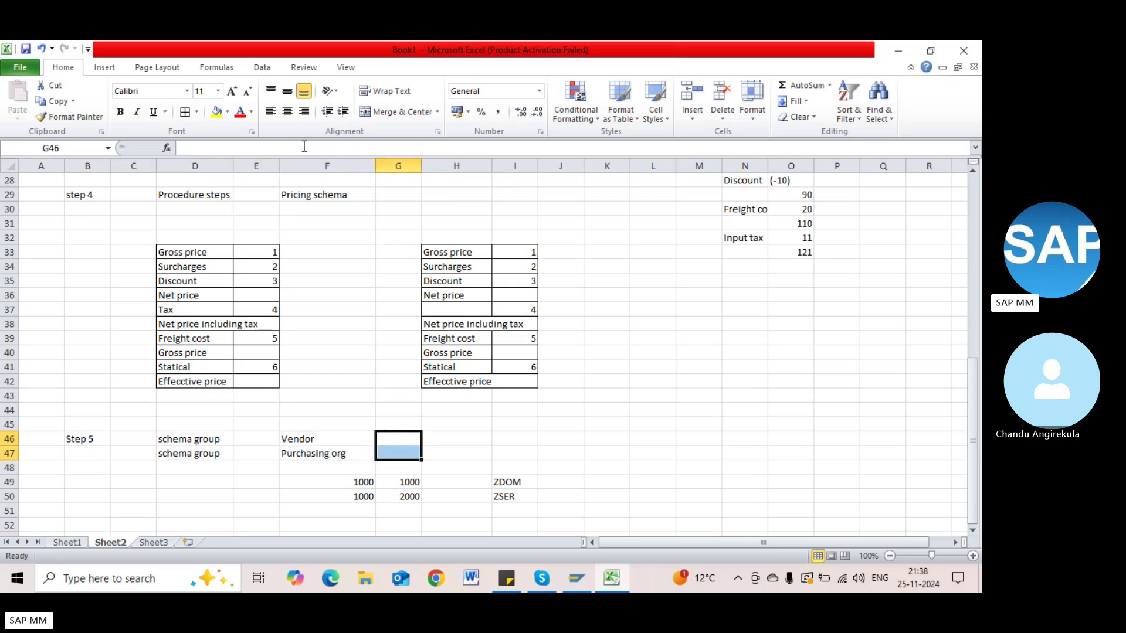
pyautogui.click(438, 133)
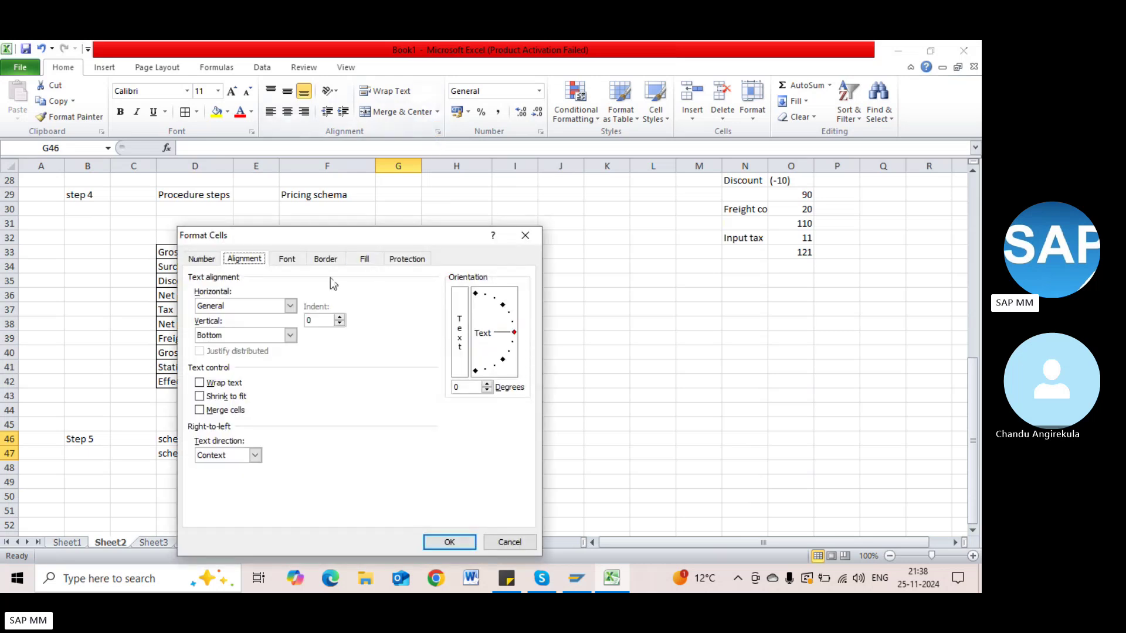
pyautogui.click(288, 259)
pyautogui.click(246, 259)
pyautogui.click(200, 397)
pyautogui.click(202, 382)
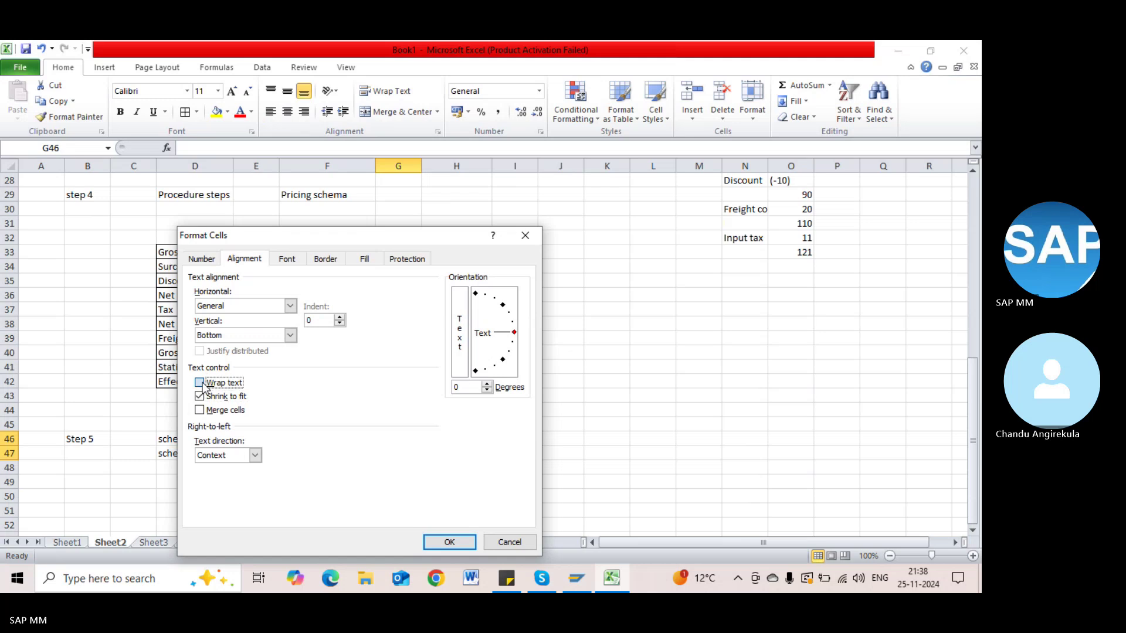
pyautogui.click(209, 410)
pyautogui.click(439, 539)
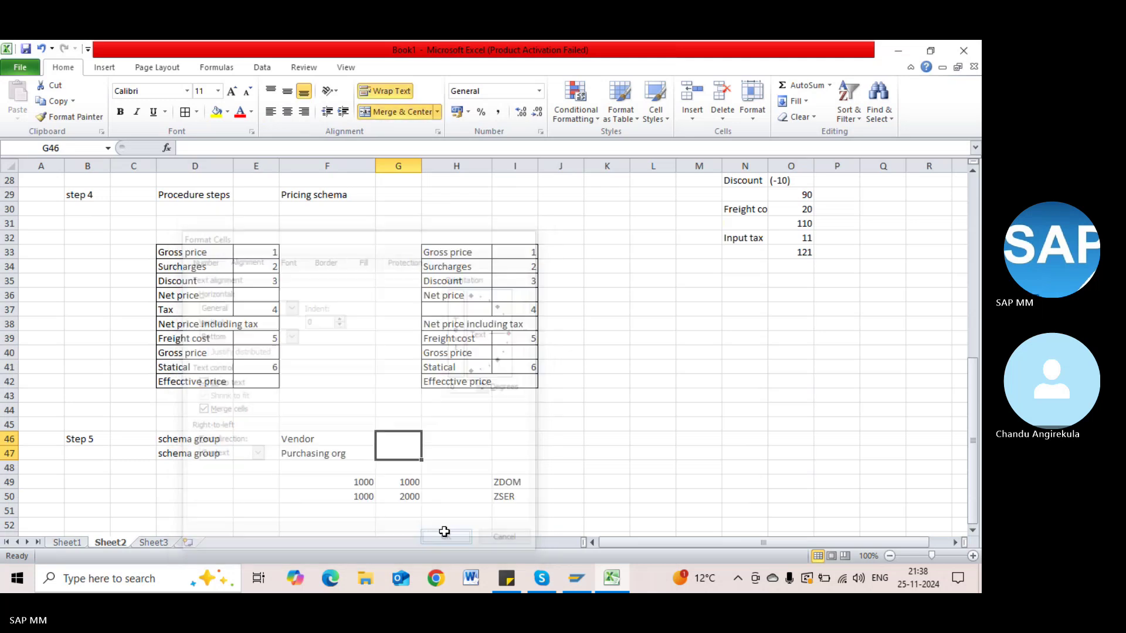
# Step: Enter "Domestic pricing" in the merged cell G46 beside Vendor and Purchasing org
pyautogui.doubleClick(406, 440)
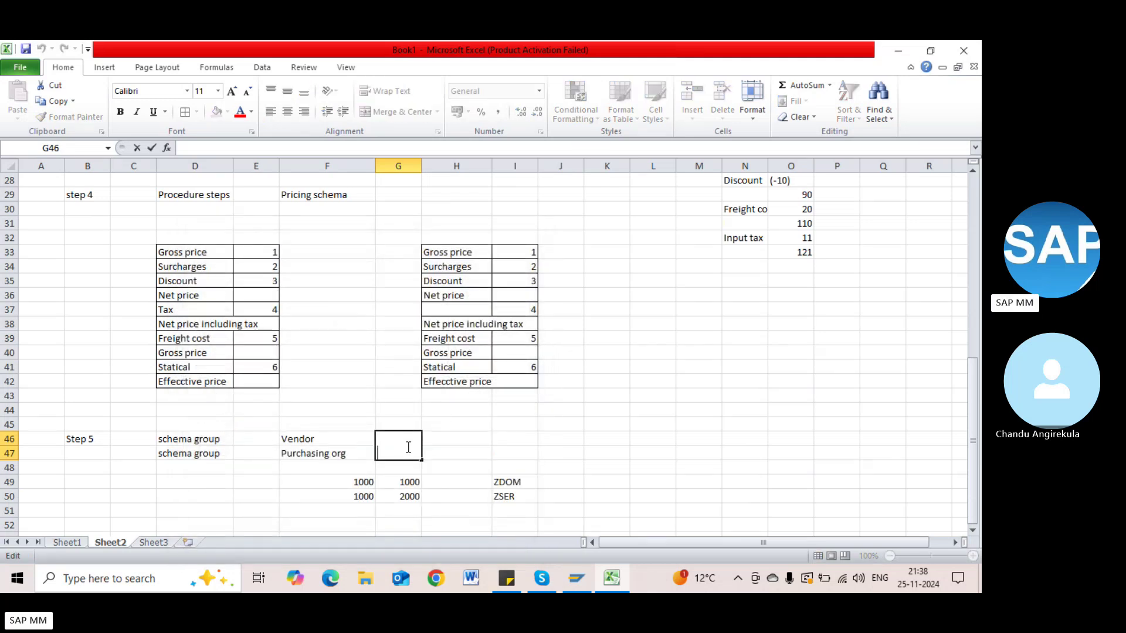
pyautogui.write('Domestic pricing')
pyautogui.press('Tab')
pyautogui.click(406, 447)
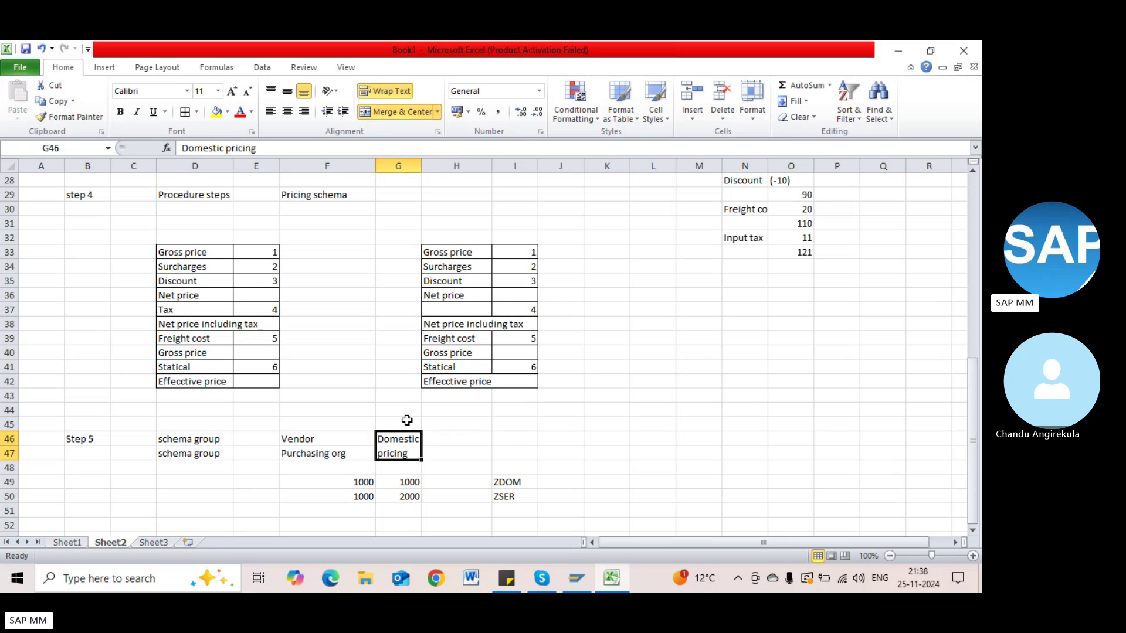
# Step: Examine how the step 5 schema groups relate to the vendor and the purchasing org, alongside the pricing schemas above
pyautogui.moveTo(450, 434); pyautogui.dragTo(460, 460)
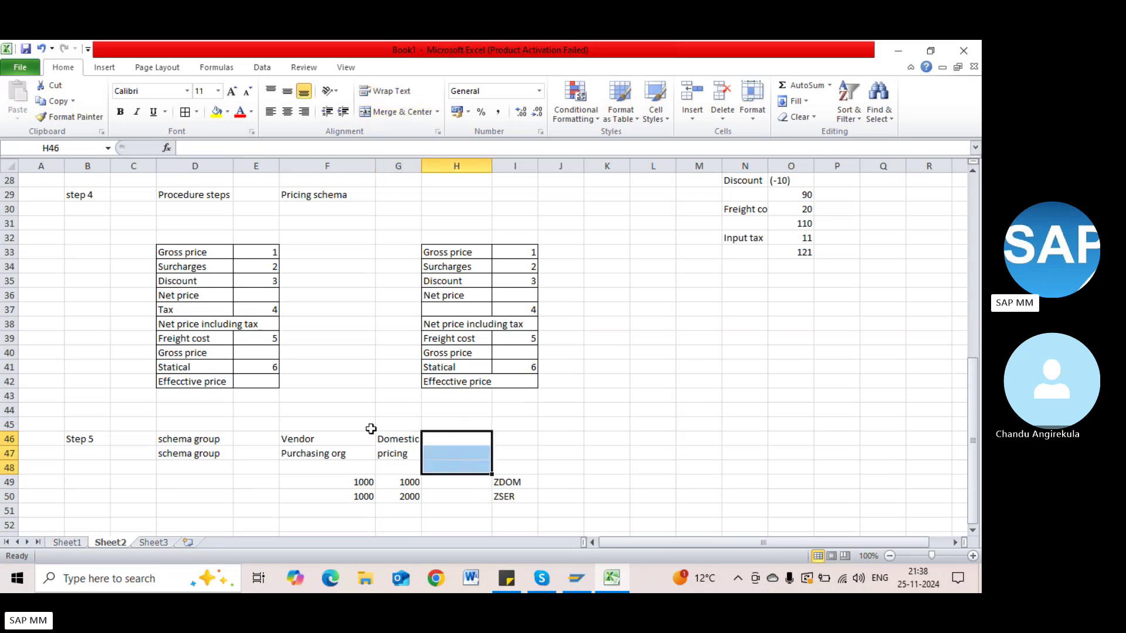
pyautogui.scroll(-1, 220, 494)
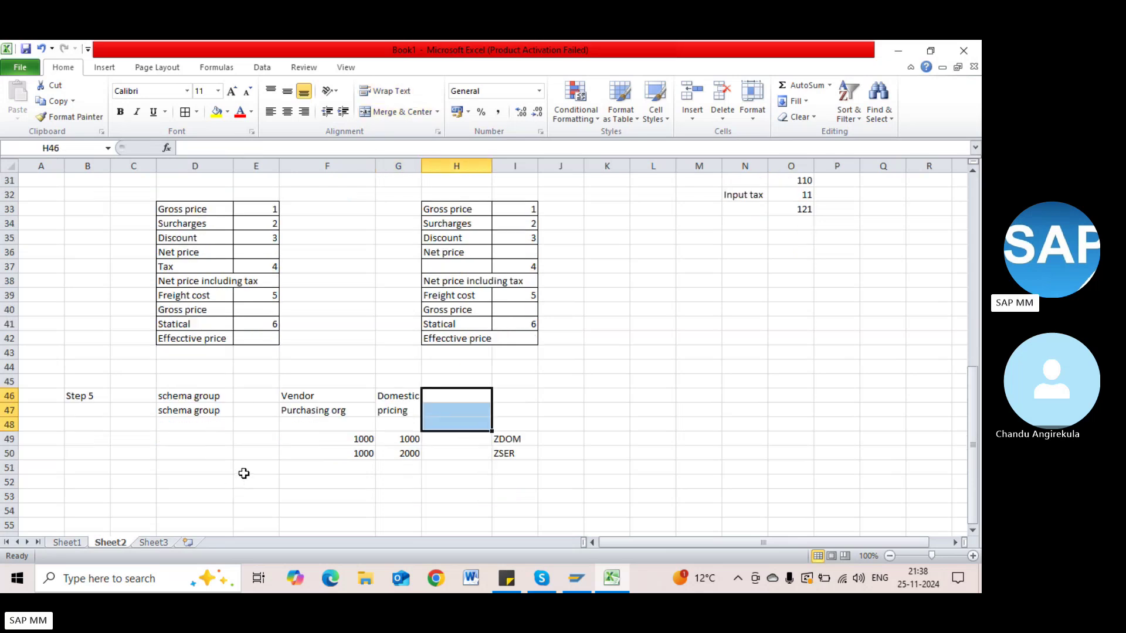
pyautogui.scroll(2, 258, 399)
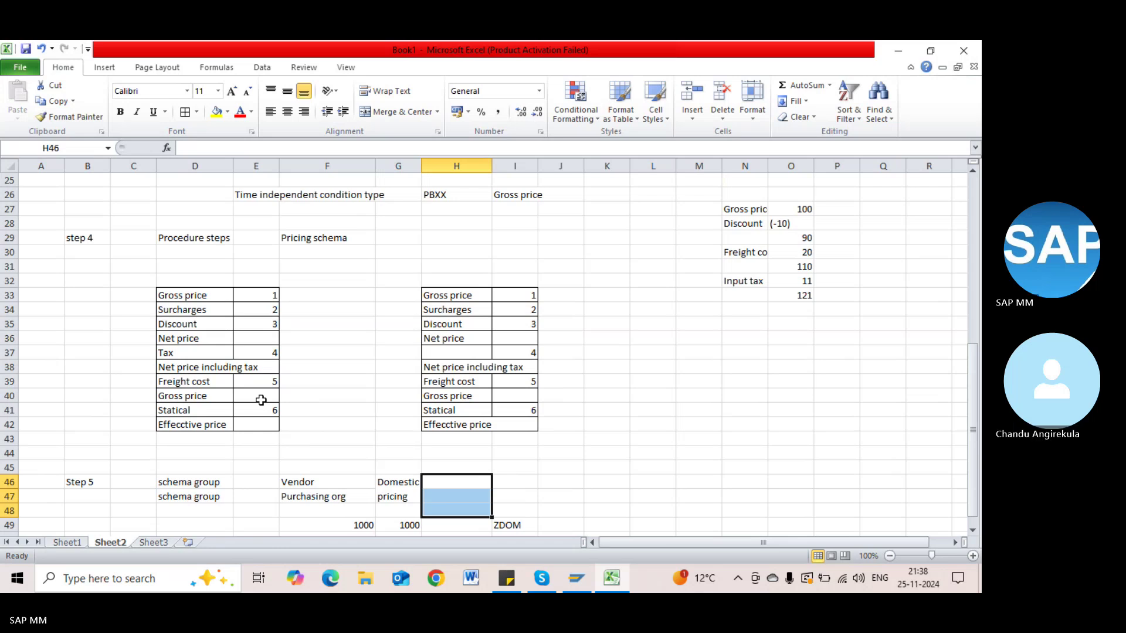
pyautogui.moveTo(193, 482); pyautogui.dragTo(300, 489)
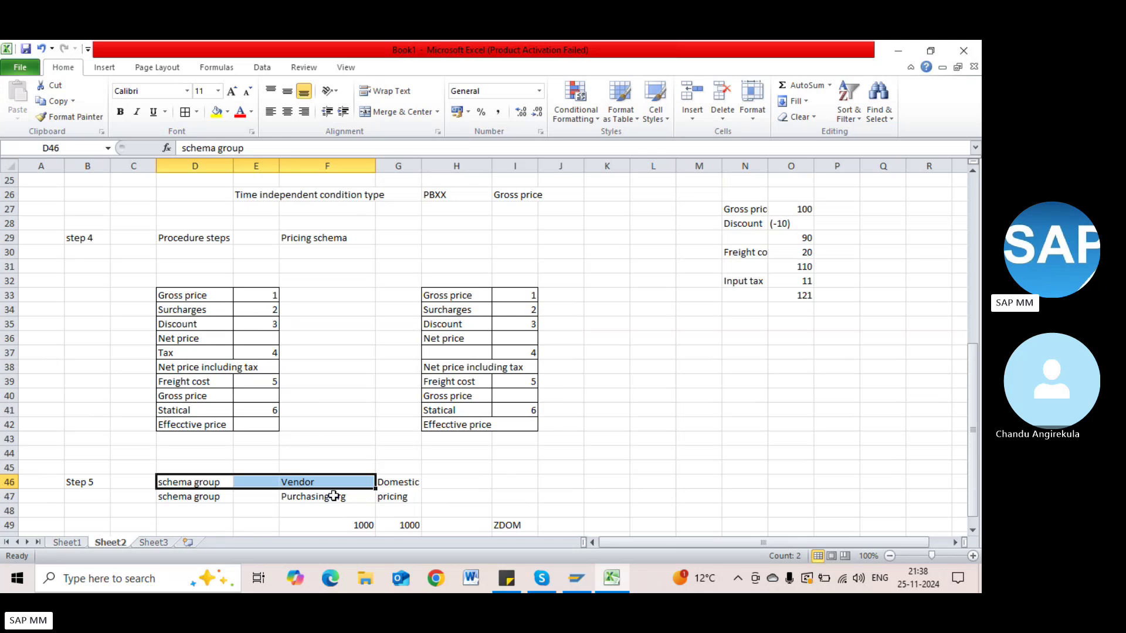
pyautogui.moveTo(207, 482); pyautogui.dragTo(206, 491)
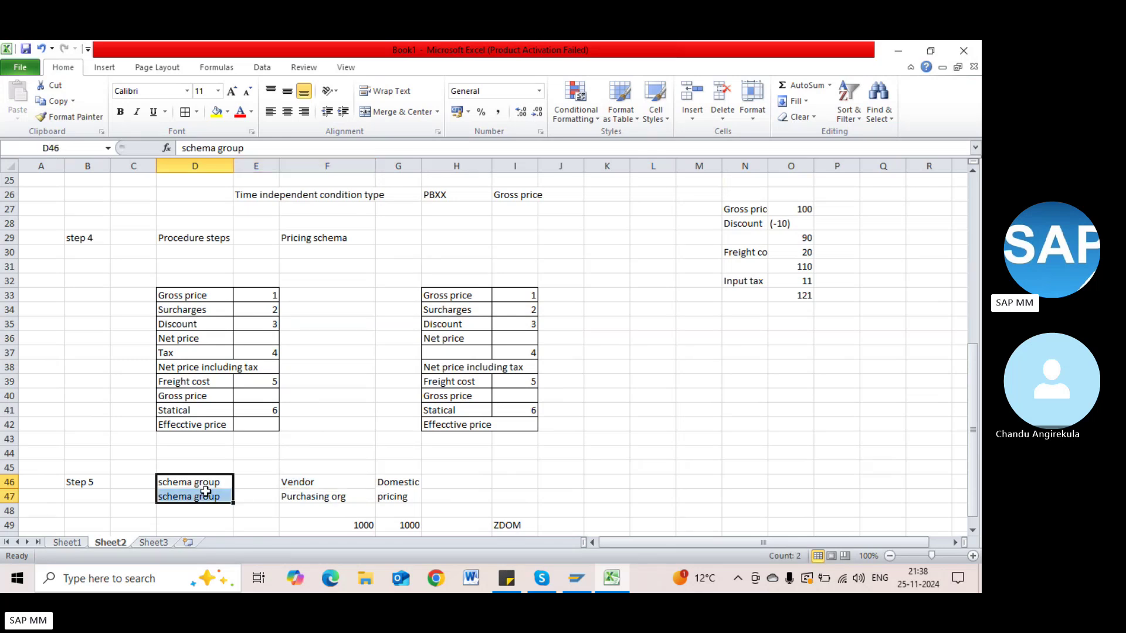
pyautogui.click(302, 485)
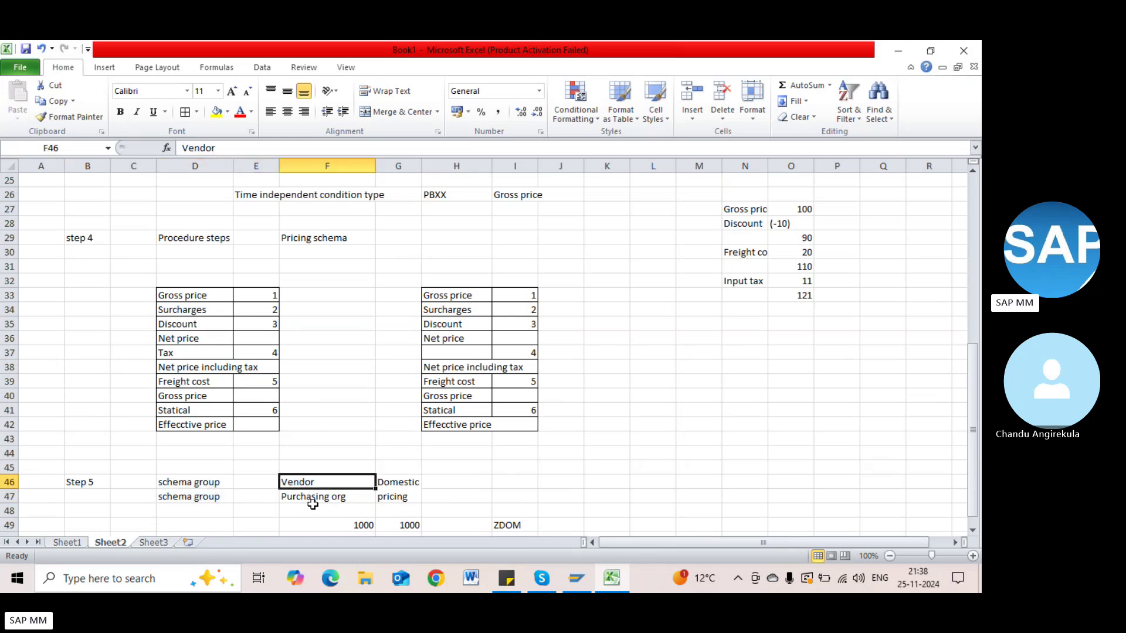
pyautogui.click(311, 506)
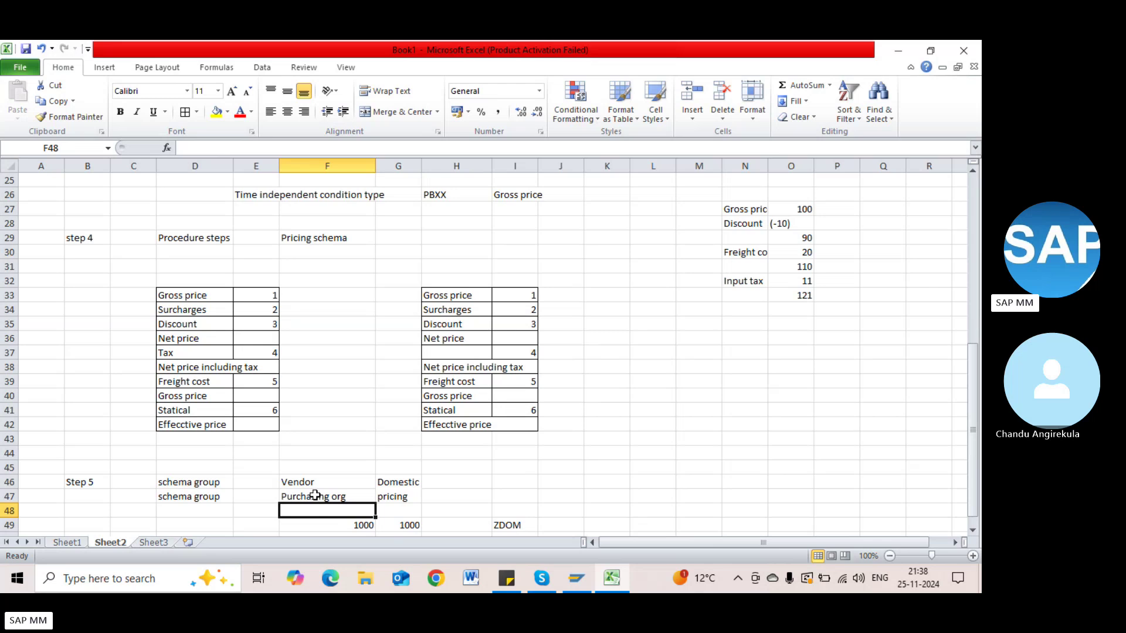
pyautogui.click(298, 484)
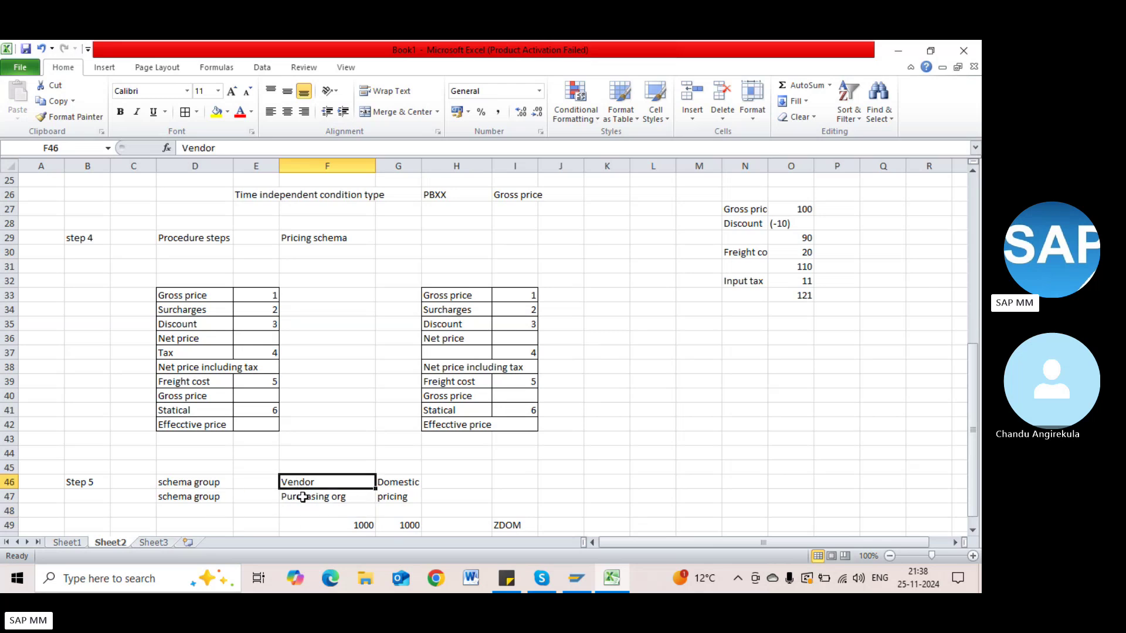
pyautogui.click(303, 497)
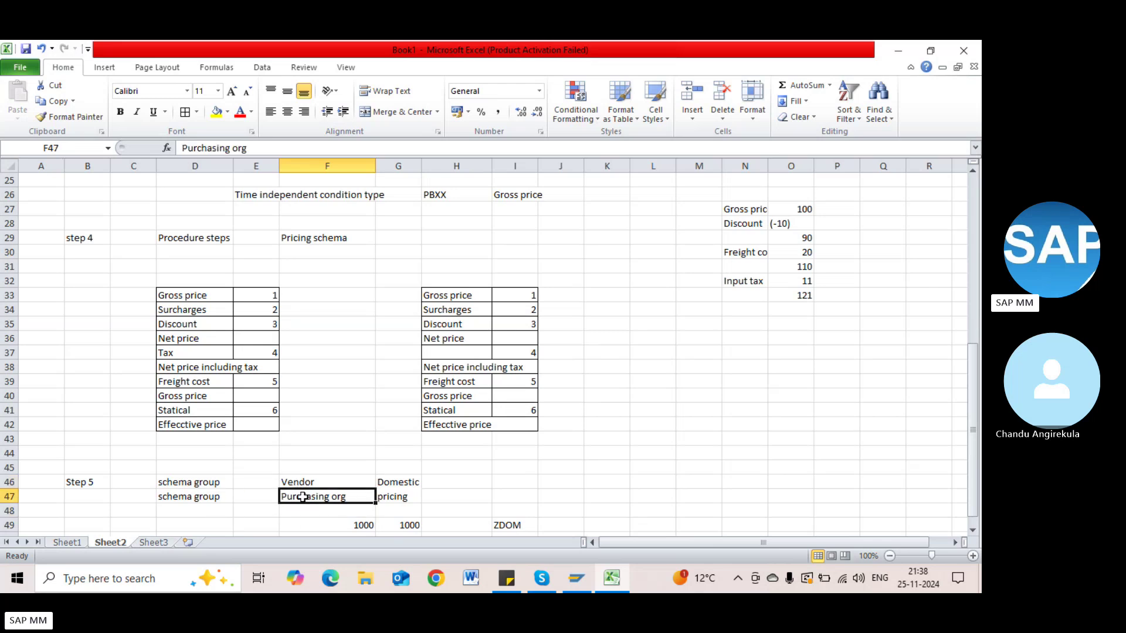
pyautogui.click(293, 482)
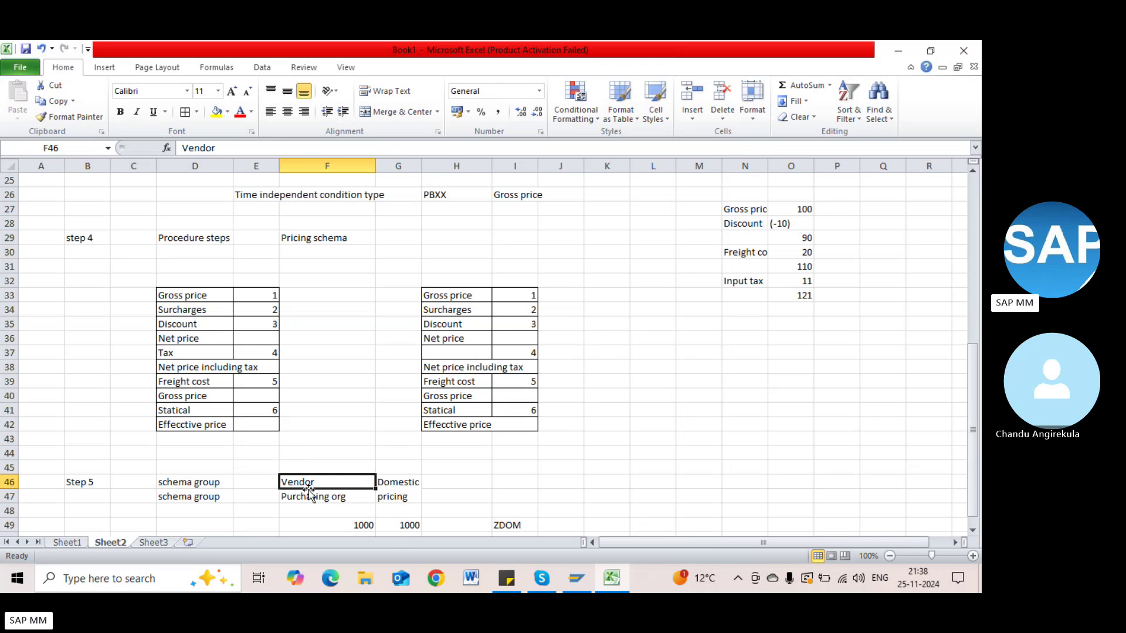
pyautogui.click(216, 482)
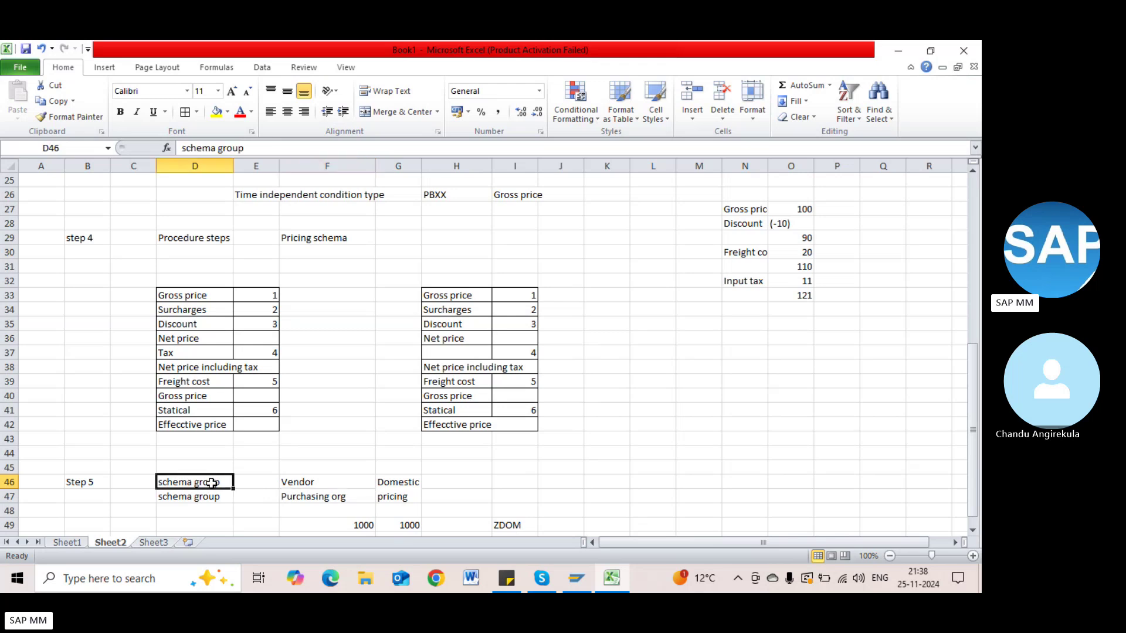
pyautogui.click(280, 483)
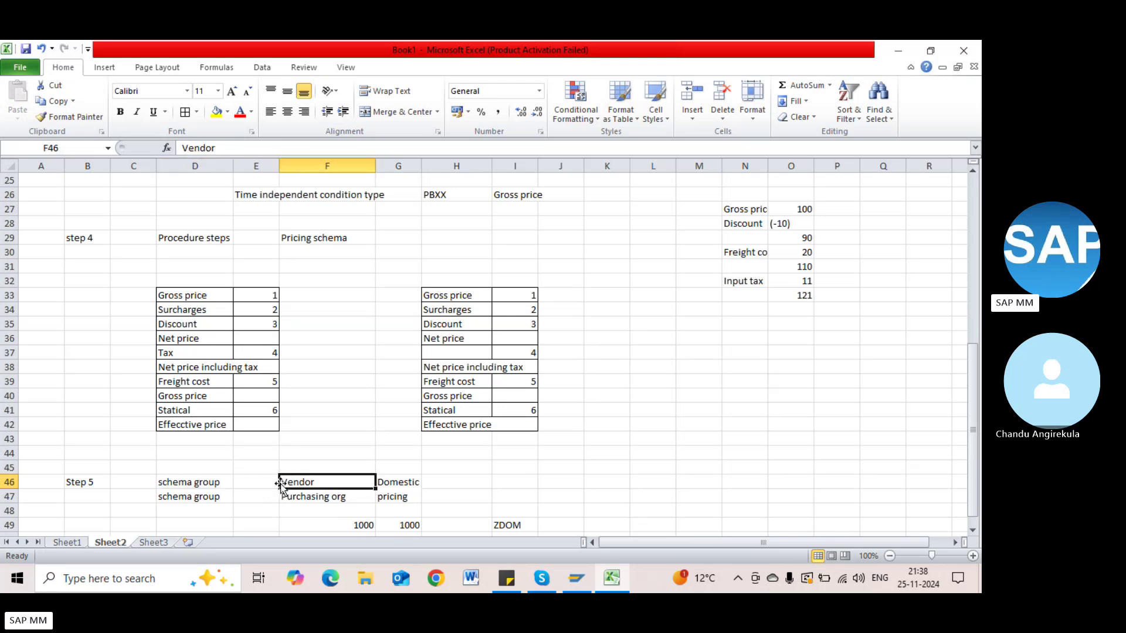
# Step: Enter "AB" in K46 and "---- domestic vendor" in L46
pyautogui.click(609, 479)
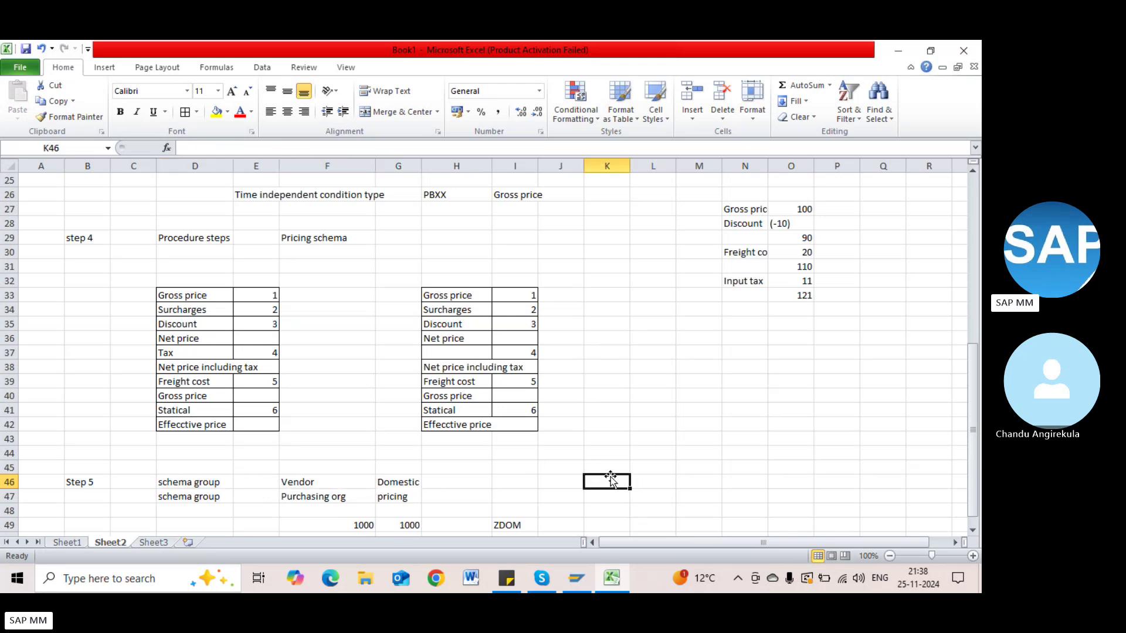
pyautogui.write('S')
pyautogui.press('BackSpace')
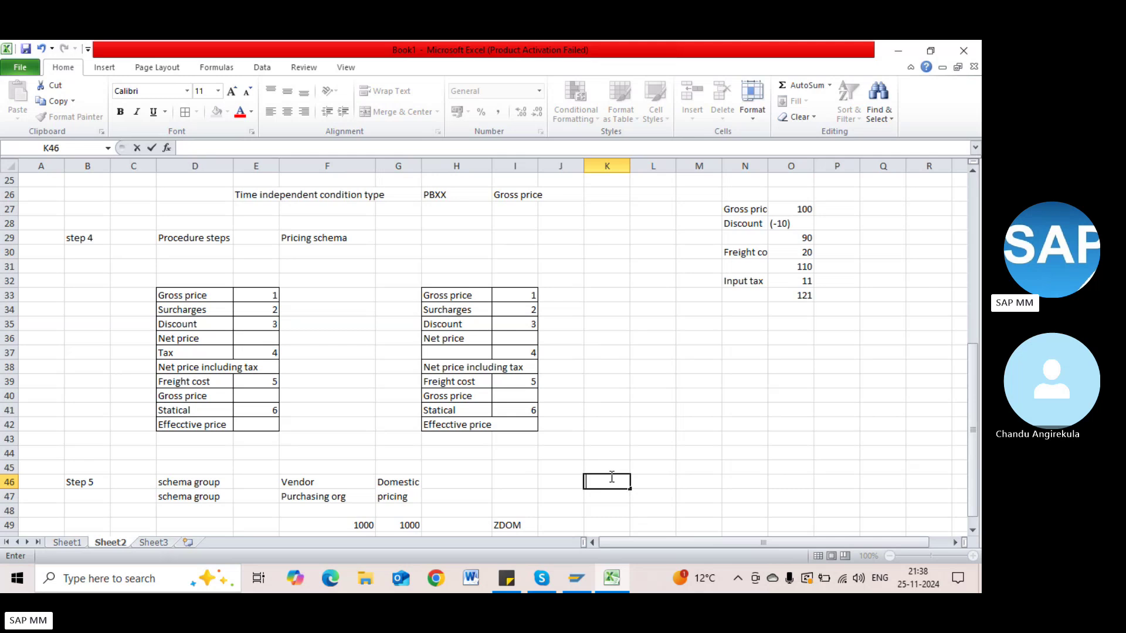
pyautogui.write('AB')
pyautogui.press('Tab')
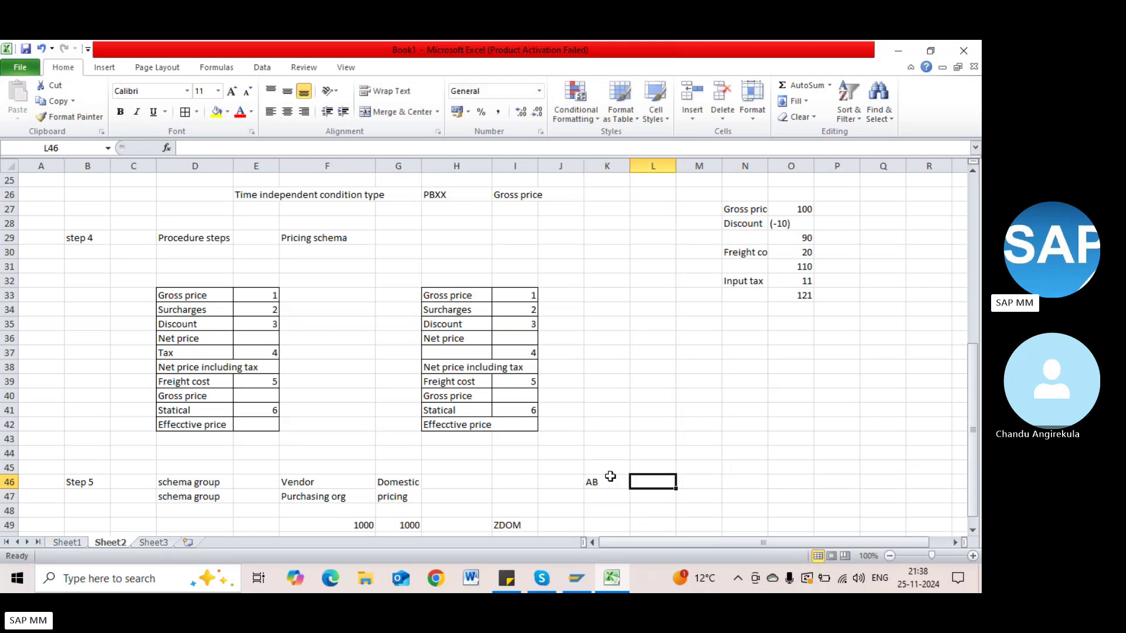
pyautogui.write('---- d')
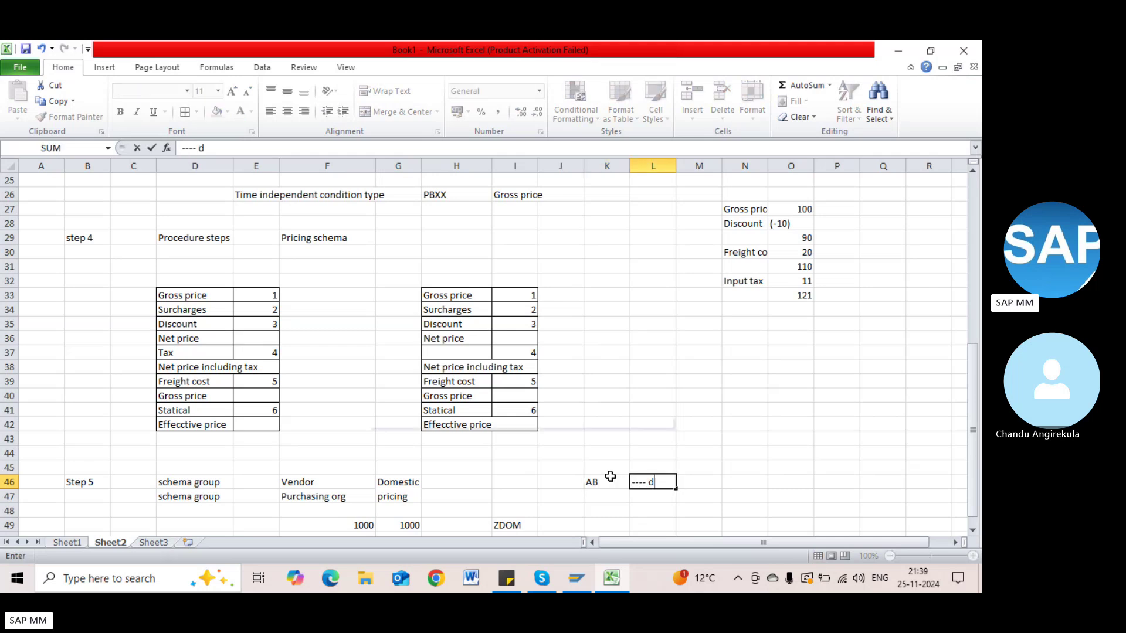
pyautogui.write('omestic vendor')
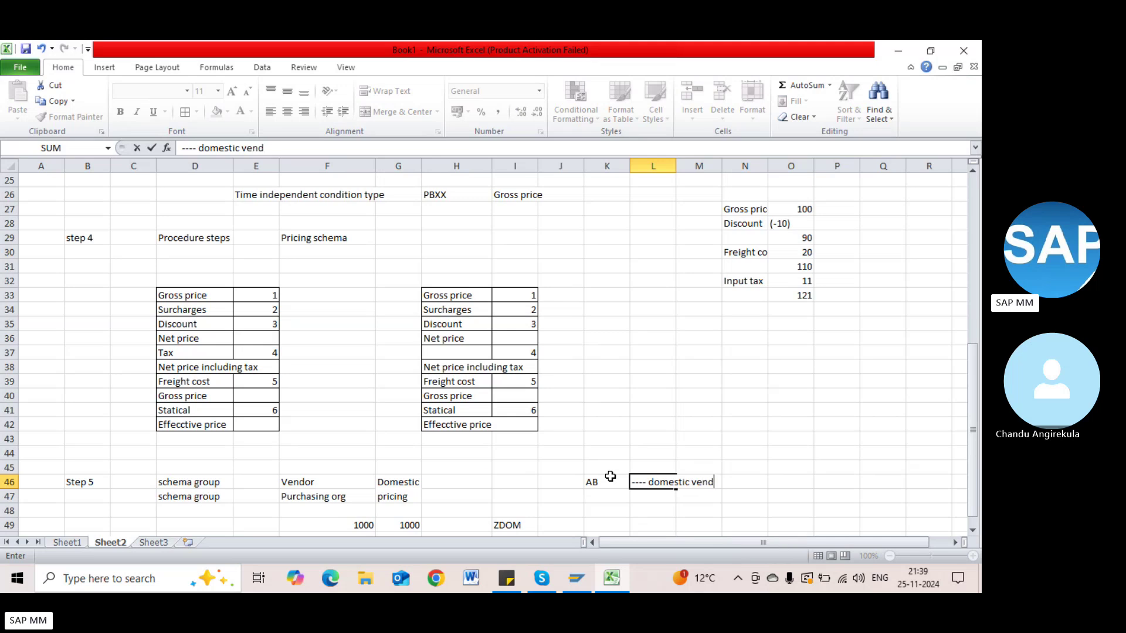
pyautogui.press('Tab')
# Step: Put a double quotation mark before the equals sign in L46 so the domestic vendor entry is stored as text
pyautogui.click(654, 482)
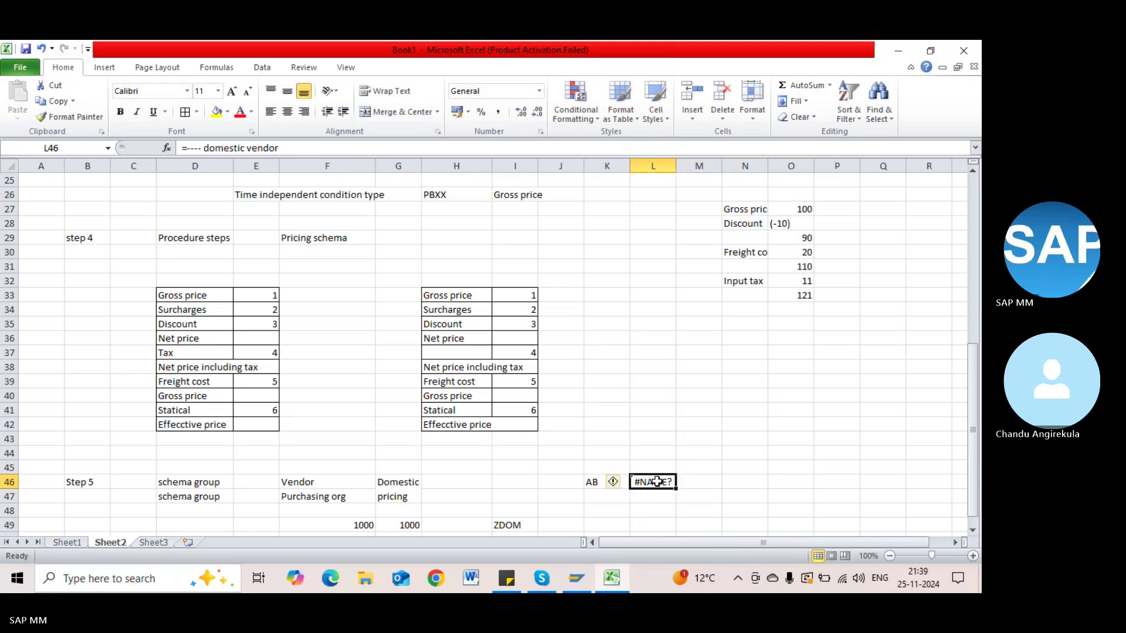
pyautogui.click(180, 149)
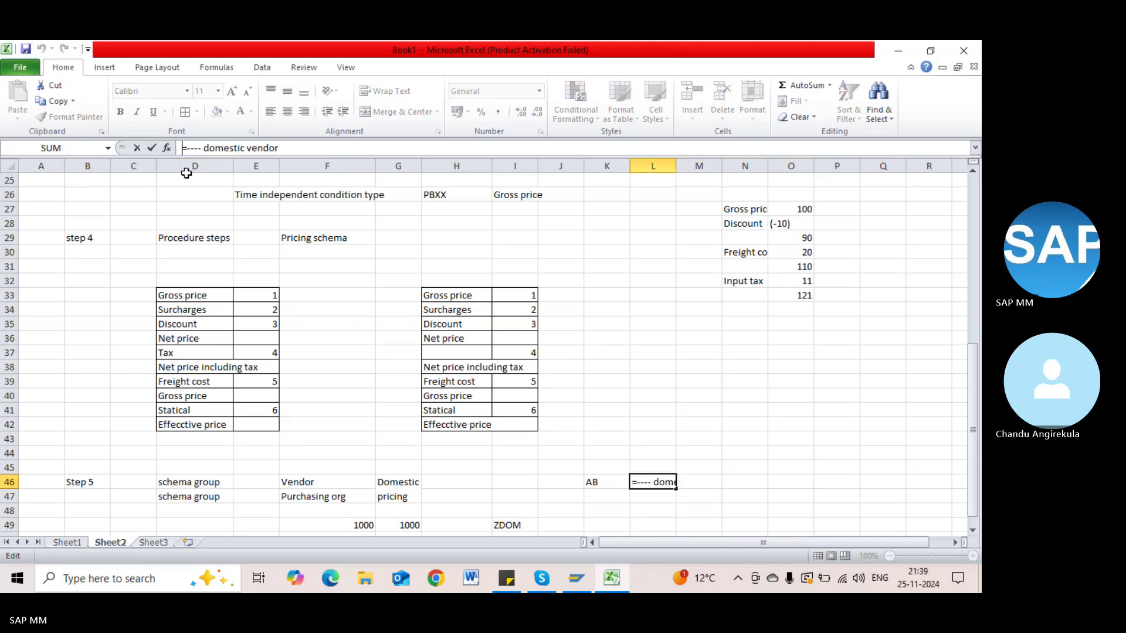
pyautogui.write('"')
pyautogui.press('Tab')
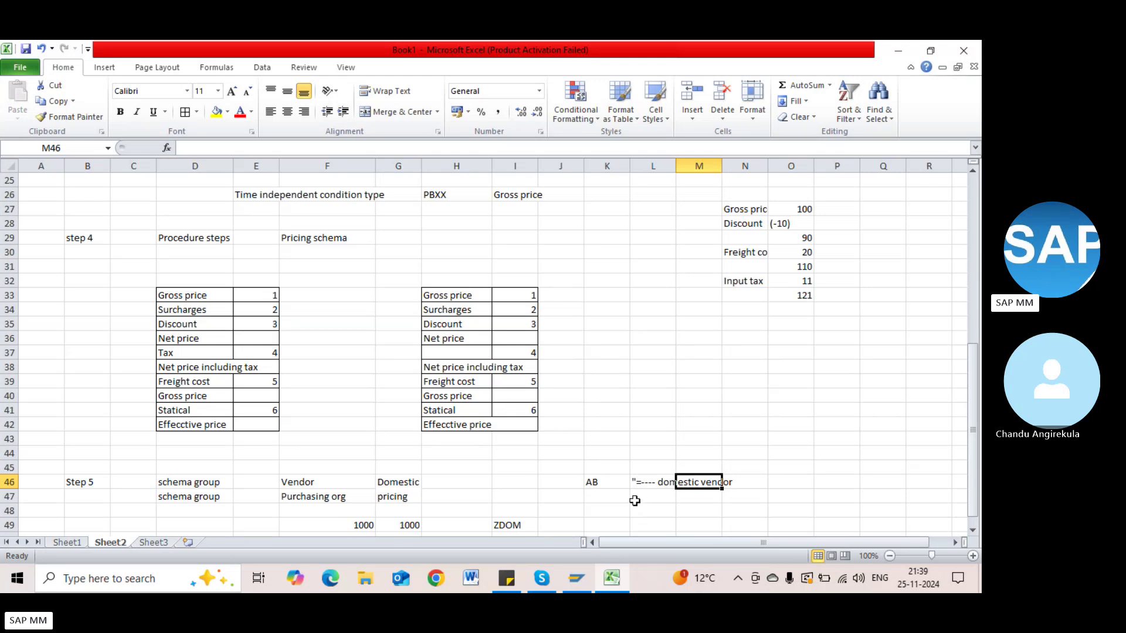
# Step: Enter "CD" in K47 and a double quotation mark followed by "= Service vendor" in L47
pyautogui.click(610, 496)
pyautogui.write('CD')
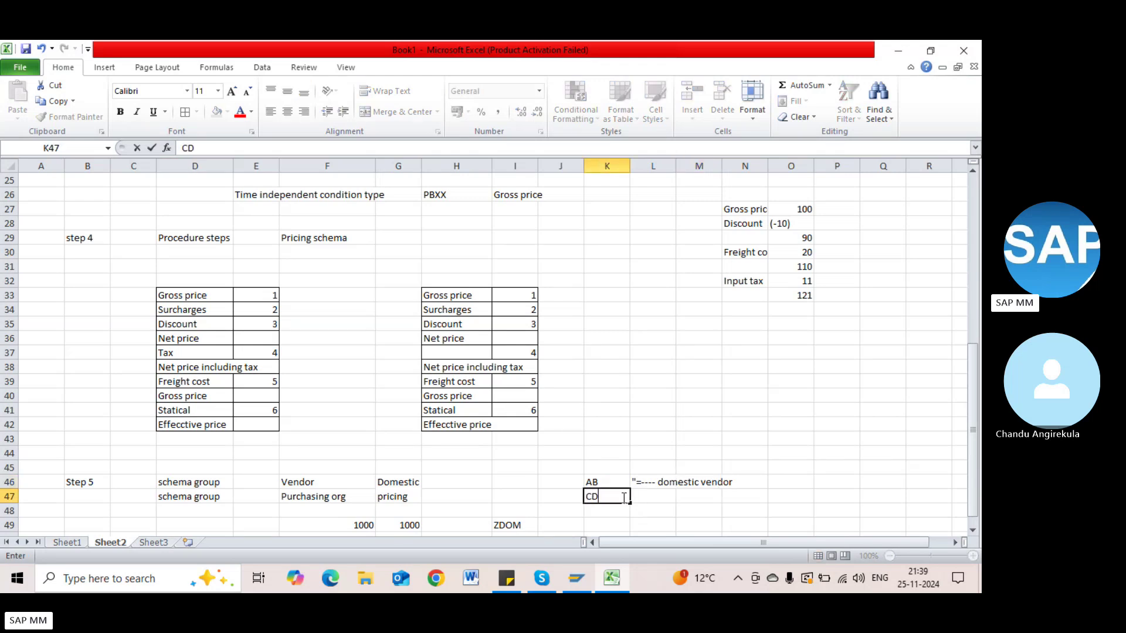
pyautogui.press('Tab')
pyautogui.write('"')
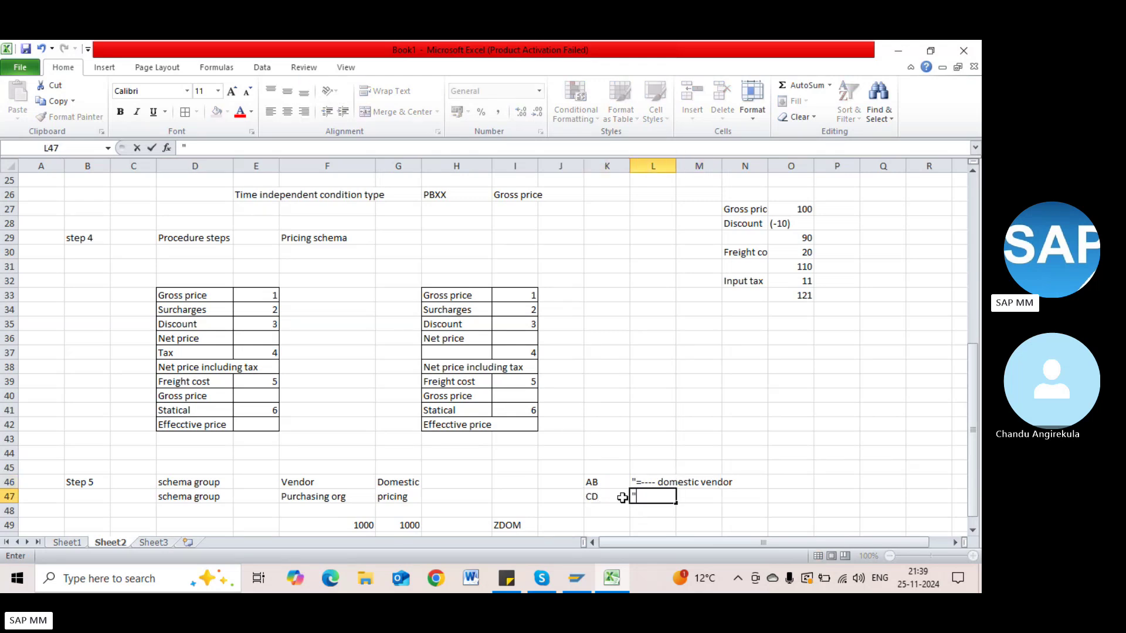
pyautogui.write('= Ss')
pyautogui.press('BackSpace')
pyautogui.write('ervice vendor')
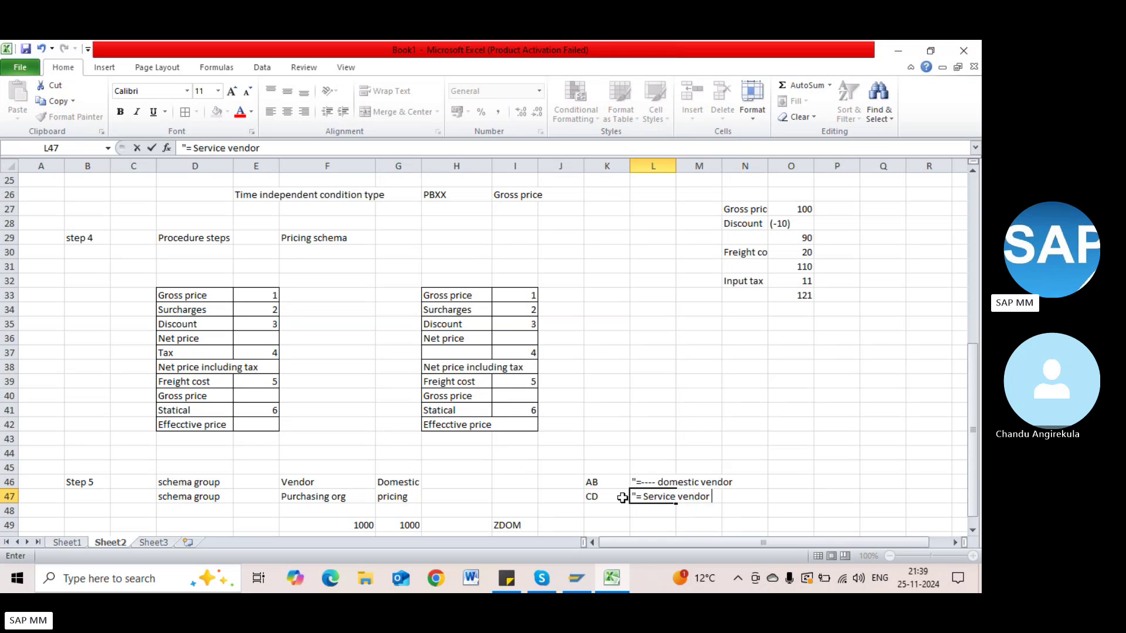
pyautogui.click(622, 497)
pyautogui.click(683, 497)
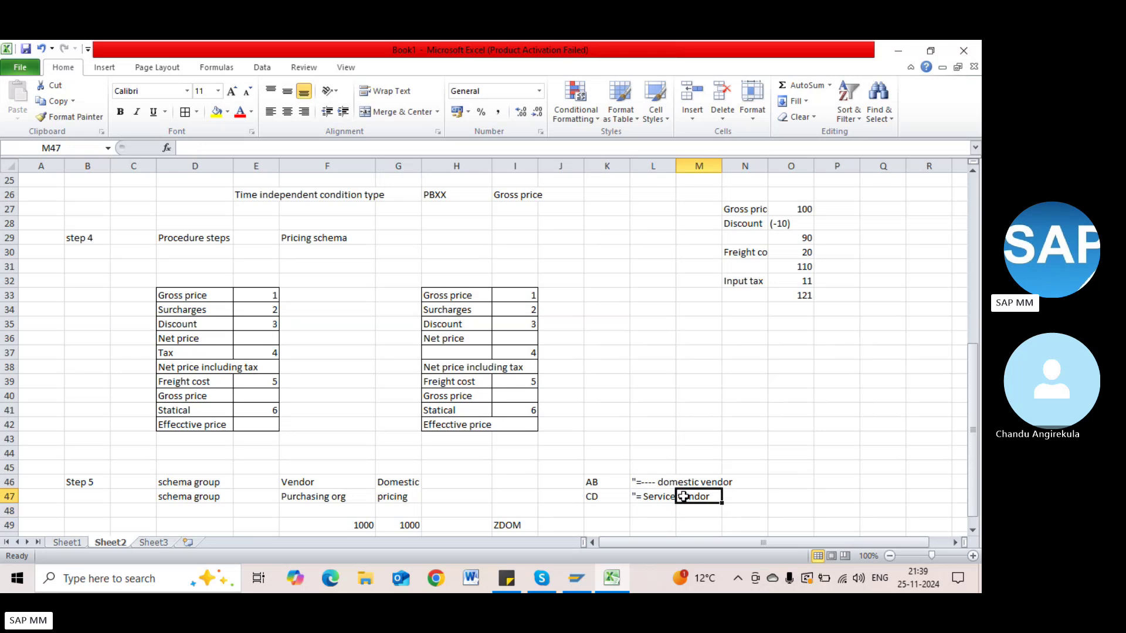
# Step: Colour the Purchasing org text in F47 red
pyautogui.click(604, 501)
pyautogui.click(226, 483)
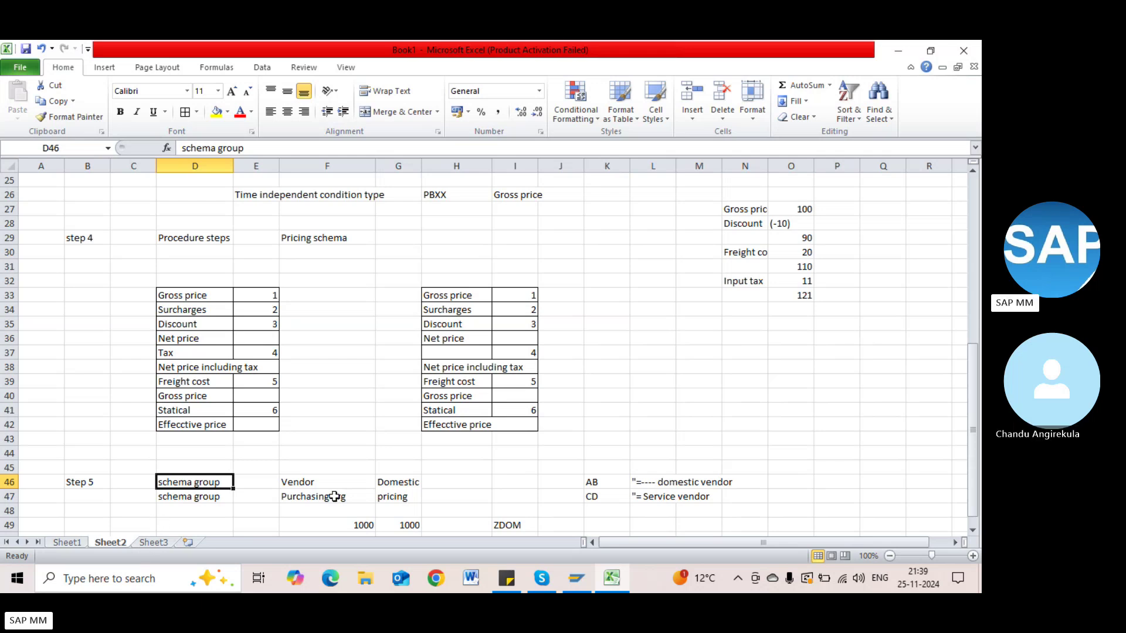
pyautogui.click(307, 496)
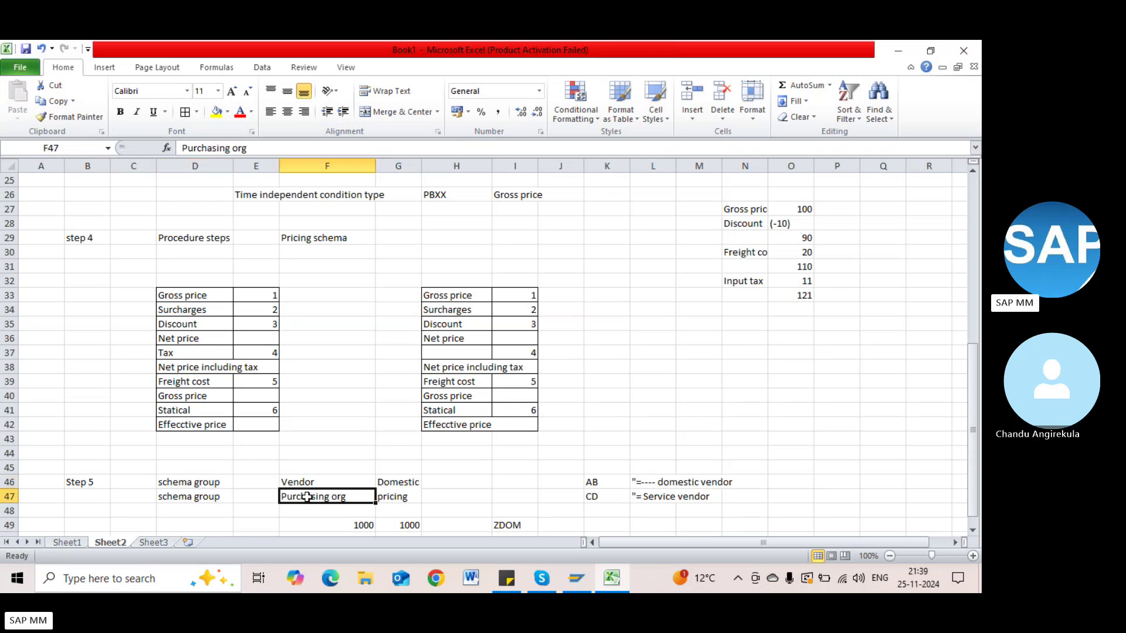
pyautogui.click(241, 112)
pyautogui.click(206, 497)
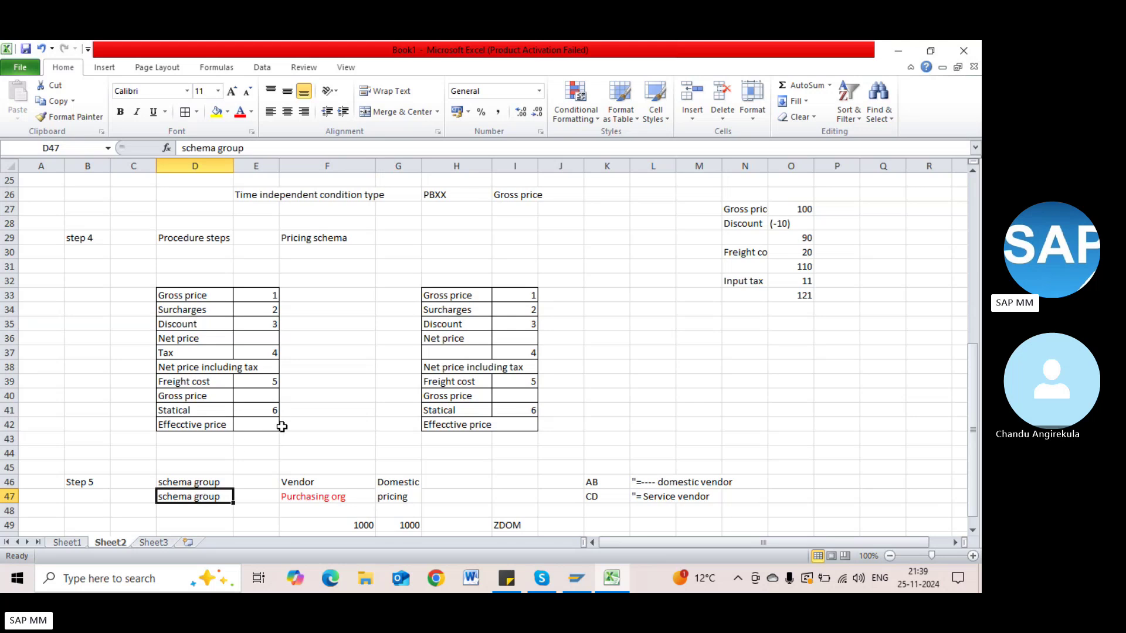
# Step: Save the workbook in the Documents folder as "Pricing procedure"
pyautogui.scroll(5, 283, 425)
pyautogui.scroll(3, 303, 460)
pyautogui.scroll(-9, 405, 422)
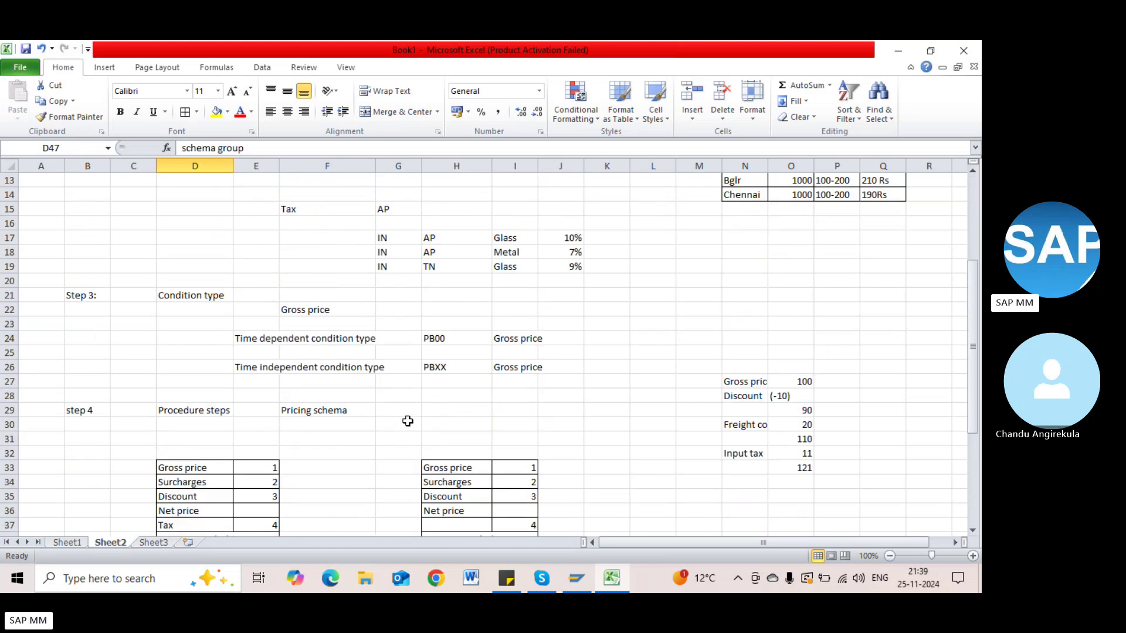
pyautogui.scroll(8, 394, 439)
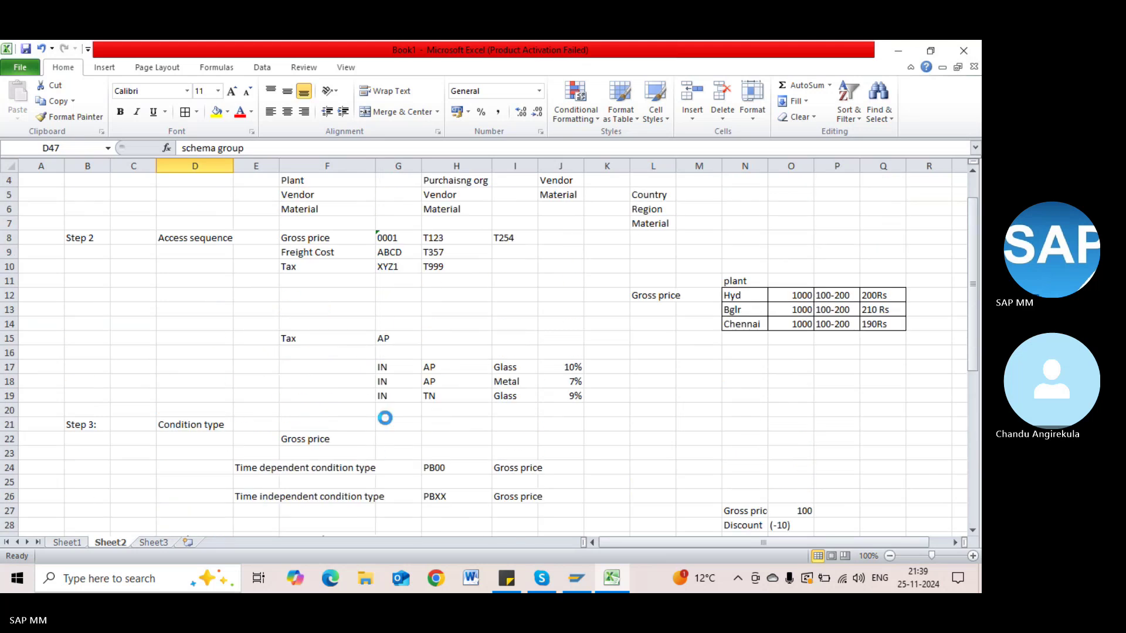
pyautogui.hotkey('ctrl', 's')
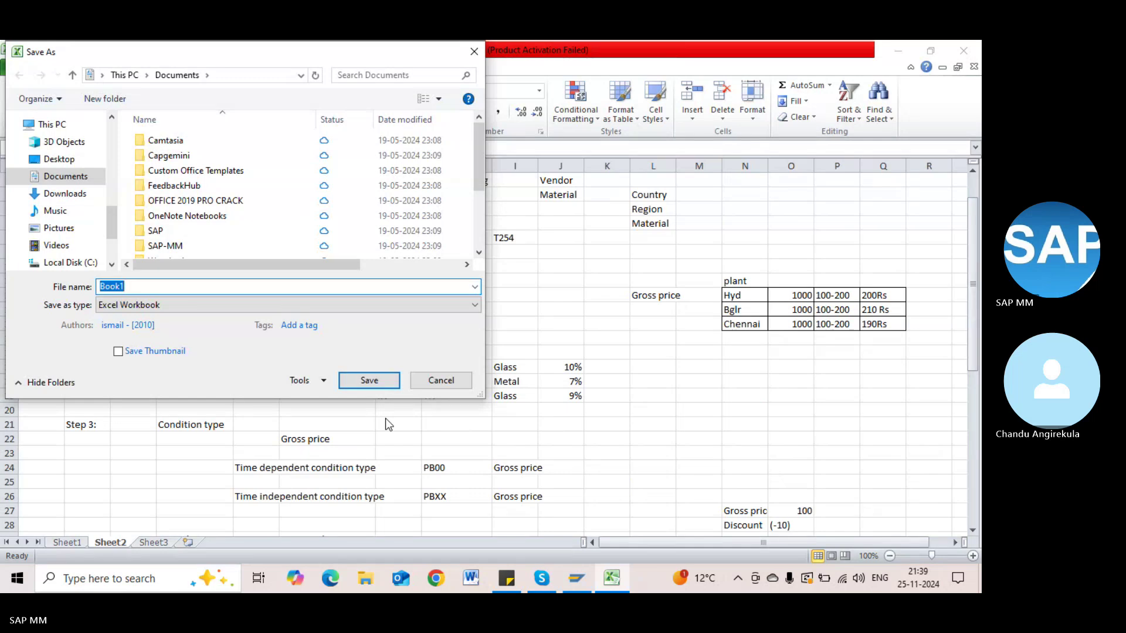
pyautogui.write('Prici')
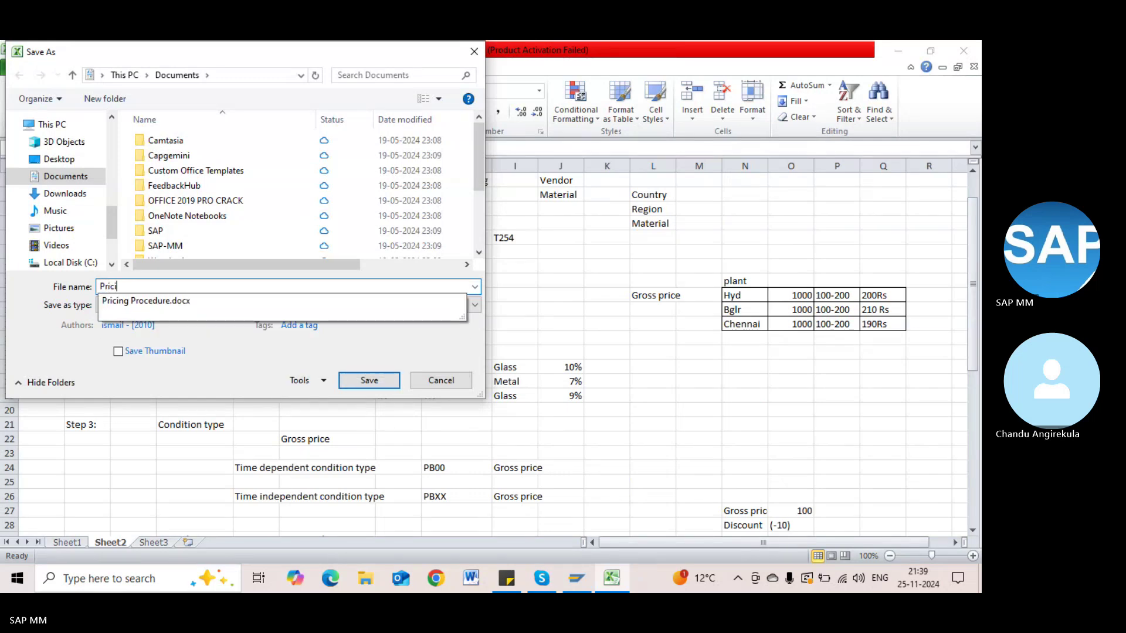
pyautogui.write('ng procedure')
pyautogui.press('Return')
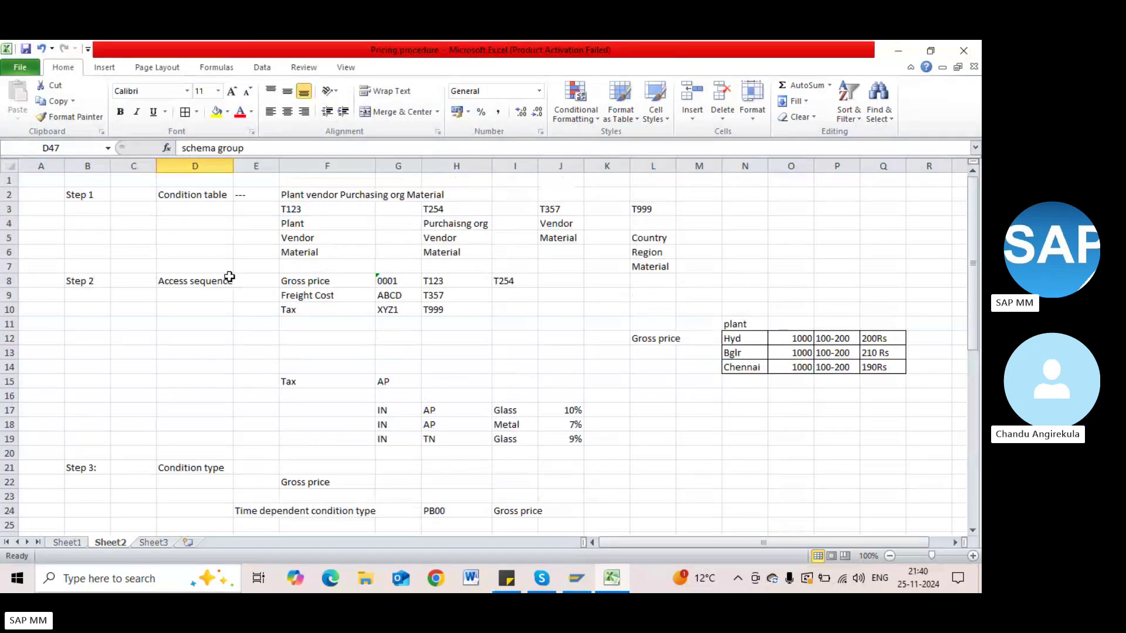
# Step: Examine the step 1 condition tables, how the step 2 access sequences use them, and the step 3 condition types
pyautogui.click(197, 195)
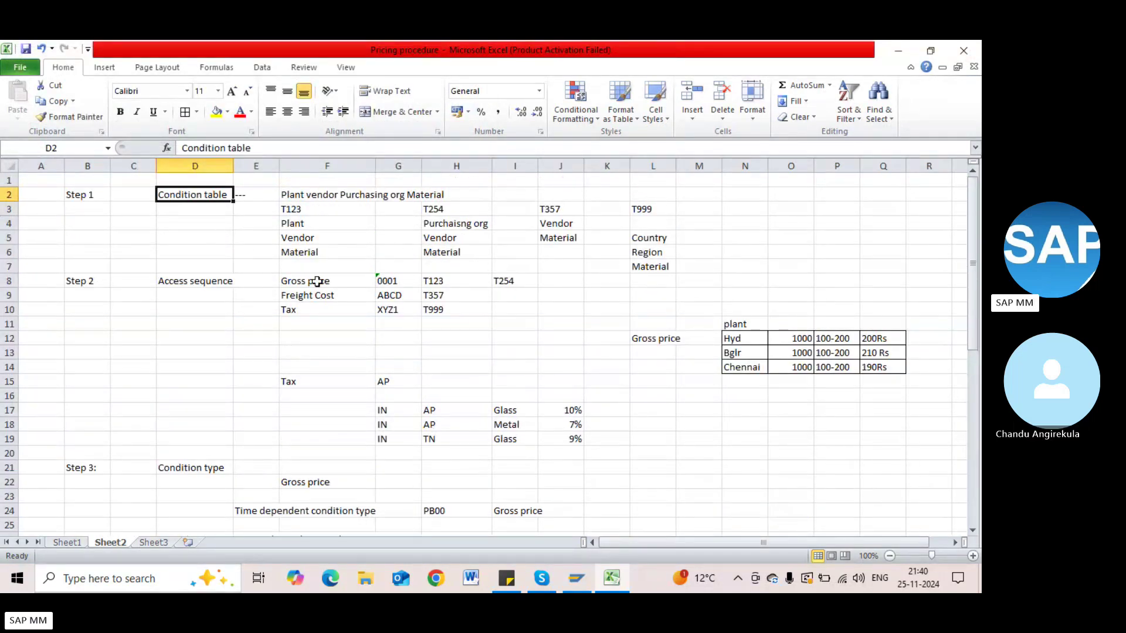
pyautogui.moveTo(644, 252); pyautogui.dragTo(650, 276)
pyautogui.click(648, 238)
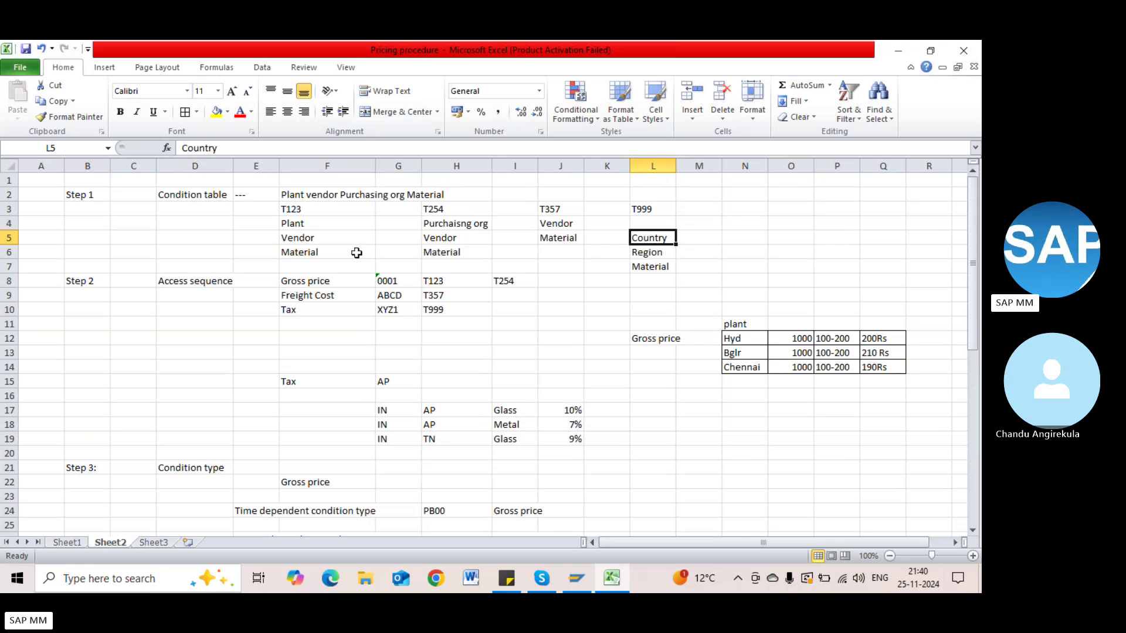
pyautogui.moveTo(291, 228); pyautogui.dragTo(309, 240)
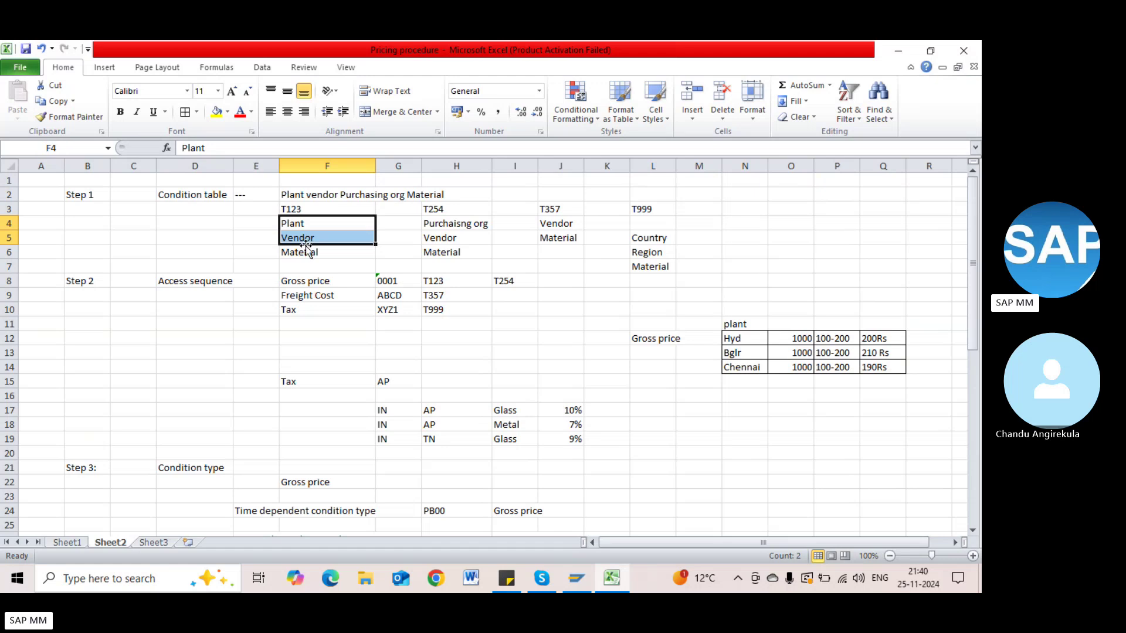
pyautogui.click(187, 198)
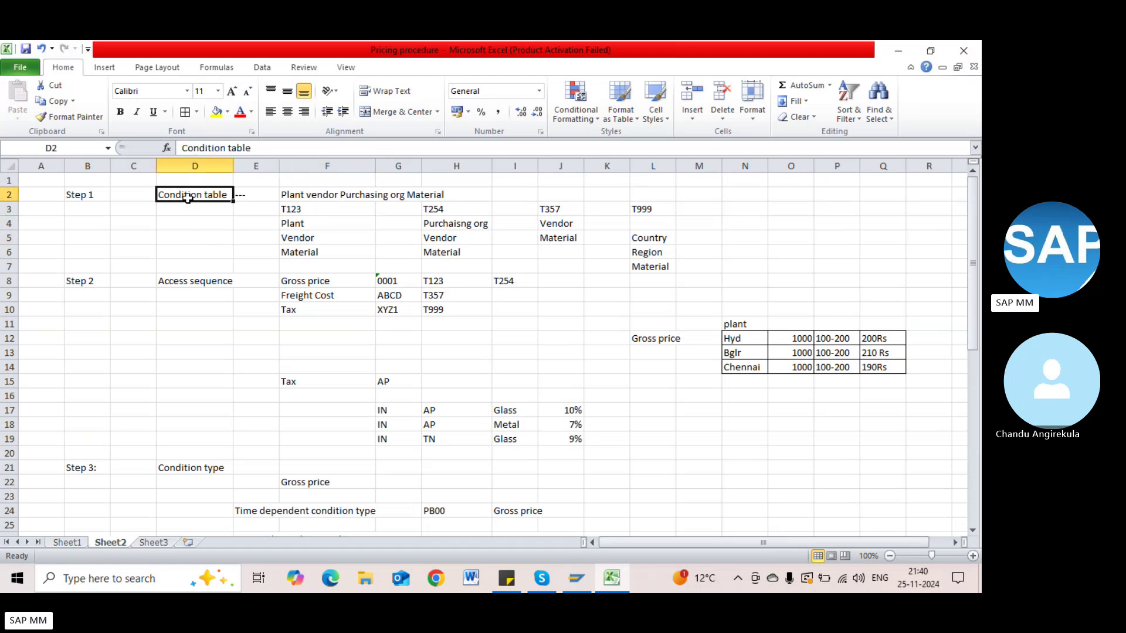
pyautogui.click(184, 283)
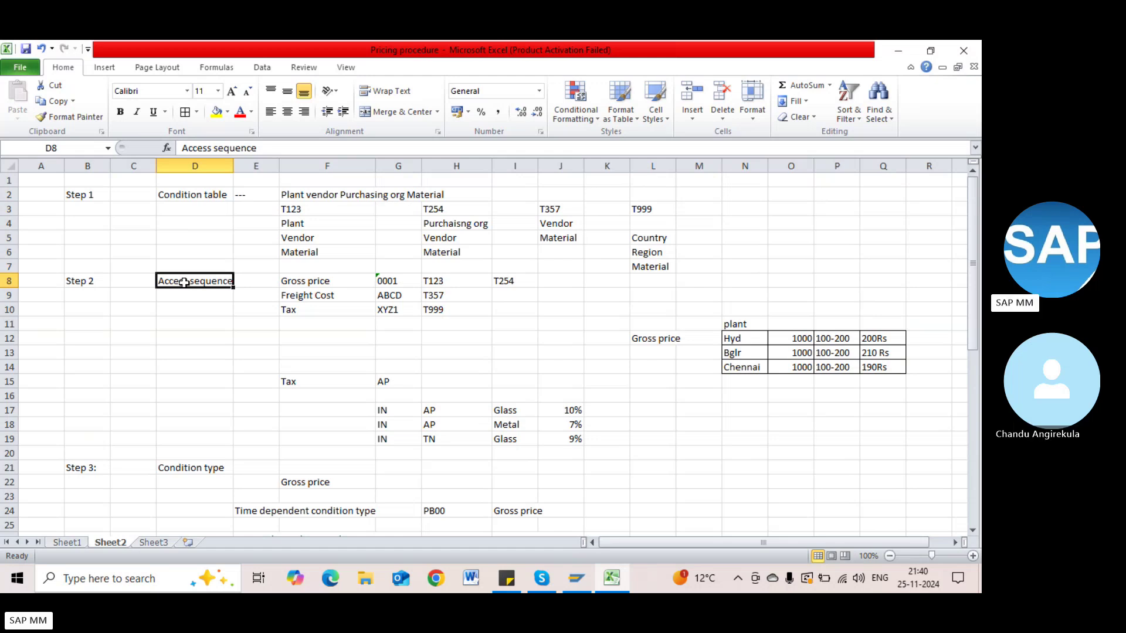
pyautogui.click(248, 208)
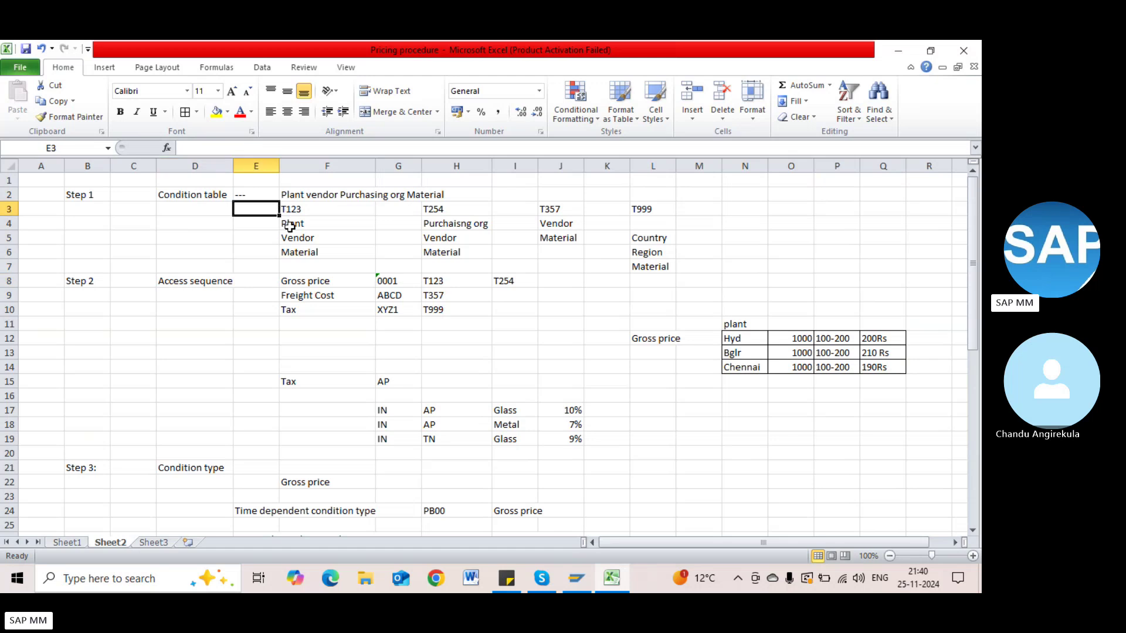
pyautogui.click(423, 280)
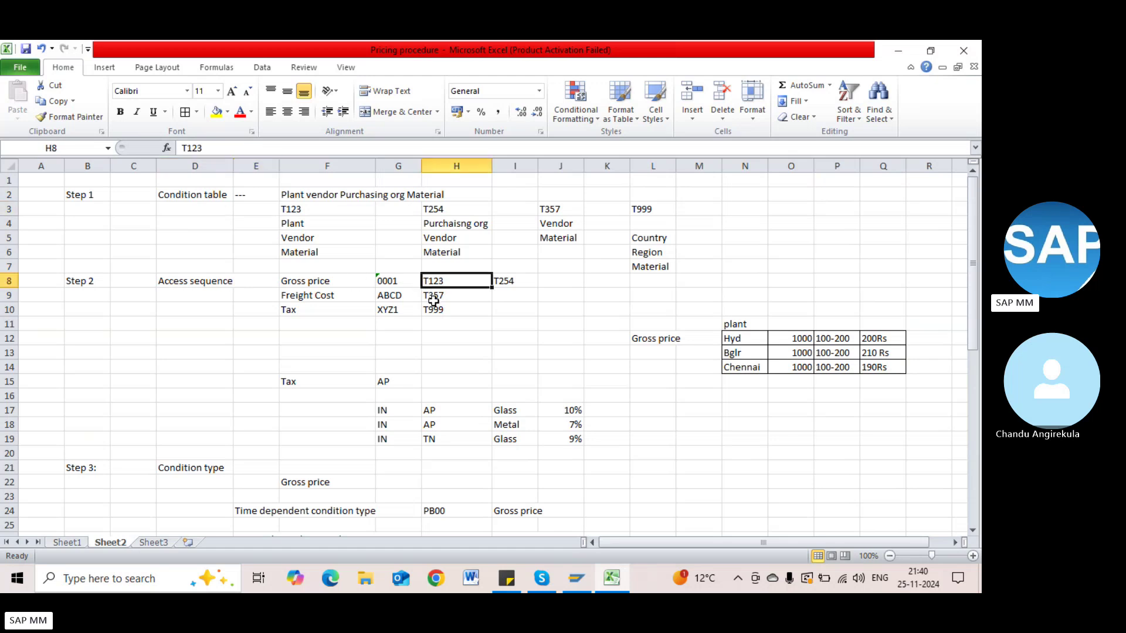
pyautogui.click(190, 286)
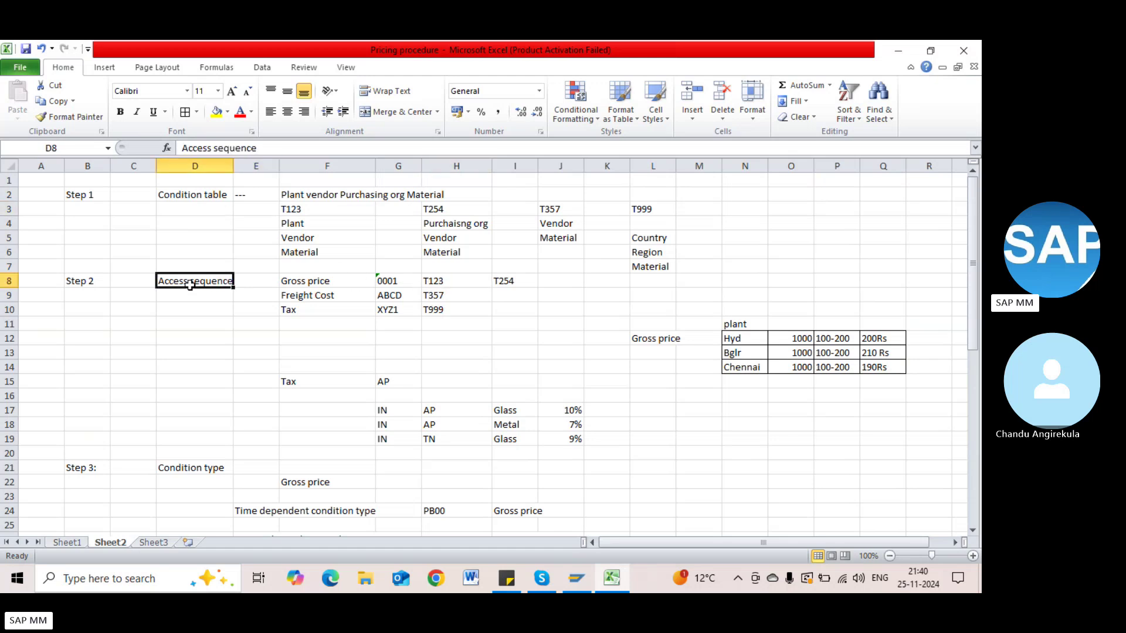
pyautogui.click(212, 468)
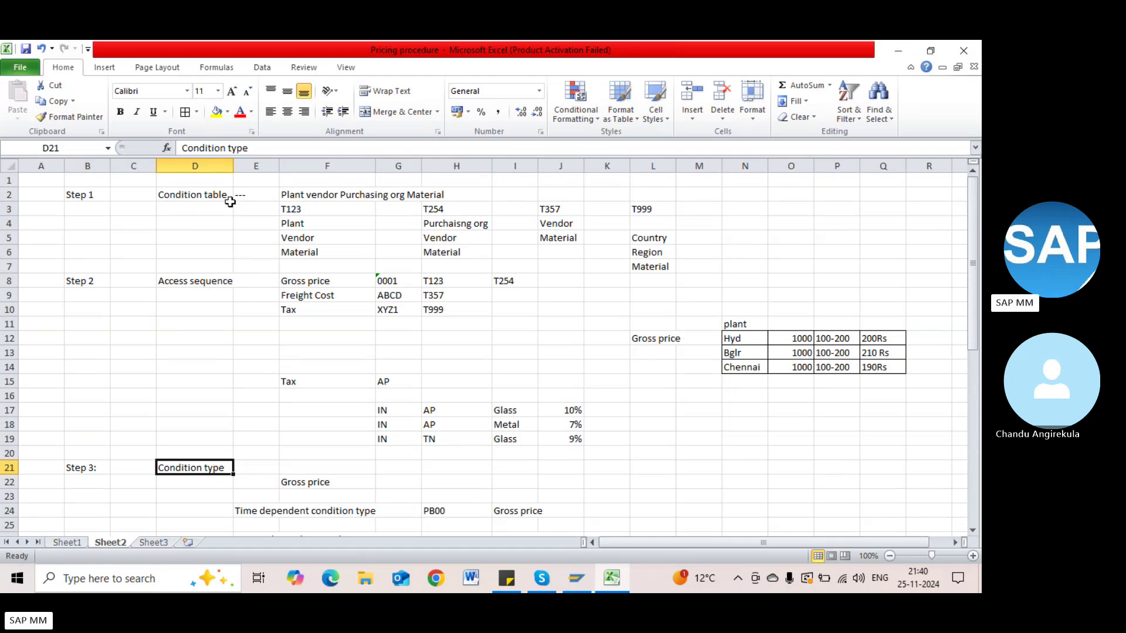
pyautogui.moveTo(216, 193); pyautogui.dragTo(221, 280)
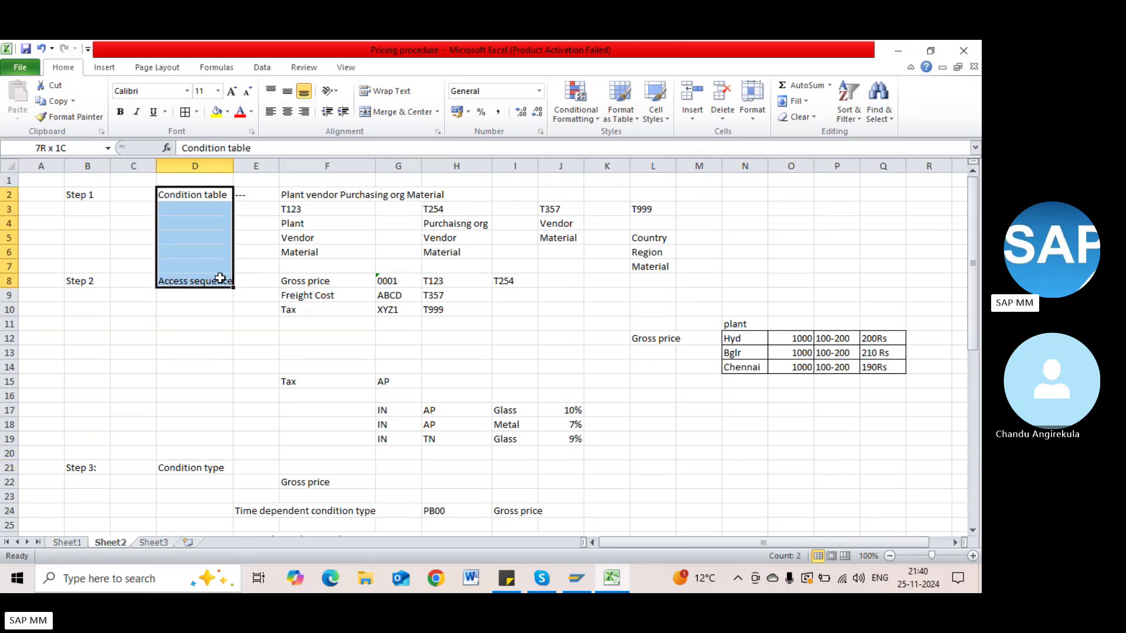
pyautogui.click(219, 466)
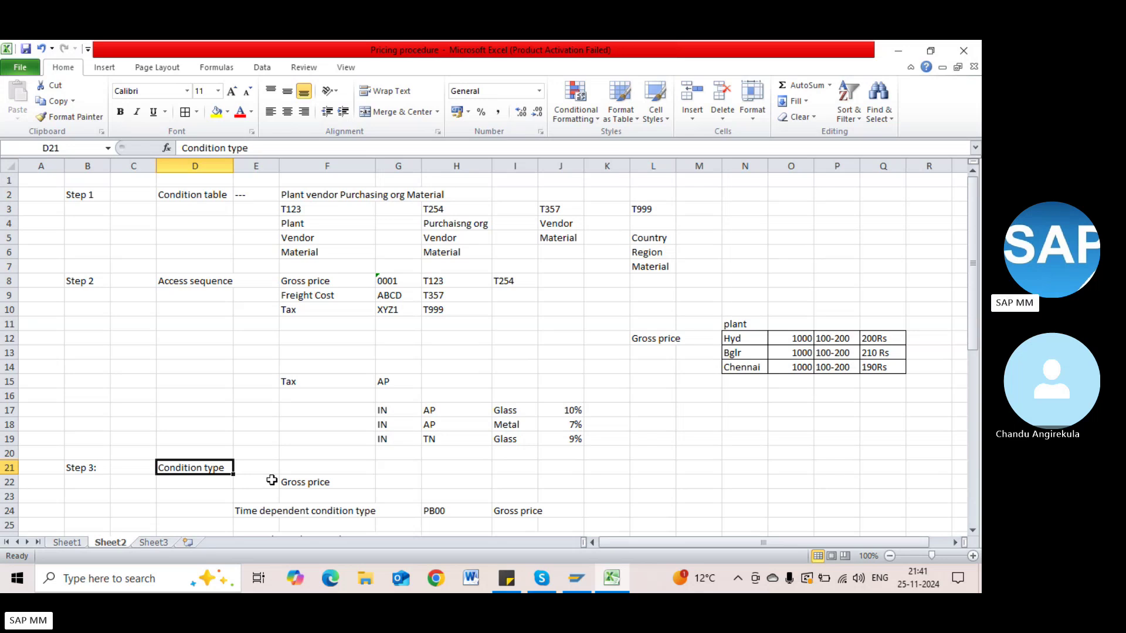
pyautogui.scroll(-1, 264, 410)
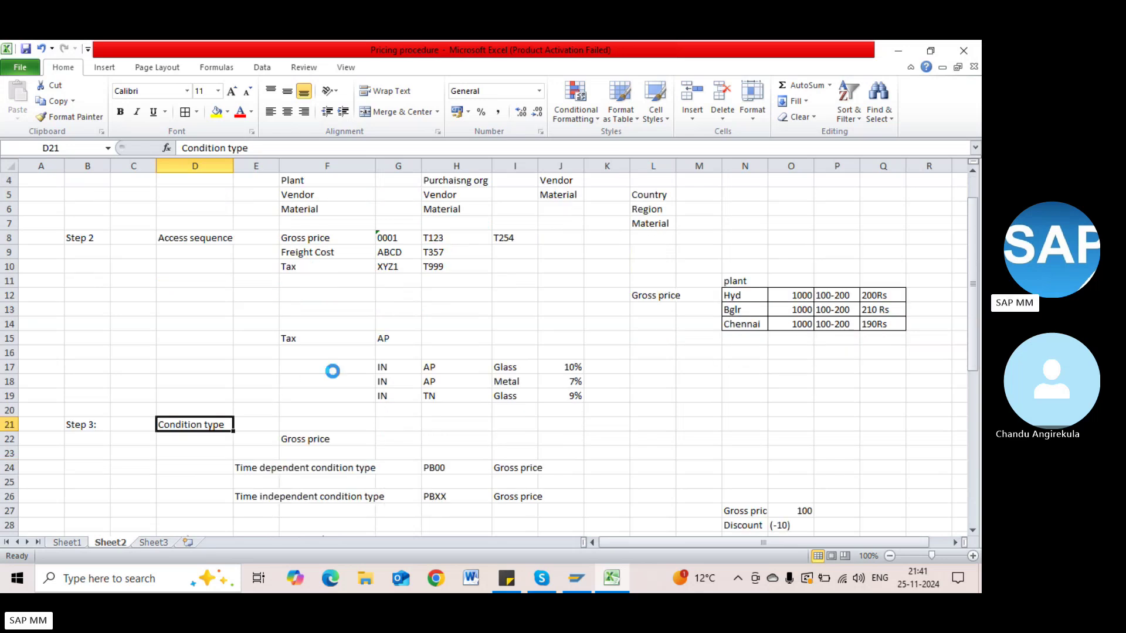
pyautogui.scroll(1, 329, 370)
# Step: Switch to SAP Logon, open the SAP ECC connection and log on to client 800 by entering the account password
pyautogui.click(576, 578)
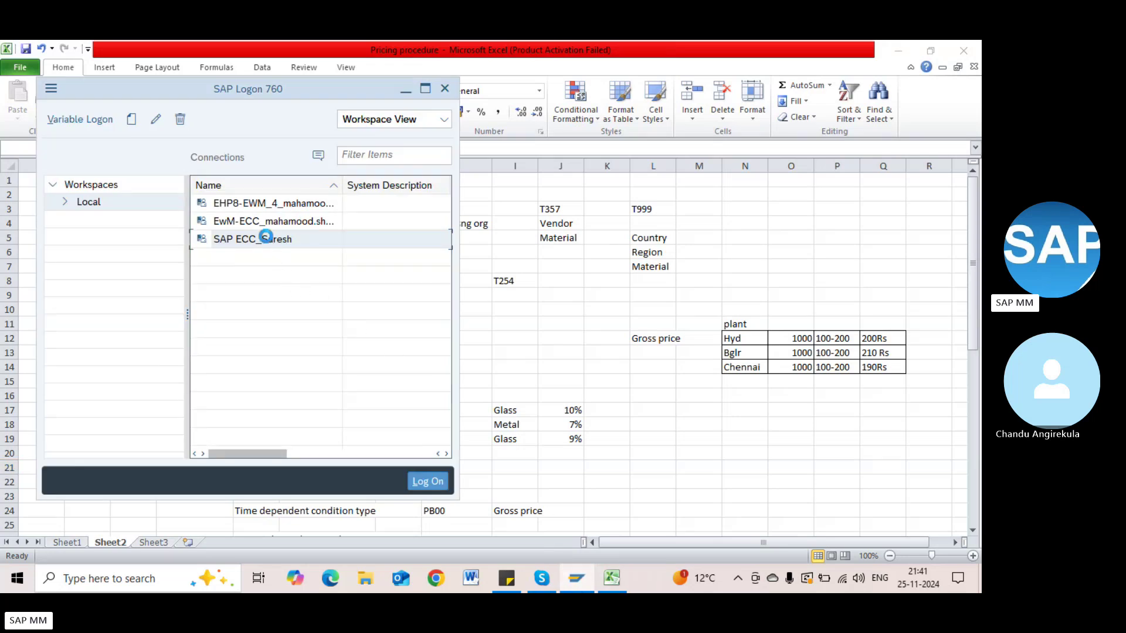
pyautogui.doubleClick(268, 241)
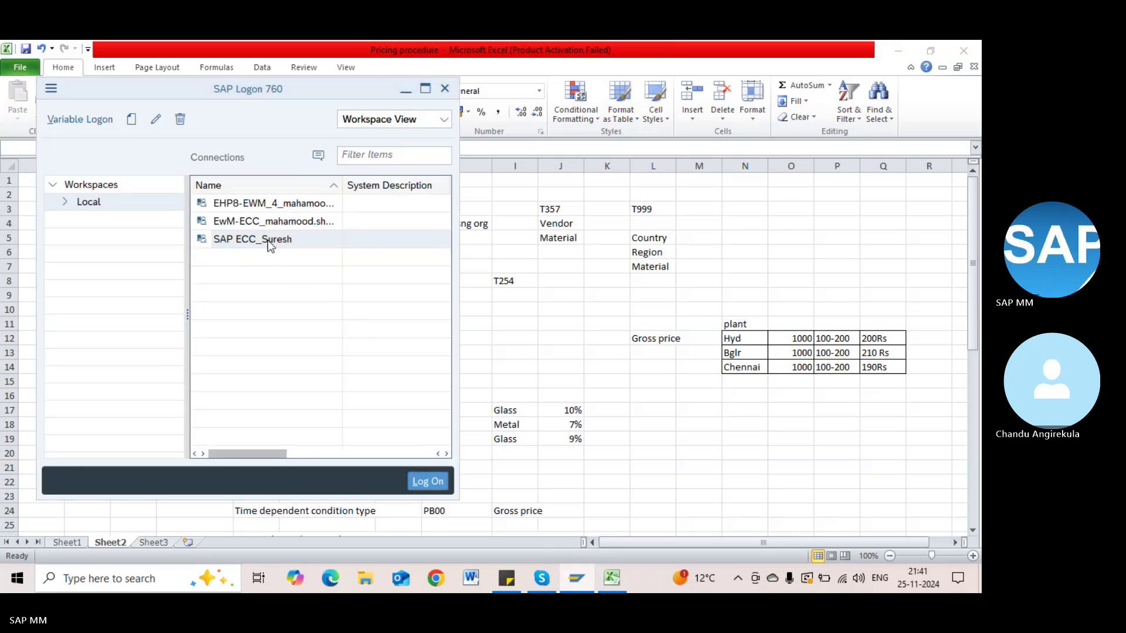
pyautogui.click(165, 209)
pyautogui.press('Tab')
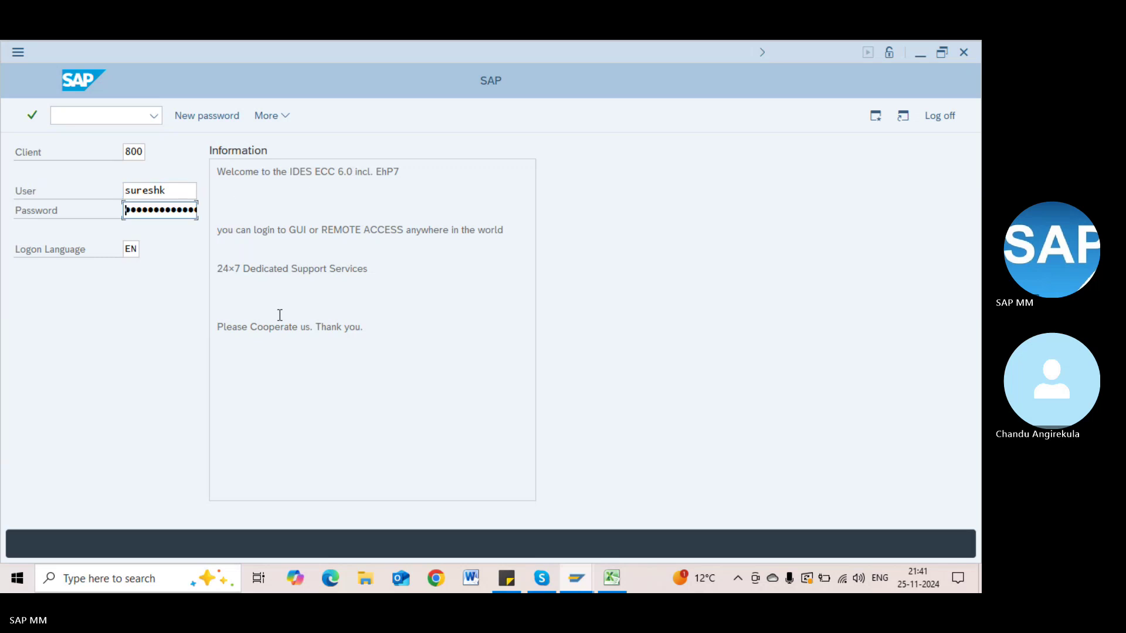
pyautogui.write('•••')
pyautogui.press('Return')
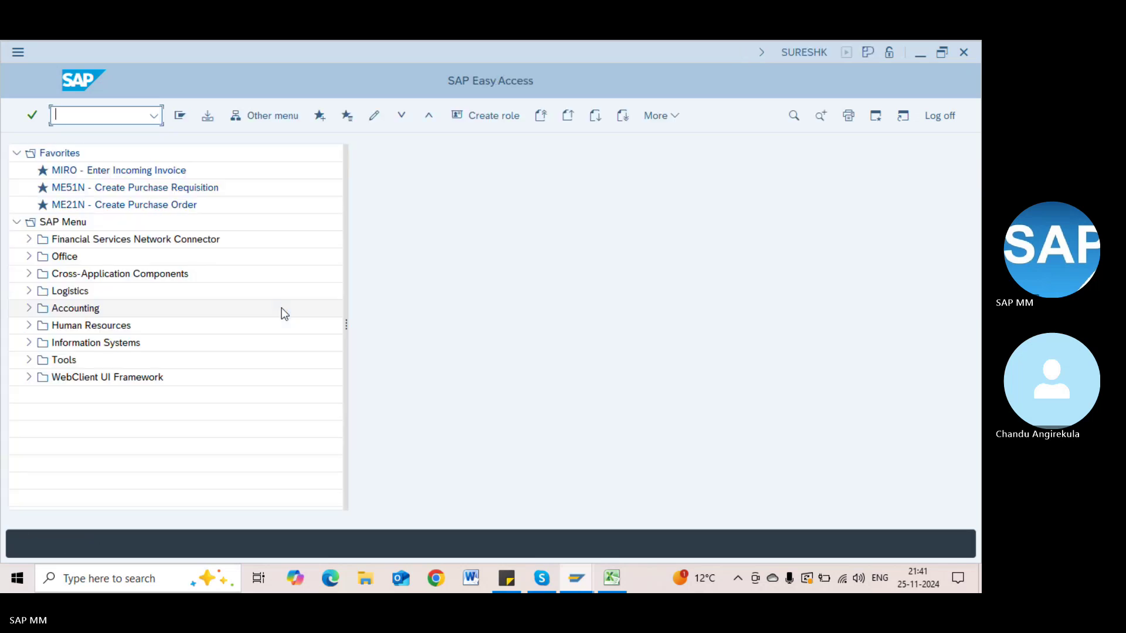
# Step: Run transaction spro and open the SAP Reference IMG
pyautogui.write('spro')
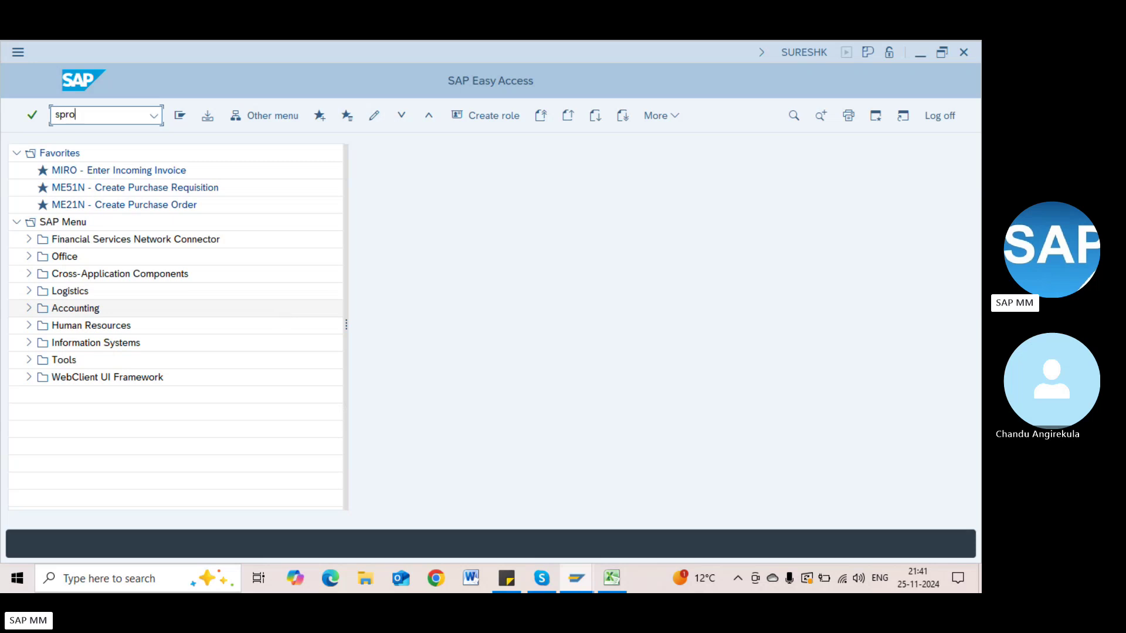
pyautogui.press('Return')
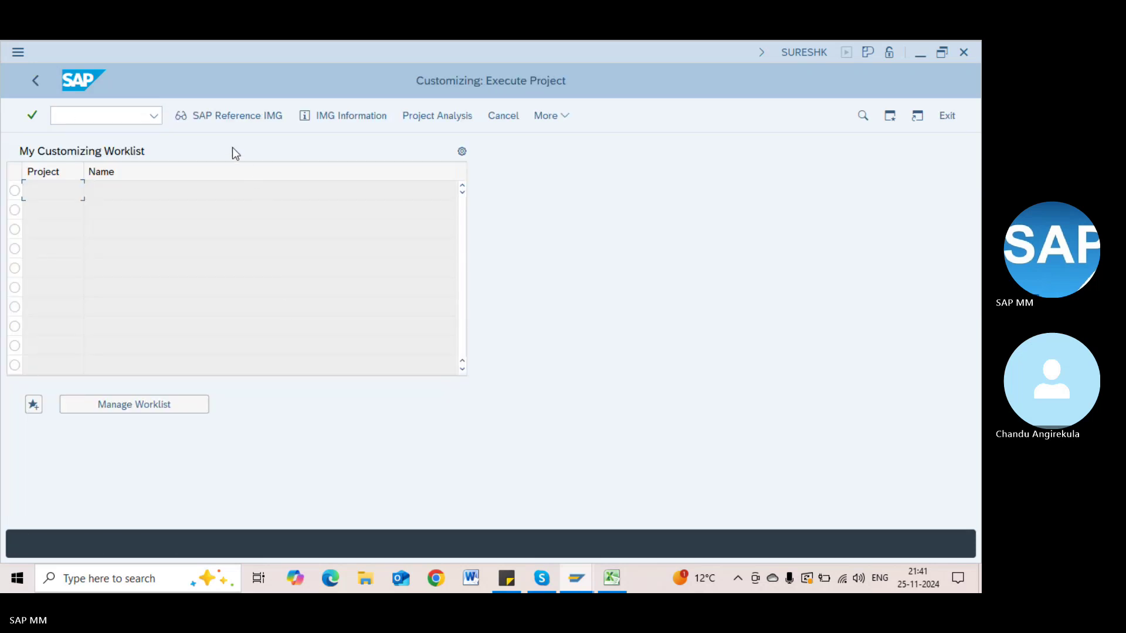
pyautogui.click(204, 115)
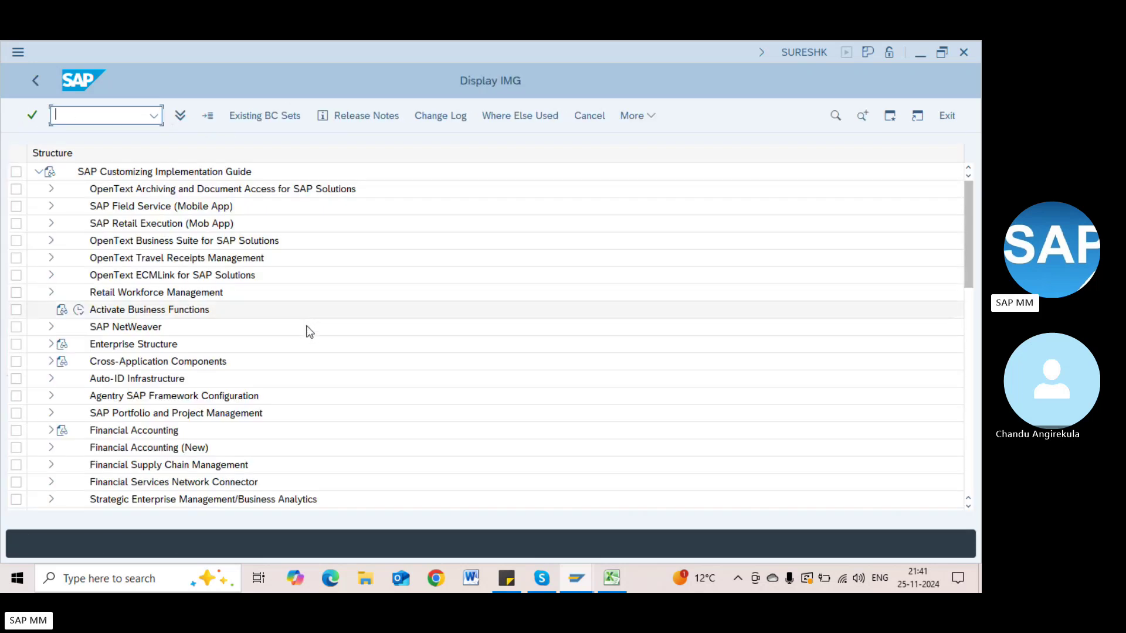
# Step: Expand Materials Management in the implementation guide structure, including its Purchasing node
pyautogui.scroll(-2, 228, 332)
pyautogui.scroll(-7, 229, 331)
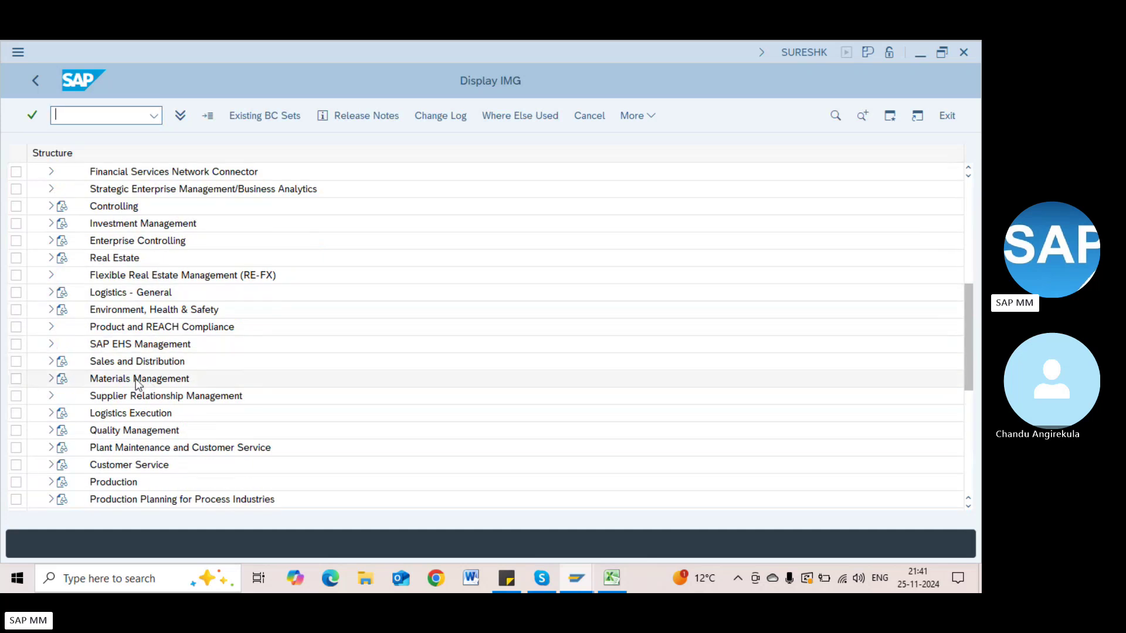
pyautogui.click(51, 379)
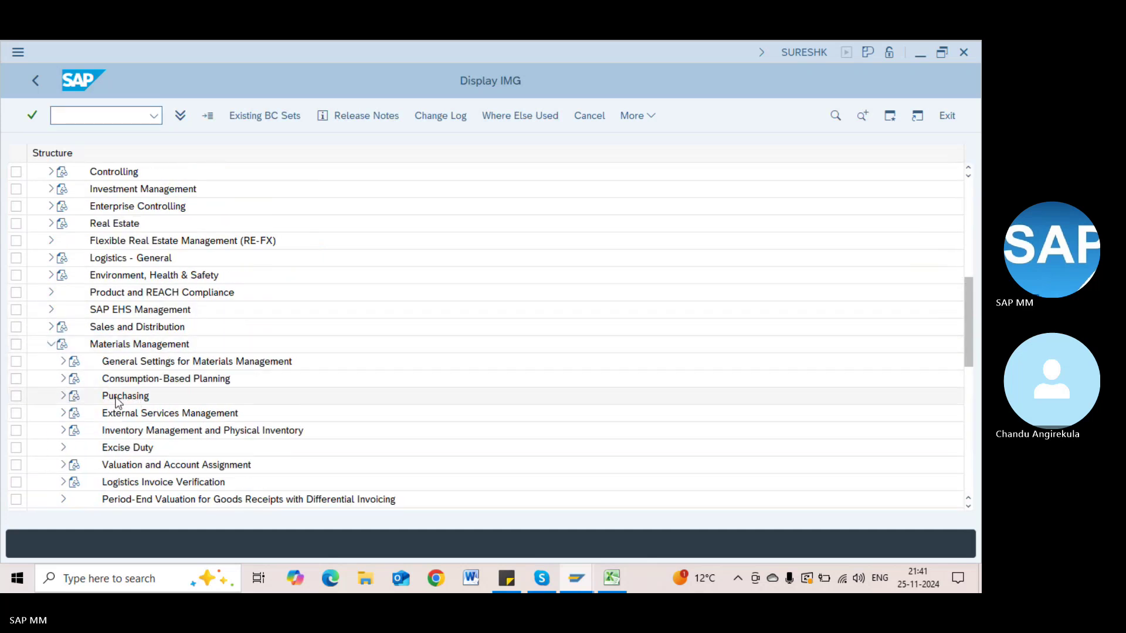
pyautogui.scroll(-1, 65, 400)
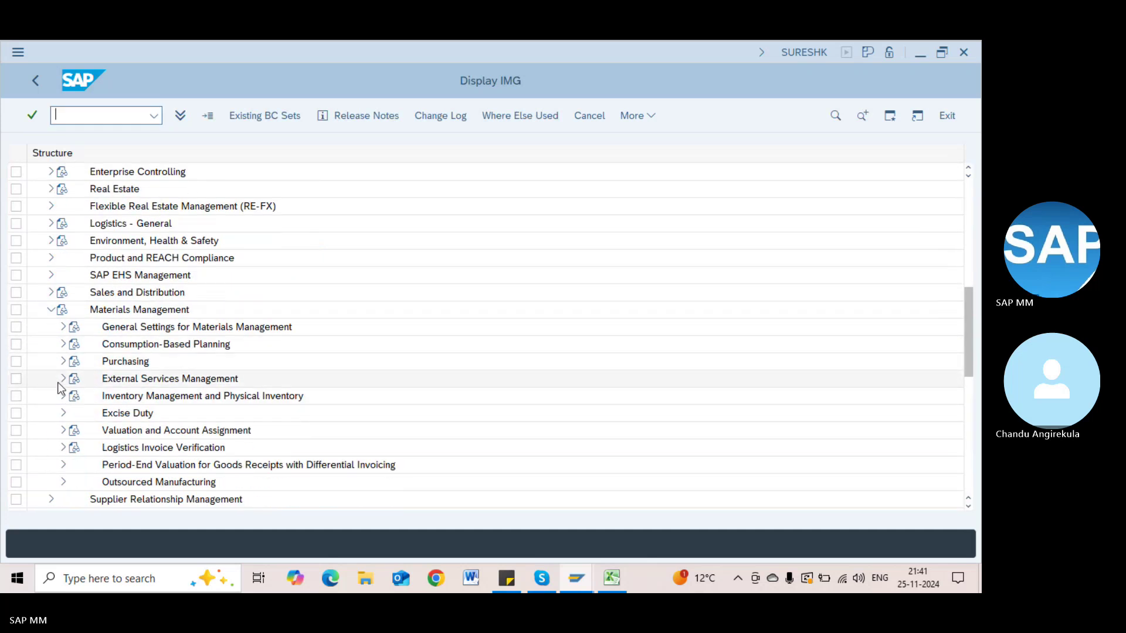
pyautogui.click(62, 361)
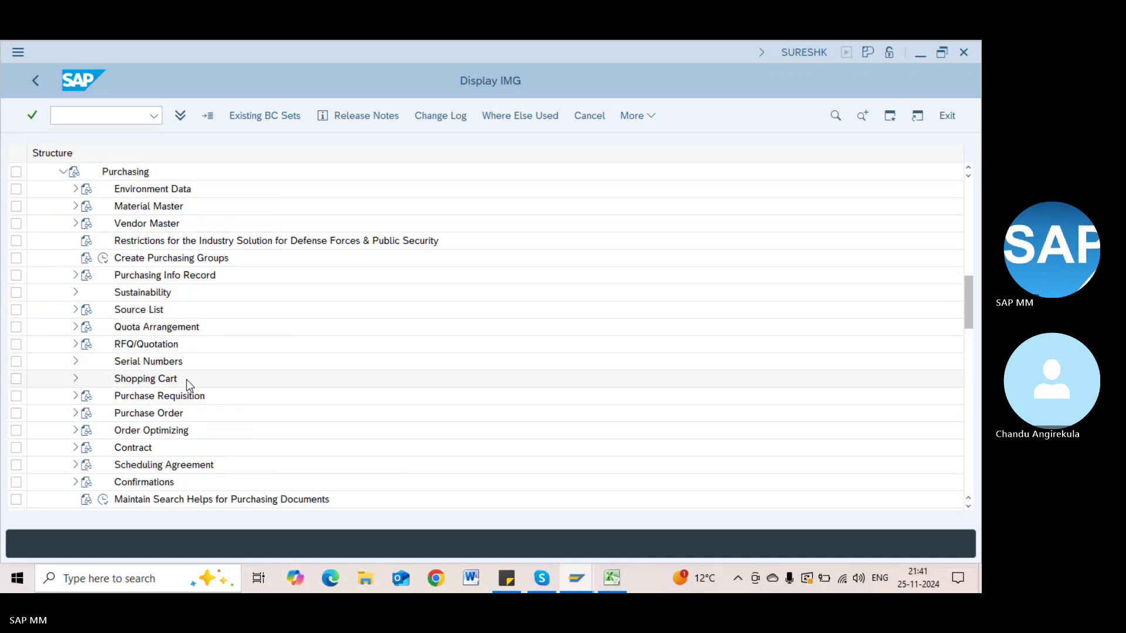
# Step: Expand the Conditions node under Purchasing and its Define Price Determination Process node
pyautogui.scroll(-3, 186, 379)
pyautogui.scroll(-1, 127, 417)
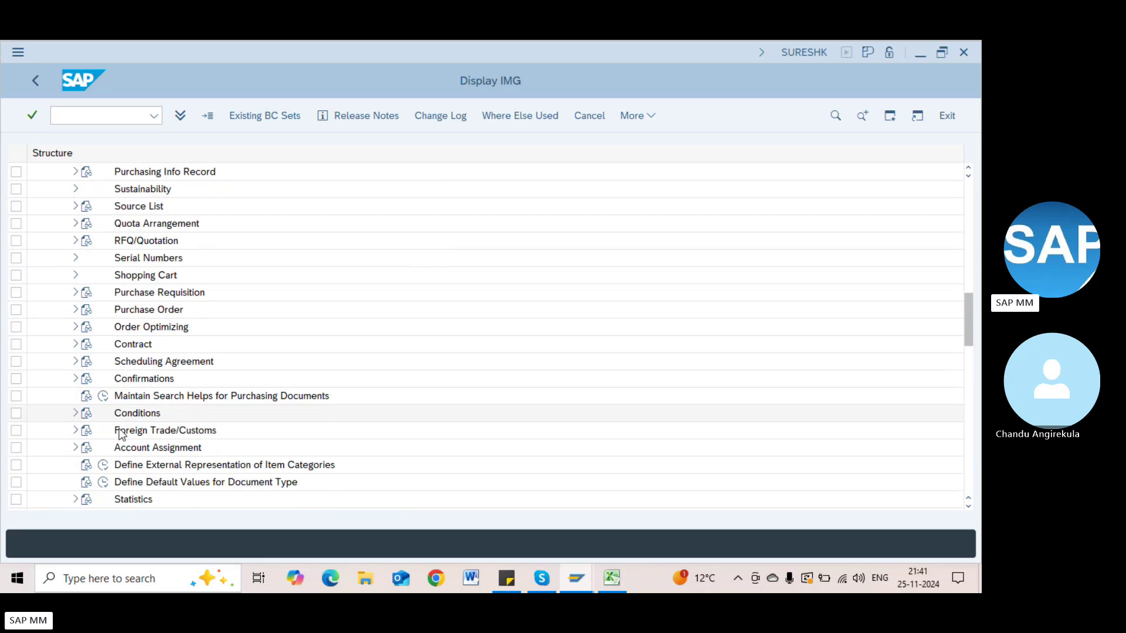
pyautogui.click(74, 413)
pyautogui.scroll(-5, 187, 398)
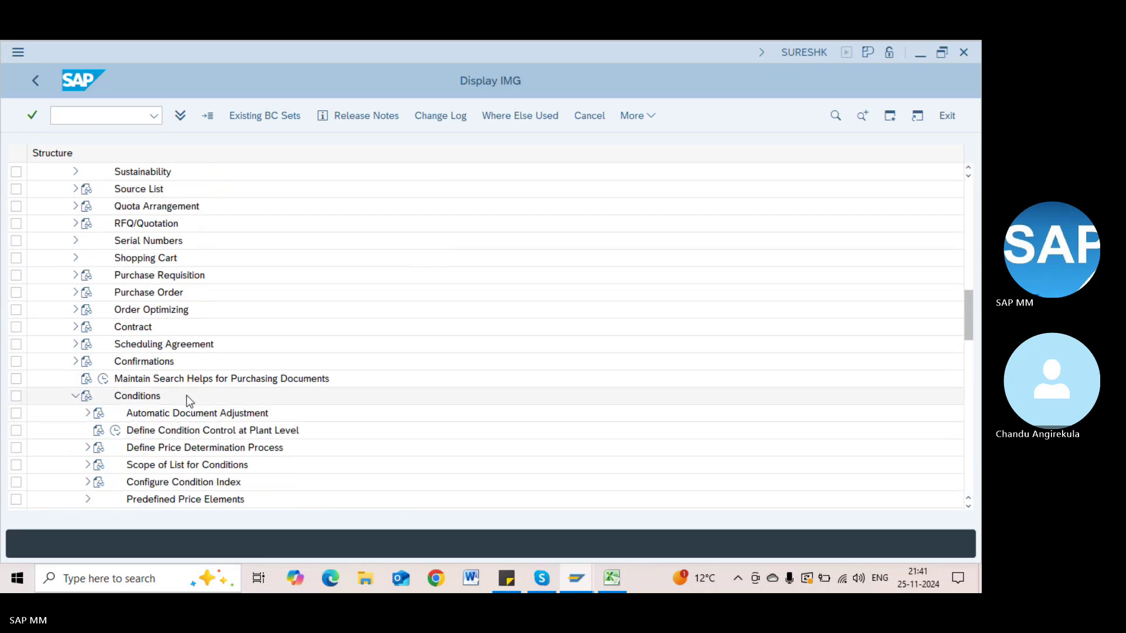
pyautogui.click(181, 365)
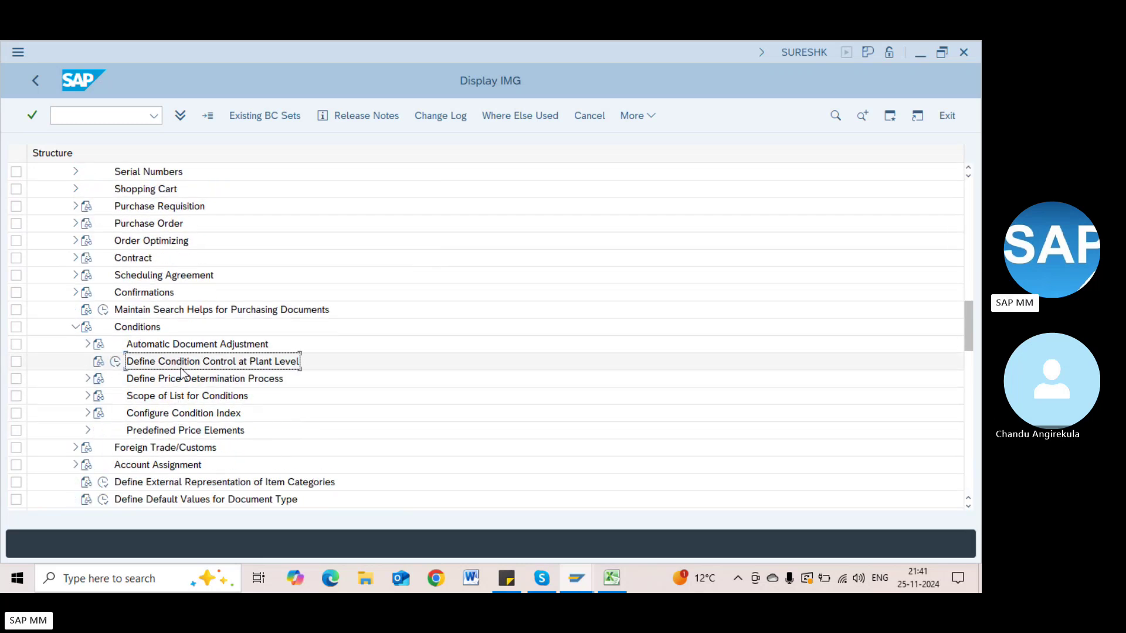
pyautogui.click(172, 380)
pyautogui.click(87, 378)
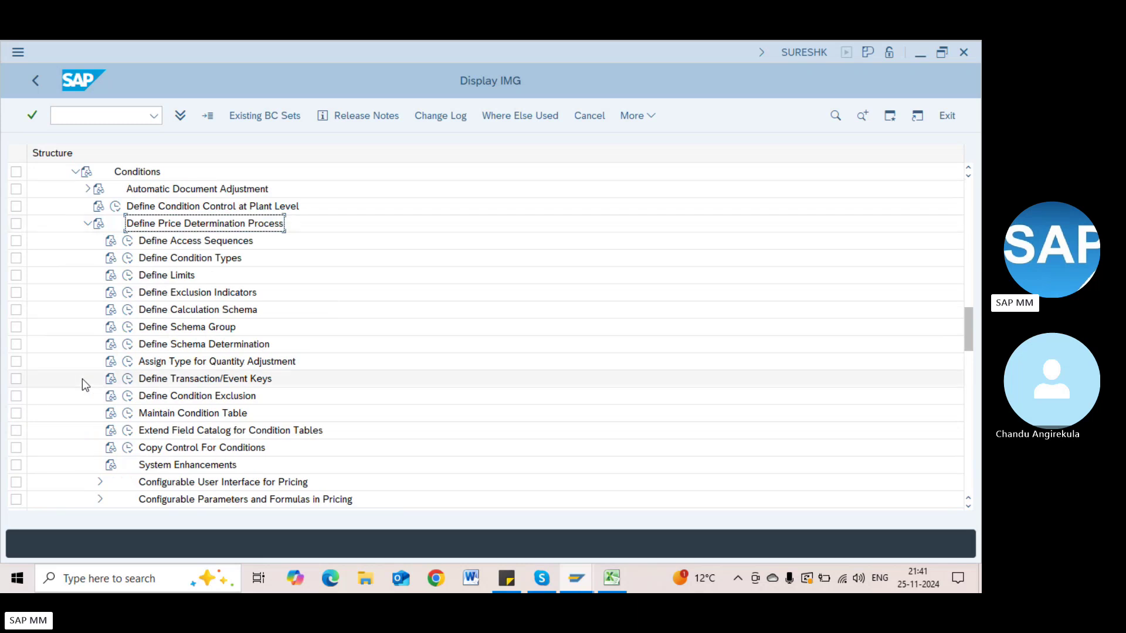
# Step: Look through the price determination activities and open Display condition table under Maintain Condition Table
pyautogui.click(191, 242)
pyautogui.click(186, 276)
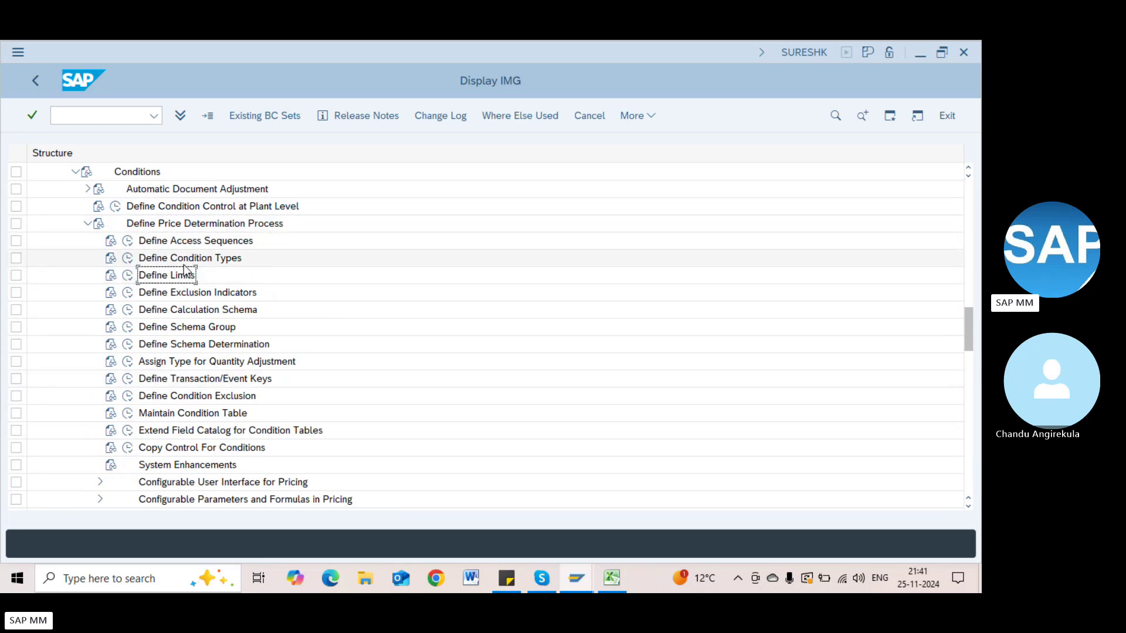
pyautogui.click(187, 259)
pyautogui.click(188, 276)
pyautogui.click(191, 310)
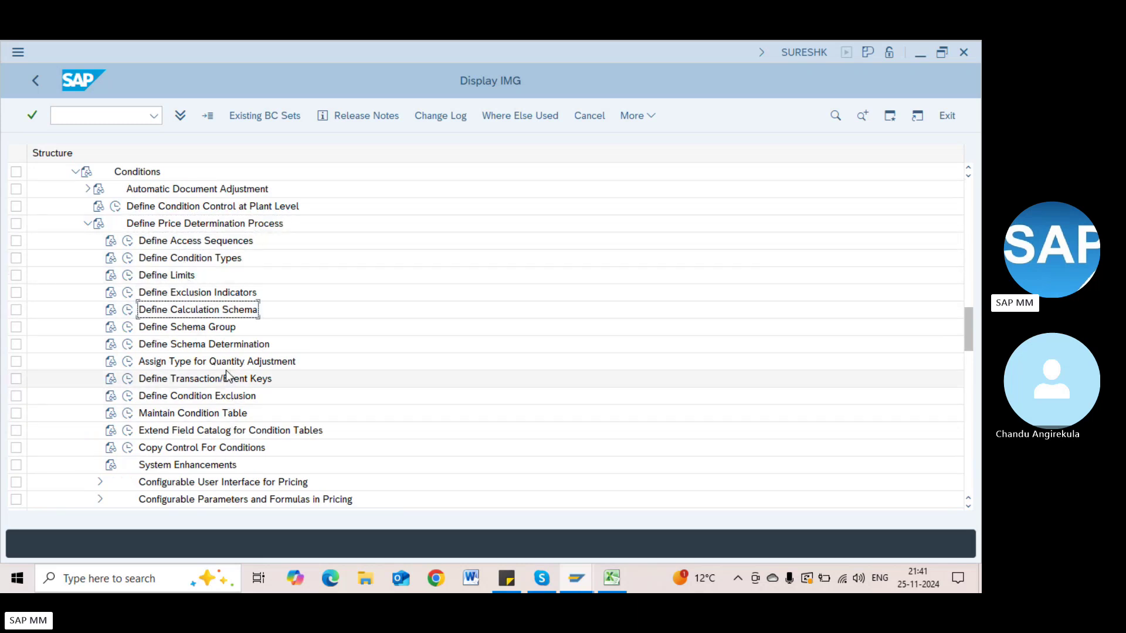
pyautogui.click(220, 413)
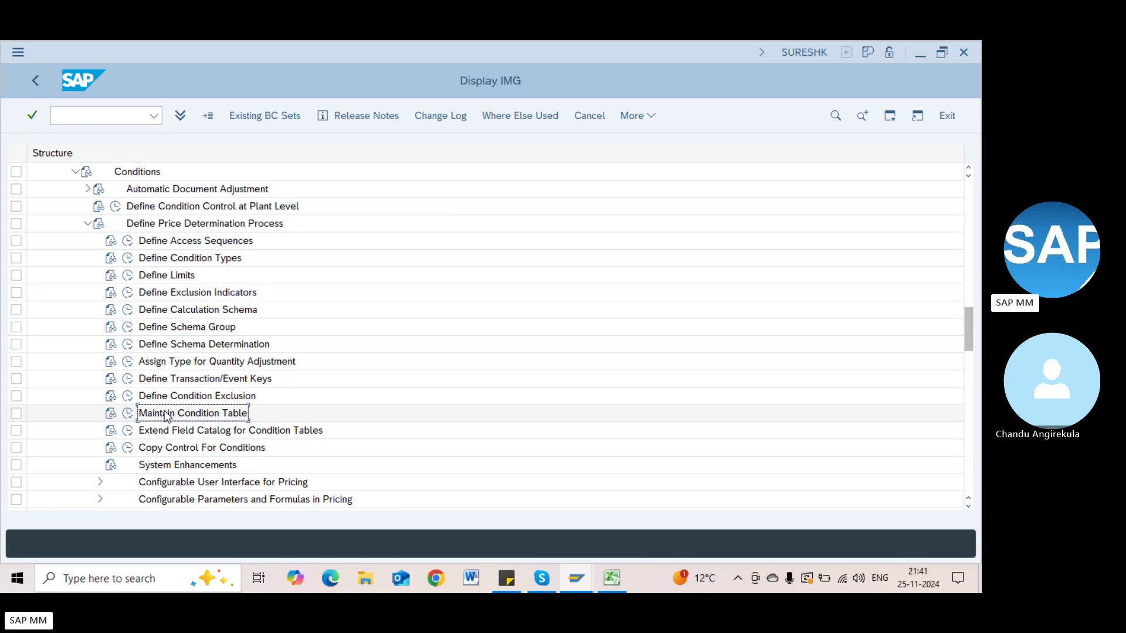
pyautogui.click(128, 414)
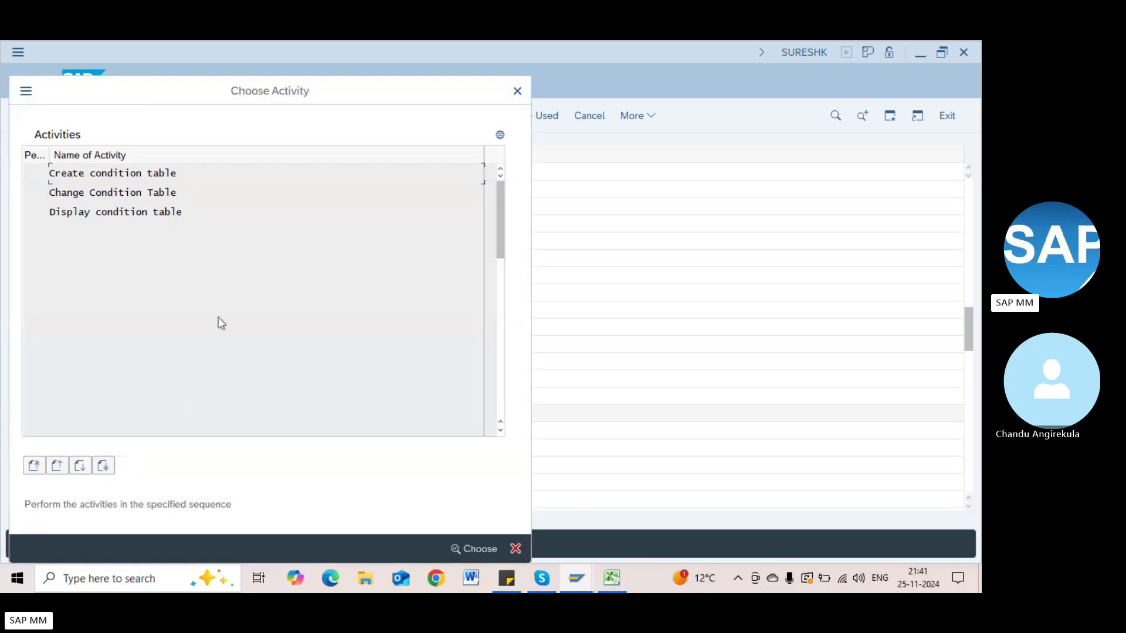
pyautogui.doubleClick(144, 214)
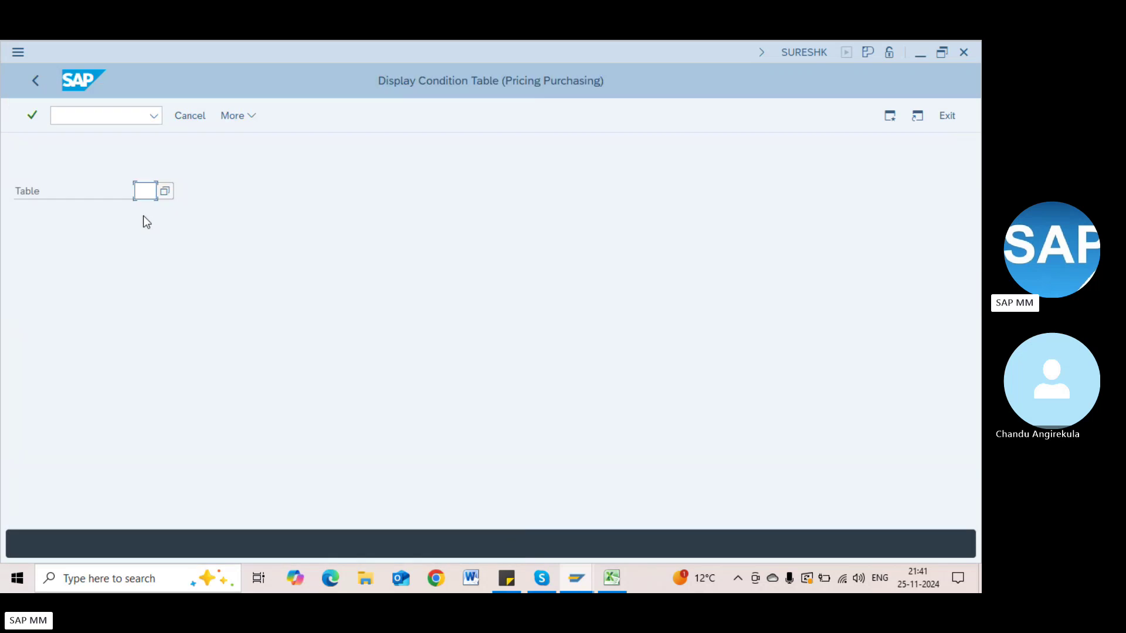
# Step: Review the list of existing purchasing condition tables, then return to the activity selection
pyautogui.press('F4')
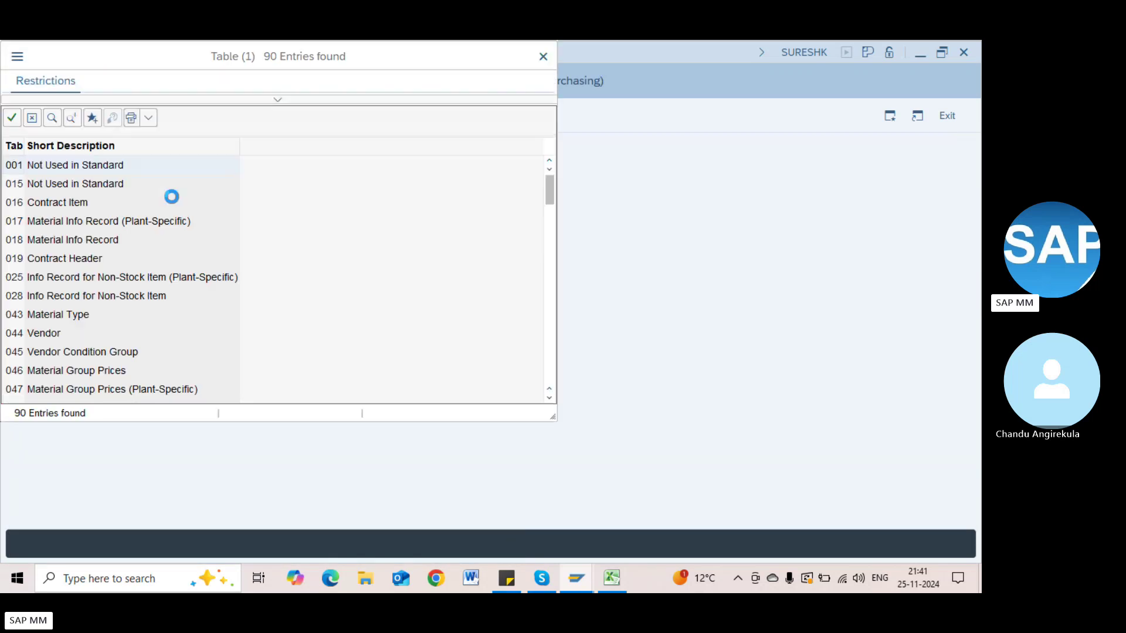
pyautogui.scroll(-1, 147, 205)
pyautogui.scroll(1, 149, 213)
pyautogui.scroll(-4, 157, 223)
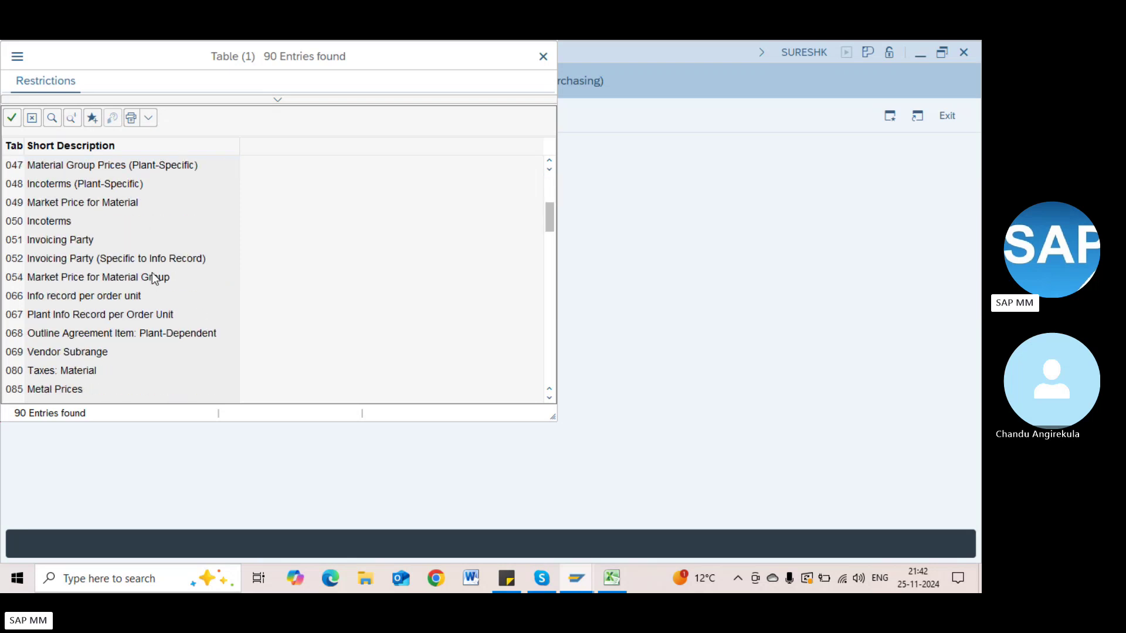
pyautogui.scroll(4, 154, 278)
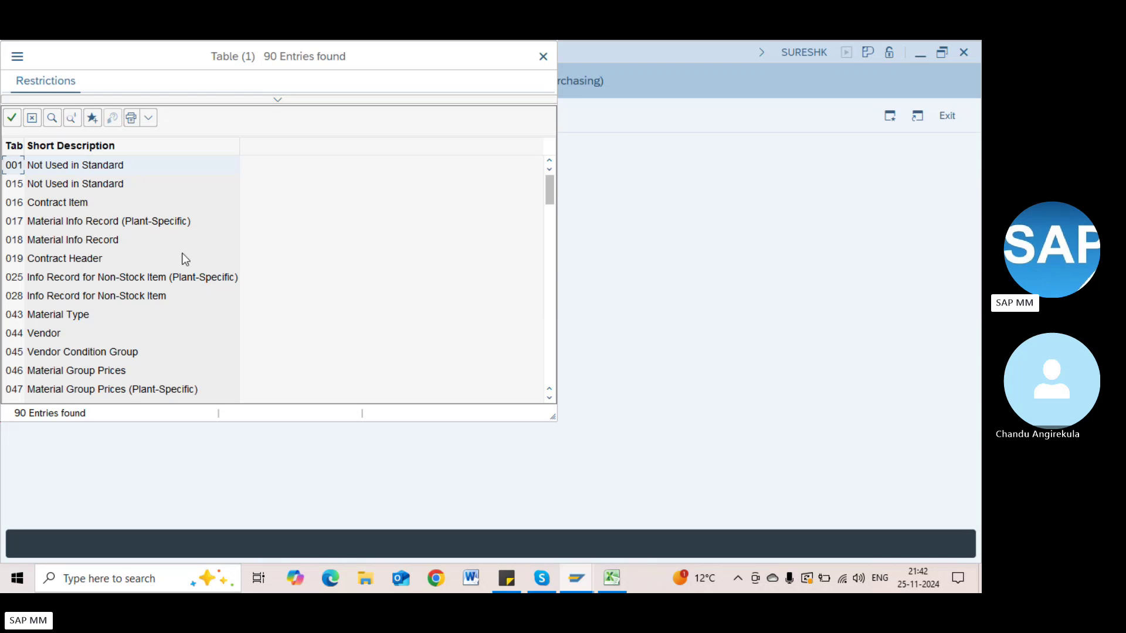
pyautogui.click(542, 56)
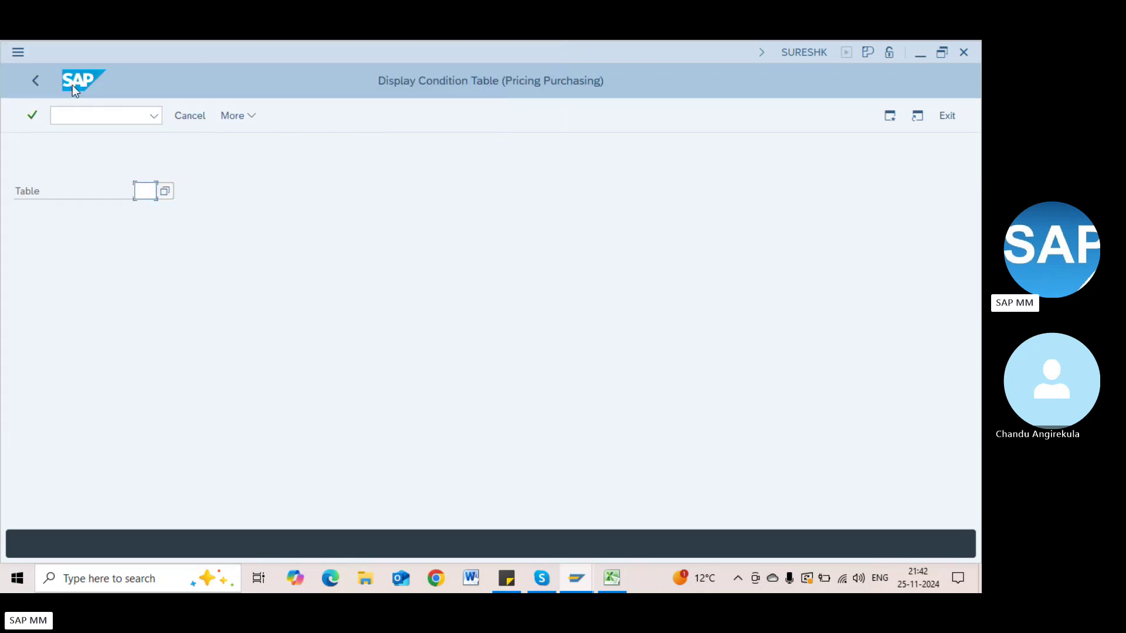
pyautogui.click(36, 81)
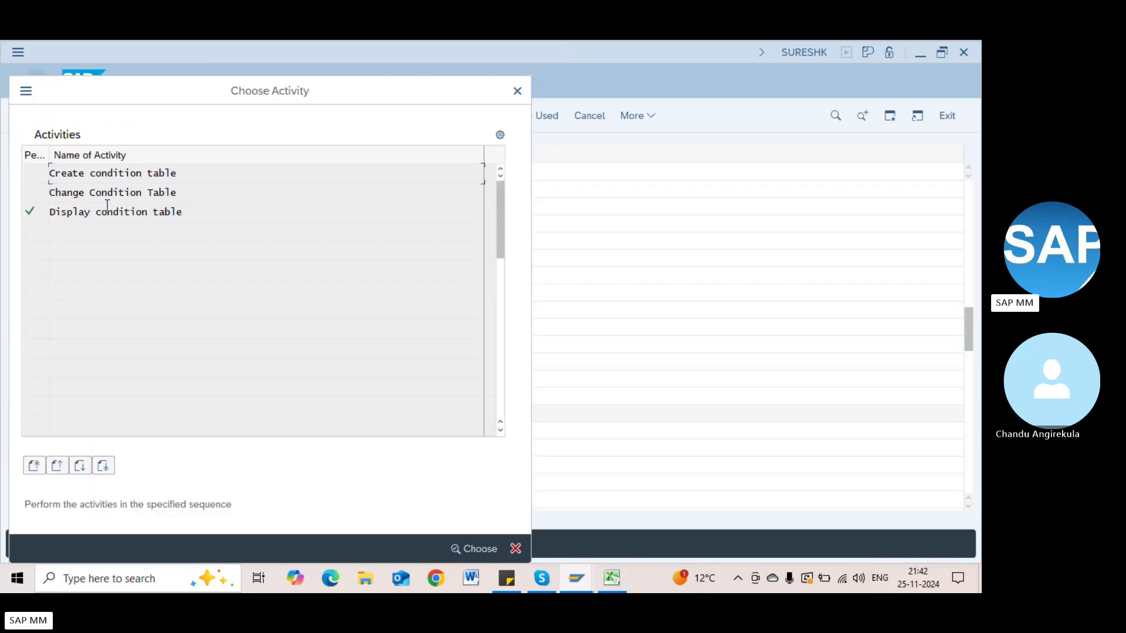
# Step: Start the Create condition table activity and check which table numbers are already in use
pyautogui.doubleClick(102, 172)
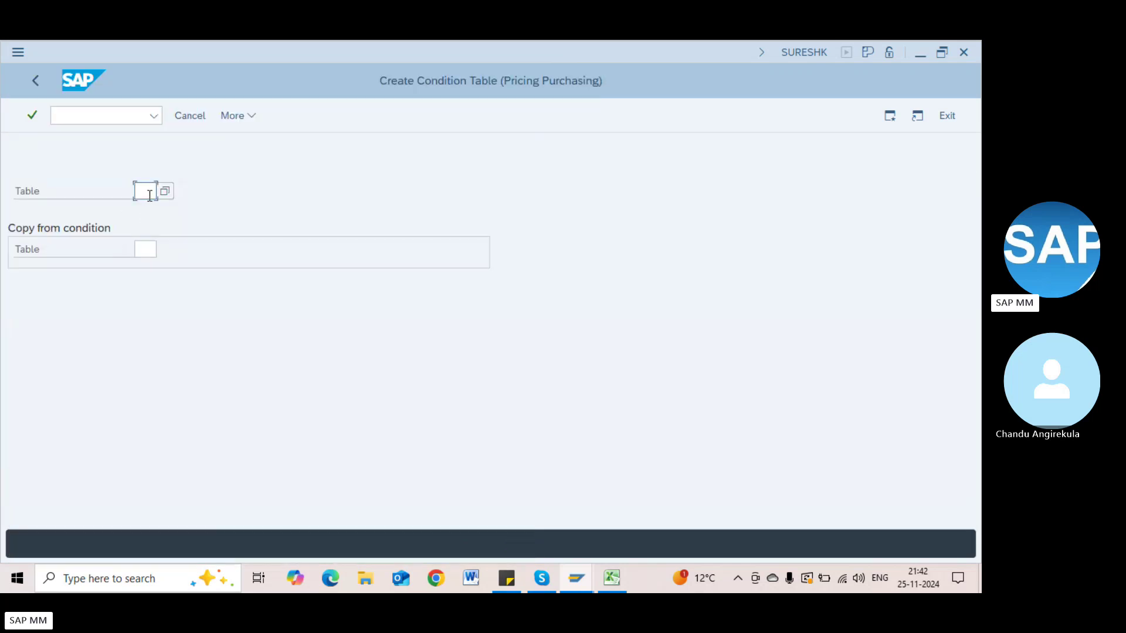
pyautogui.write('9')
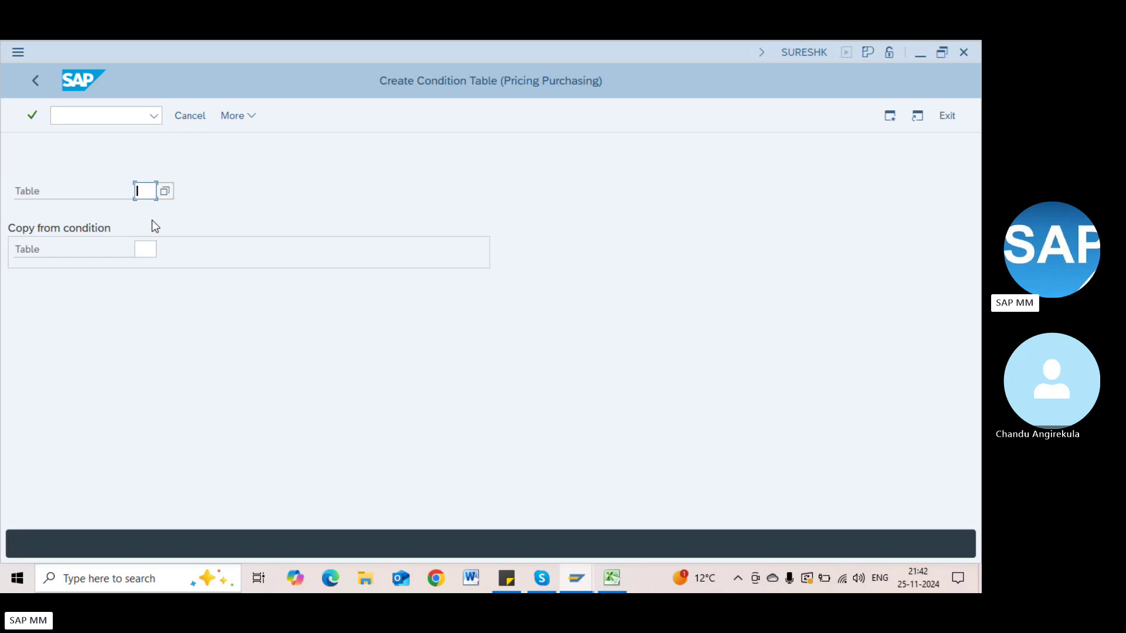
pyautogui.click(165, 192)
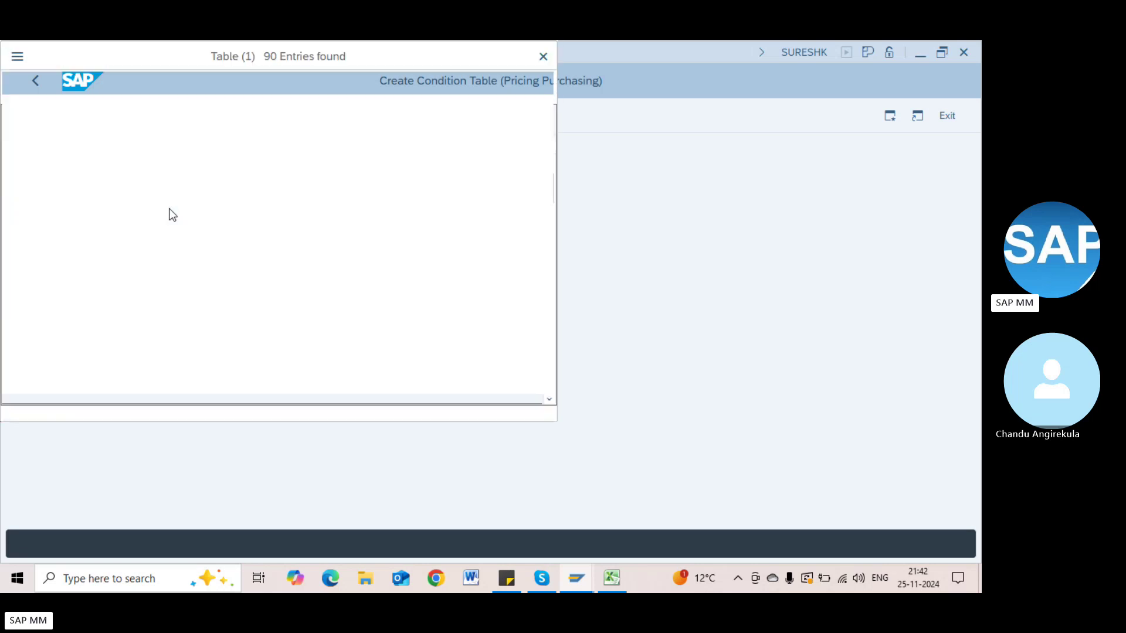
pyautogui.scroll(-20, 227, 230)
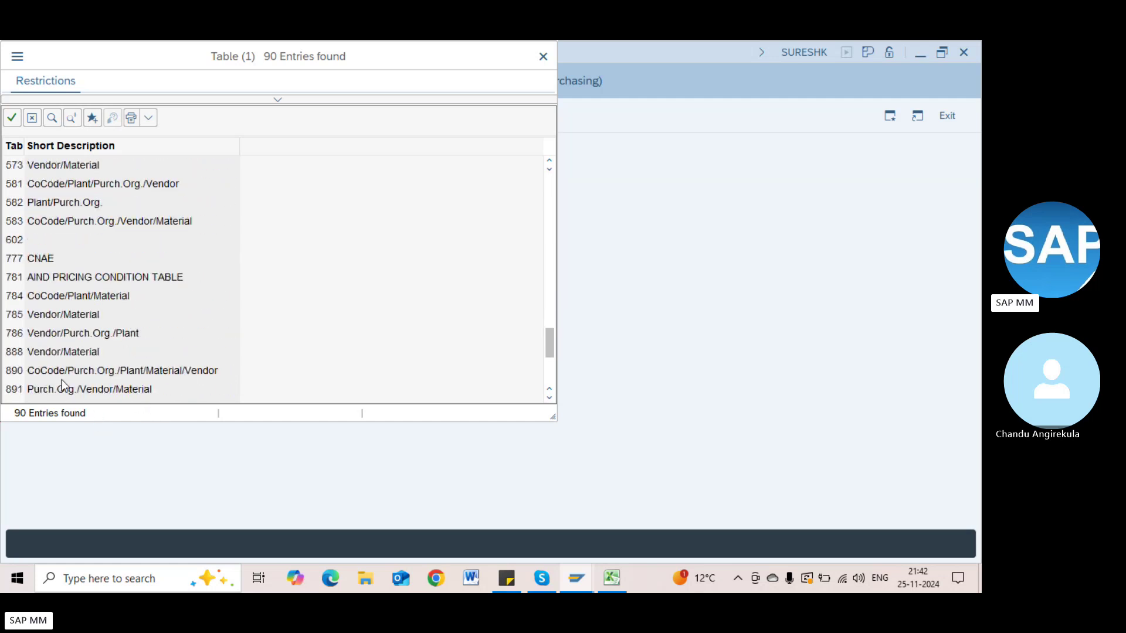
pyautogui.press('Escape')
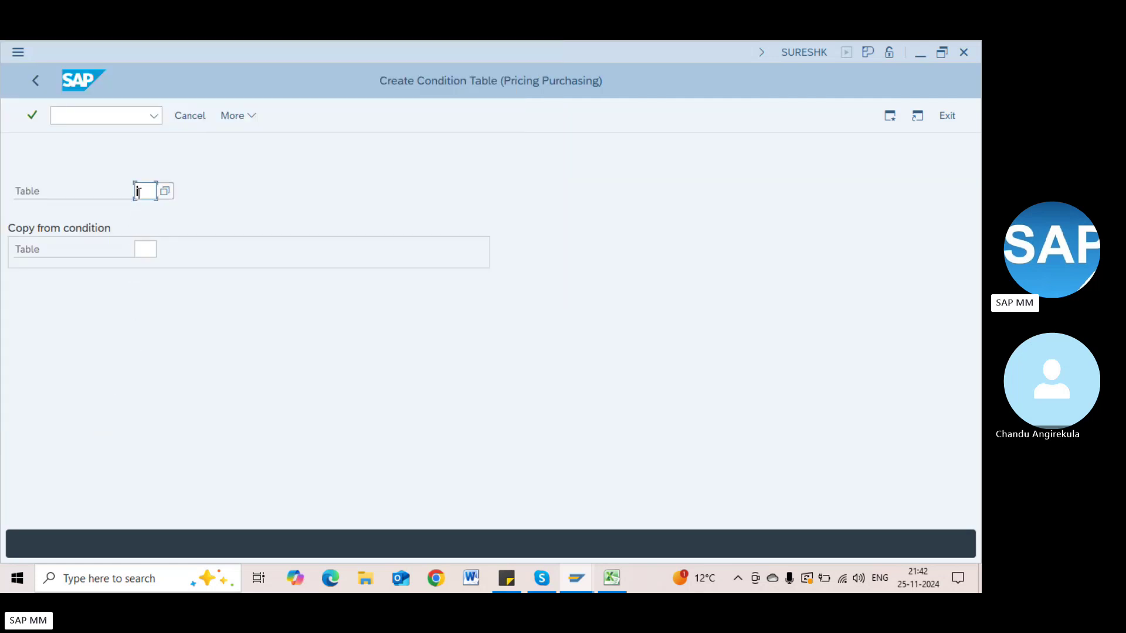
# Step: Try to create a condition table with number 901, and with number 990
pyautogui.write('901')
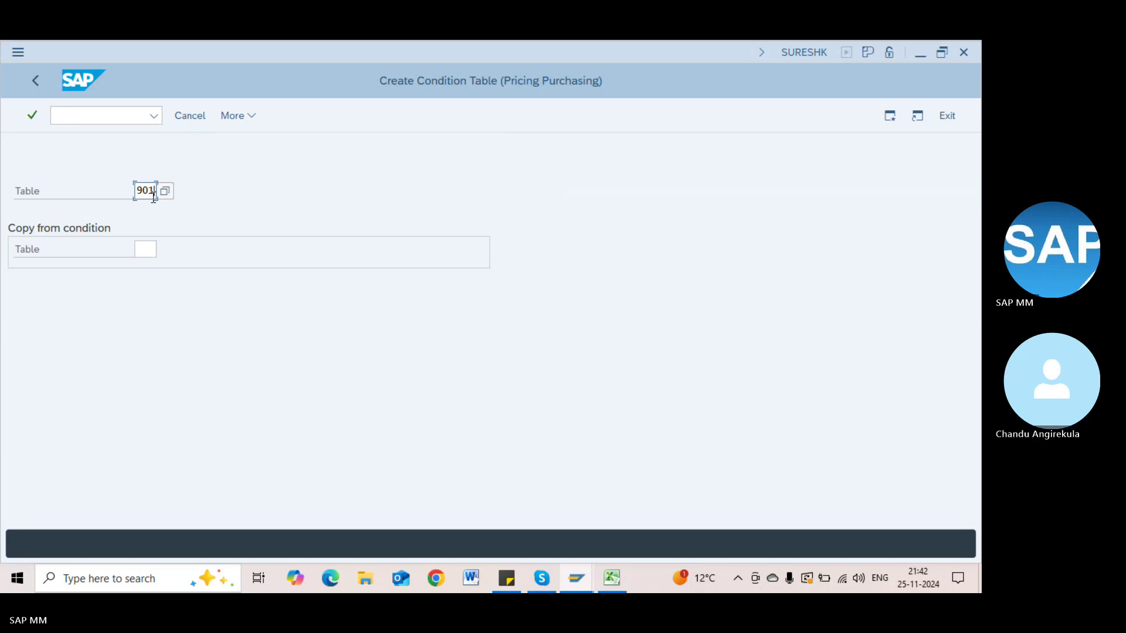
pyautogui.press('Return')
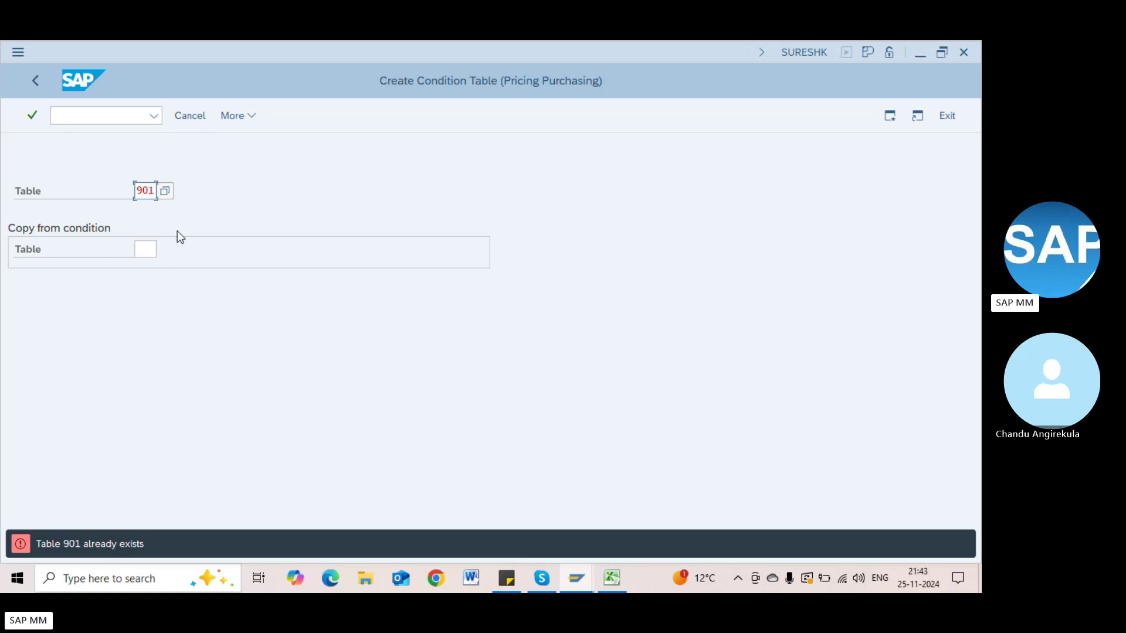
pyautogui.write('92')
pyautogui.press('BackSpace')
pyautogui.press('BackSpace')
pyautogui.write('990')
pyautogui.press('Return')
# Step: Enter 980 as the new condition table's number and proceed to its field overview
pyautogui.write('9')
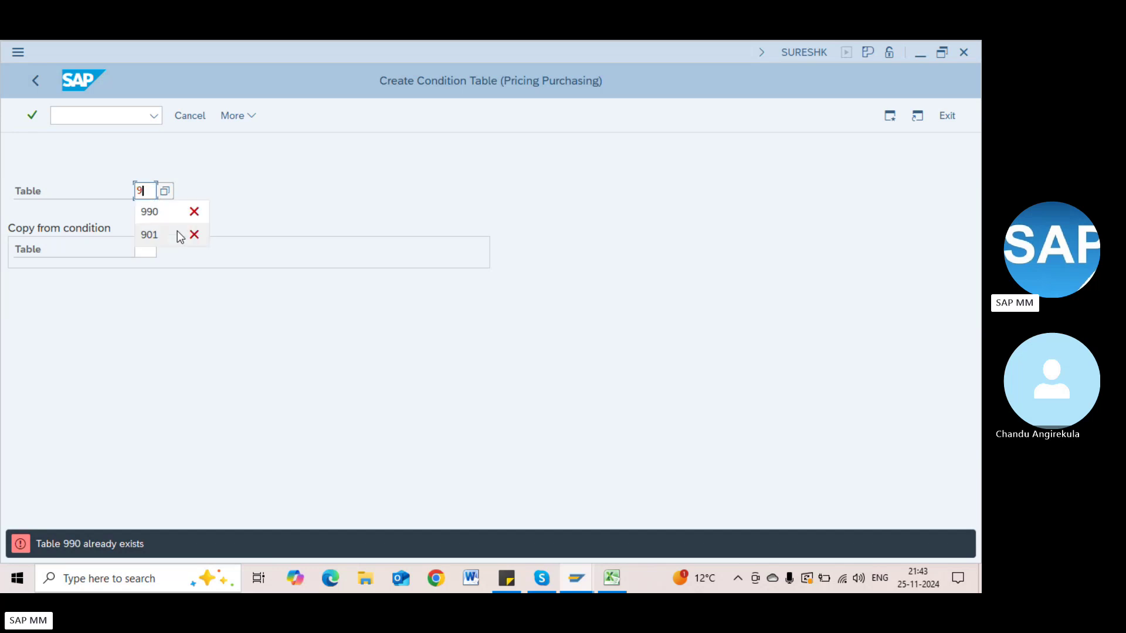
pyautogui.write('80')
pyautogui.press('Return')
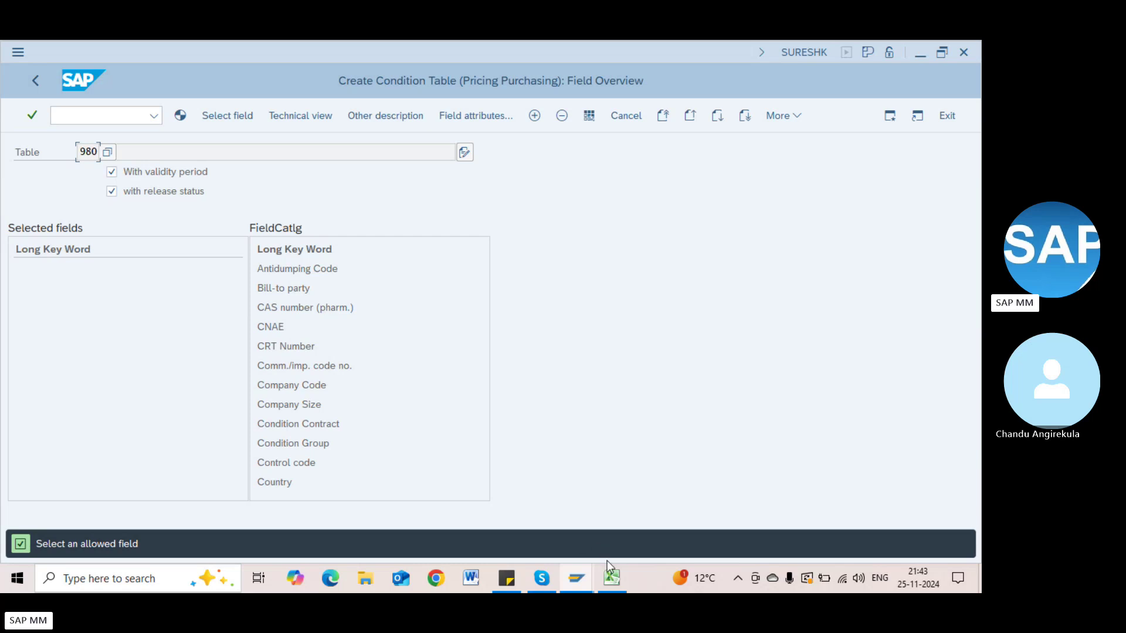
# Step: Switch to the Excel pricing procedure worksheet and examine the Plant, Vendor and Material fields of condition table T123
pyautogui.click(622, 581)
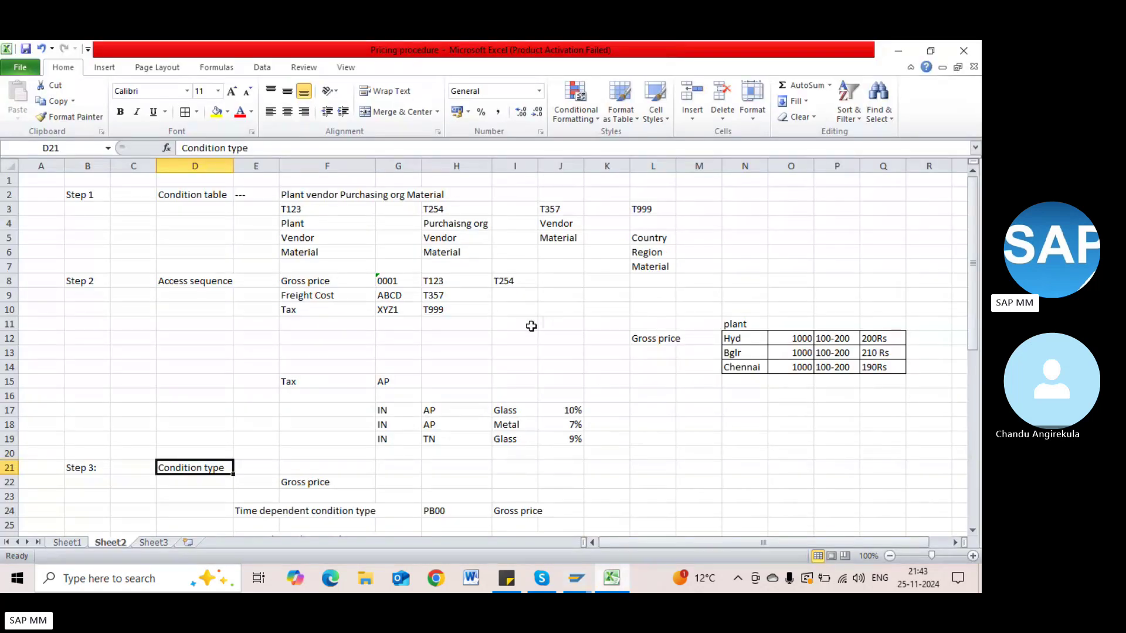
pyautogui.click(332, 228)
pyautogui.click(343, 241)
pyautogui.click(343, 252)
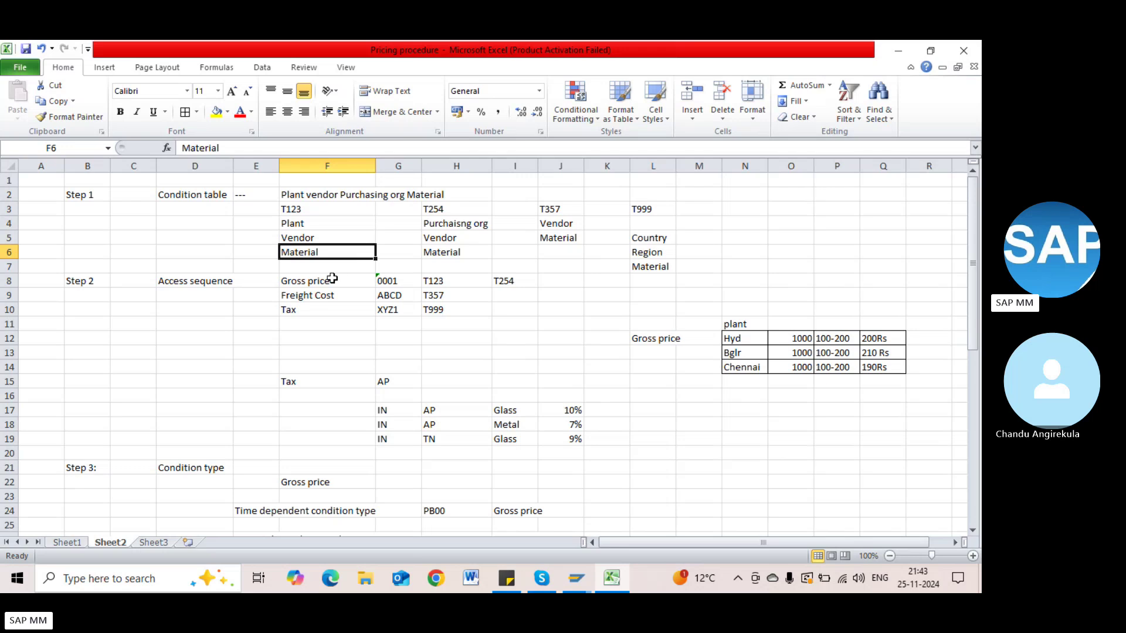
pyautogui.click(311, 224)
pyautogui.click(313, 237)
pyautogui.click(319, 252)
pyautogui.click(311, 222)
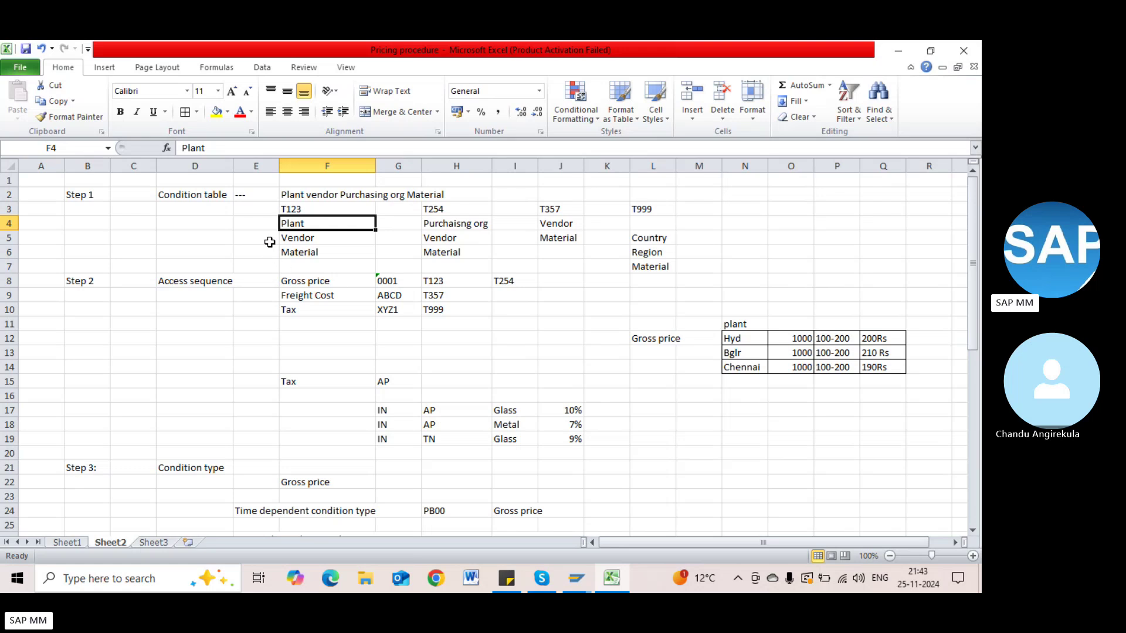
pyautogui.click(270, 224)
pyautogui.click(292, 224)
# Step: Switch back to the SAP condition table window and open transaction mek1 in a new session
pyautogui.moveTo(578, 580)
pyautogui.click(593, 527)
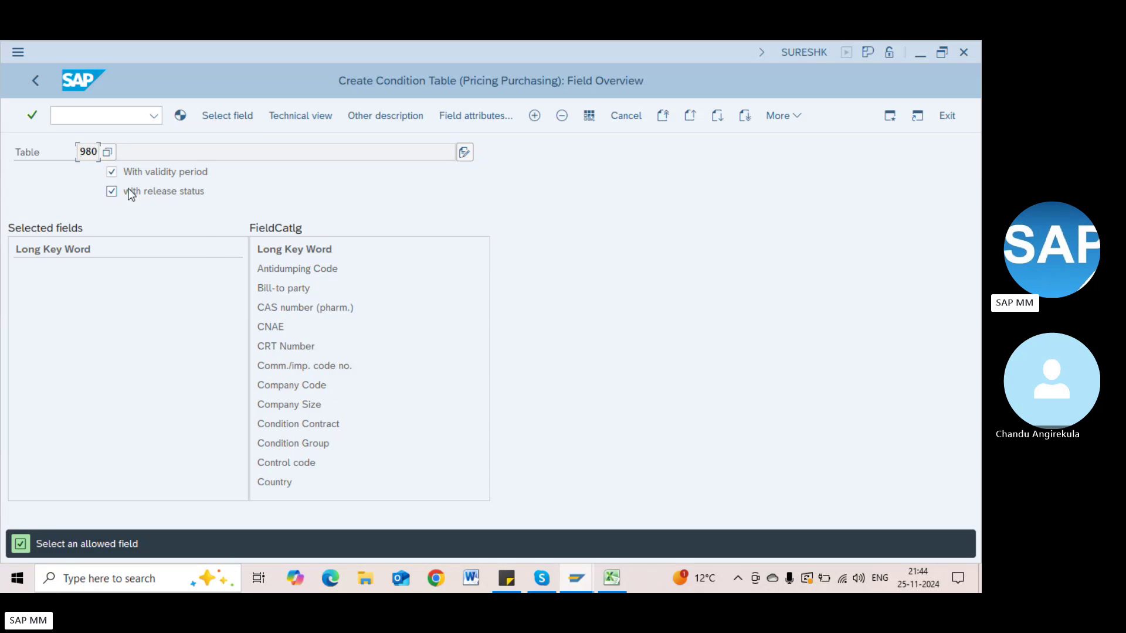
pyautogui.click(69, 121)
pyautogui.write('/omek1')
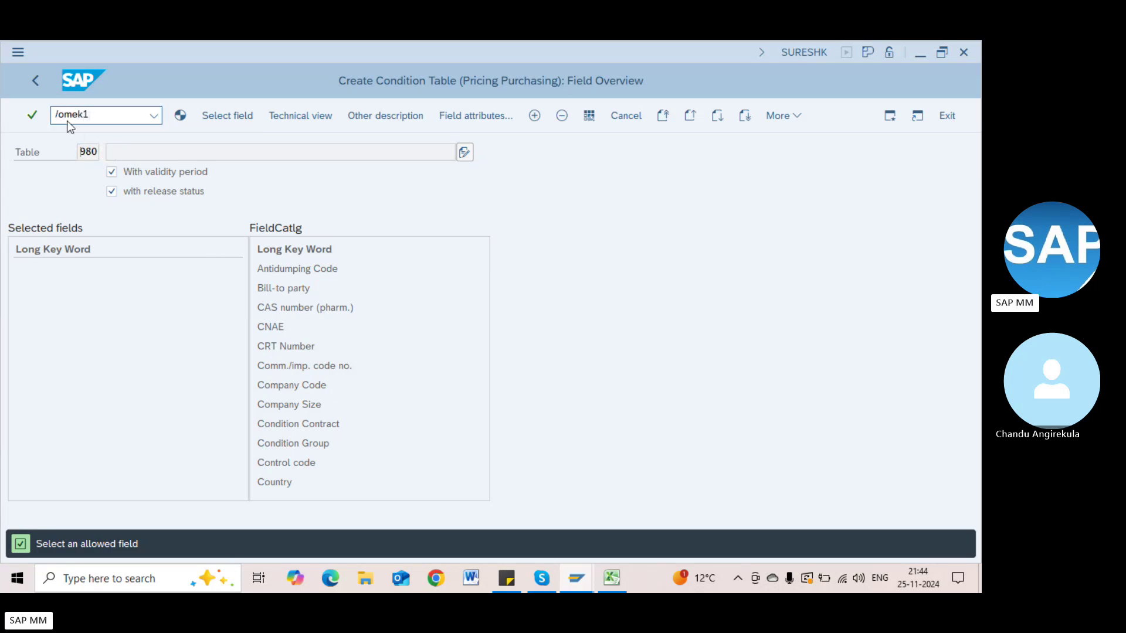
pyautogui.press('Return')
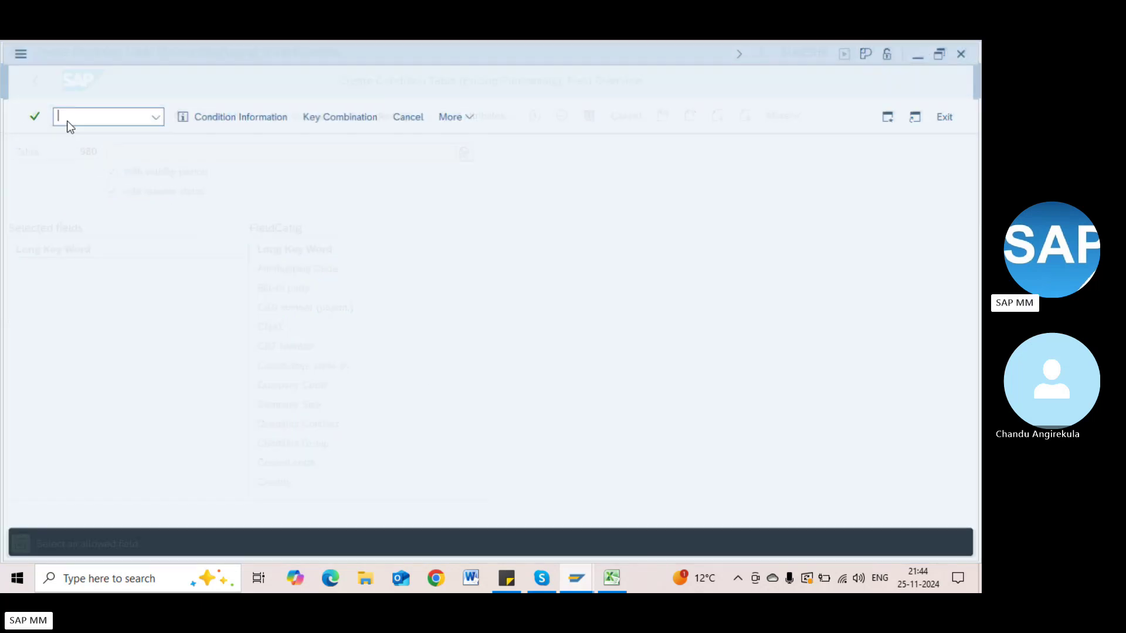
# Step: Open condition record entry for type PB00 with key combination Plant Info Record per Order Unit and examine its header and plant fields
pyautogui.write('pb00')
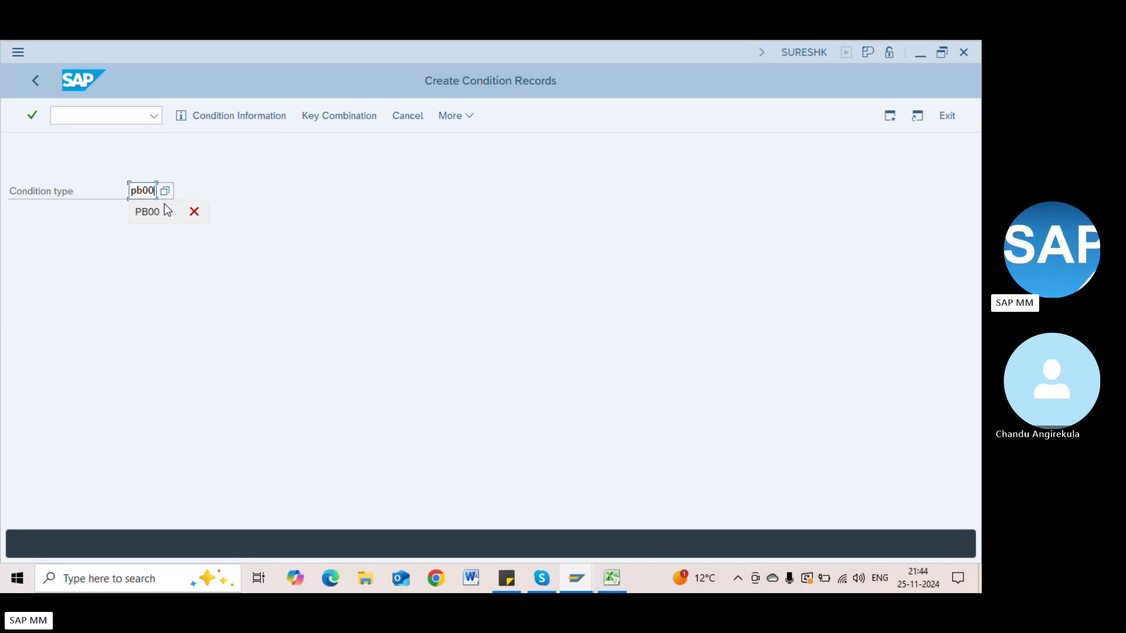
pyautogui.press('Return')
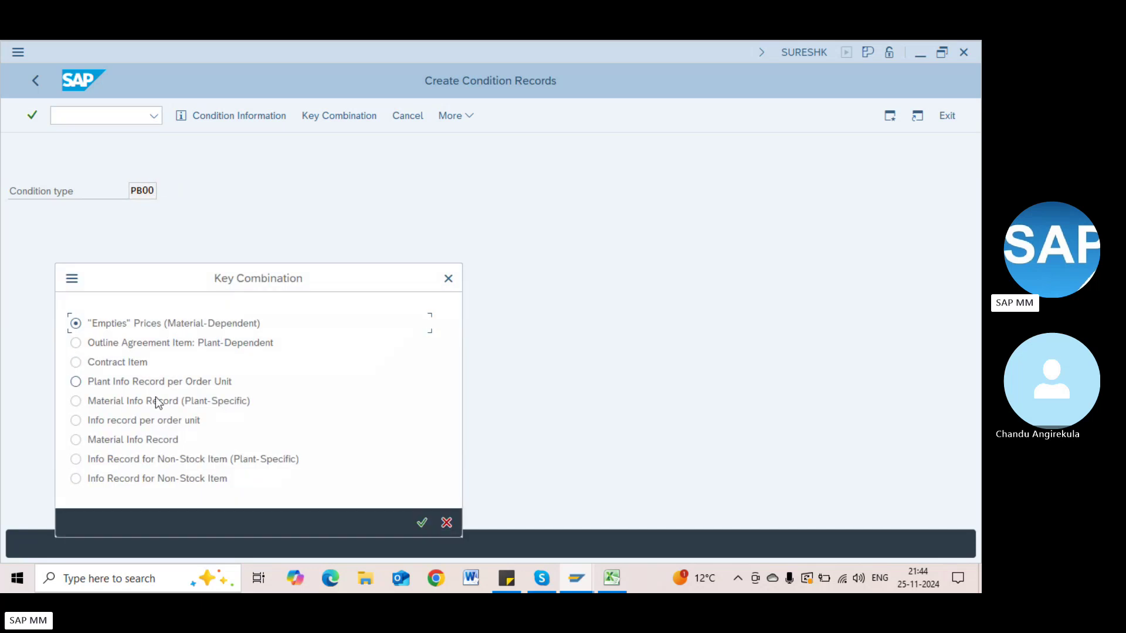
pyautogui.click(89, 382)
pyautogui.click(429, 523)
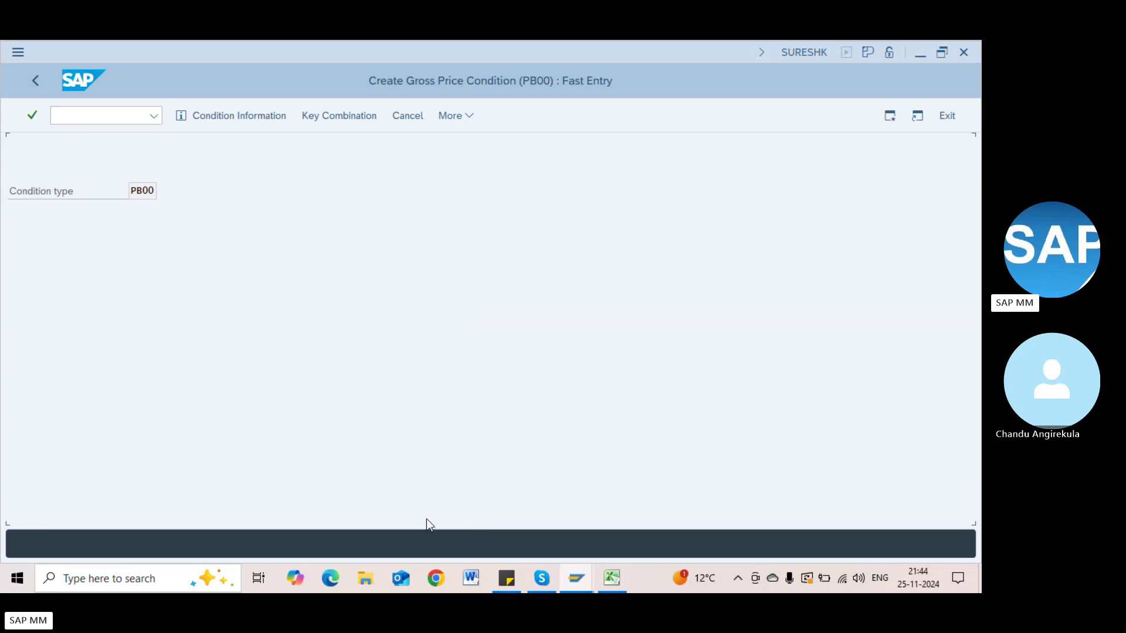
pyautogui.click(170, 171)
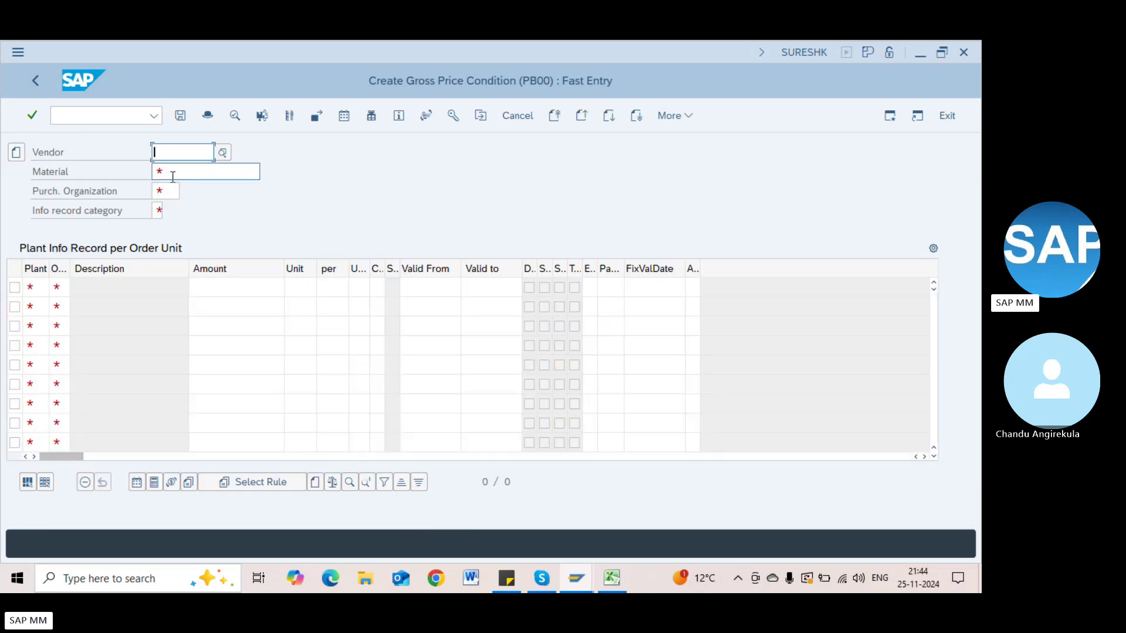
pyautogui.click(170, 191)
pyautogui.click(37, 287)
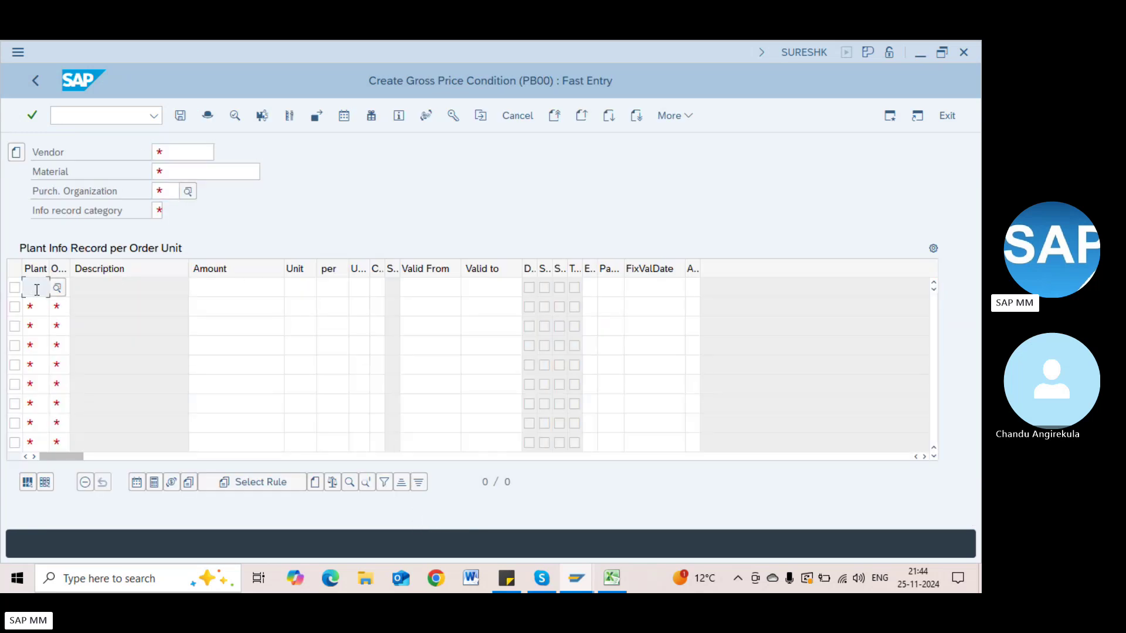
pyautogui.click(37, 326)
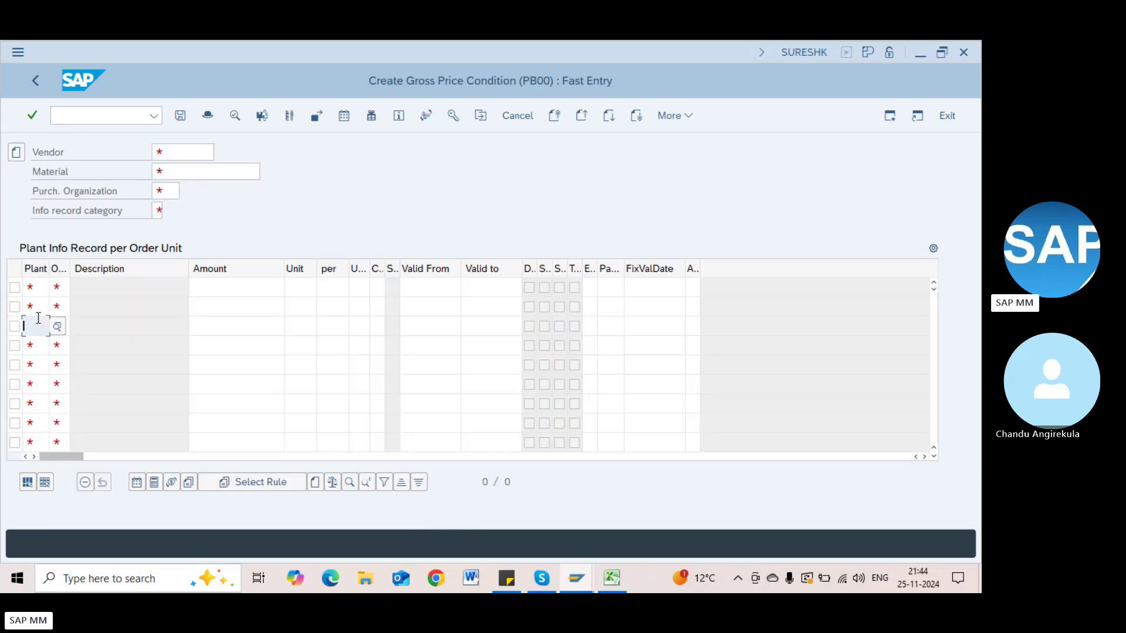
# Step: Examine the Vendor, Purch. Organization and Info record category header fields against the Plant item column, and return to condition table 980's field overview
pyautogui.click(163, 155)
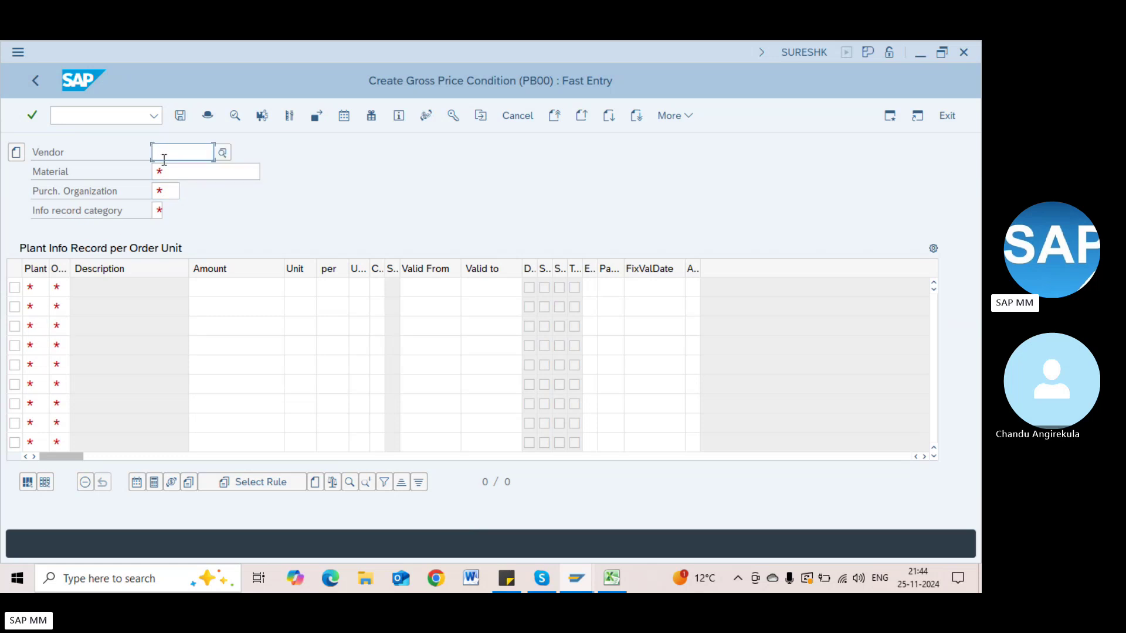
pyautogui.click(170, 193)
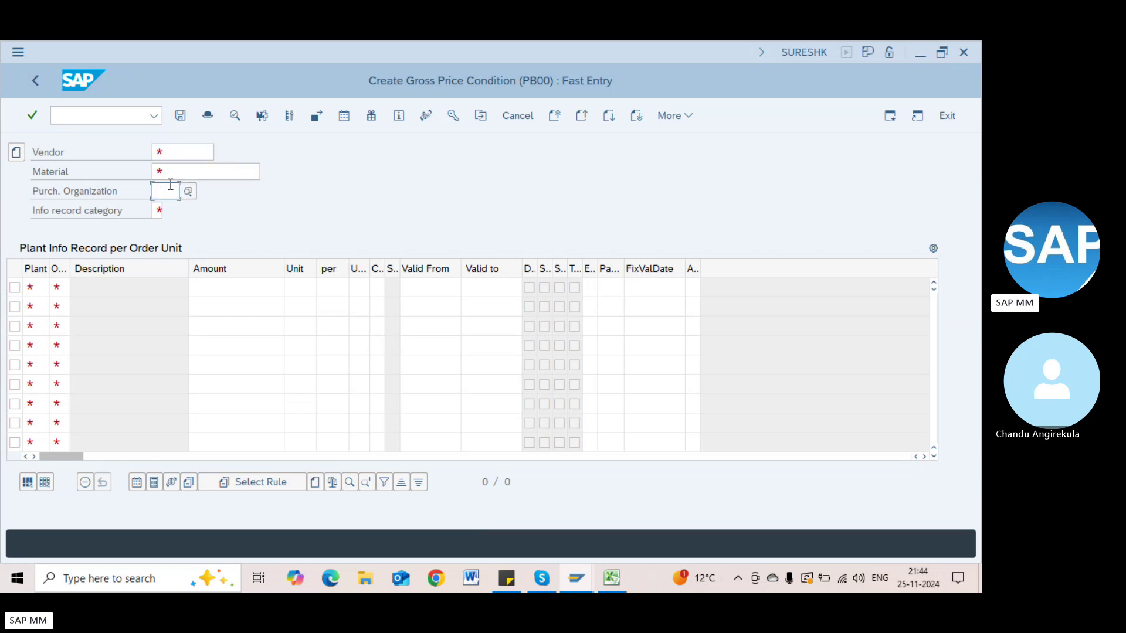
pyautogui.click(157, 211)
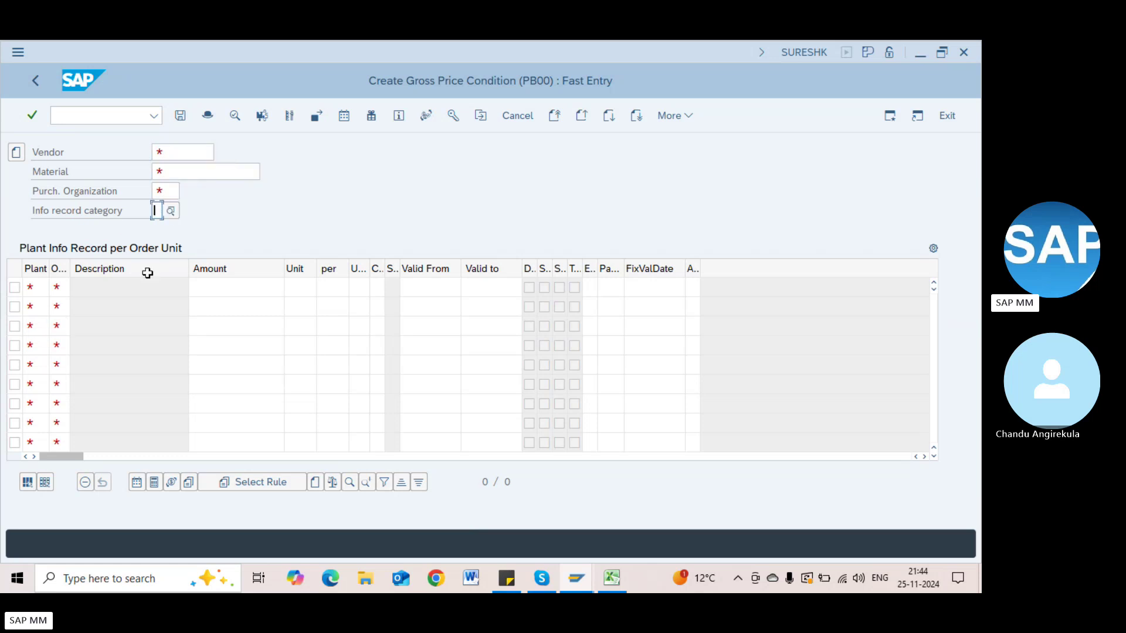
pyautogui.click(38, 287)
pyautogui.click(39, 306)
pyautogui.click(41, 324)
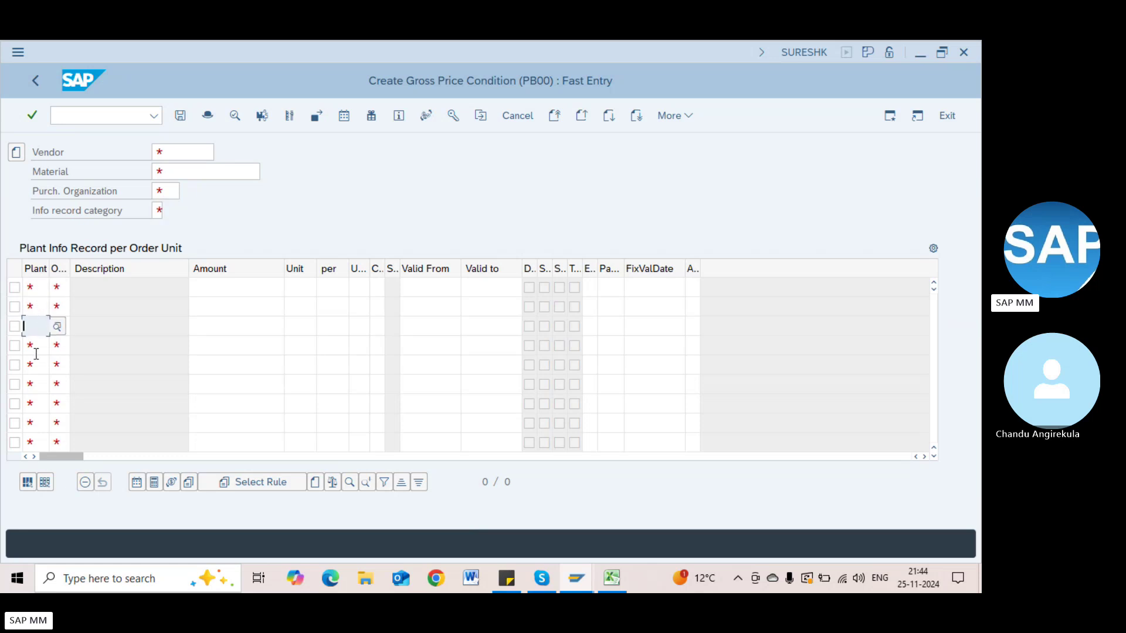
pyautogui.click(42, 293)
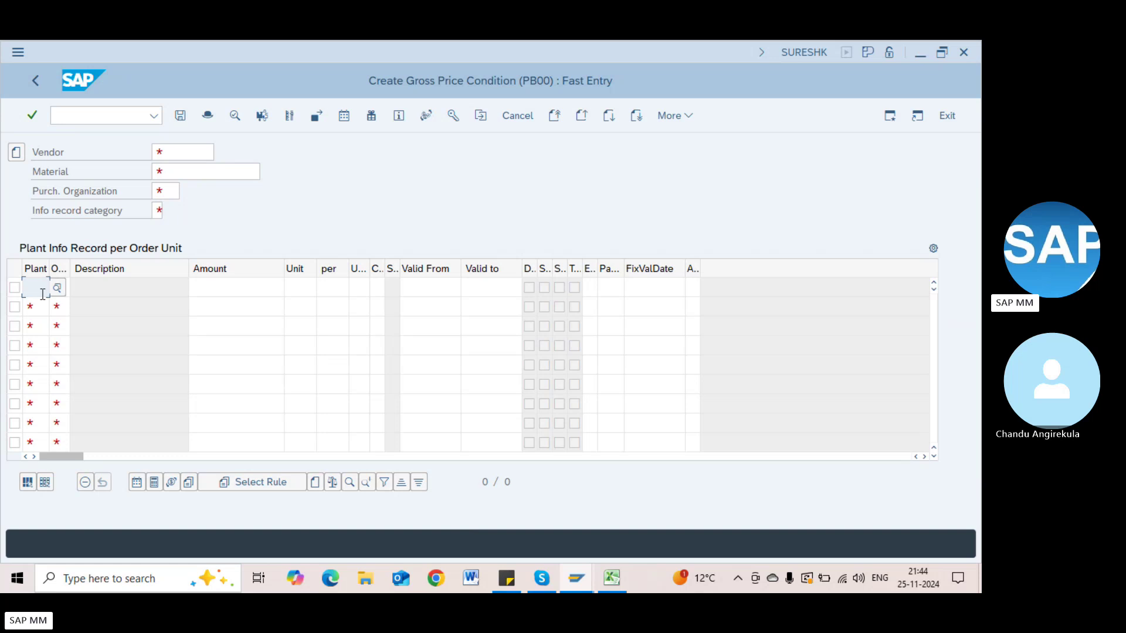
pyautogui.click(115, 325)
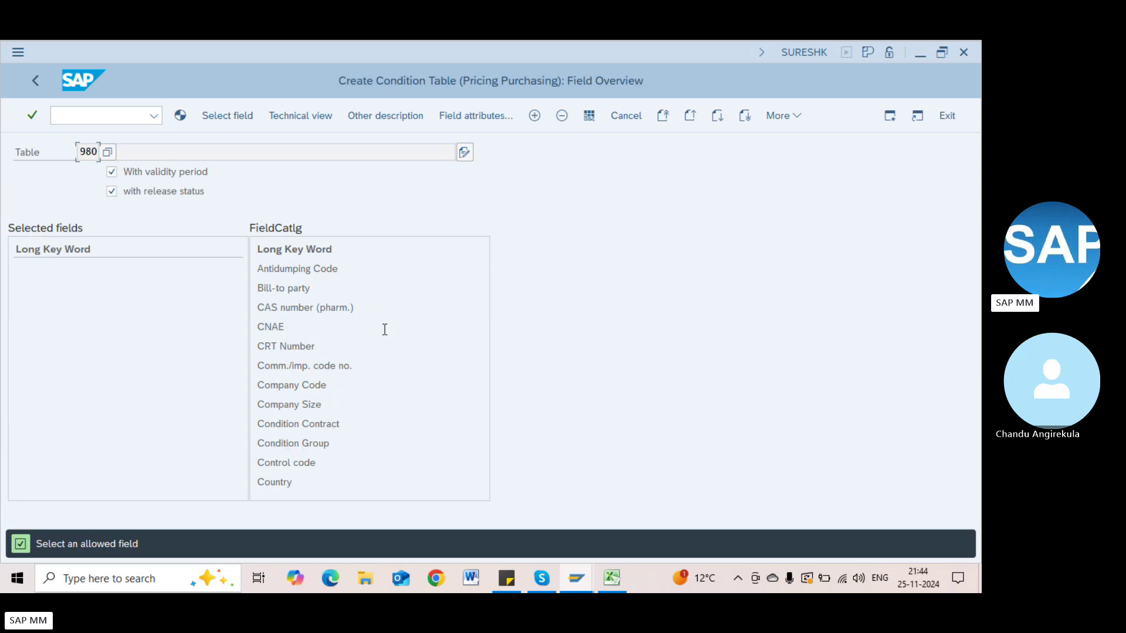
# Step: Add Plant and Purch. Organization from the field catalog to the selected fields of condition table 980
pyautogui.click(324, 309)
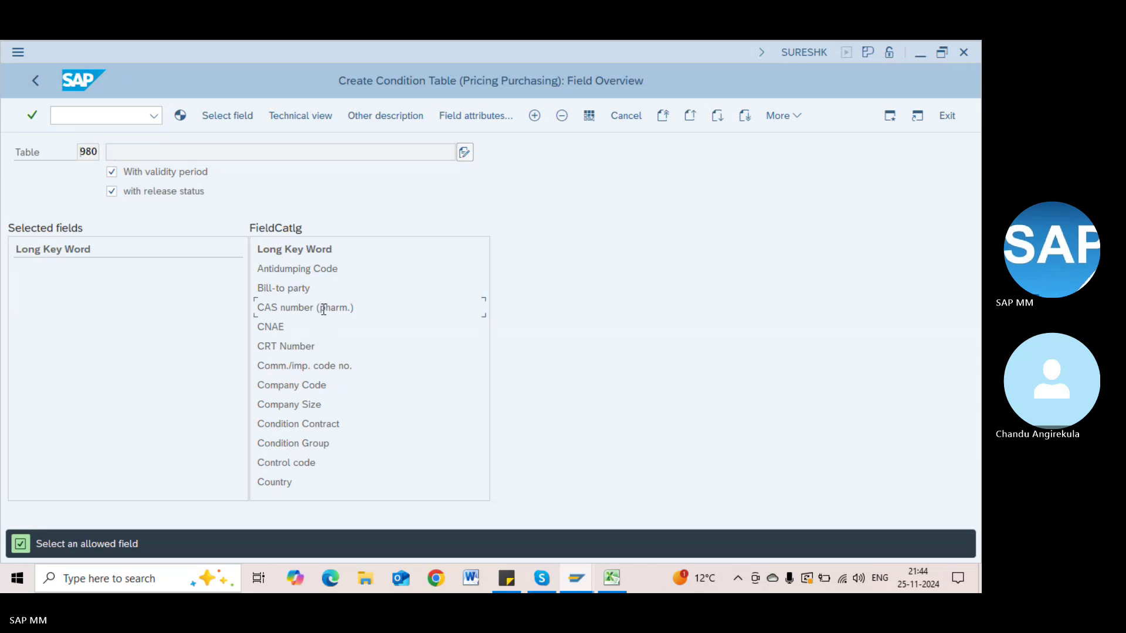
pyautogui.scroll(-4, 327, 309)
pyautogui.scroll(-12, 327, 310)
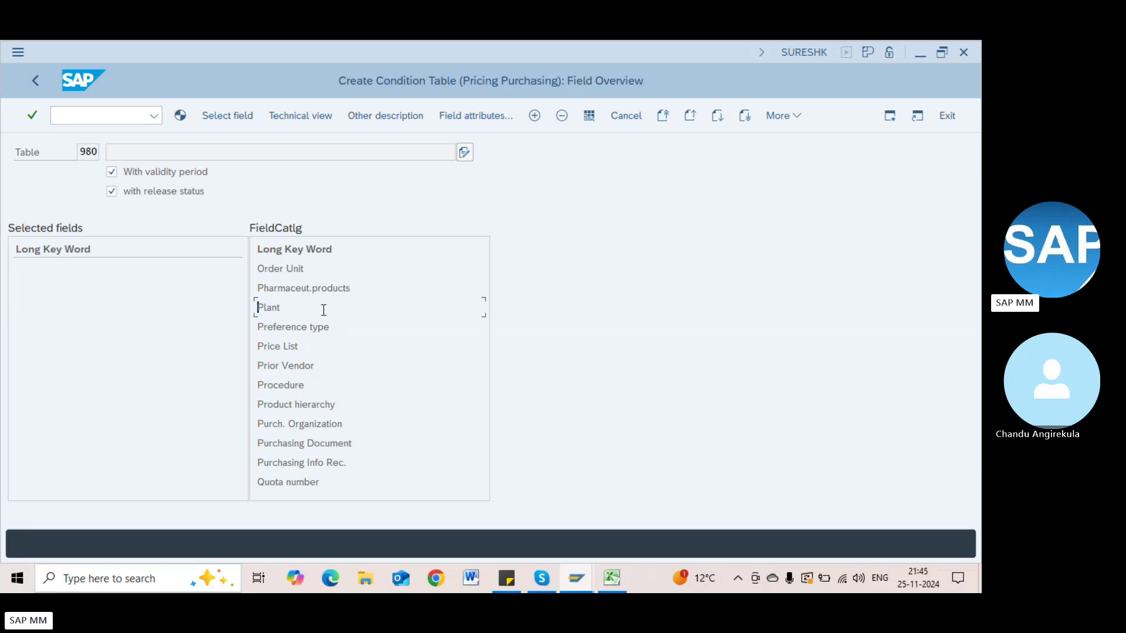
pyautogui.doubleClick(282, 313)
pyautogui.doubleClick(288, 423)
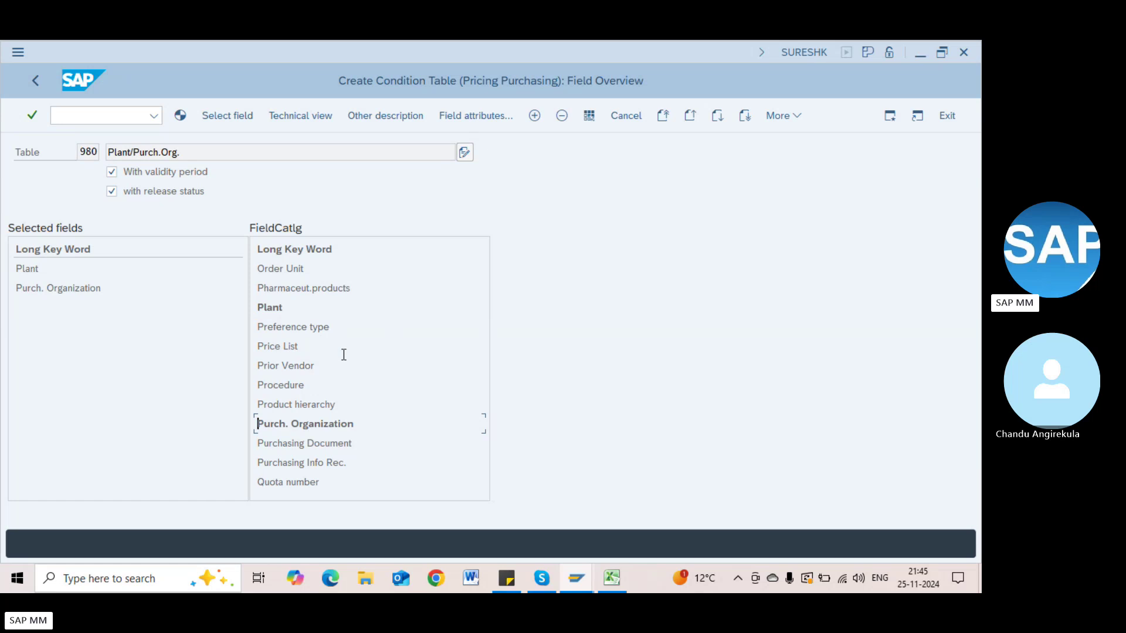
# Step: Add the Vendor and Material fields to the selected fields of condition table 980
pyautogui.scroll(-8, 344, 354)
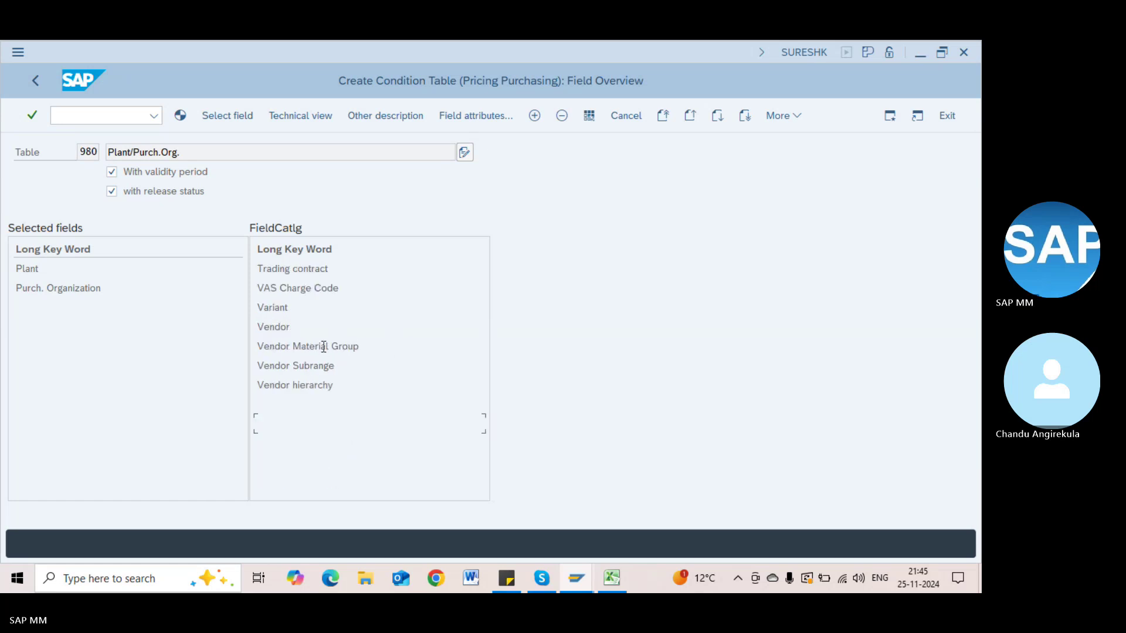
pyautogui.doubleClick(262, 328)
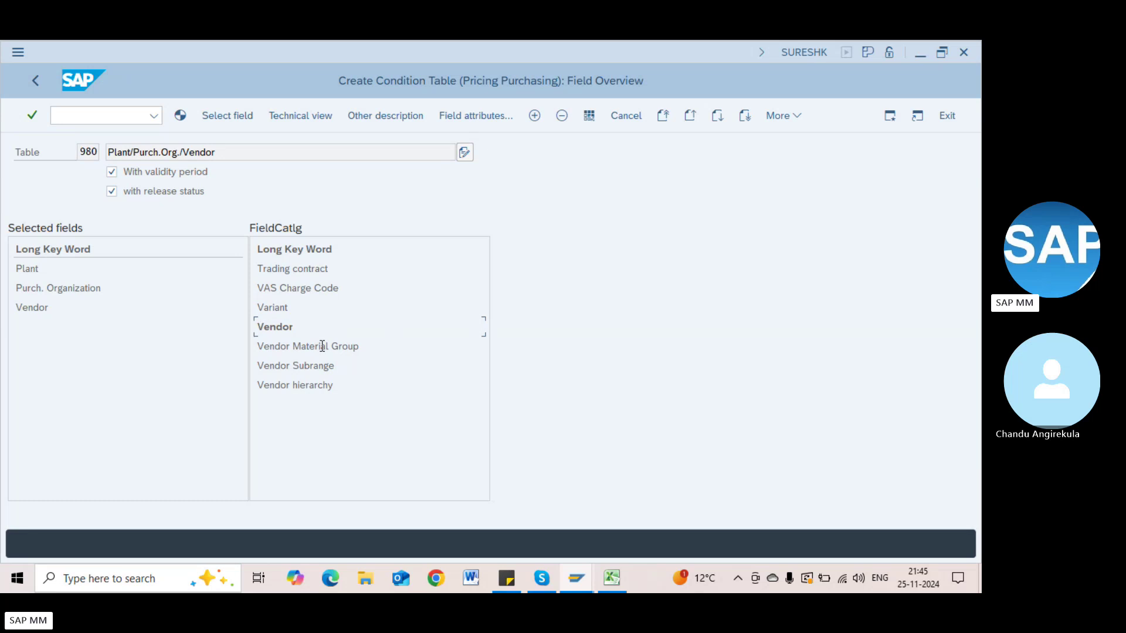
pyautogui.scroll(20, 322, 346)
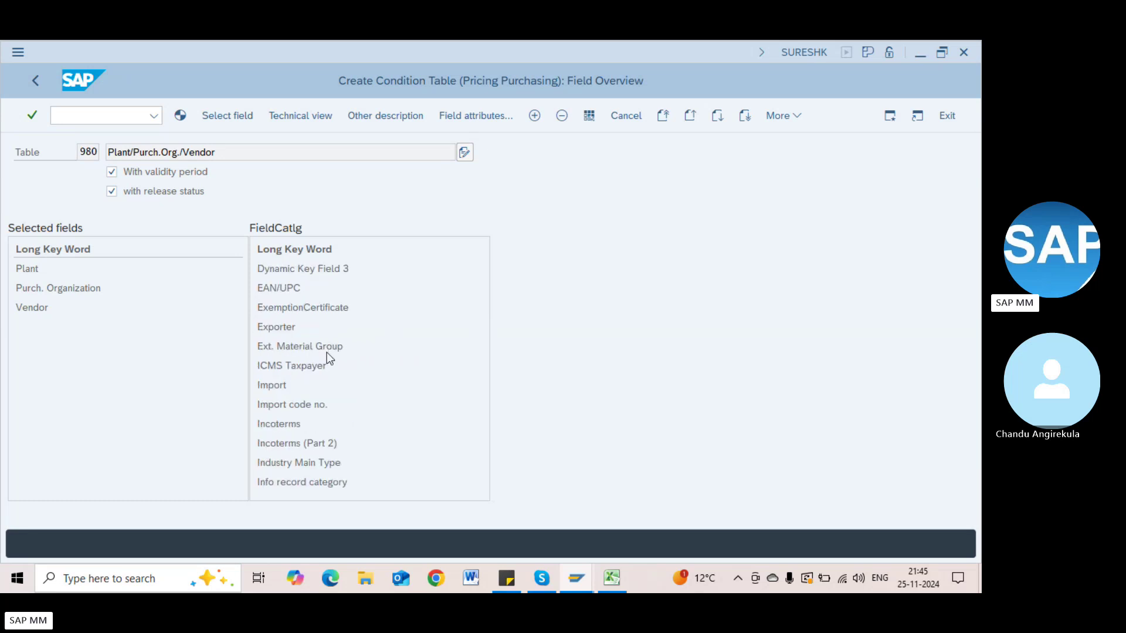
pyautogui.scroll(-4, 326, 353)
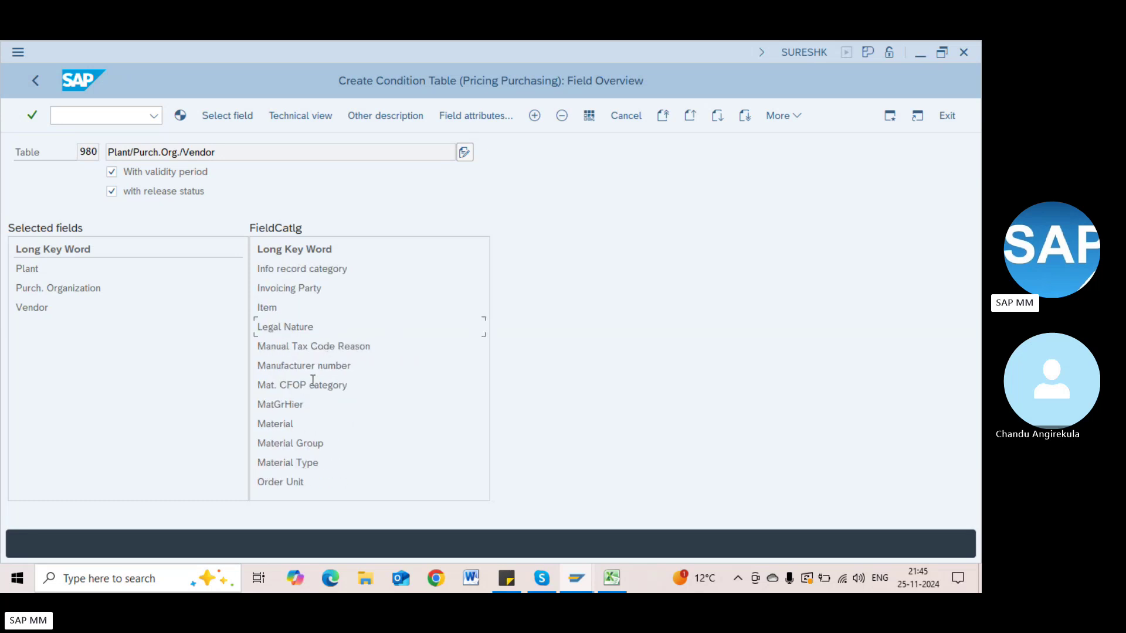
pyautogui.doubleClick(290, 424)
pyautogui.click(31, 269)
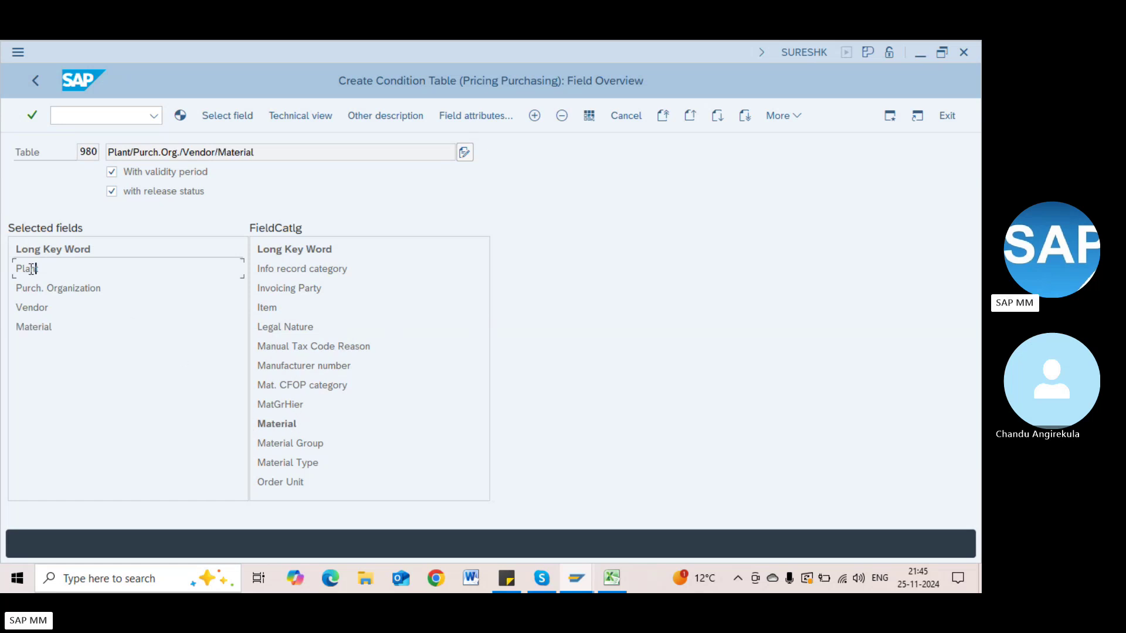
pyautogui.click(57, 290)
pyautogui.click(38, 327)
# Step: Generate condition table 980, accepting the warning about the identically defined table
pyautogui.click(182, 117)
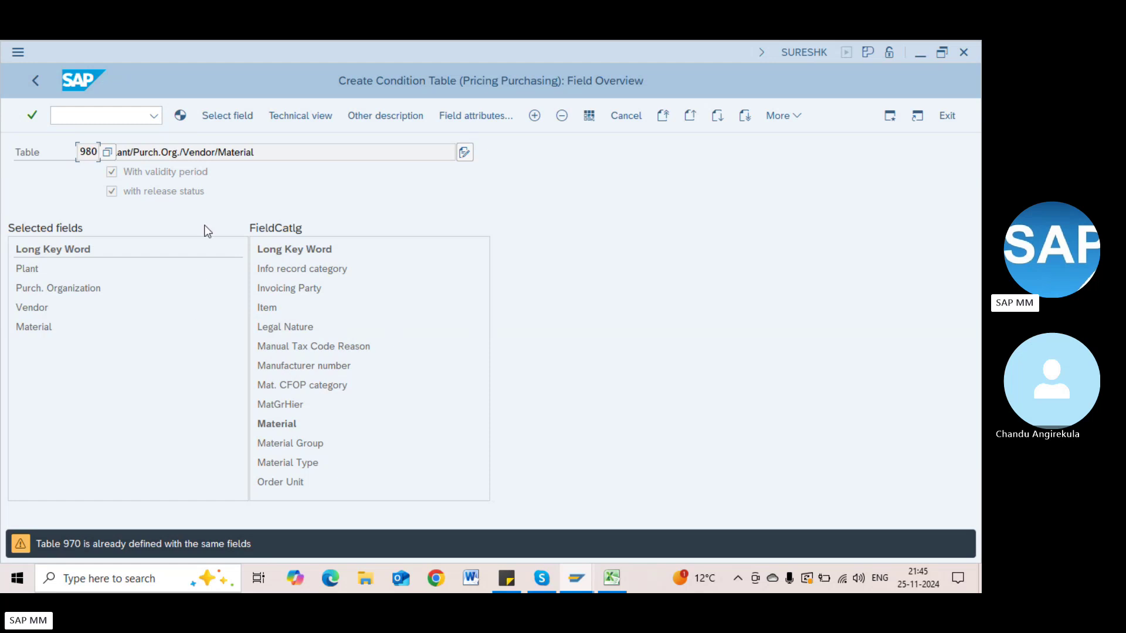
pyautogui.click(181, 118)
pyautogui.click(180, 118)
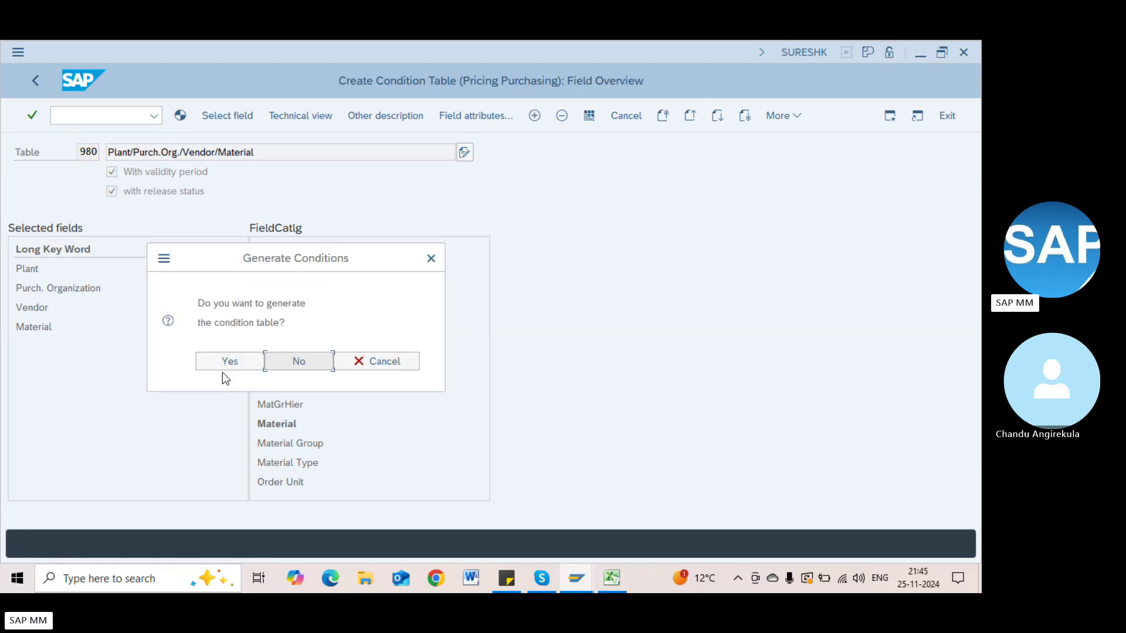
pyautogui.click(223, 366)
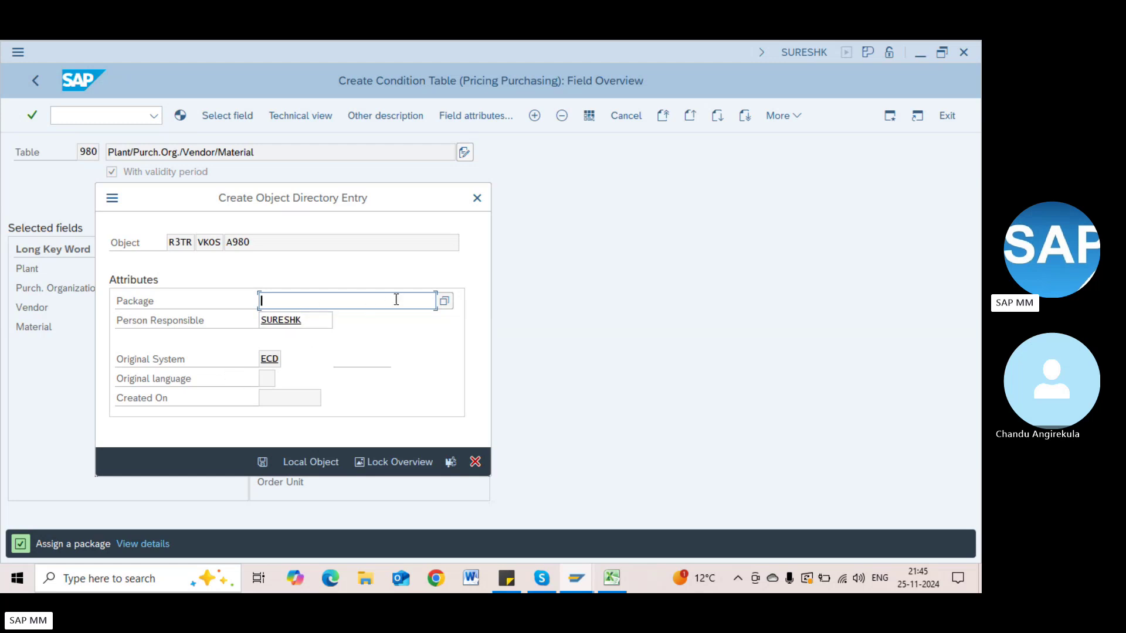
# Step: Try to find package MM for the object directory entry of A980
pyautogui.click(444, 301)
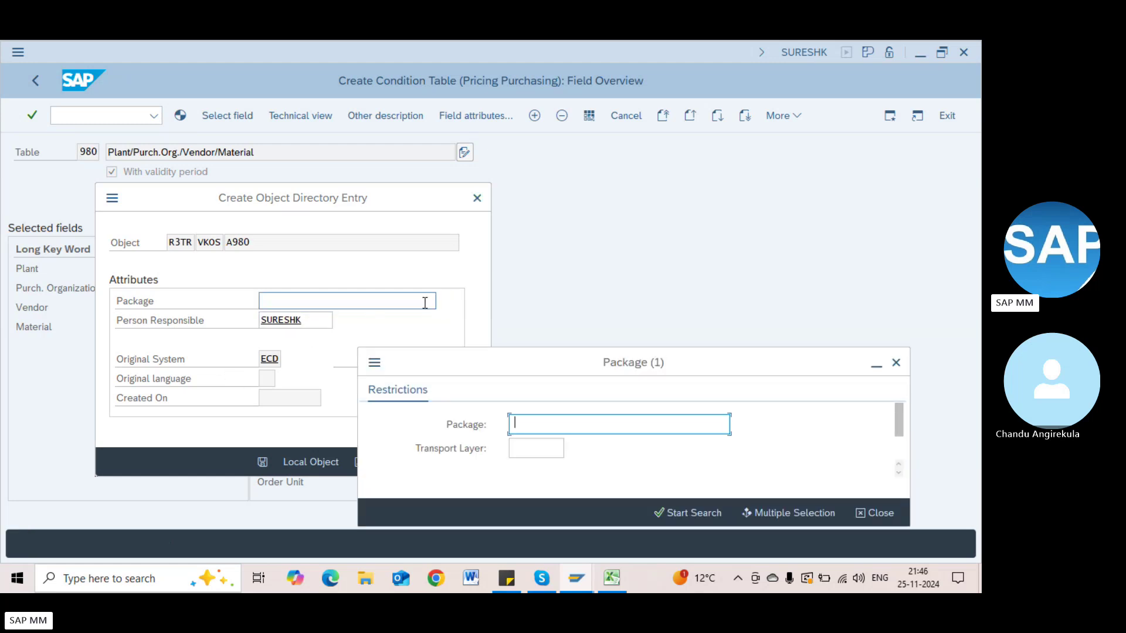
pyautogui.write('MM')
pyautogui.press('Return')
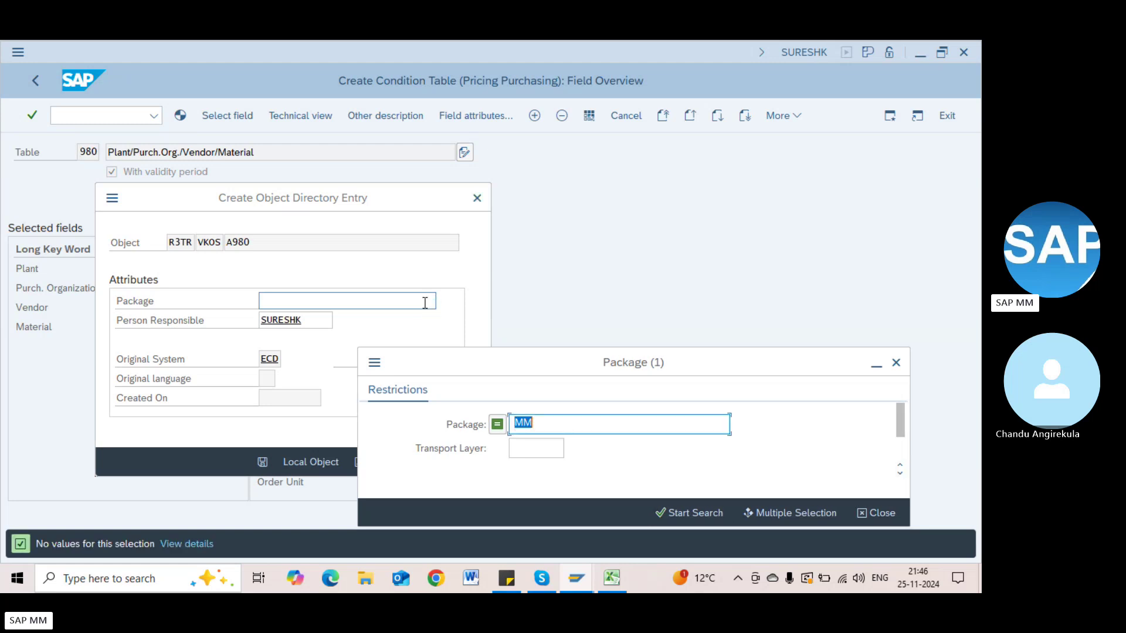
pyautogui.press('BackSpace')
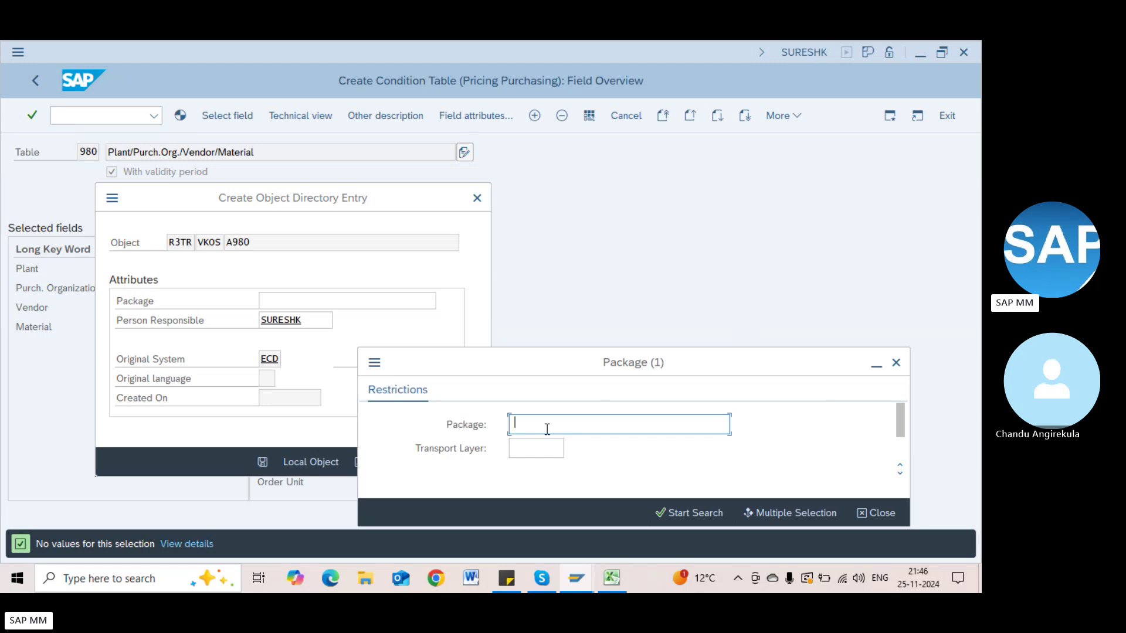
# Step: Assign package $TMP to the object directory entry of A980 and save it as a local object
pyautogui.write('$tmp')
pyautogui.press('Return')
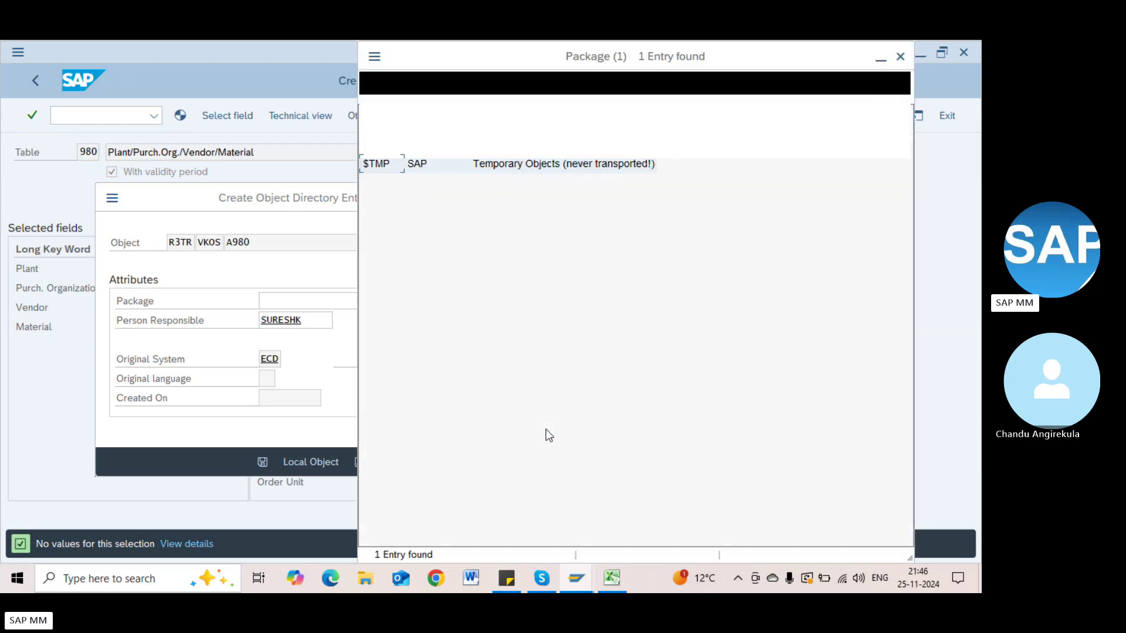
pyautogui.doubleClick(422, 172)
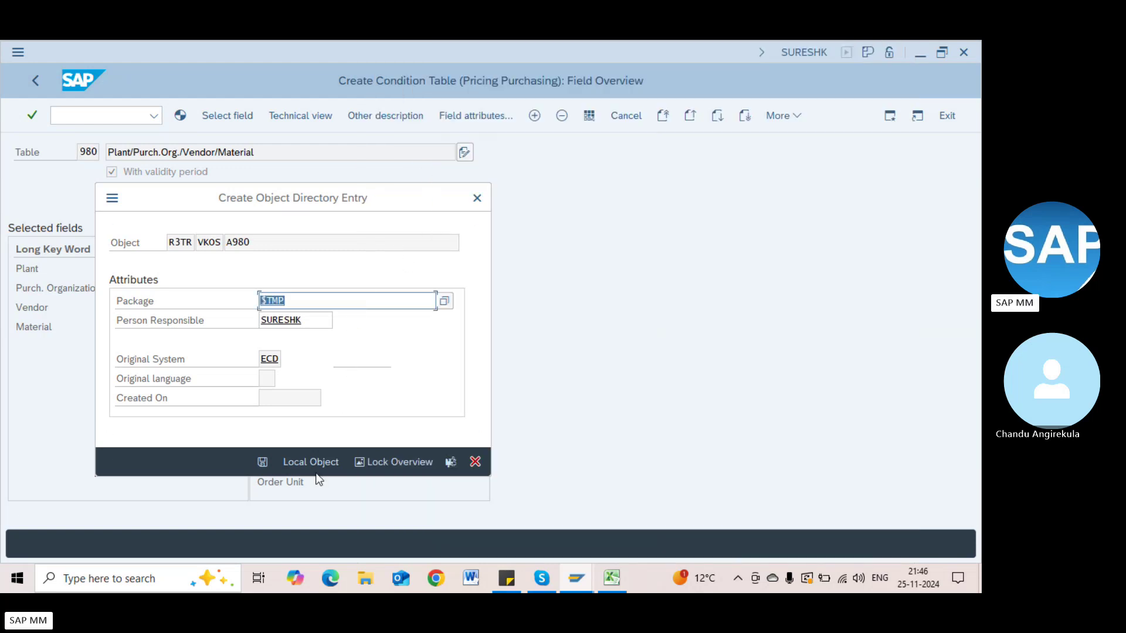
pyautogui.click(263, 462)
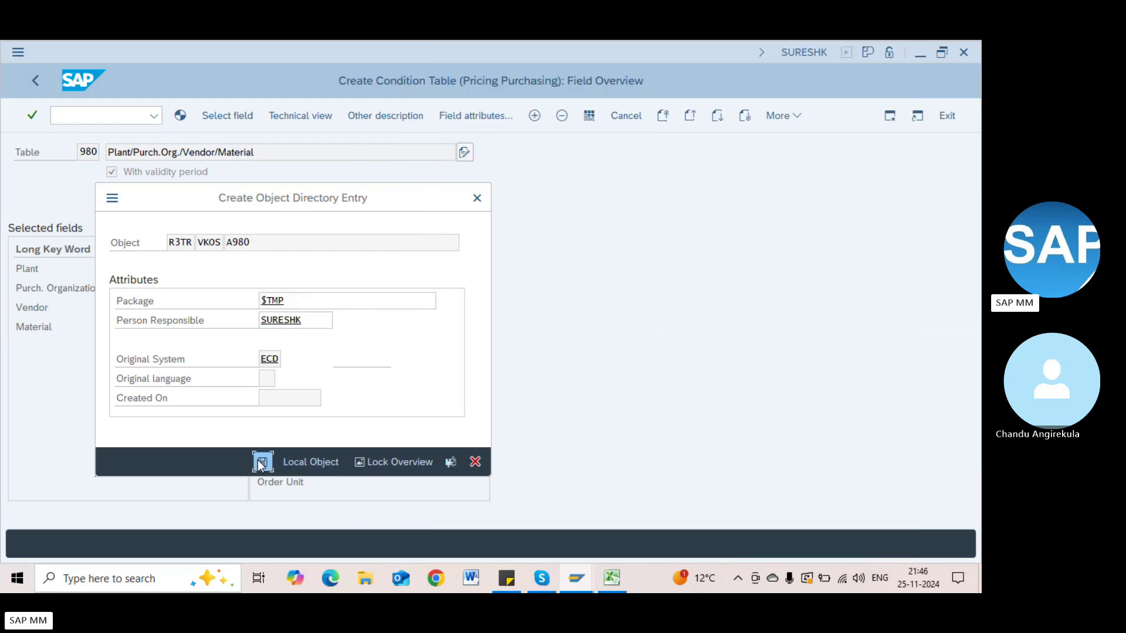
pyautogui.click(302, 466)
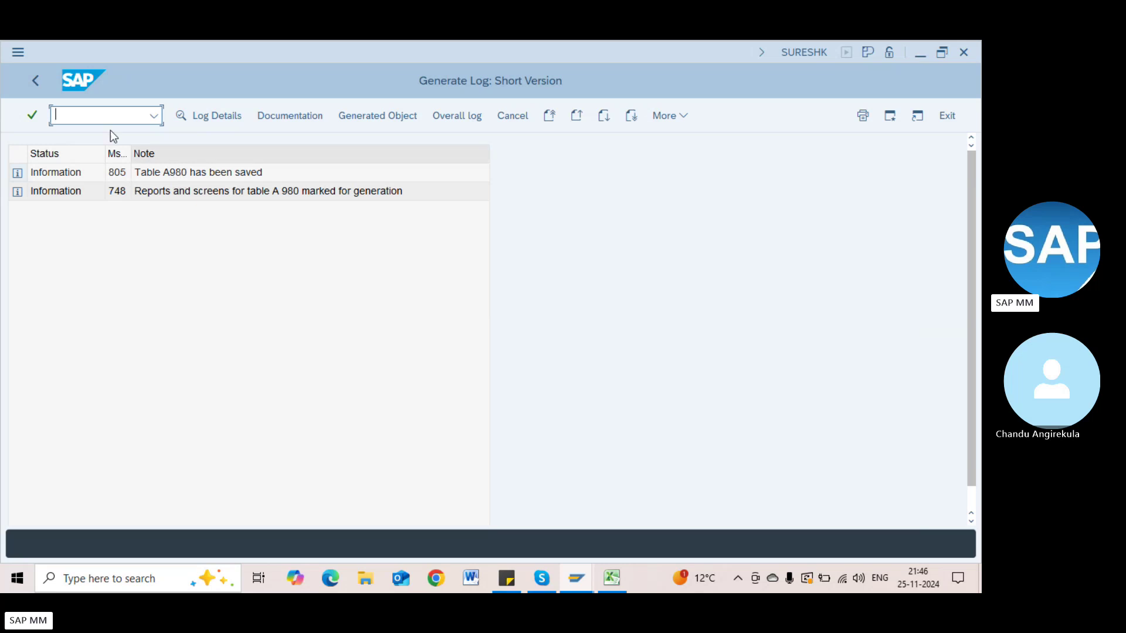
# Step: Start transaction SE16N in a new session and load the structure of table A980
pyautogui.write('/o')
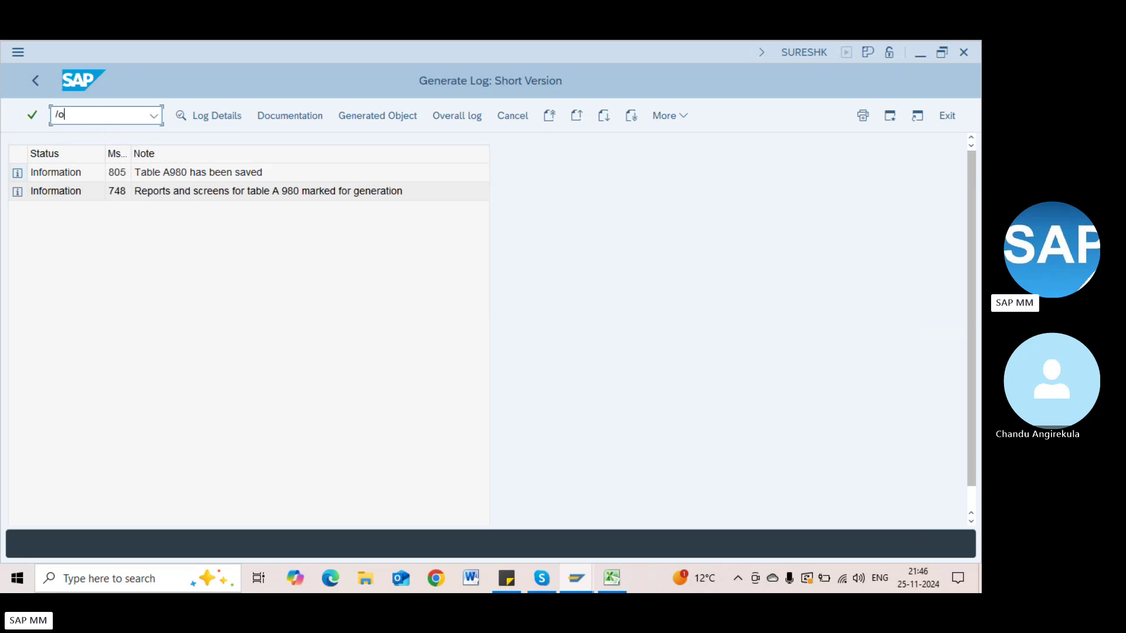
pyautogui.write('se16n')
pyautogui.write('A')
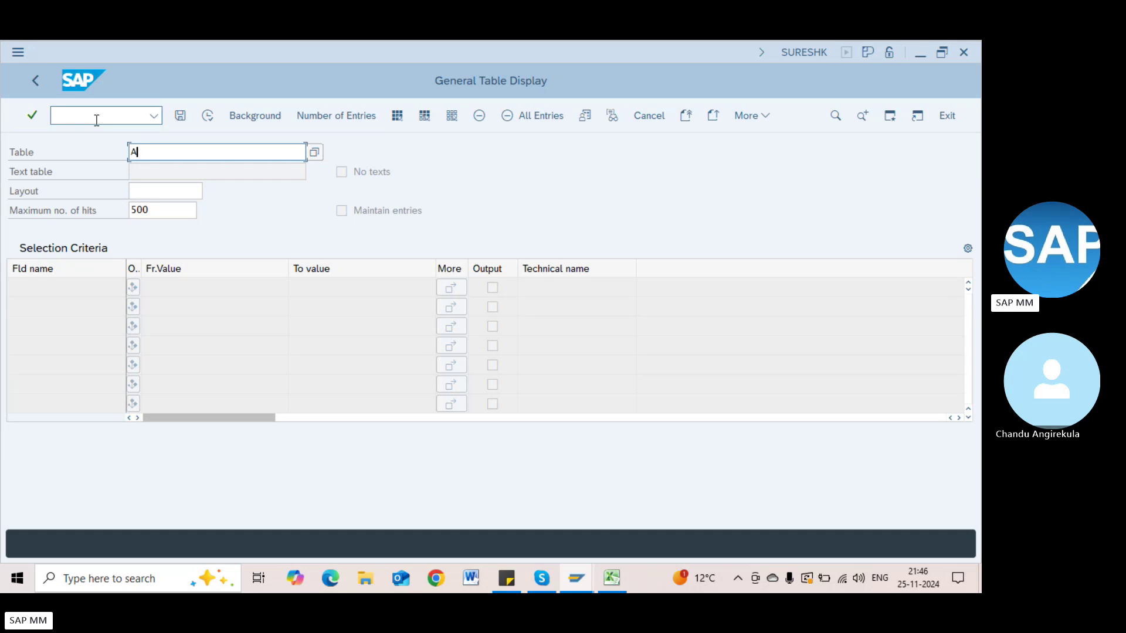
pyautogui.write('980')
pyautogui.press('Return')
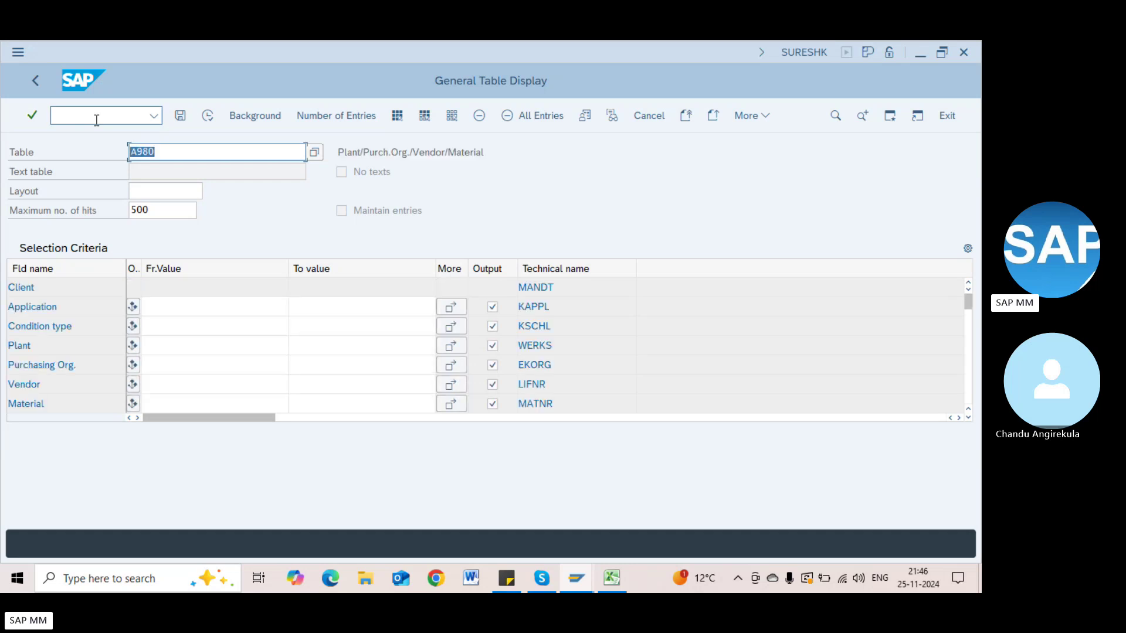
# Step: Review the key-field description of table A980 and run the display of its entries
pyautogui.click(436, 153)
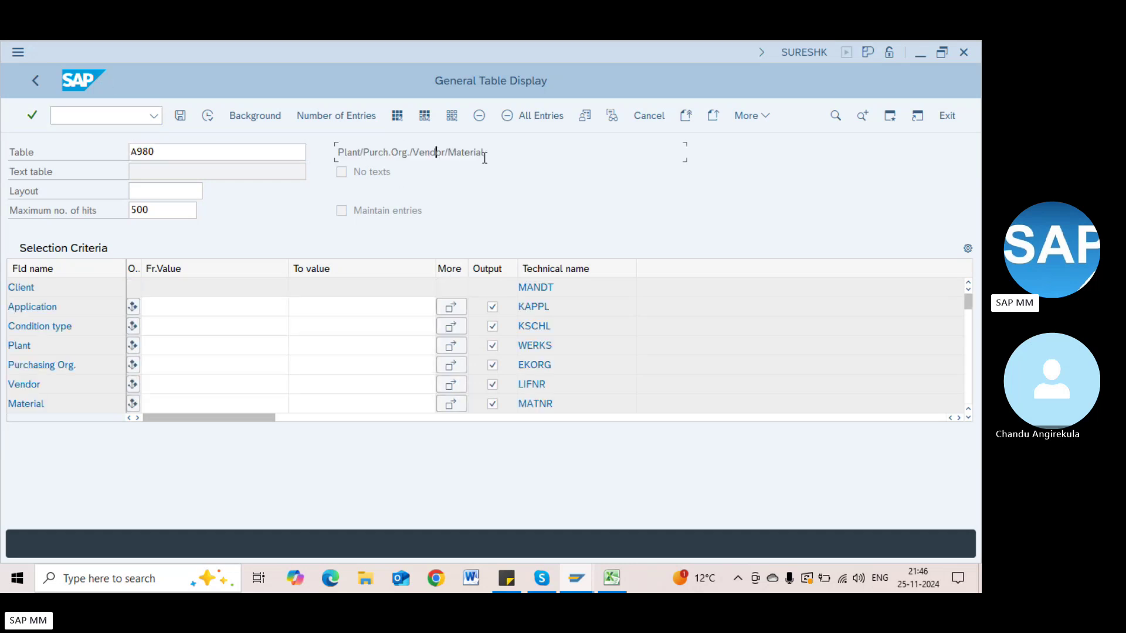
pyautogui.click(489, 153)
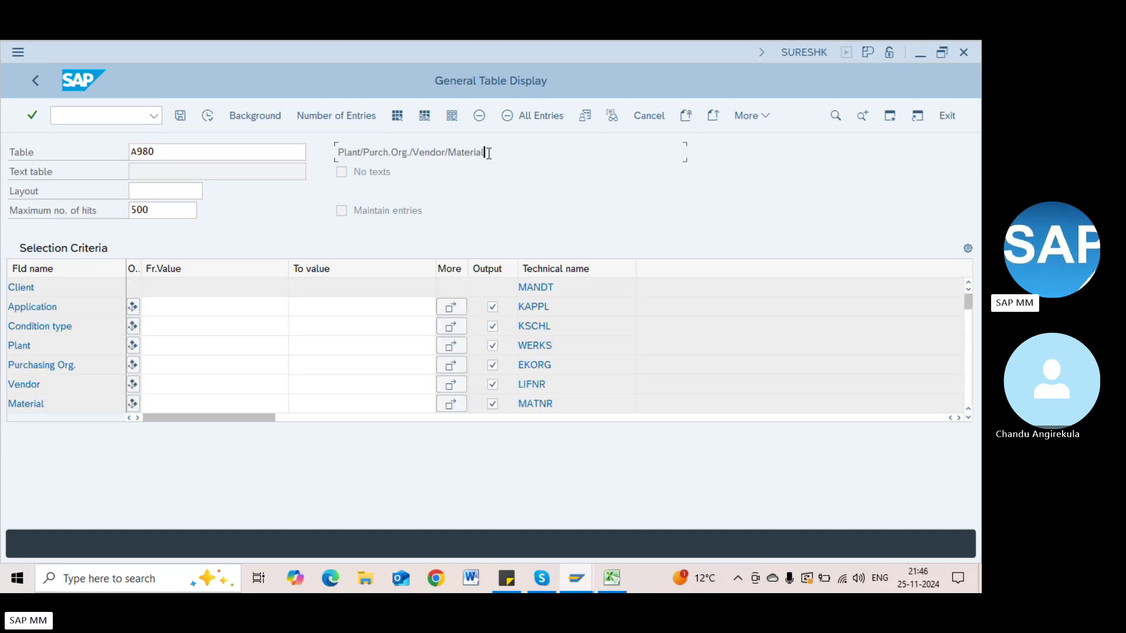
pyautogui.click(205, 116)
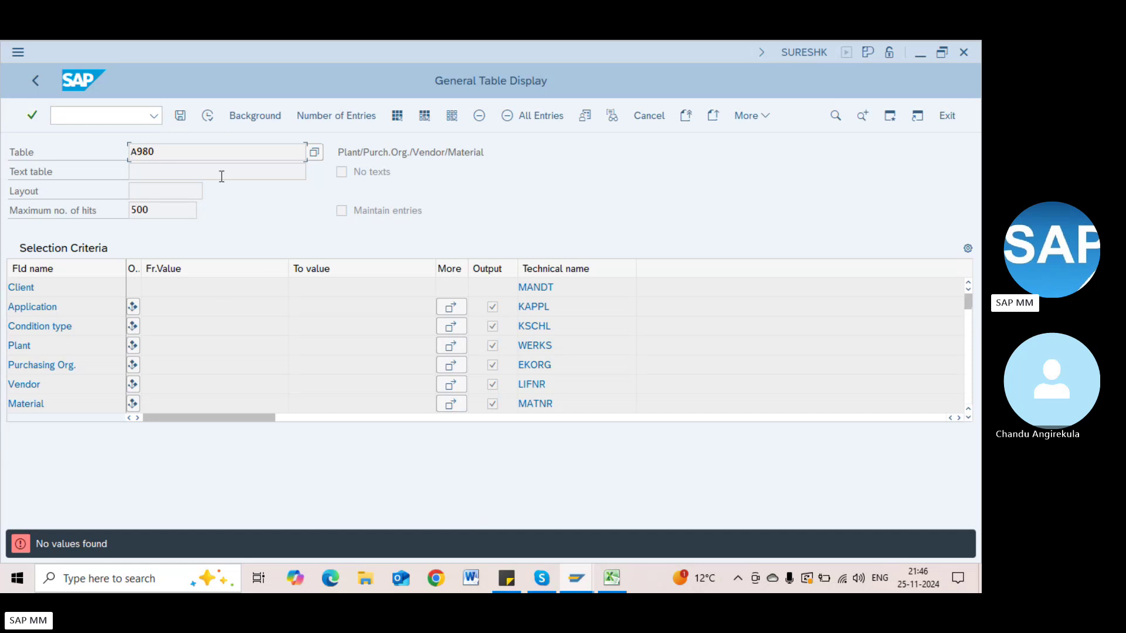
pyautogui.moveTo(448, 154); pyautogui.dragTo(305, 145)
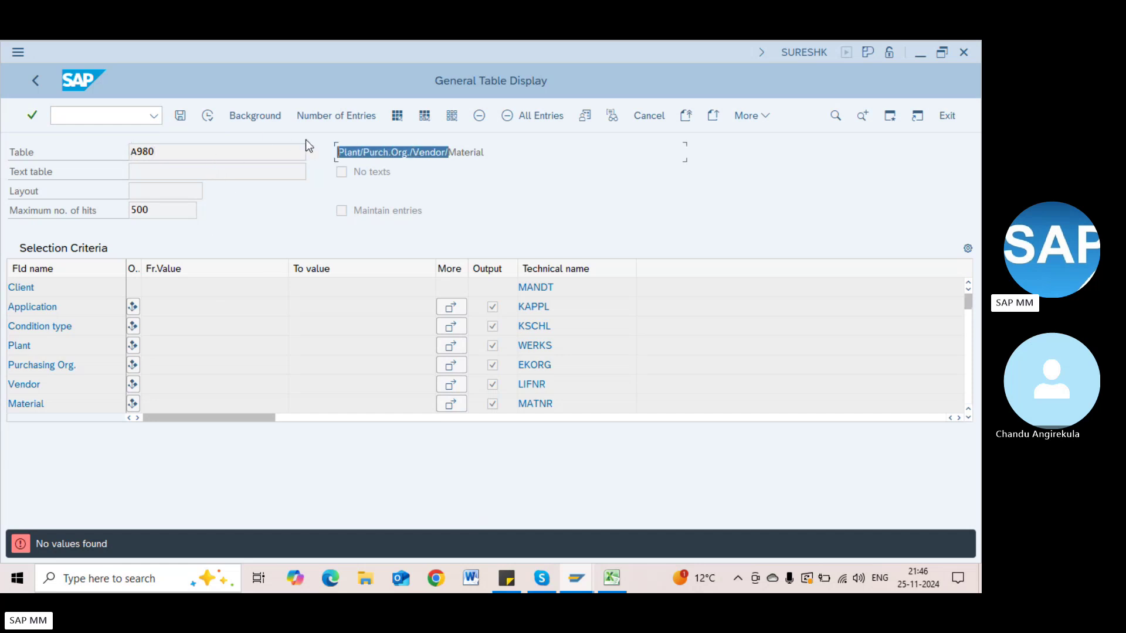
# Step: Return to condition table creation and start new table 979 after trying number 981
pyautogui.hotkey('alt', 'Tab')
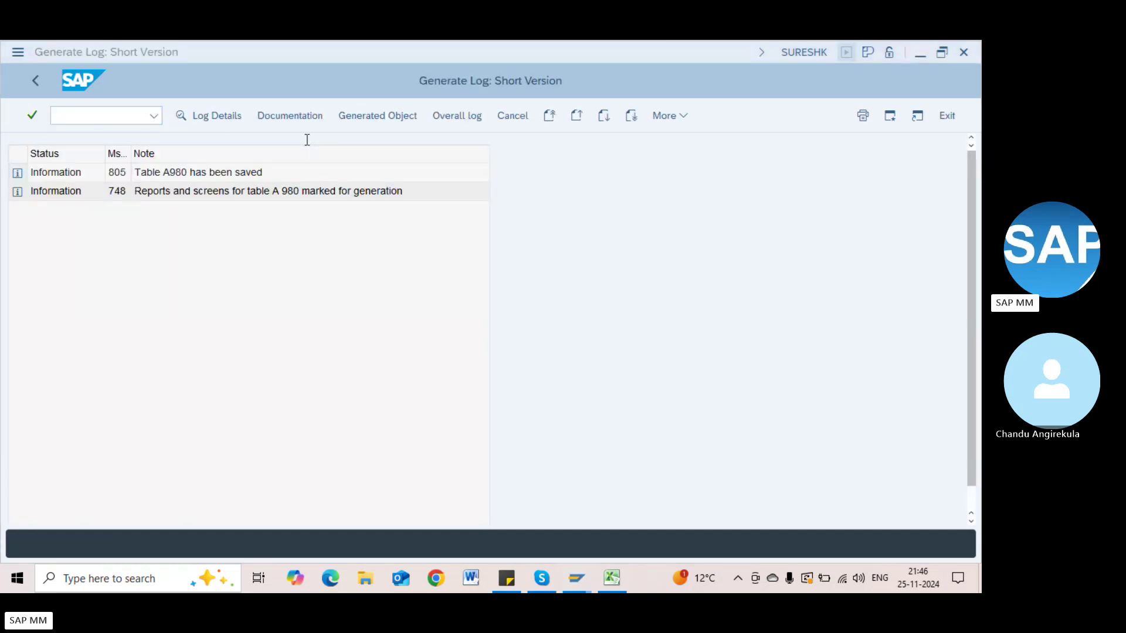
pyautogui.click(35, 81)
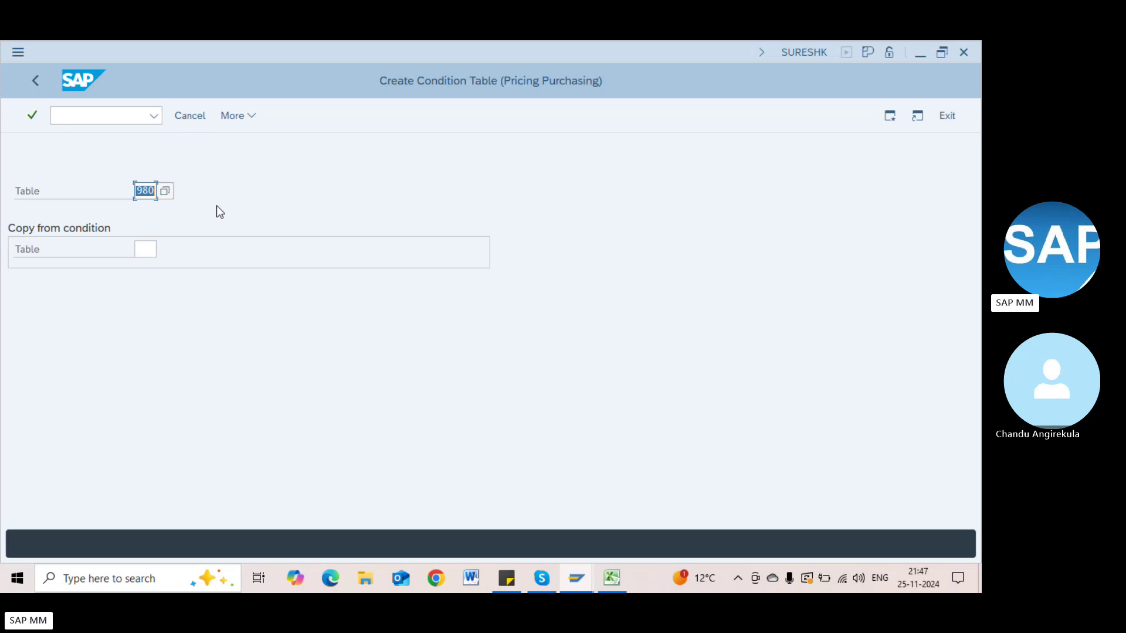
pyautogui.write('981')
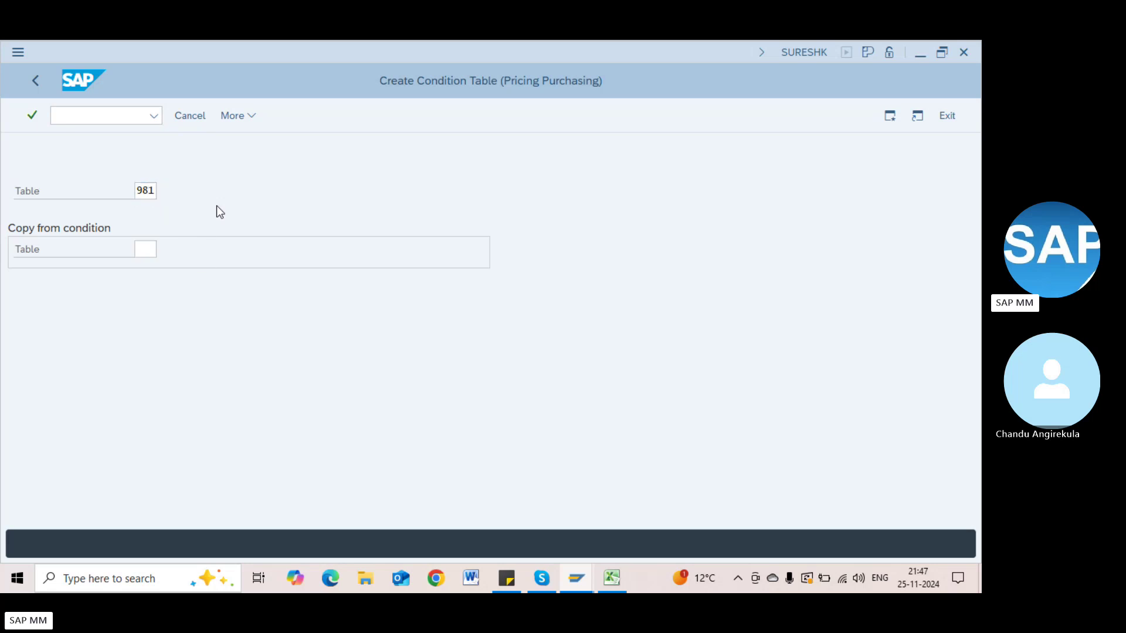
pyautogui.press('Return')
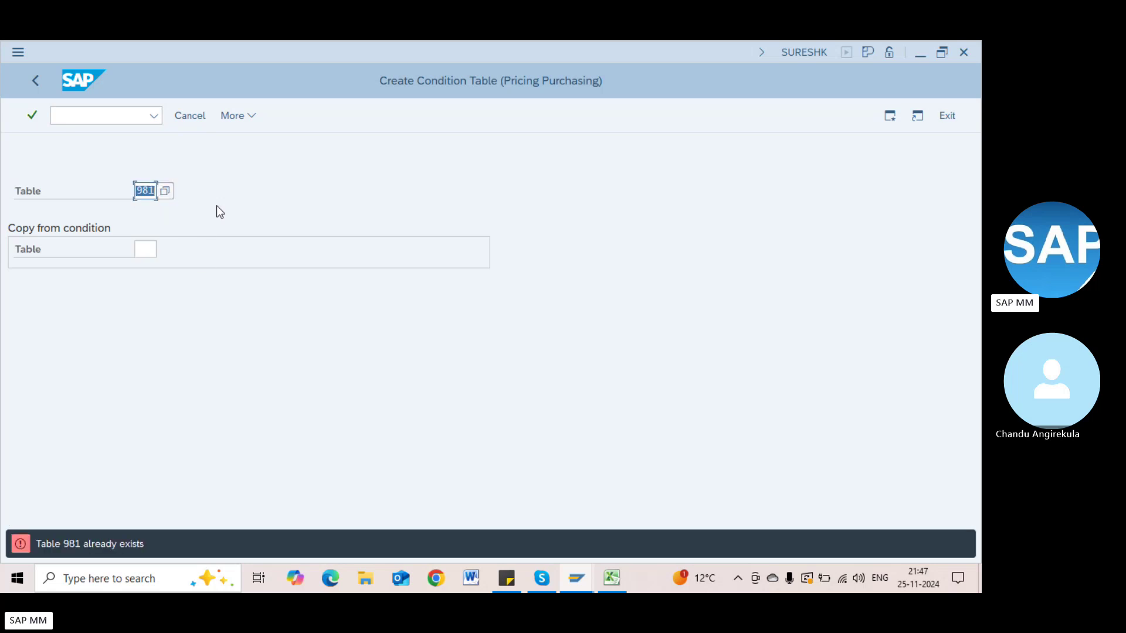
pyautogui.write('979')
pyautogui.press('Return')
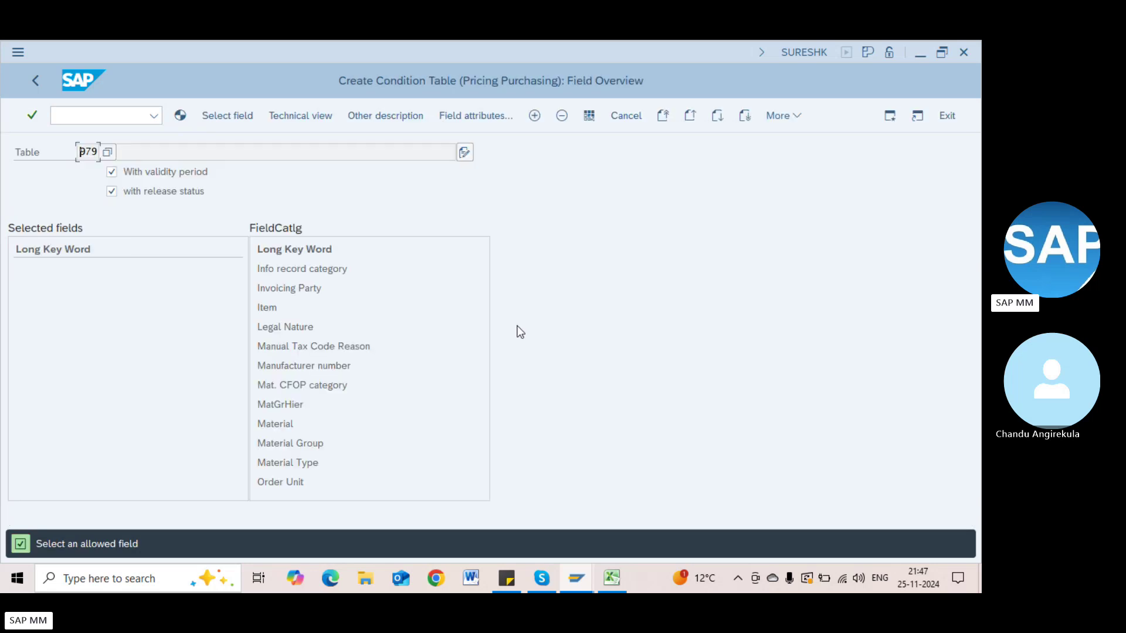
# Step: Add the Material Type and Plant fields to the selected fields of condition table 979
pyautogui.click(285, 423)
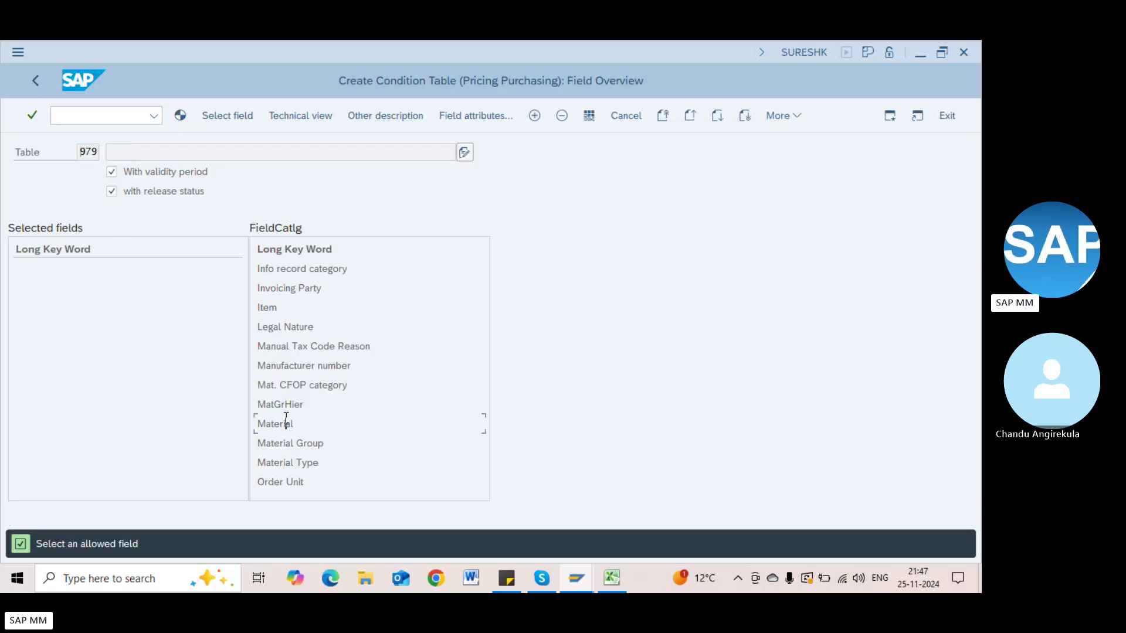
pyautogui.doubleClick(301, 463)
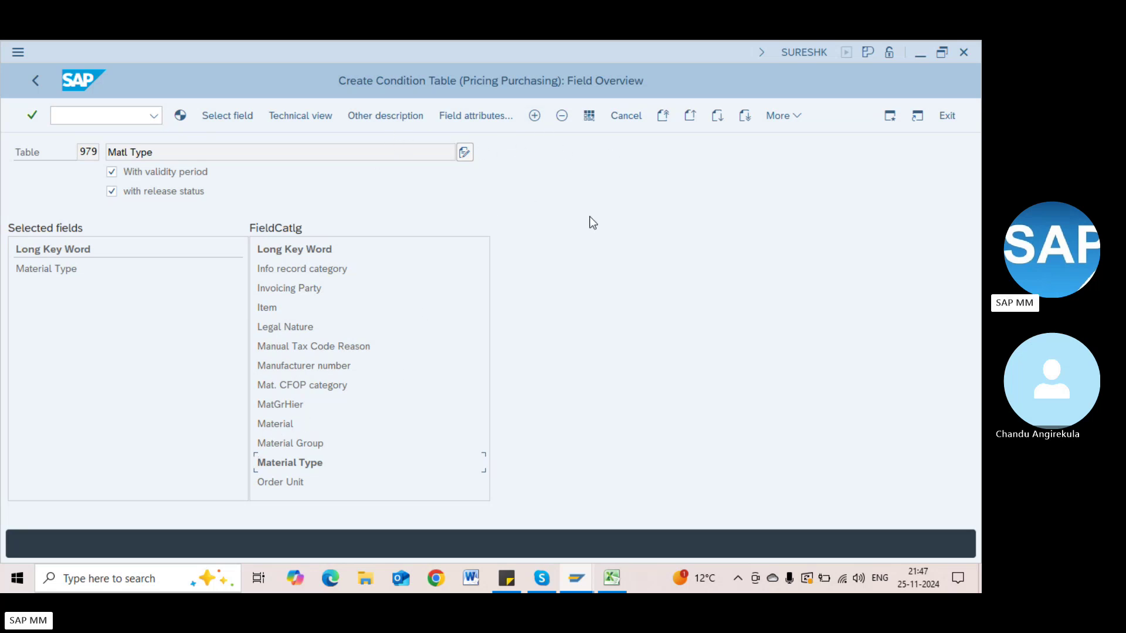
pyautogui.press('pagedown')
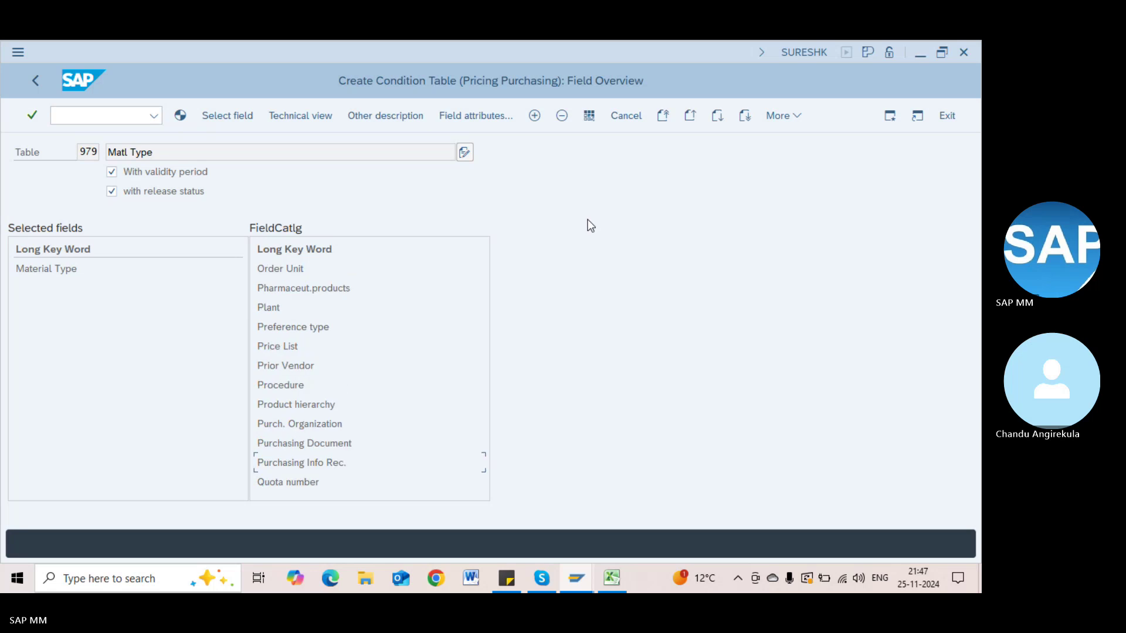
pyautogui.doubleClick(264, 309)
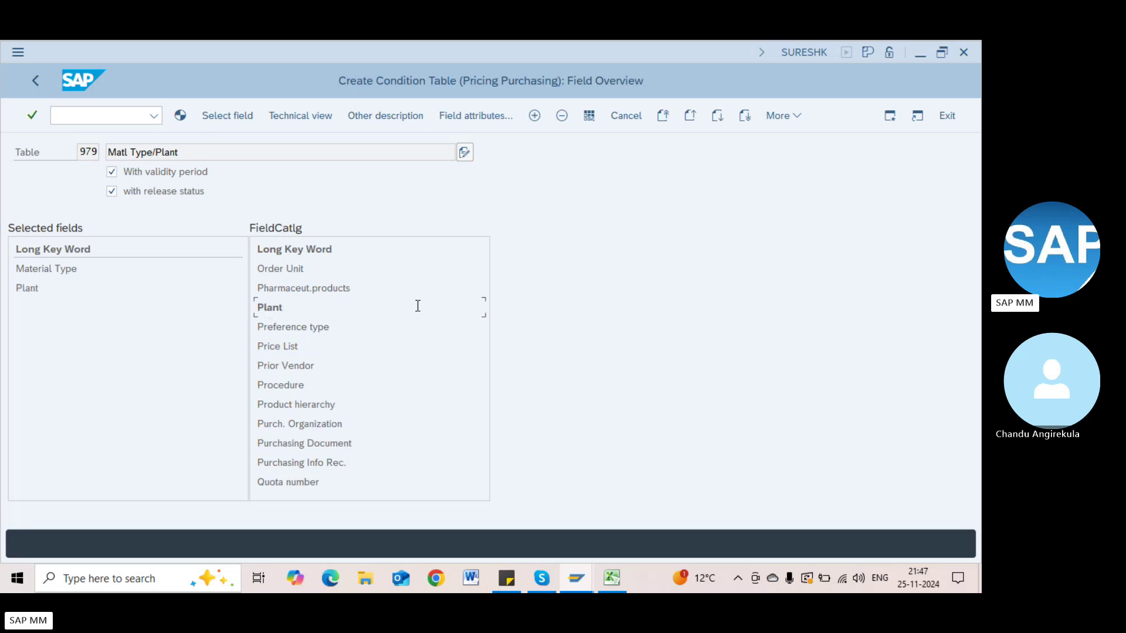
pyautogui.press('pageup')
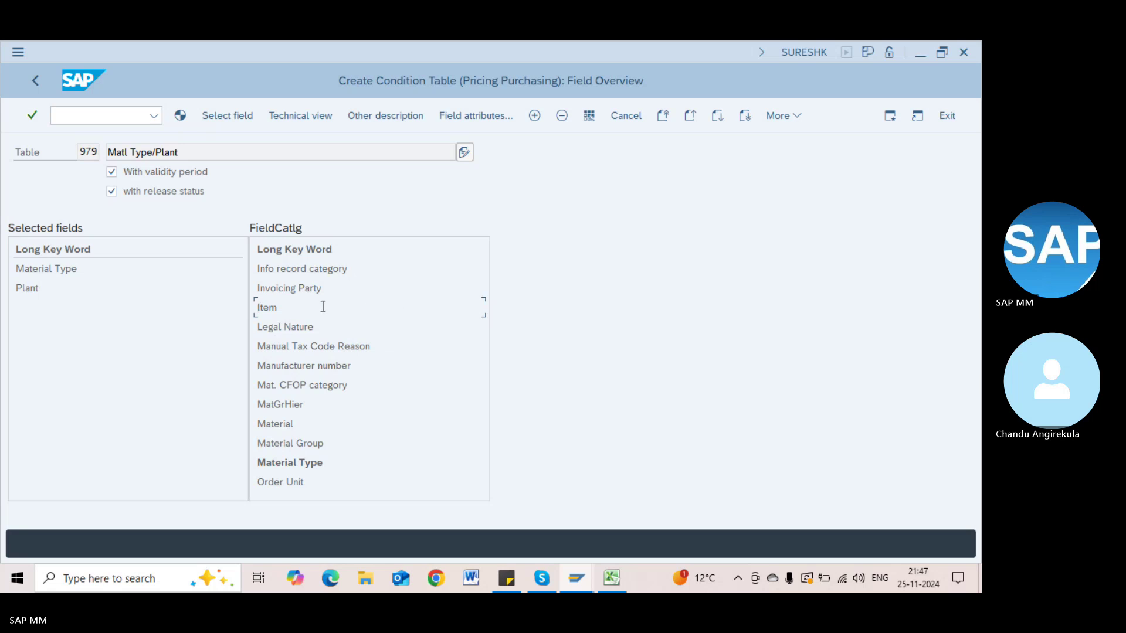
pyautogui.press('pageup')
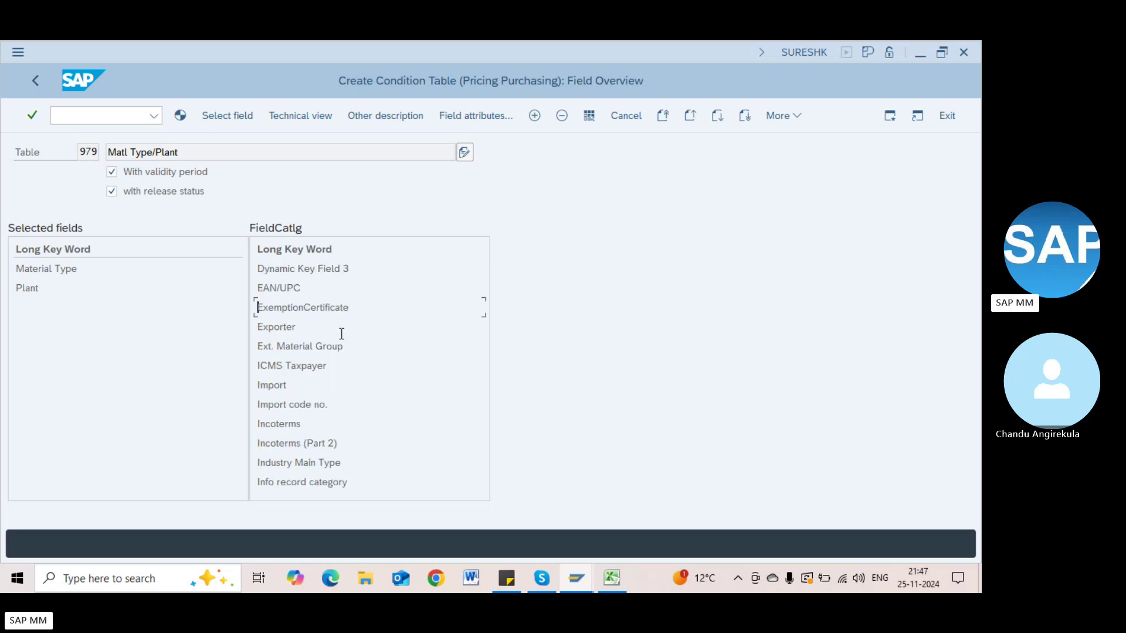
pyautogui.click(39, 269)
pyautogui.click(33, 288)
# Step: Generate condition table 979 and save its object directory entry
pyautogui.click(178, 117)
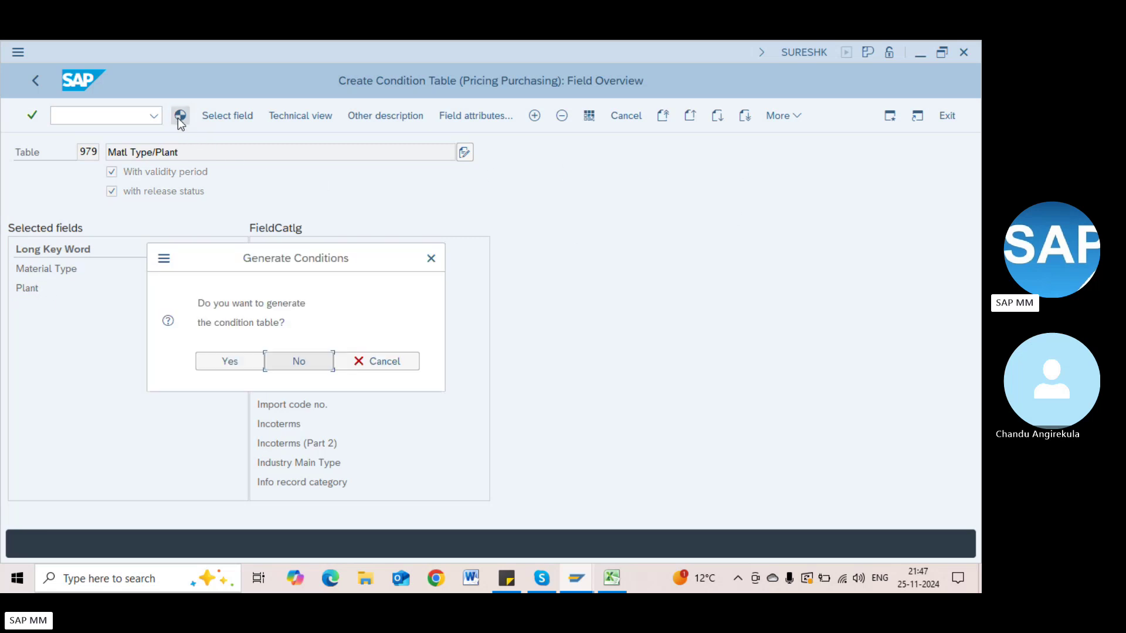
pyautogui.click(228, 362)
pyautogui.click(261, 462)
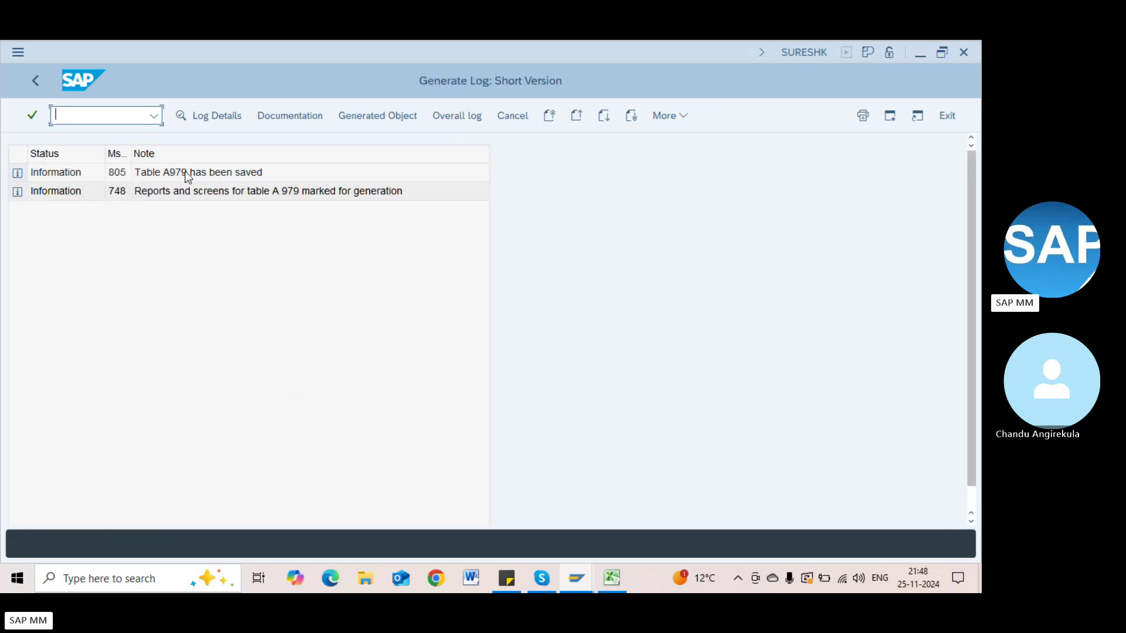
# Step: Leave condition table creation and open the Define Access Sequences activity, accepting the cross-client caution and browsing the sequence list
pyautogui.press('F3')
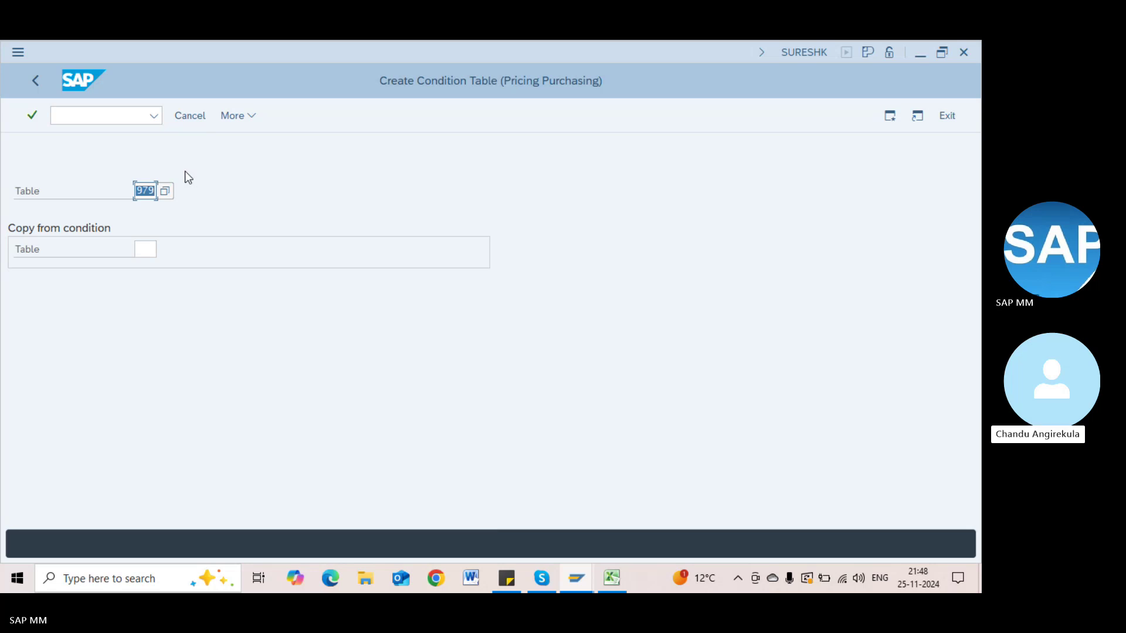
pyautogui.press('Return')
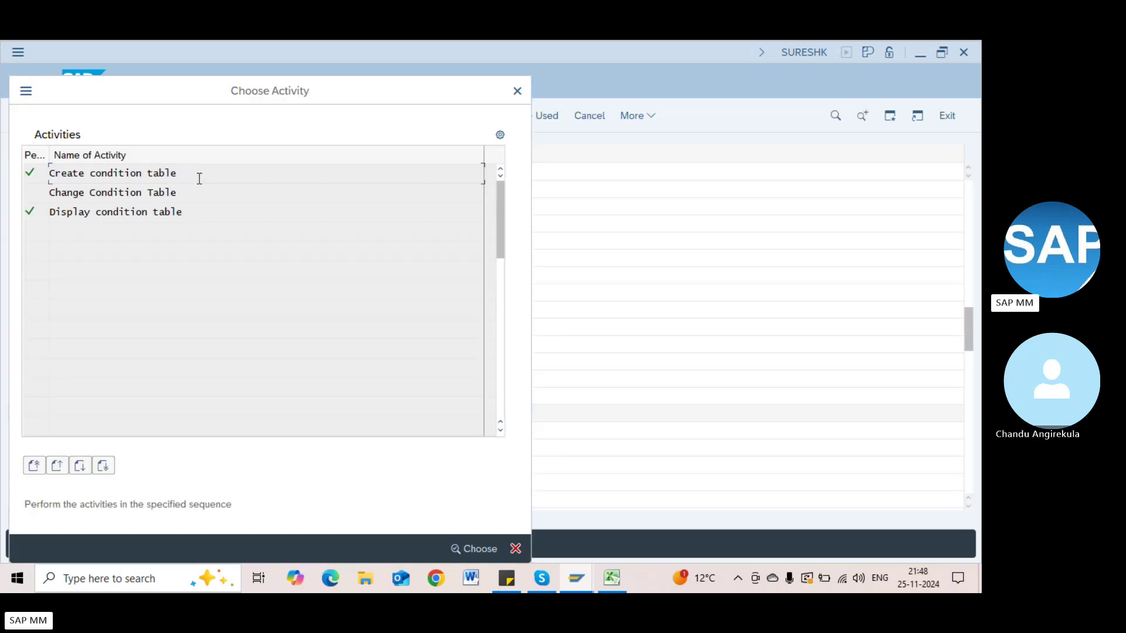
pyautogui.click(516, 92)
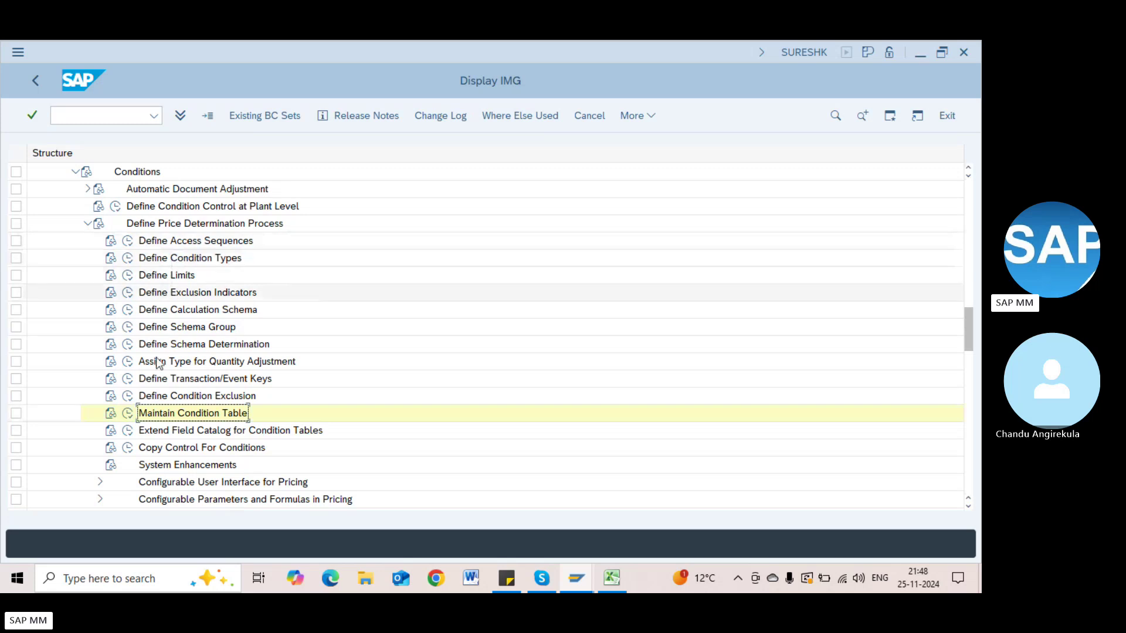
pyautogui.click(127, 241)
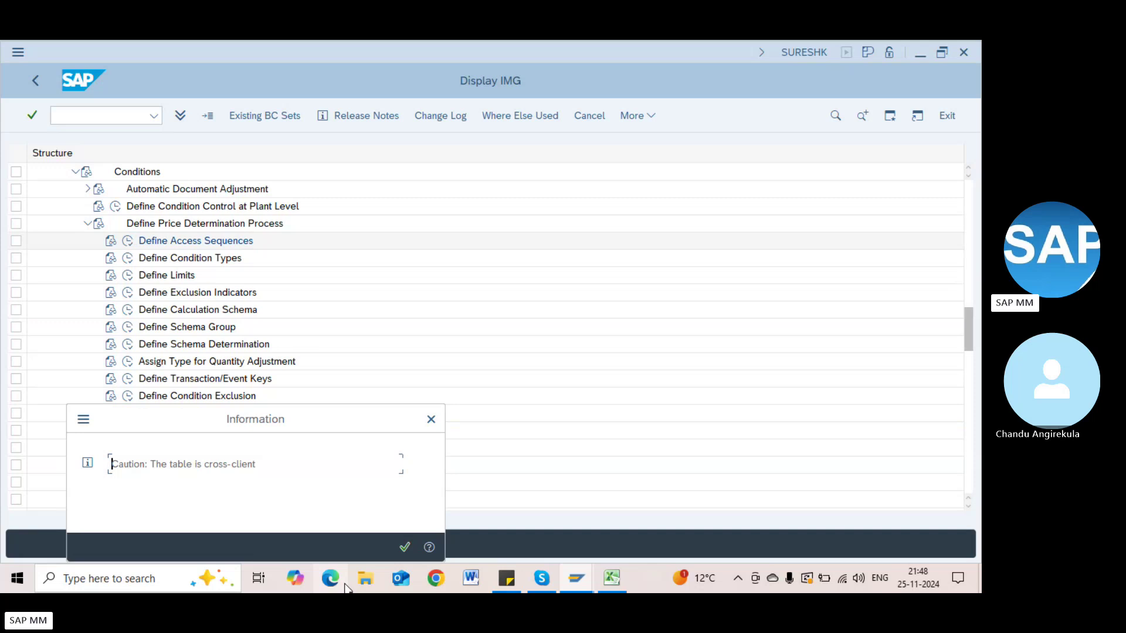
pyautogui.click(405, 547)
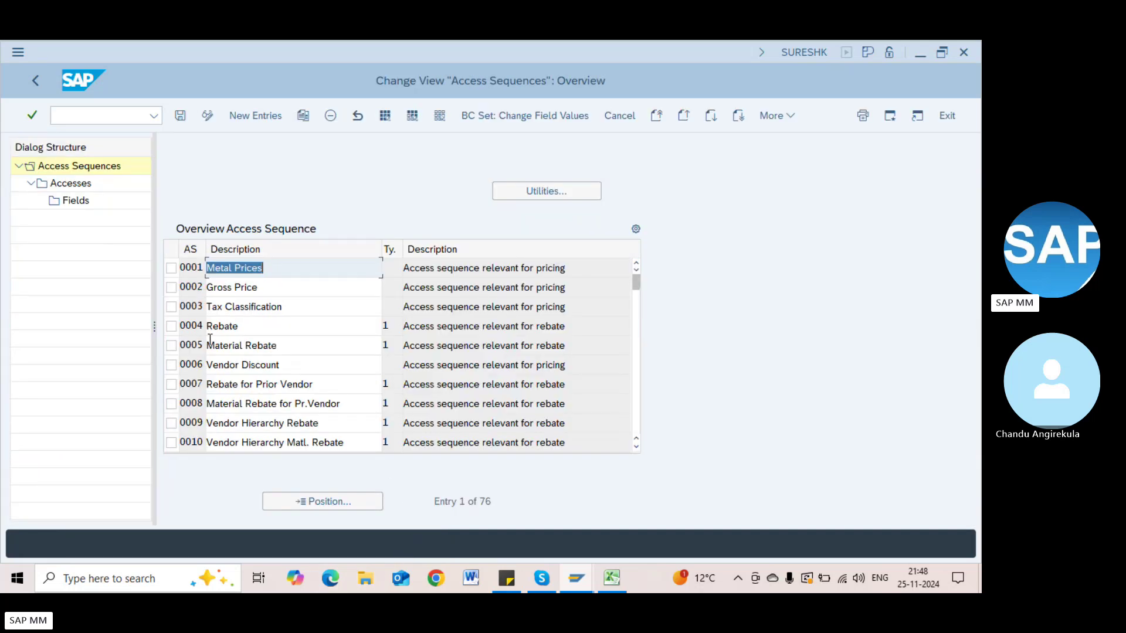
pyautogui.scroll(-3, 211, 344)
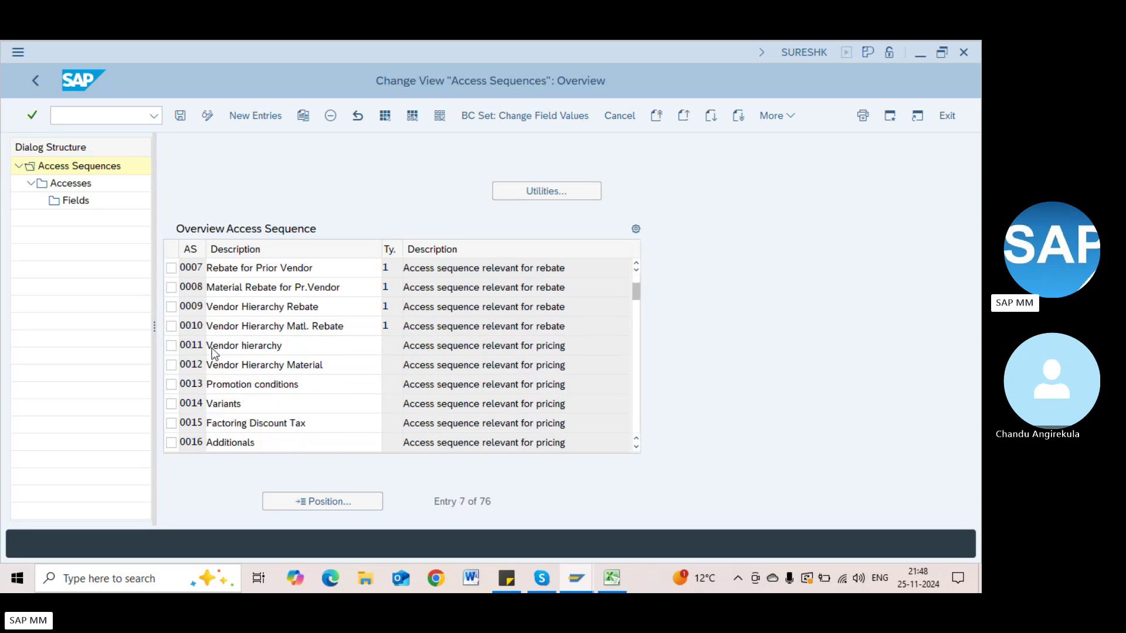
pyautogui.scroll(-2, 228, 353)
pyautogui.scroll(4, 259, 277)
pyautogui.scroll(1, 258, 282)
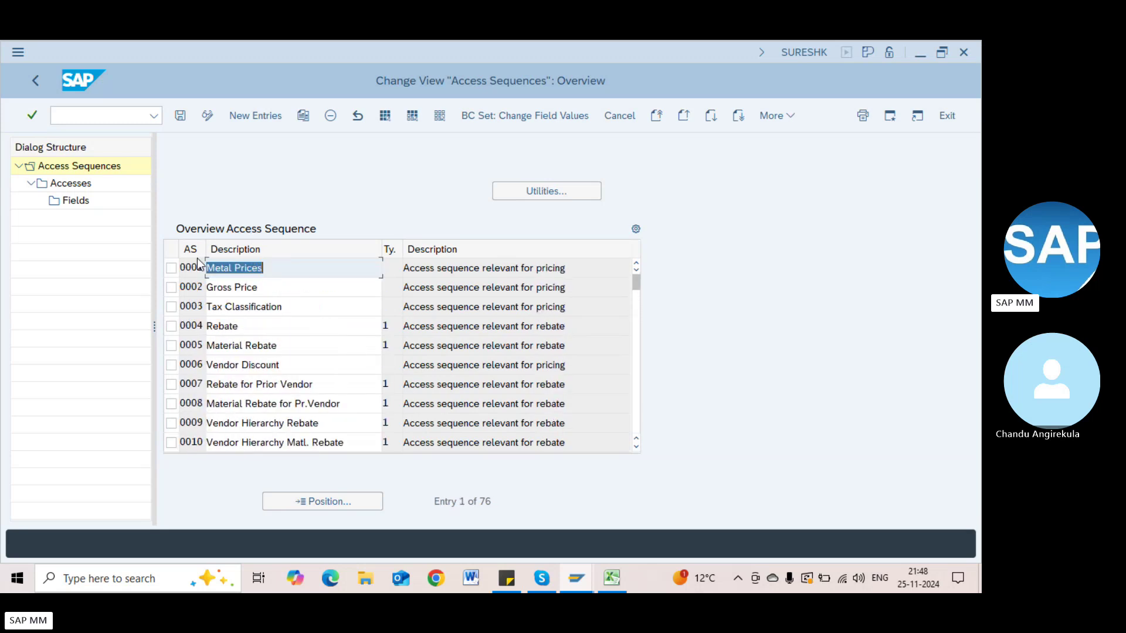
# Step: Review the accesses of sequence 0001 Metal Prices and the fields of its access 10, and return to the sequence overview
pyautogui.click(171, 269)
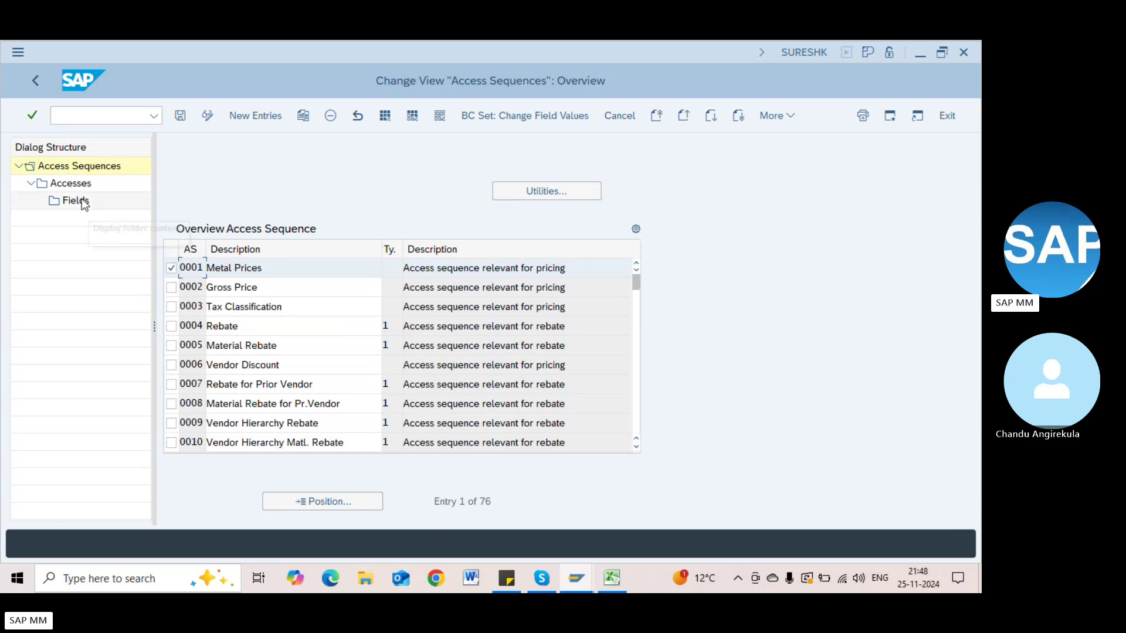
pyautogui.click(234, 268)
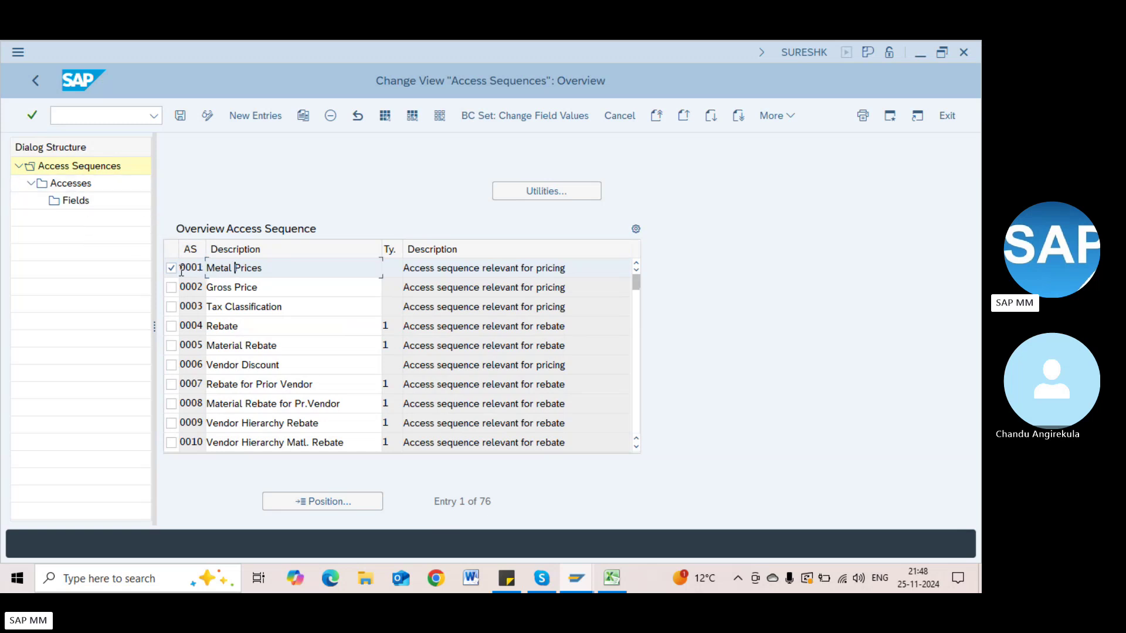
pyautogui.doubleClick(71, 185)
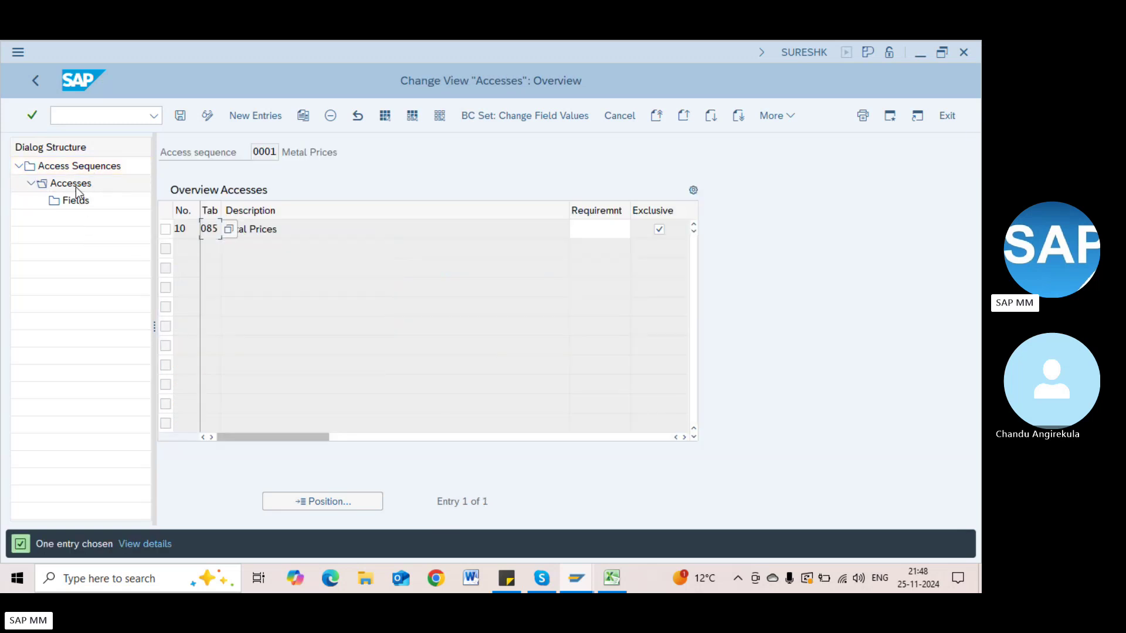
pyautogui.click(304, 229)
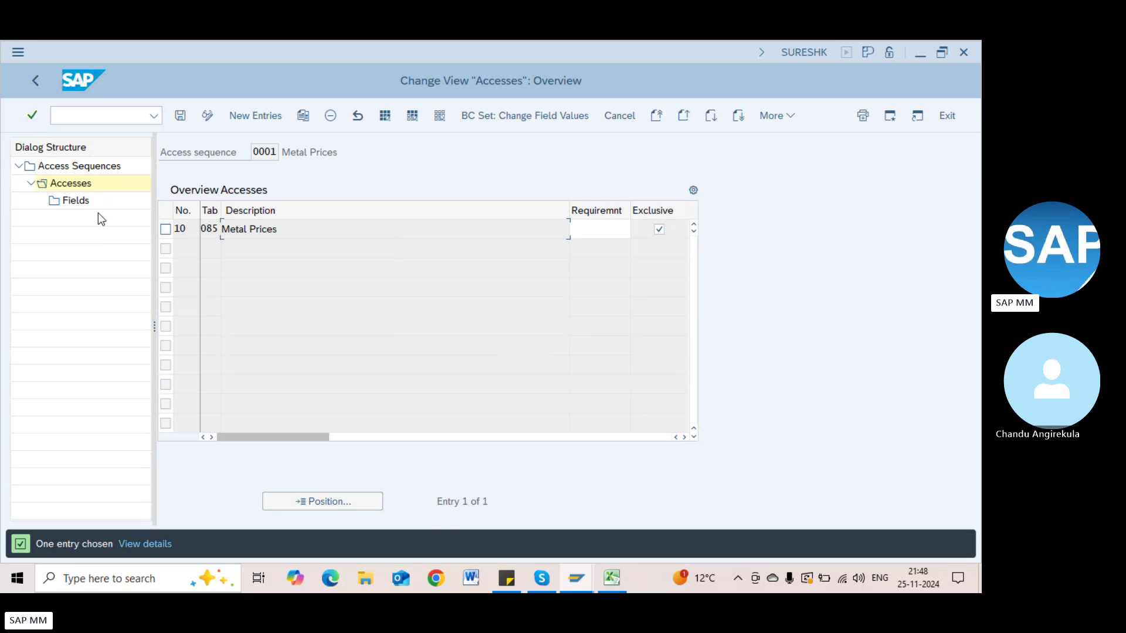
pyautogui.click(83, 201)
pyautogui.click(166, 230)
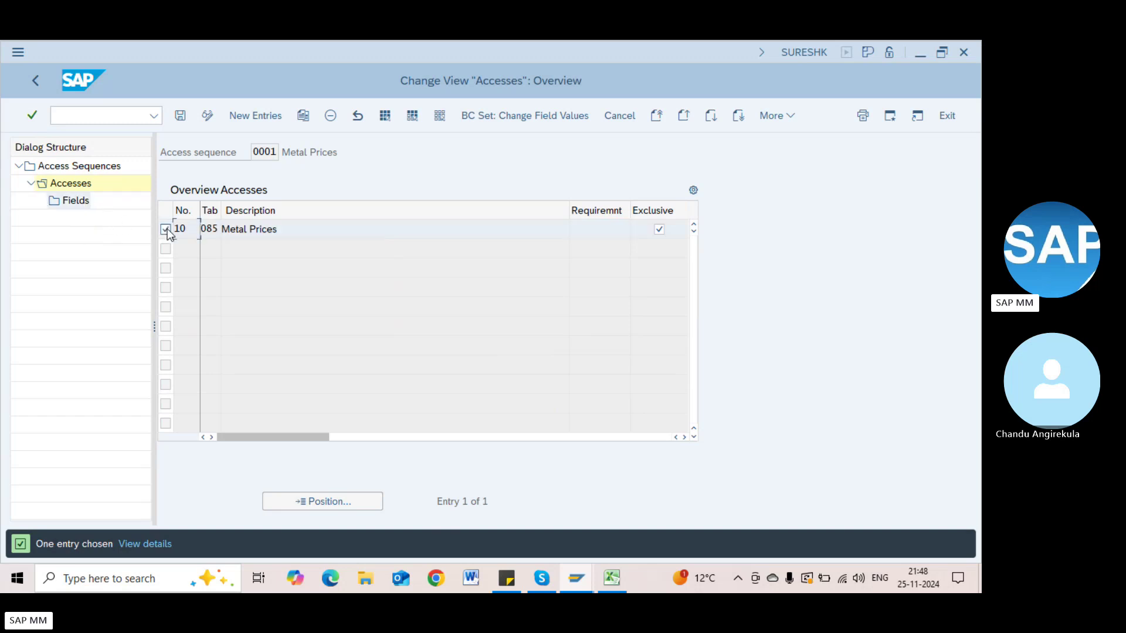
pyautogui.doubleClick(85, 203)
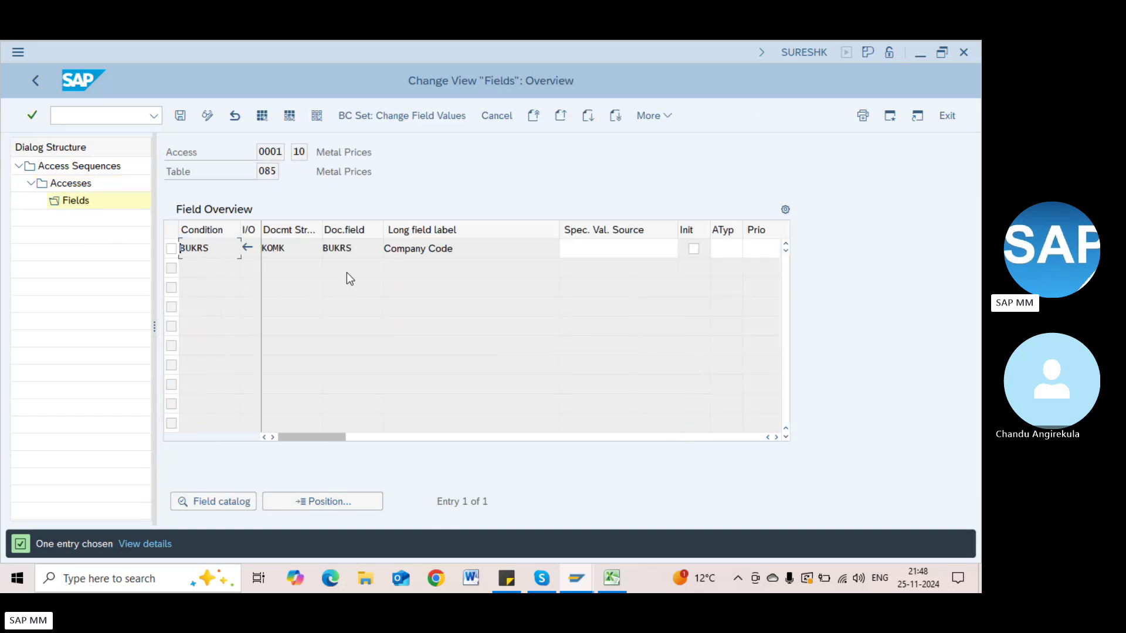
pyautogui.click(350, 256)
pyautogui.press('F3')
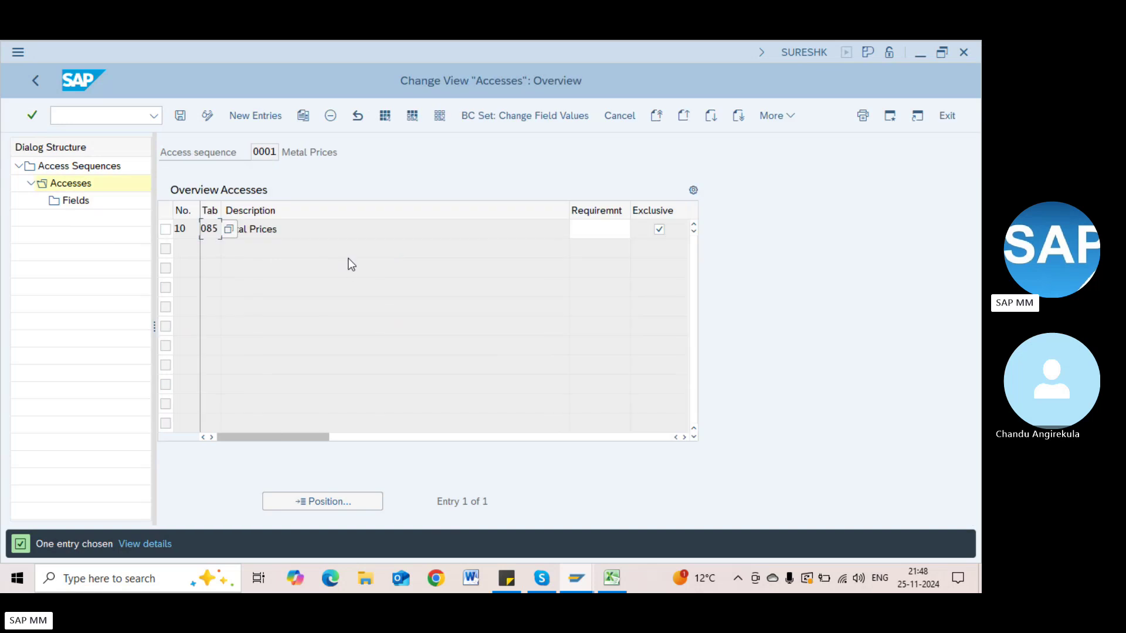
pyautogui.press('F3')
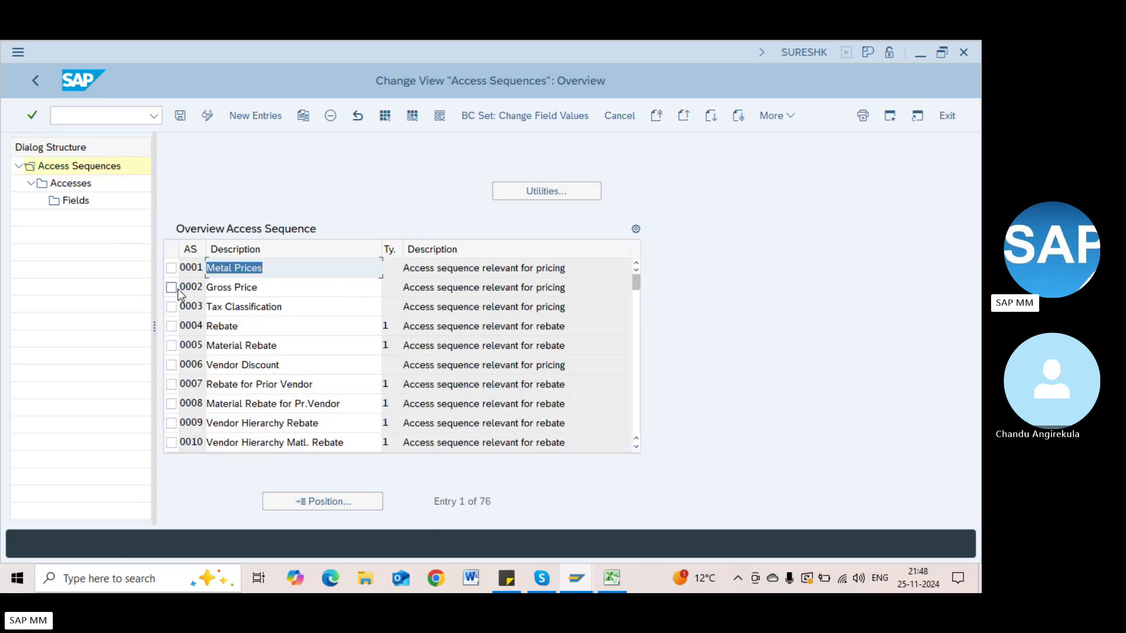
# Step: Open the accesses of access sequence 0002 Gross Price and look through its condition tables
pyautogui.click(171, 287)
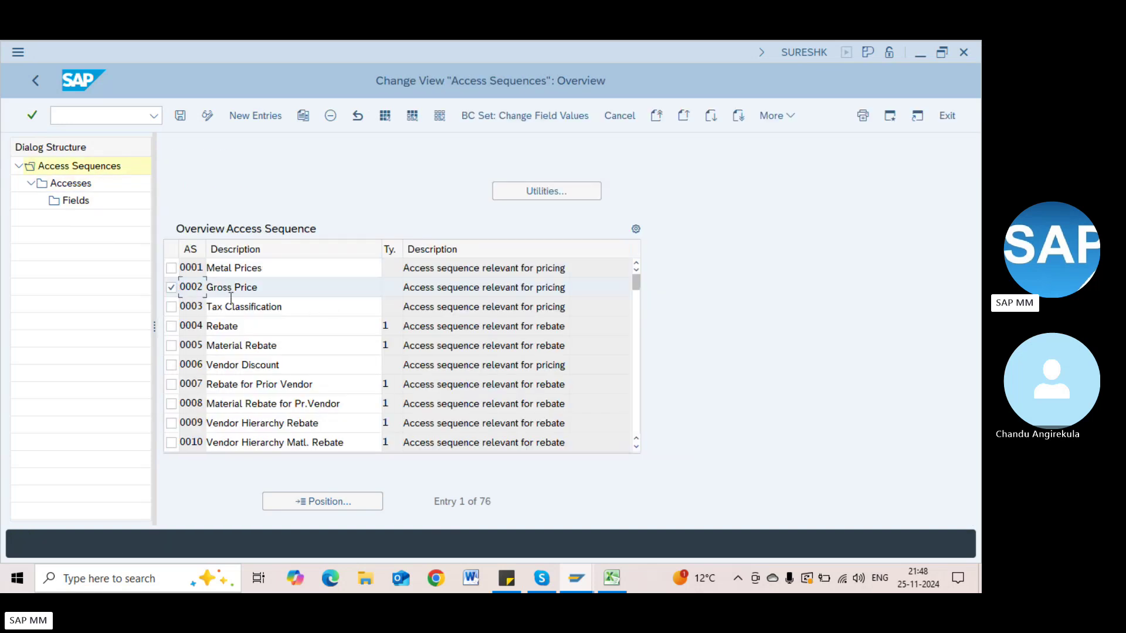
pyautogui.doubleClick(87, 185)
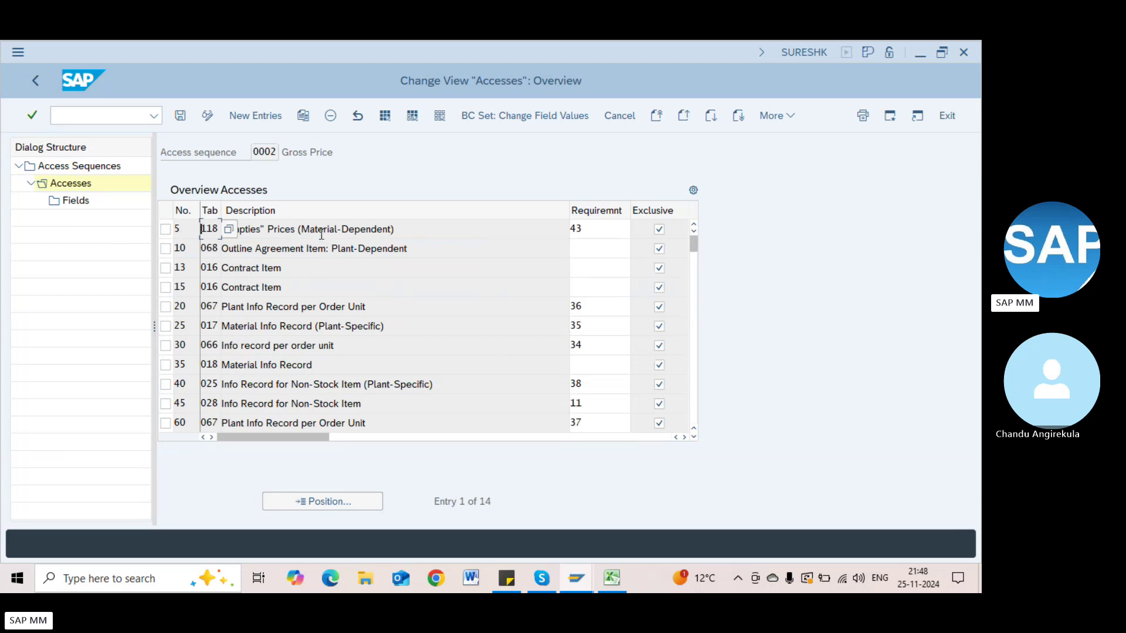
pyautogui.click(323, 268)
pyautogui.click(327, 326)
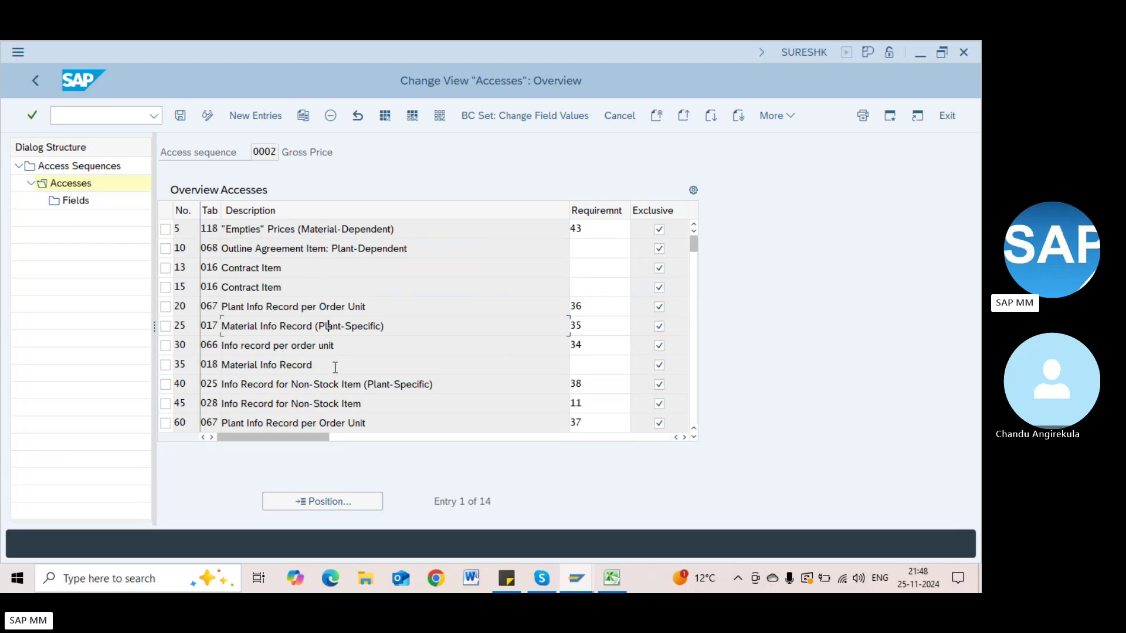
pyautogui.click(348, 422)
# Step: View the fields of access 20, Plant Info Record per Order Unit, and return to the accesses of Gross Price
pyautogui.click(166, 306)
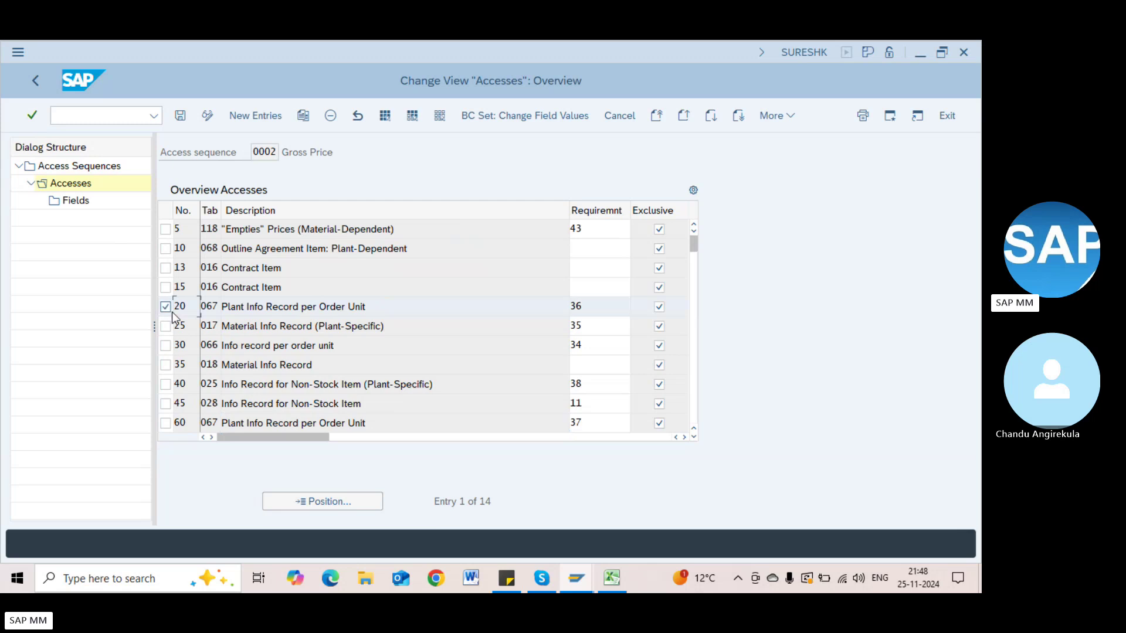
pyautogui.doubleClick(76, 202)
pyautogui.click(426, 246)
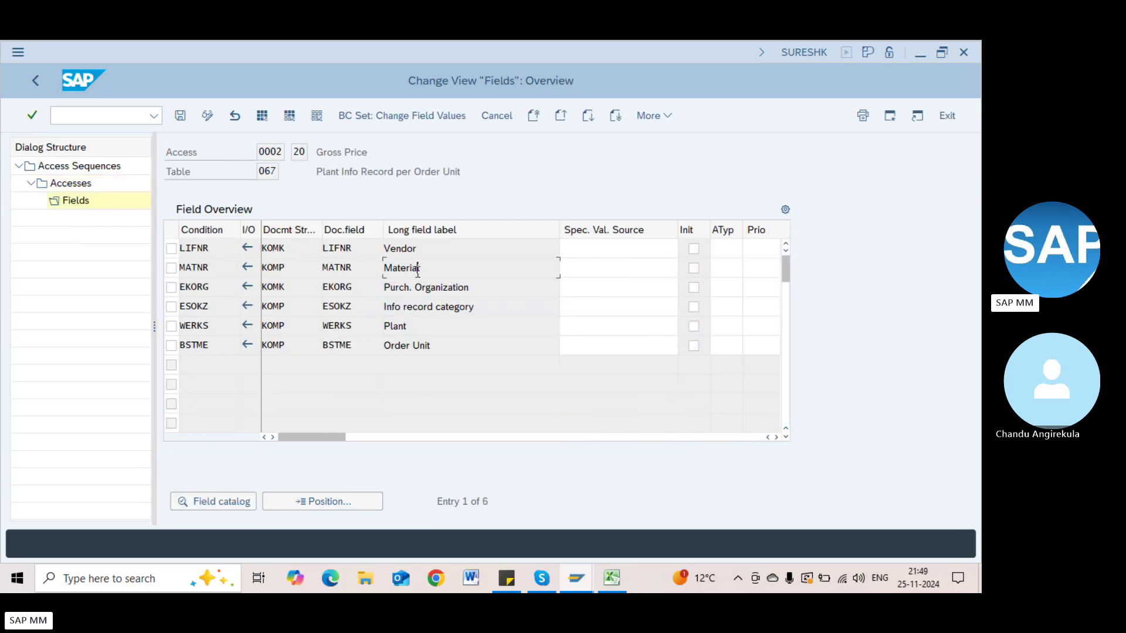
pyautogui.press('F3')
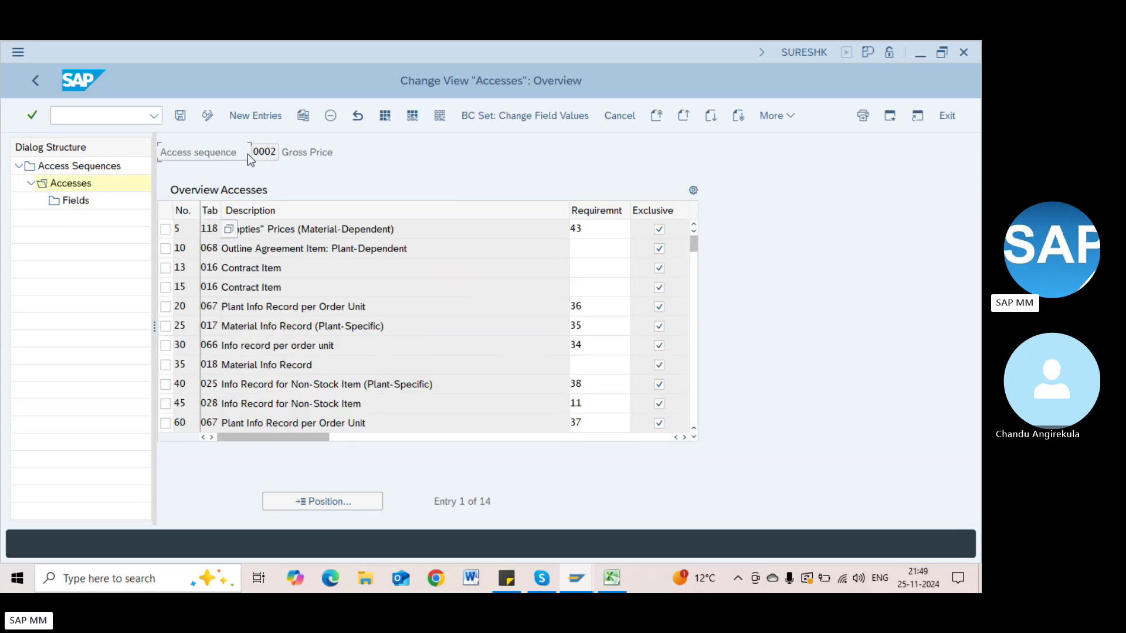
pyautogui.moveTo(255, 153); pyautogui.dragTo(303, 154)
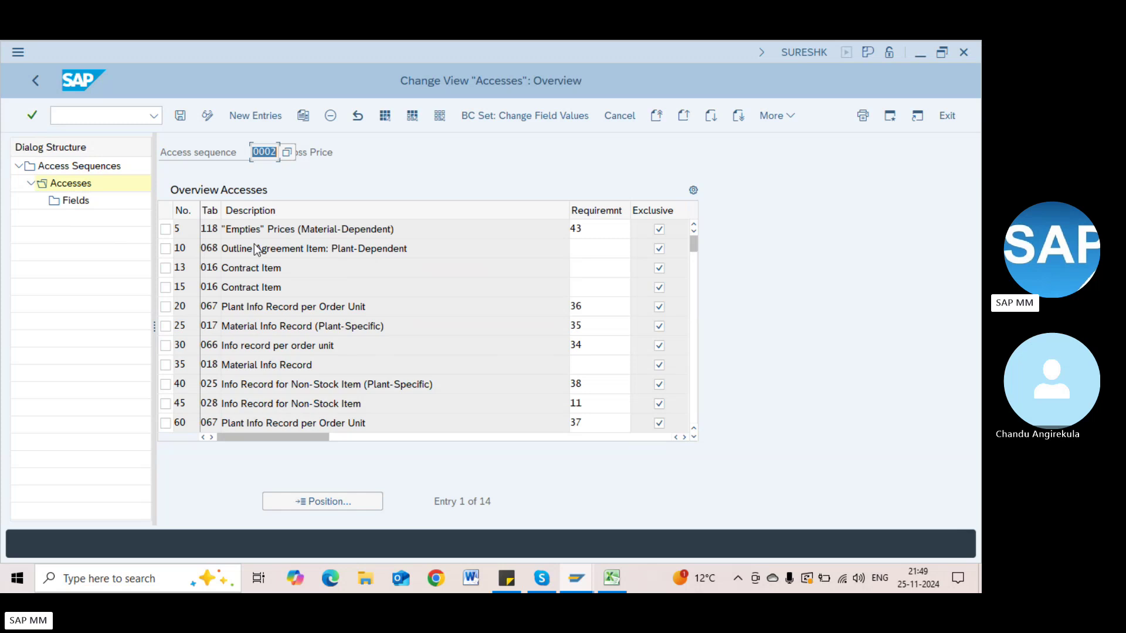
pyautogui.click(285, 232)
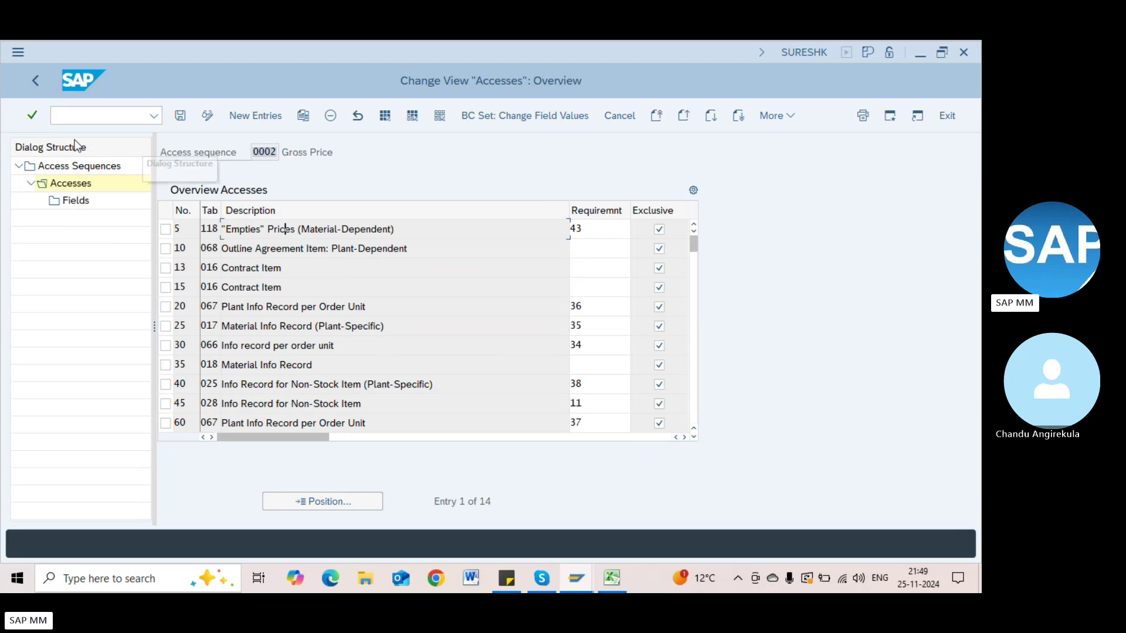
# Step: Run transaction MEK1 in another SAP session for condition type PB00 and look at its key combinations, including Outline Agreement Item and Contract Item
pyautogui.click(98, 111)
pyautogui.hotkey('alt', 'Tab')
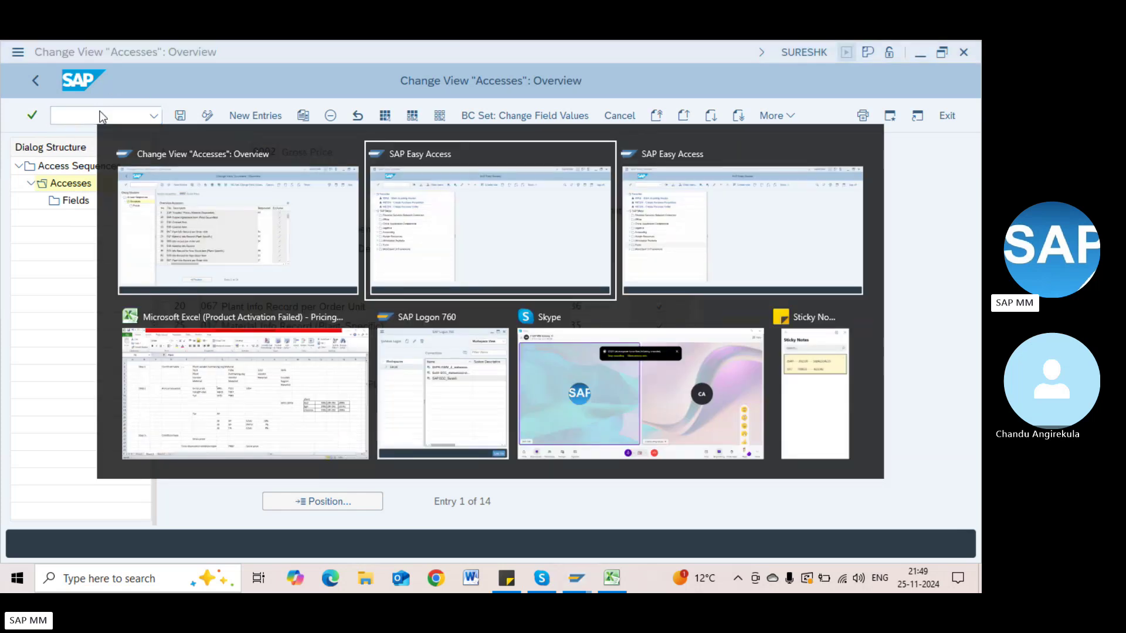
pyautogui.write('mek1')
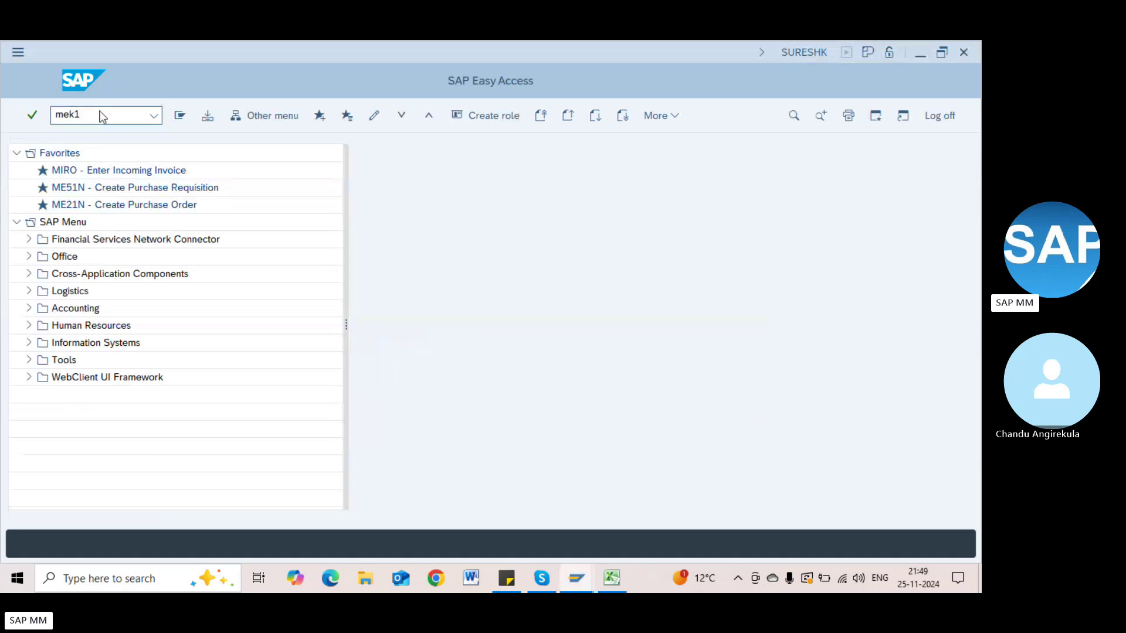
pyautogui.press('Return')
pyautogui.press('Return')
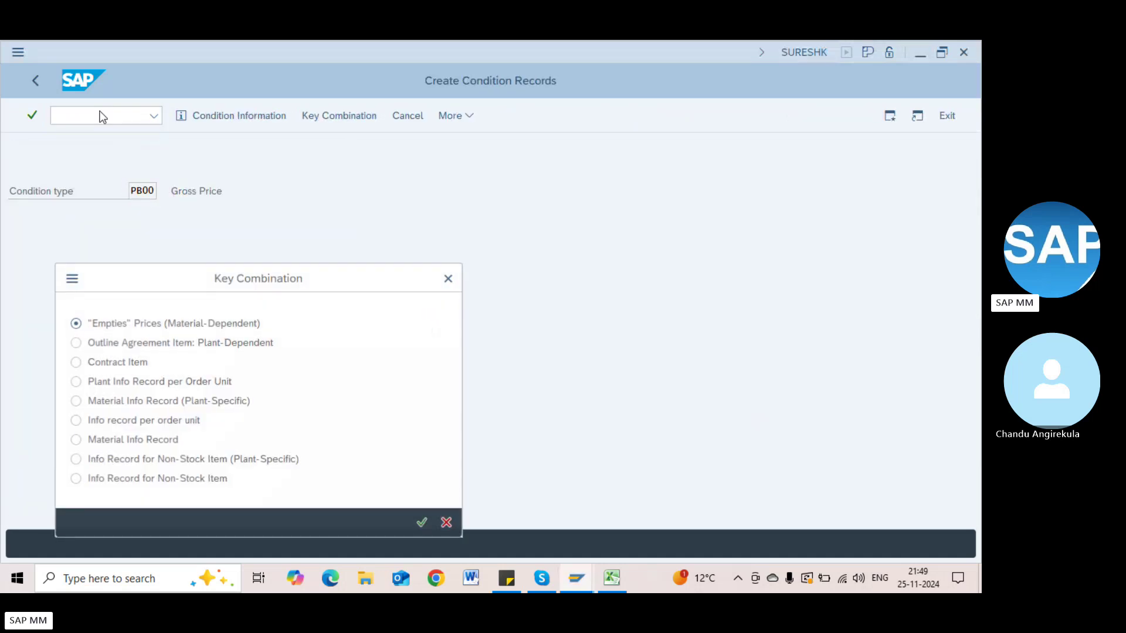
pyautogui.click(147, 345)
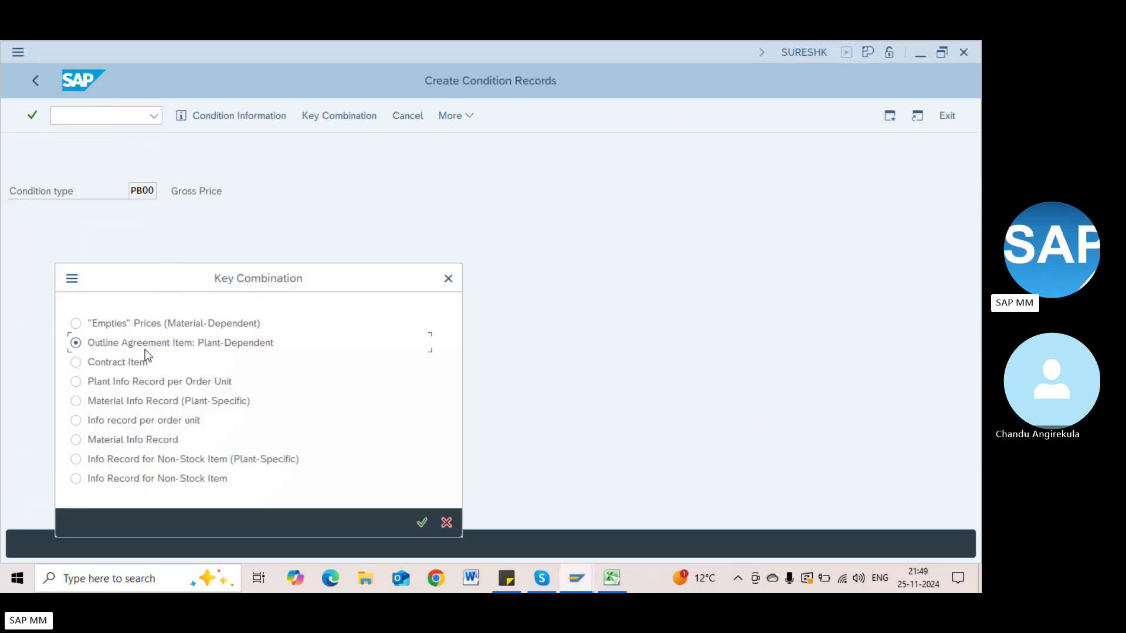
pyautogui.click(139, 364)
# Step: Compare the accesses of sequence 0002 with the PB00 key combinations in the other session
pyautogui.hotkey('alt', 'Tab')
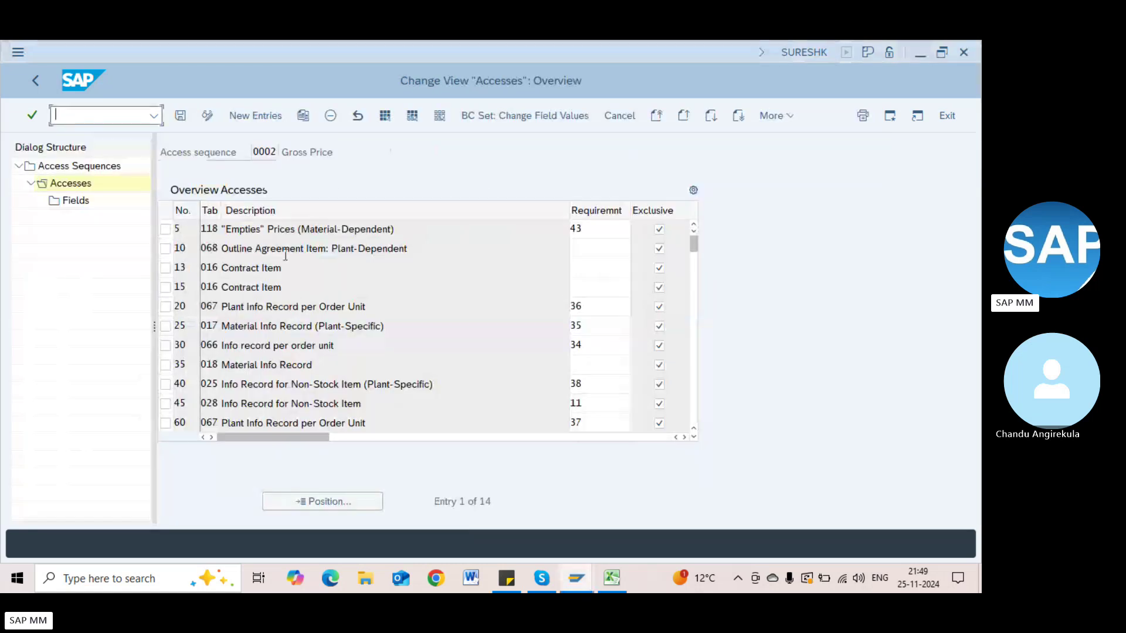
pyautogui.click(291, 281)
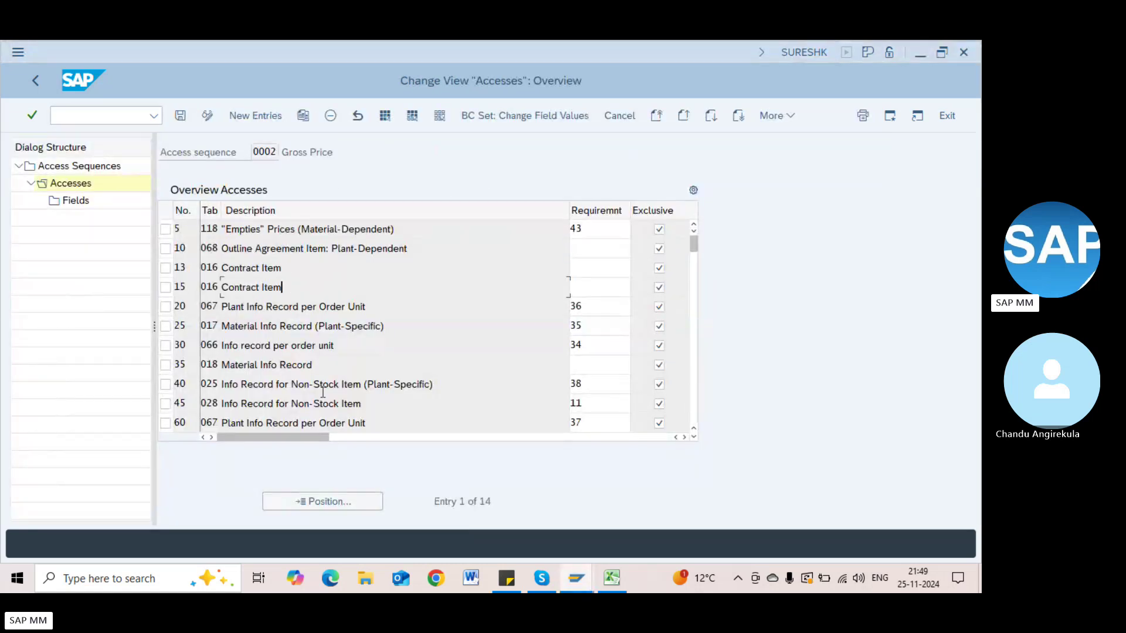
pyautogui.hotkey('alt', 'Tab')
pyautogui.hotkey('alt', 'Tab')
pyautogui.click(318, 271)
# Step: Look through the requirement routines available for access 5, "Empties" Prices (Material-Dependent)
pyautogui.click(600, 226)
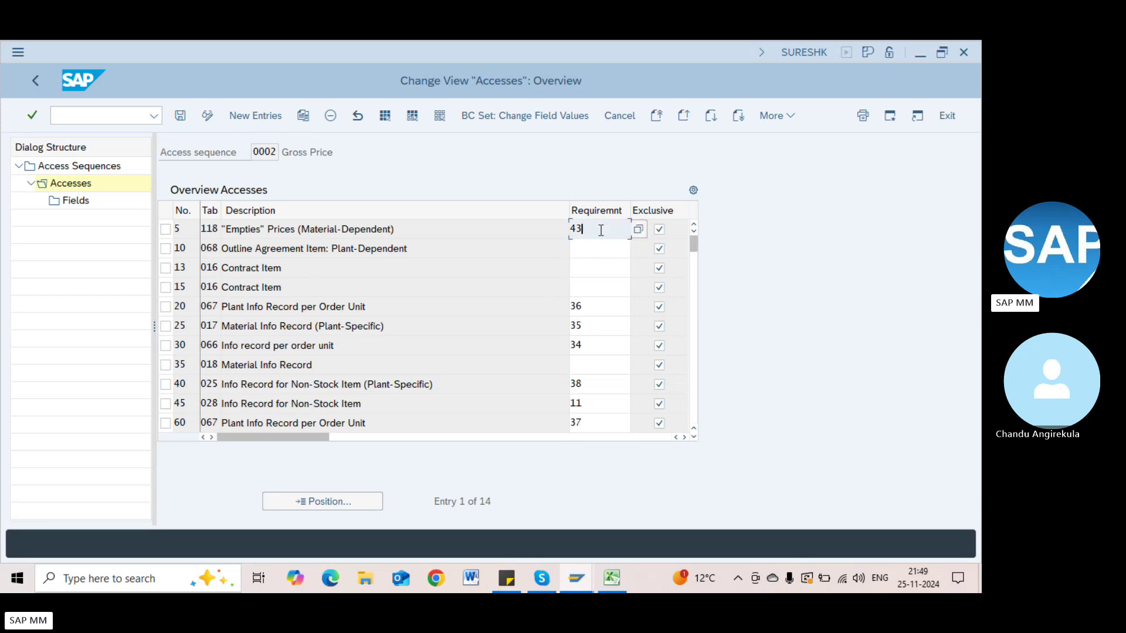
pyautogui.click(638, 229)
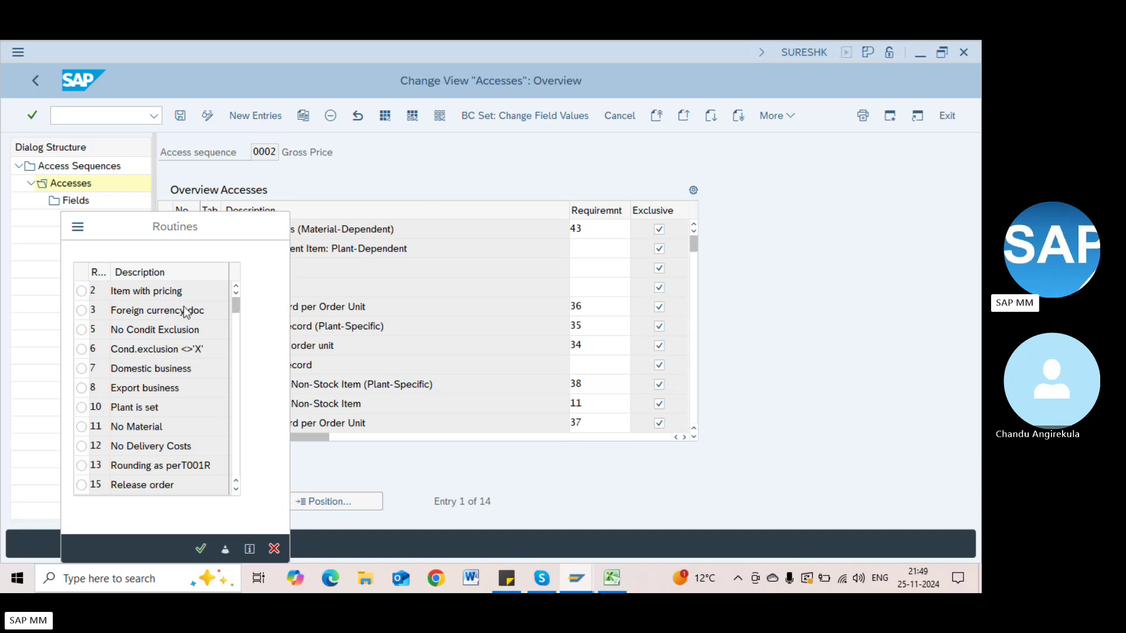
pyautogui.press('Escape')
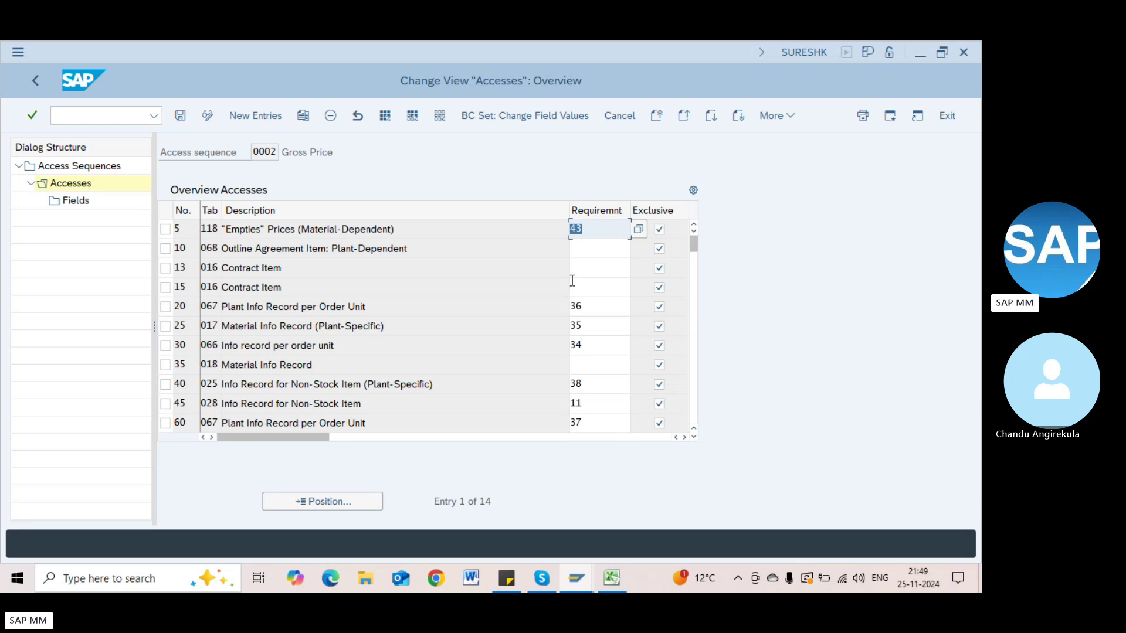
pyautogui.click(638, 230)
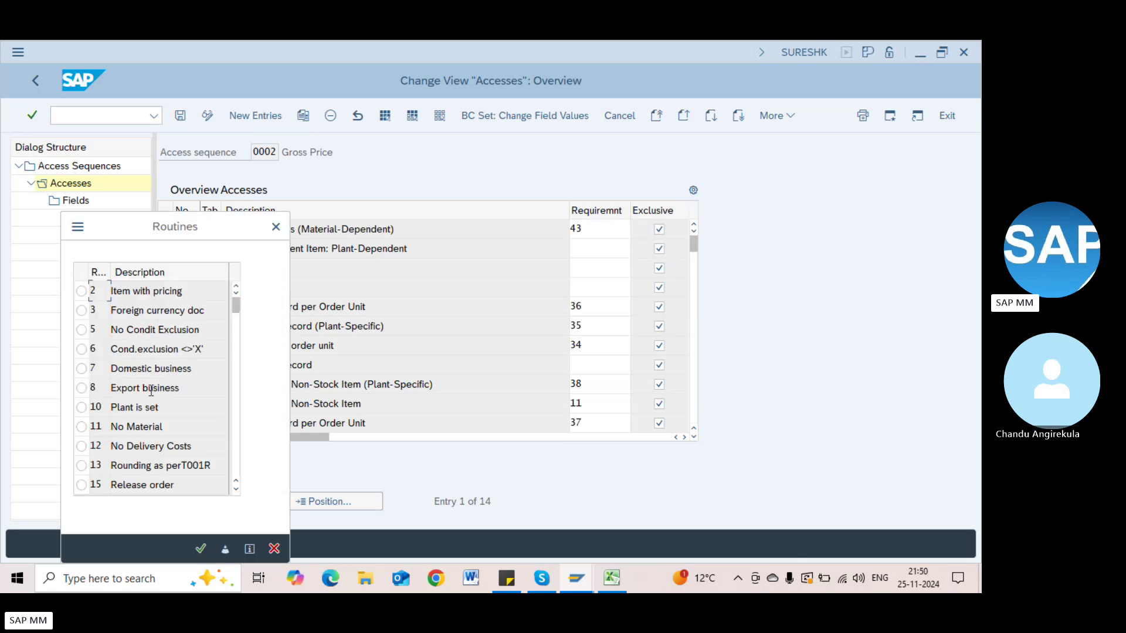
# Step: Examine the source code of requirement routine 10, Plant is set, and return to the accesses without assigning it
pyautogui.click(83, 408)
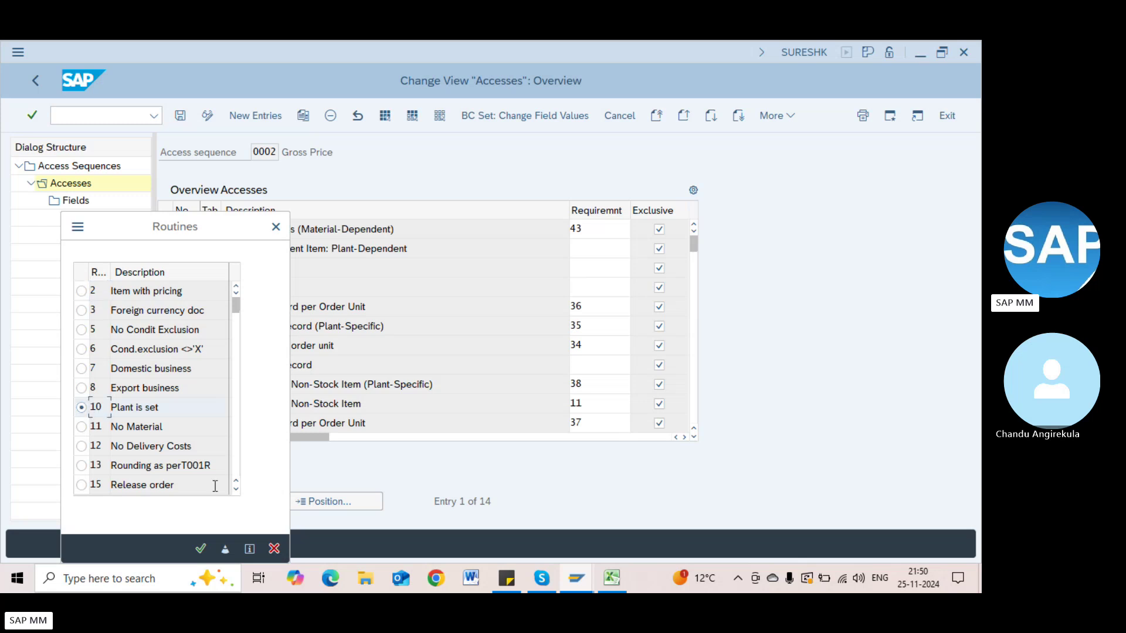
pyautogui.click(228, 548)
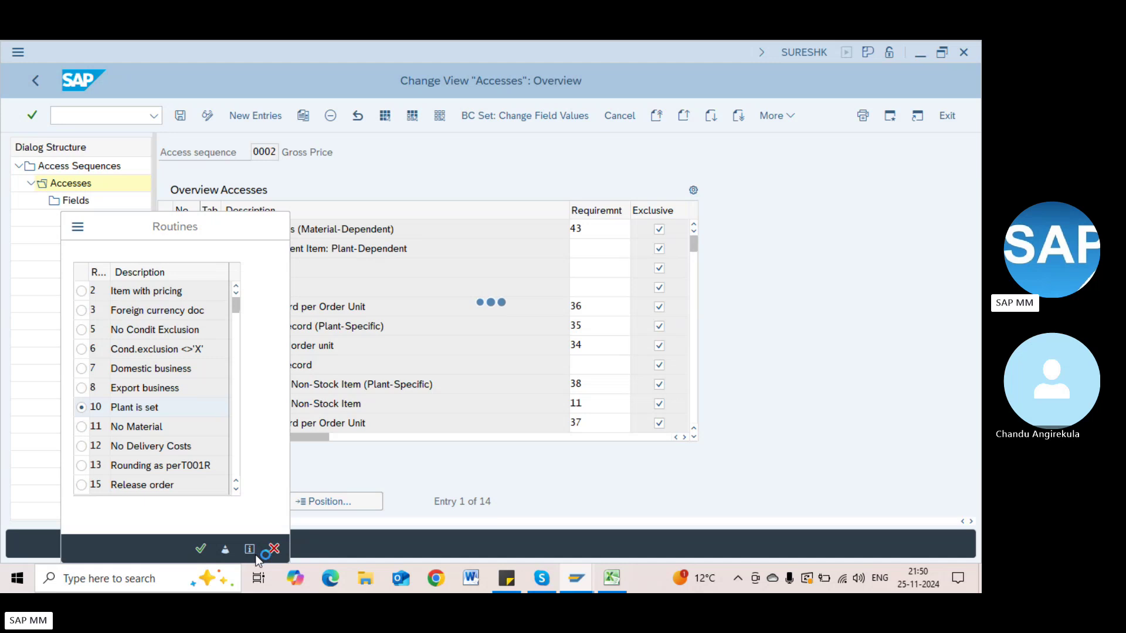
pyautogui.click(163, 285)
pyautogui.click(205, 354)
pyautogui.scroll(-4, 254, 424)
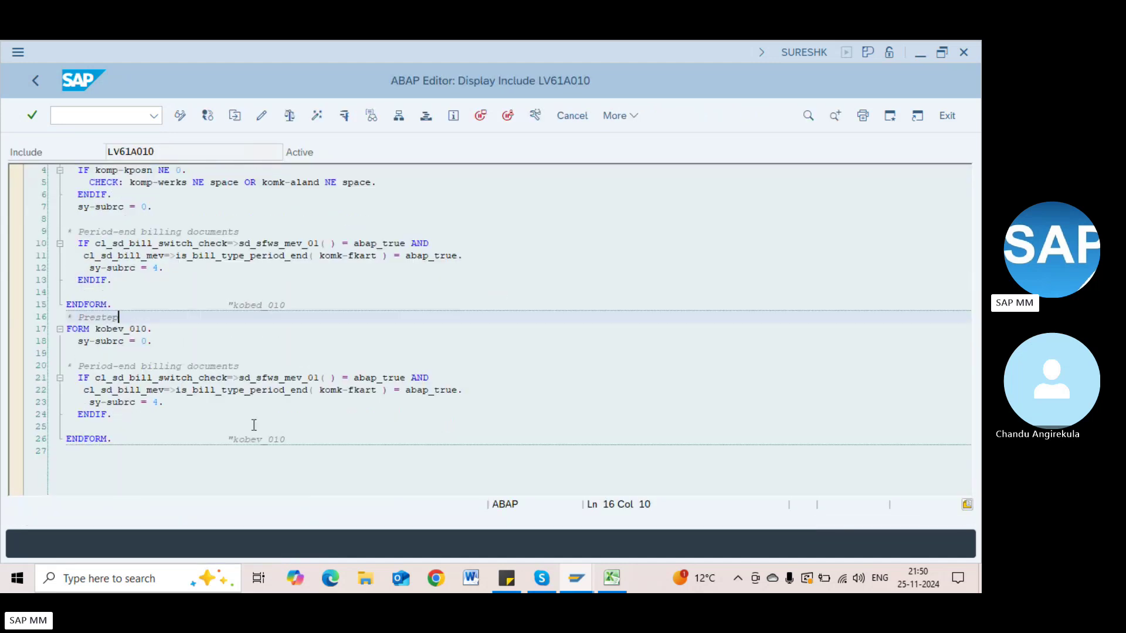
pyautogui.scroll(4, 223, 381)
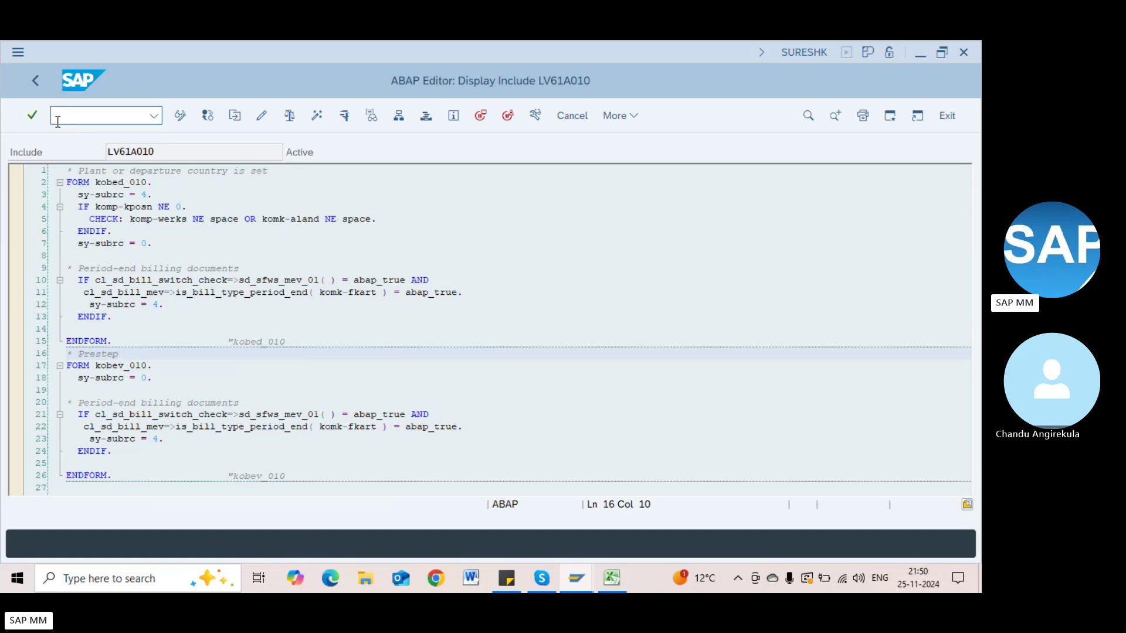
pyautogui.click(40, 83)
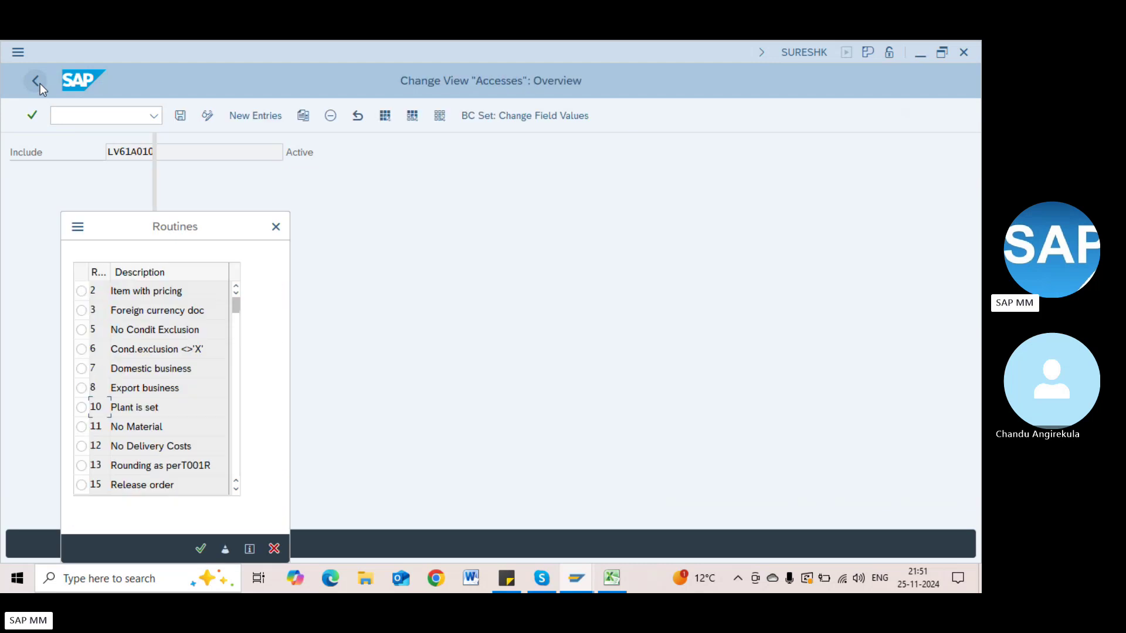
pyautogui.click(275, 227)
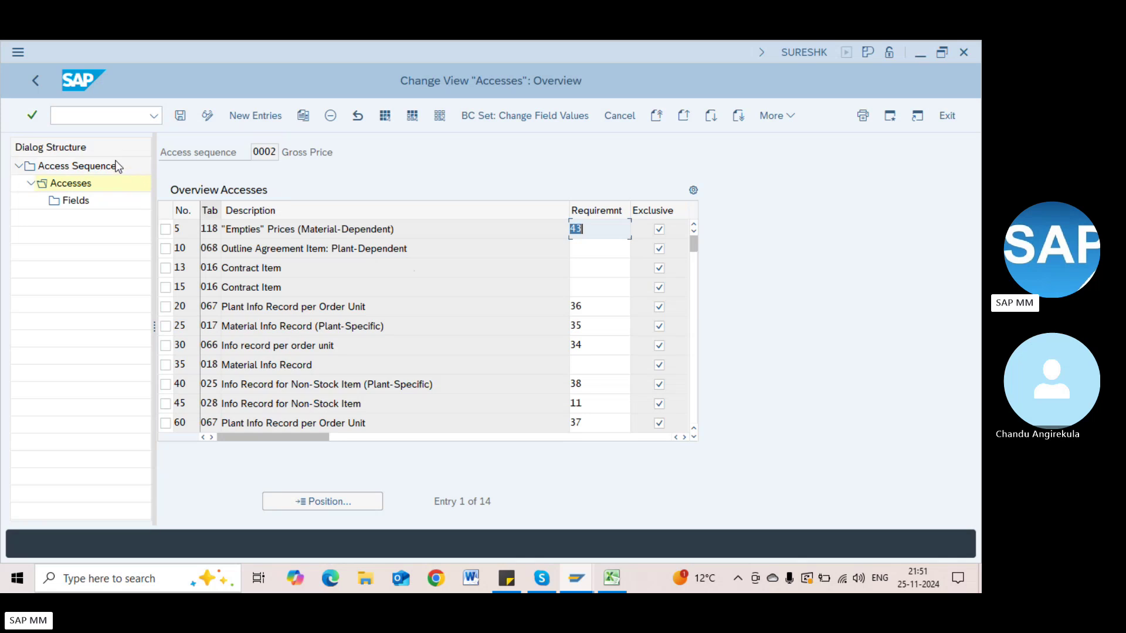
# Step: Add a new access sequence Z970 with the description Gross price
pyautogui.click(36, 81)
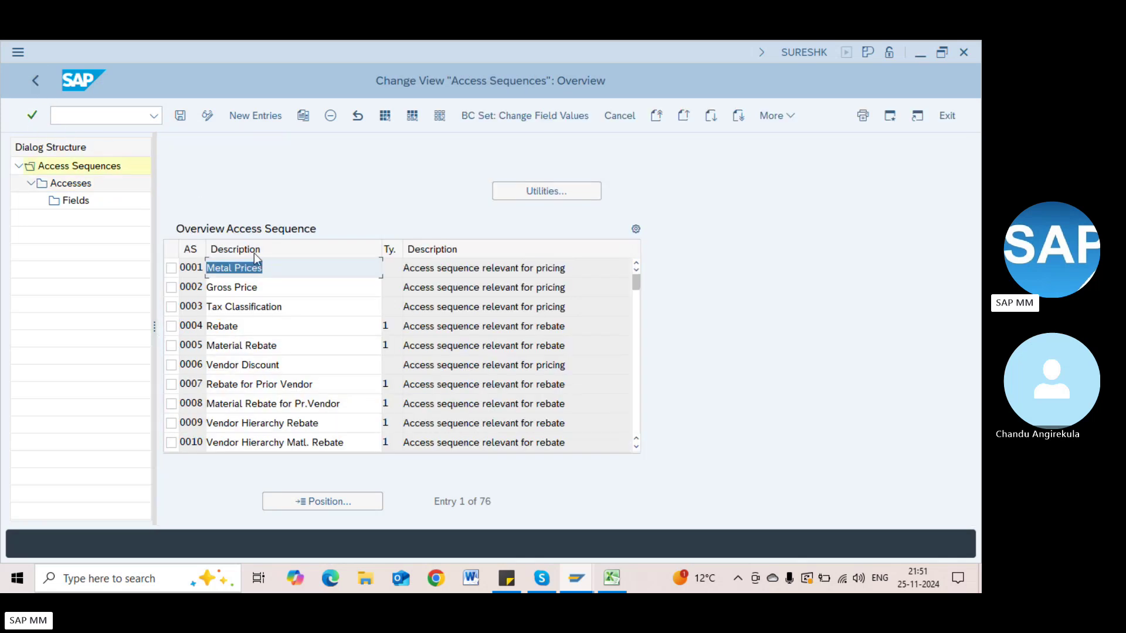
pyautogui.click(255, 116)
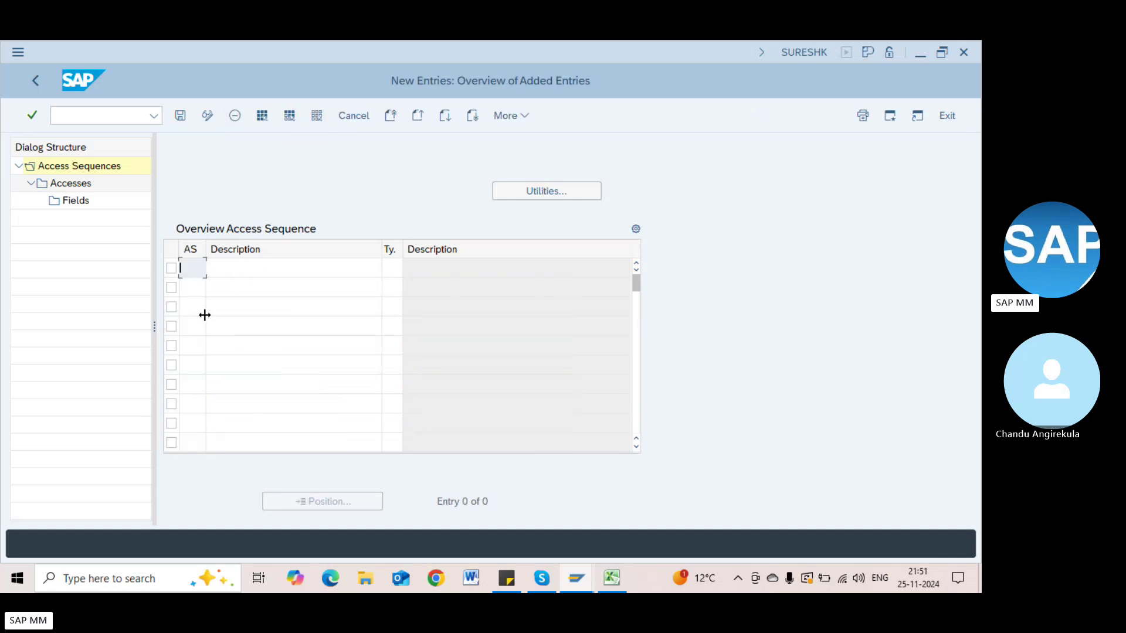
pyautogui.write('Z970')
pyautogui.press('Tab')
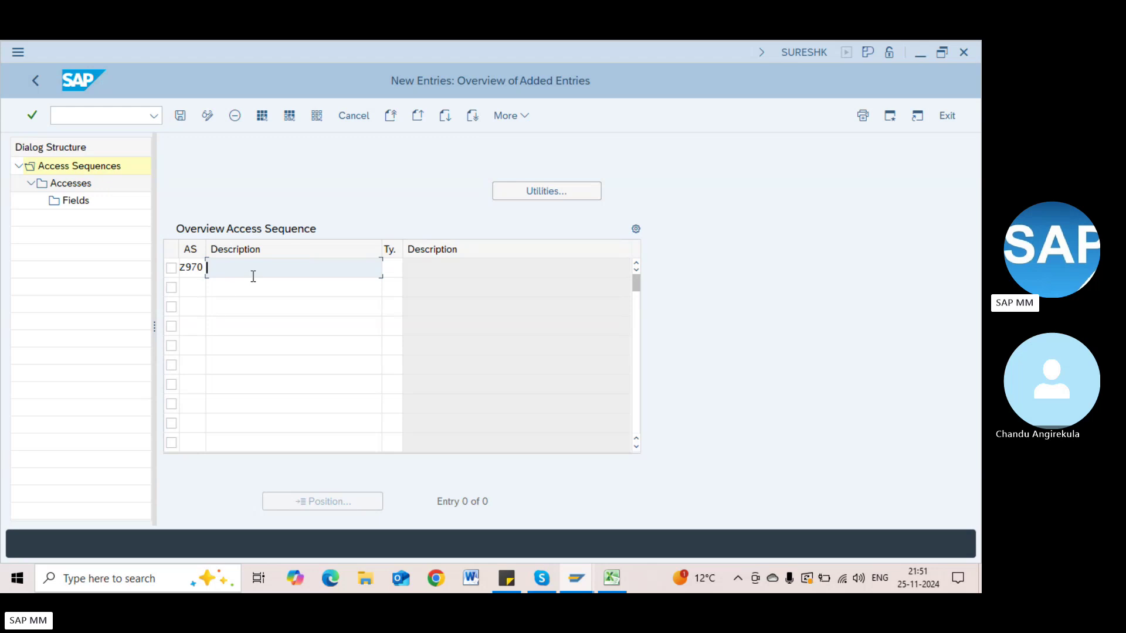
pyautogui.write('Gross price')
pyautogui.press('Tab')
pyautogui.press('Return')
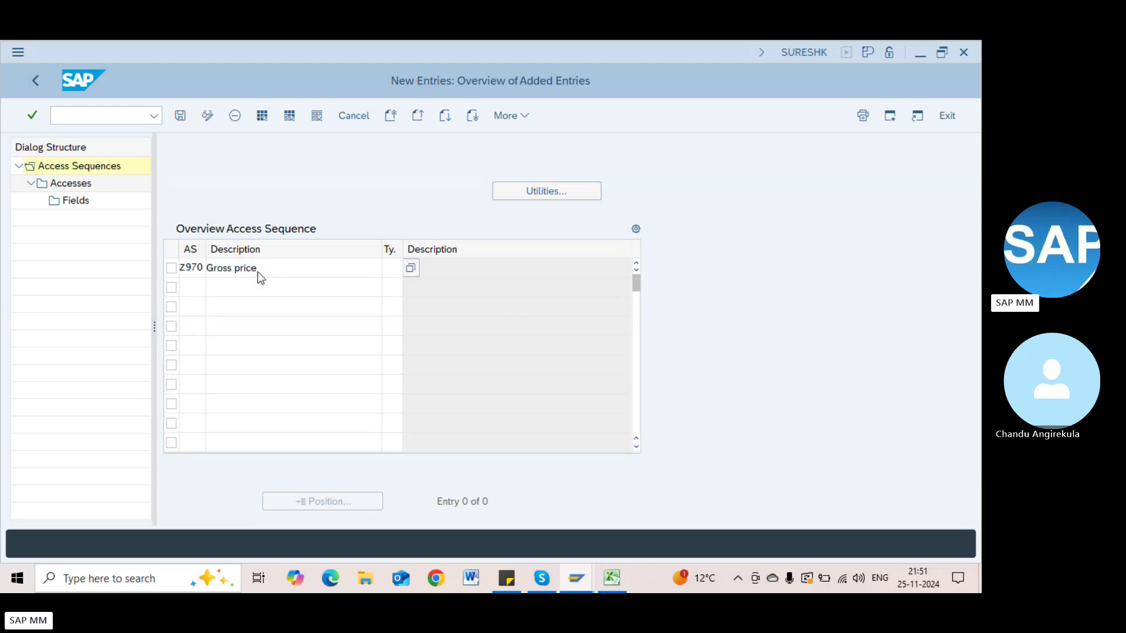
# Step: Choose the blank access category, Access sequence relevant for pricing, as the type of Z970
pyautogui.click(392, 273)
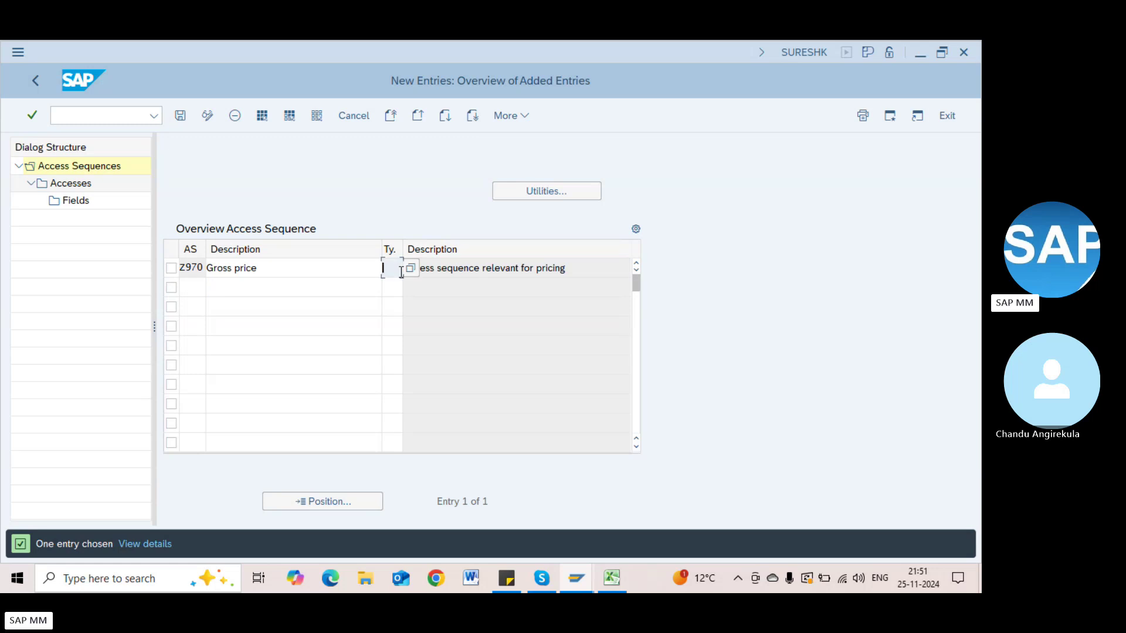
pyautogui.click(407, 270)
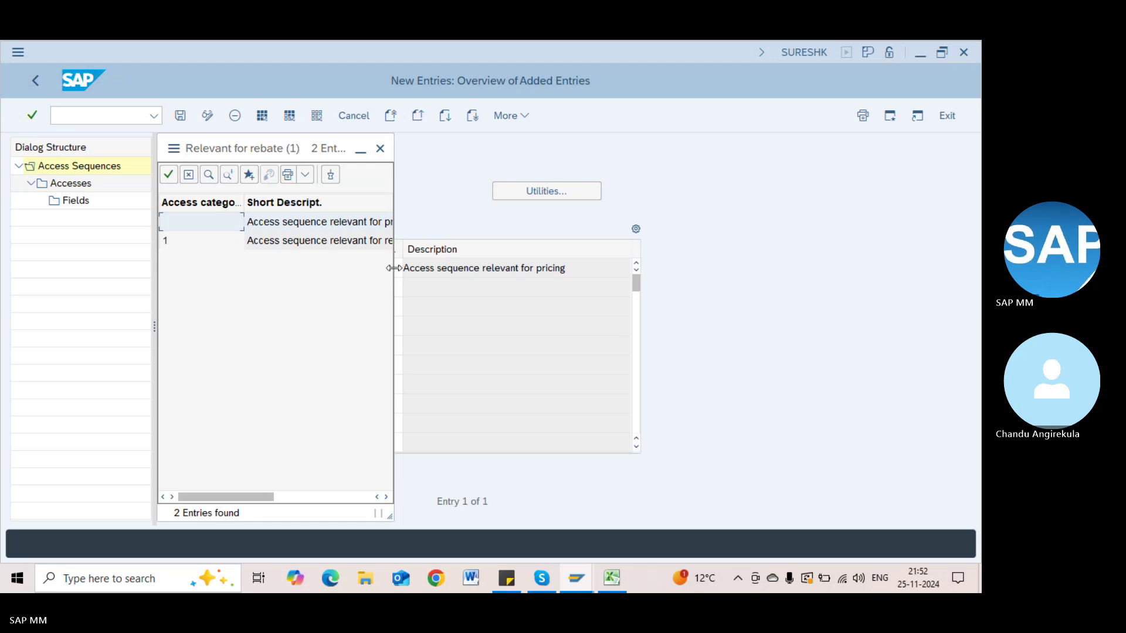
pyautogui.moveTo(399, 268); pyautogui.dragTo(577, 290)
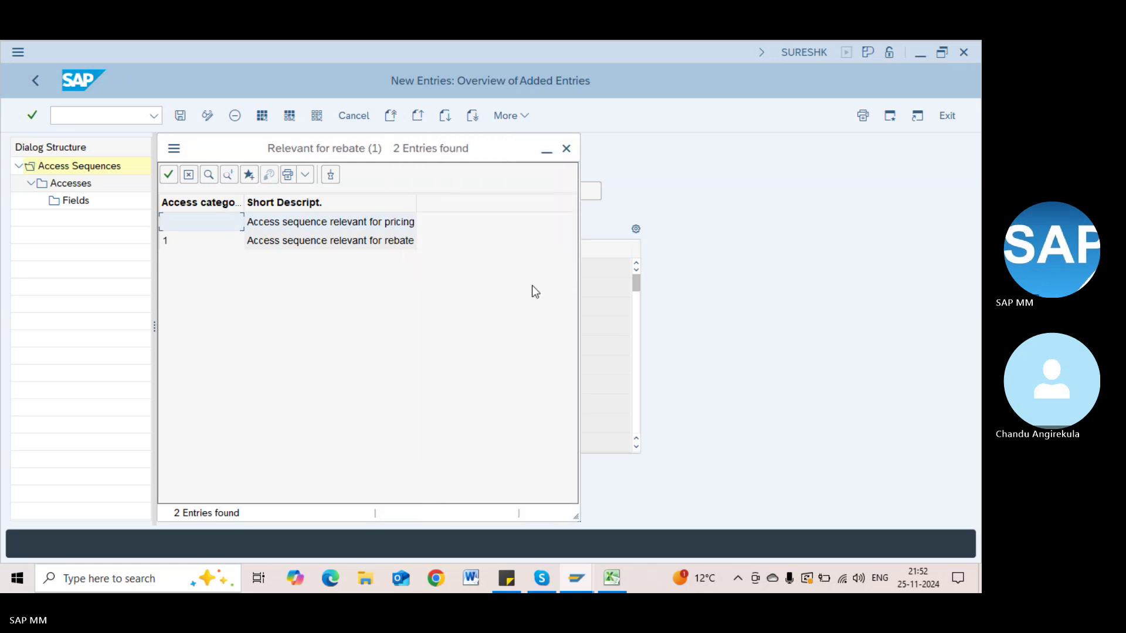
pyautogui.doubleClick(380, 223)
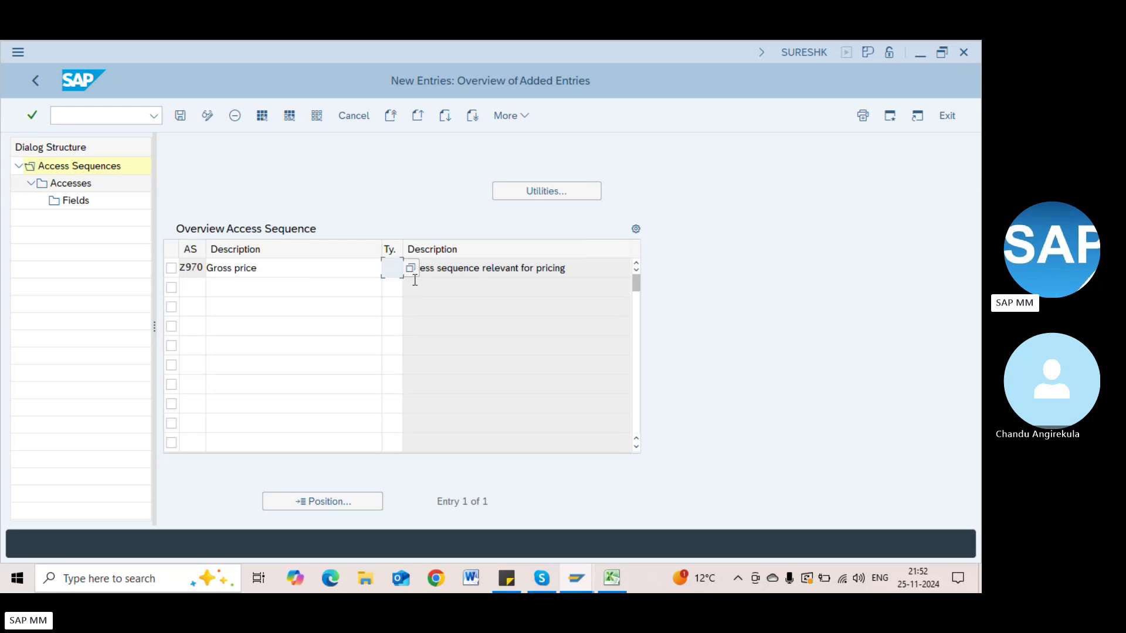
# Step: Save access sequence Z970 in a new workbench request described as "Pricing procedure configruaion"
pyautogui.click(170, 268)
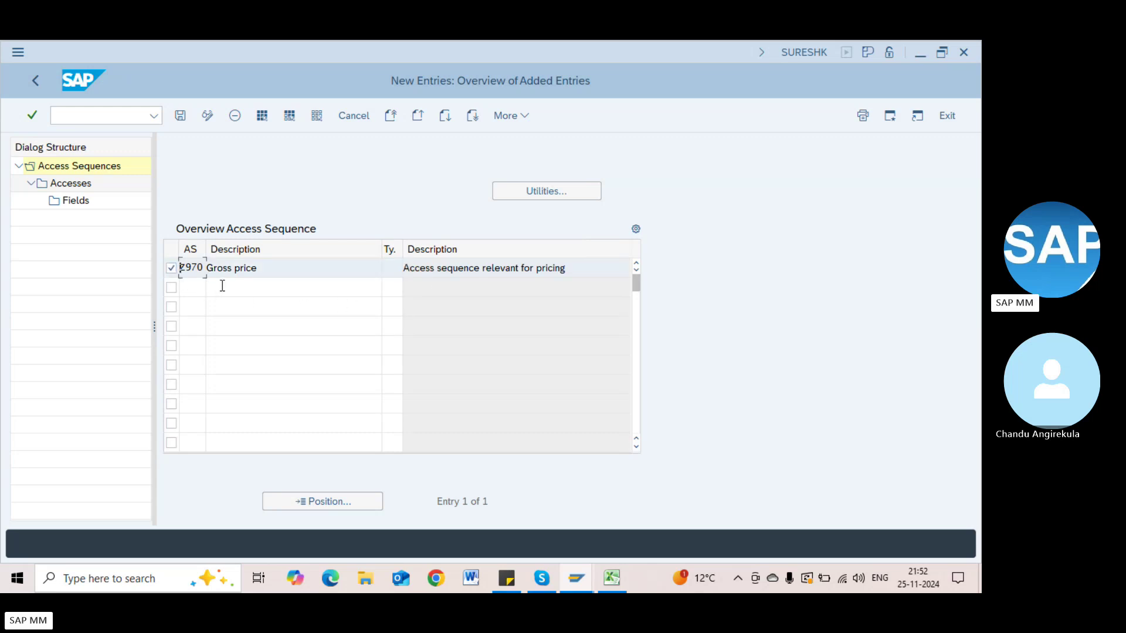
pyautogui.hotkey('ctrl', 's')
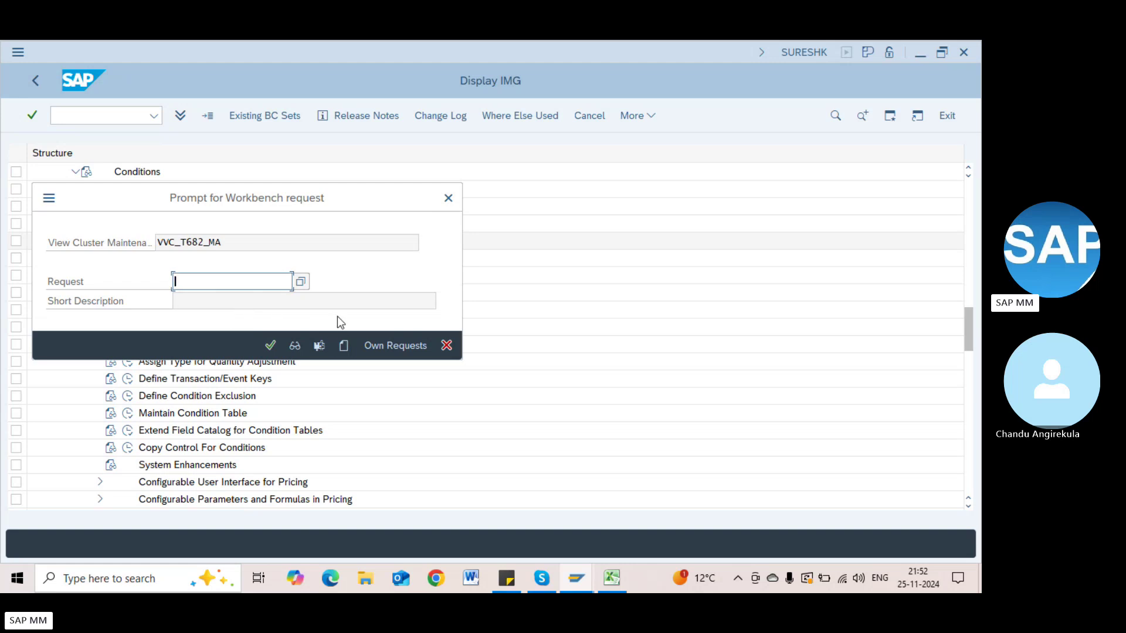
pyautogui.click(345, 345)
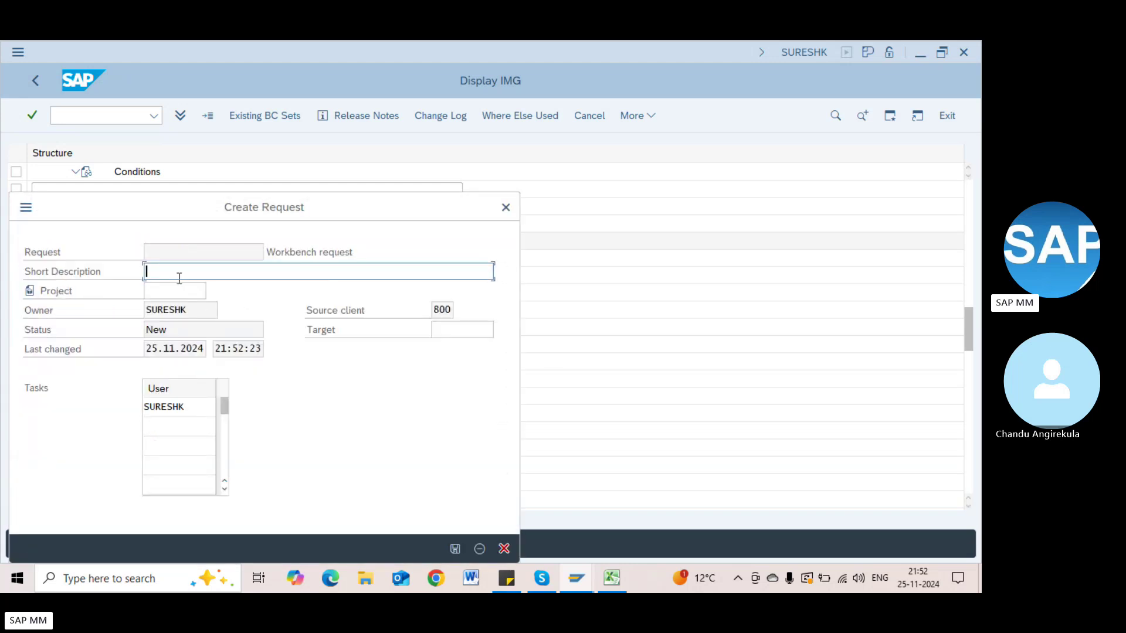
pyautogui.write('Pricing procedure configruaion')
pyautogui.press('Return')
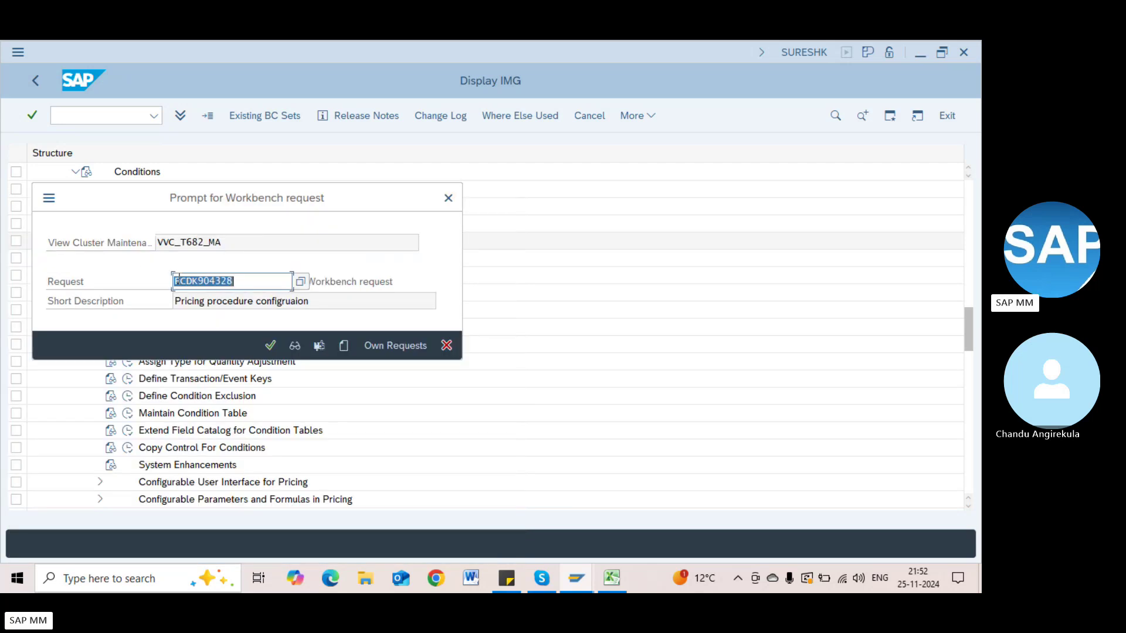
pyautogui.moveTo(223, 287); pyautogui.dragTo(170, 290)
pyautogui.click(274, 340)
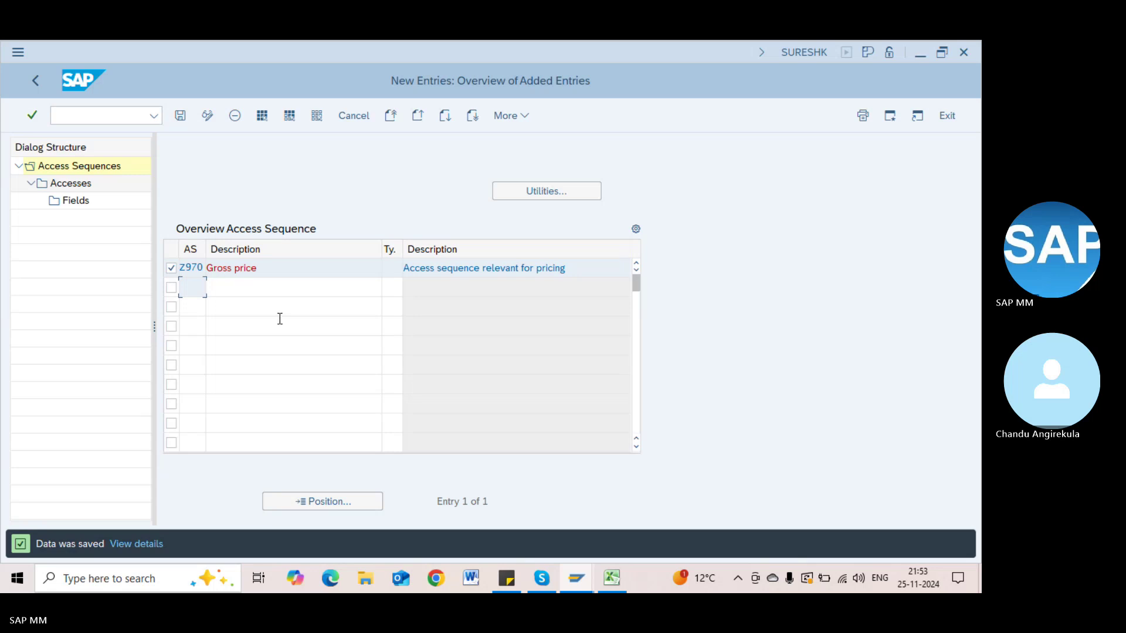
# Step: Open the accesses of sequence Z970 and start a new entry with access number 5
pyautogui.click(245, 268)
pyautogui.click(66, 184)
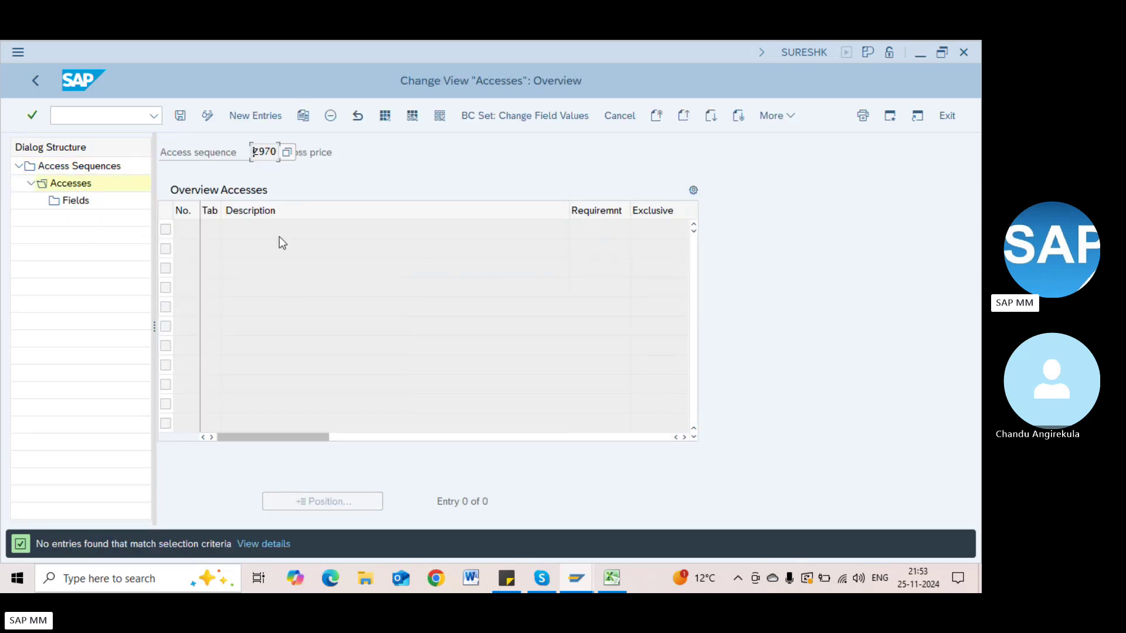
pyautogui.click(256, 115)
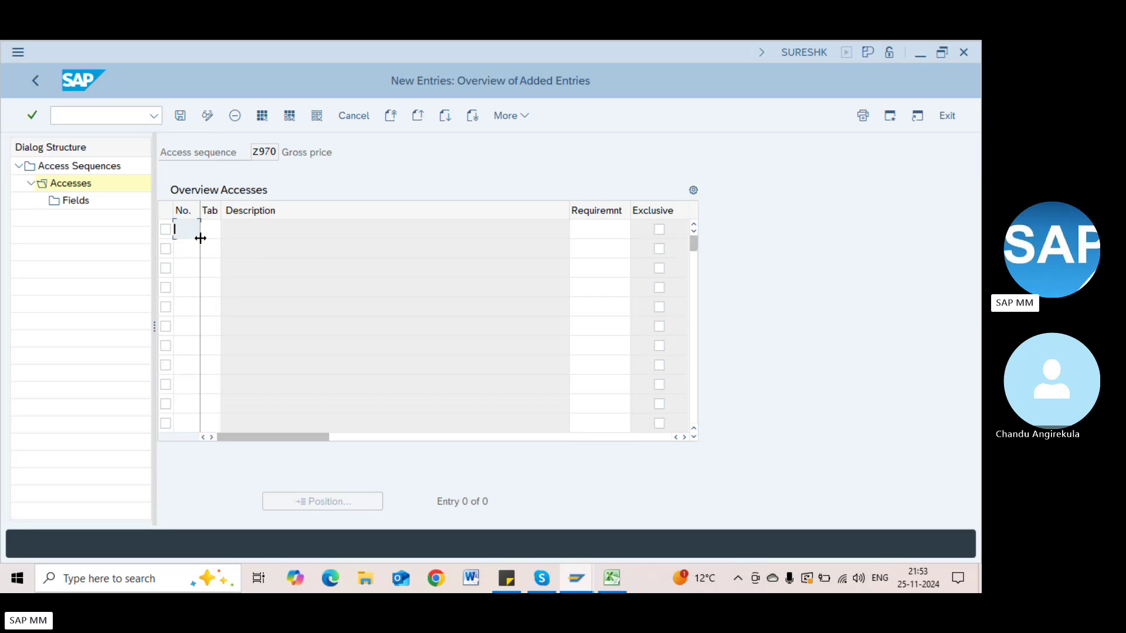
pyautogui.write('5')
pyautogui.click(196, 253)
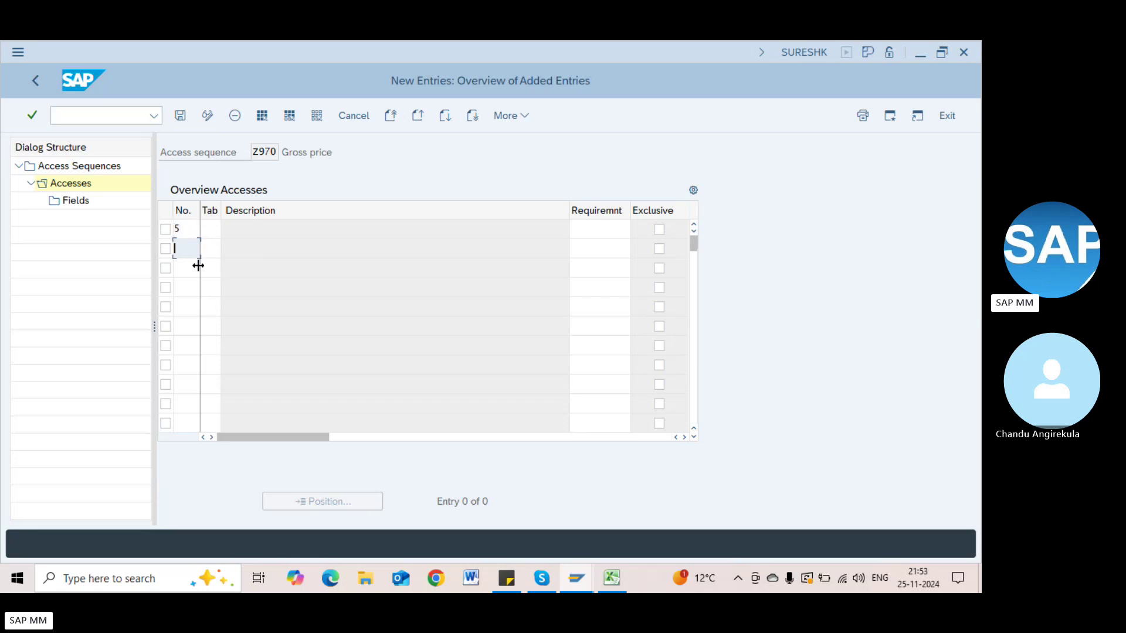
pyautogui.doubleClick(188, 230)
pyautogui.press('BackSpace')
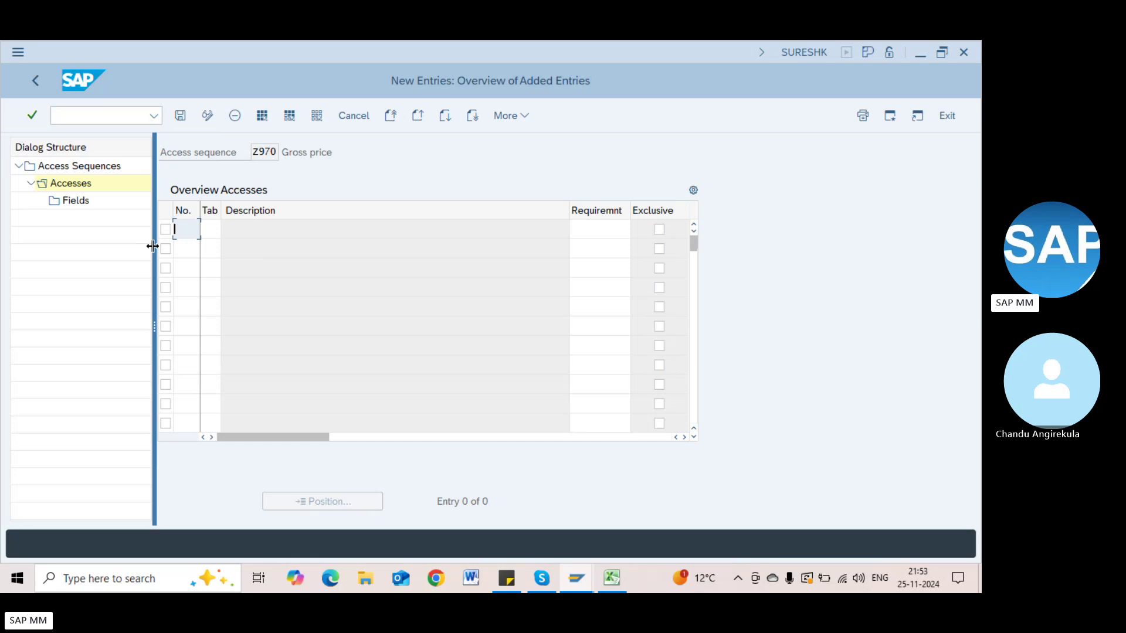
pyautogui.write('5')
pyautogui.press('Tab')
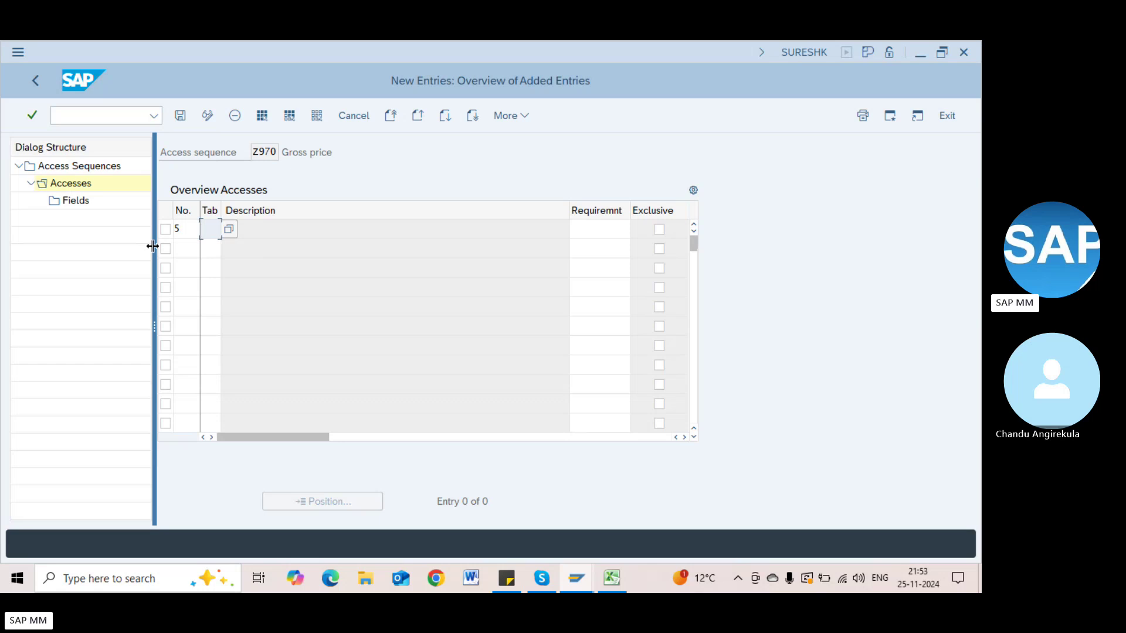
pyautogui.hotkey('shift', 'Tab')
pyautogui.write('1')
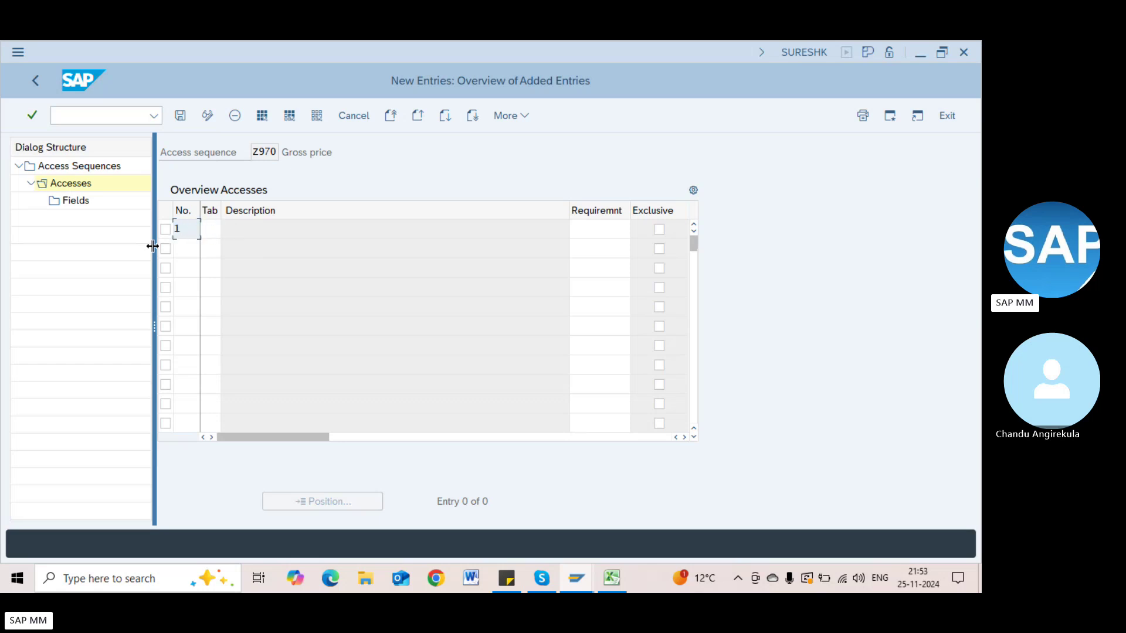
pyautogui.write('5')
pyautogui.press('Tab')
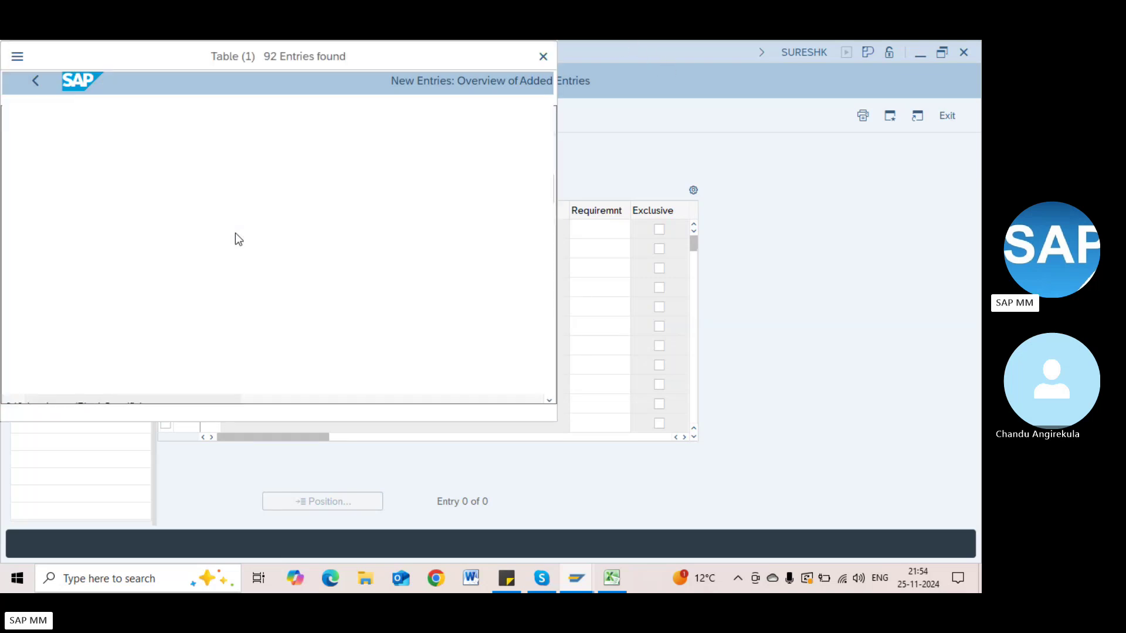
# Step: Assign condition table 970 to access 5, leave its requirement blank and mark it as exclusive
pyautogui.scroll(-12, 275, 217)
pyautogui.scroll(-14, 284, 211)
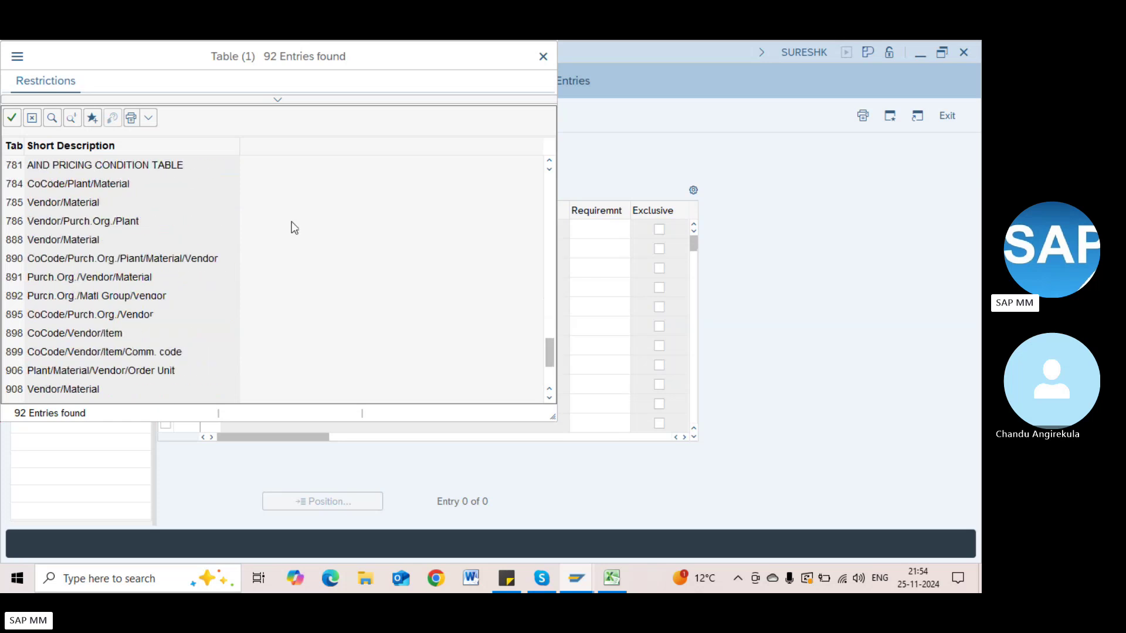
pyautogui.click(41, 341)
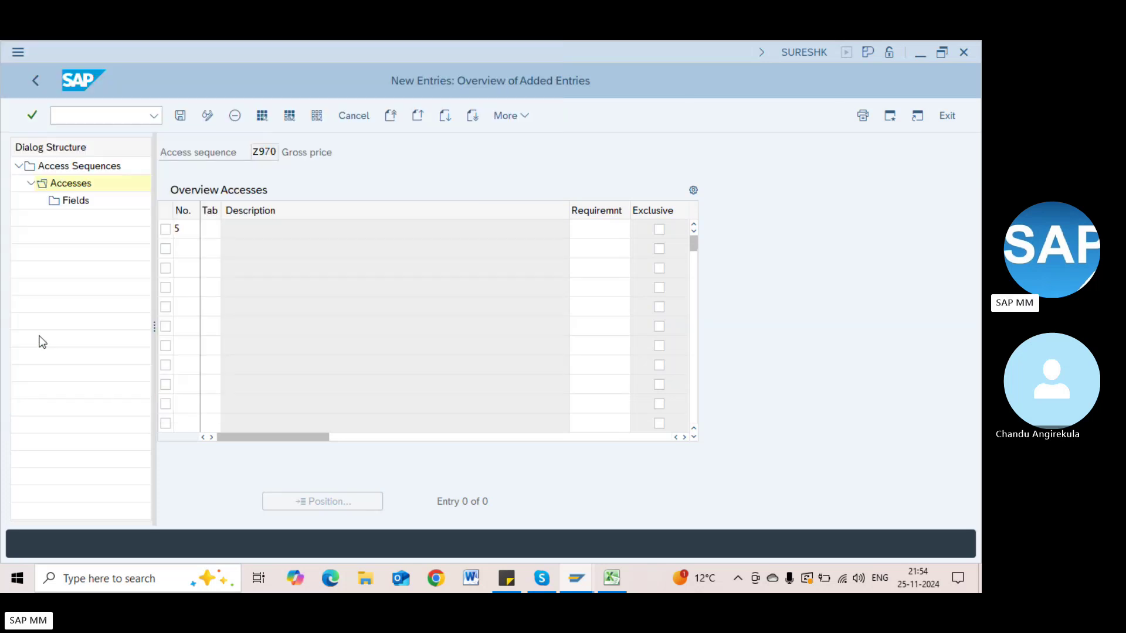
pyautogui.press('Tab')
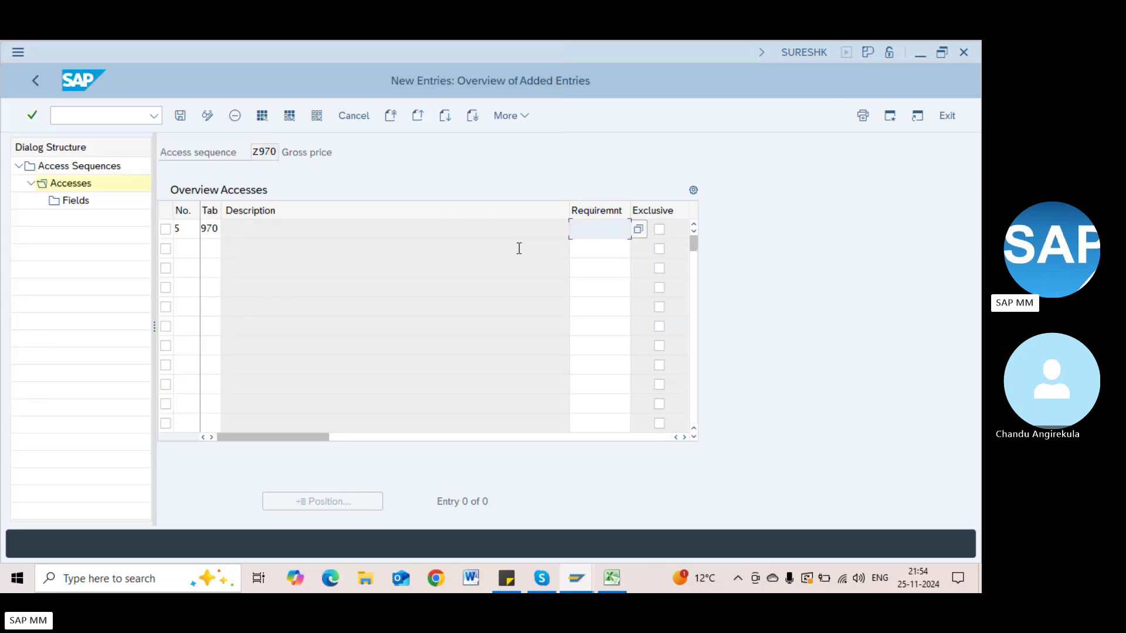
pyautogui.press('Tab')
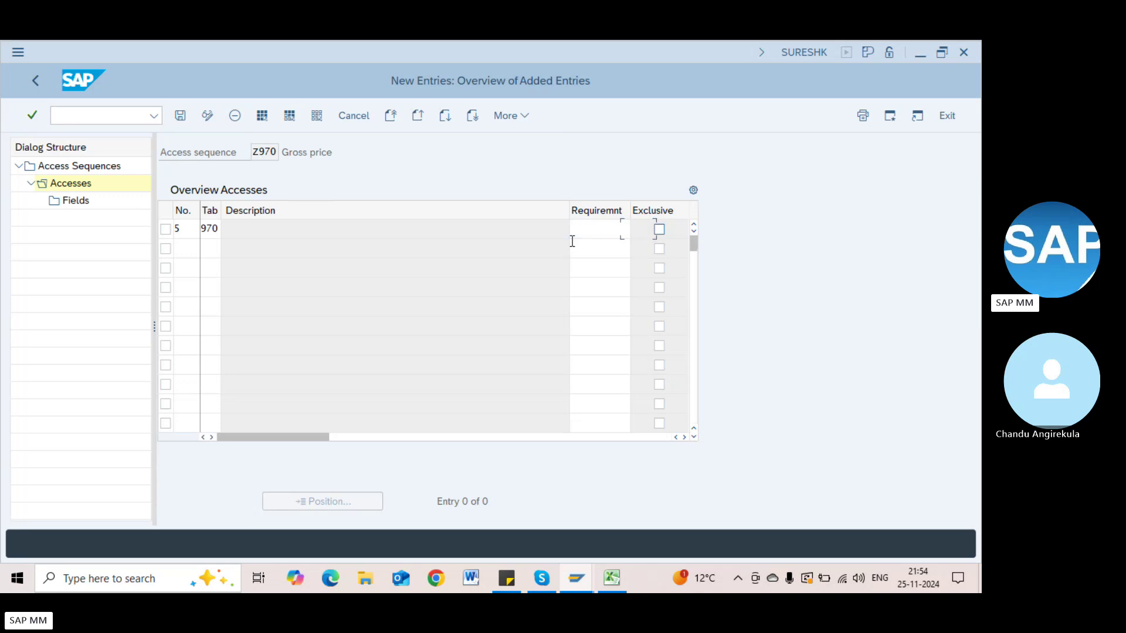
pyautogui.click(660, 230)
pyautogui.press('Return')
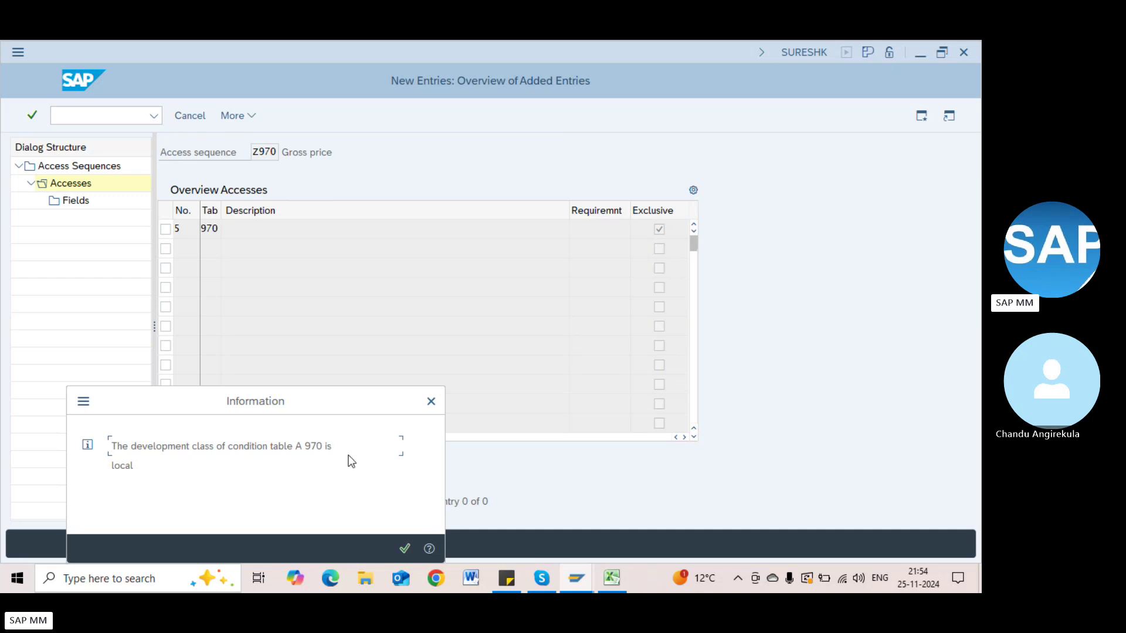
# Step: Accept condition table 970 for access 5, open that access's field assignments and save them
pyautogui.press('Return')
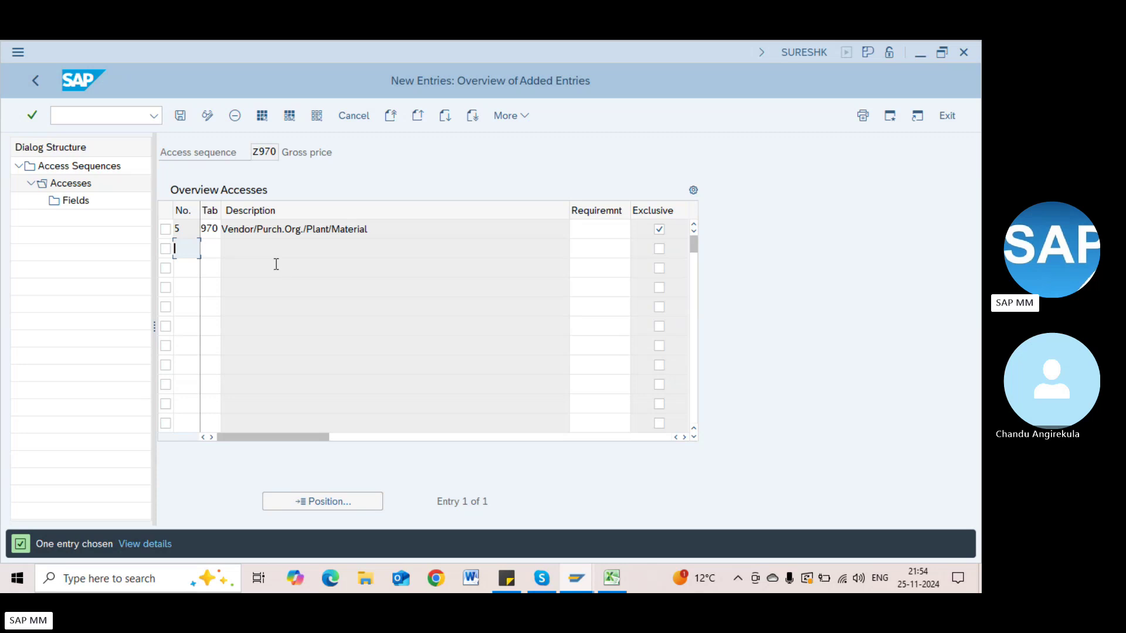
pyautogui.press('Return')
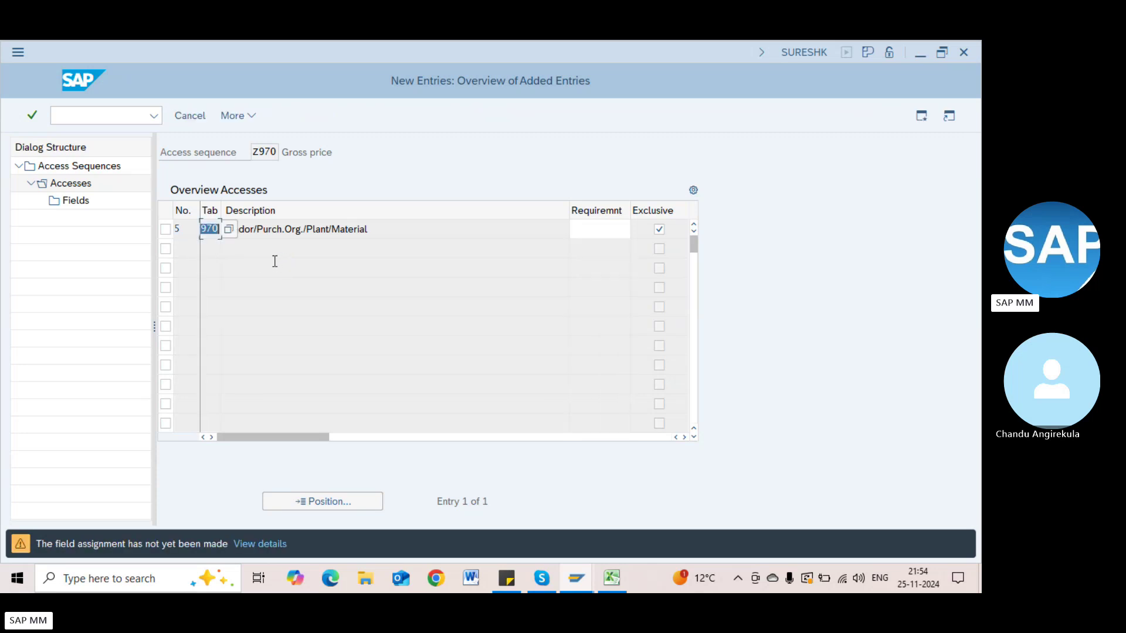
pyautogui.press('Return')
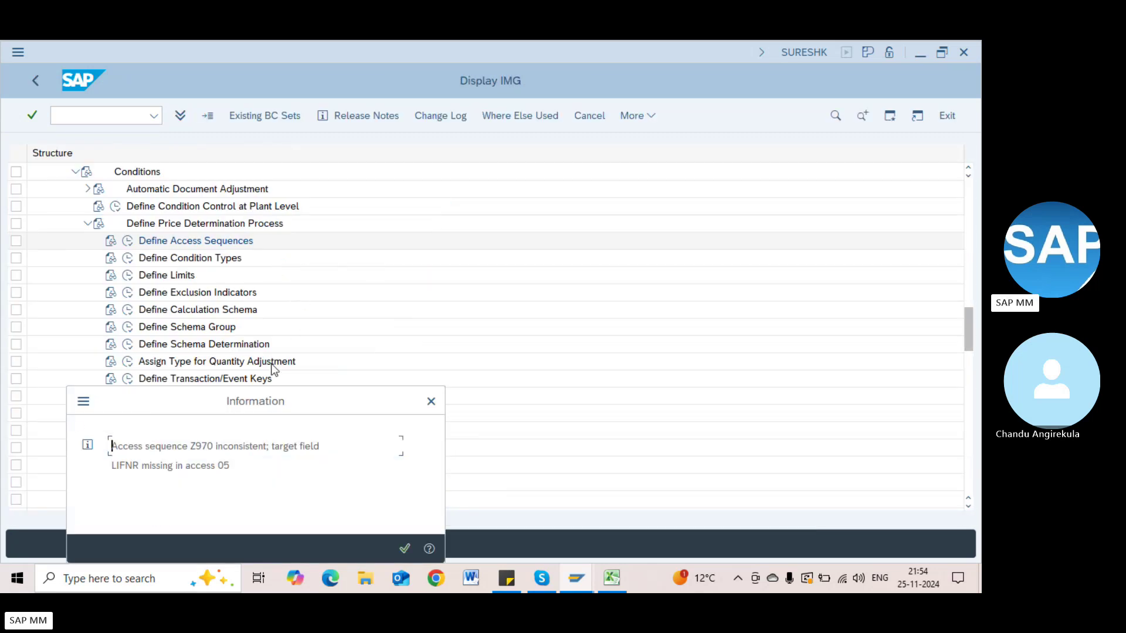
pyautogui.press('Return')
pyautogui.click(165, 229)
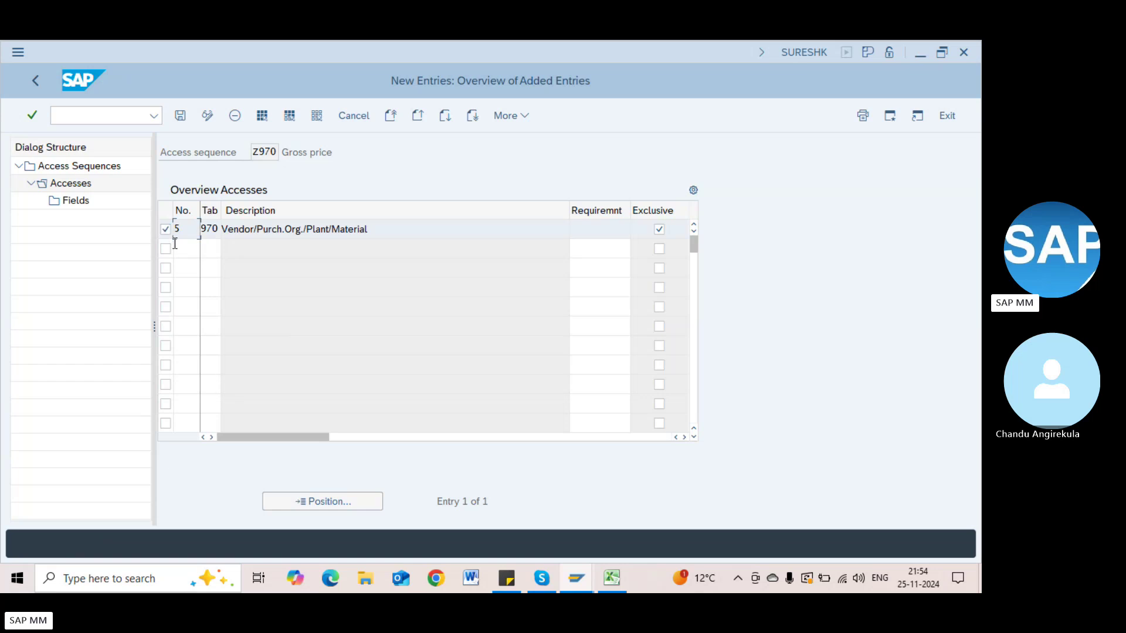
pyautogui.doubleClick(66, 201)
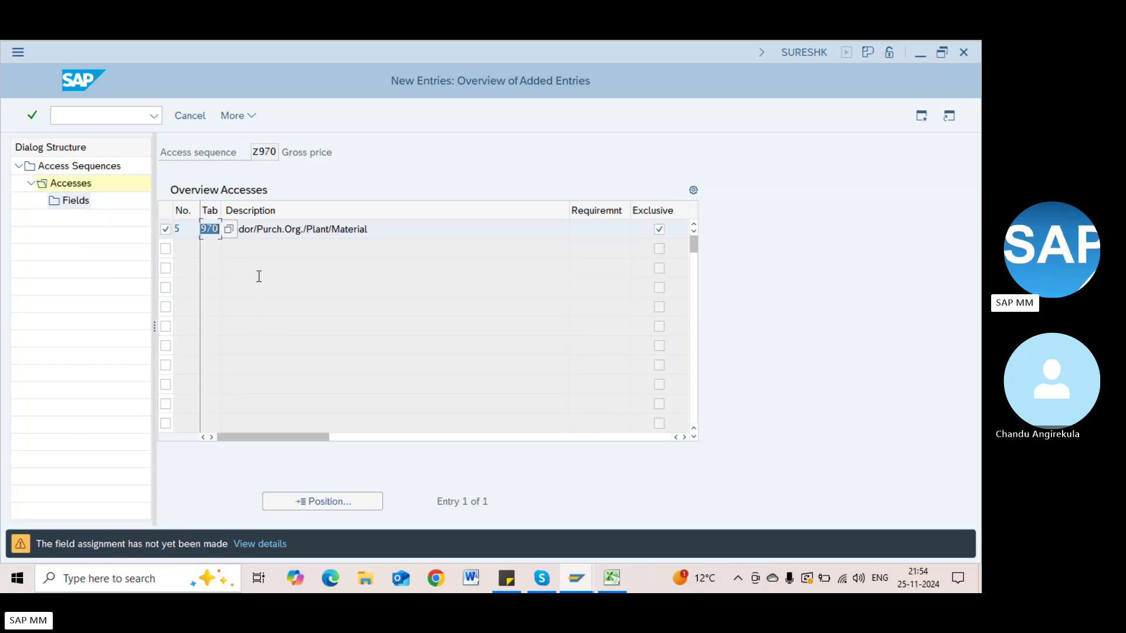
pyautogui.press('Return')
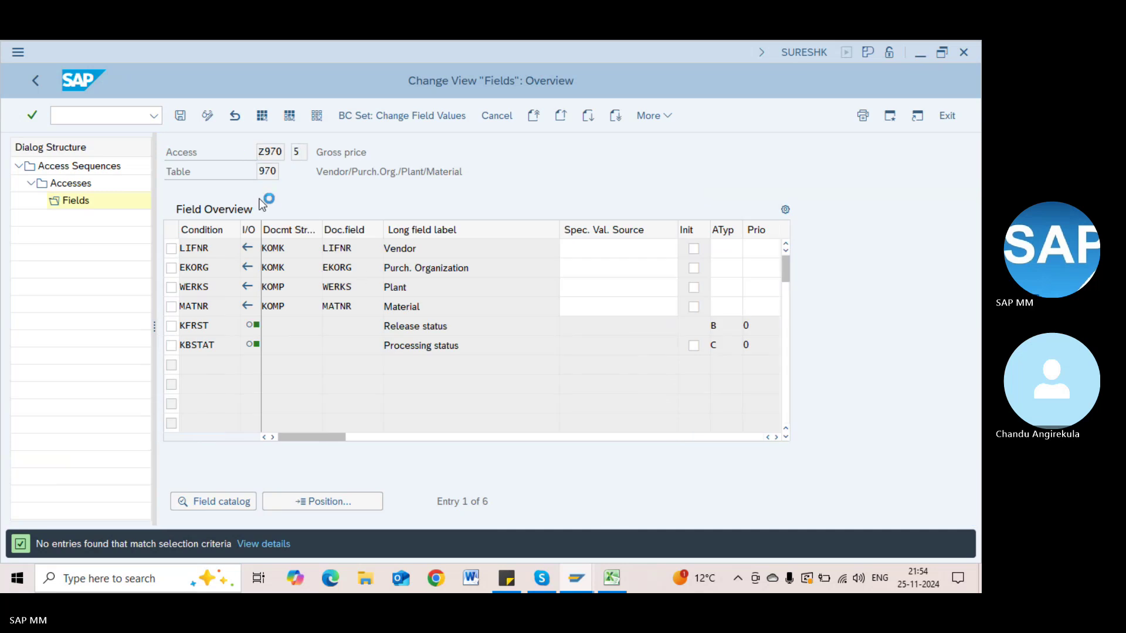
pyautogui.hotkey('ctrl', 's')
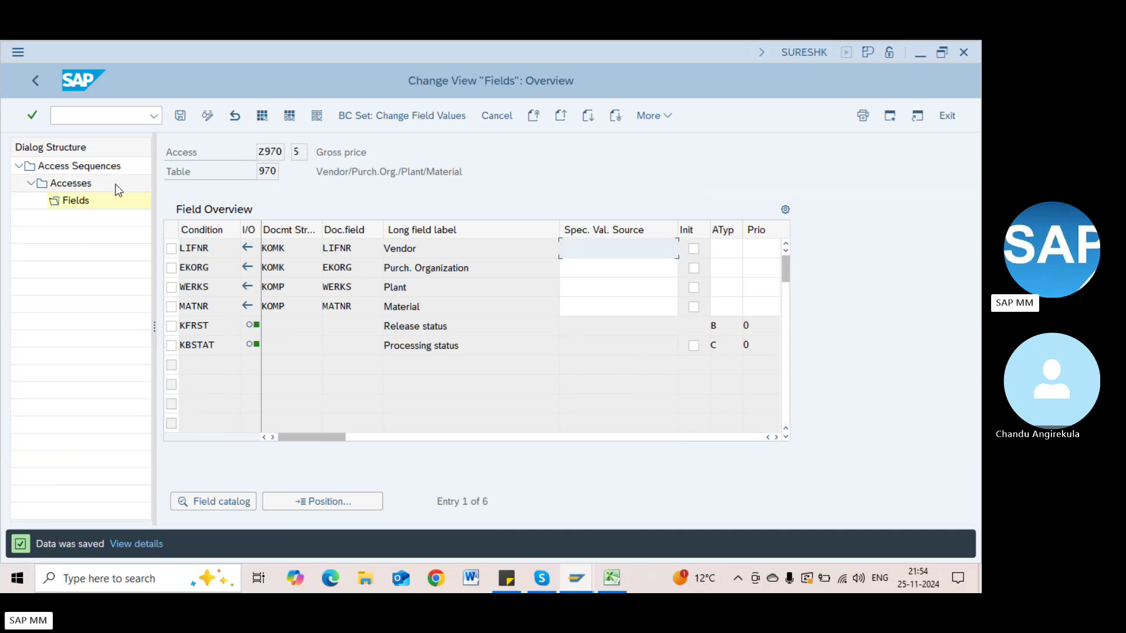
# Step: Examine the vendor, purchasing organization and material fields assigned to access 5, and return to the accesses of Z970
pyautogui.click(76, 201)
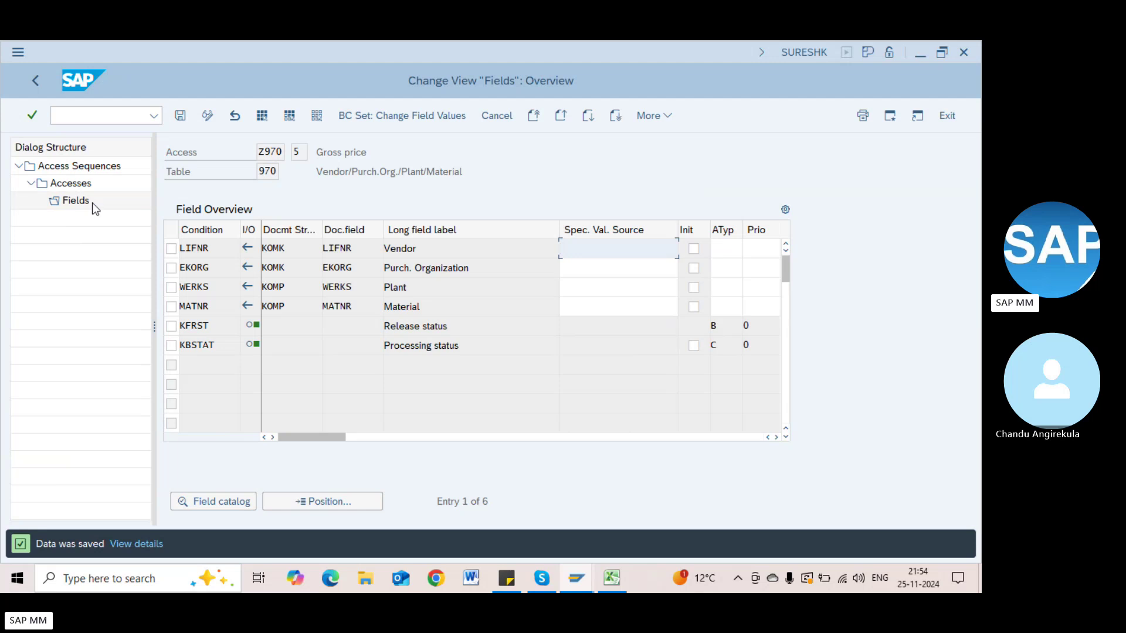
pyautogui.click(452, 250)
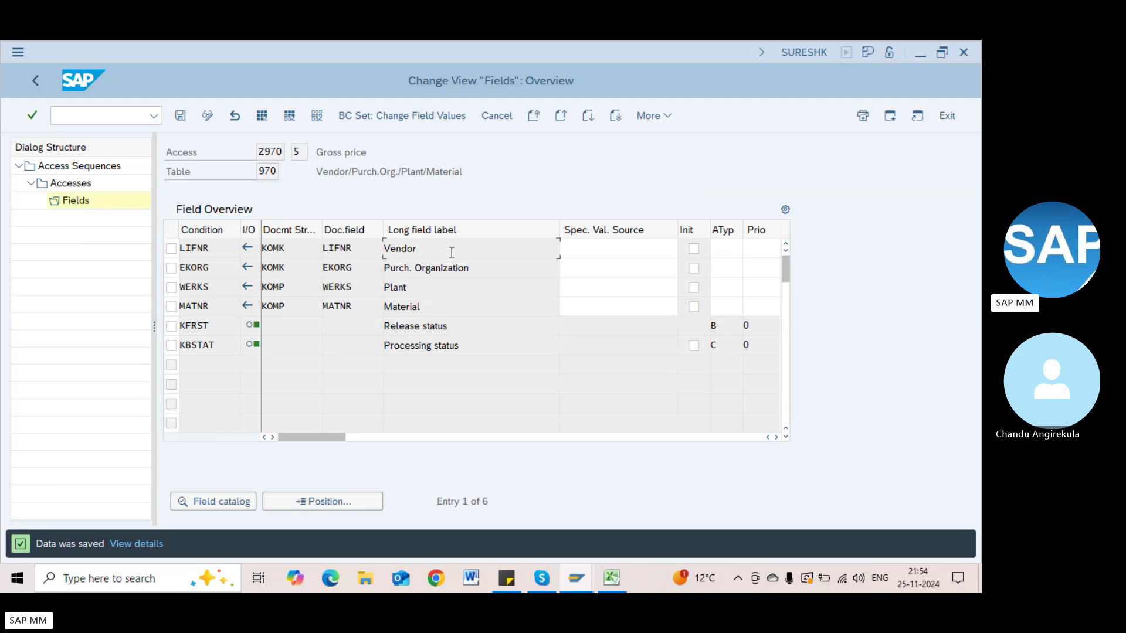
pyautogui.click(471, 269)
pyautogui.click(431, 305)
pyautogui.doubleClick(270, 152)
pyautogui.click(34, 85)
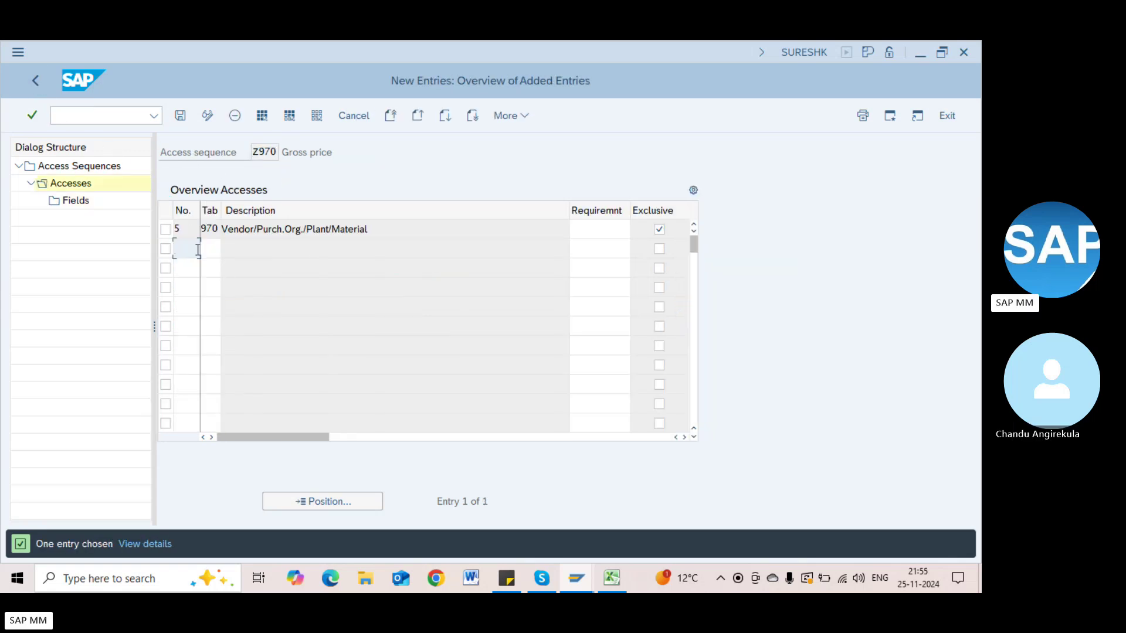
# Step: Add access number 10 with condition table 969 to access sequence Z970
pyautogui.write('10')
pyautogui.press('Tab')
pyautogui.write('9')
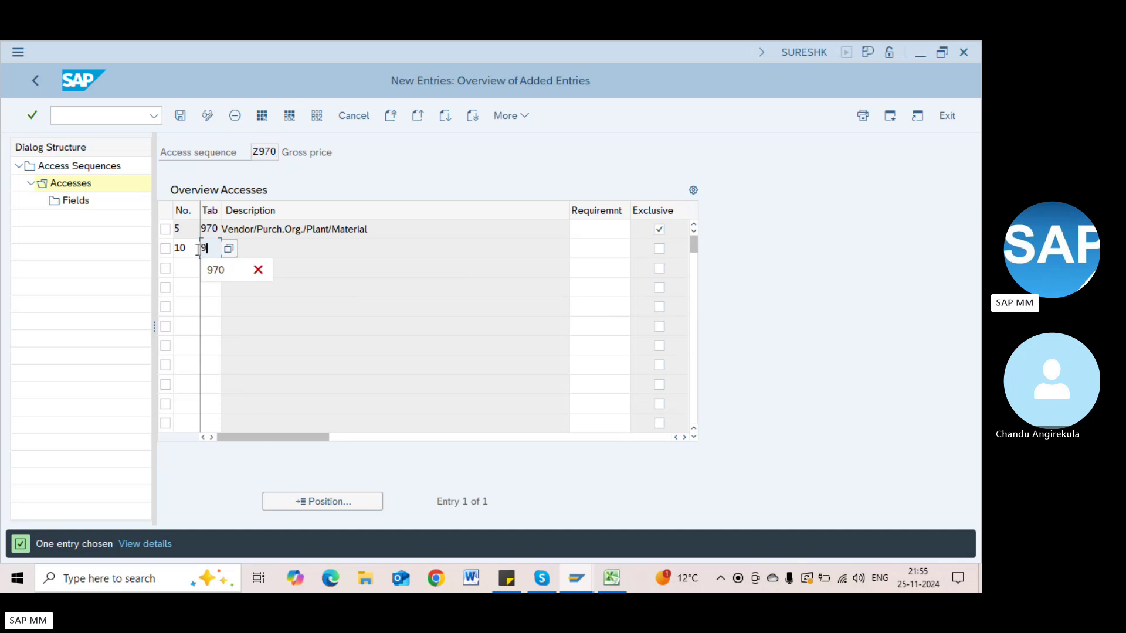
pyautogui.write('69')
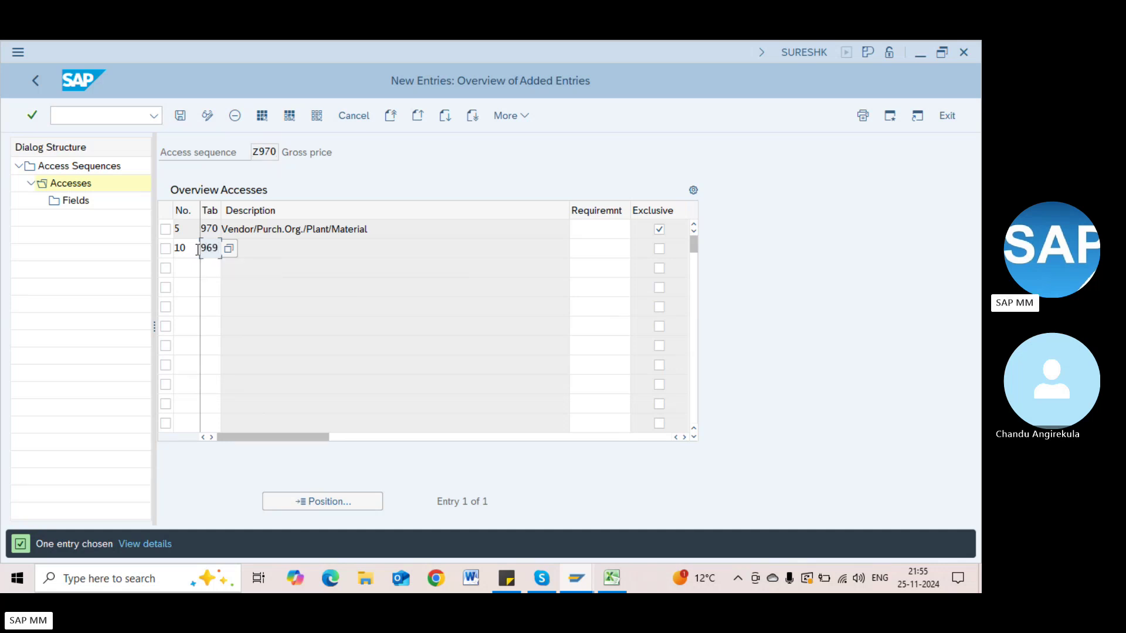
pyautogui.press('Return')
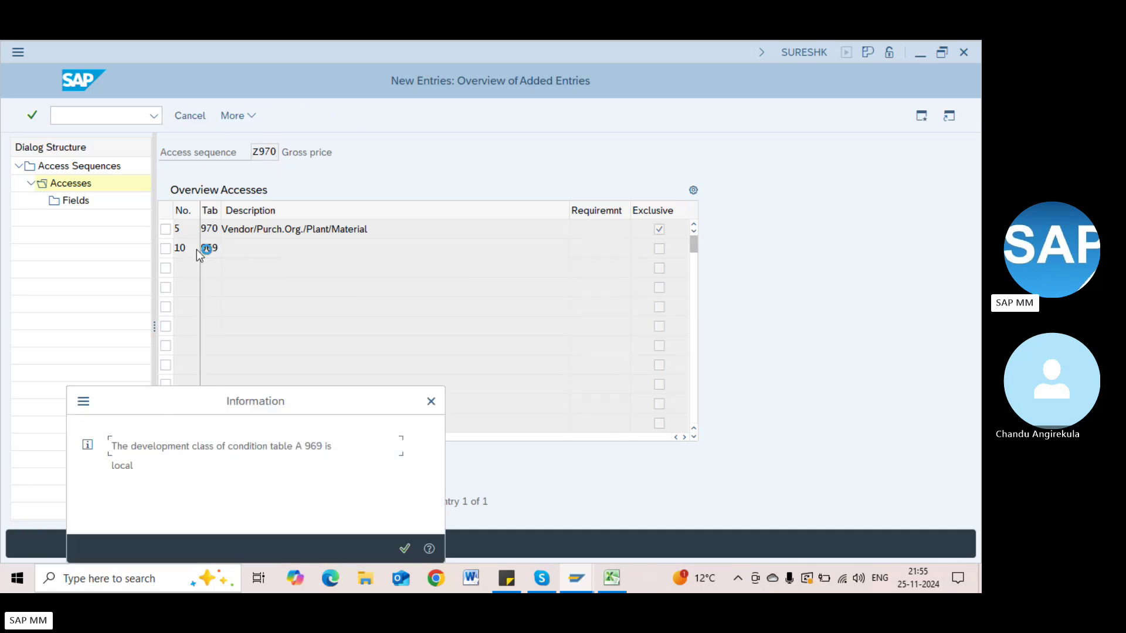
pyautogui.press('Return')
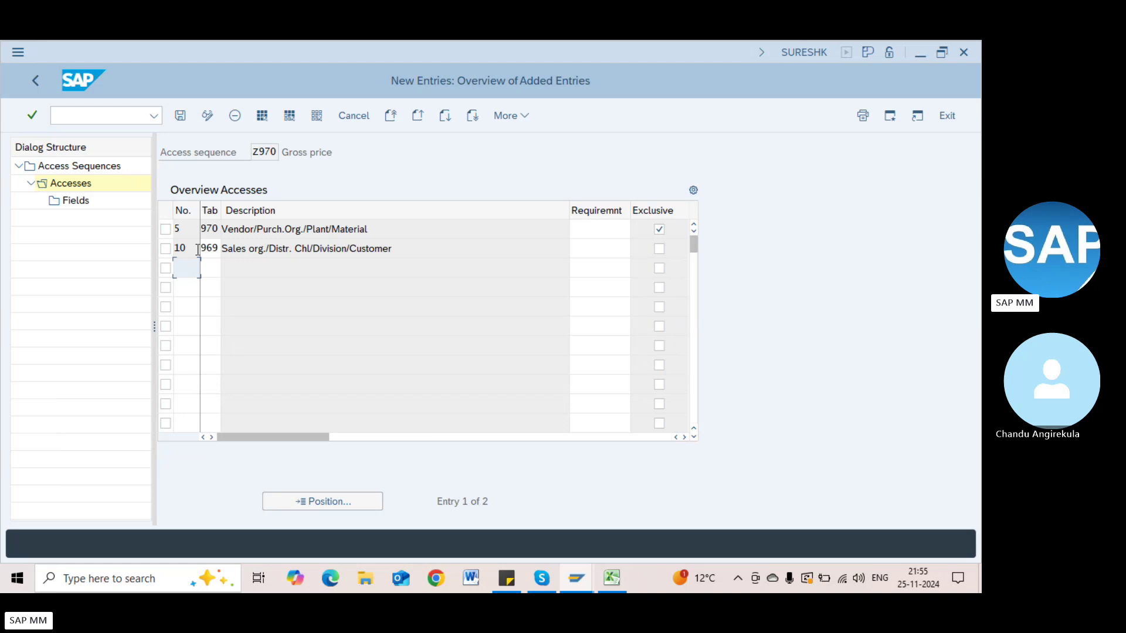
pyautogui.click(217, 251)
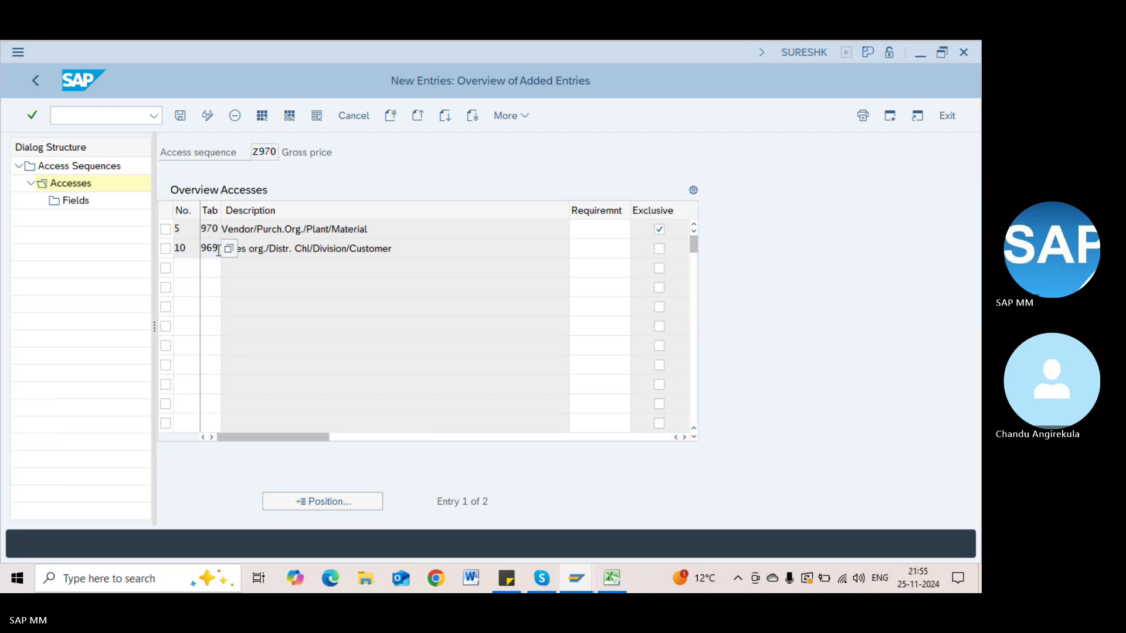
# Step: Leave condition record creation in the other SAP session and try to open transaction m/07
pyautogui.hotkey('alt', 'Tab')
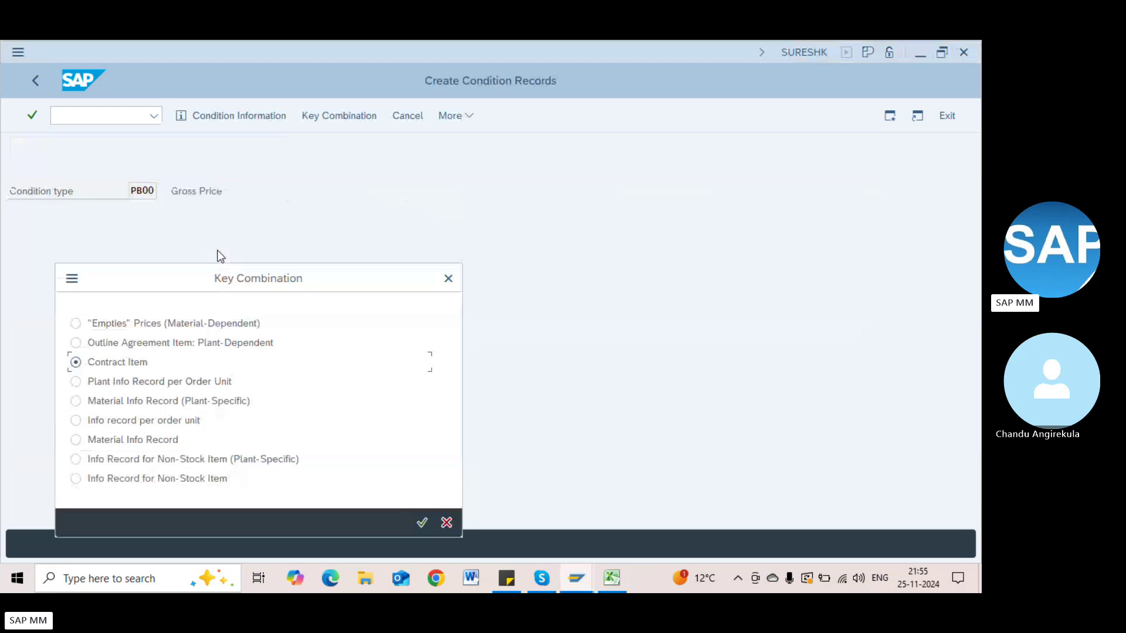
pyautogui.press('Escape')
pyautogui.press('Escape')
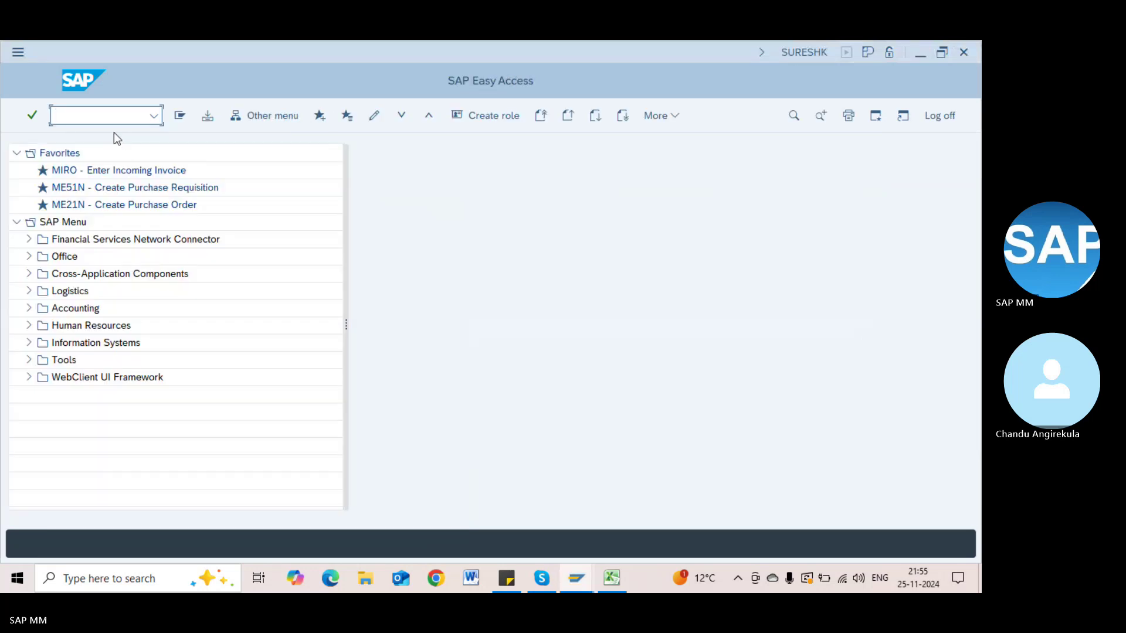
pyautogui.write('m/07')
pyautogui.press('Return')
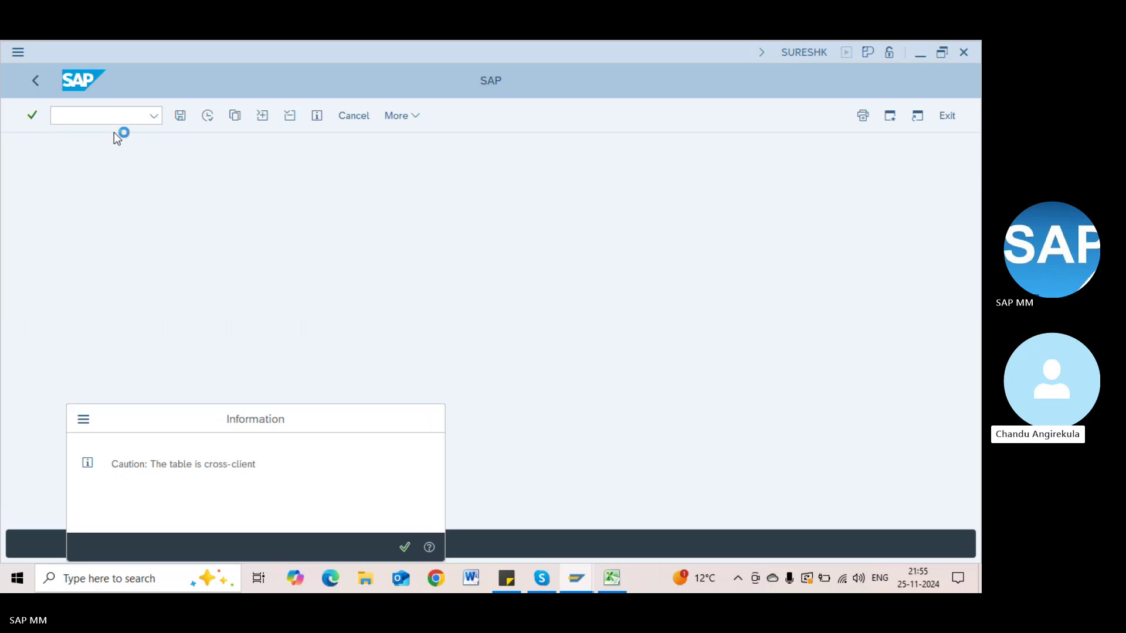
pyautogui.press('Return')
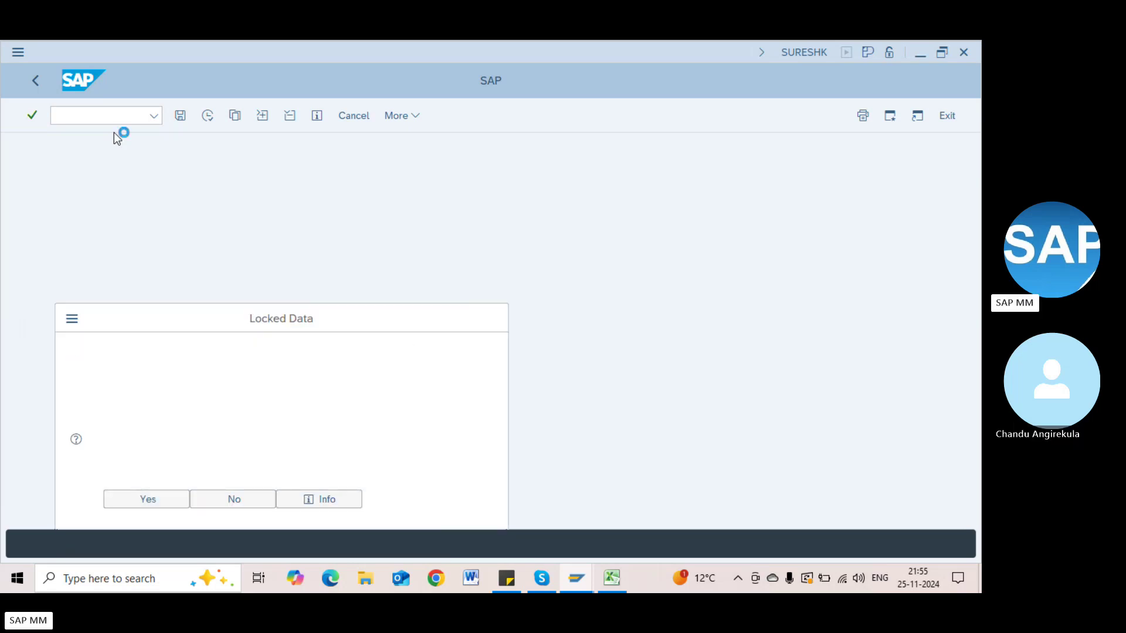
pyautogui.press('Return')
pyautogui.press('F3')
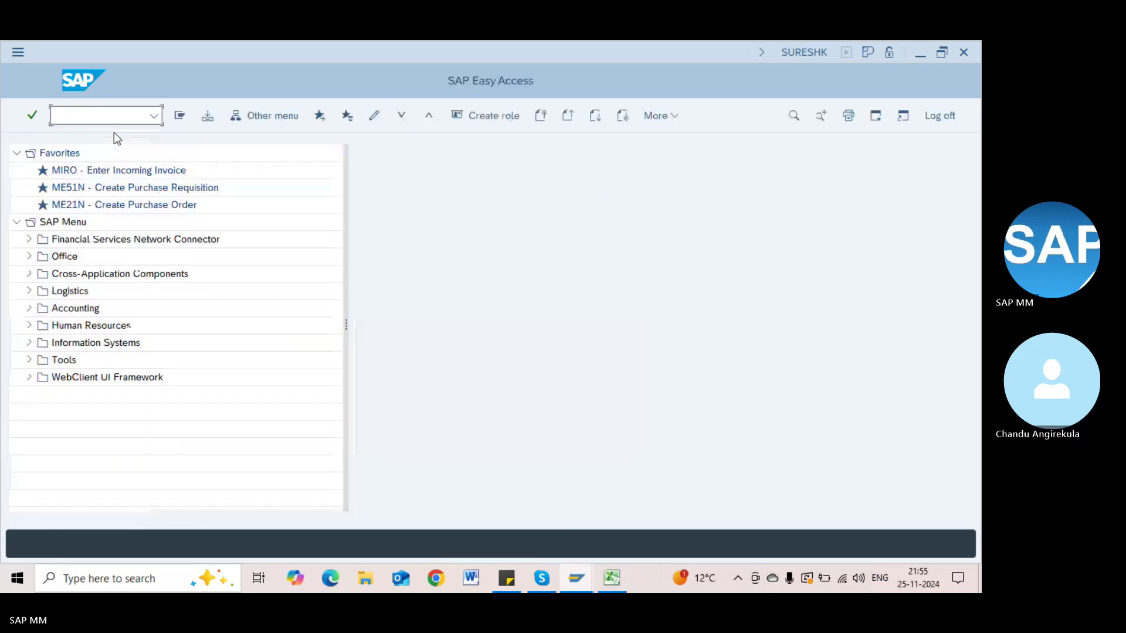
# Step: Look up purchasing condition table 979 in the condition table display and return to the accesses of Z970
pyautogui.write('m/05')
pyautogui.press('Return')
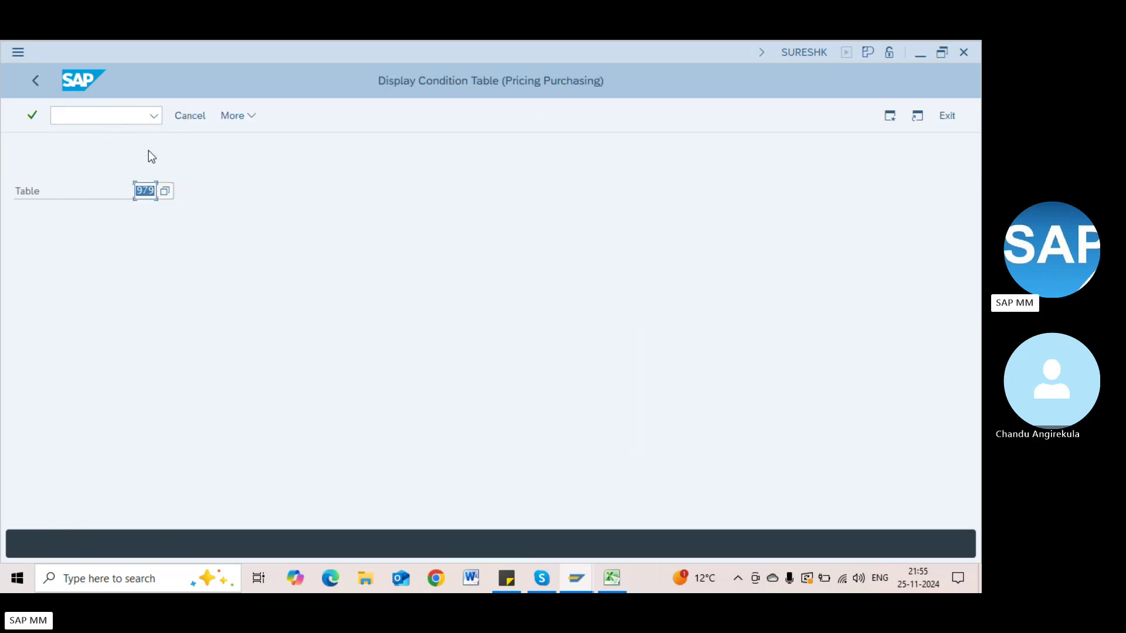
pyautogui.press('Return')
pyautogui.press('F3')
pyautogui.press('F3')
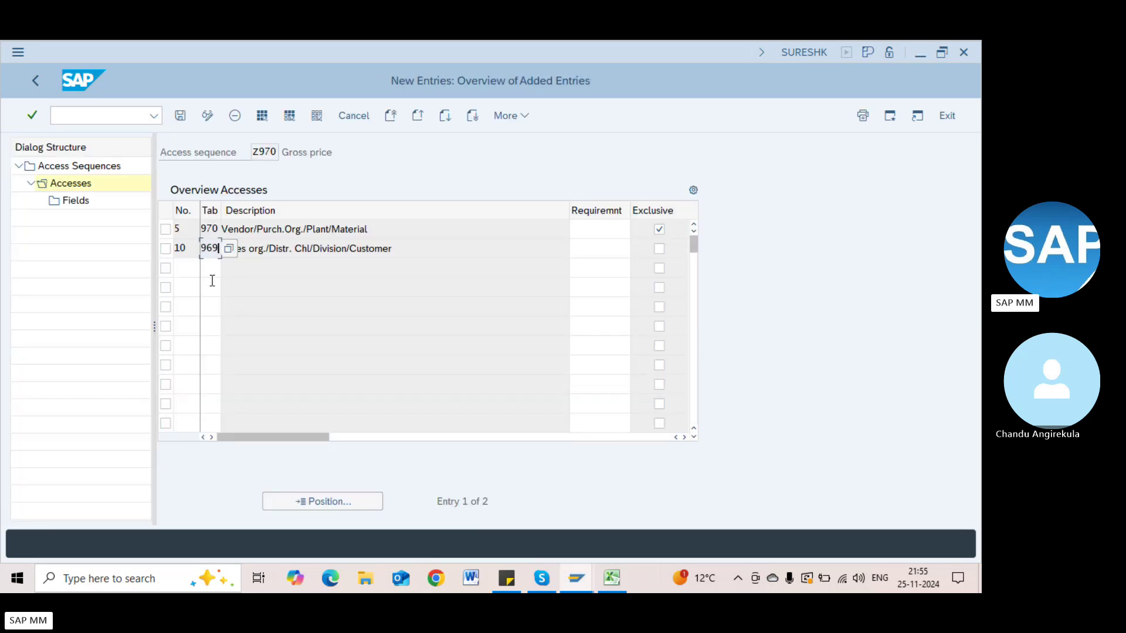
# Step: Set the condition table of access 10 to 979 and mark the access as exclusive
pyautogui.press('BackSpace')
pyautogui.press('BackSpace')
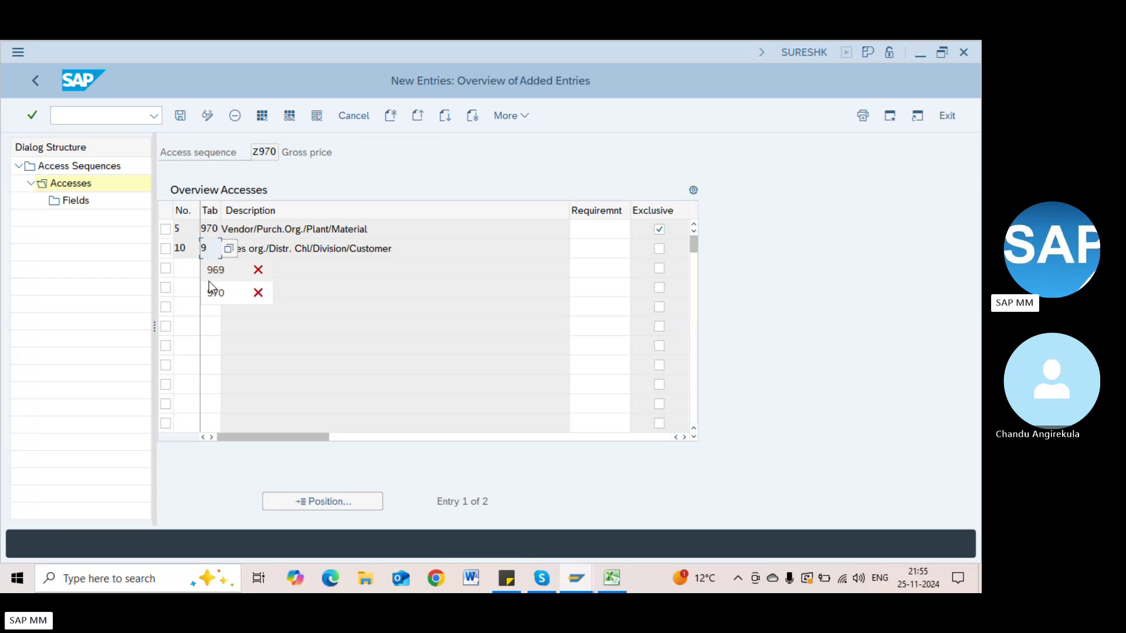
pyautogui.write('7')
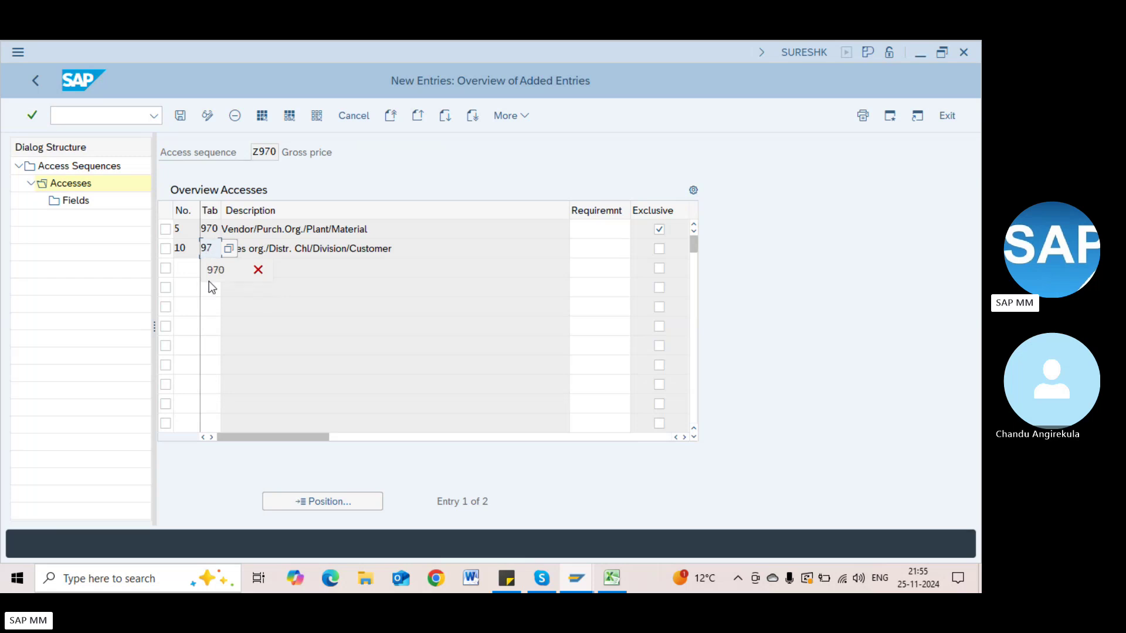
pyautogui.write('9')
pyautogui.press('Return')
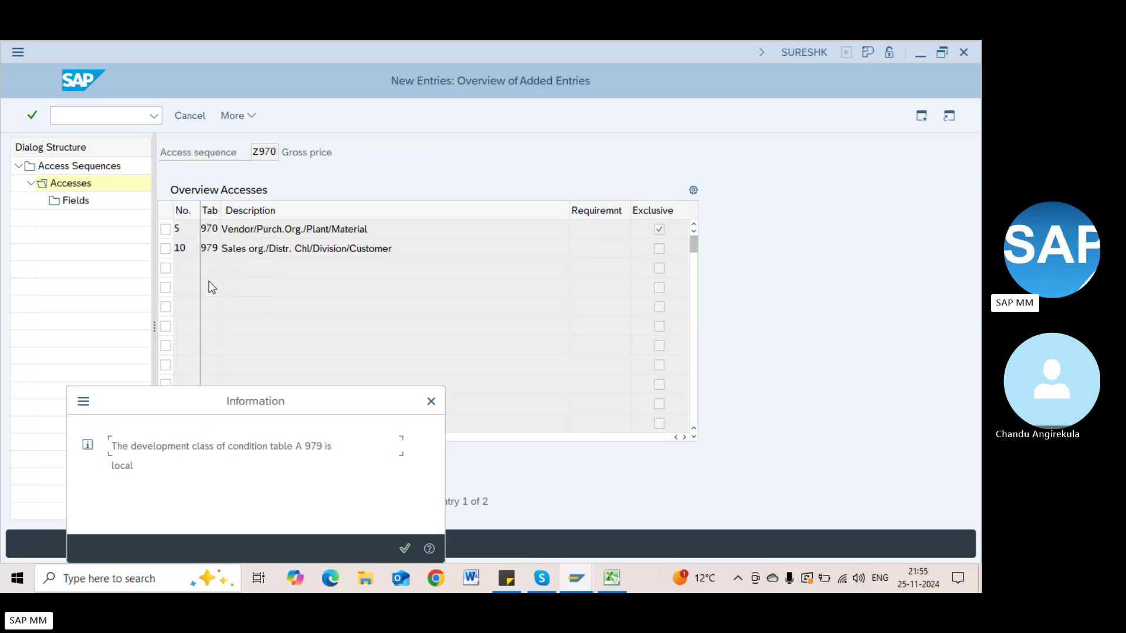
pyautogui.press('Return')
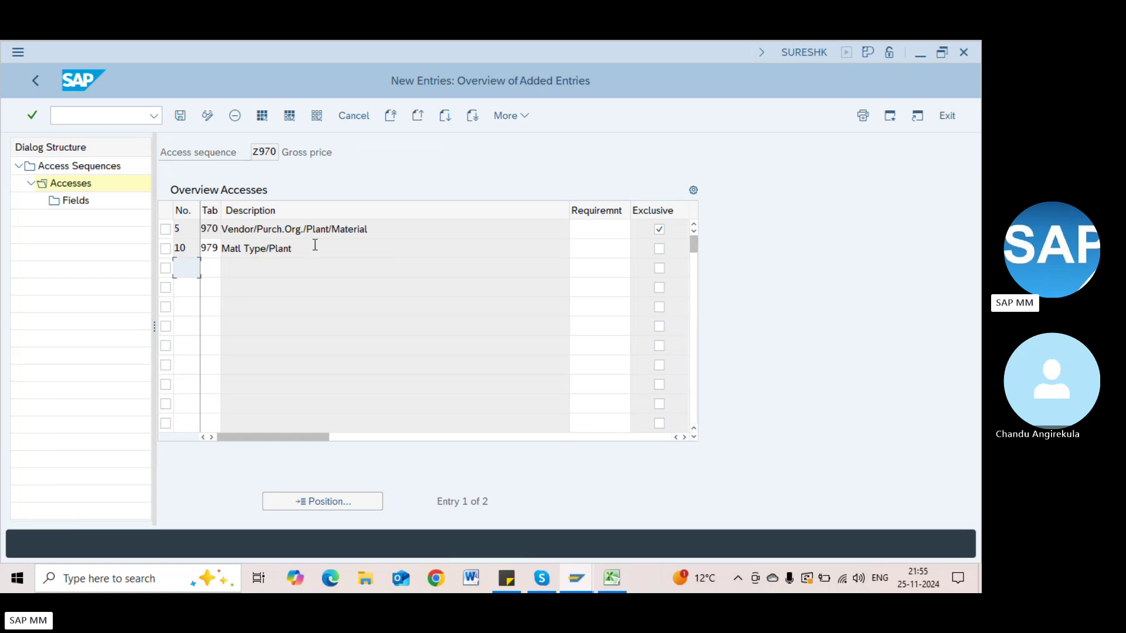
pyautogui.click(166, 248)
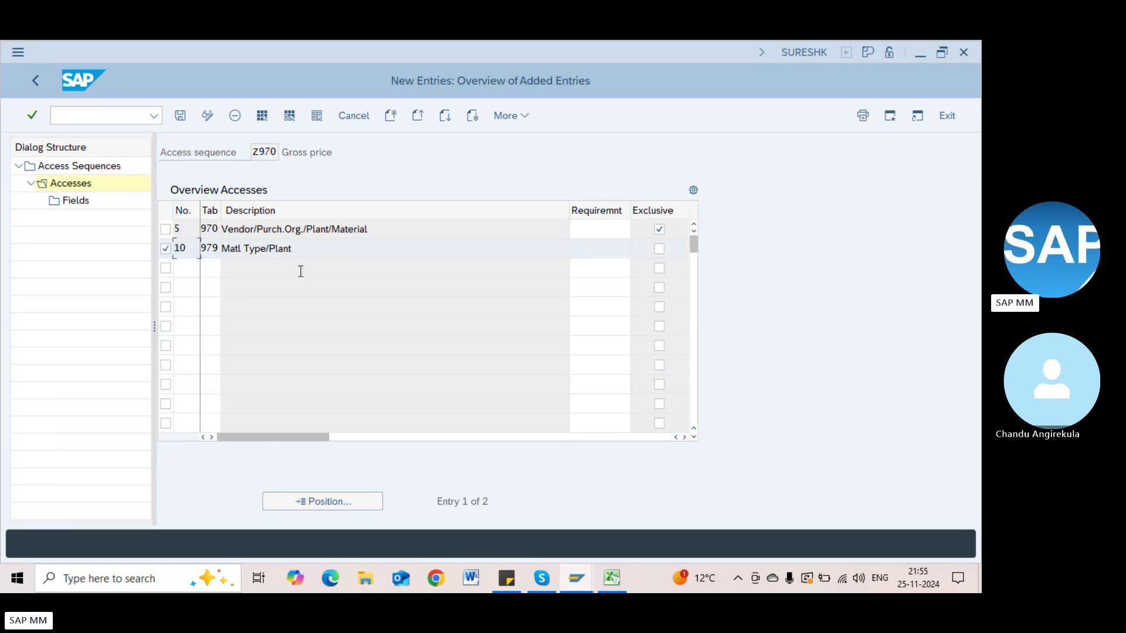
pyautogui.click(659, 248)
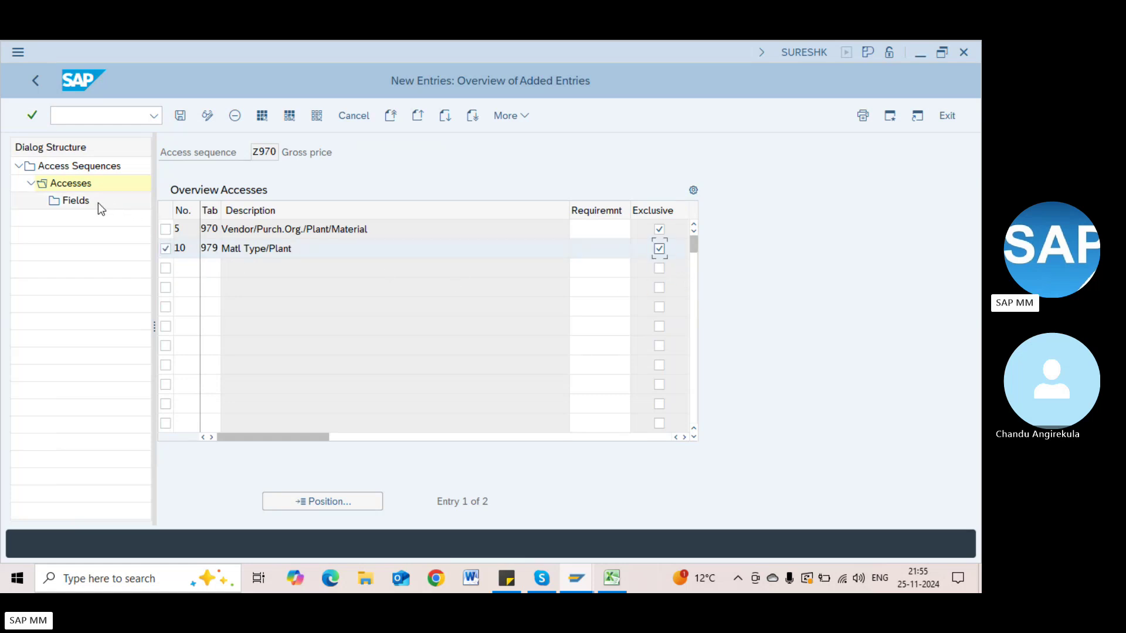
# Step: Open the field assignments of access 10 and save them
pyautogui.doubleClick(82, 204)
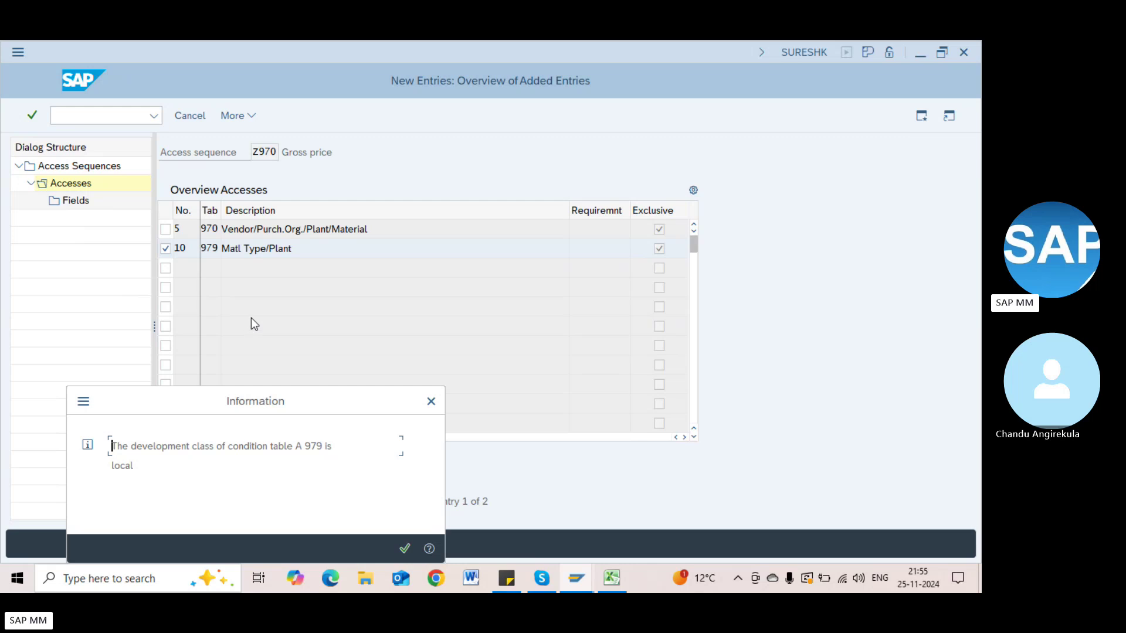
pyautogui.press('Return')
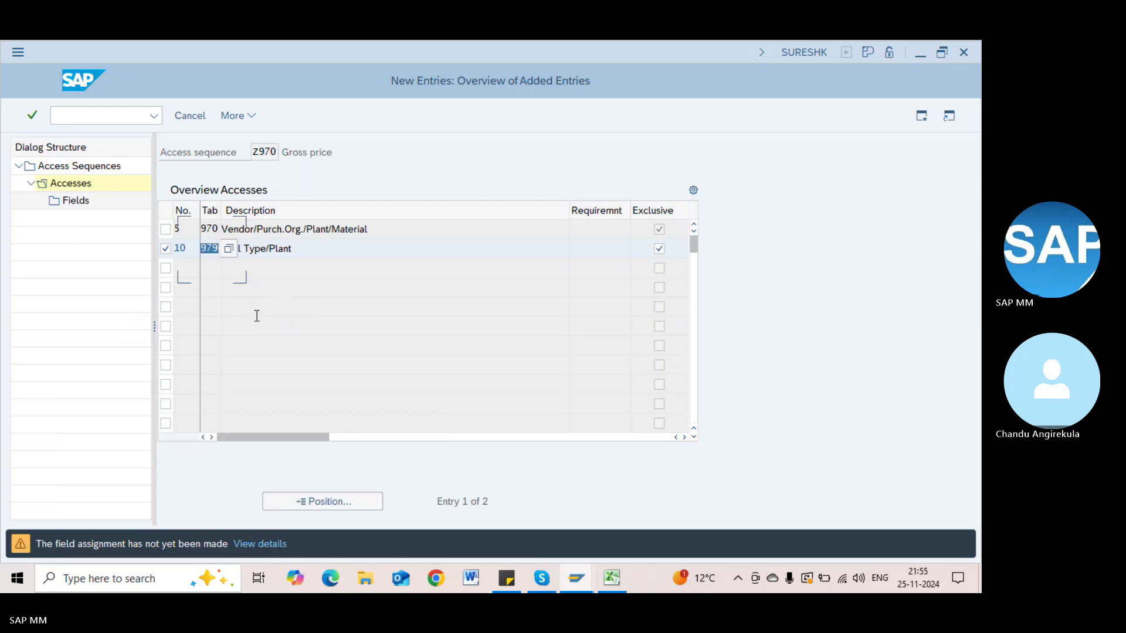
pyautogui.press('Return')
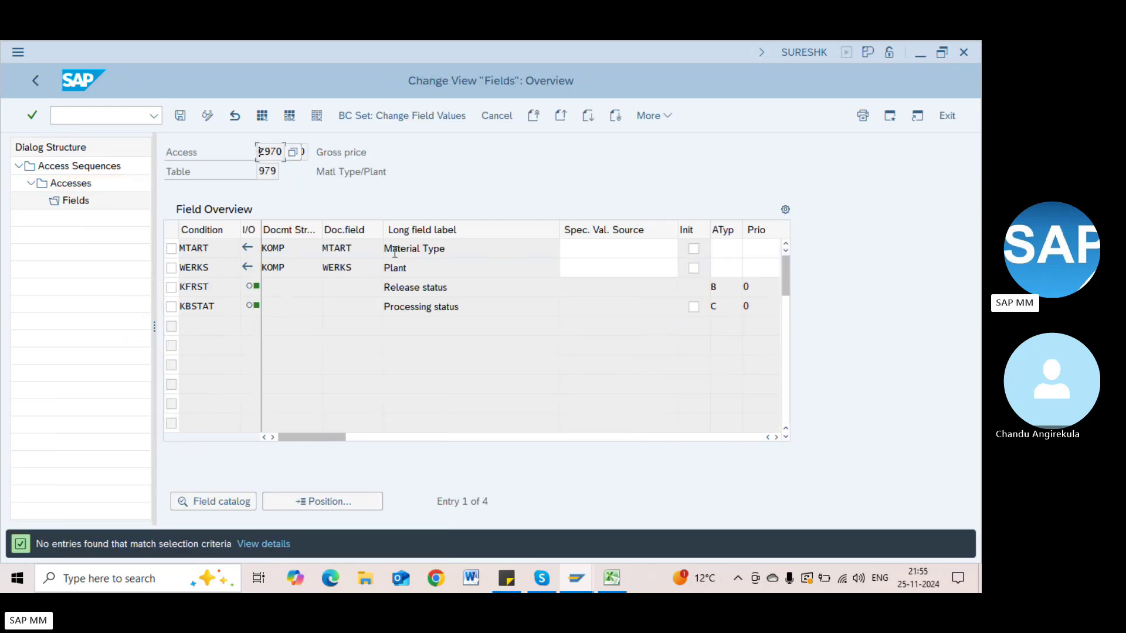
pyautogui.click(447, 247)
pyautogui.hotkey('ctrl', 's')
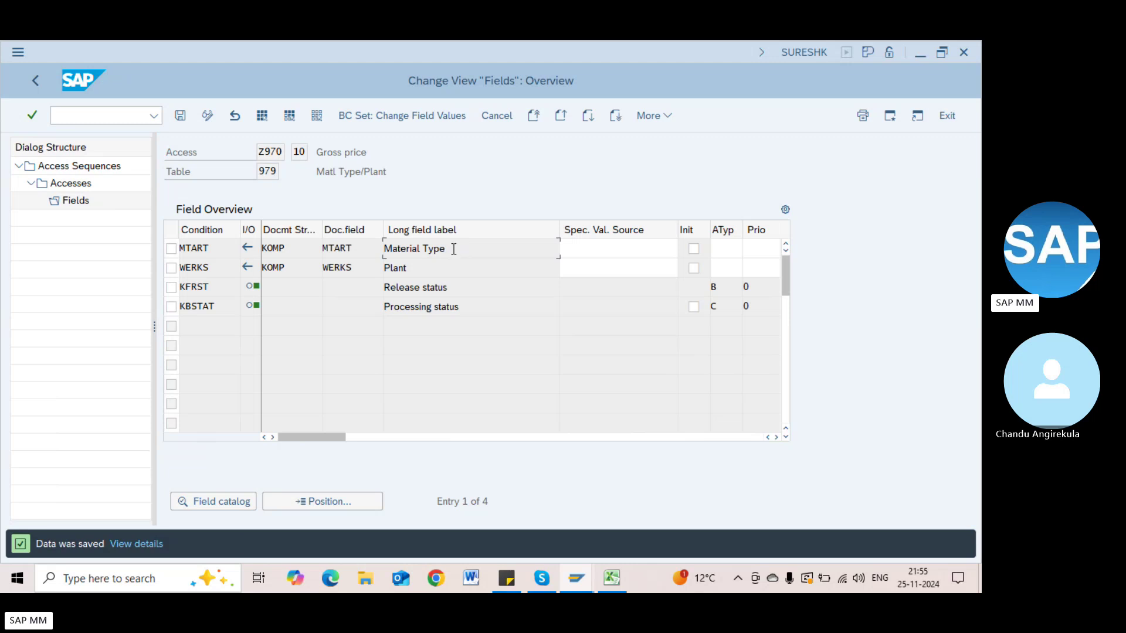
# Step: Return to the accesses overview of sequence Z970 and save it
pyautogui.press('F3')
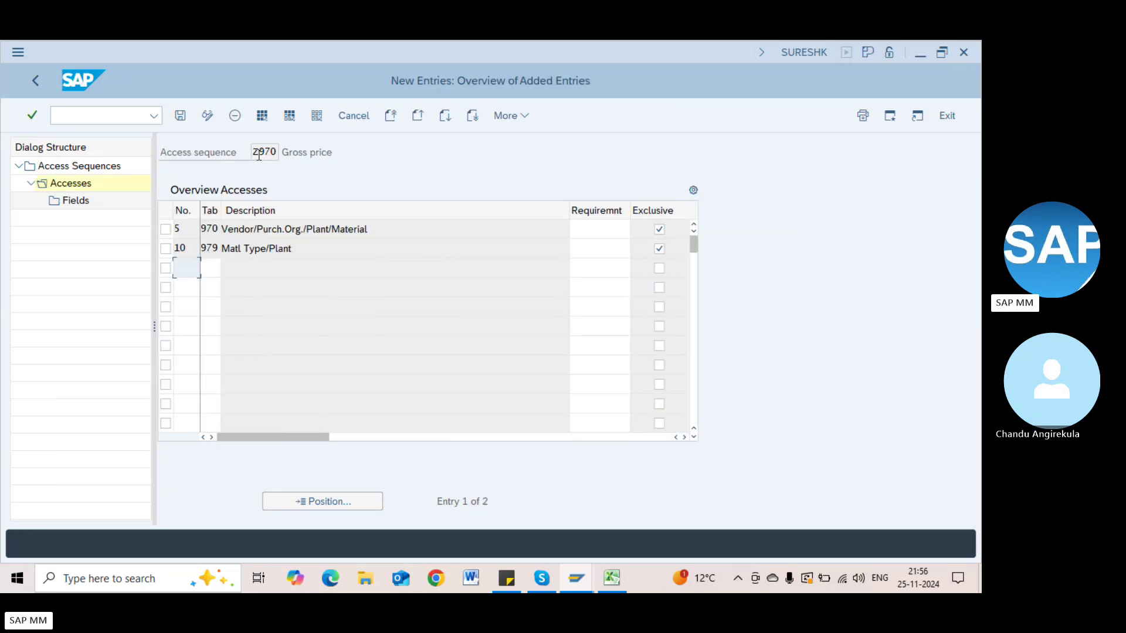
pyautogui.press('F3')
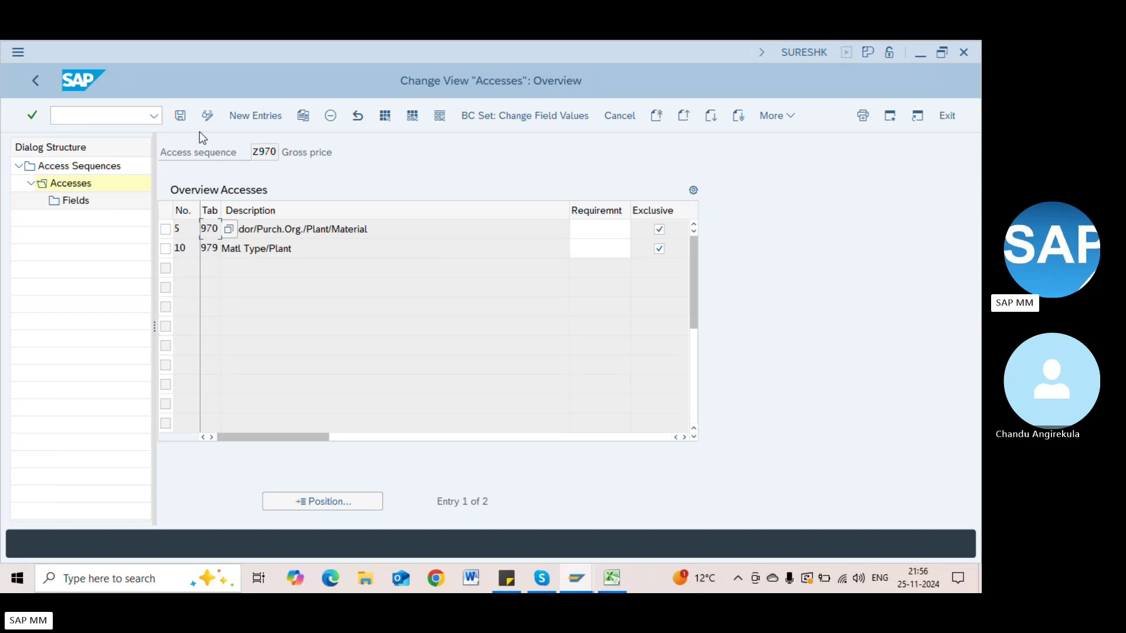
pyautogui.click(181, 117)
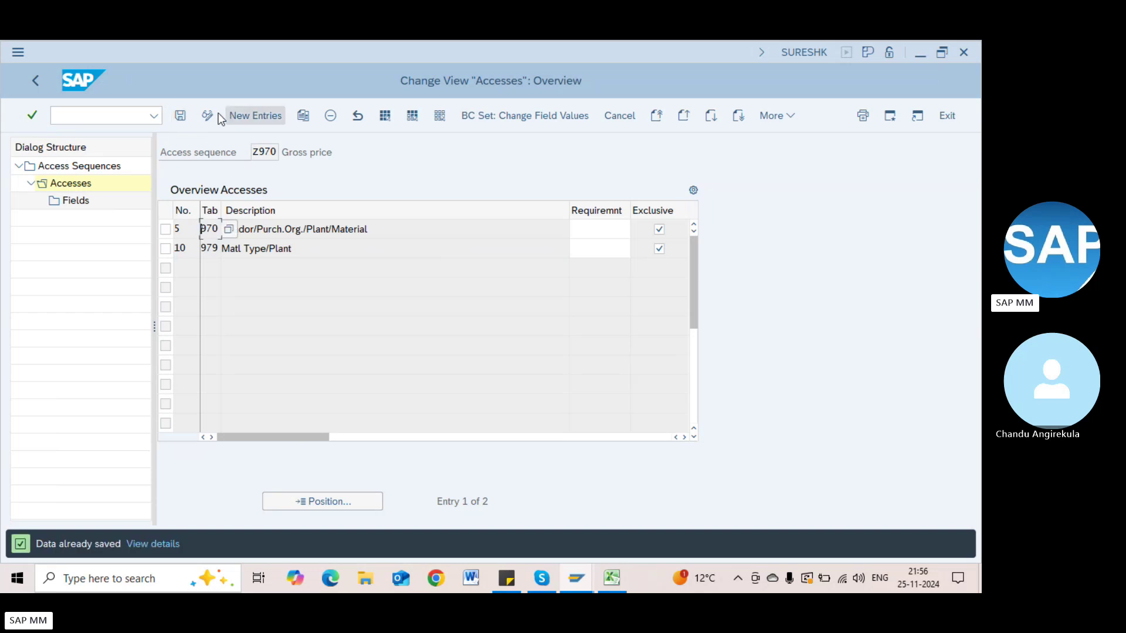
# Step: Examine the descriptions of accesses 5 and 10 in access sequence Z970, comparing the key fields of tables 970 and 979
pyautogui.click(331, 231)
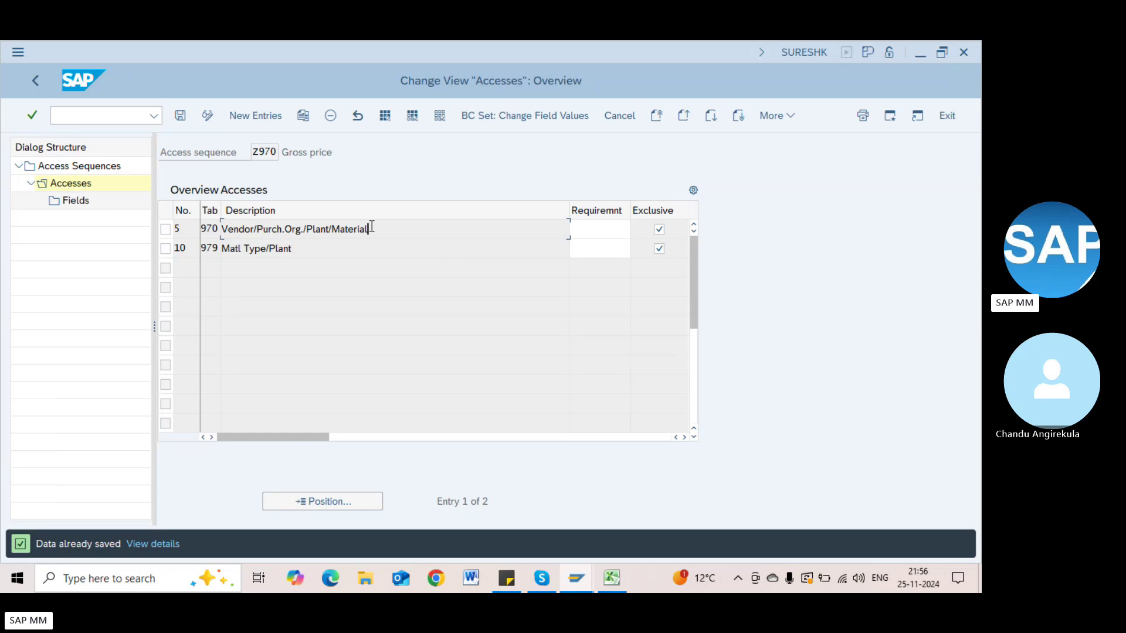
pyautogui.moveTo(372, 230); pyautogui.dragTo(209, 239)
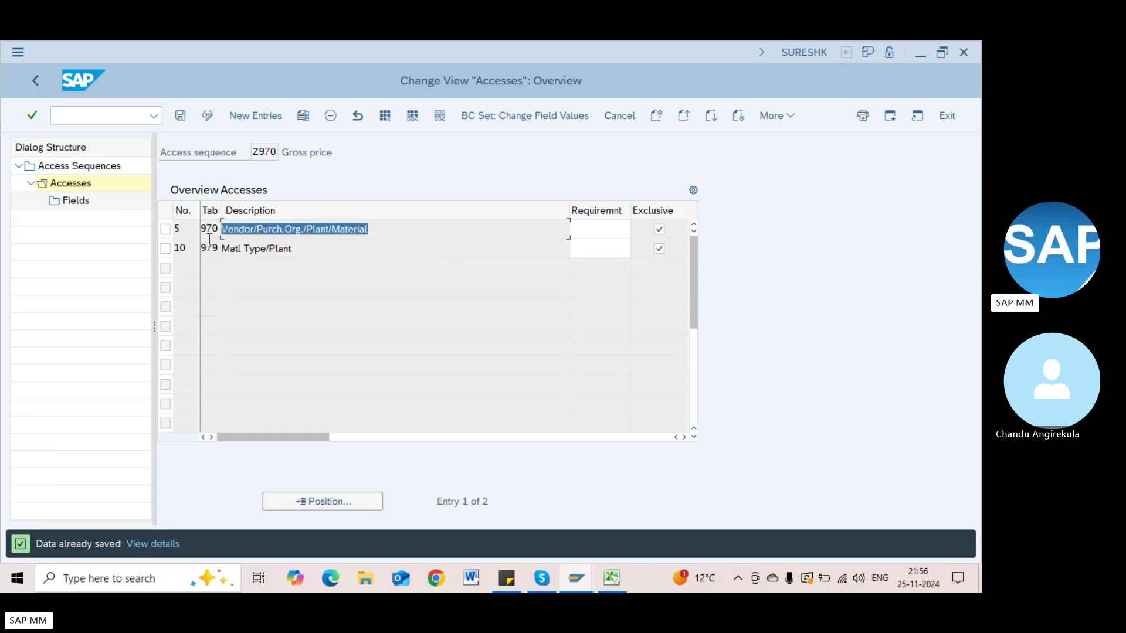
pyautogui.moveTo(316, 252); pyautogui.dragTo(194, 248)
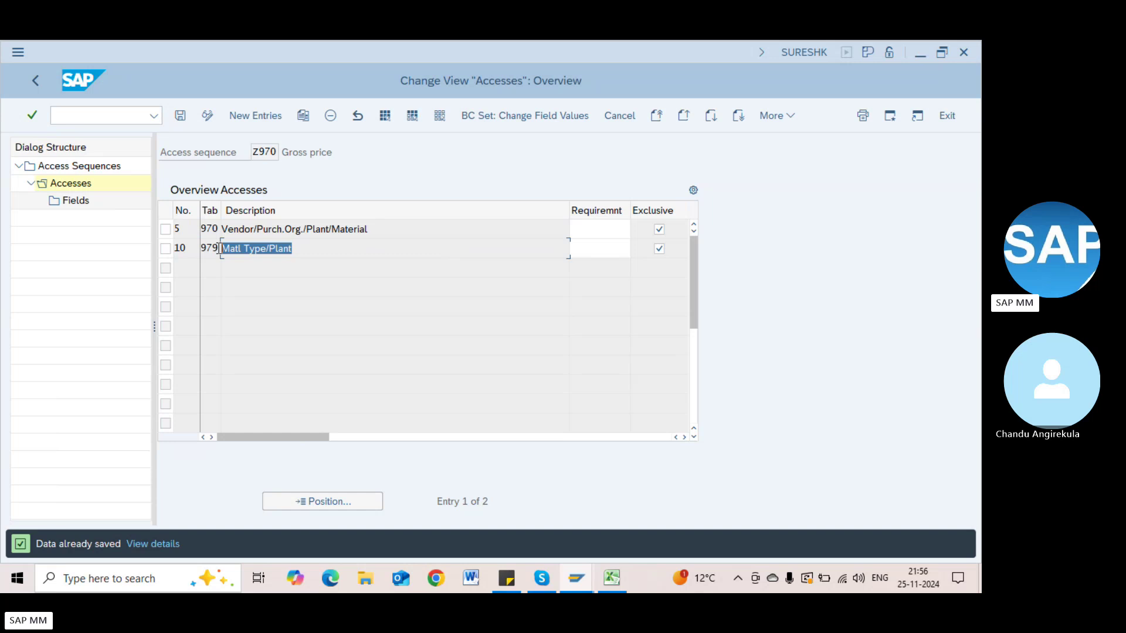
pyautogui.click(304, 247)
pyautogui.click(343, 229)
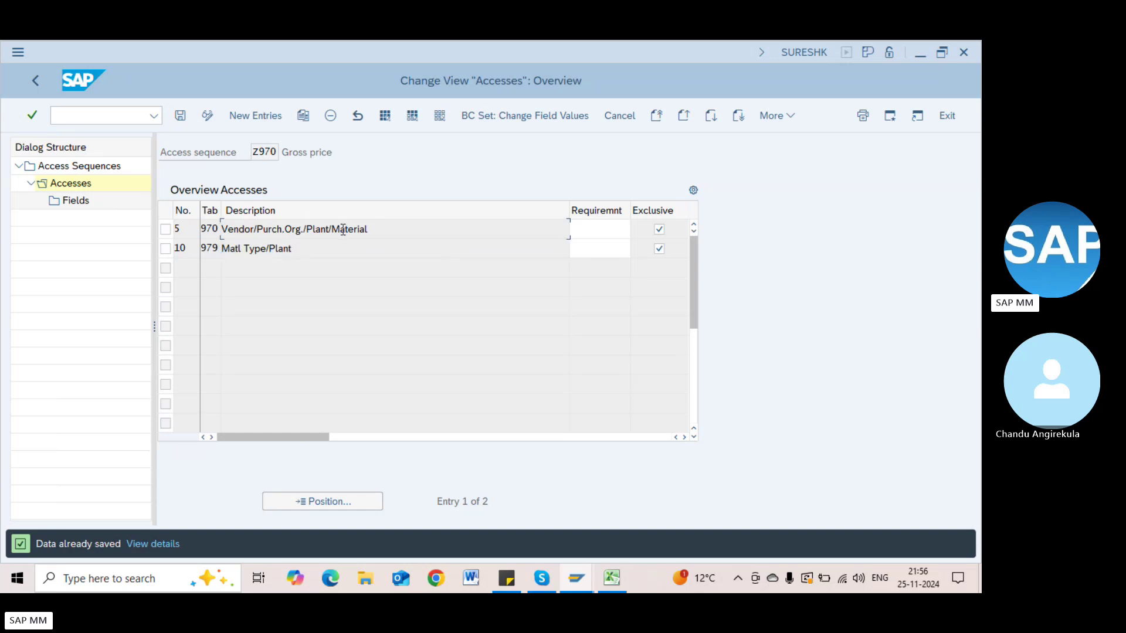
pyautogui.moveTo(373, 229); pyautogui.dragTo(171, 237)
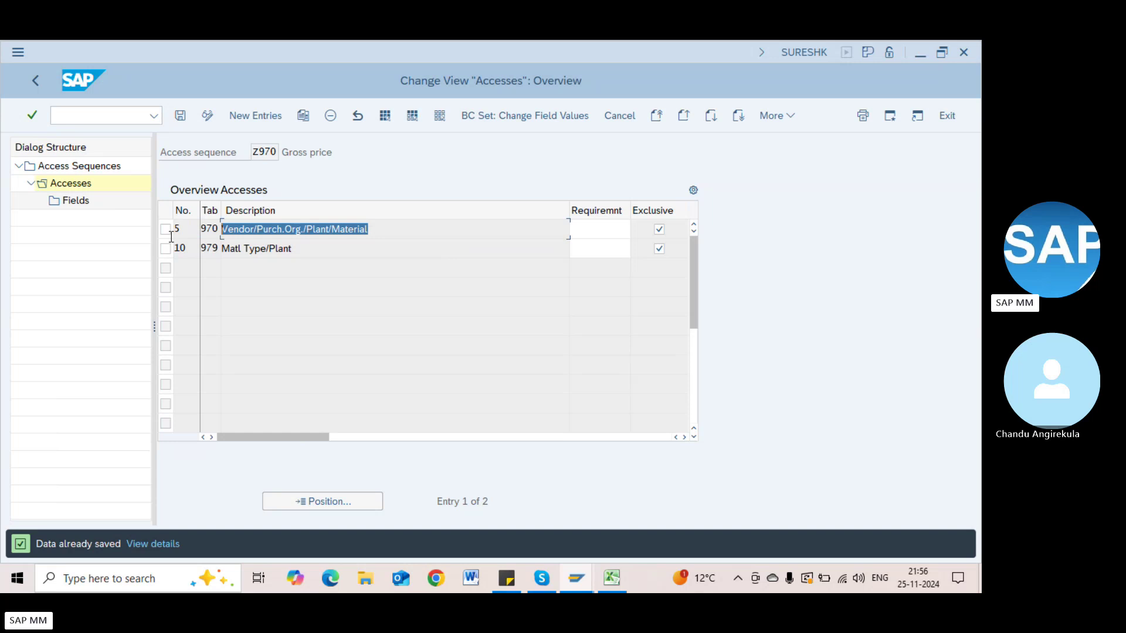
pyautogui.click(296, 249)
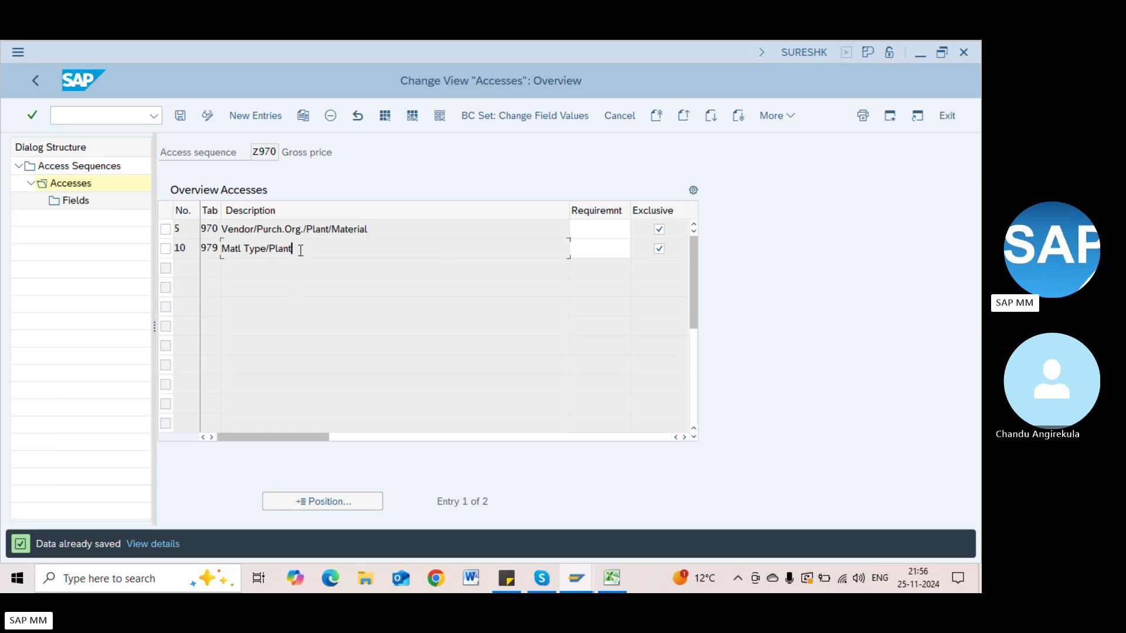
pyautogui.moveTo(296, 248); pyautogui.dragTo(216, 251)
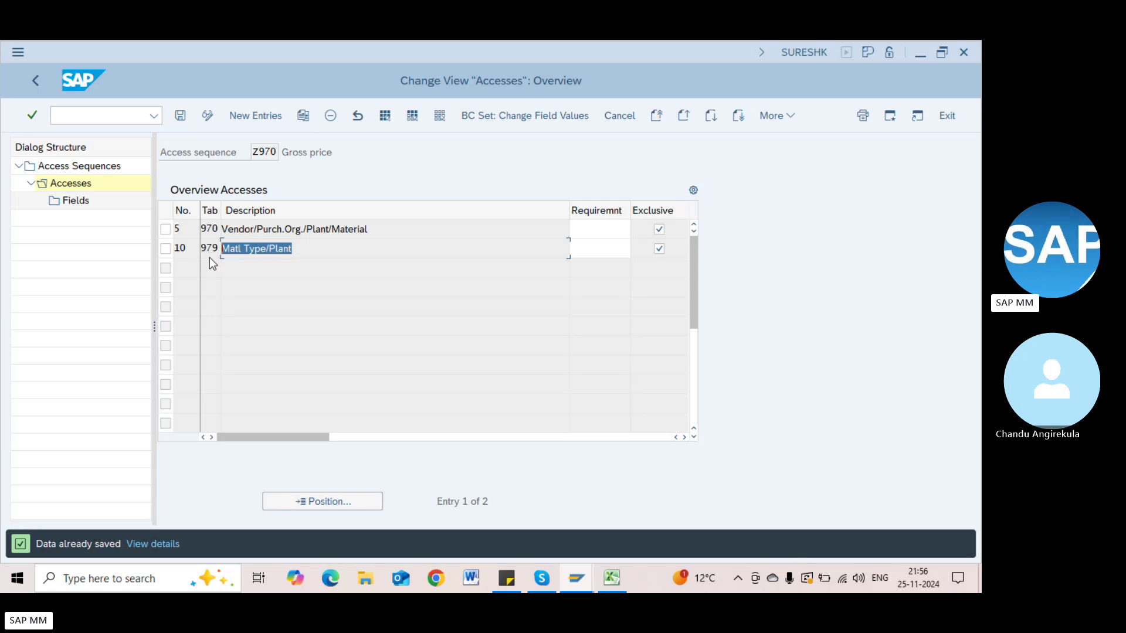
# Step: Leave the access sequence maintenance, save the pending changes and return to the Display IMG structure
pyautogui.press('F3')
pyautogui.click(191, 266)
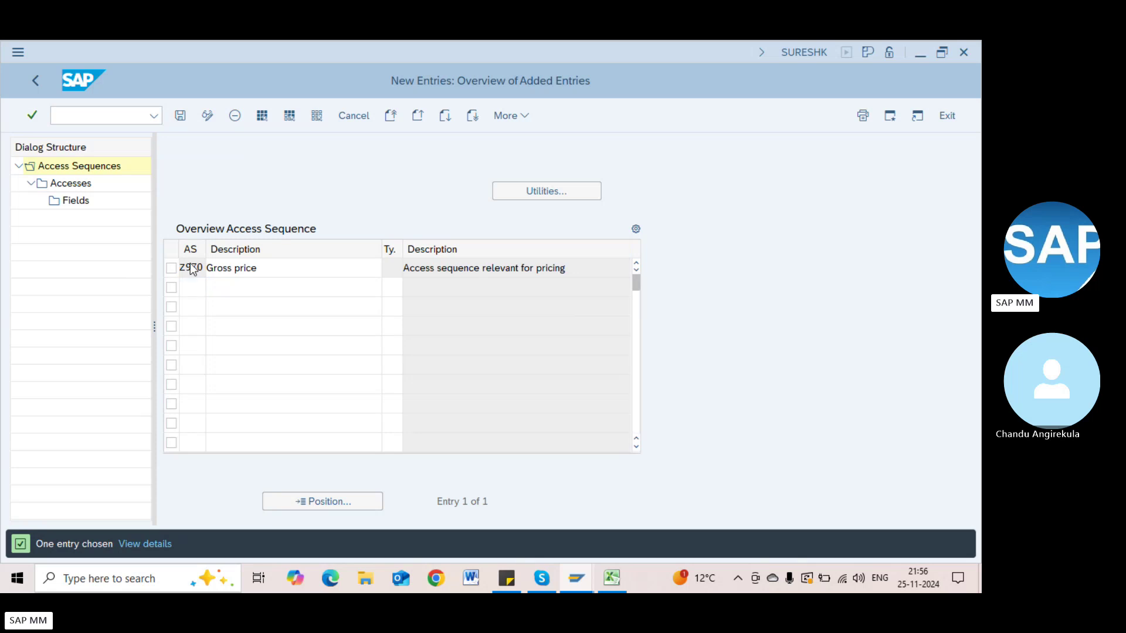
pyautogui.press('F3')
pyautogui.press('F3')
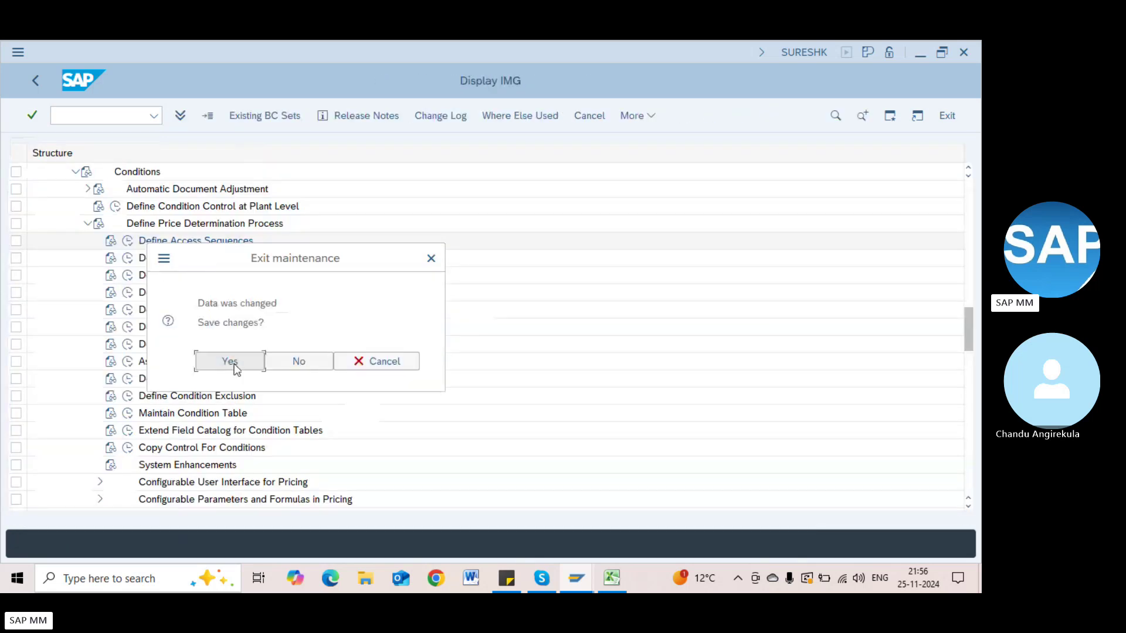
pyautogui.click(234, 364)
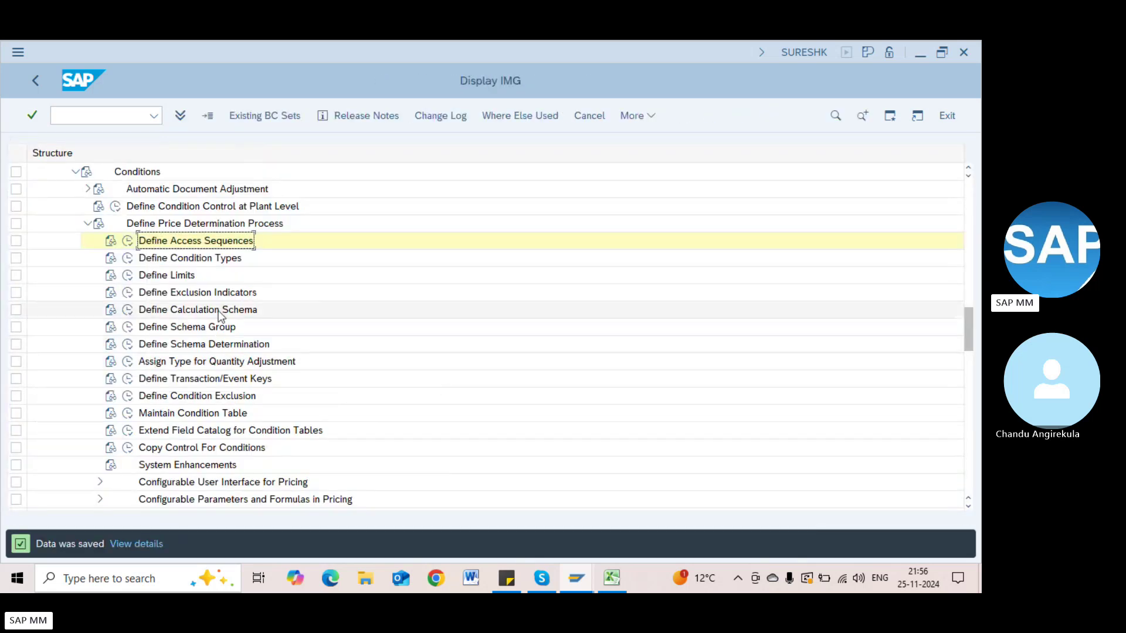
# Step: Open the purchasing condition type definitions, locate condition type PB00 and display its details with the assigned access sequence
pyautogui.click(130, 260)
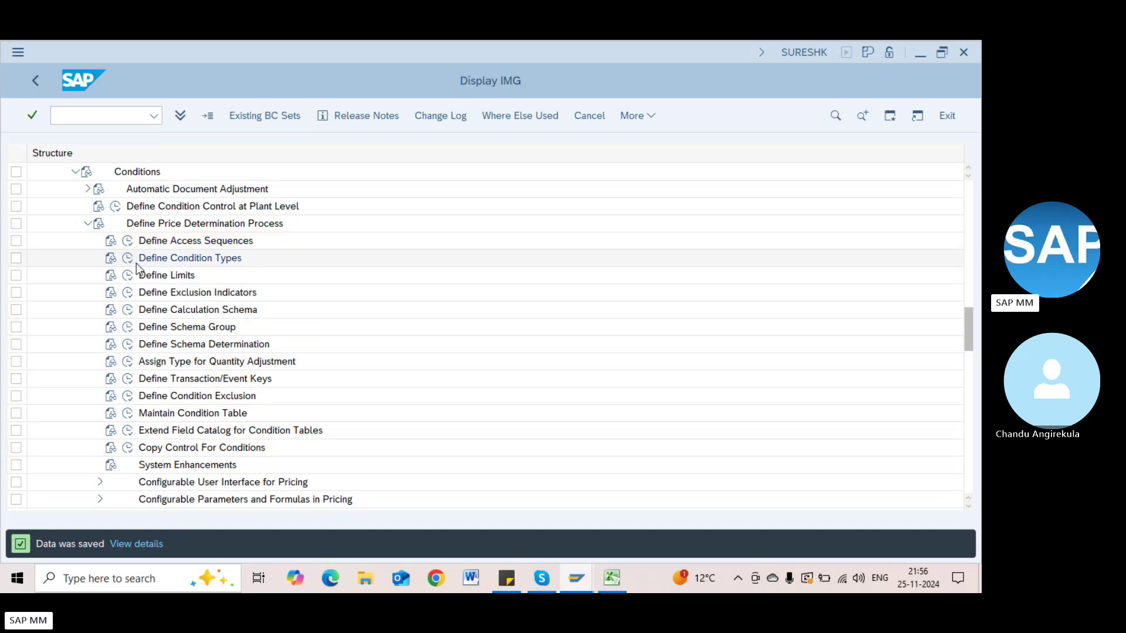
pyautogui.doubleClick(124, 173)
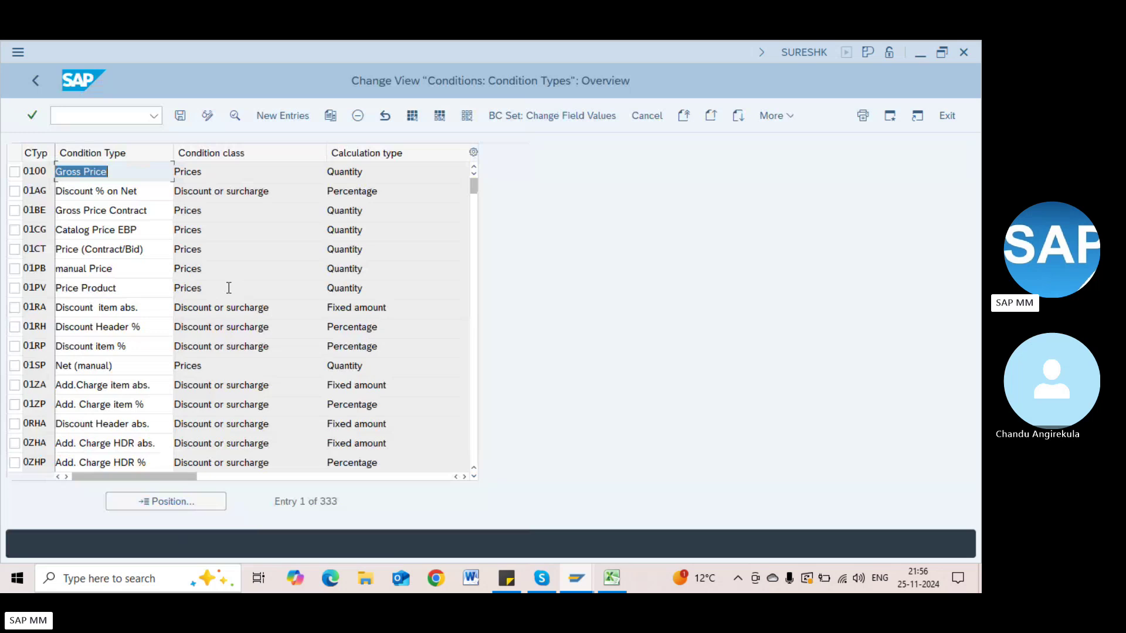
pyautogui.click(193, 500)
pyautogui.write('pb')
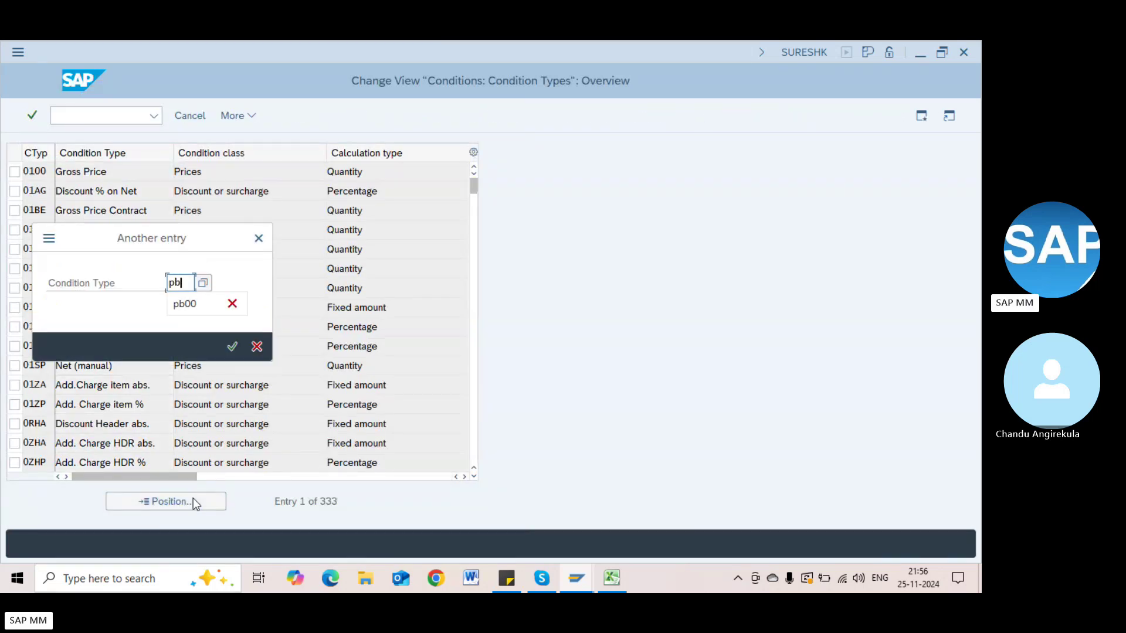
pyautogui.write('00')
pyautogui.press('Return')
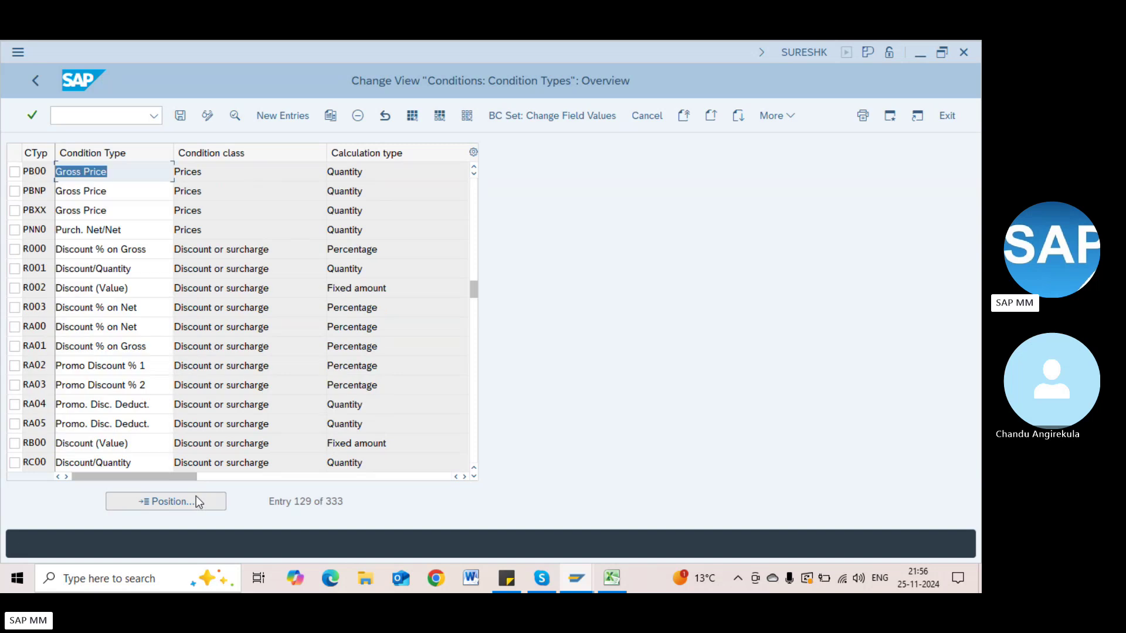
pyautogui.click(14, 171)
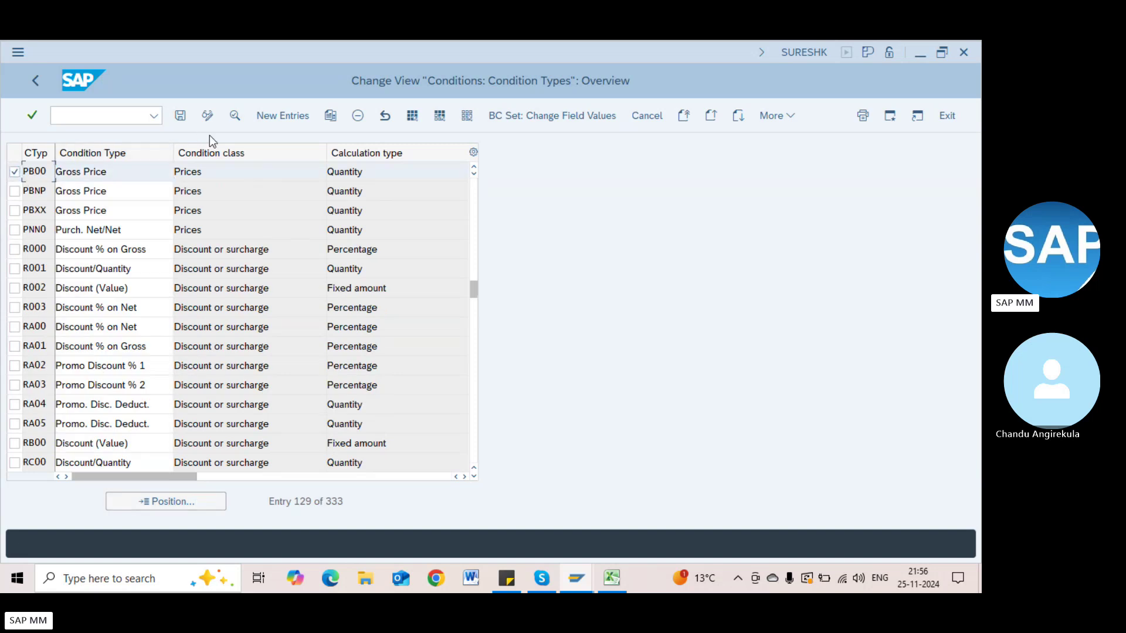
pyautogui.click(234, 116)
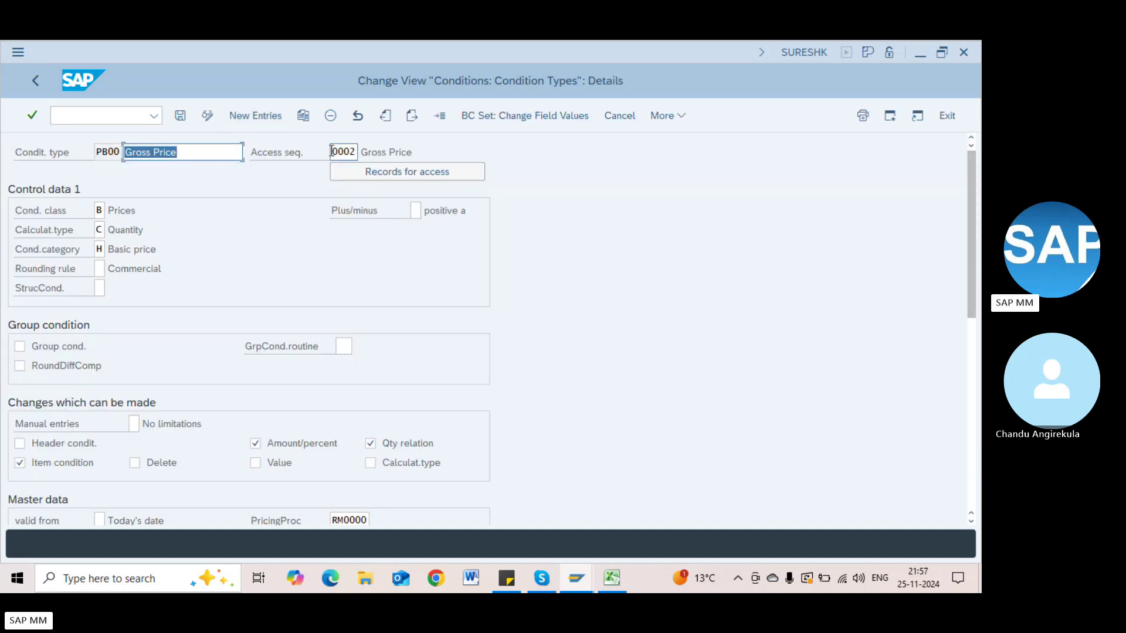
pyautogui.moveTo(332, 153); pyautogui.dragTo(375, 152)
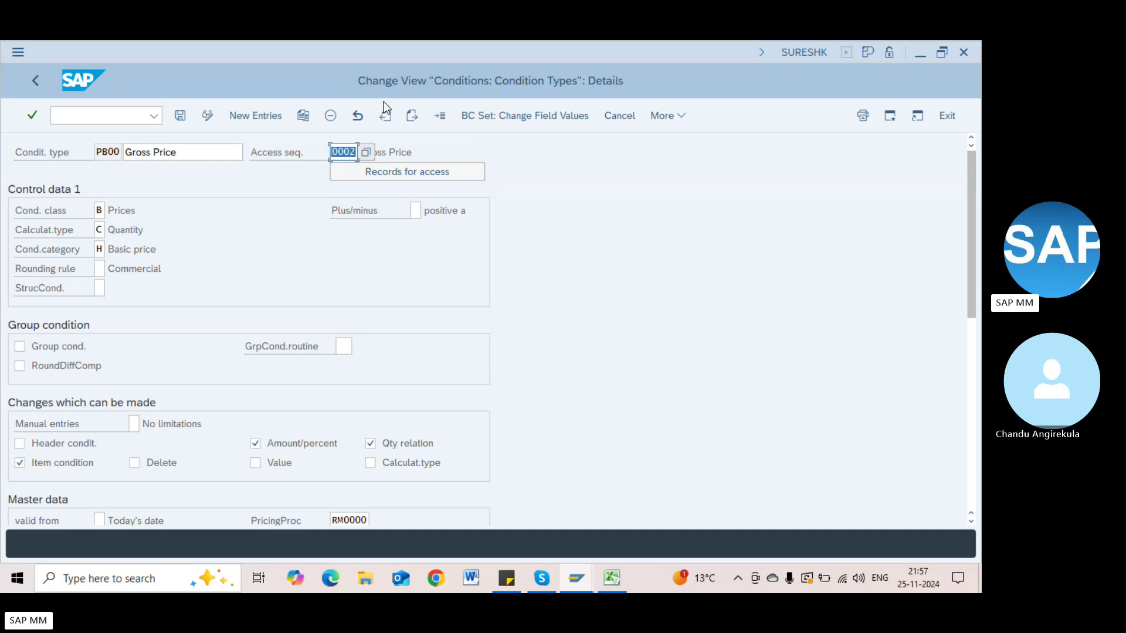
# Step: Run transaction MEK1 in the other session to view the key combinations for PB00, and return to the PB00 details
pyautogui.hotkey('alt', 'Tab')
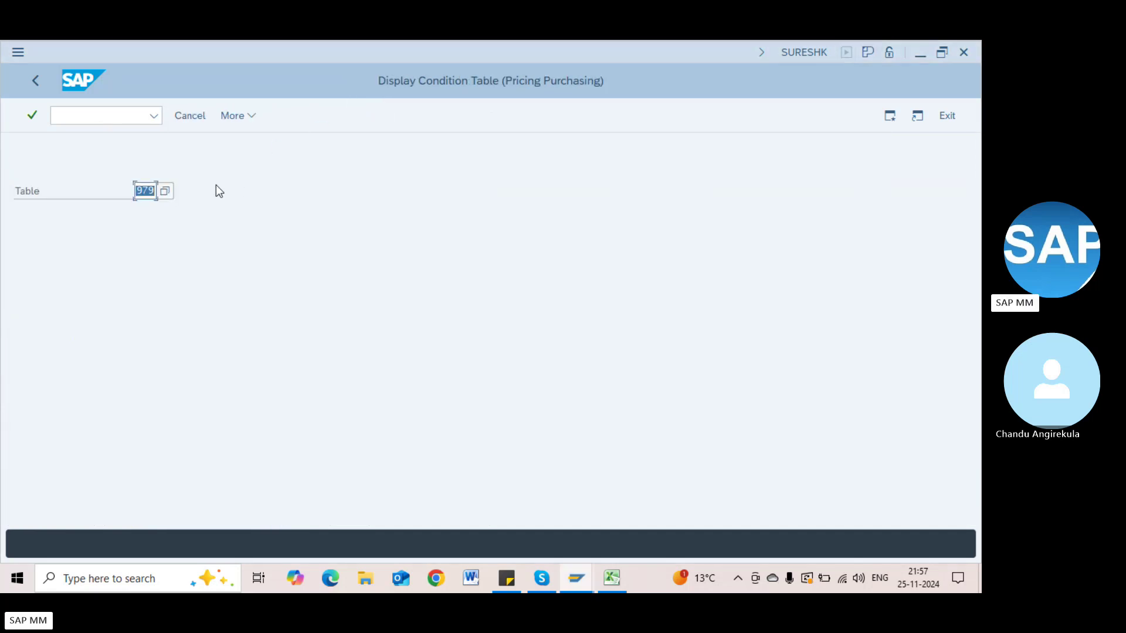
pyautogui.click(91, 114)
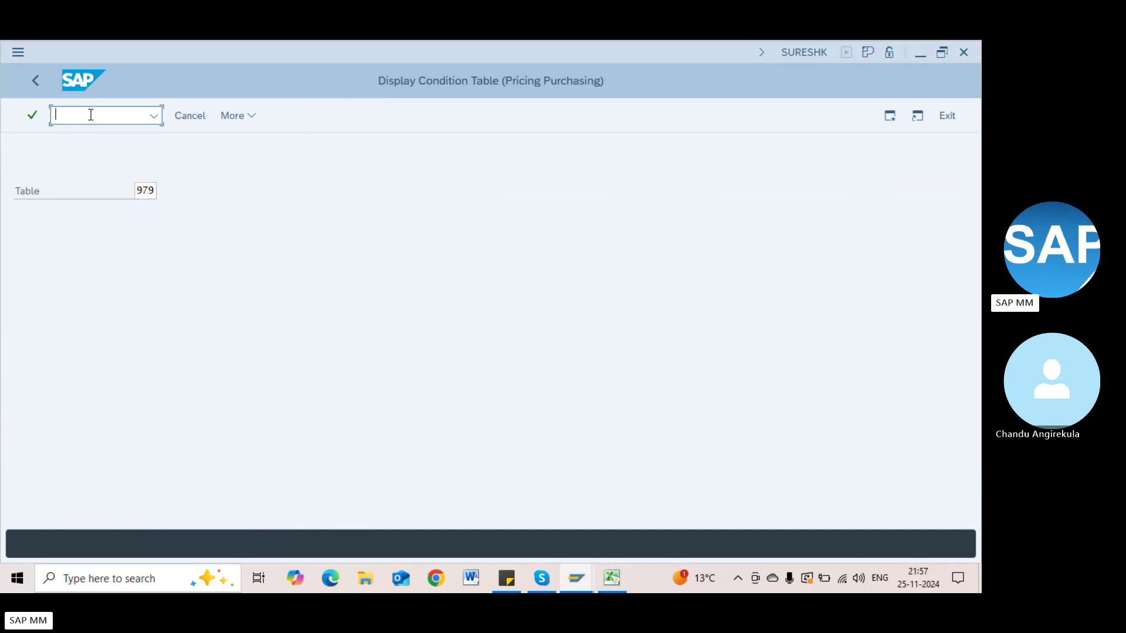
pyautogui.write('/nmek1')
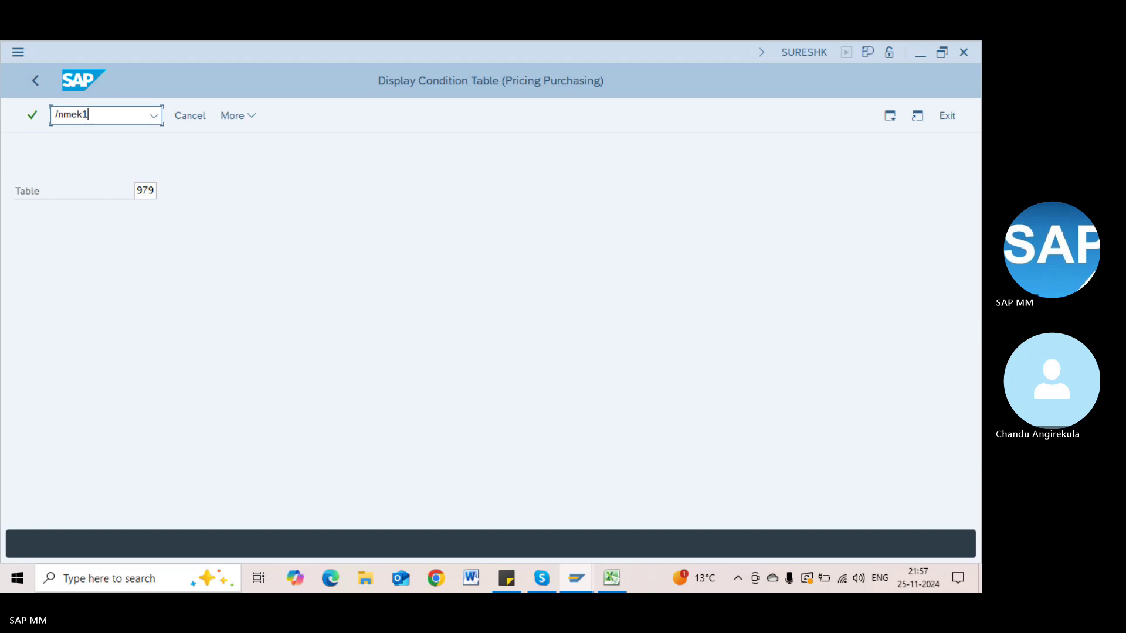
pyautogui.press('Return')
pyautogui.press('Return')
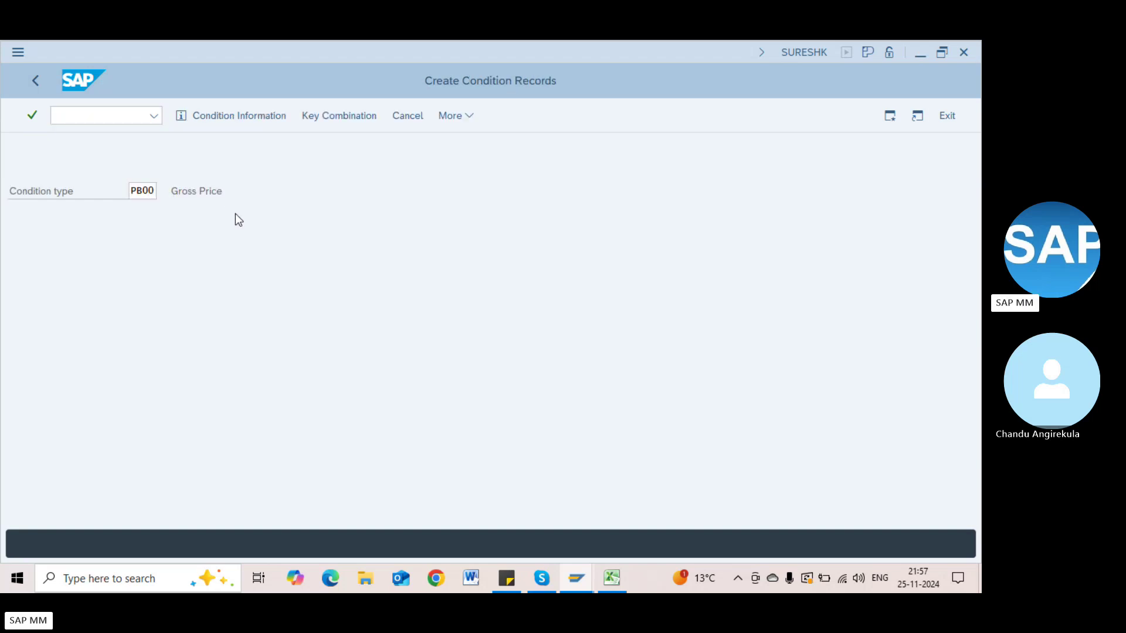
pyautogui.hotkey('alt', 'Tab')
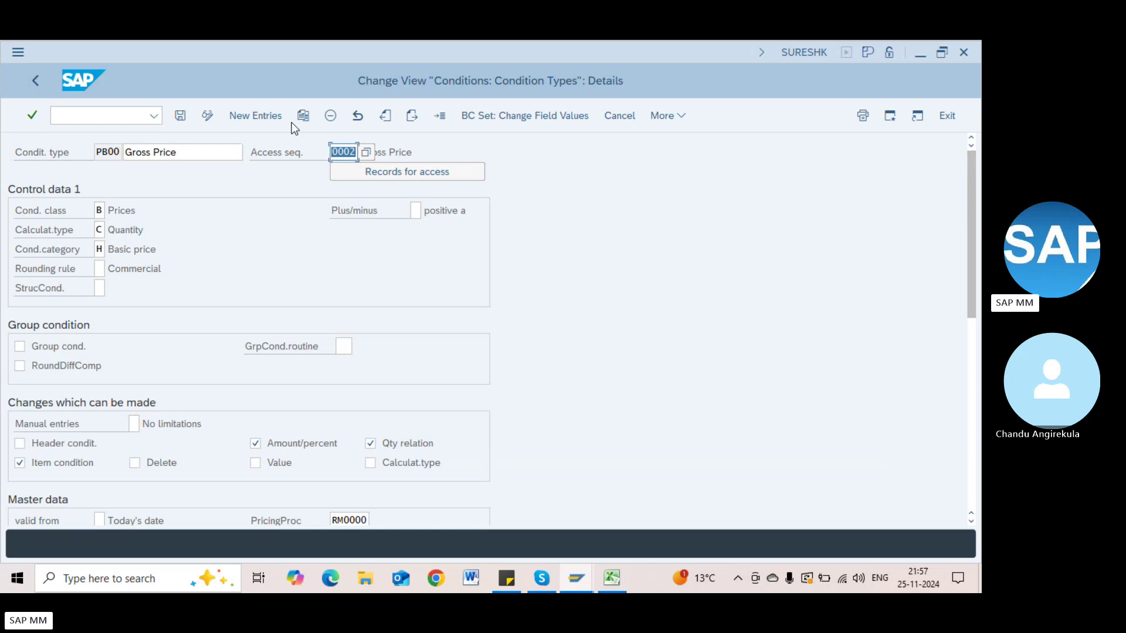
# Step: Copy condition type PB00 to new condition type ZPBT and save it in the proposed customizing request
pyautogui.click(333, 153)
pyautogui.click(303, 116)
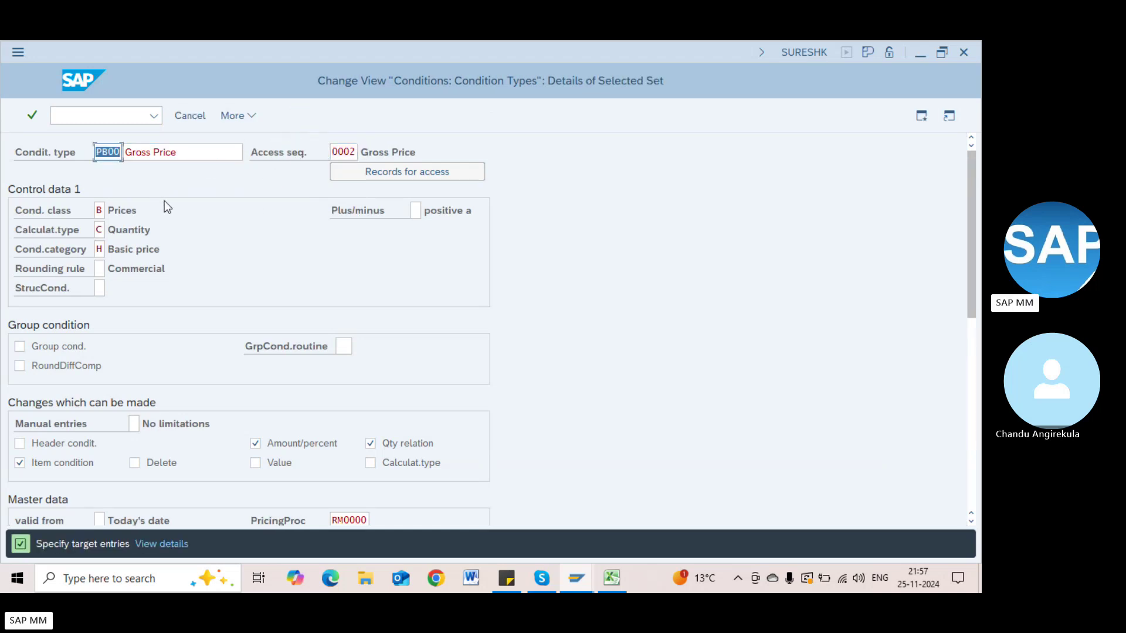
pyautogui.write('ZPBT')
pyautogui.press('Return')
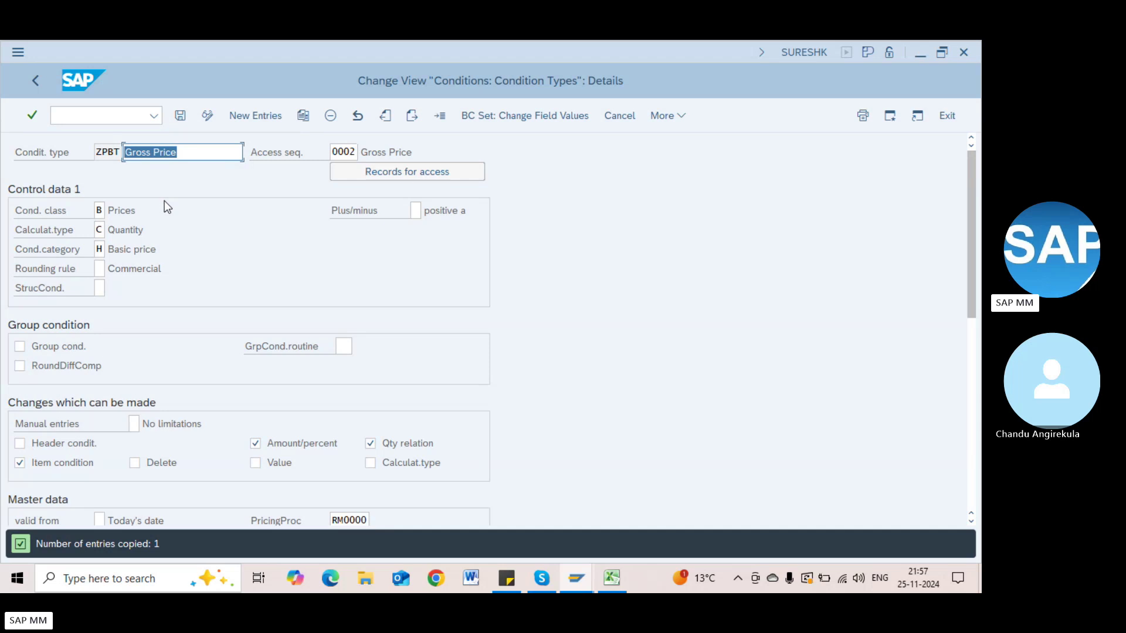
pyautogui.hotkey('ctrl', 's')
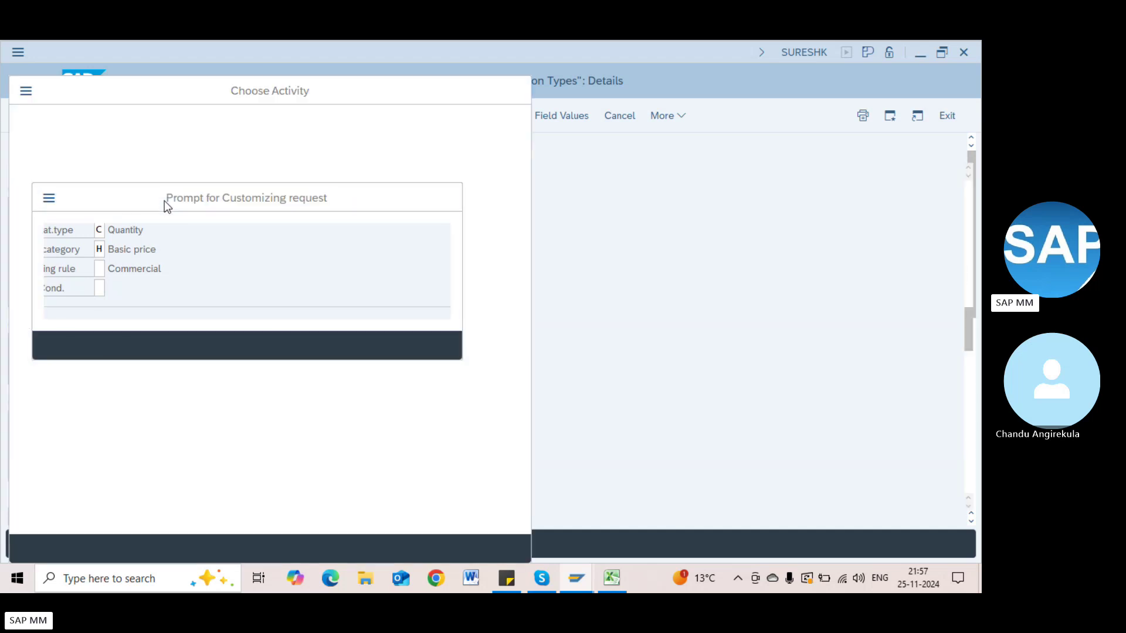
pyautogui.click(270, 345)
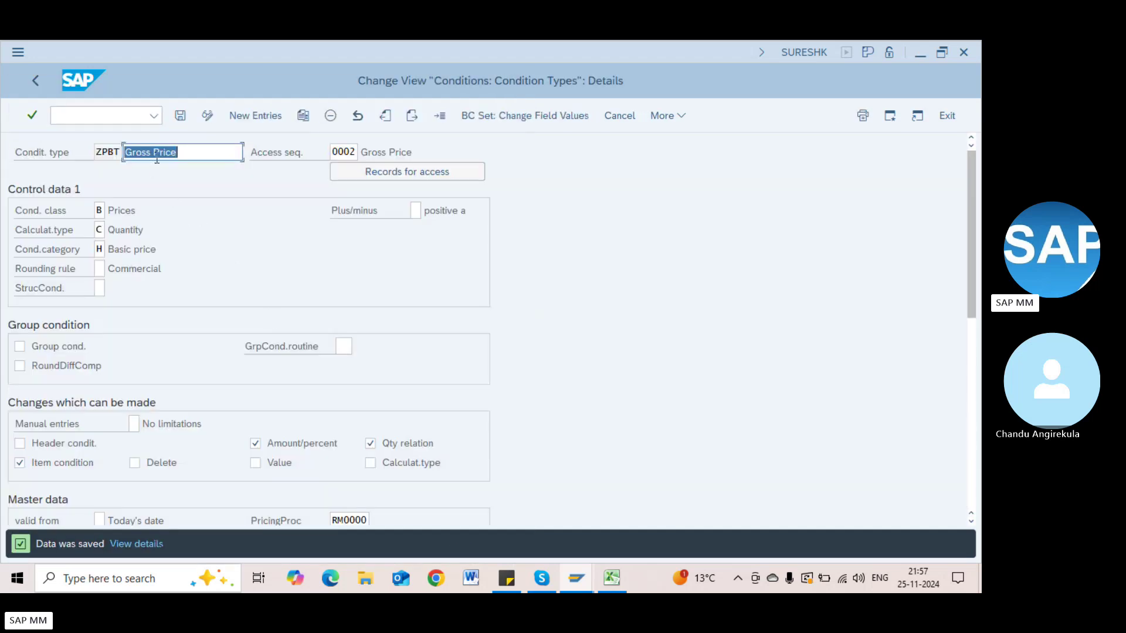
# Step: Review the description, condition class, calculation type and condition category of condition type ZPBT
pyautogui.click(155, 152)
pyautogui.click(98, 210)
pyautogui.click(99, 230)
pyautogui.click(98, 249)
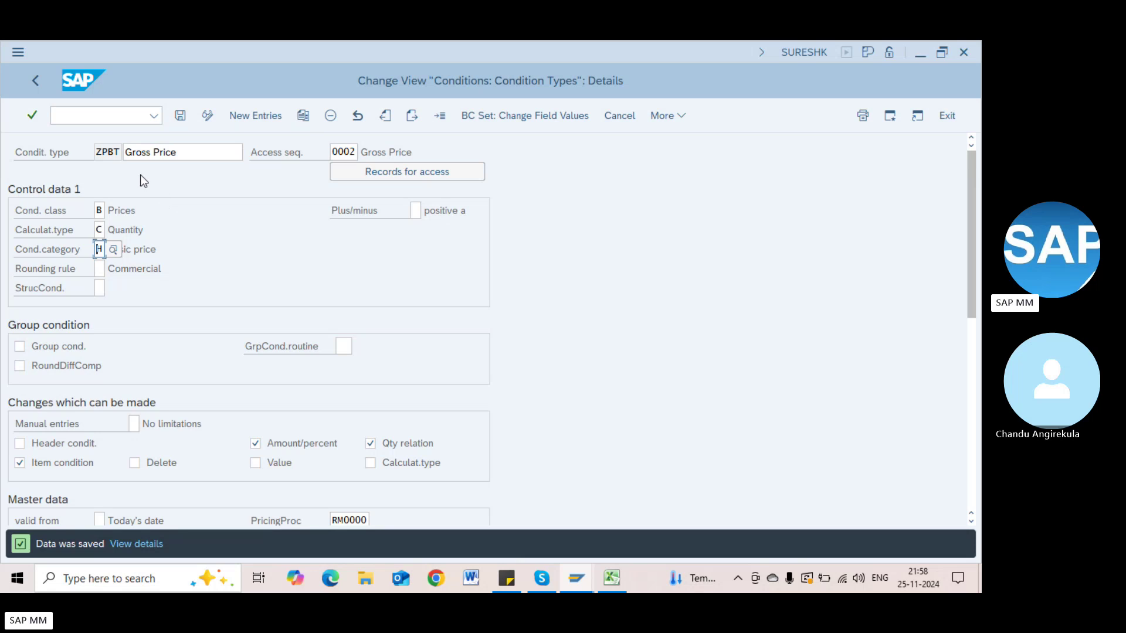
pyautogui.moveTo(116, 151); pyautogui.dragTo(92, 155)
# Step: Assign access sequence Z970 to condition type ZPBT from the list of available sequences and save the condition type
pyautogui.click(342, 151)
pyautogui.moveTo(358, 151); pyautogui.dragTo(308, 151)
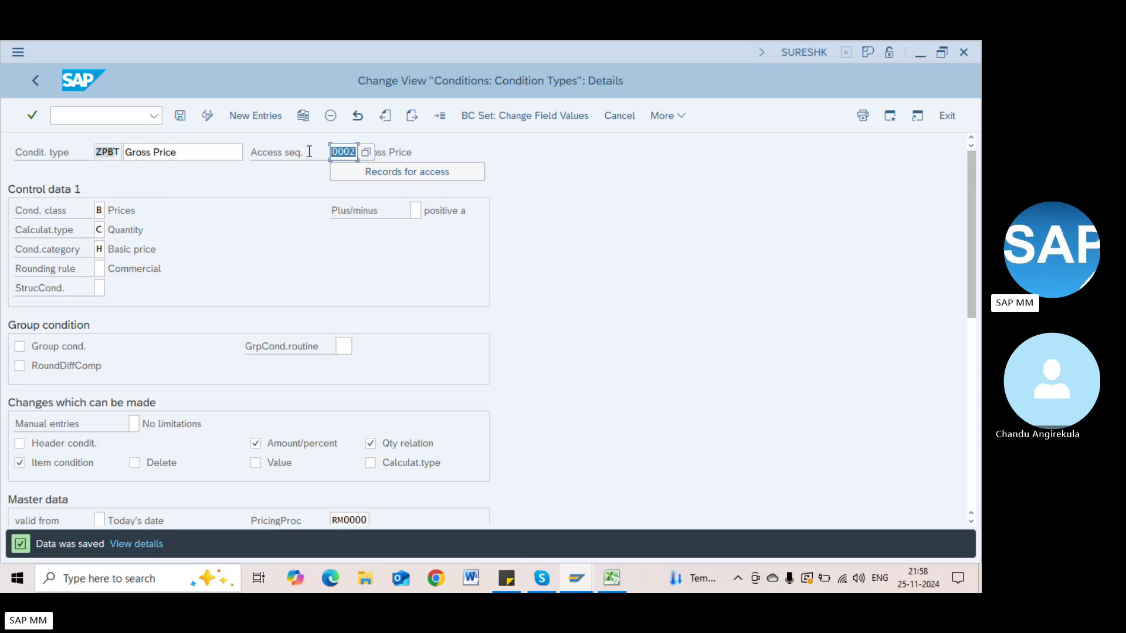
pyautogui.press('BackSpace')
pyautogui.click(363, 158)
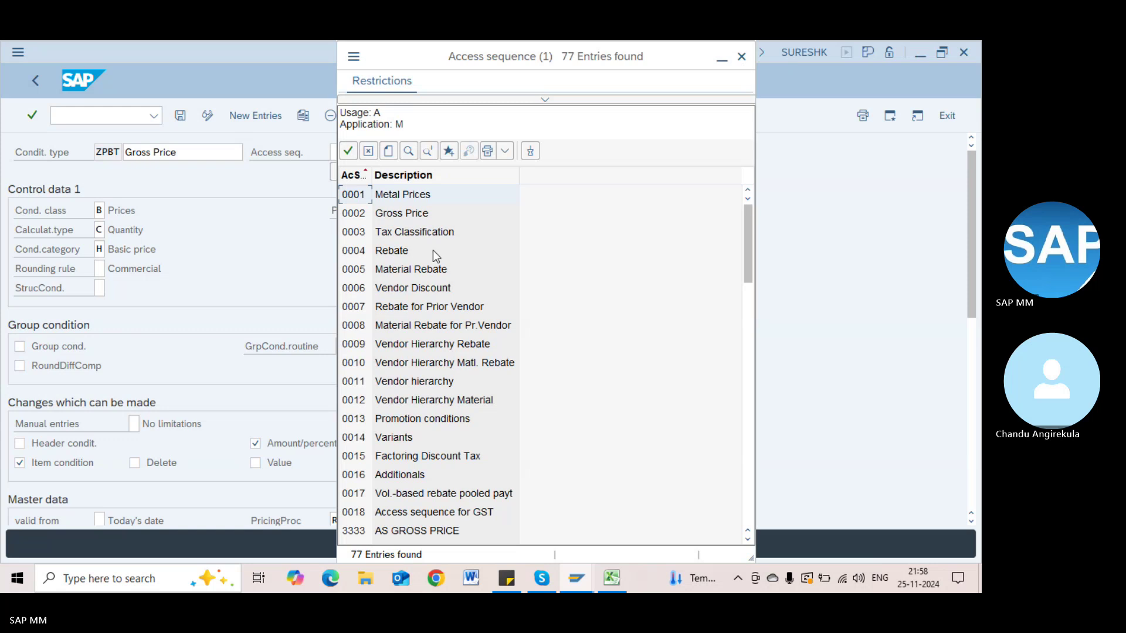
pyautogui.scroll(-20, 432, 249)
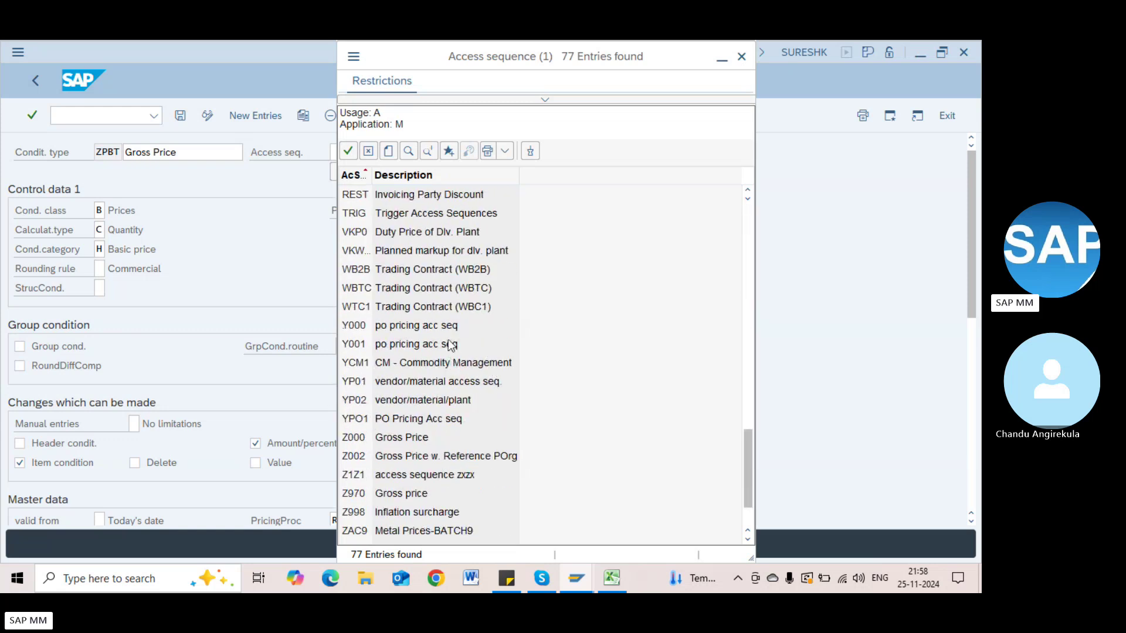
pyautogui.scroll(-2, 453, 351)
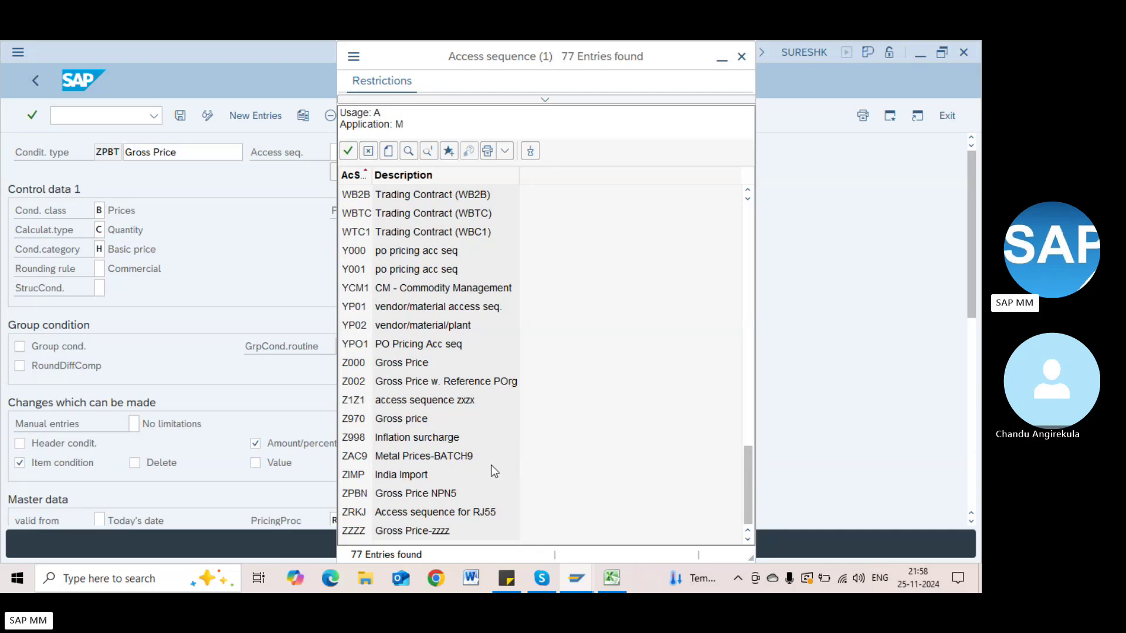
pyautogui.click(390, 422)
pyautogui.doubleClick(389, 422)
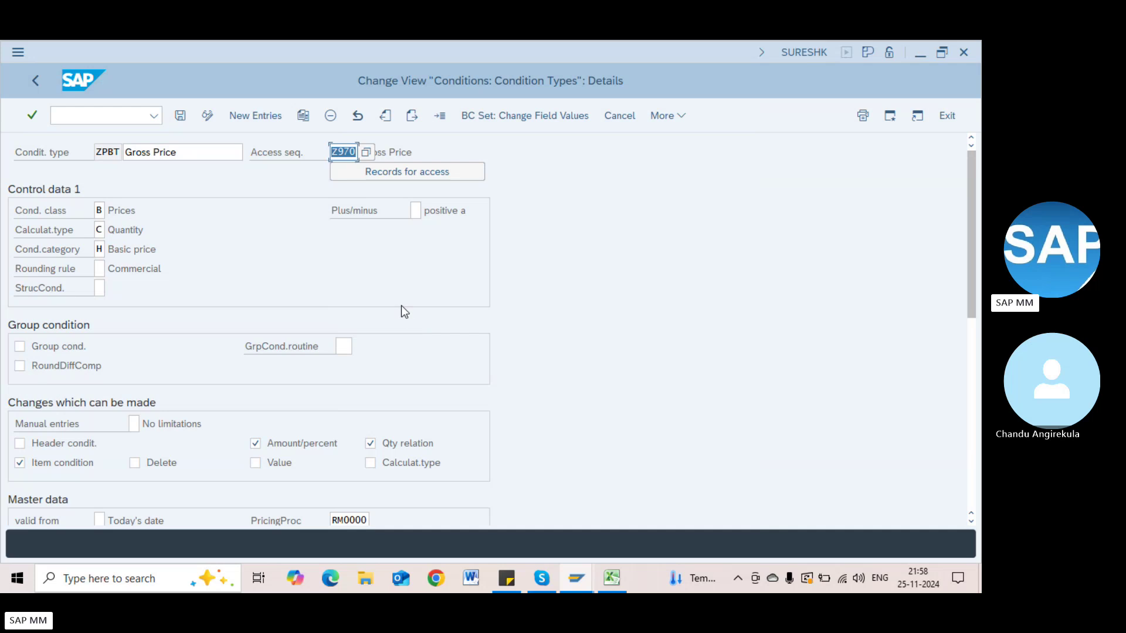
pyautogui.press('Return')
pyautogui.hotkey('ctrl', 's')
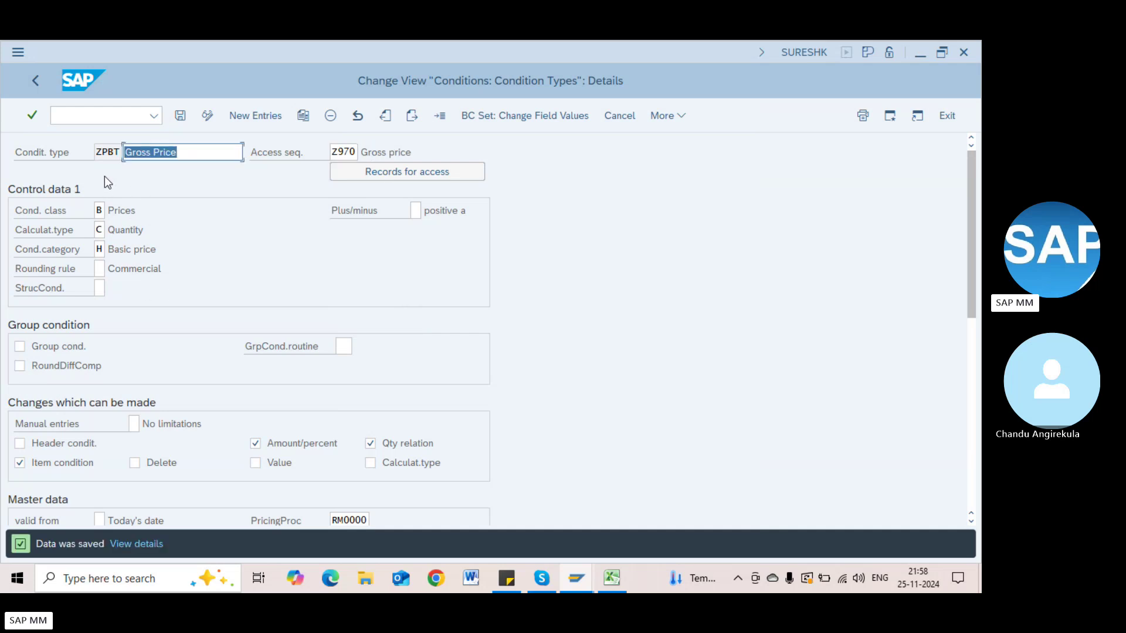
# Step: Switch to the condition records session, dismiss the PB00 key combinations and exit to SAP Easy Access
pyautogui.hotkey('alt', 'Tab')
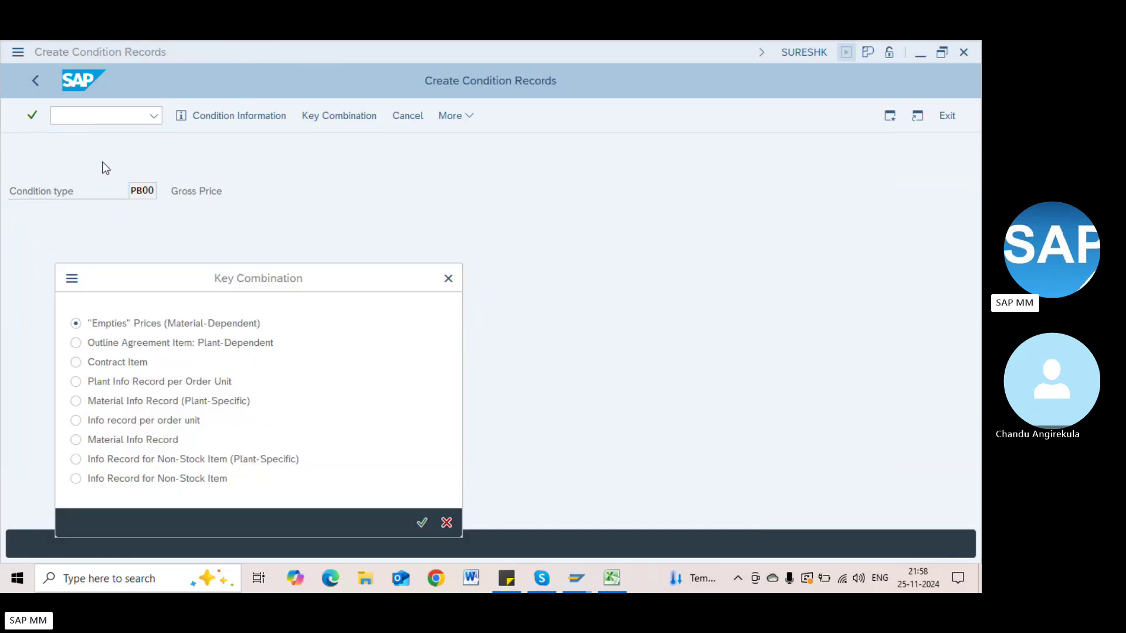
pyautogui.press('Escape')
pyautogui.press('Escape')
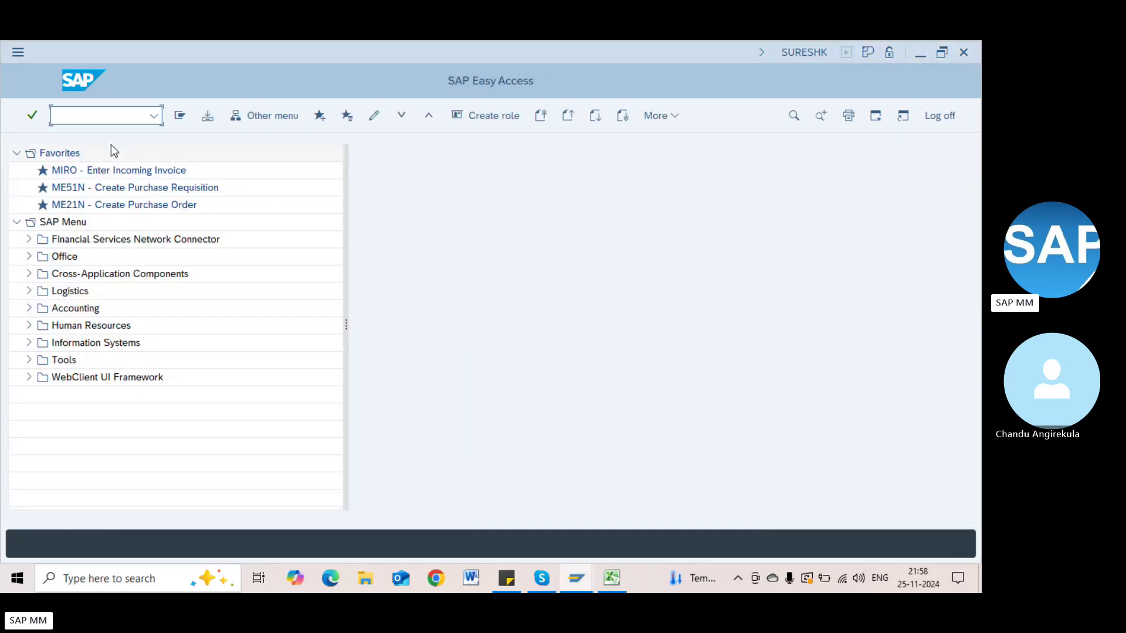
# Step: Start transaction MEK1, enter condition type ZPBT, view its key combinations and dismiss them
pyautogui.write('mek1')
pyautogui.press('Return')
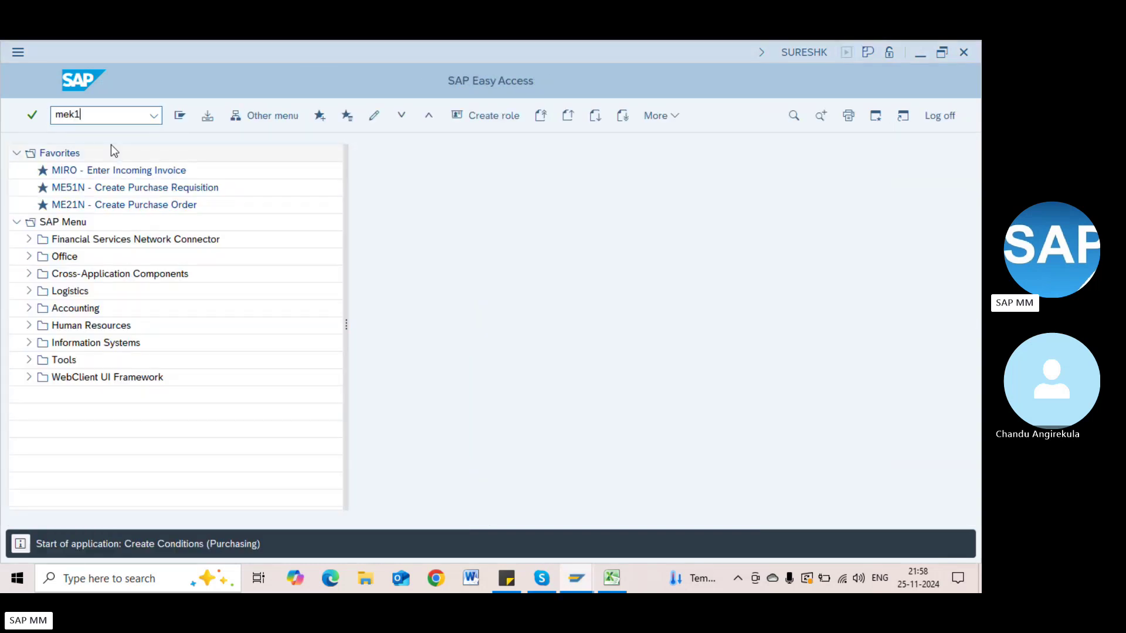
pyautogui.write('Z')
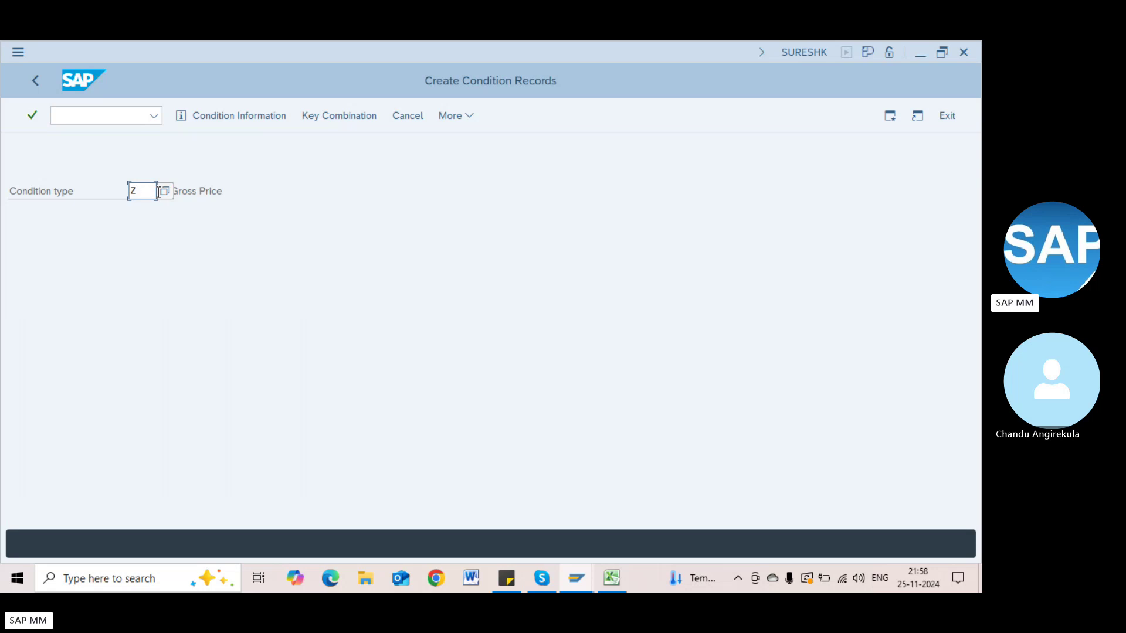
pyautogui.write('9')
pyautogui.press('BackSpace')
pyautogui.press('BackSpace')
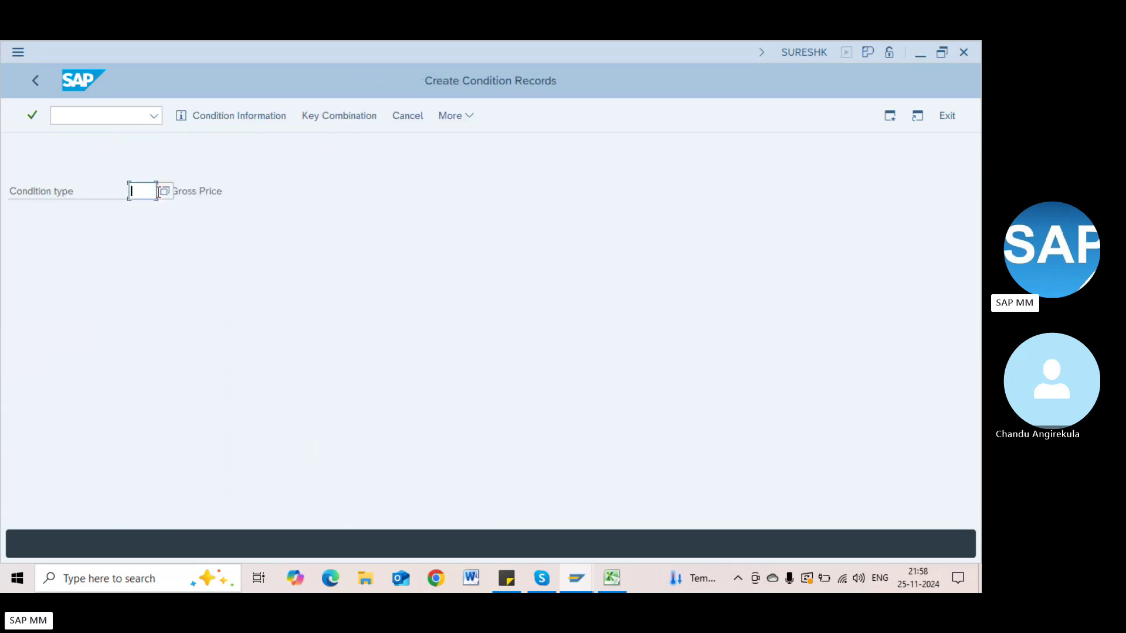
pyautogui.write('ZPBT')
pyautogui.press('Return')
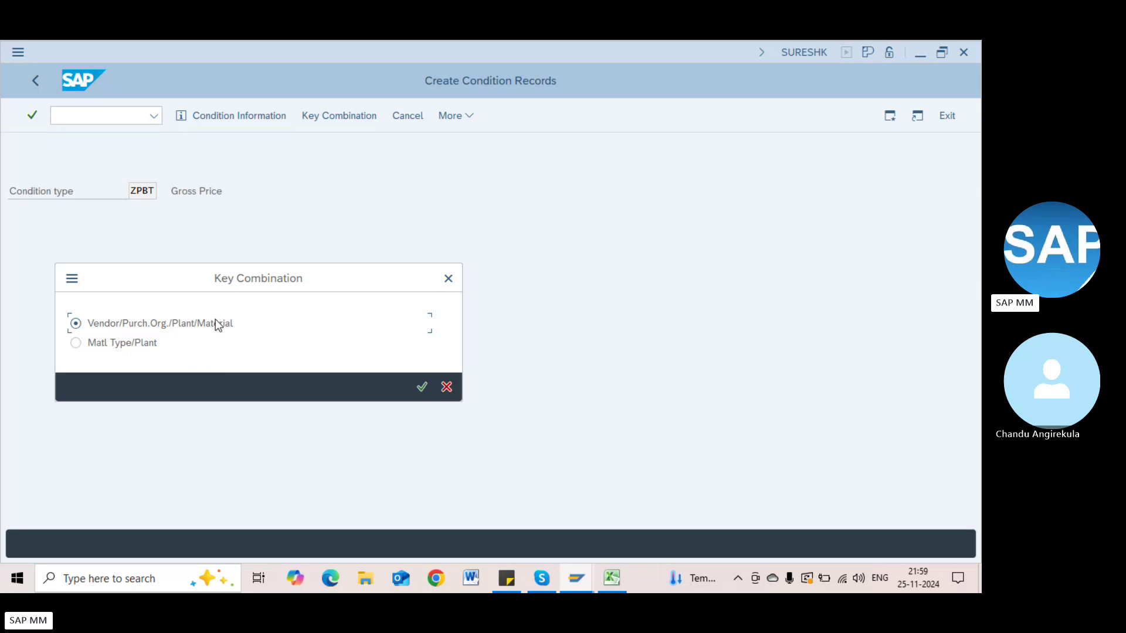
pyautogui.press('Escape')
# Step: Switch to the condition type ZPBT details and review its access sequence, description and the available condition classes
pyautogui.hotkey('alt', 'Tab')
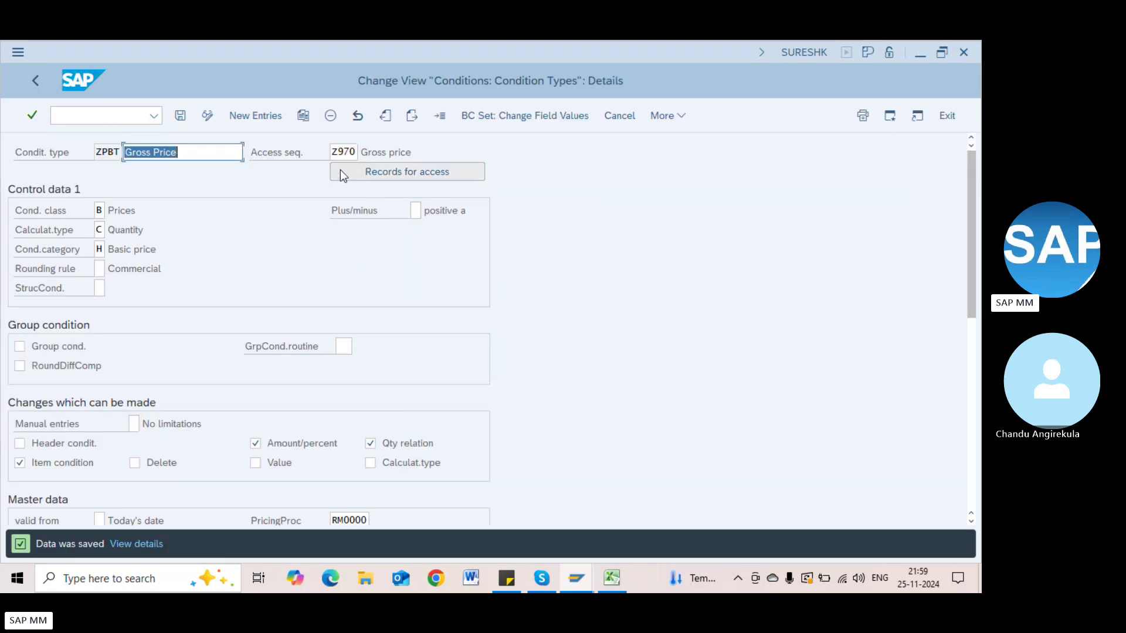
pyautogui.click(342, 152)
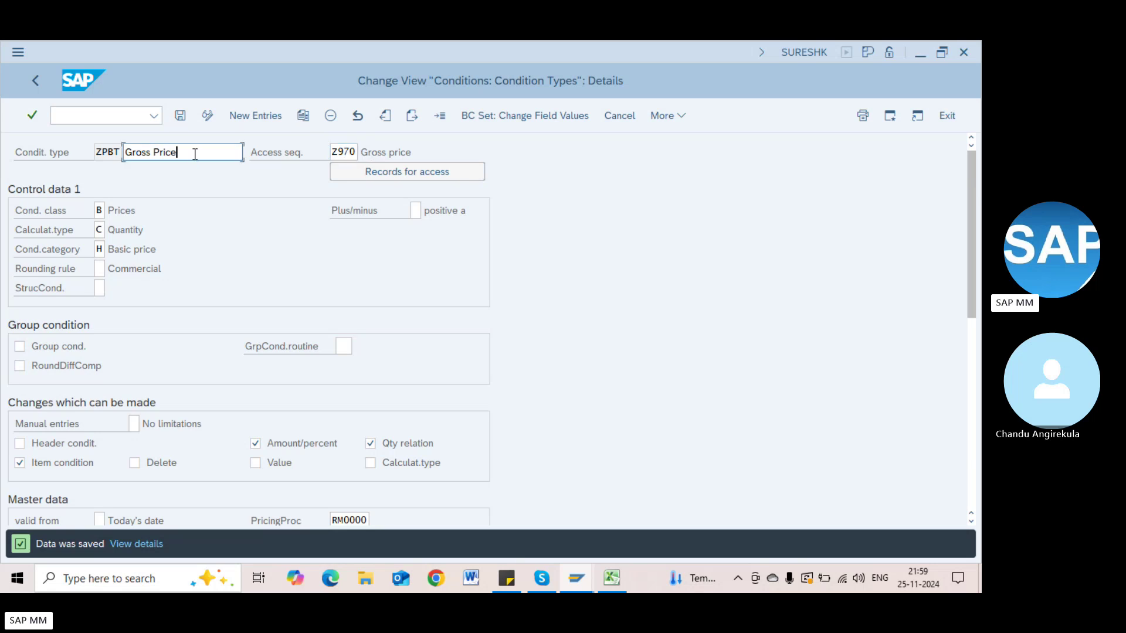
pyautogui.moveTo(196, 151); pyautogui.dragTo(123, 152)
pyautogui.click(154, 218)
pyautogui.click(101, 211)
pyautogui.click(111, 212)
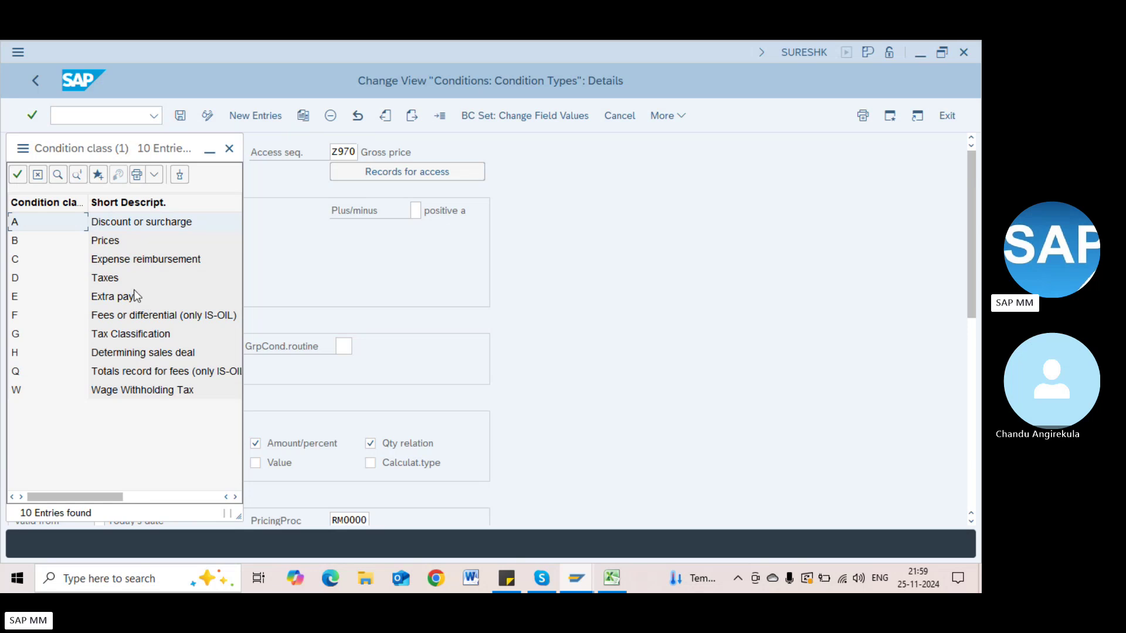
pyautogui.moveTo(146, 144); pyautogui.dragTo(389, 145)
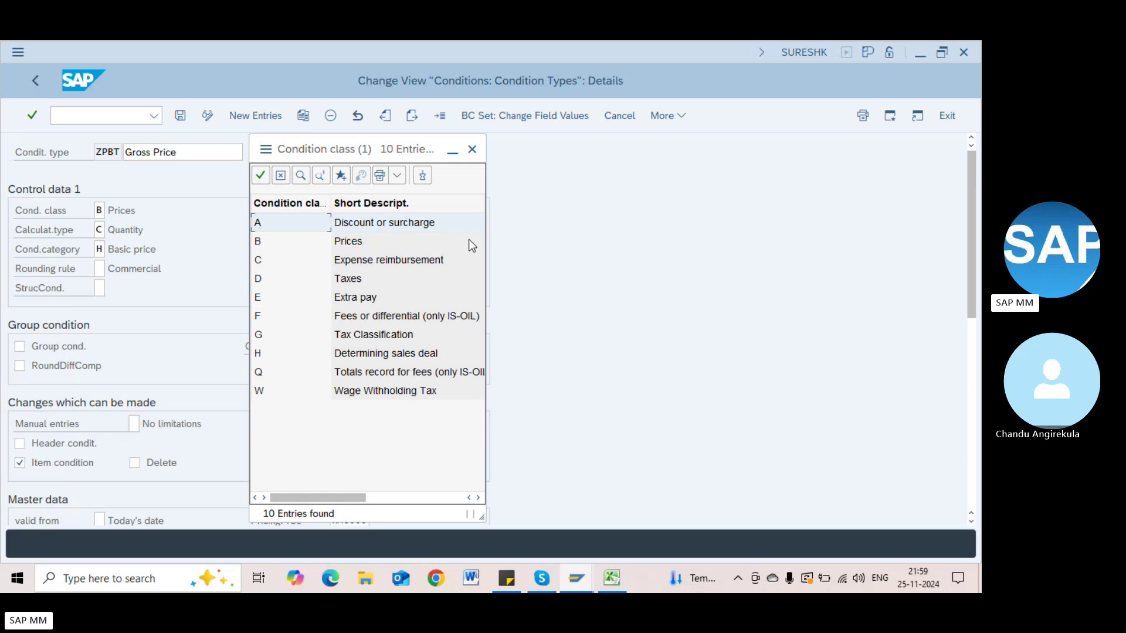
pyautogui.click(472, 149)
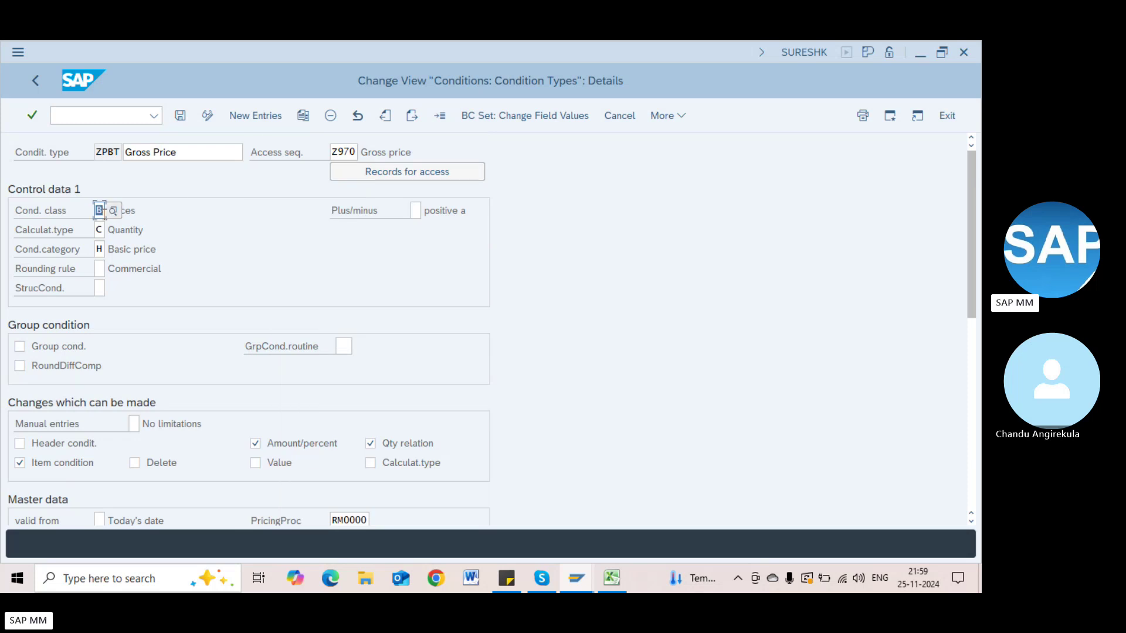
pyautogui.click(132, 212)
pyautogui.click(152, 157)
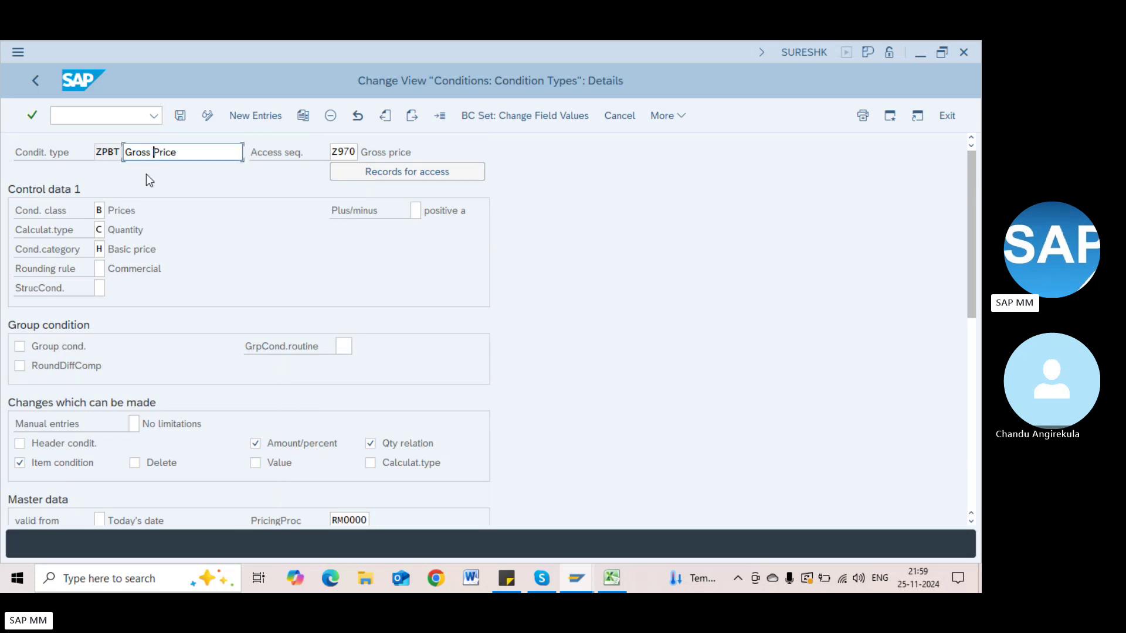
# Step: Review the available calculation types and condition categories for condition type ZPBT without changing either setting
pyautogui.click(100, 229)
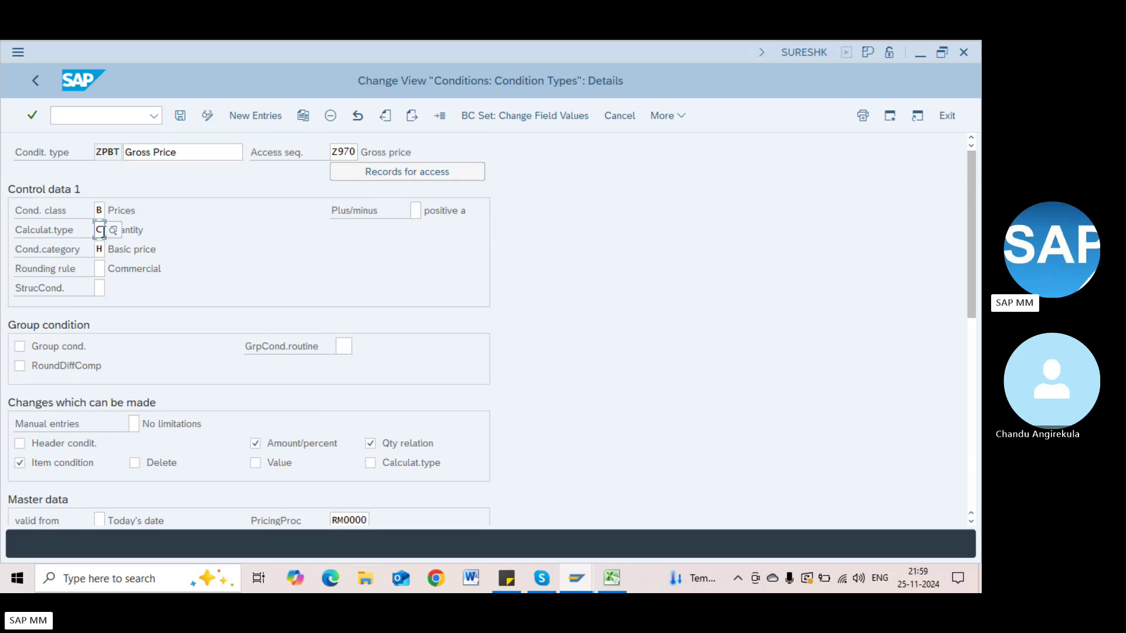
pyautogui.click(112, 230)
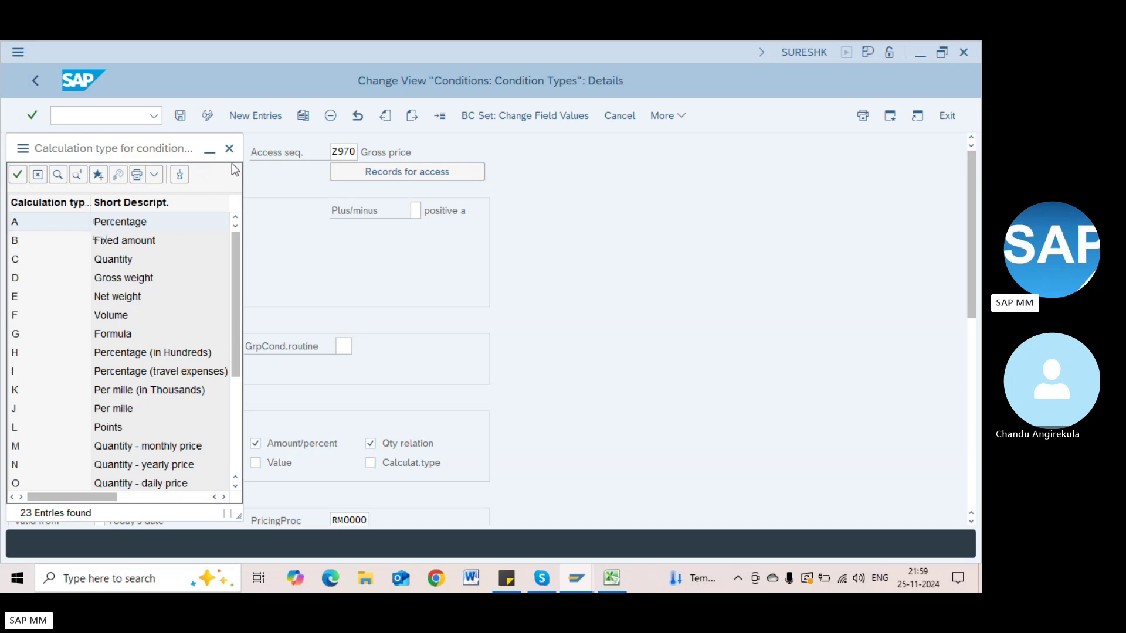
pyautogui.click(229, 149)
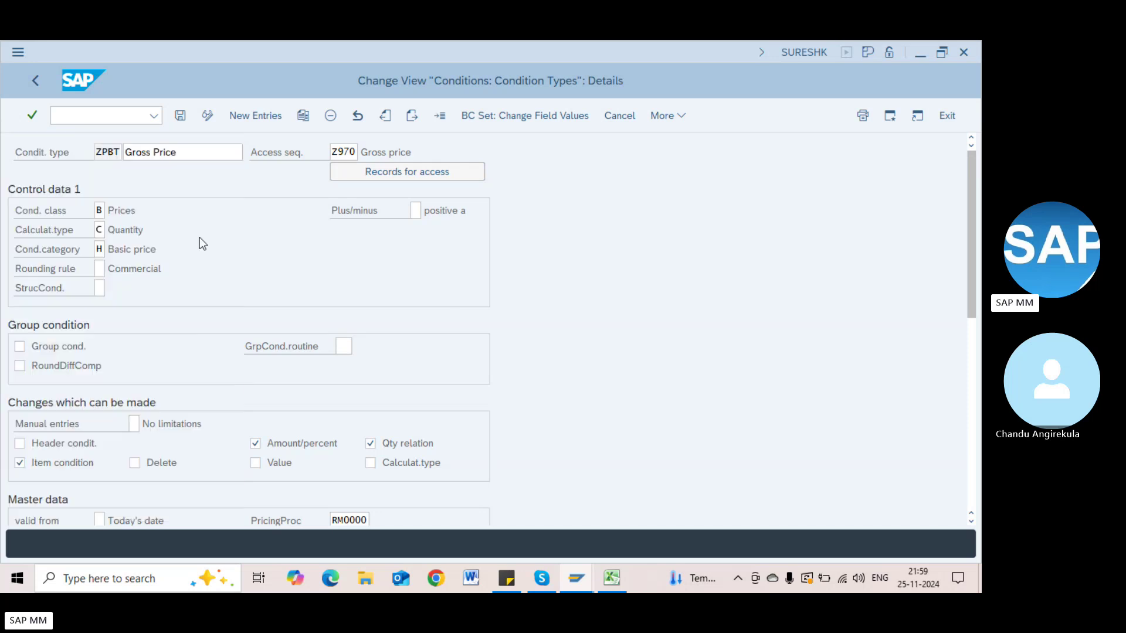
pyautogui.click(101, 249)
pyautogui.press('F4')
pyautogui.scroll(-4, 176, 322)
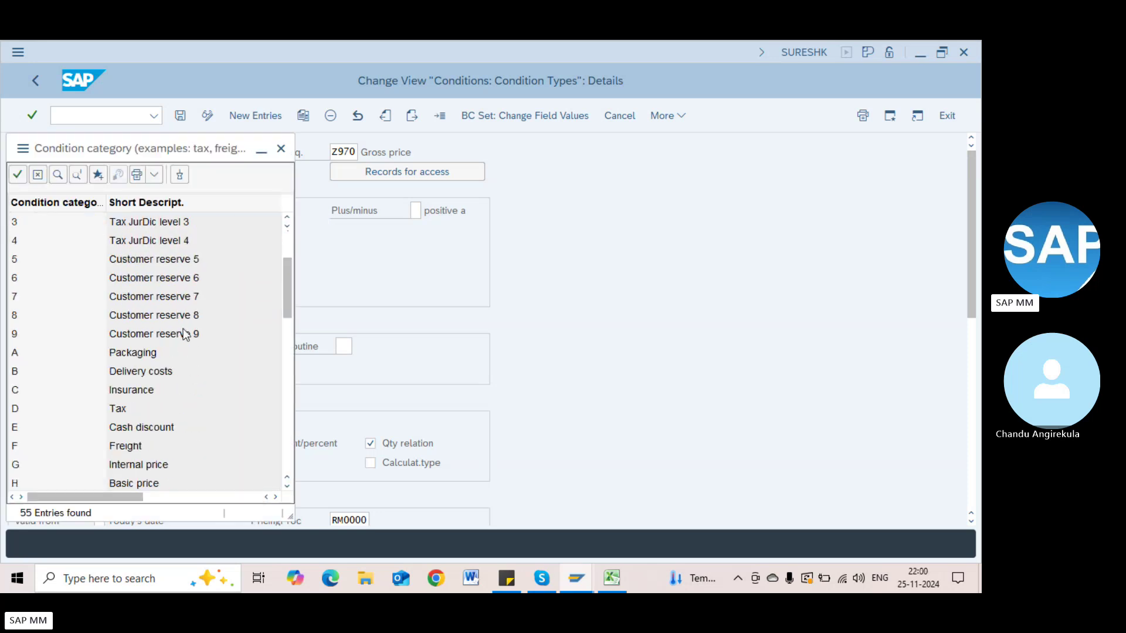
pyautogui.scroll(-5, 184, 332)
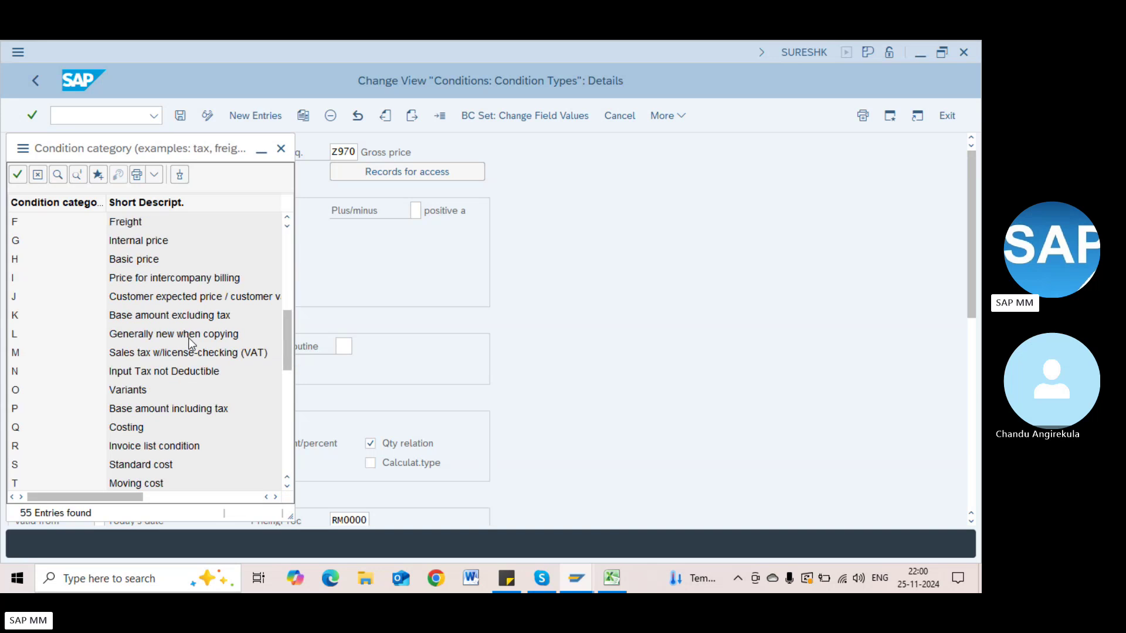
pyautogui.scroll(-4, 193, 343)
pyautogui.press('Escape')
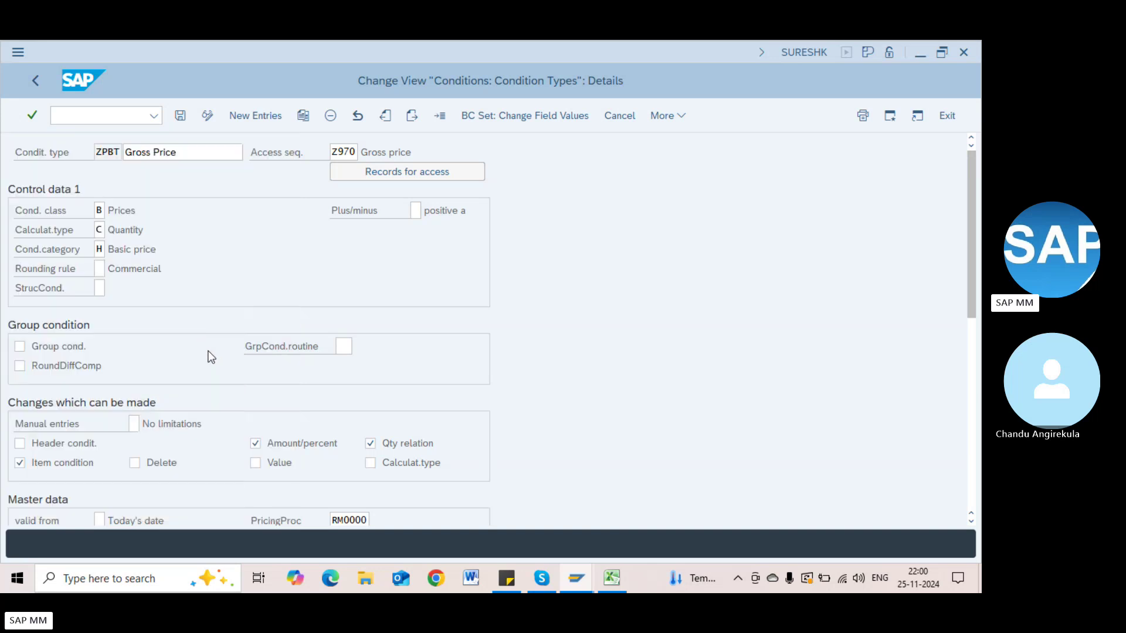
# Step: Examine the condition category, group condition, permitted changes and master data settings of condition type ZPBT
pyautogui.moveTo(162, 249); pyautogui.dragTo(107, 249)
pyautogui.scroll(-1, 199, 331)
pyautogui.scroll(-1, 203, 336)
pyautogui.scroll(-1, 206, 447)
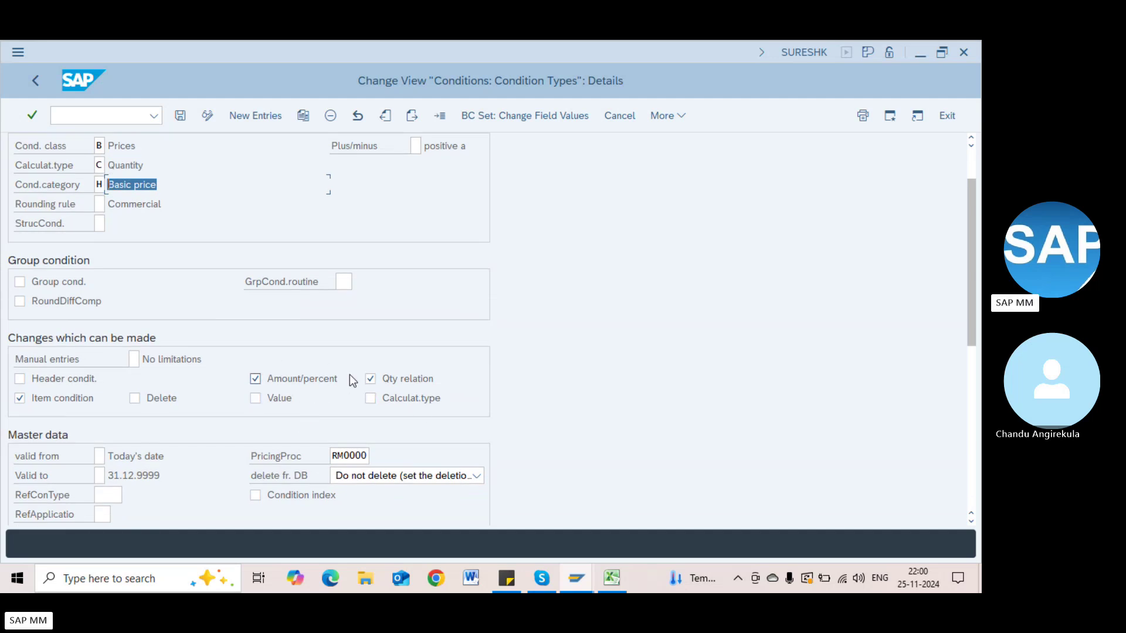
pyautogui.scroll(-2, 254, 329)
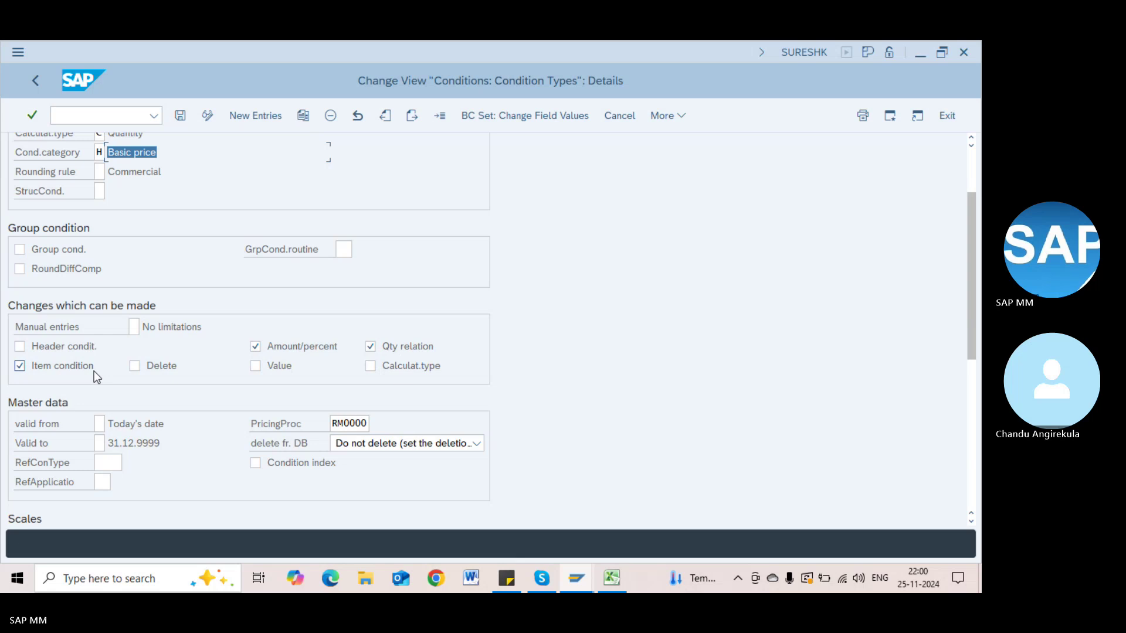
pyautogui.scroll(-1, 416, 346)
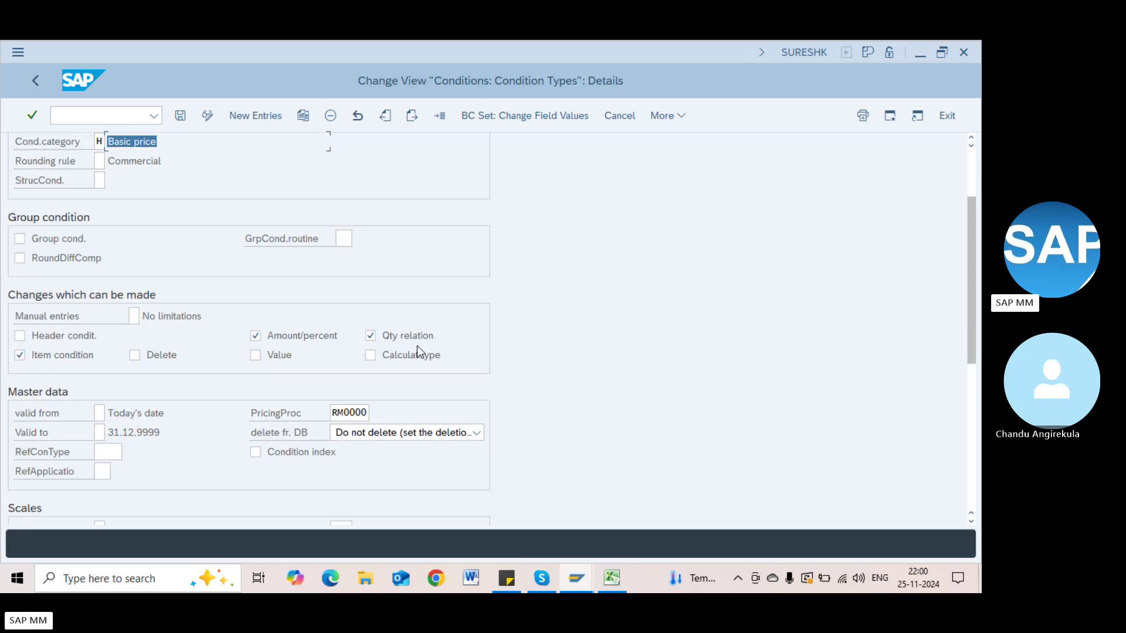
pyautogui.scroll(5, 227, 343)
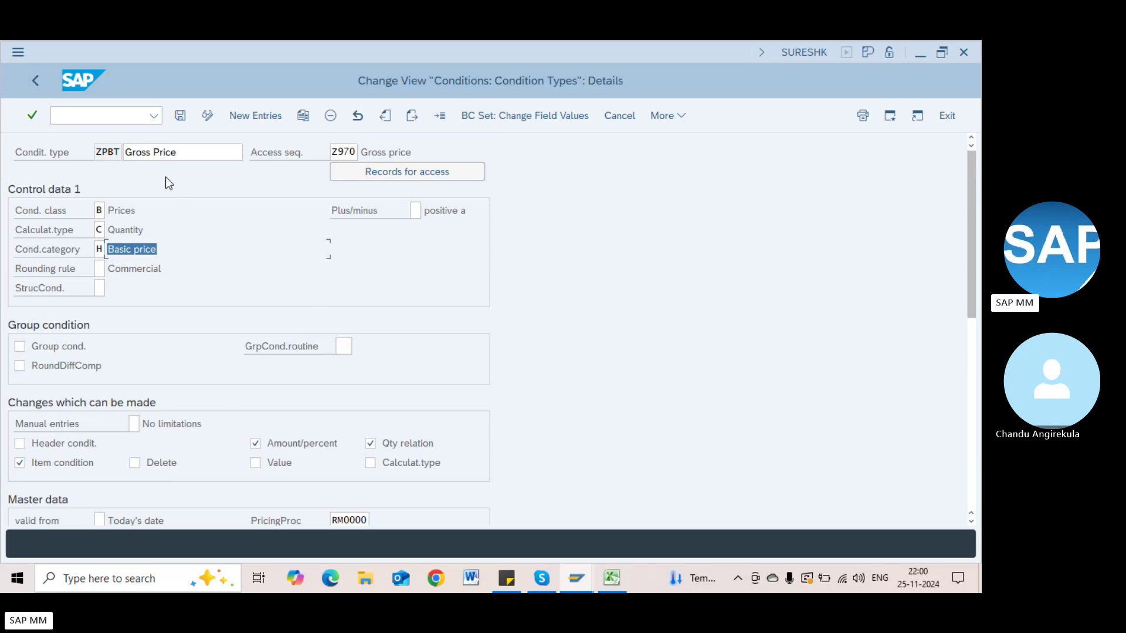
# Step: Return to the condition types overview, position the list at PB00 and mark condition types PB00 and PBXX
pyautogui.click(36, 80)
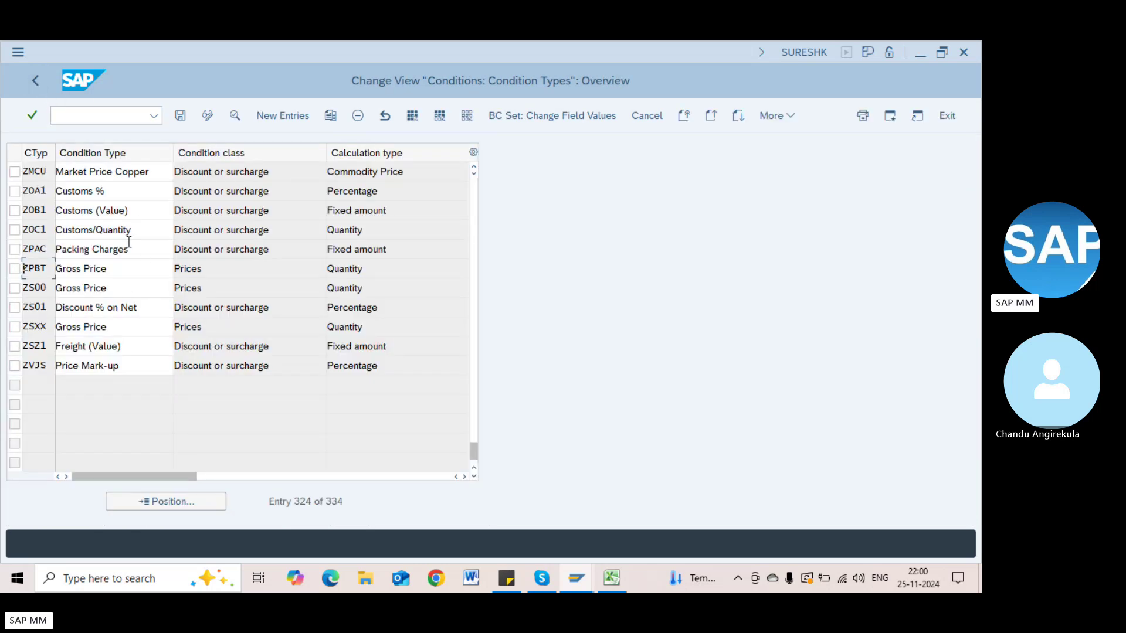
pyautogui.click(163, 500)
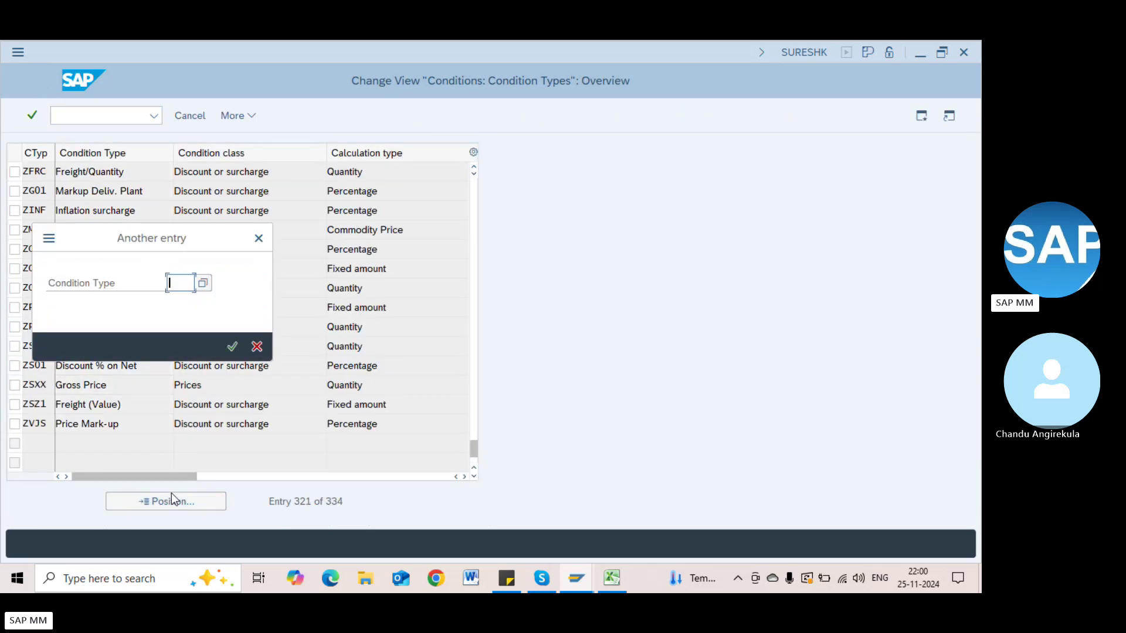
pyautogui.write('PB00')
pyautogui.press('Return')
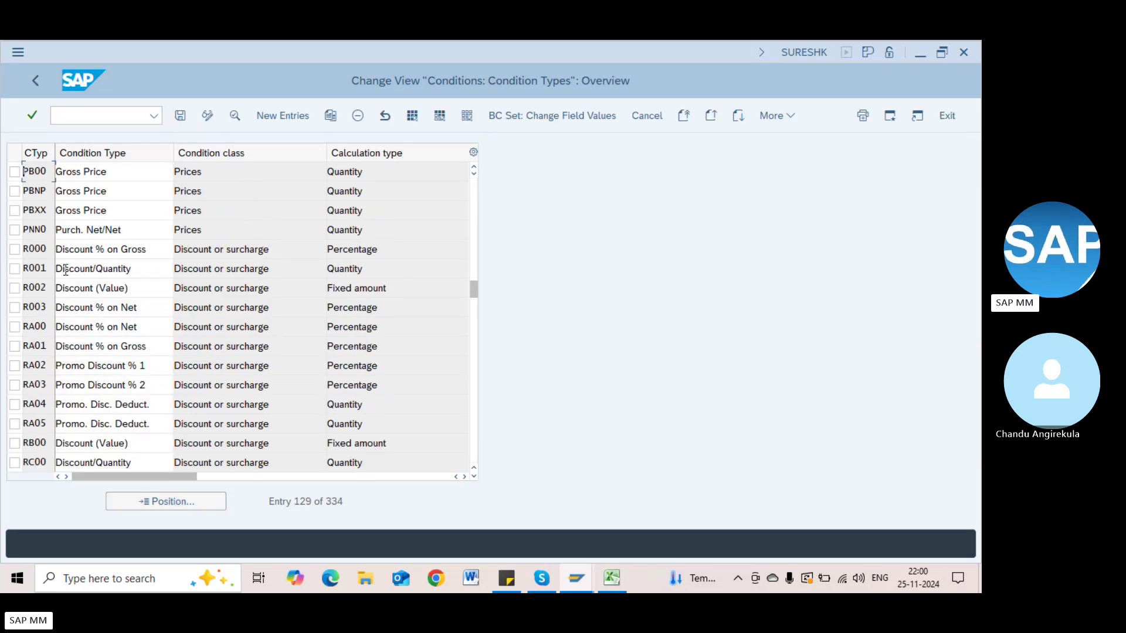
pyautogui.click(15, 210)
pyautogui.click(14, 172)
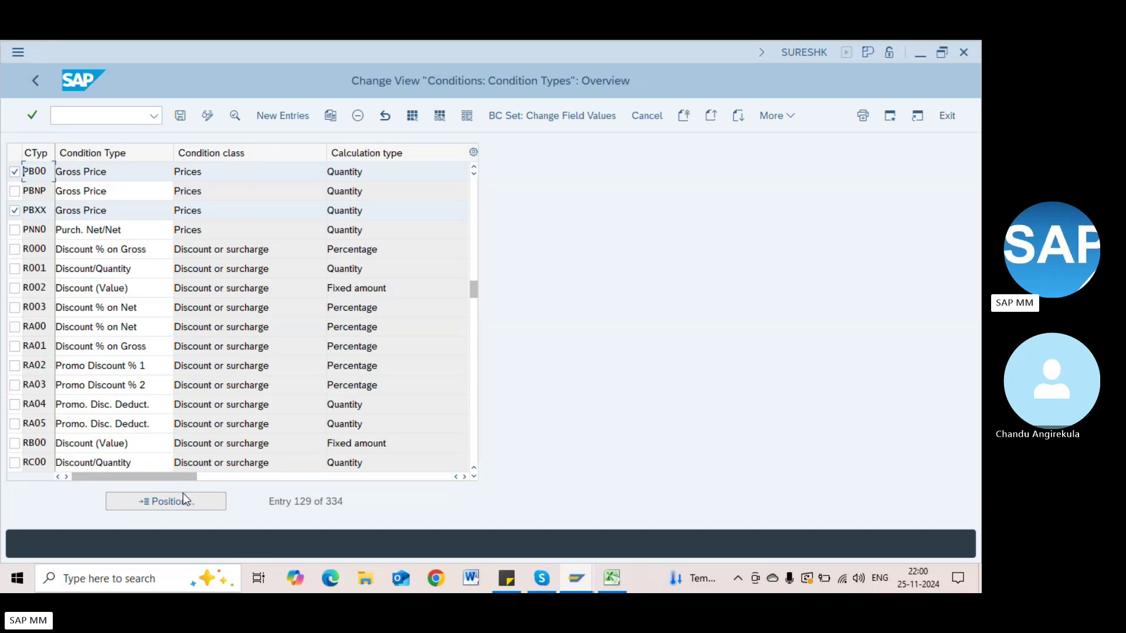
# Step: Position the condition types overview at entry FRA1
pyautogui.click(183, 498)
pyautogui.write('FRA1')
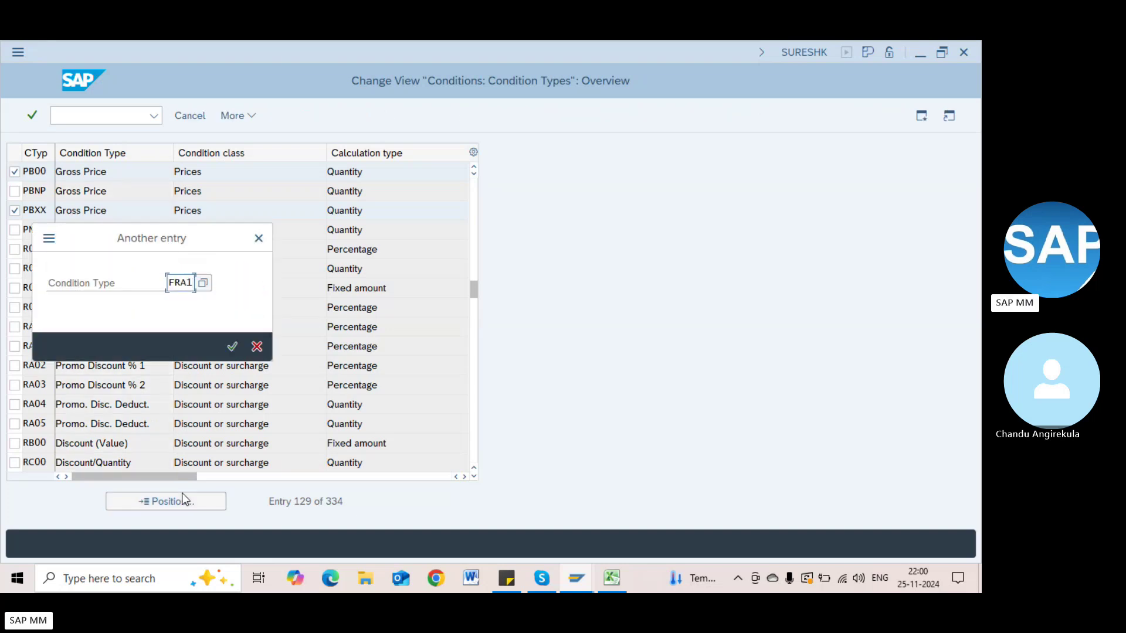
pyautogui.press('Return')
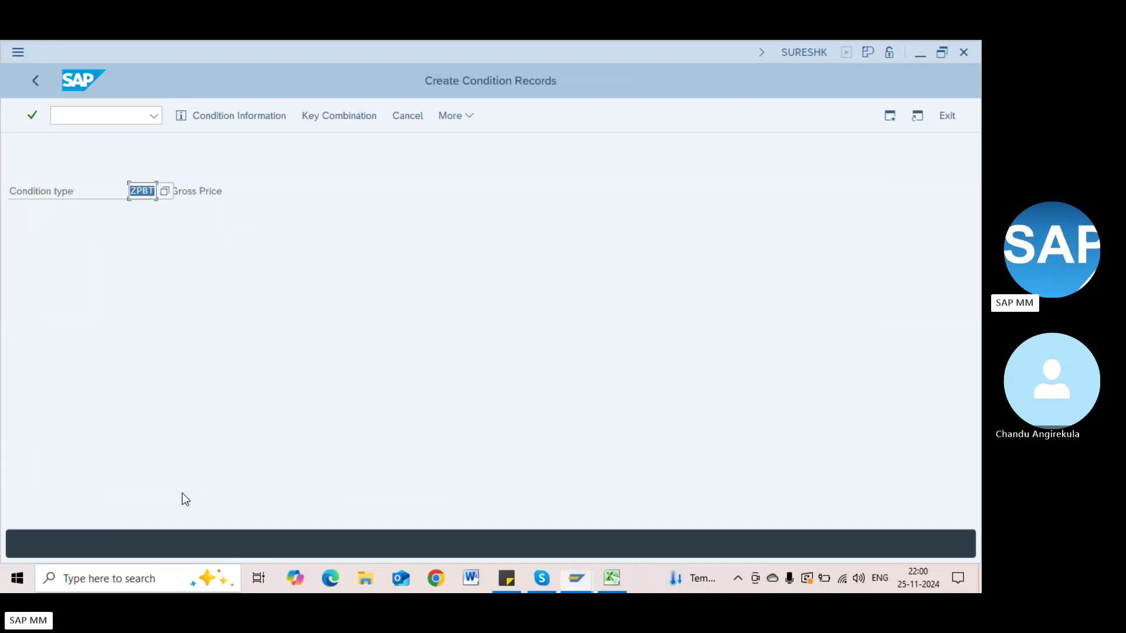
# Step: Switch to the Pricing procedure workbook in Excel and enter PB00 in cell D3 of the empty Sheet3
pyautogui.click(611, 579)
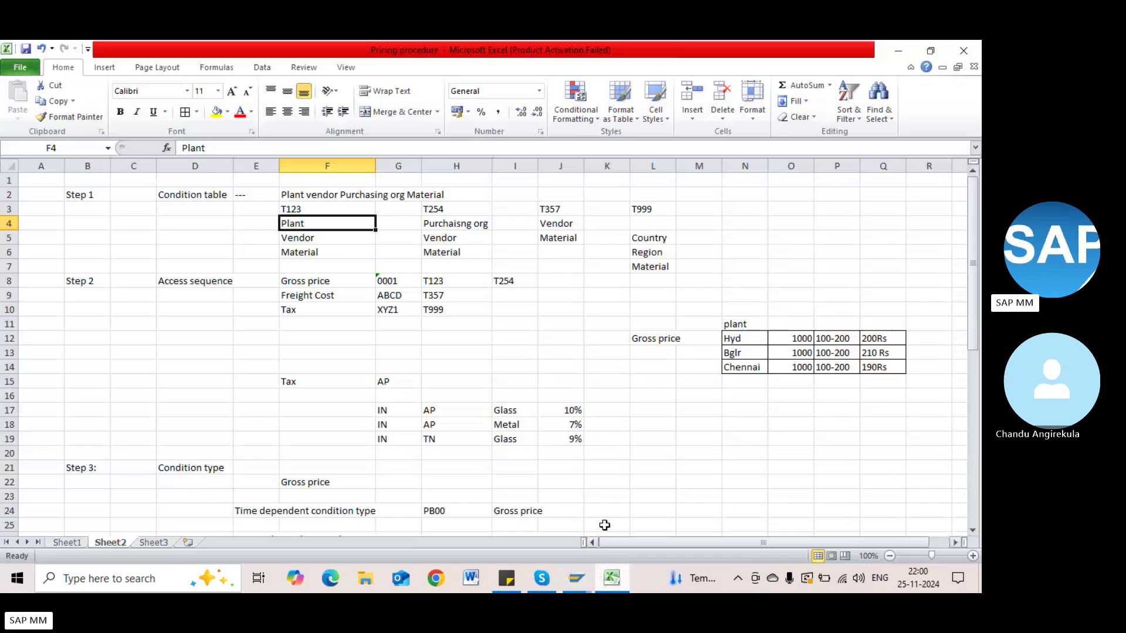
pyautogui.scroll(-5, 342, 477)
pyautogui.scroll(-2, 298, 491)
pyautogui.click(155, 542)
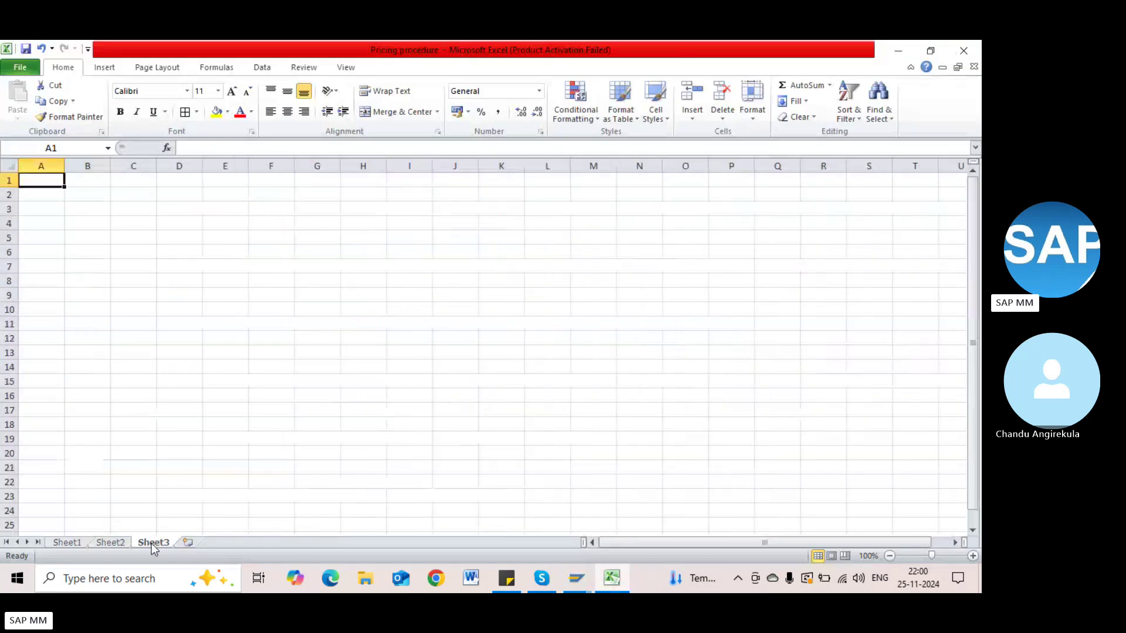
pyautogui.moveTo(225, 195); pyautogui.dragTo(203, 208)
pyautogui.click(202, 209)
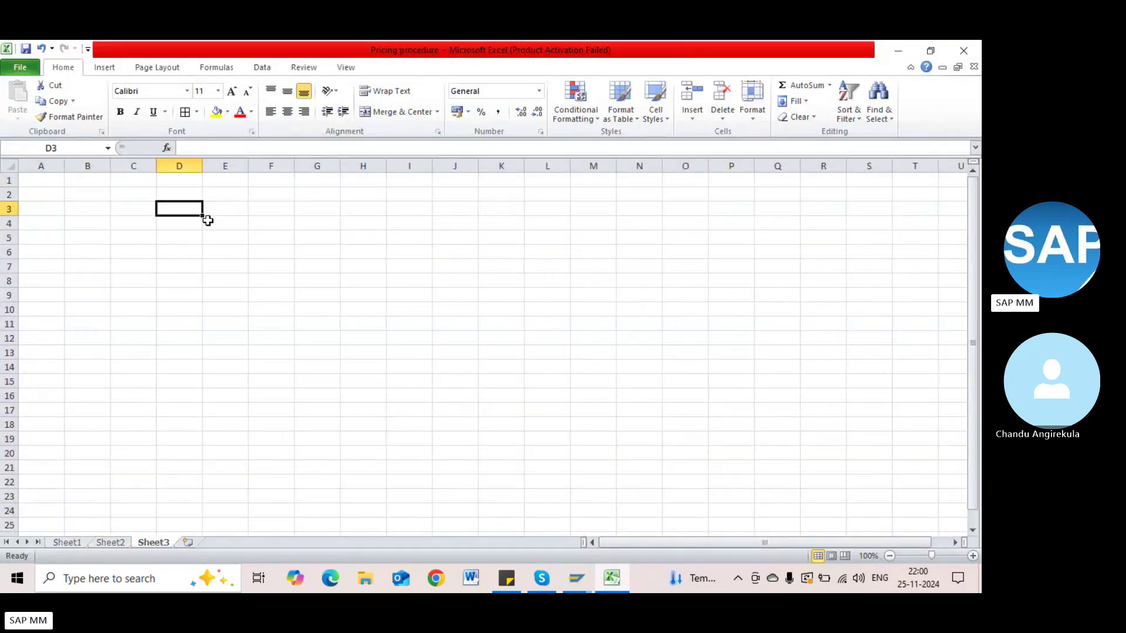
pyautogui.write('PB00')
pyautogui.press('Tab')
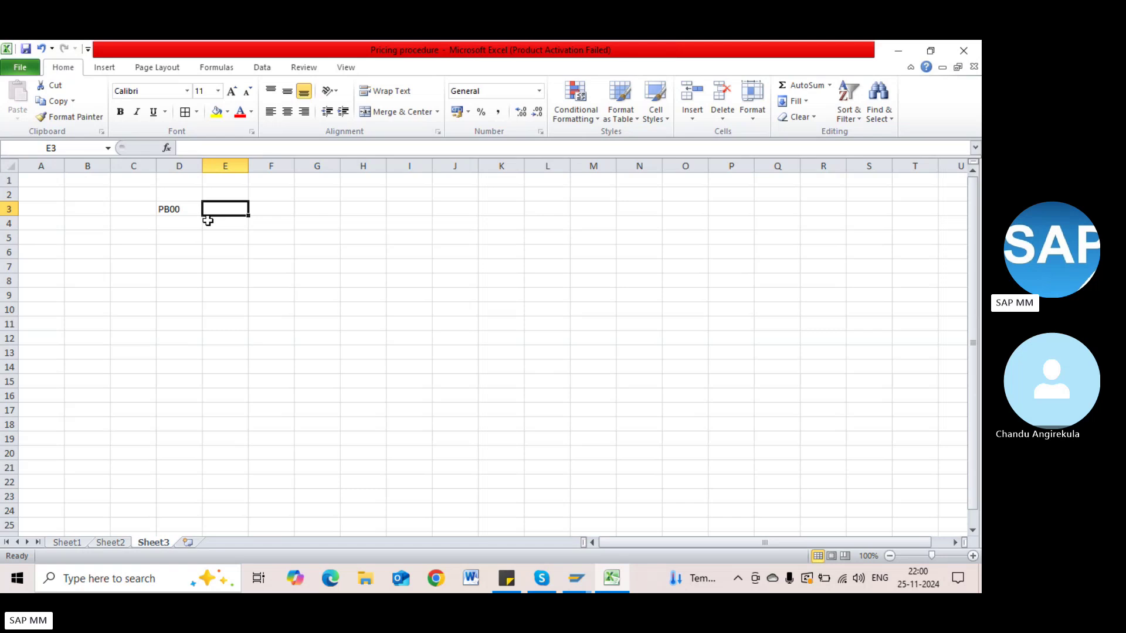
# Step: Describe PB00 by entering "Gross price" in cell E3 and "Time dep" in cell F3
pyautogui.write('Grpss')
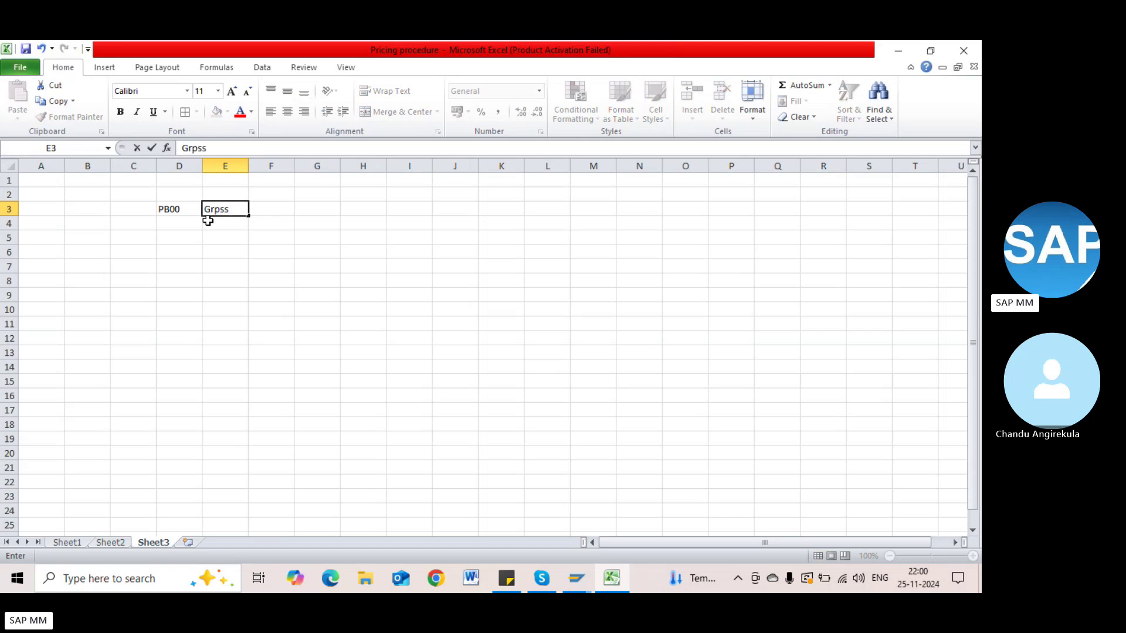
pyautogui.press('BackSpace')
pyautogui.press('BackSpace')
pyautogui.press('BackSpace')
pyautogui.write('ross price')
pyautogui.press('Tab')
pyautogui.write('T')
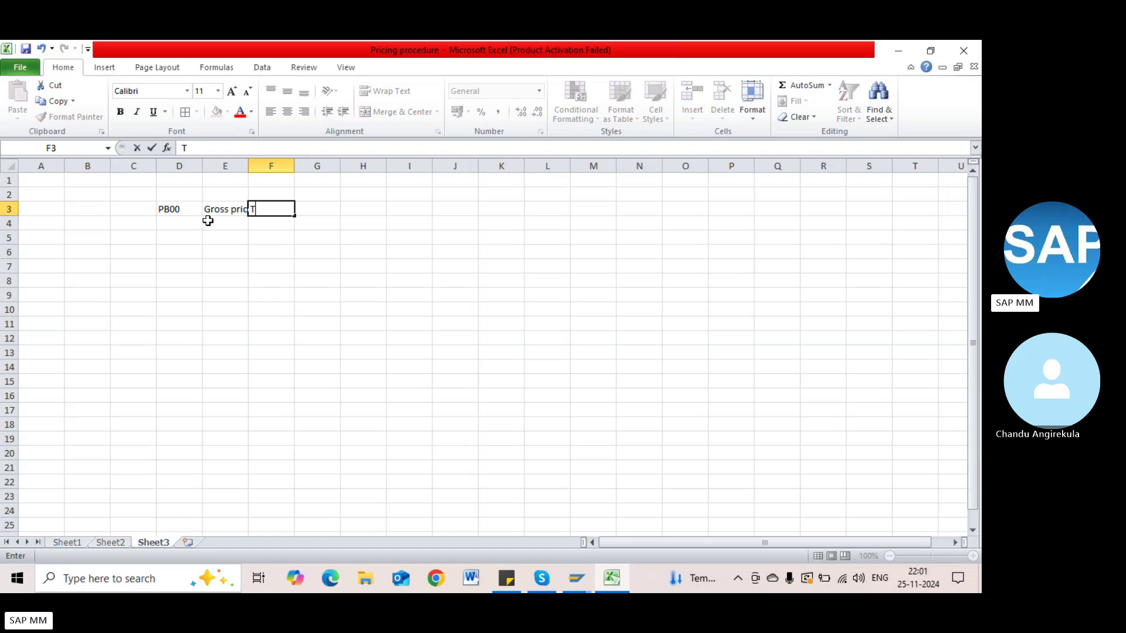
pyautogui.write('ime dep')
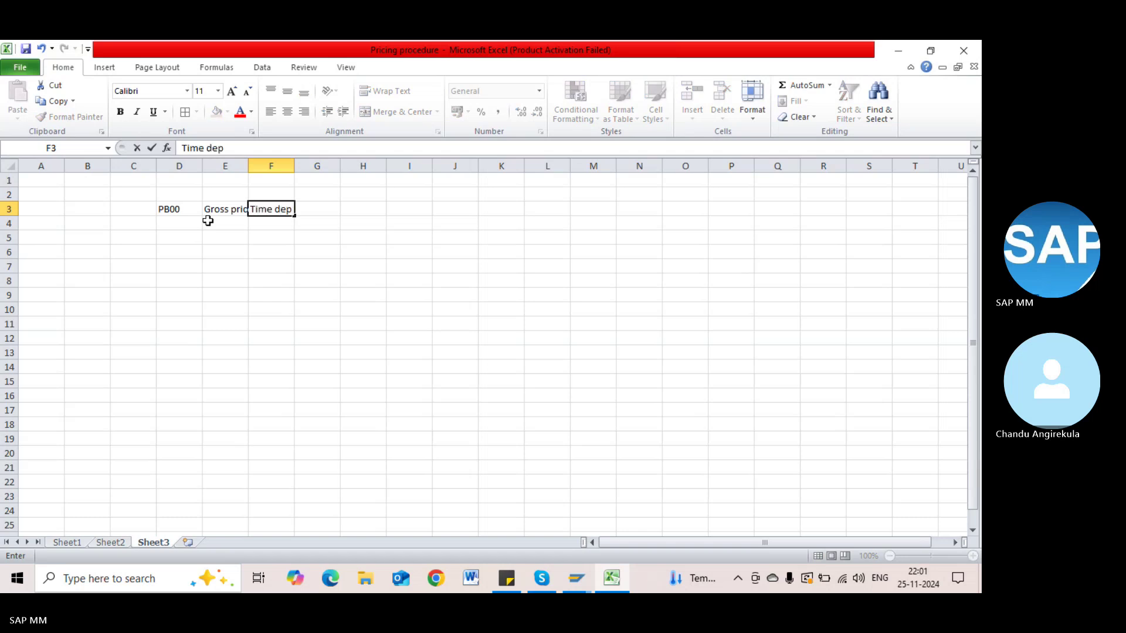
pyautogui.press('Return')
# Step: Enter PBXX in cell D4 below PB00 and describe it as "Gross price" in cell E4
pyautogui.press('Left')
pyautogui.press('Left')
pyautogui.write('PBXX')
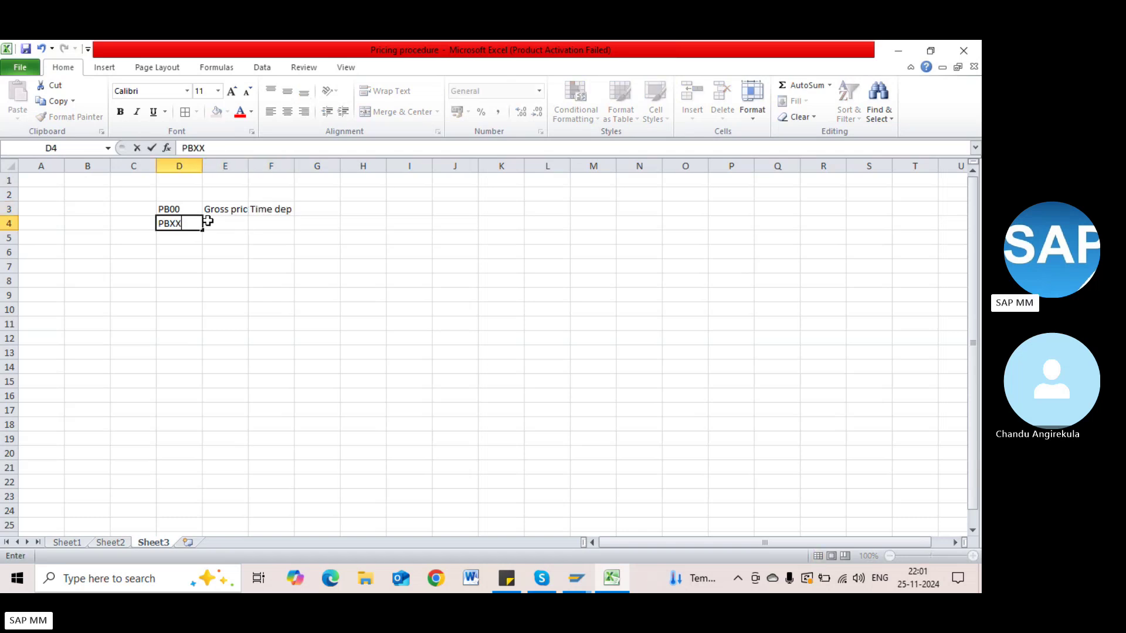
pyautogui.press('Tab')
pyautogui.write('Gropss\\')
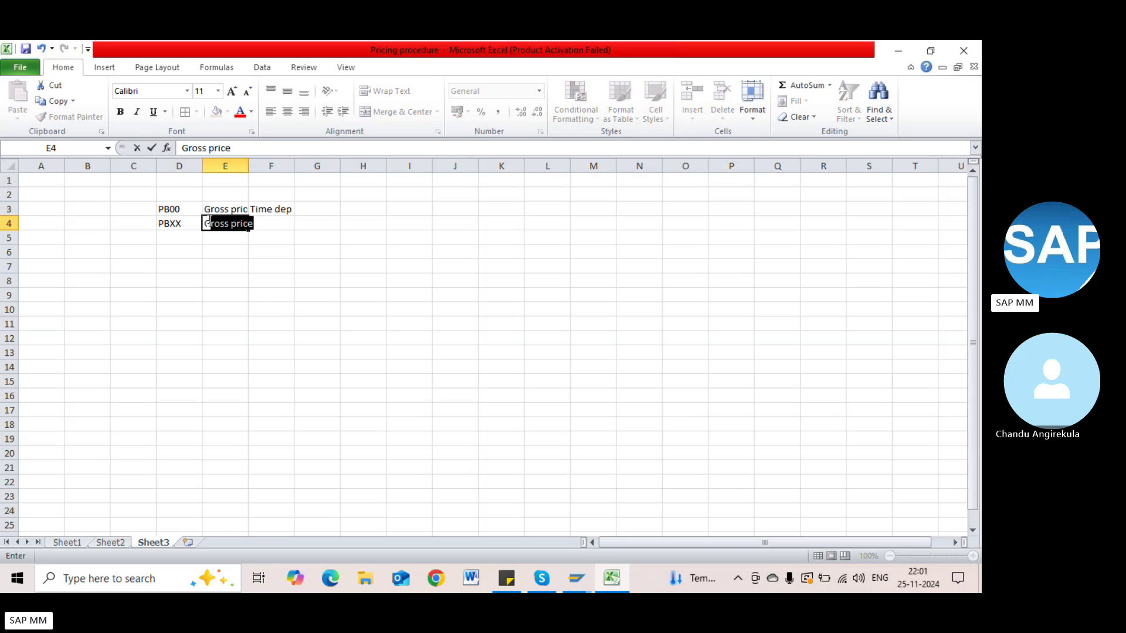
pyautogui.write('\\')
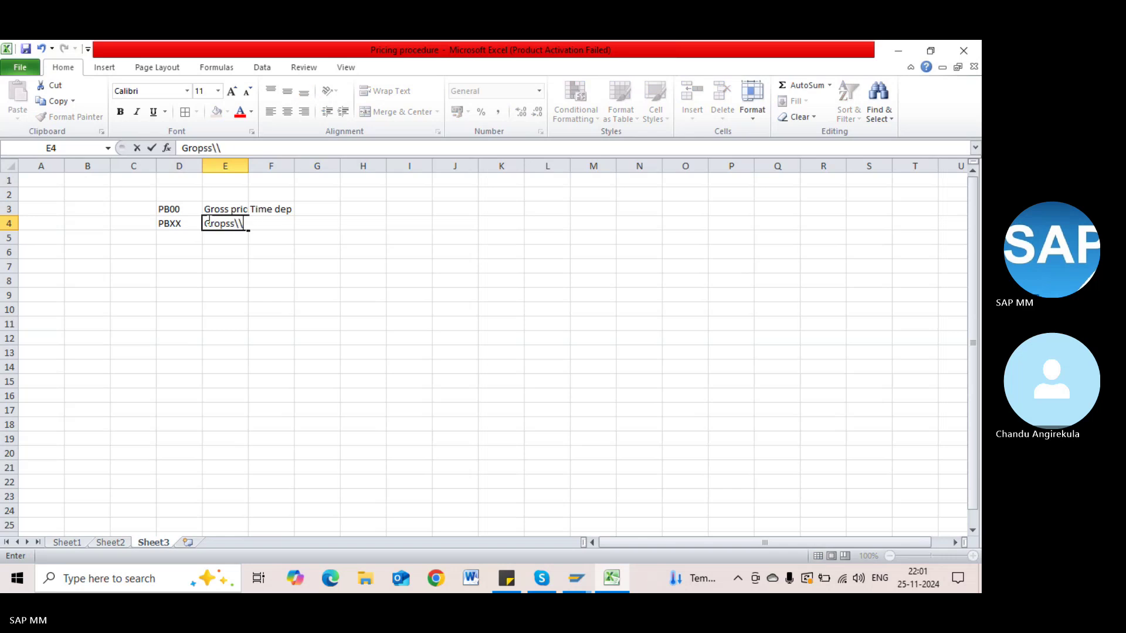
pyautogui.press('BackSpace')
pyautogui.press('BackSpace')
pyautogui.press('BackSpace')
pyautogui.press('BackSpace')
pyautogui.write('ss')
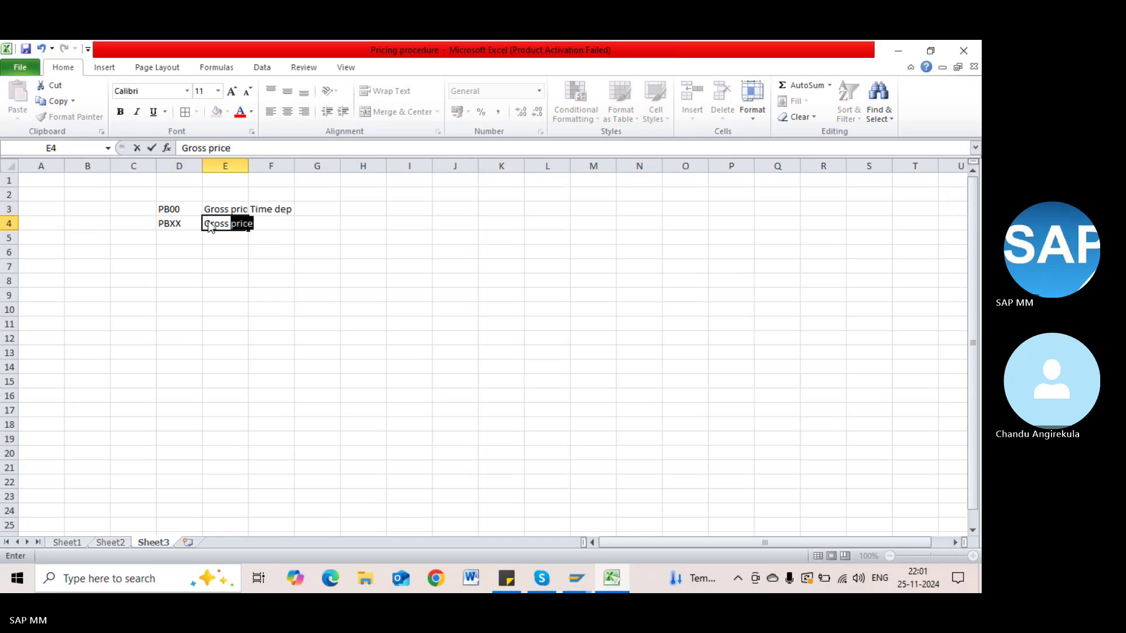
# Step: Enter "Time indep" in cell F4 for PBXX and fit the widths of columns F and E to their text
pyautogui.press('Tab')
pyautogui.write('Tie')
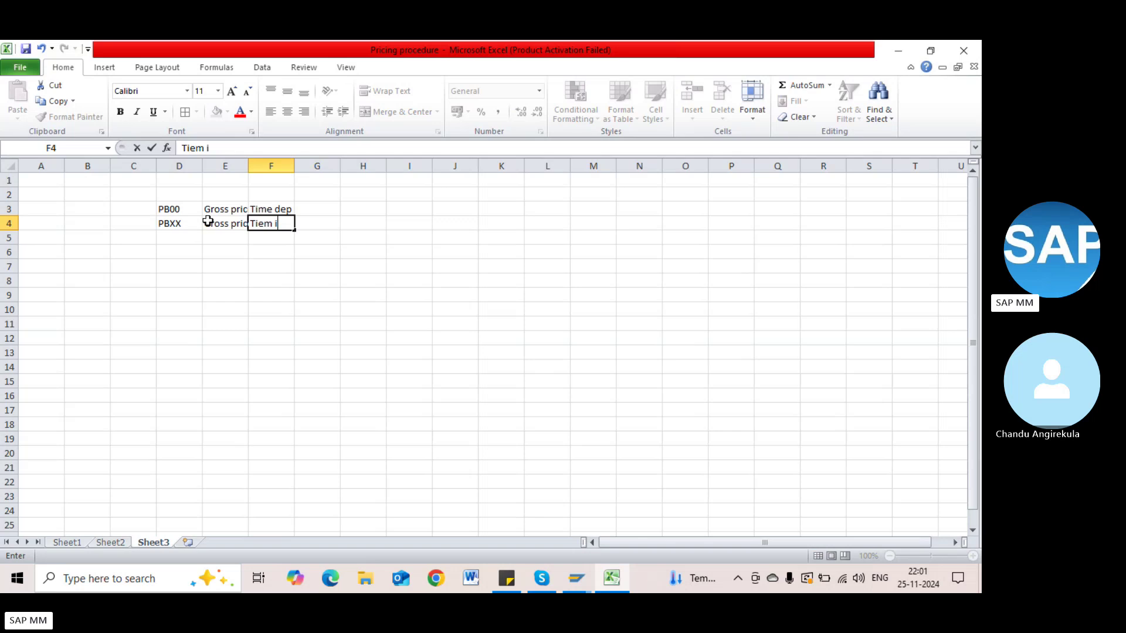
pyautogui.press('BackSpace')
pyautogui.write('me indep')
pyautogui.press('Tab')
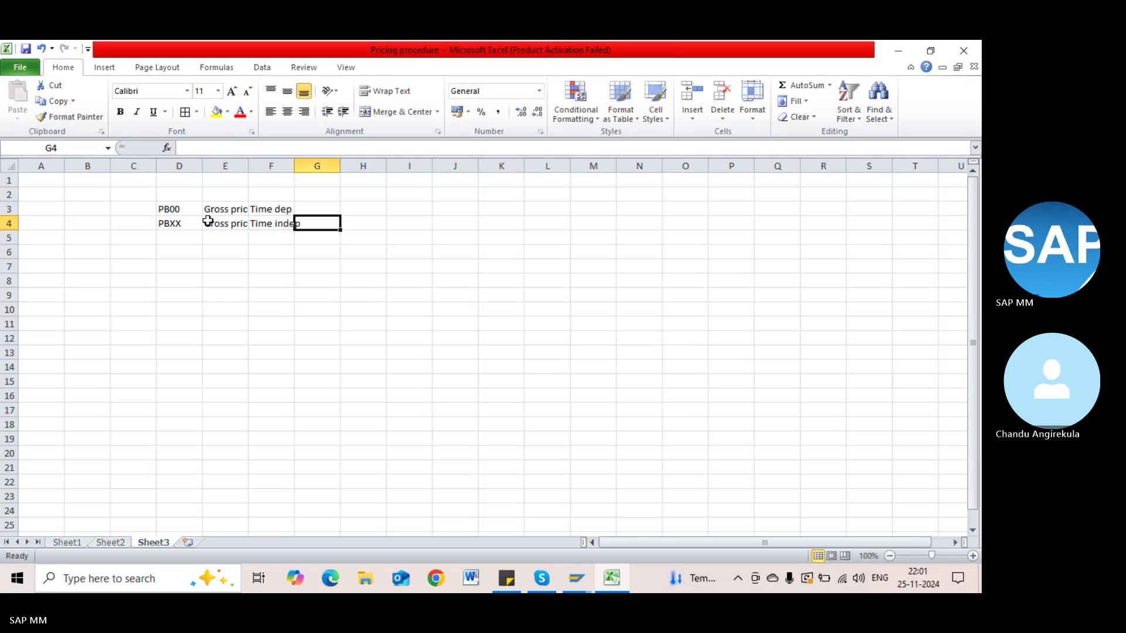
pyautogui.doubleClick(294, 166)
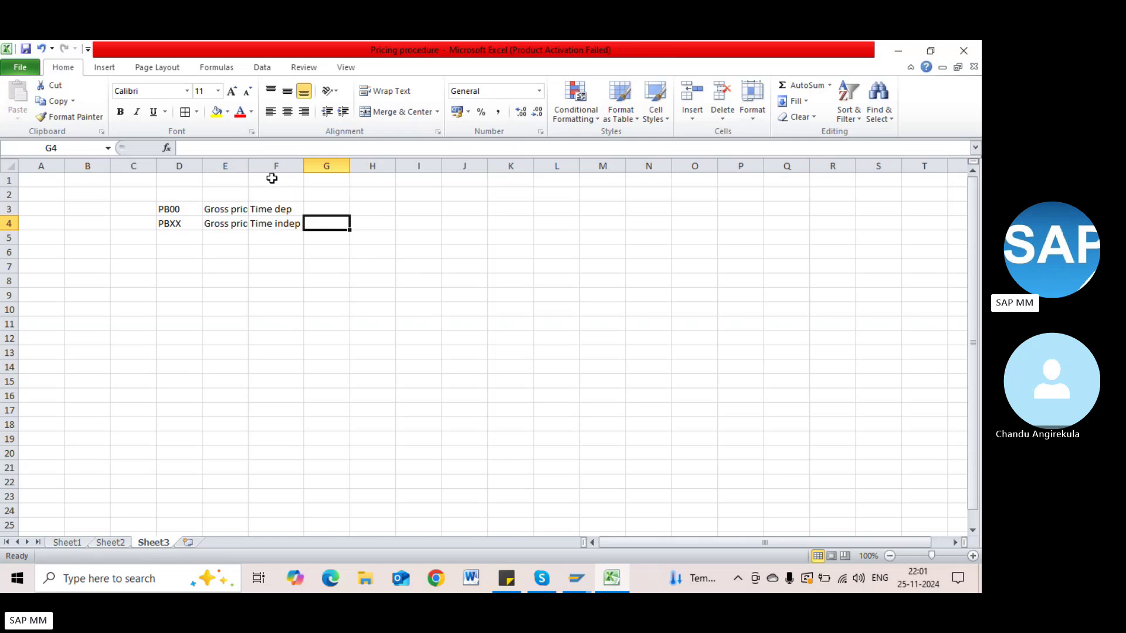
pyautogui.doubleClick(248, 164)
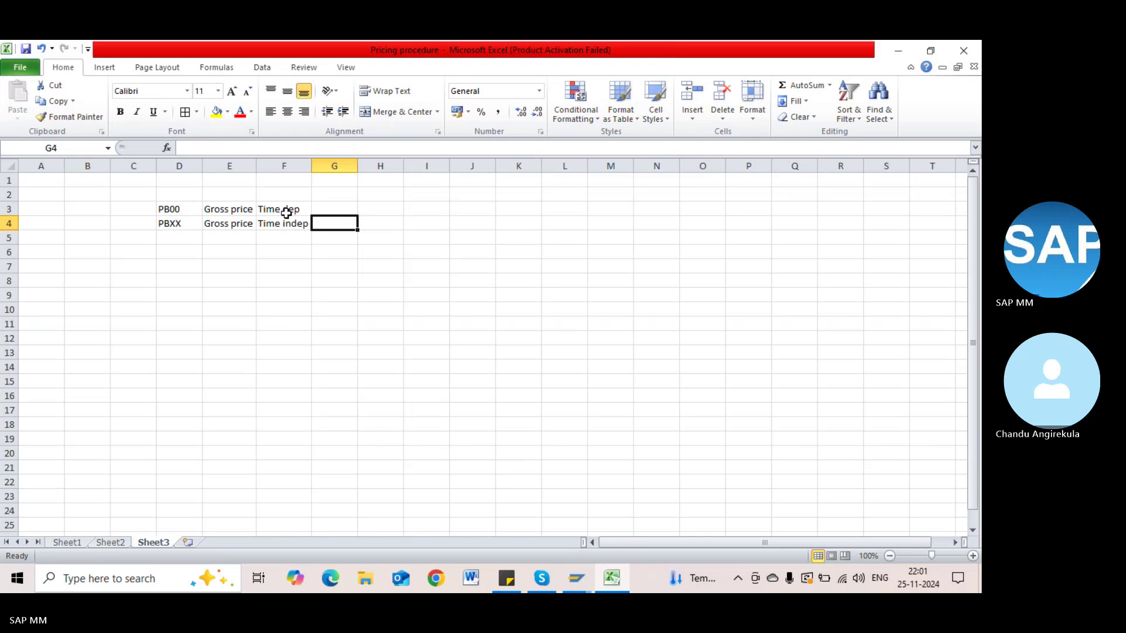
# Step: List the freight condition types FRA1, FRB1 and FRC1 in cells D5 to D7
pyautogui.click(206, 238)
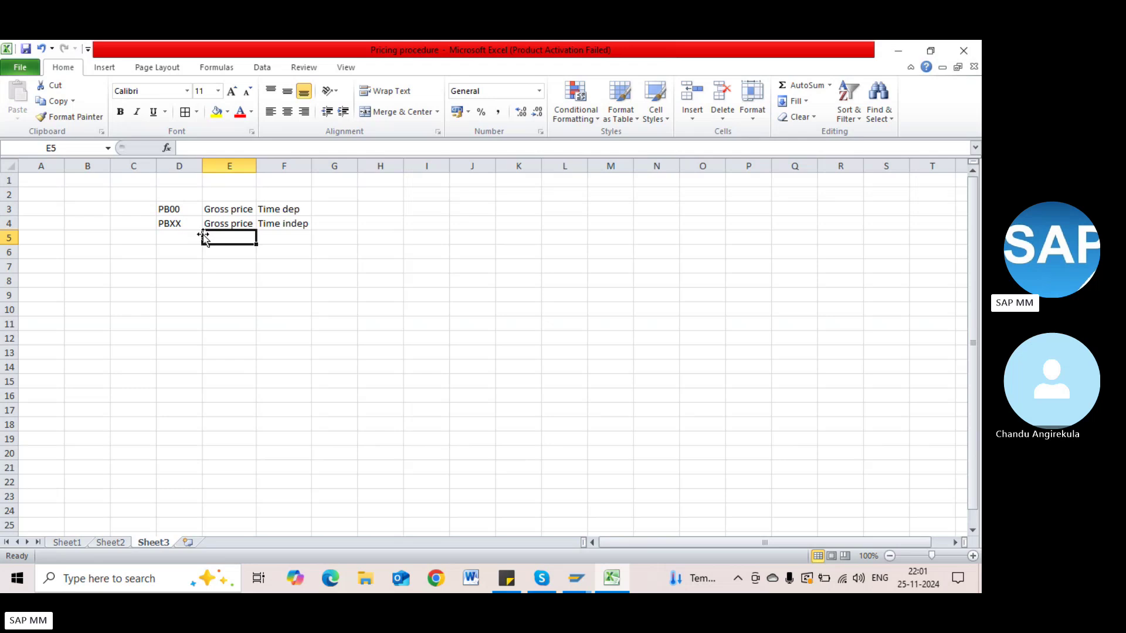
pyautogui.click(183, 236)
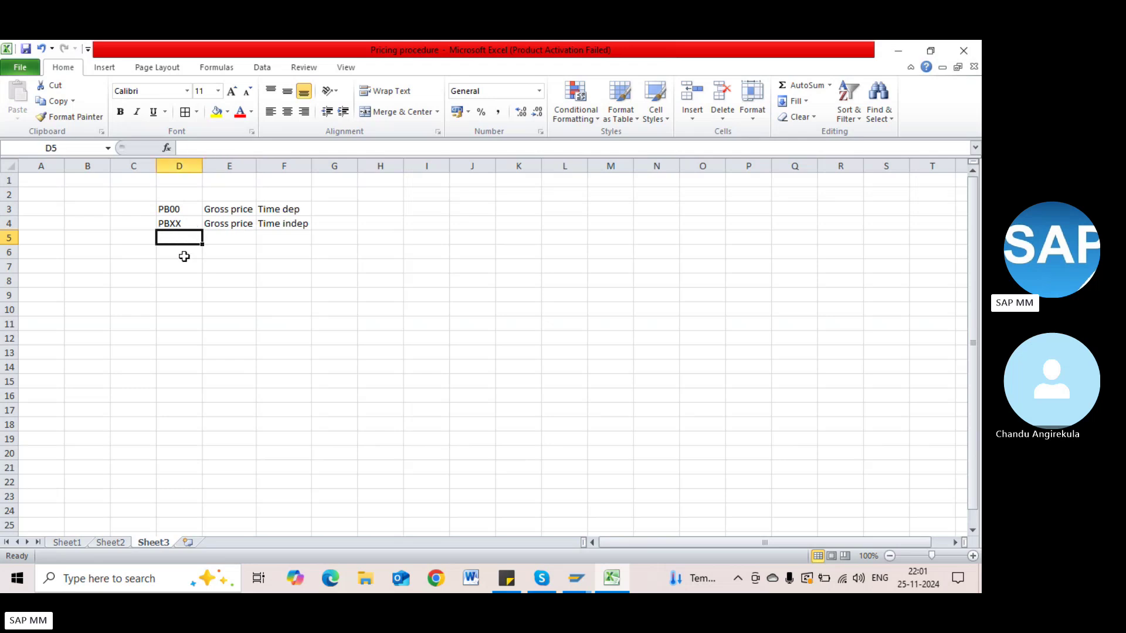
pyautogui.write('FRA1')
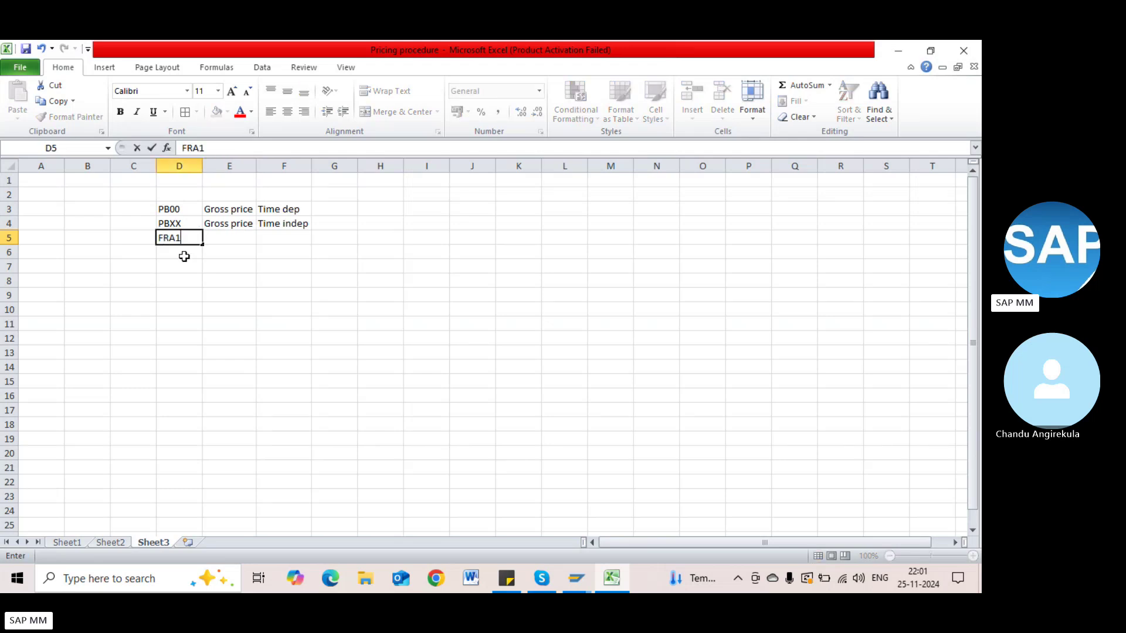
pyautogui.press('Return')
pyautogui.write('FRB1')
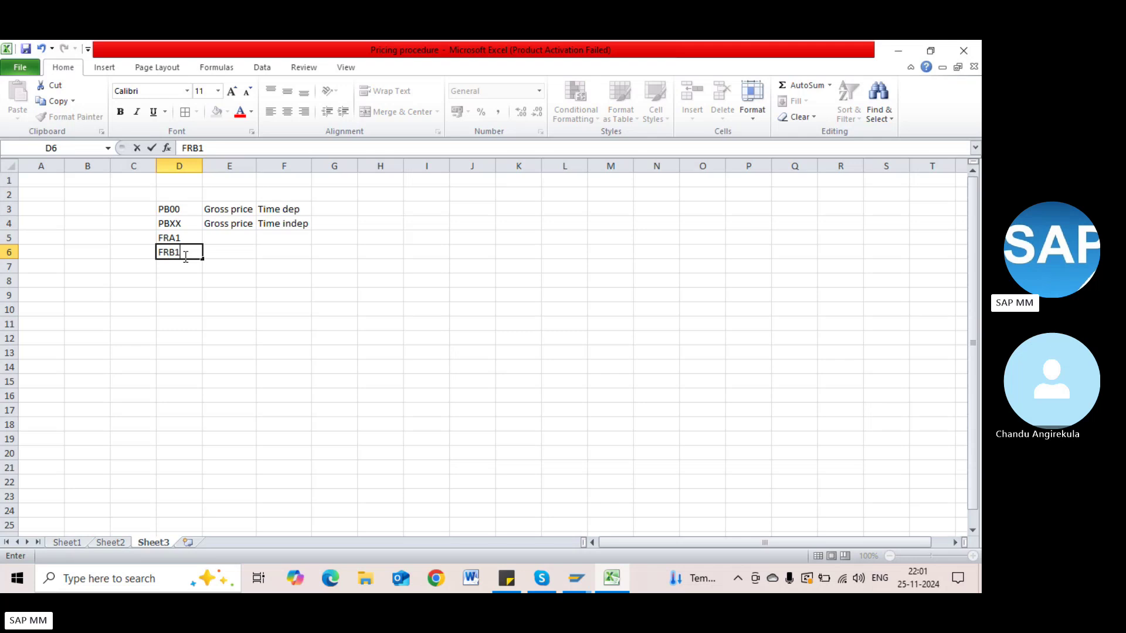
pyautogui.press('Return')
pyautogui.write('FR')
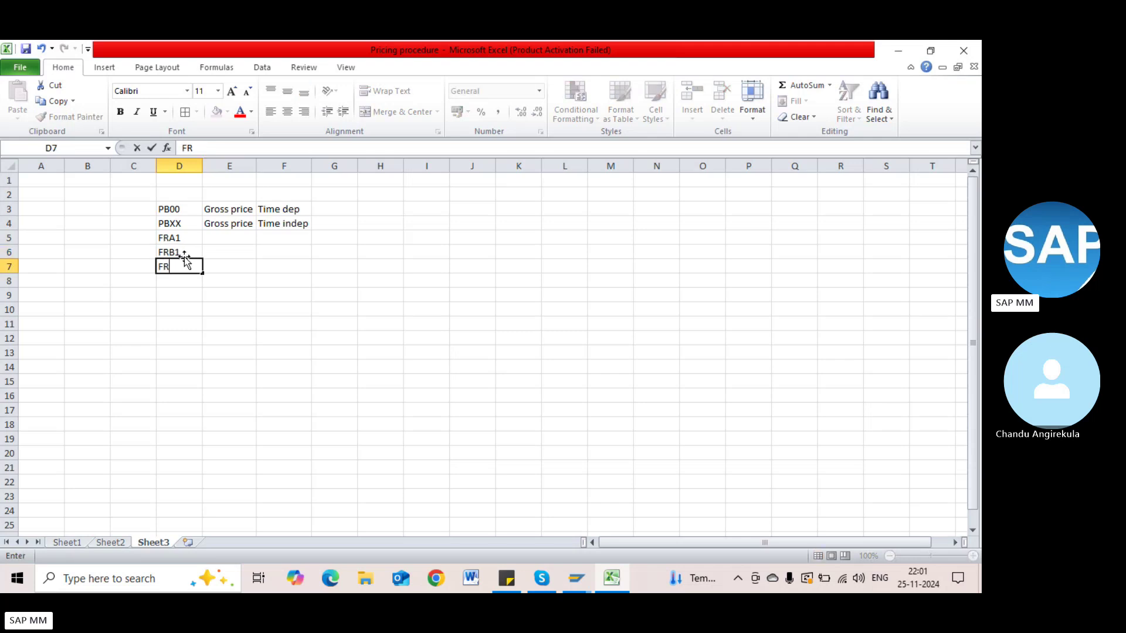
pyautogui.write('C1')
pyautogui.press('Tab')
# Step: Describe FRA1, FRB1 and FRC1 by entering "Freight" in cells E5, E6 and E7
pyautogui.click(212, 240)
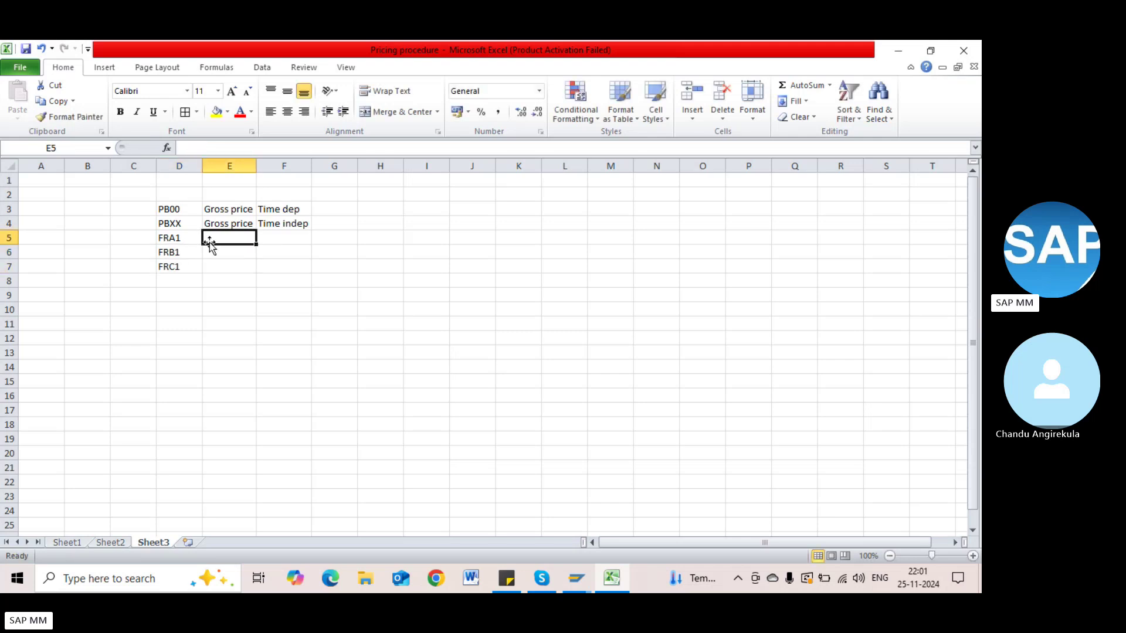
pyautogui.write('Freight')
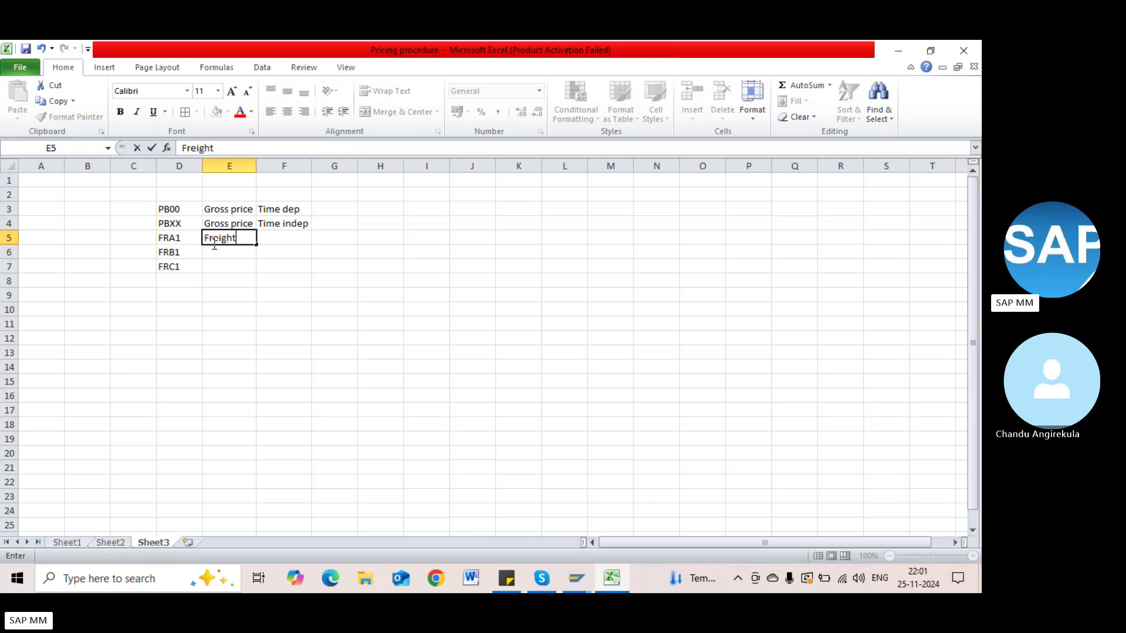
pyautogui.press('Tab')
pyautogui.click(210, 255)
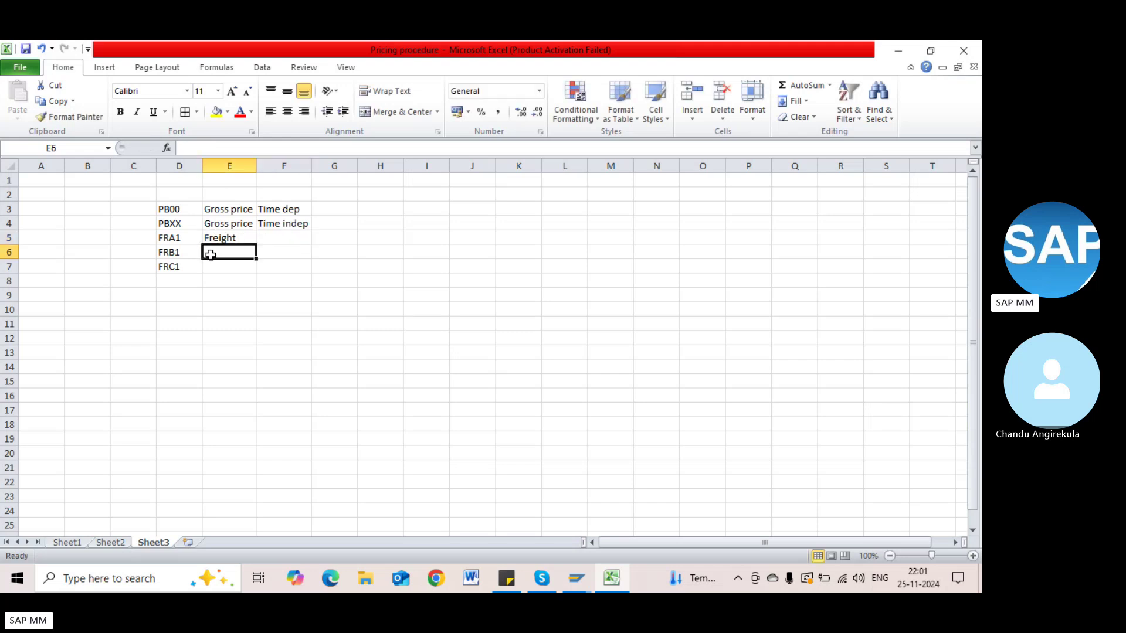
pyautogui.write('Gfr')
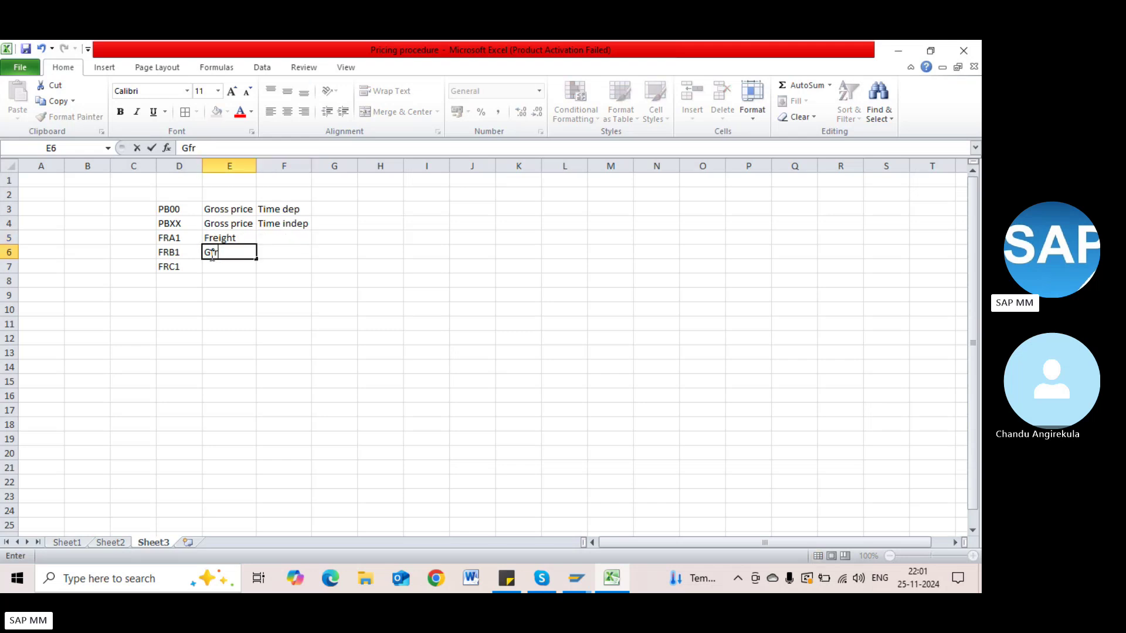
pyautogui.press('BackSpace')
pyautogui.press('BackSpace')
pyautogui.press('BackSpace')
pyautogui.write('Fr')
pyautogui.click(223, 269)
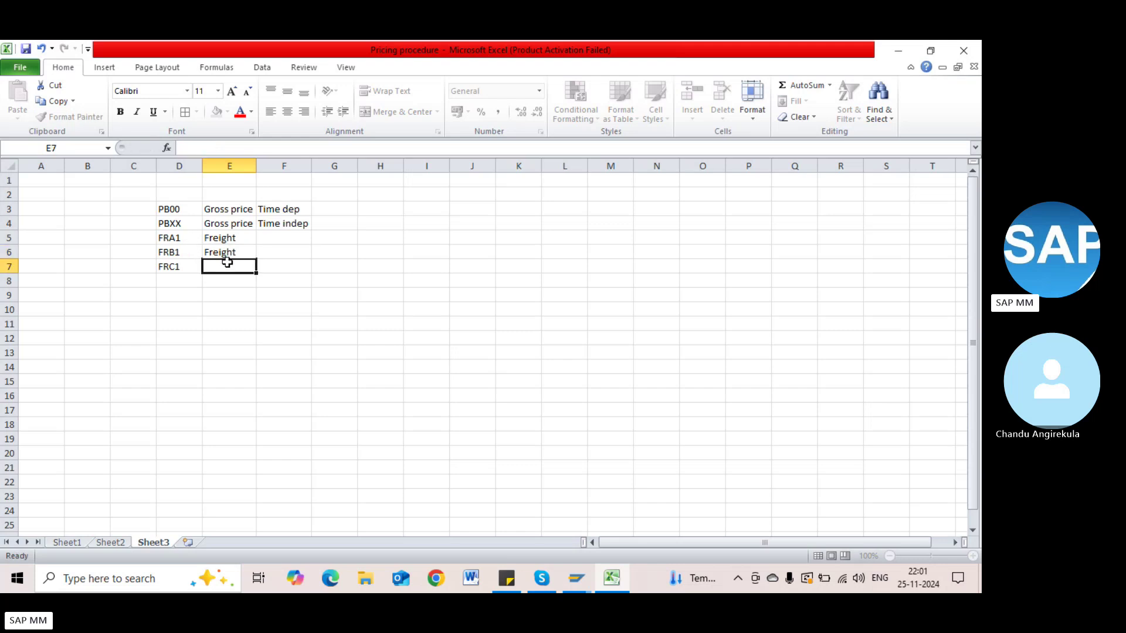
pyautogui.write('Freight')
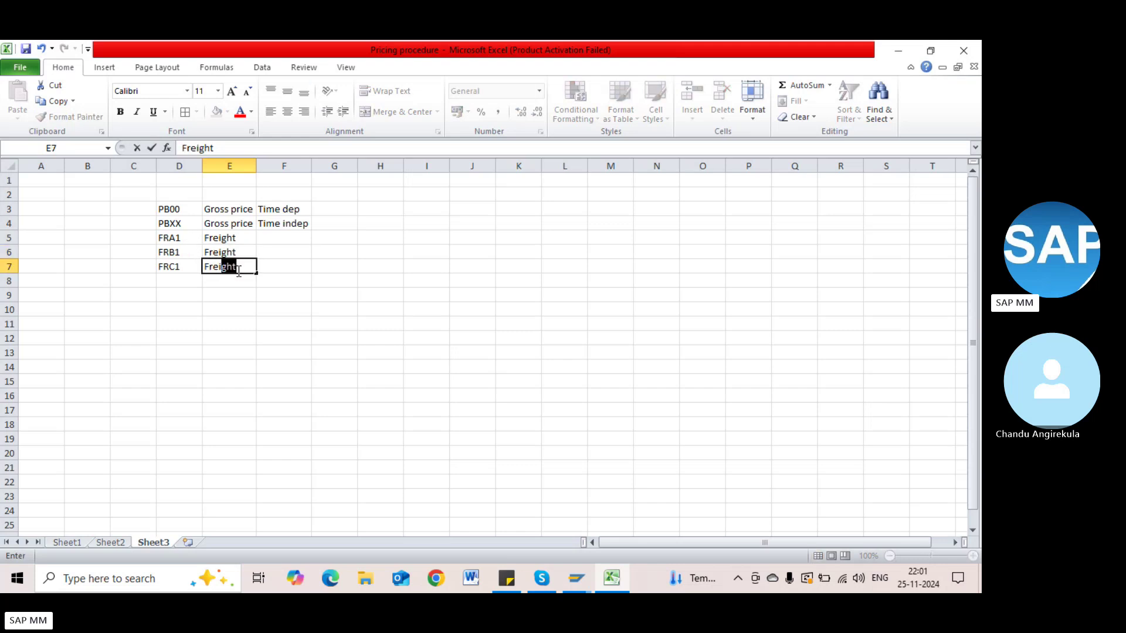
pyautogui.press('Tab')
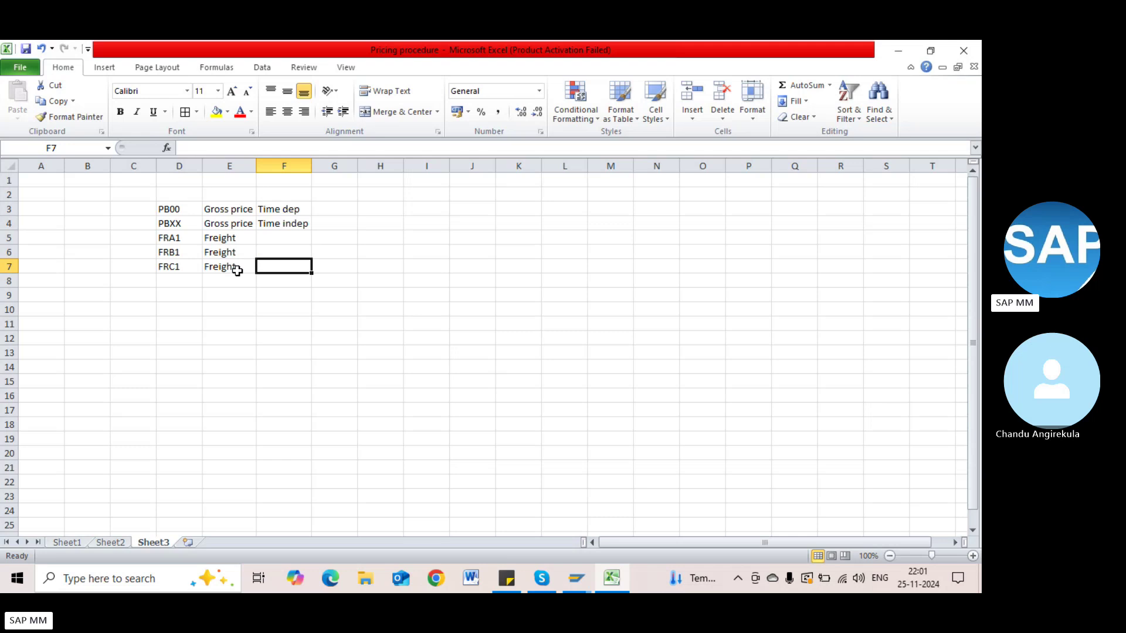
# Step: Enter the freight calculation bases "%" in F5, "Per Qty" in F6 and "Fixed amount" in F7
pyautogui.click(294, 241)
pyautogui.write('%')
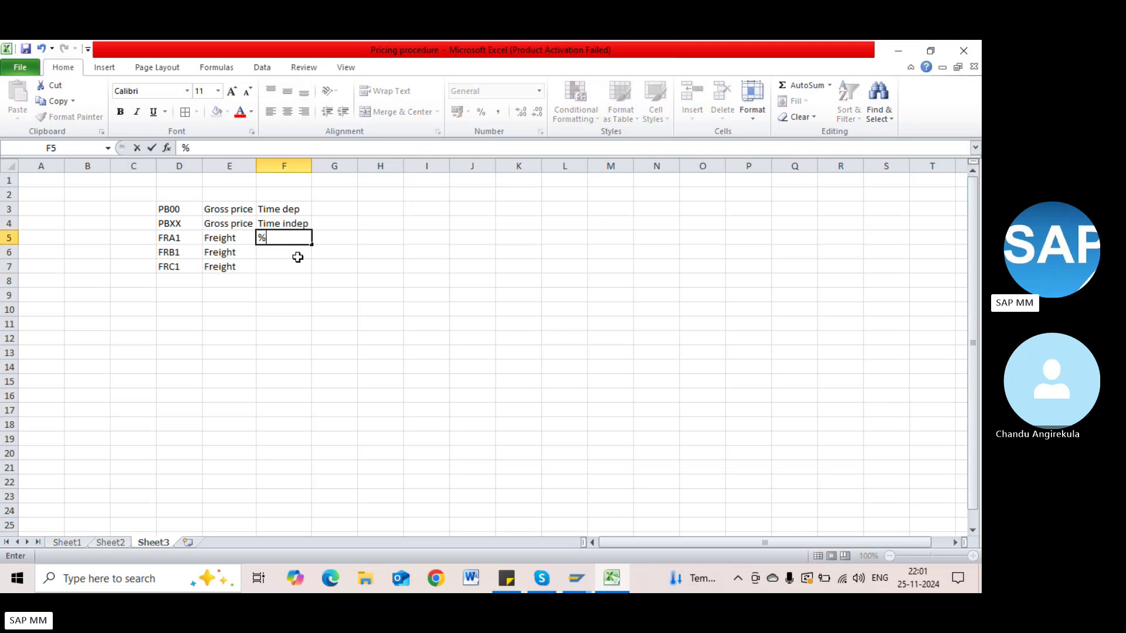
pyautogui.press('Tab')
pyautogui.click(295, 255)
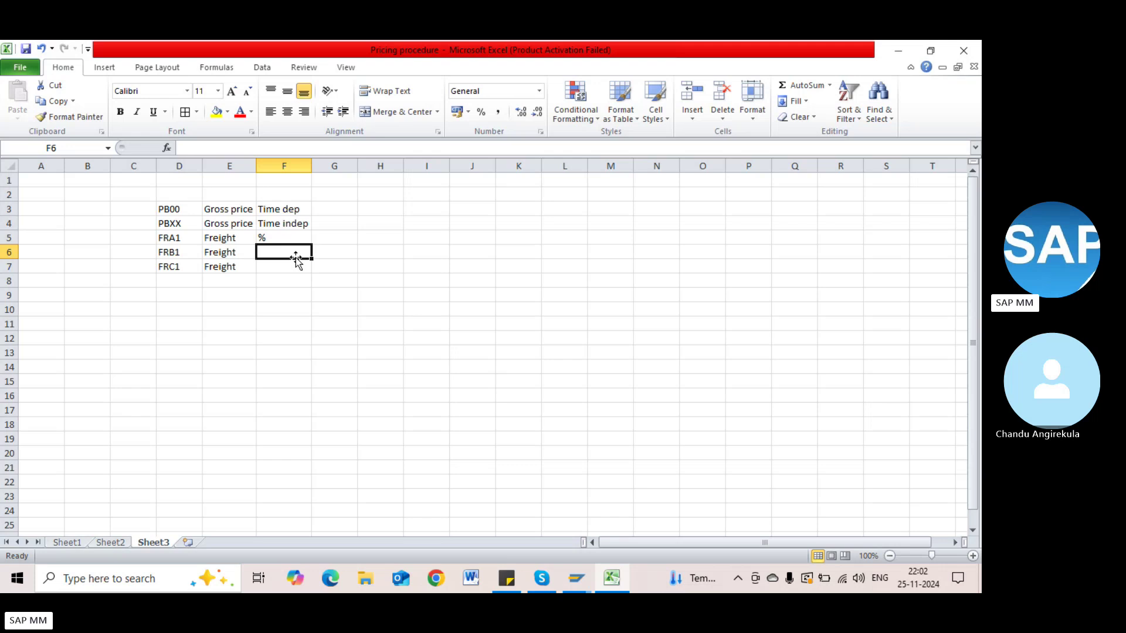
pyautogui.write('Per Qrty')
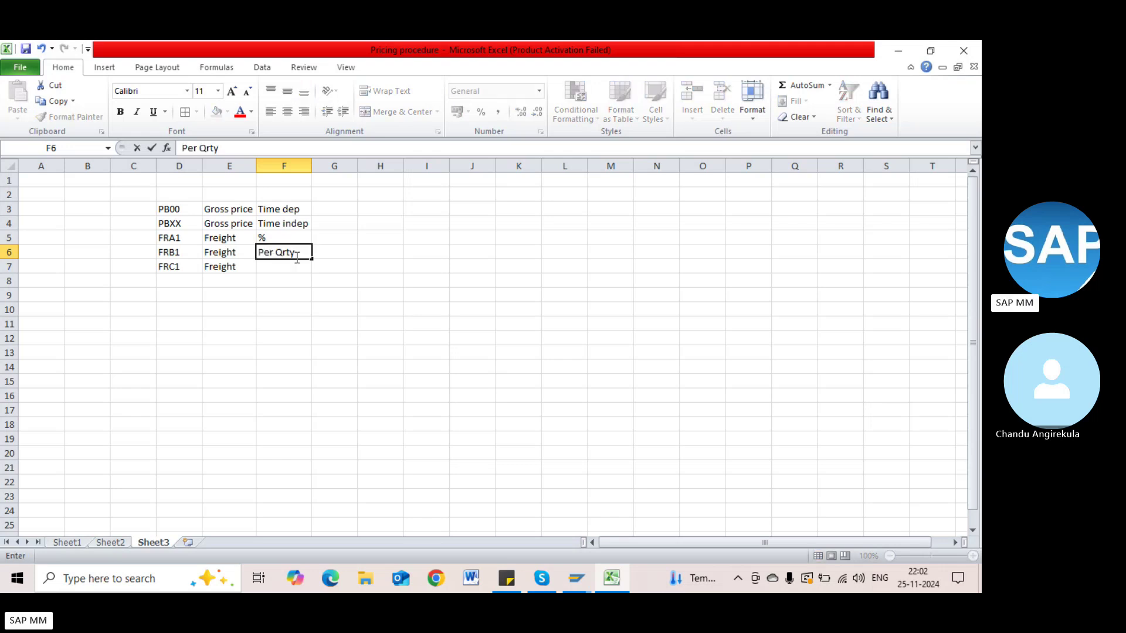
pyautogui.press('Tab')
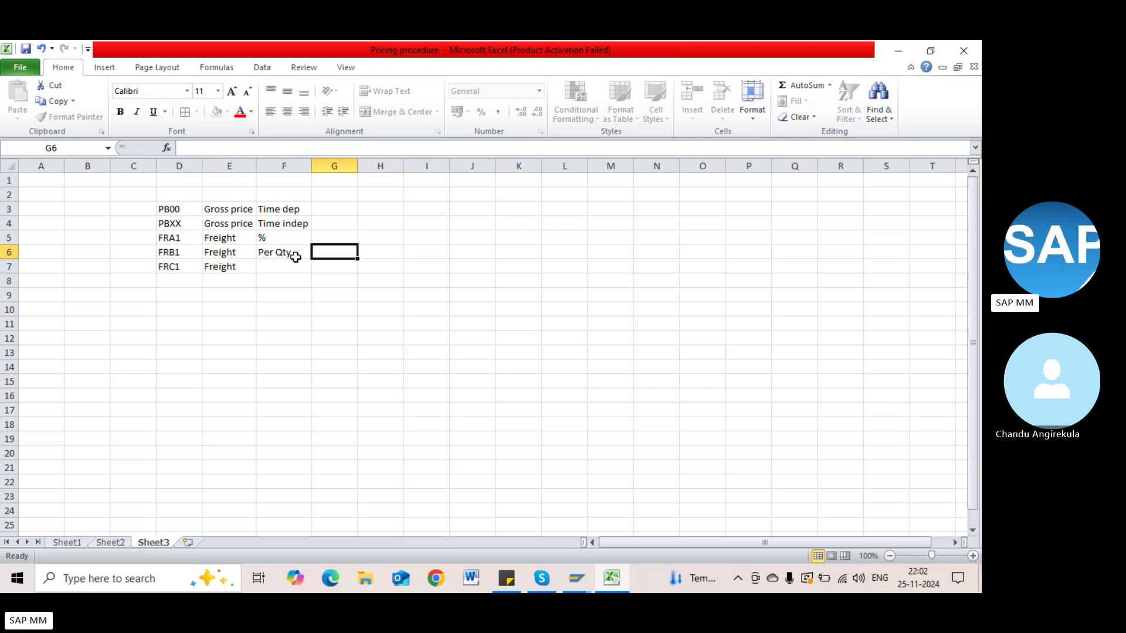
pyautogui.click(298, 268)
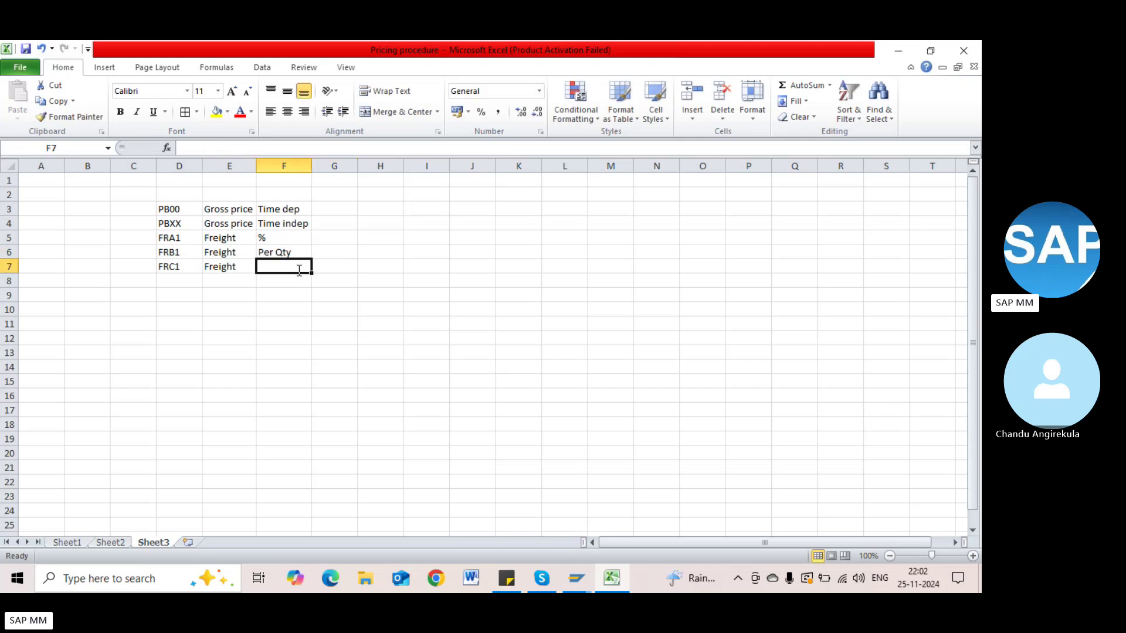
pyautogui.write('Fixed ampunt')
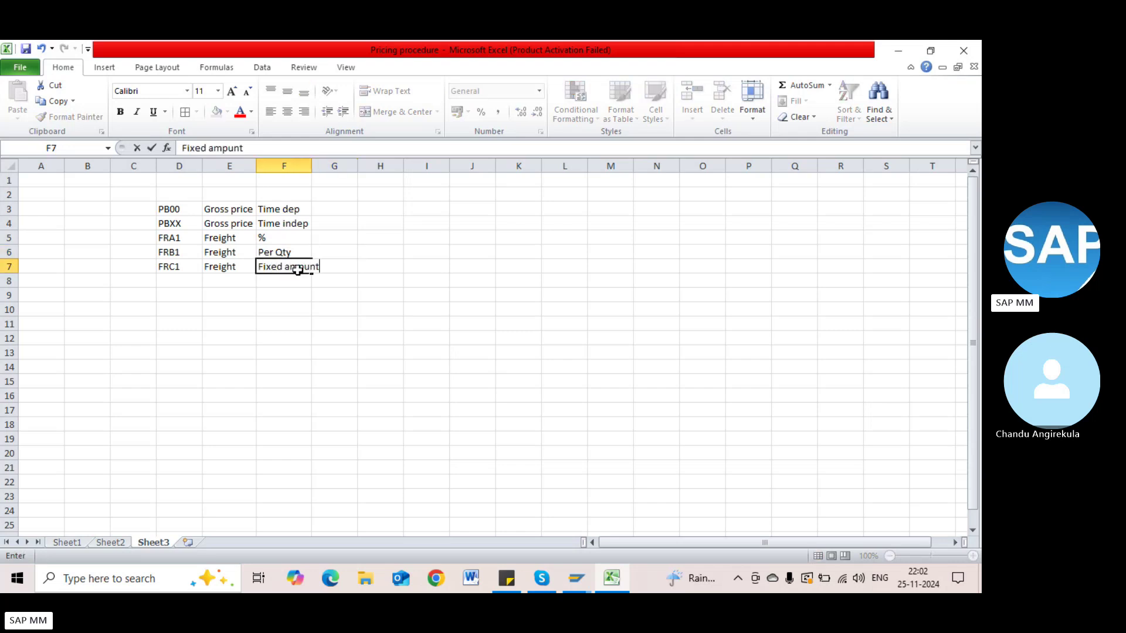
pyautogui.press('Tab')
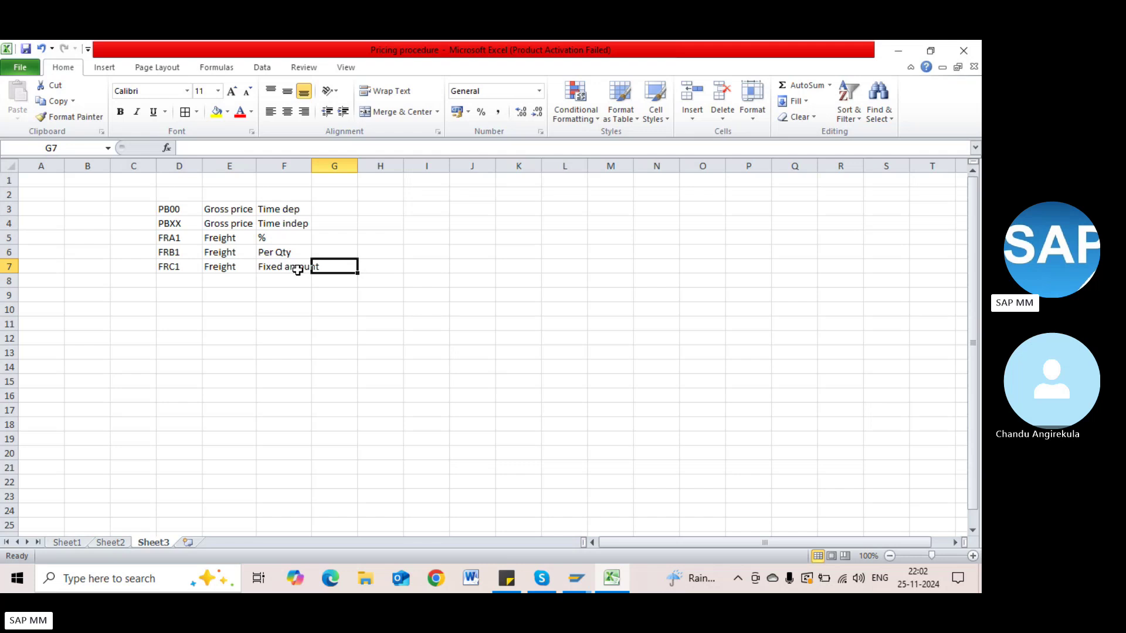
# Step: Switch back to the SAP condition types overview, position the list at HB00 and look at the header entries HB00 and HB01
pyautogui.hotkey('alt', 'Tab')
pyautogui.hotkey('alt', 'Tab')
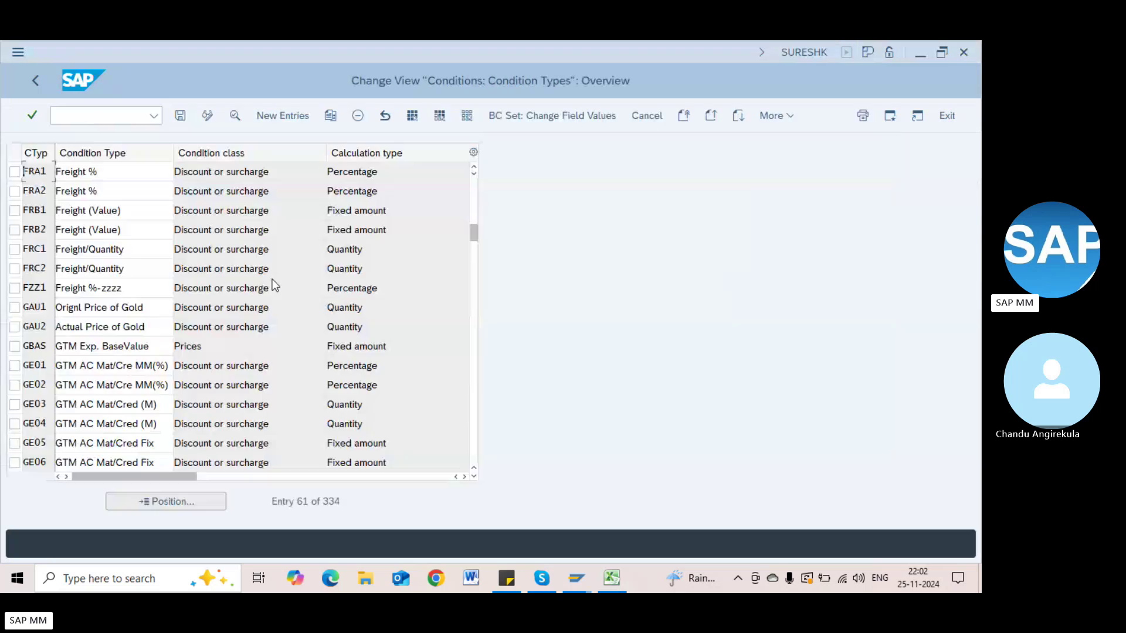
pyautogui.click(159, 501)
pyautogui.write('Hb00')
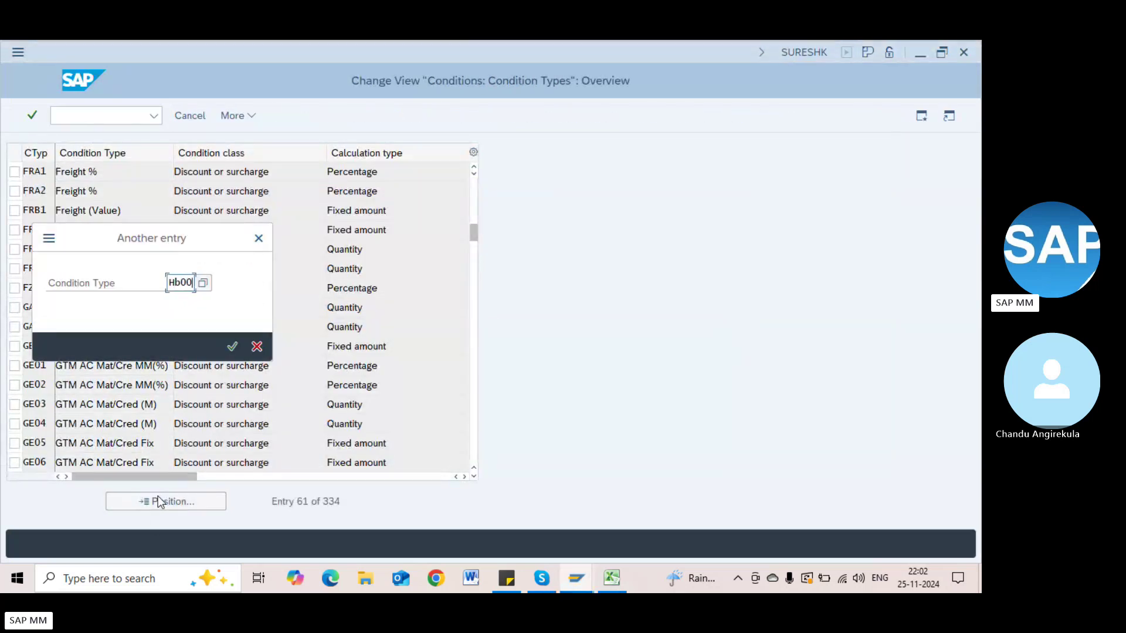
pyautogui.press('Return')
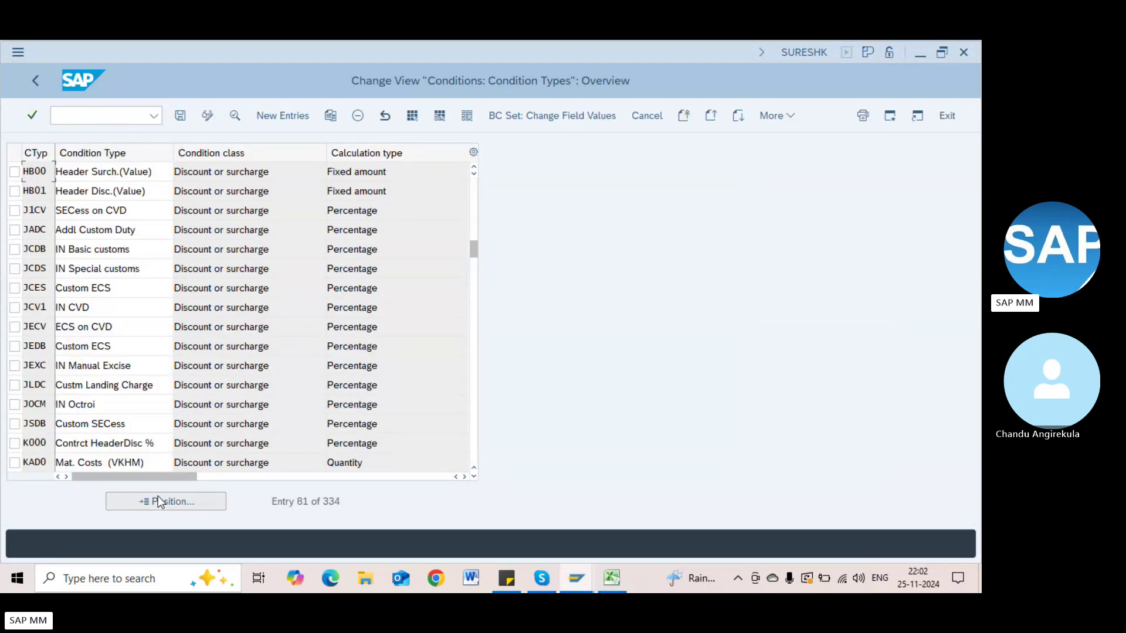
pyautogui.click(145, 171)
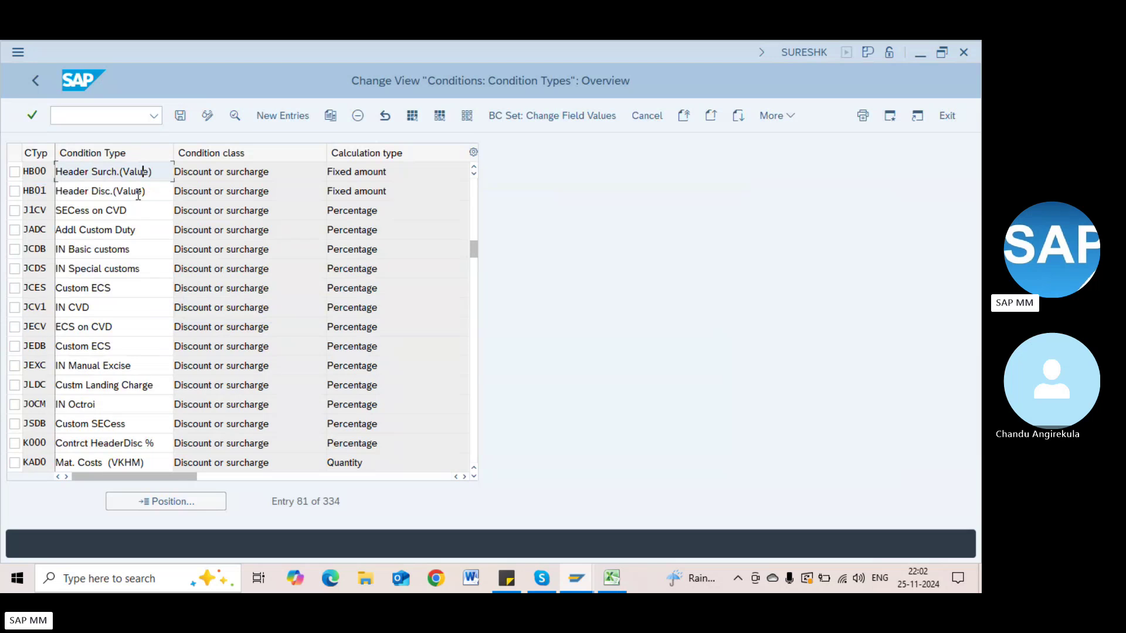
pyautogui.click(138, 193)
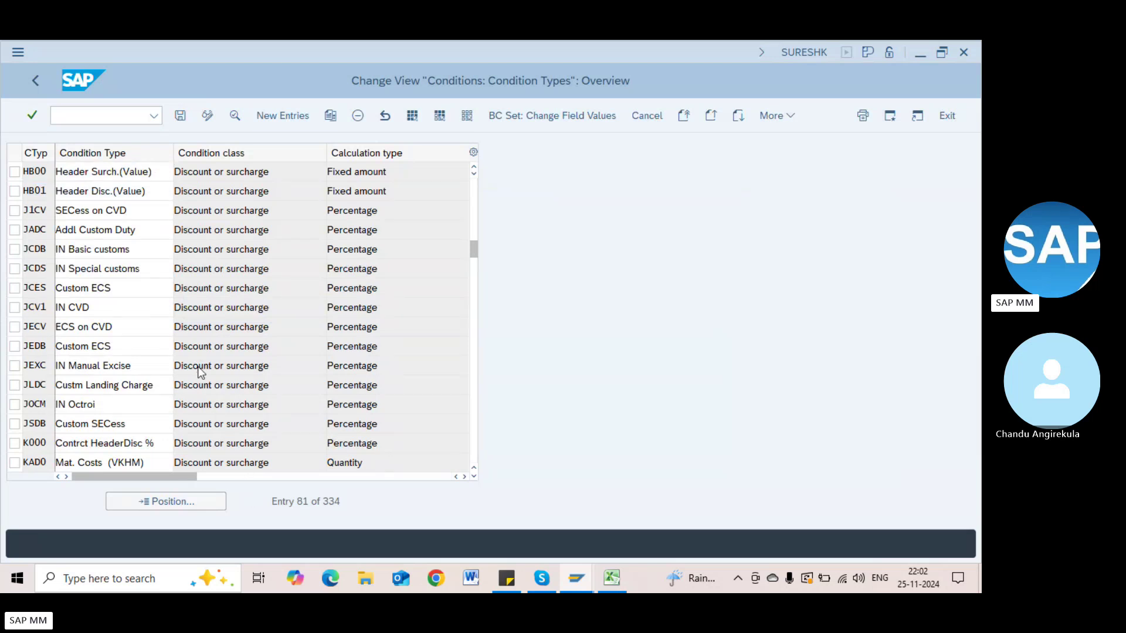
# Step: Find the discount entries in the condition types overview and mark RA00 and RA02
pyautogui.scroll(-4, 198, 367)
pyautogui.scroll(-8, 200, 365)
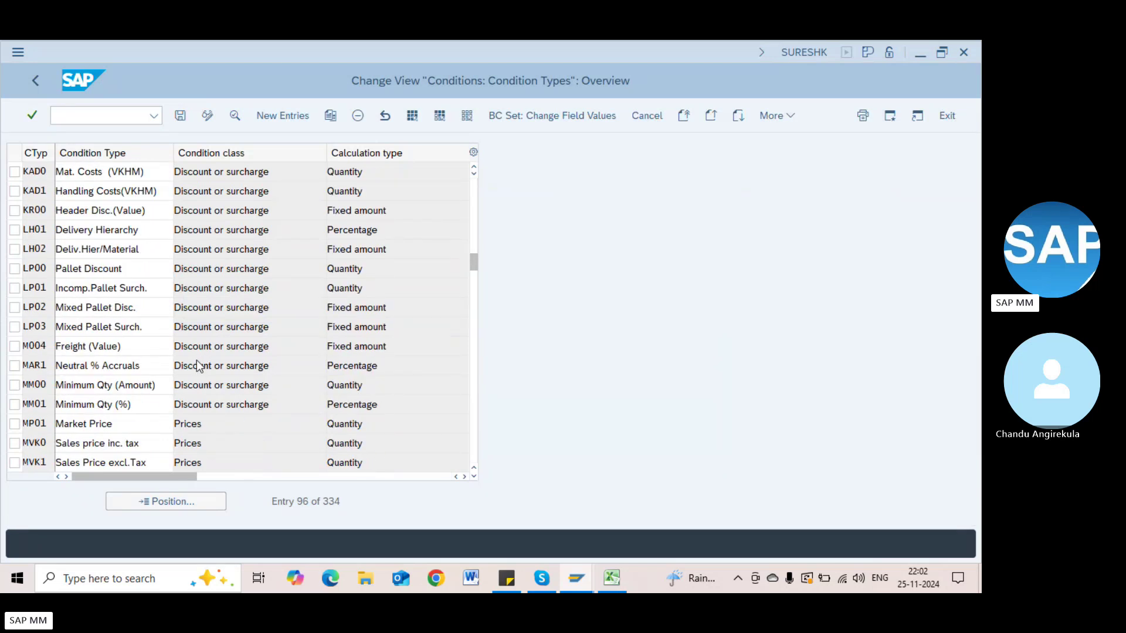
pyautogui.scroll(-6, 240, 356)
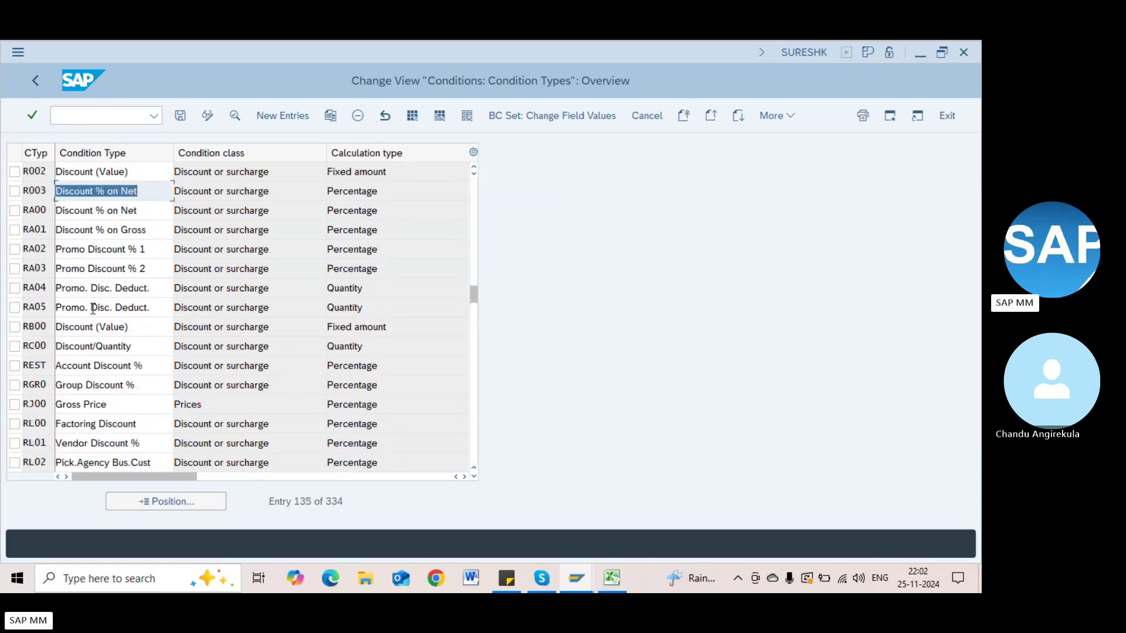
pyautogui.click(15, 210)
pyautogui.click(15, 230)
pyautogui.click(14, 249)
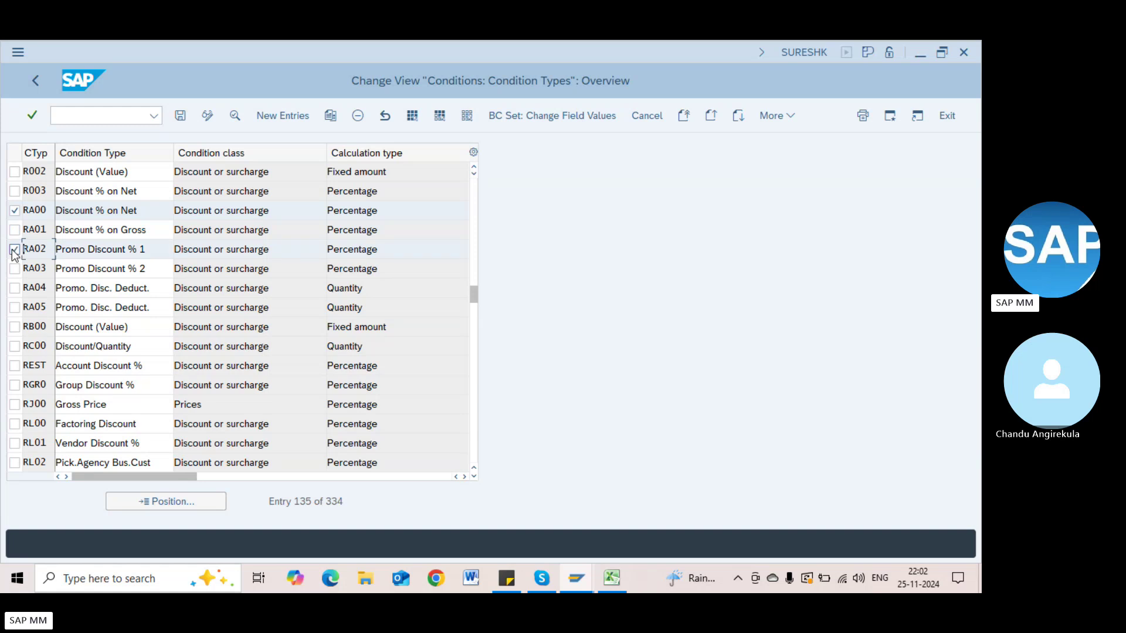
# Step: Position the condition types list at NAVS, look at the non-deductible tax condition's details, and return to the IMG structure
pyautogui.scroll(-2, 112, 309)
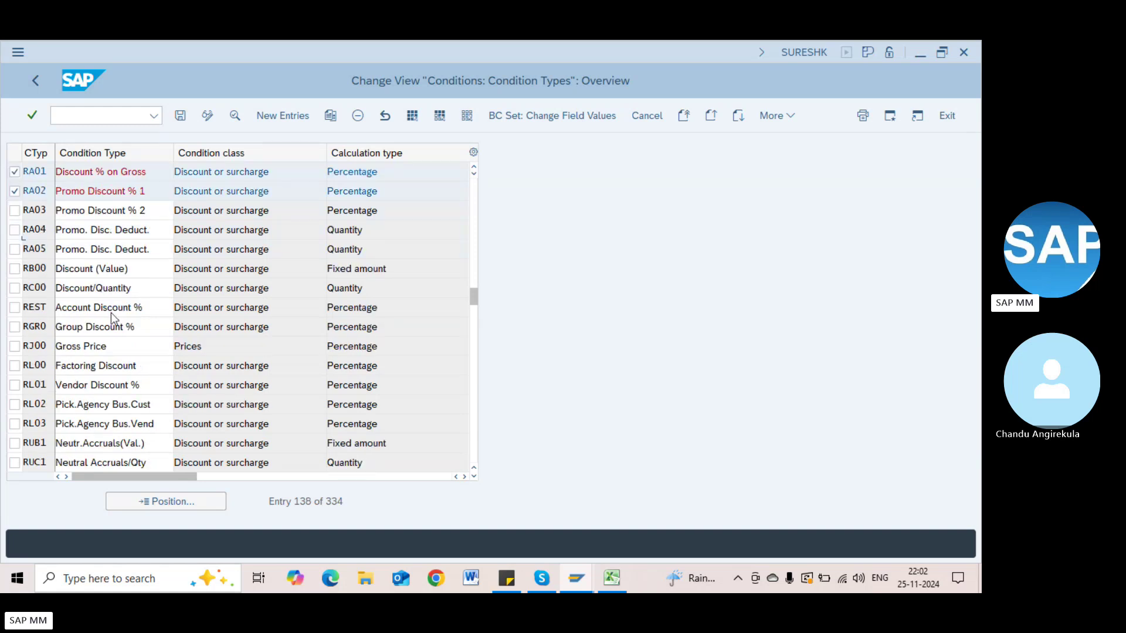
pyautogui.scroll(-4, 105, 312)
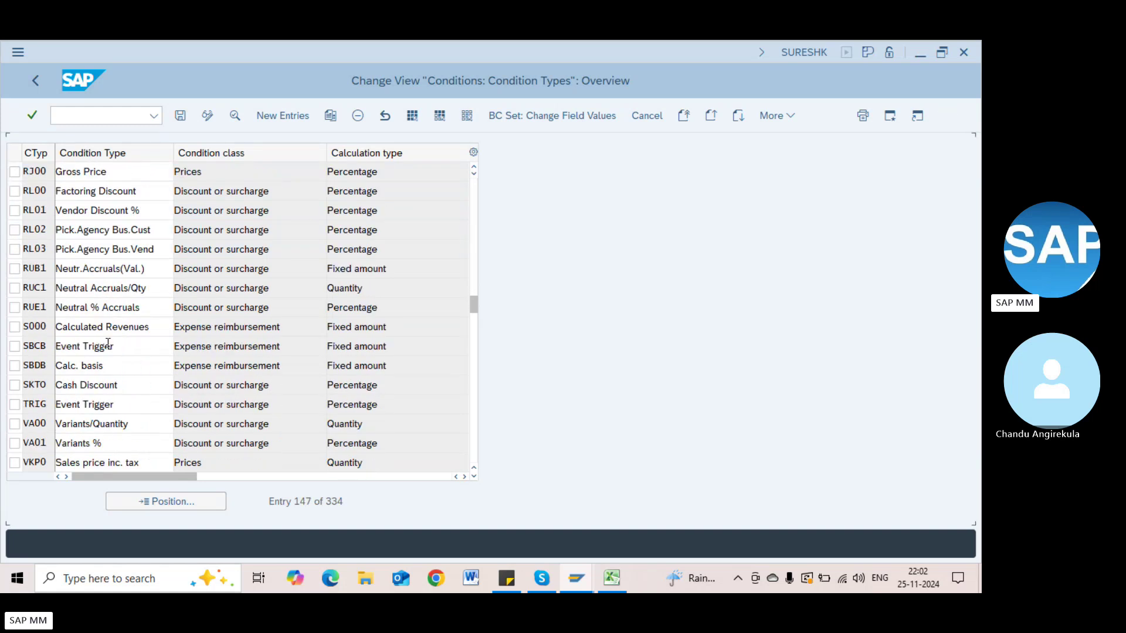
pyautogui.click(209, 505)
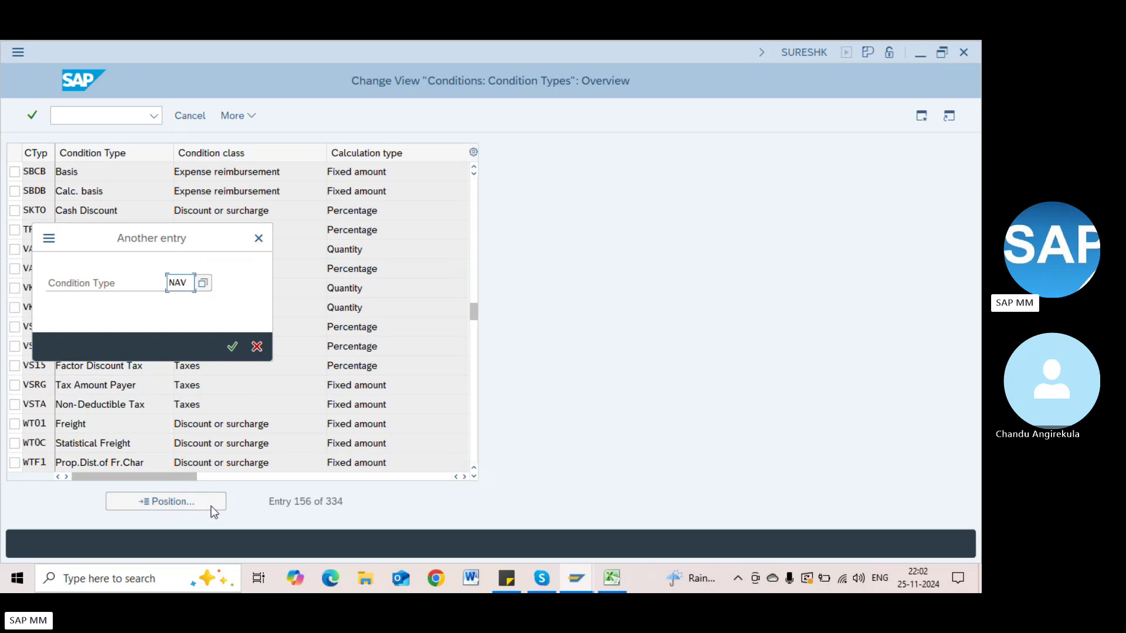
pyautogui.write('NAVS')
pyautogui.press('Return')
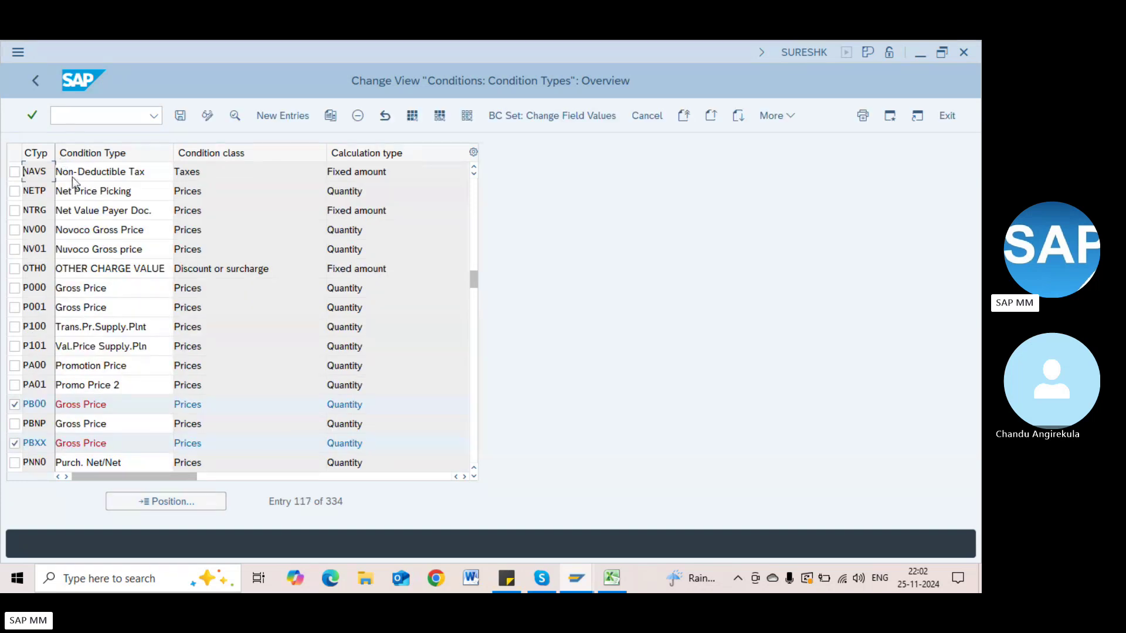
pyautogui.doubleClick(117, 171)
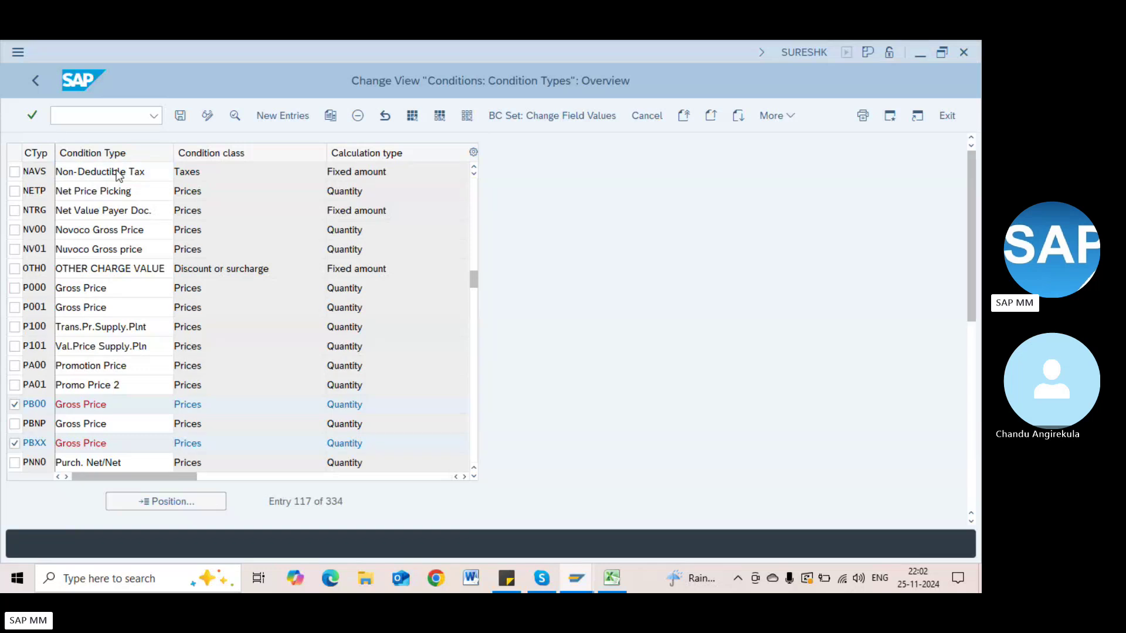
pyautogui.click(185, 234)
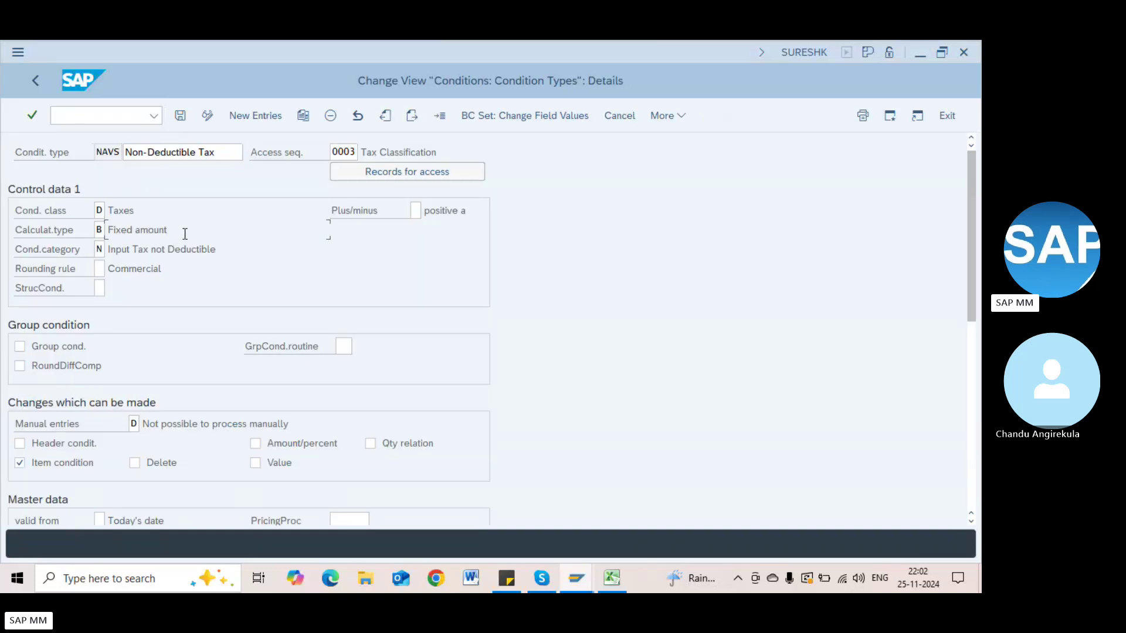
pyautogui.press('F3')
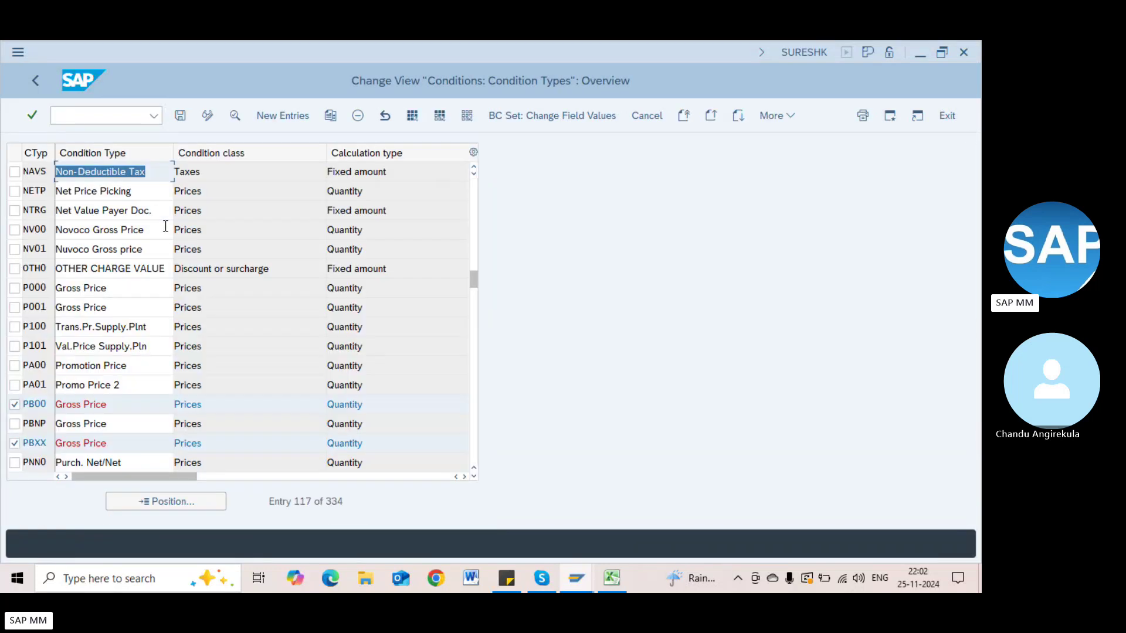
pyautogui.press('F3')
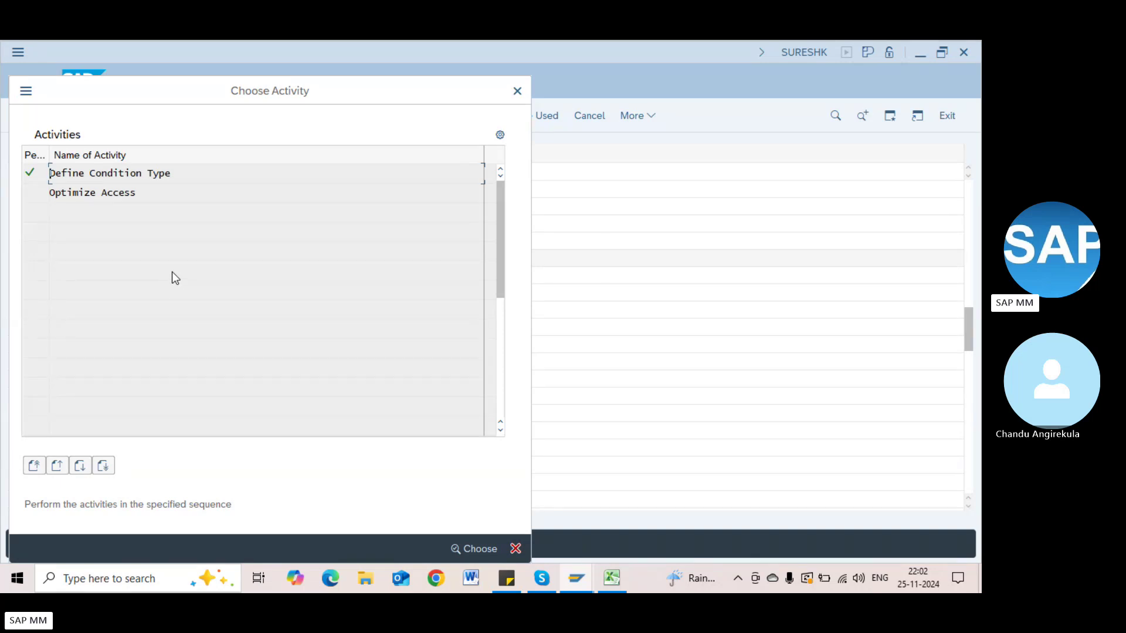
pyautogui.press('F3')
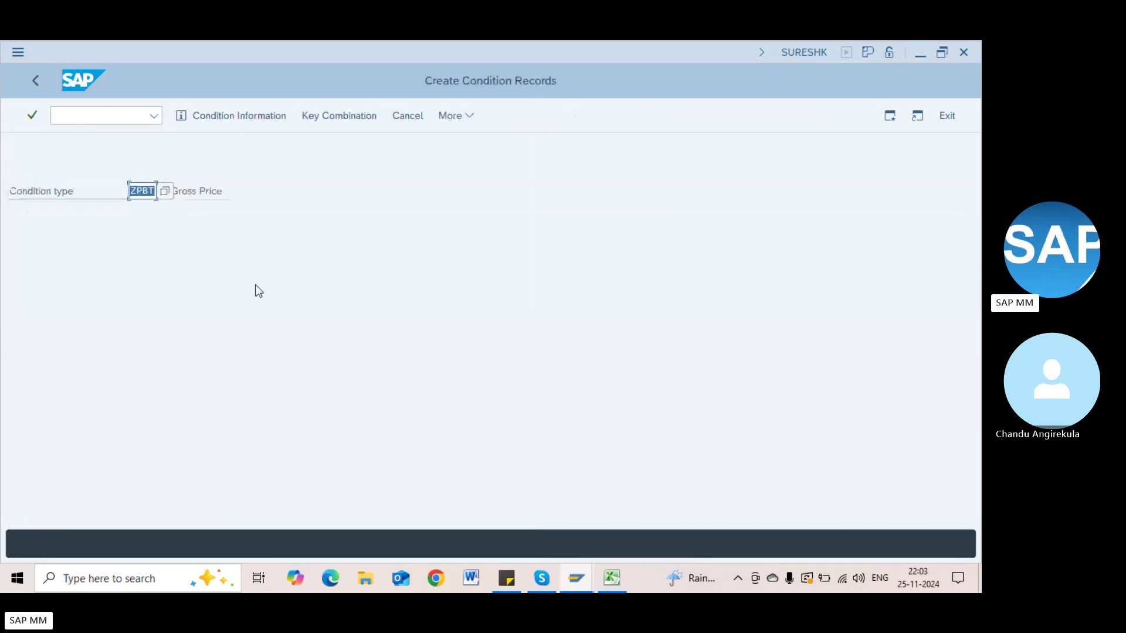
pyautogui.press('F3')
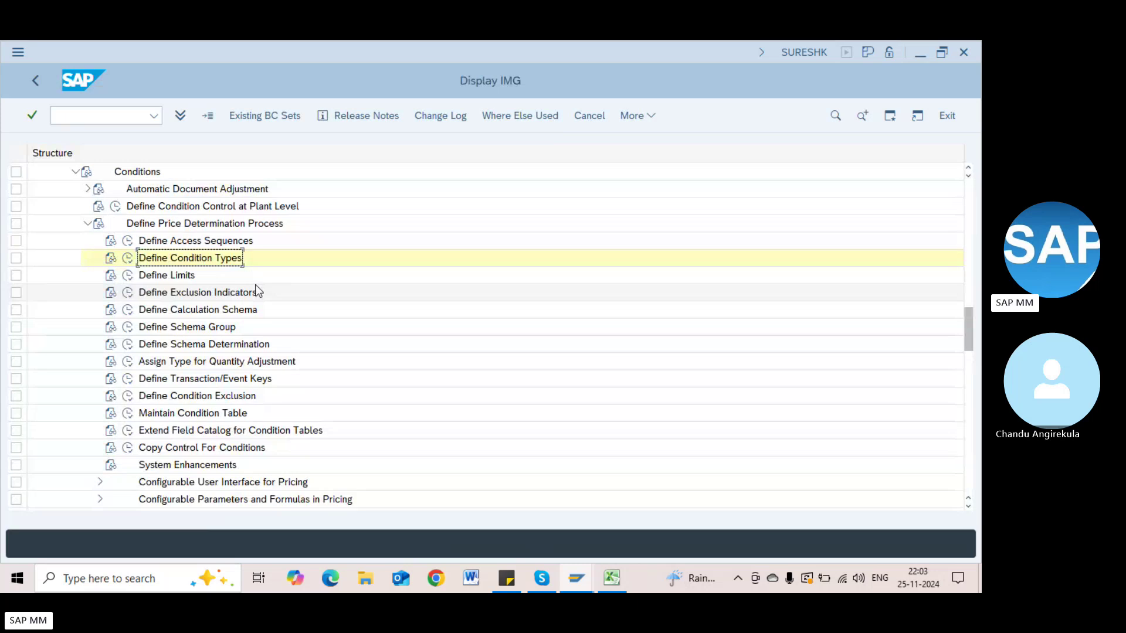
# Step: Switch to the Create Condition Records session and start a new purchase order with transaction ME21N
pyautogui.hotkey('alt', 'Tab')
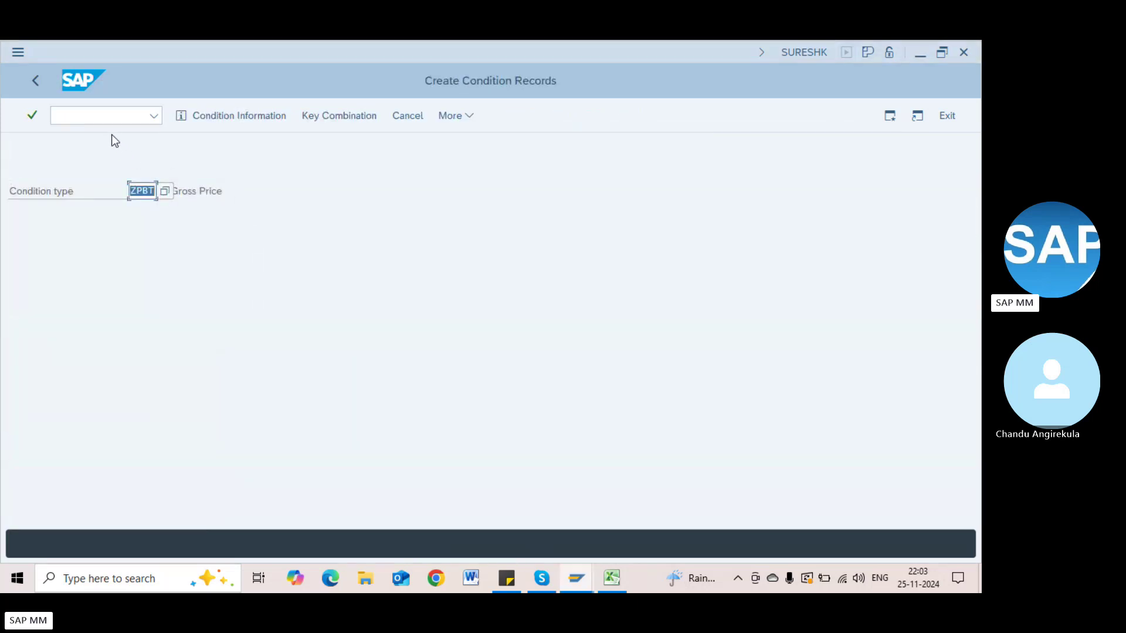
pyautogui.click(108, 121)
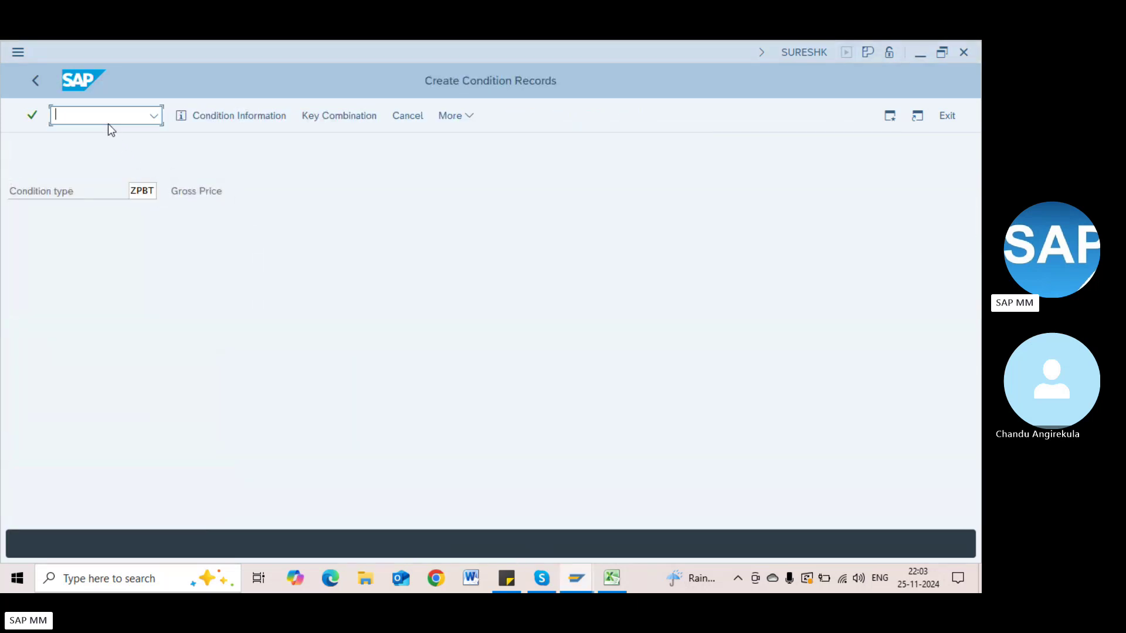
pyautogui.write('/nme21n')
pyautogui.press('Return')
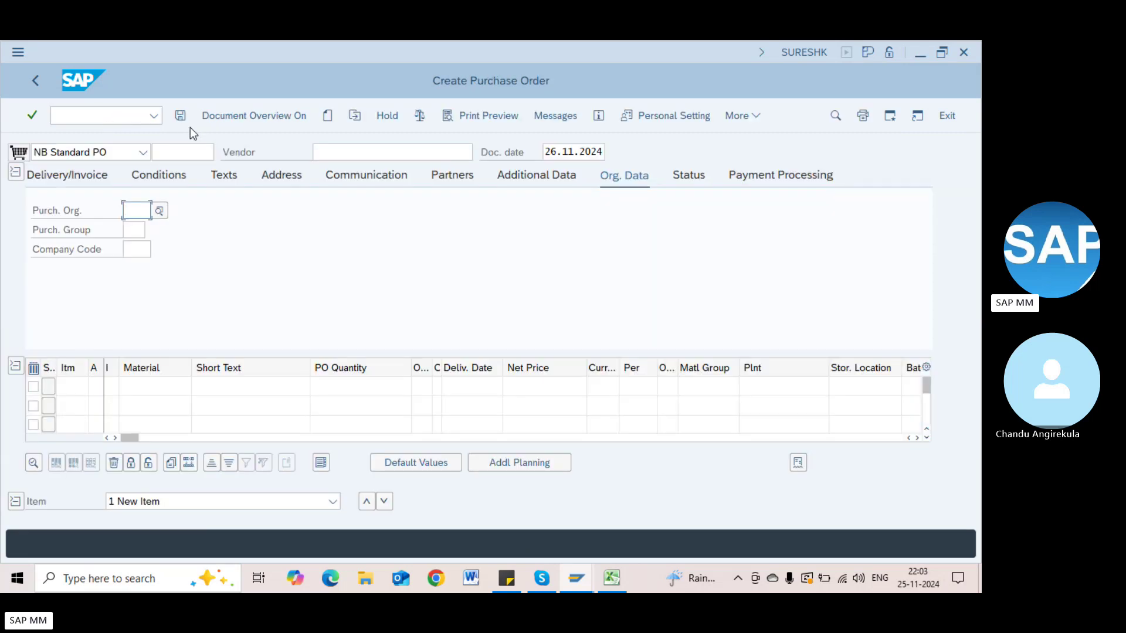
# Step: Fill in the purchase order's vendor number, purchasing organization 1000, purchasing group 000 and company code 1000
pyautogui.write('1000')
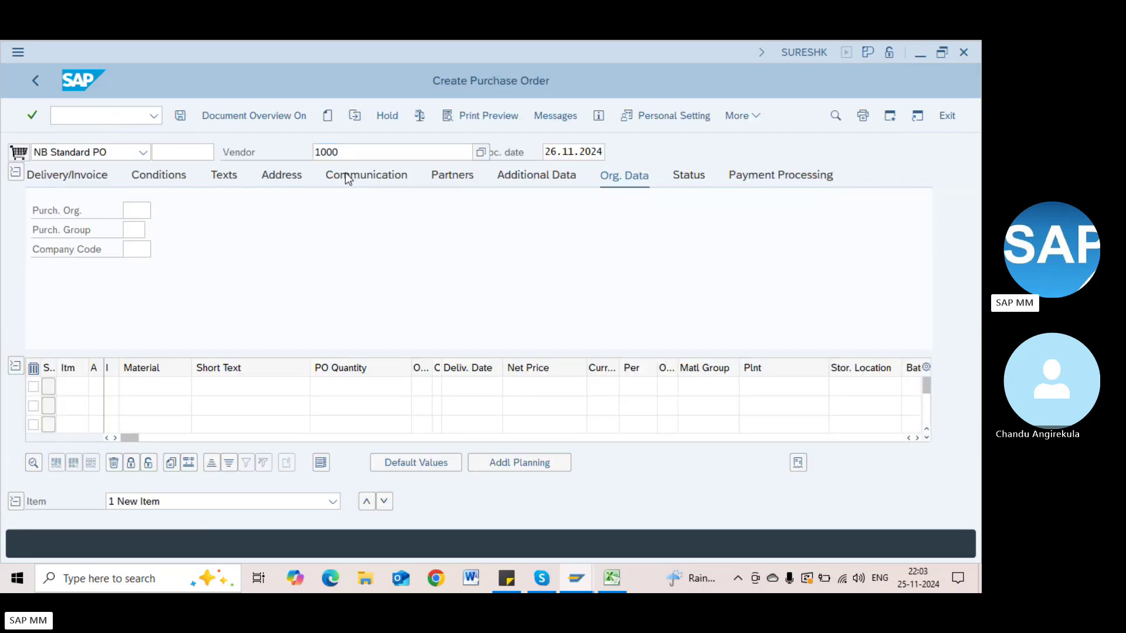
pyautogui.press('Return')
pyautogui.write('1000')
pyautogui.press('Tab')
pyautogui.write('000')
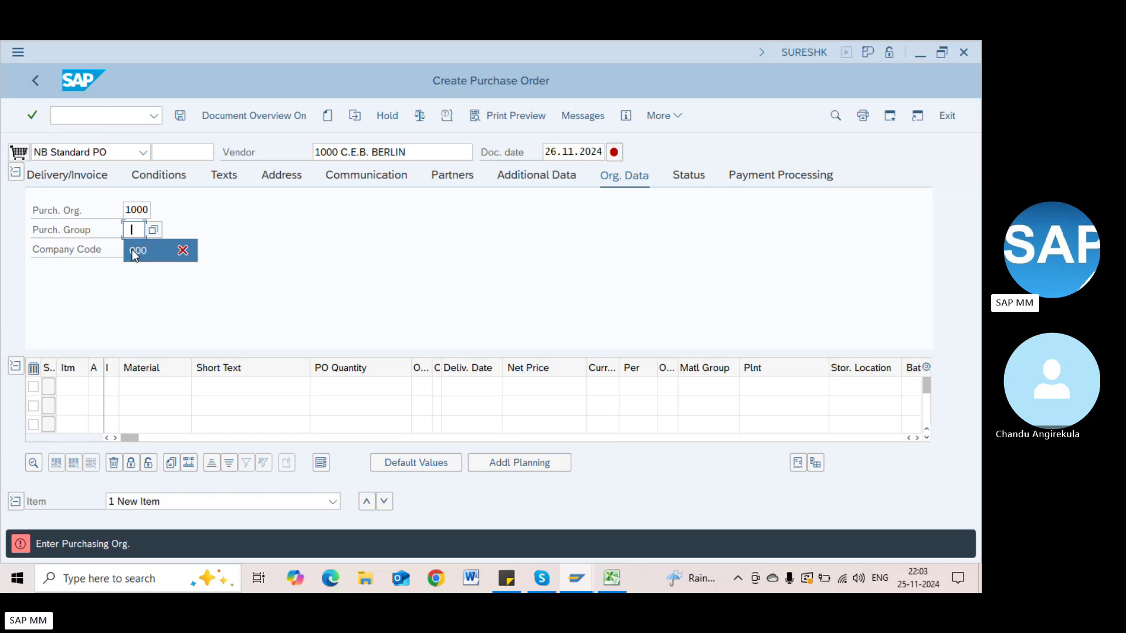
pyautogui.press('Tab')
pyautogui.write('1000')
# Step: Enter material 100-100 in the first item row of the purchase order and confirm the entry
pyautogui.click(153, 406)
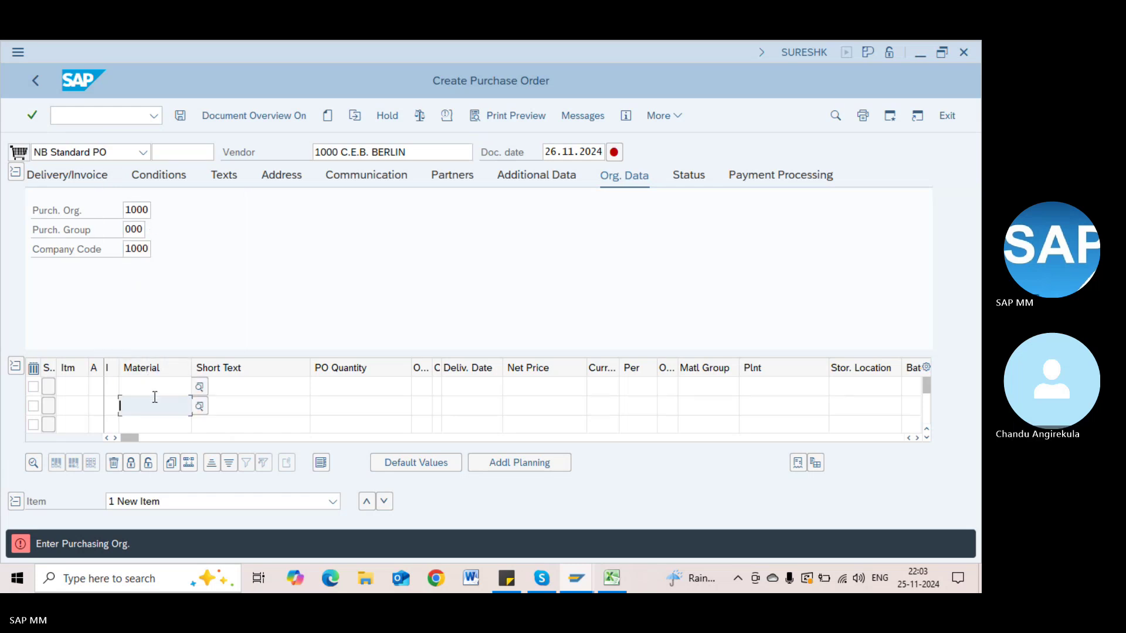
pyautogui.click(149, 404)
pyautogui.click(149, 387)
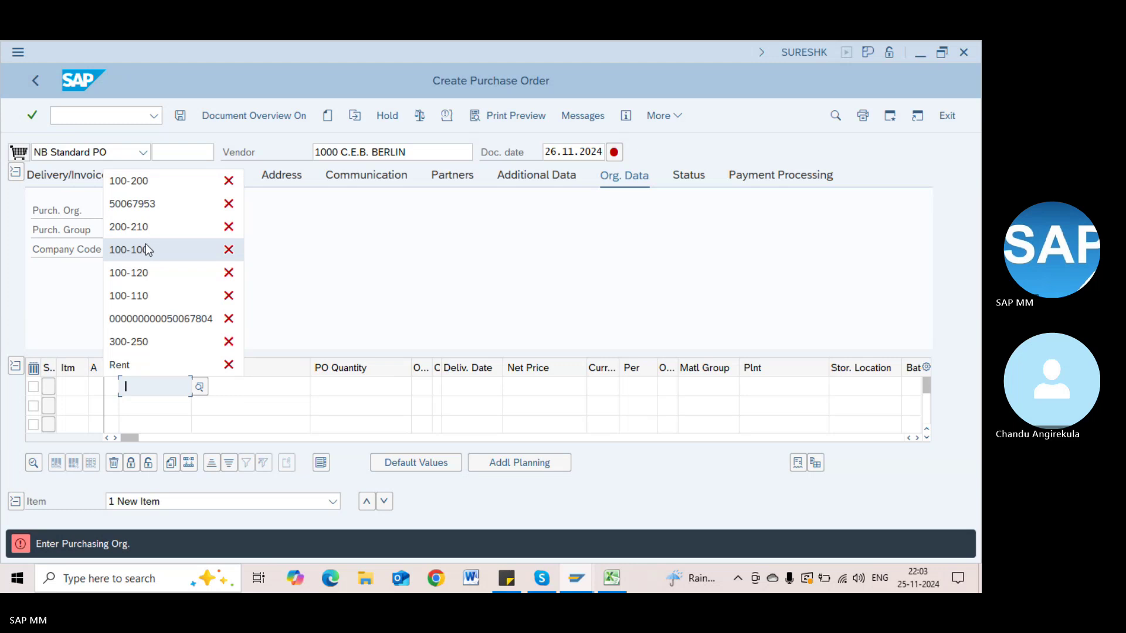
pyautogui.click(144, 249)
pyautogui.press('Return')
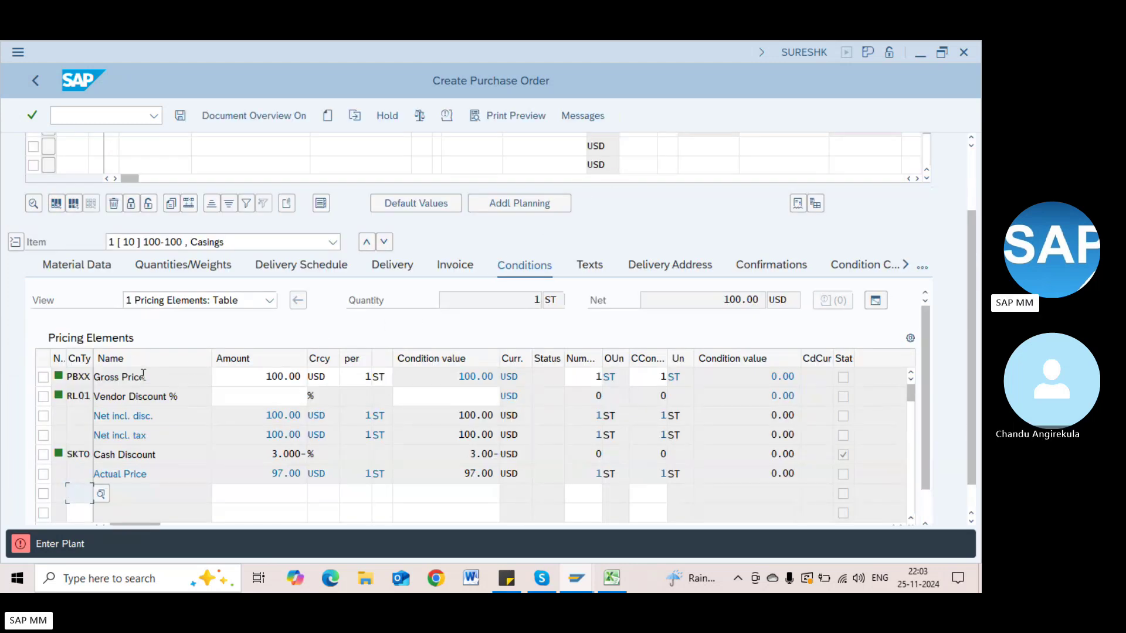
# Step: Examine the item's pricing elements and browse the available condition types for an additional pricing row
pyautogui.click(141, 377)
pyautogui.click(147, 396)
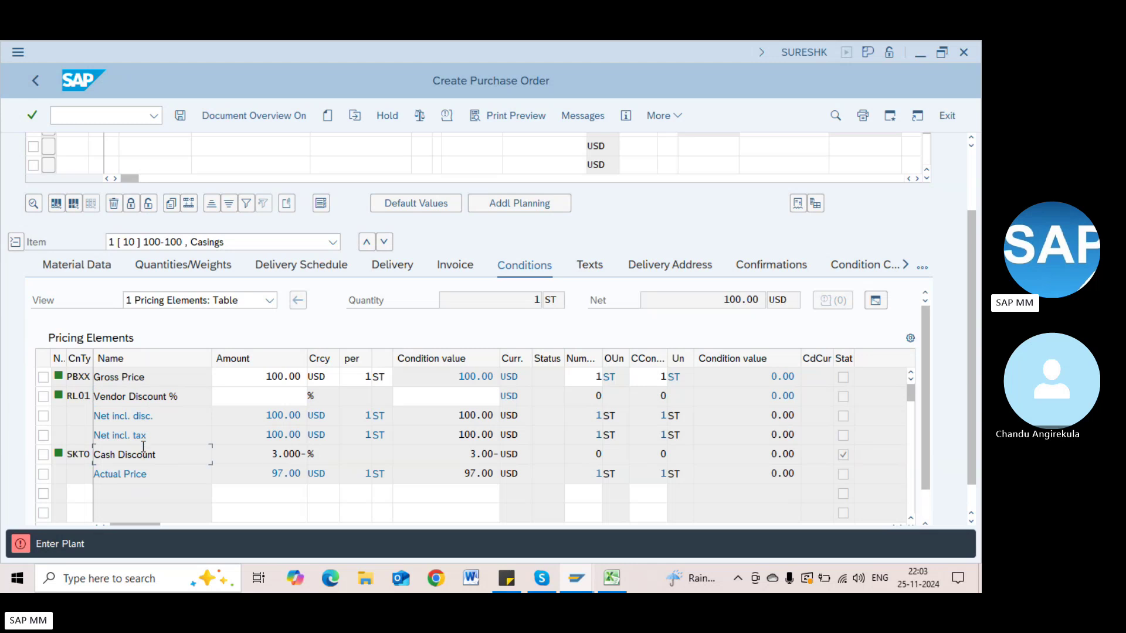
pyautogui.click(153, 378)
pyautogui.click(73, 492)
pyautogui.click(103, 494)
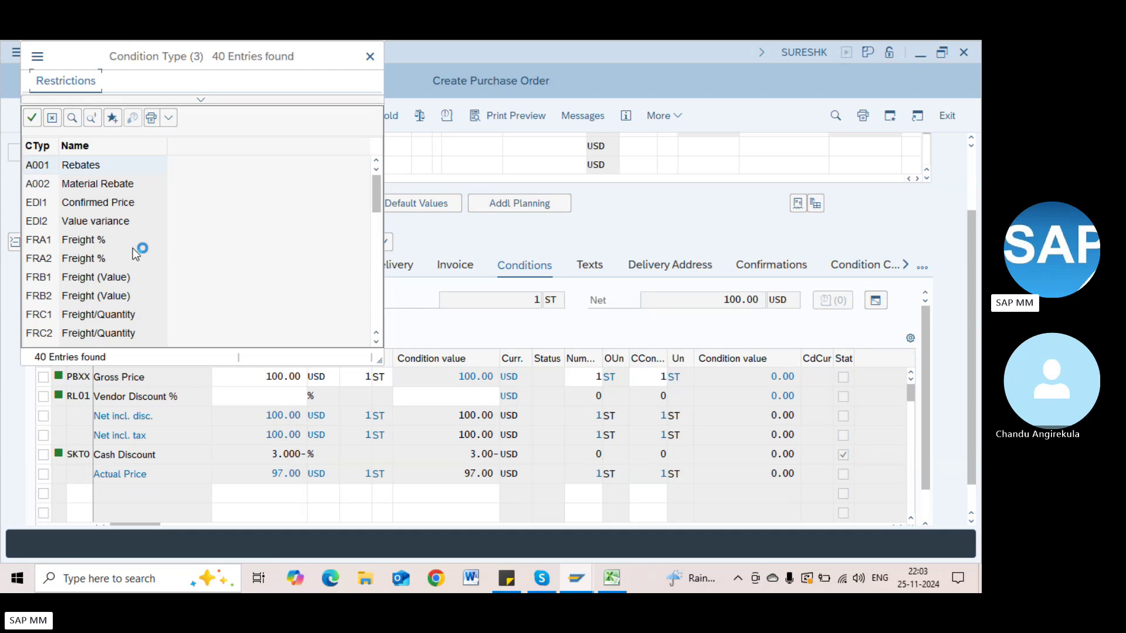
pyautogui.scroll(-10, 130, 259)
pyautogui.doubleClick(130, 256)
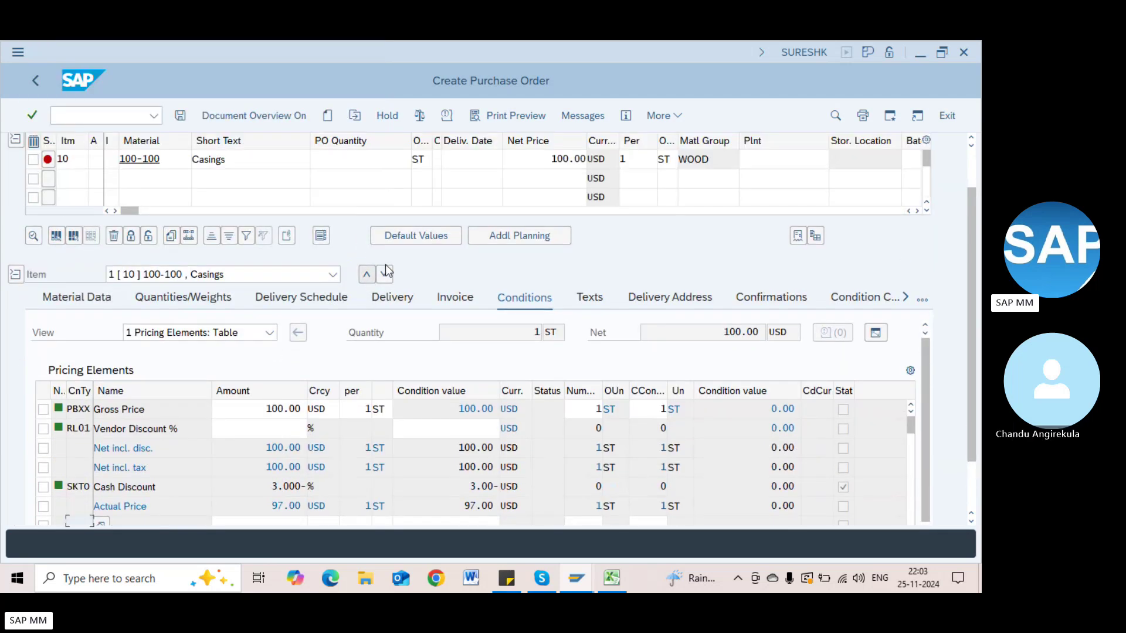
# Step: Expand the purchase order's header data, then switch back to the Display IMG session
pyautogui.scroll(3, 385, 265)
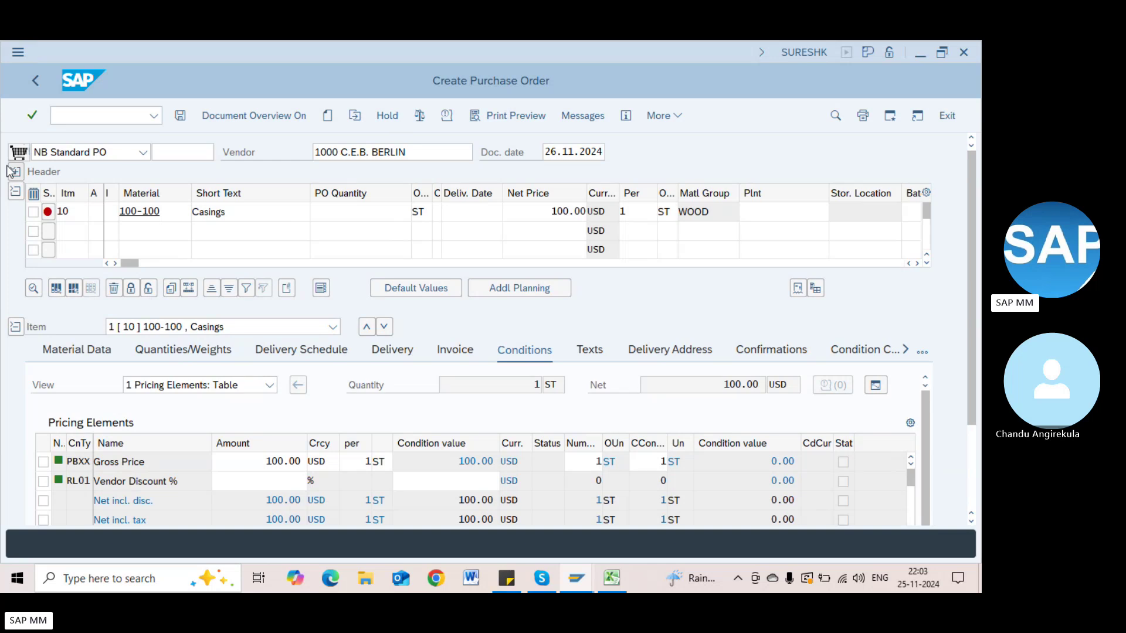
pyautogui.click(13, 171)
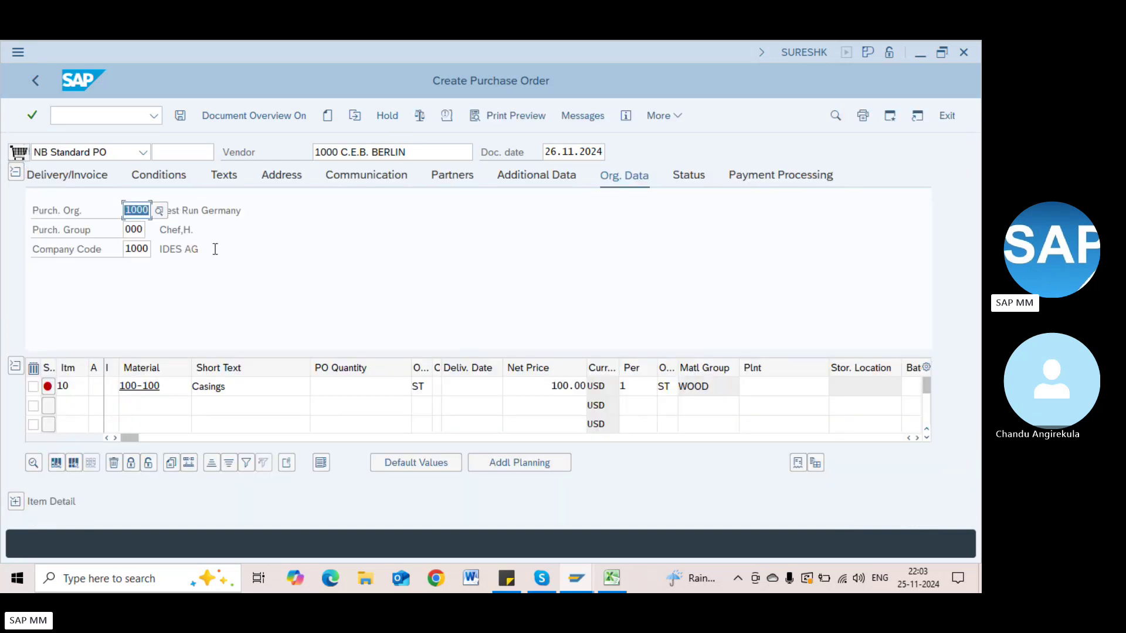
pyautogui.hotkey('alt', 'Tab')
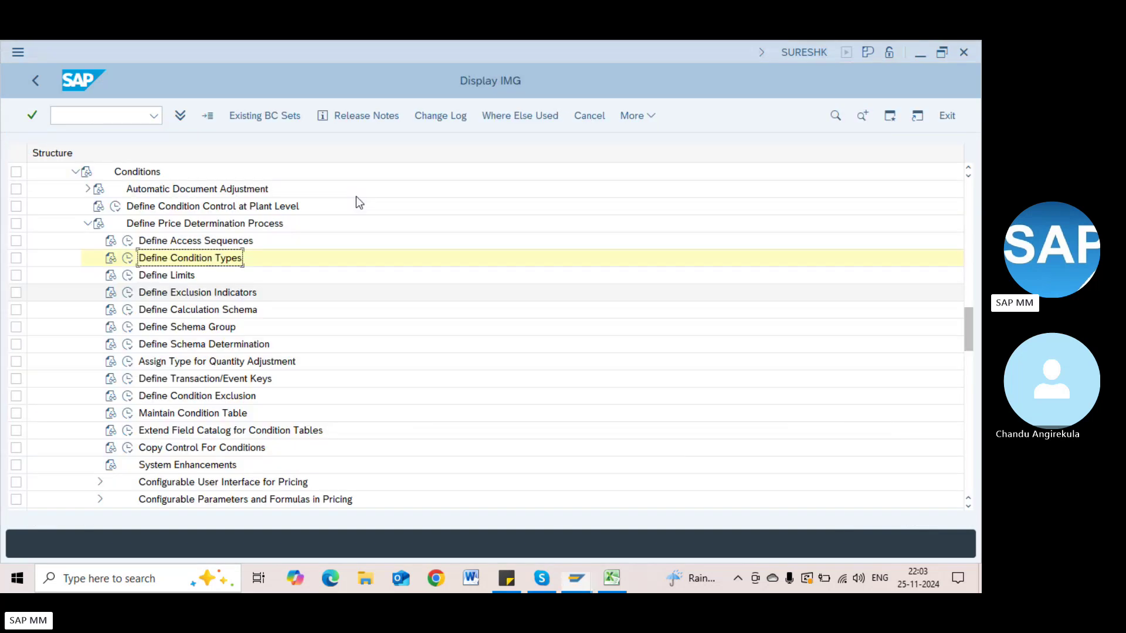
pyautogui.hotkey('alt', 'Tab')
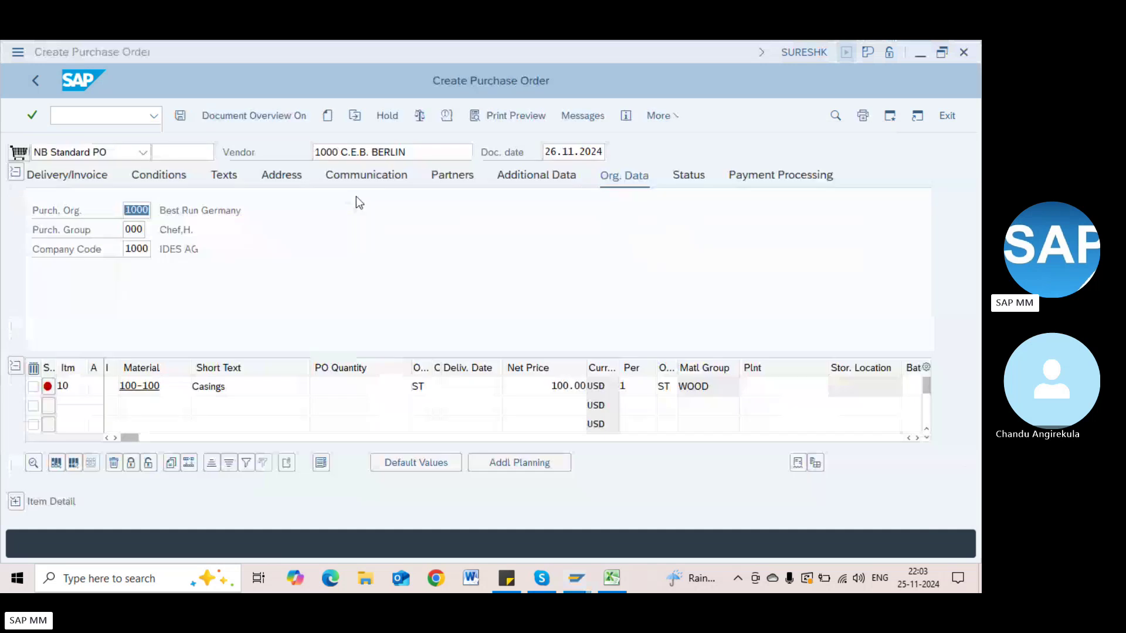
pyautogui.hotkey('alt', 'Tab')
pyautogui.press('Tab')
pyautogui.hotkey('alt', 'shift', 'Tab')
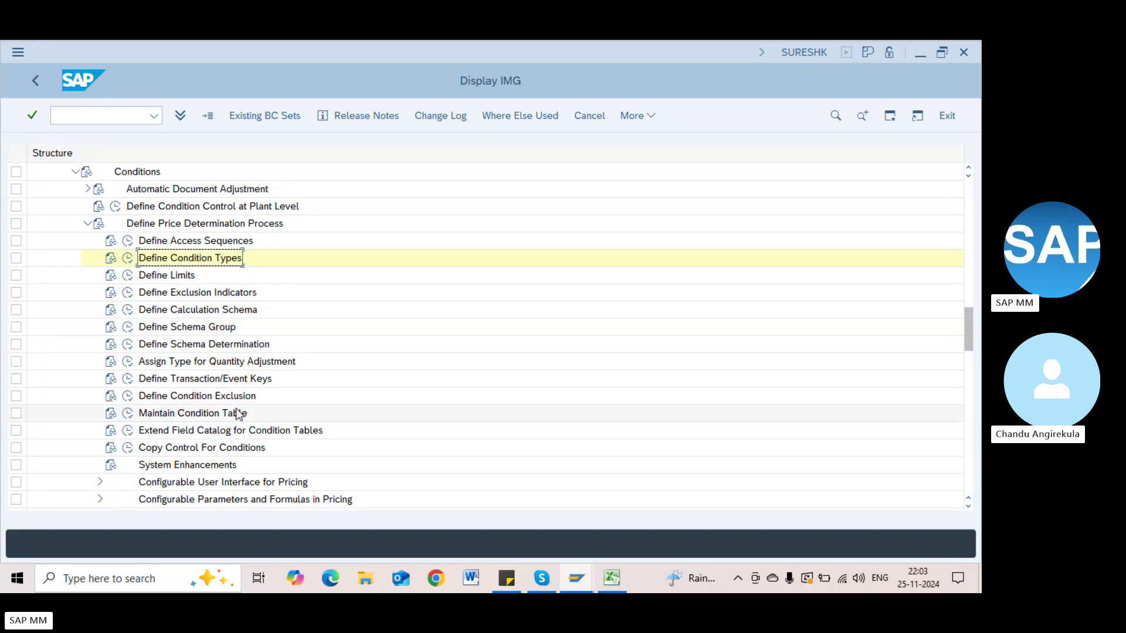
pyautogui.click(225, 414)
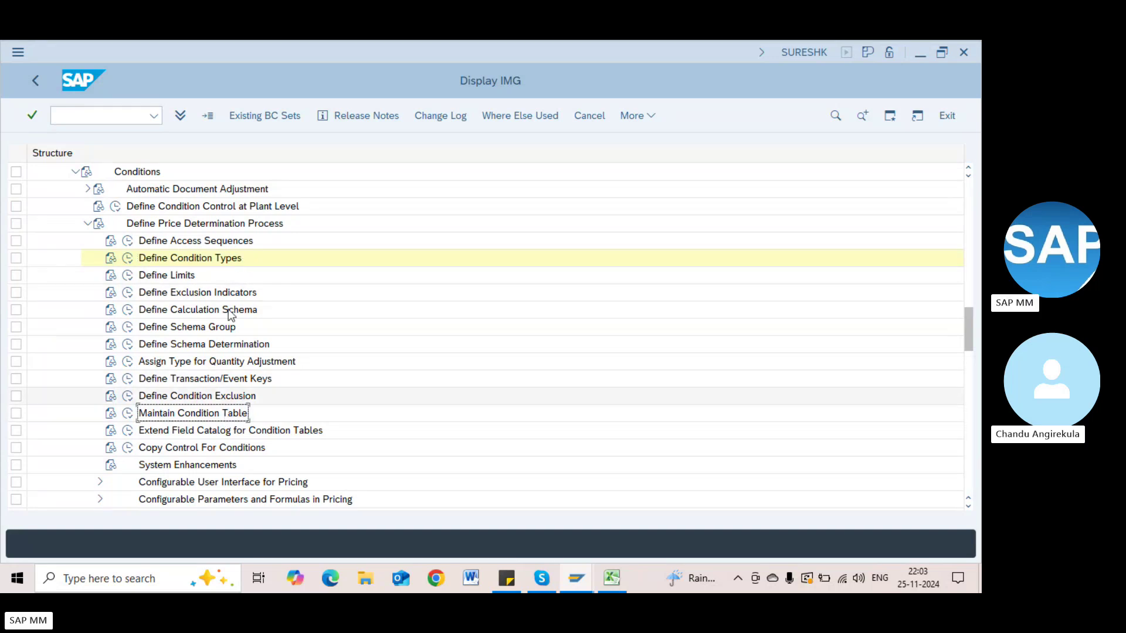
pyautogui.click(219, 243)
pyautogui.click(234, 258)
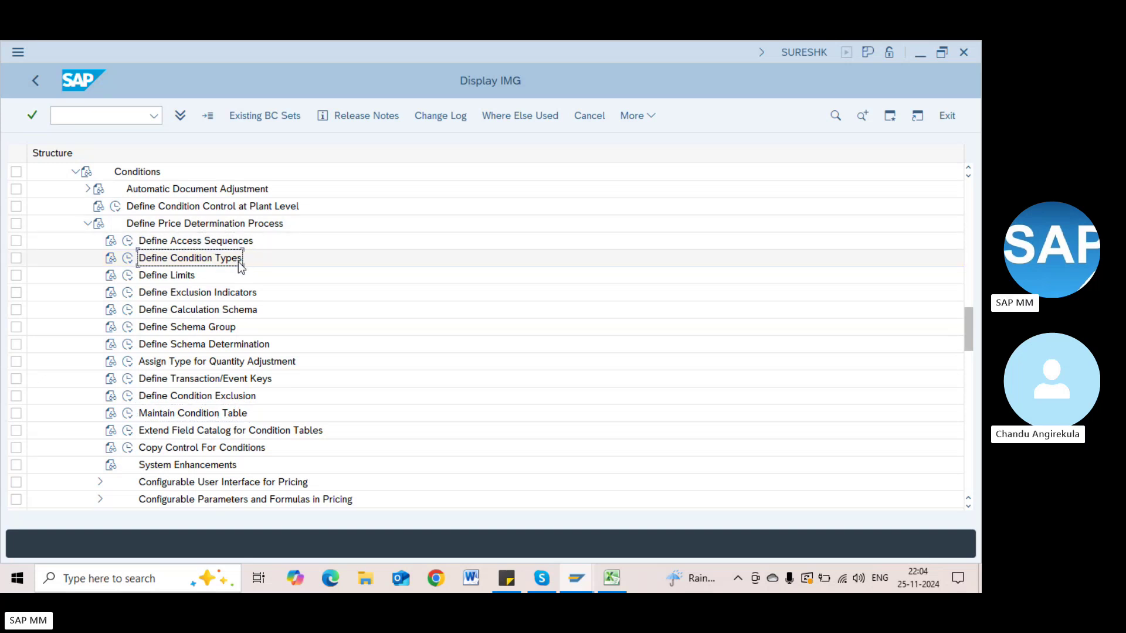
pyautogui.hotkey('alt', 'Tab')
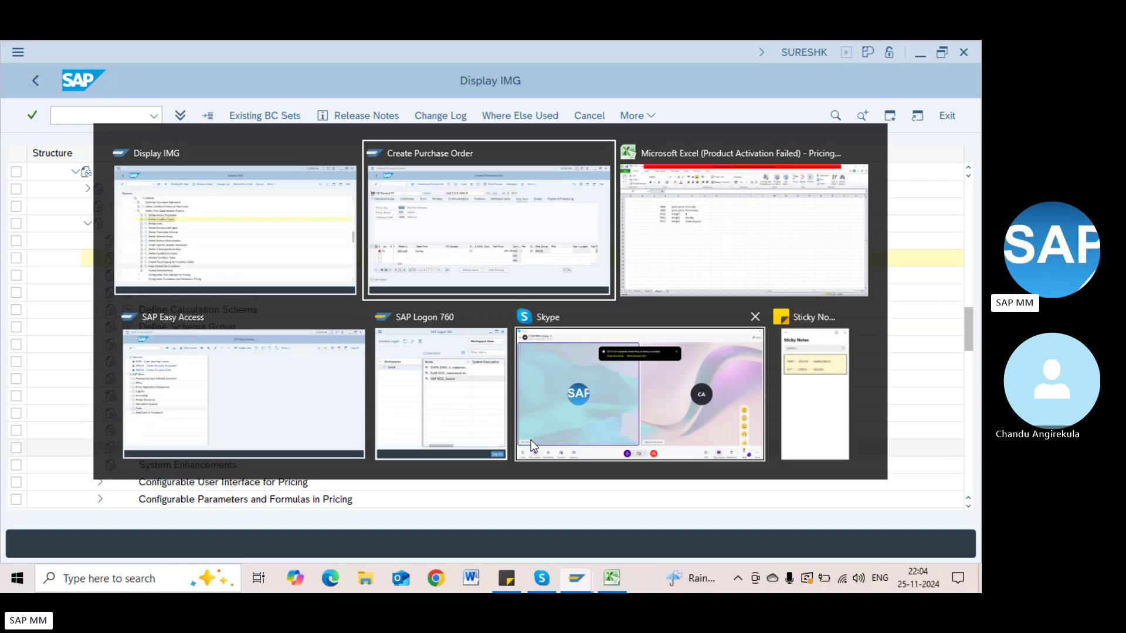
pyautogui.hotkey('alt', 'Tab')
pyautogui.hotkey('alt', 'Tab')
pyautogui.hotkey('alt', 'Tab')
pyautogui.hotkey('alt', 'Tab')
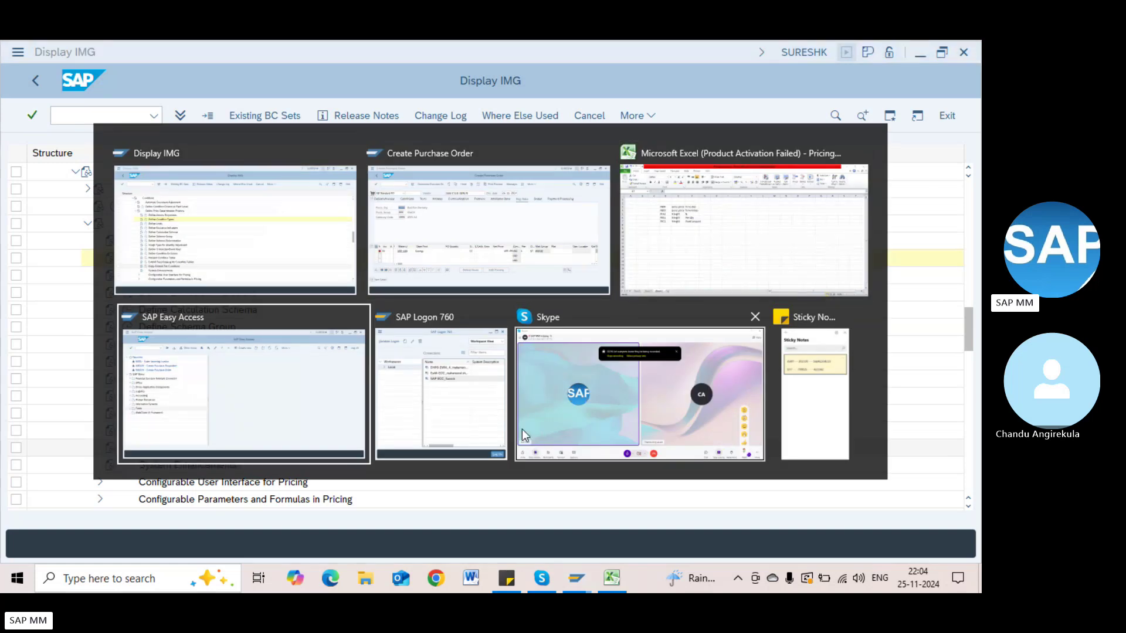
pyautogui.click(524, 434)
pyautogui.hotkey('alt', 'Tab')
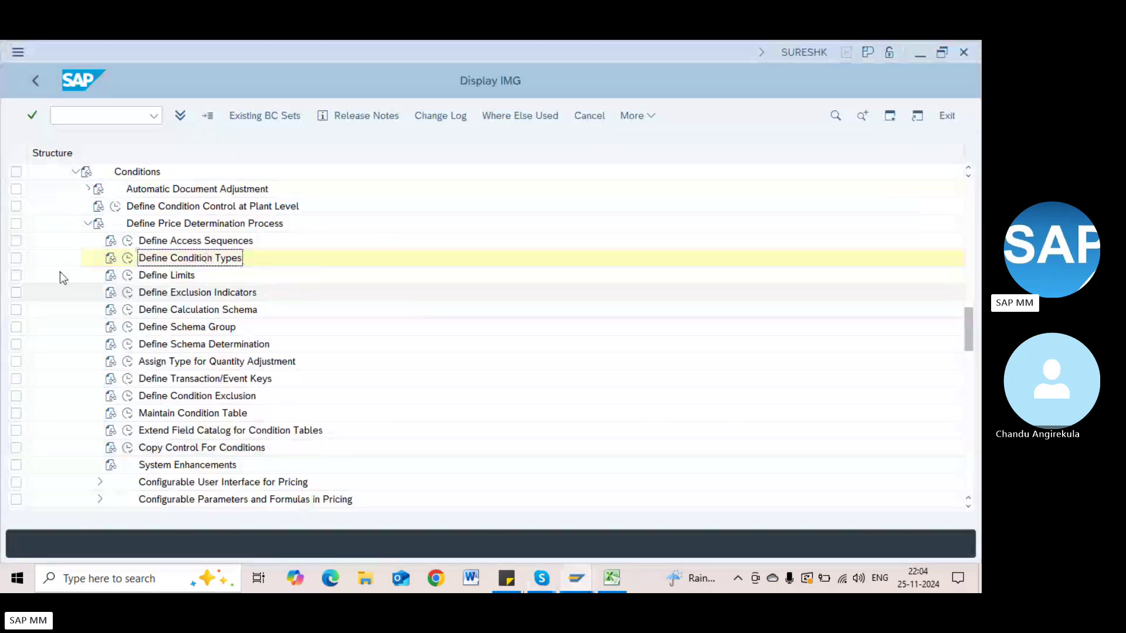
# Step: Open the Define Calculation Schema activity and position the schema list at the procedures starting with RM
pyautogui.click(206, 310)
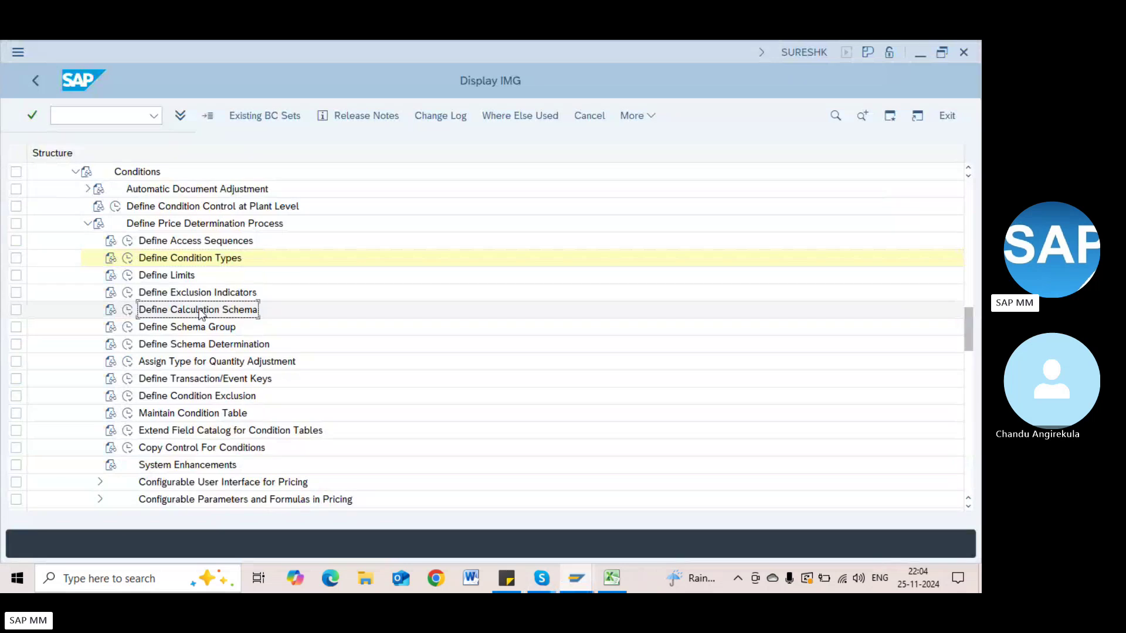
pyautogui.click(128, 310)
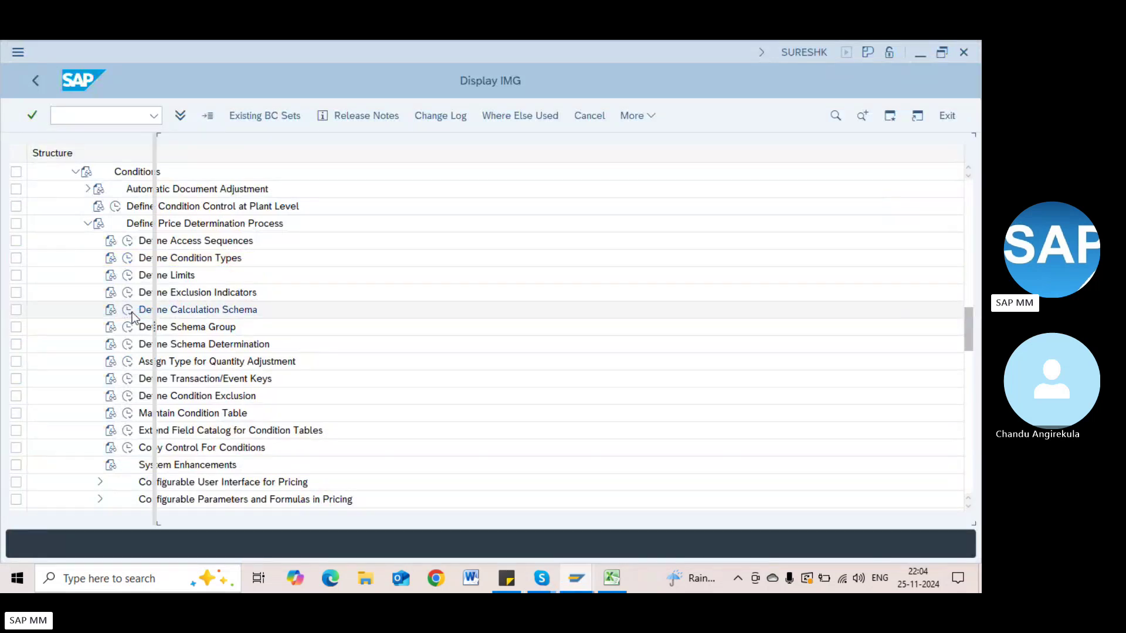
pyautogui.click(314, 505)
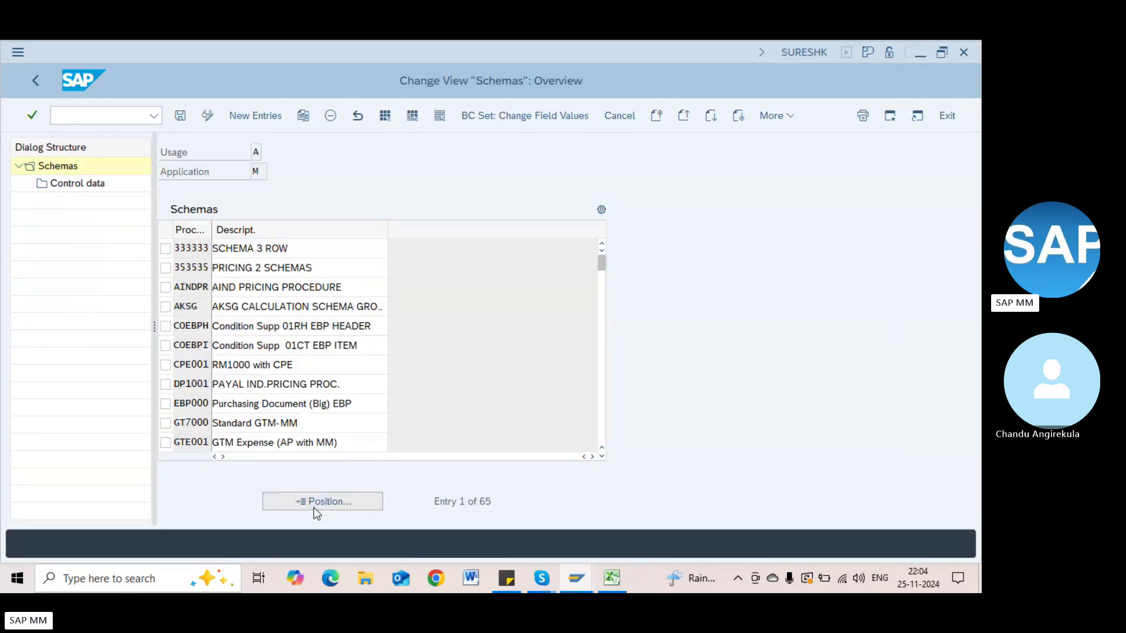
pyautogui.write('Z')
pyautogui.press('BackSpace')
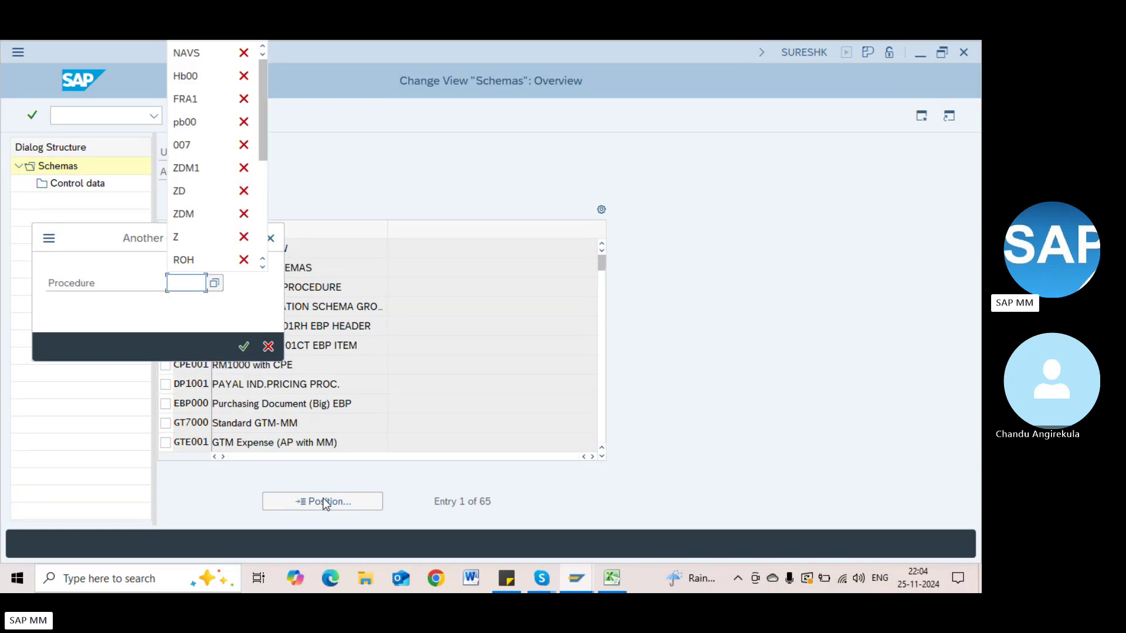
pyautogui.write('D')
pyautogui.press('Return')
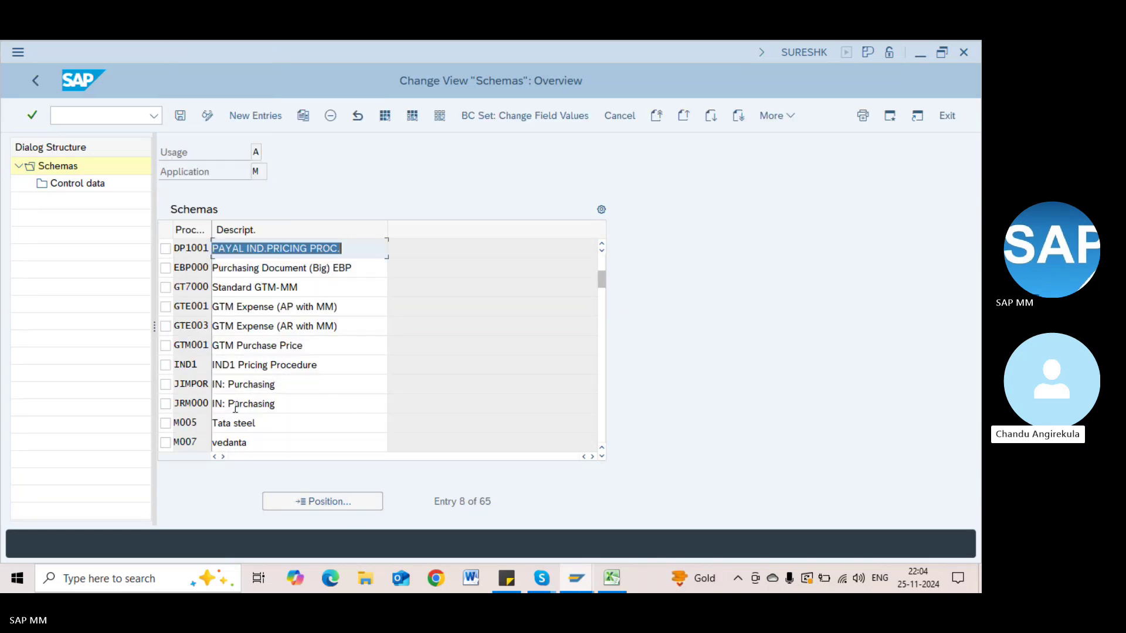
pyautogui.click(289, 501)
pyautogui.write('RM')
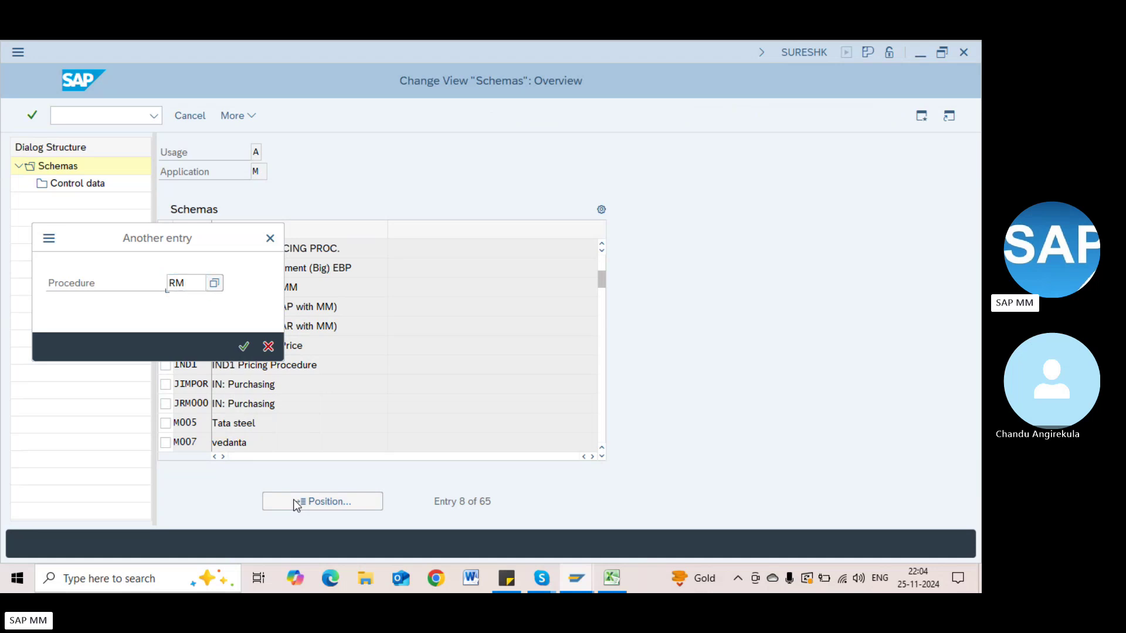
pyautogui.press('Return')
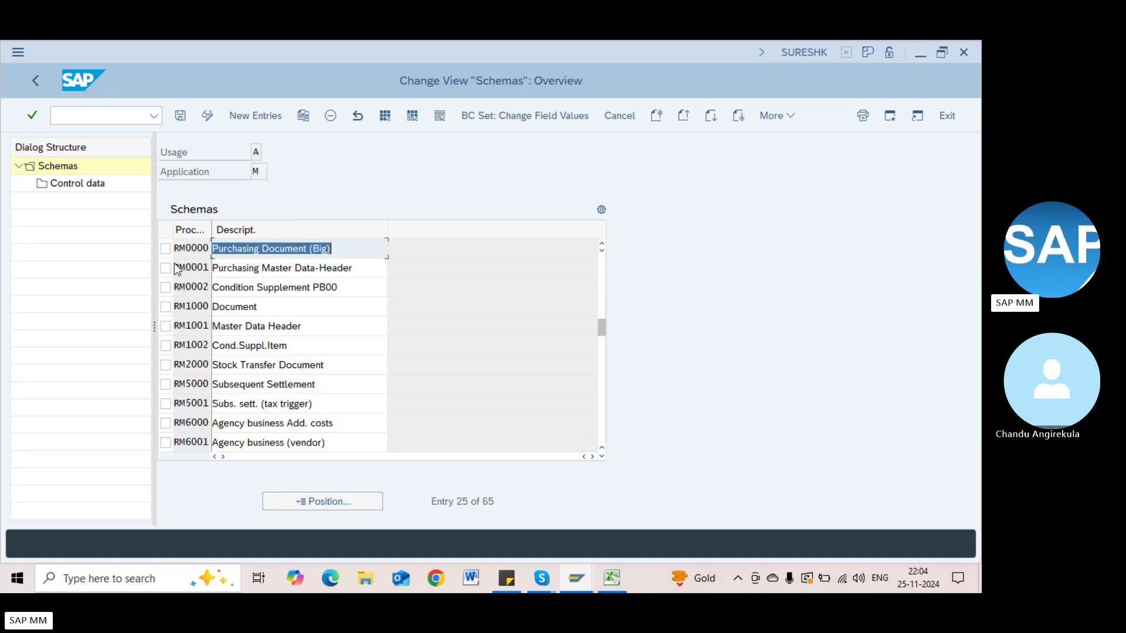
# Step: Examine the condition types in the control data of schema RM0000, and switch to the Skype call window
pyautogui.click(166, 251)
pyautogui.doubleClick(73, 183)
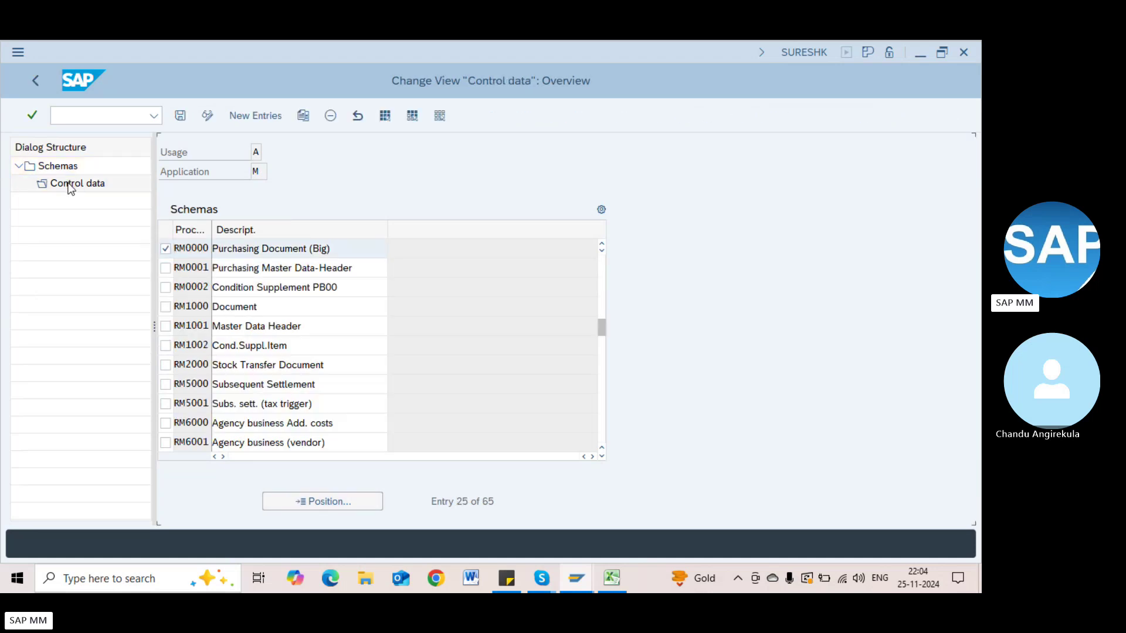
pyautogui.click(255, 248)
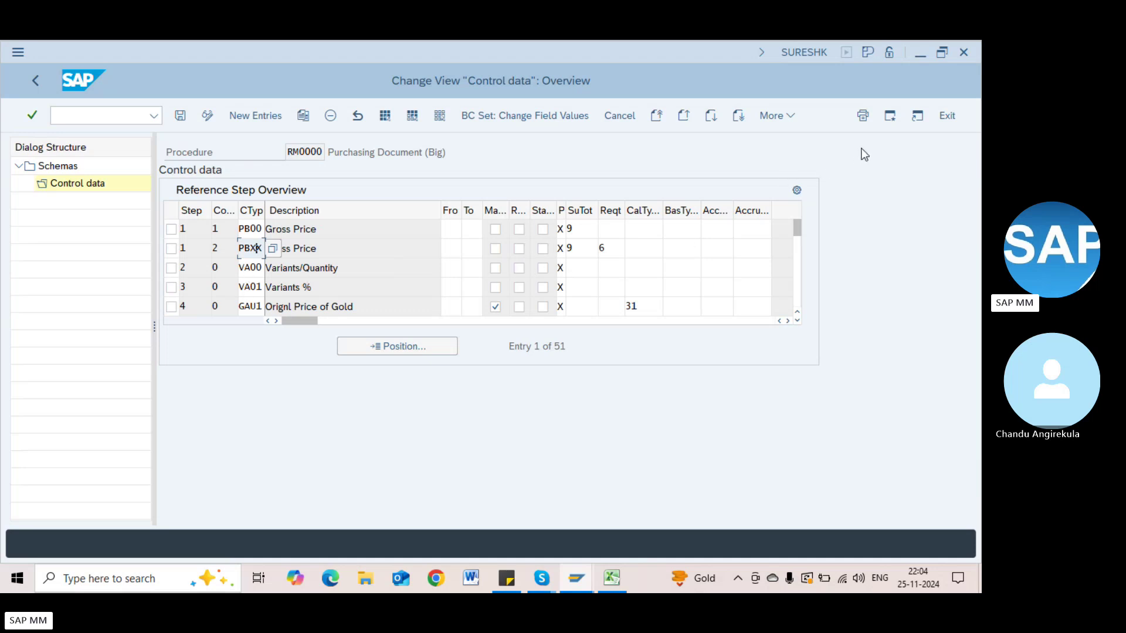
pyautogui.click(881, 151)
pyautogui.scroll(-1, 656, 262)
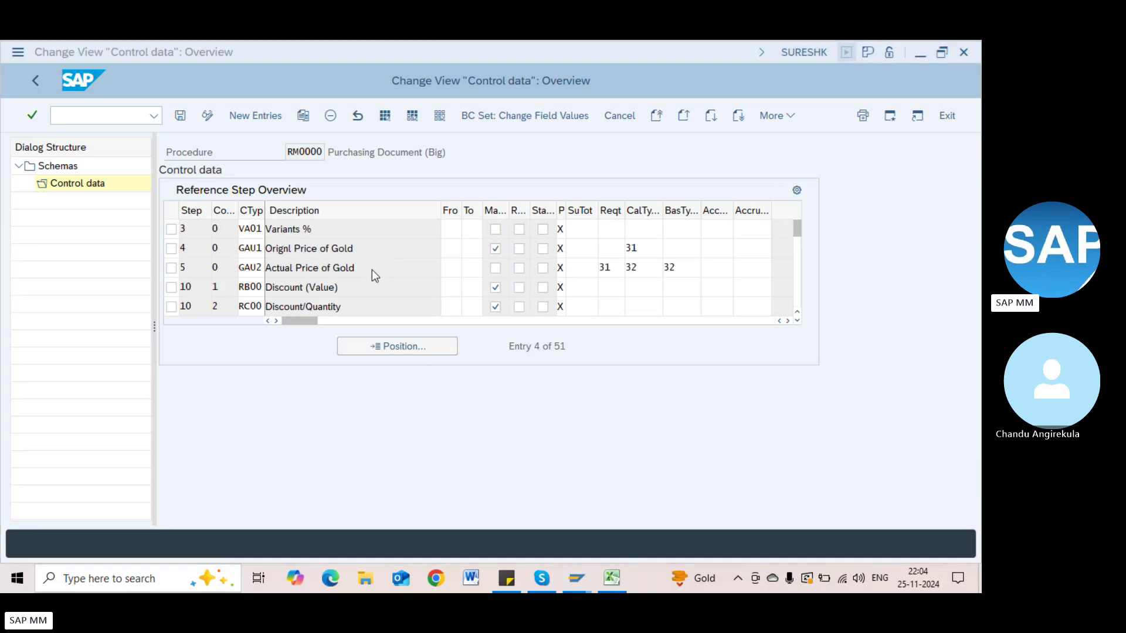
pyautogui.scroll(-1, 372, 270)
pyautogui.scroll(-2, 592, 241)
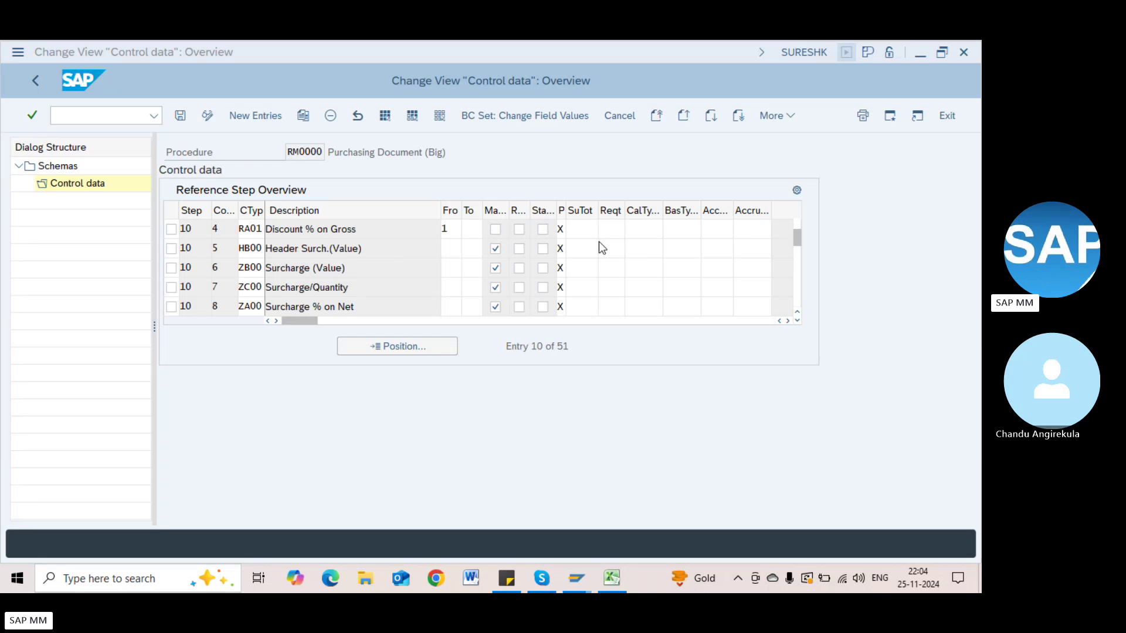
pyautogui.scroll(-1, 604, 241)
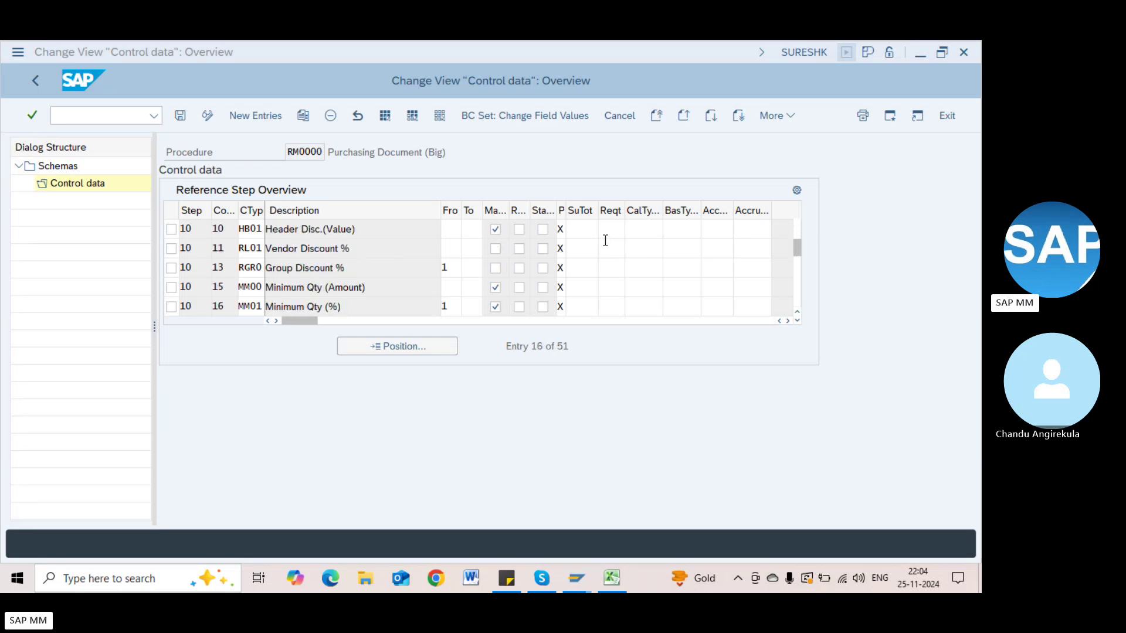
pyautogui.hotkey('alt', 'Tab')
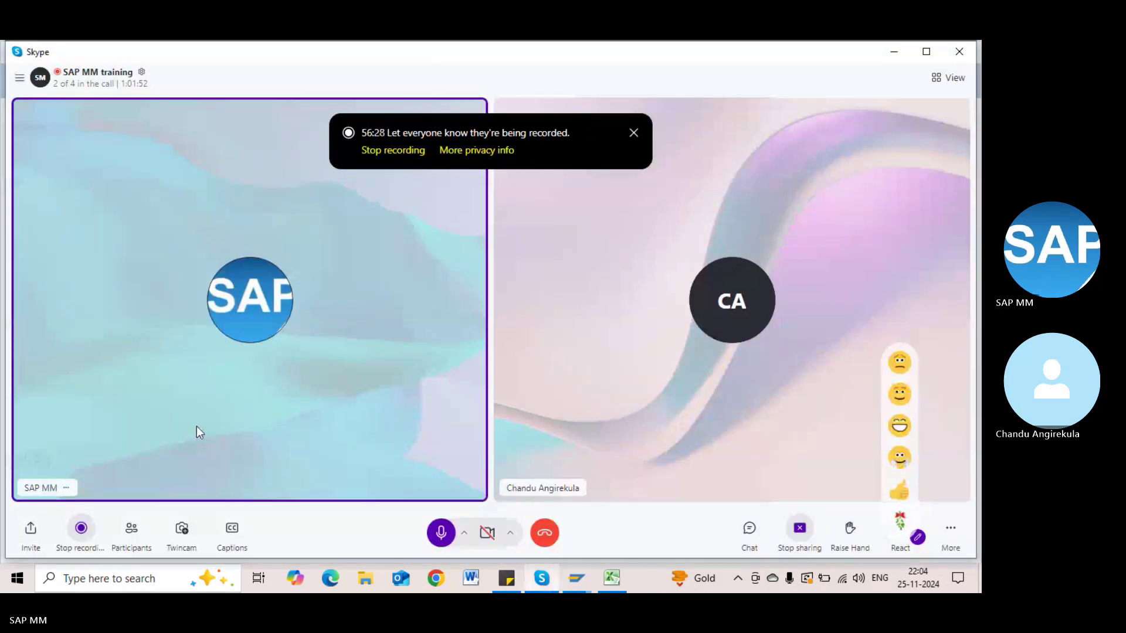